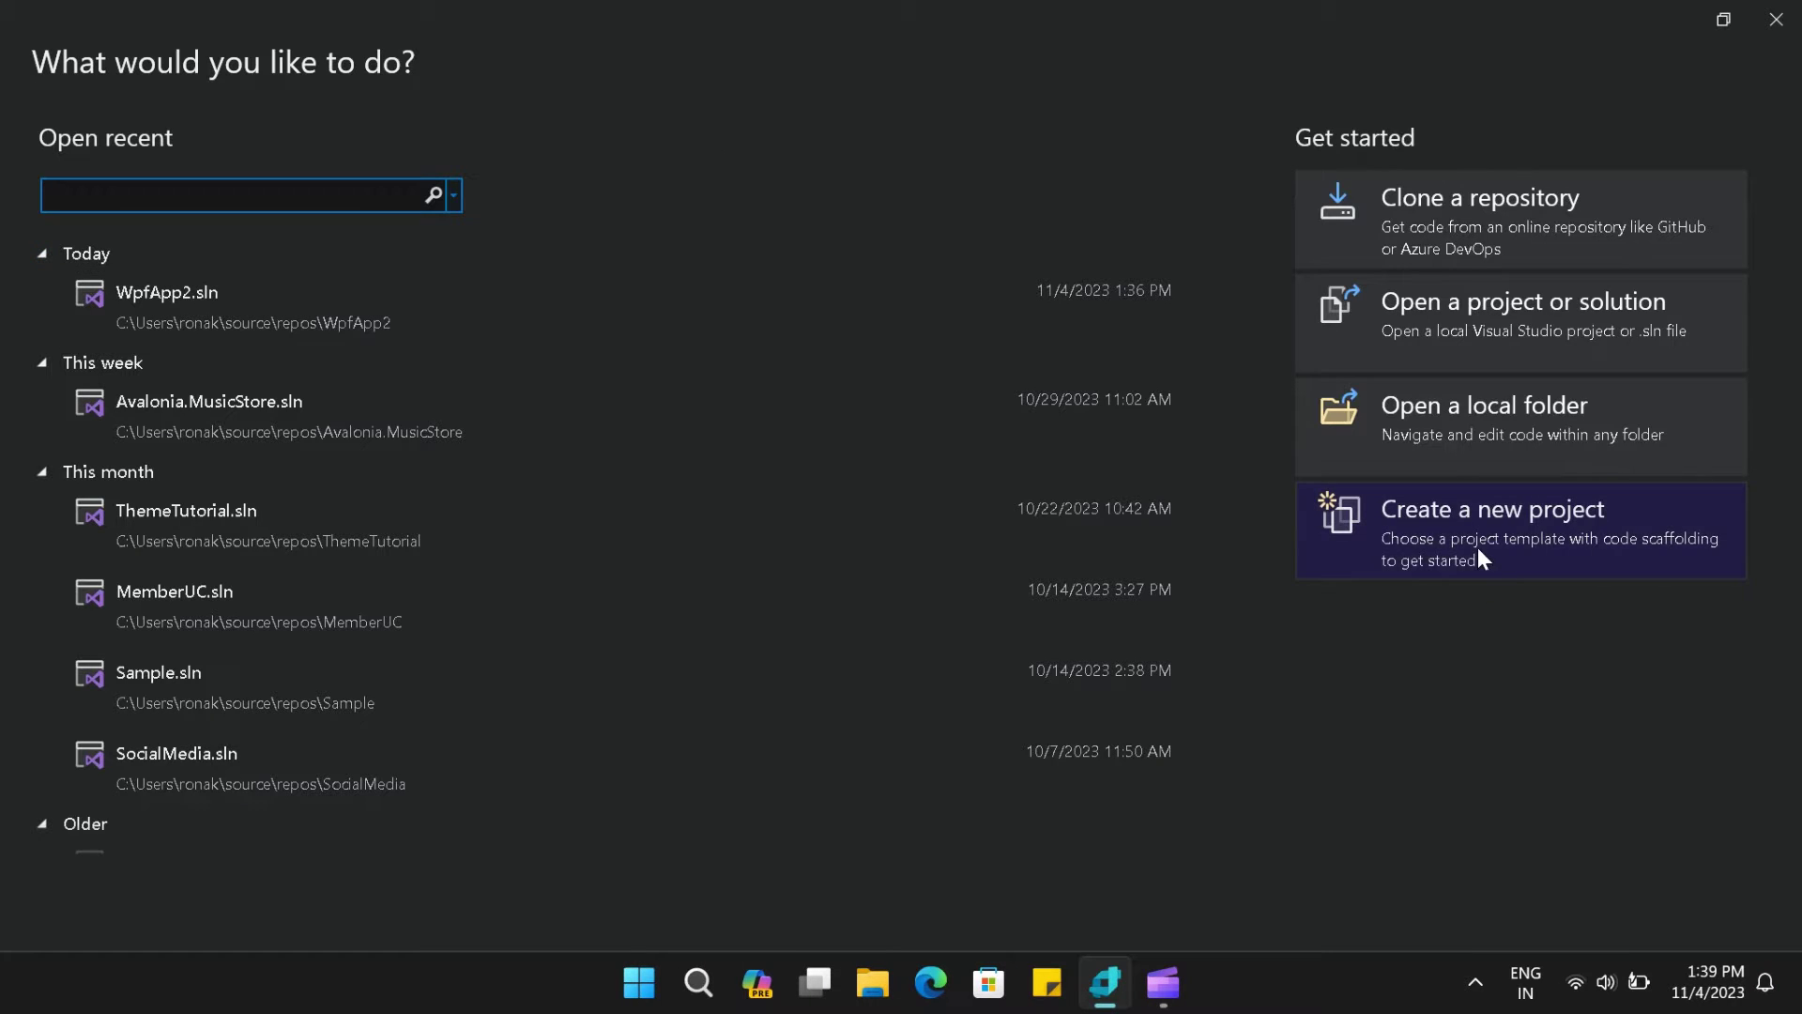
# - Create a new C# WPF App (.NET Framework) project named PopOptions
pyautogui.click(1477, 548)
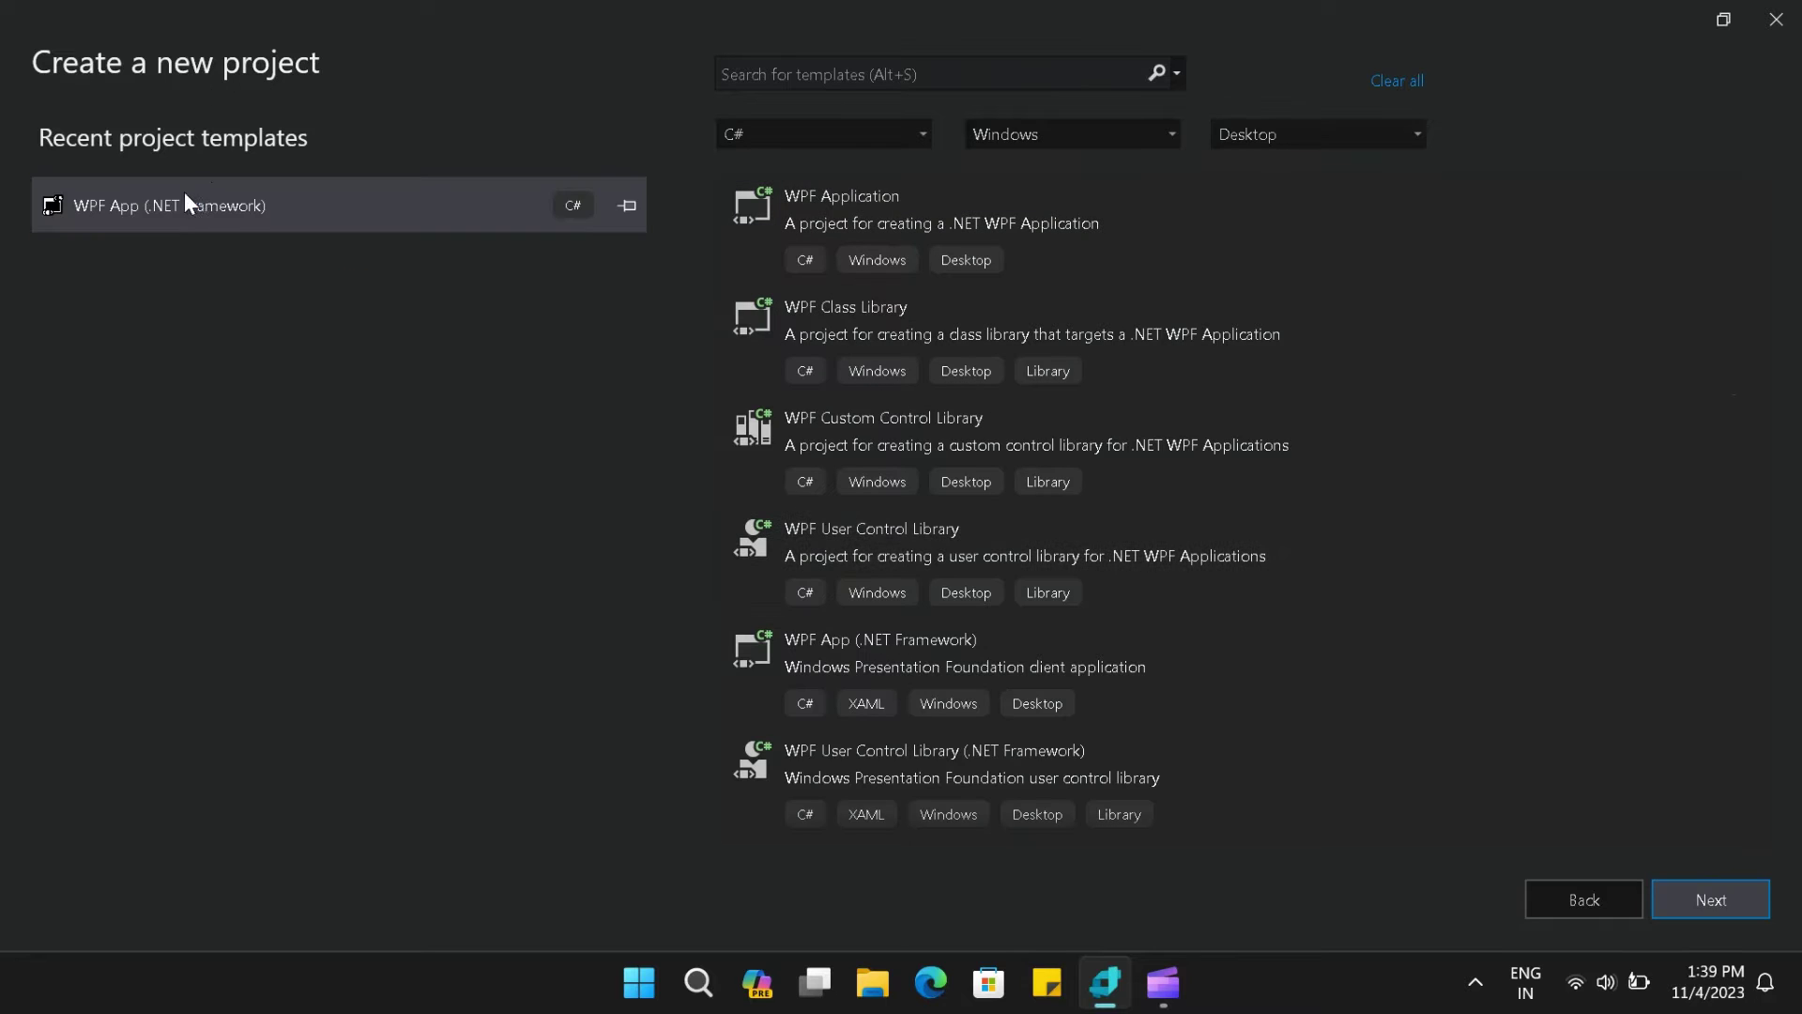
pyautogui.click(192, 192)
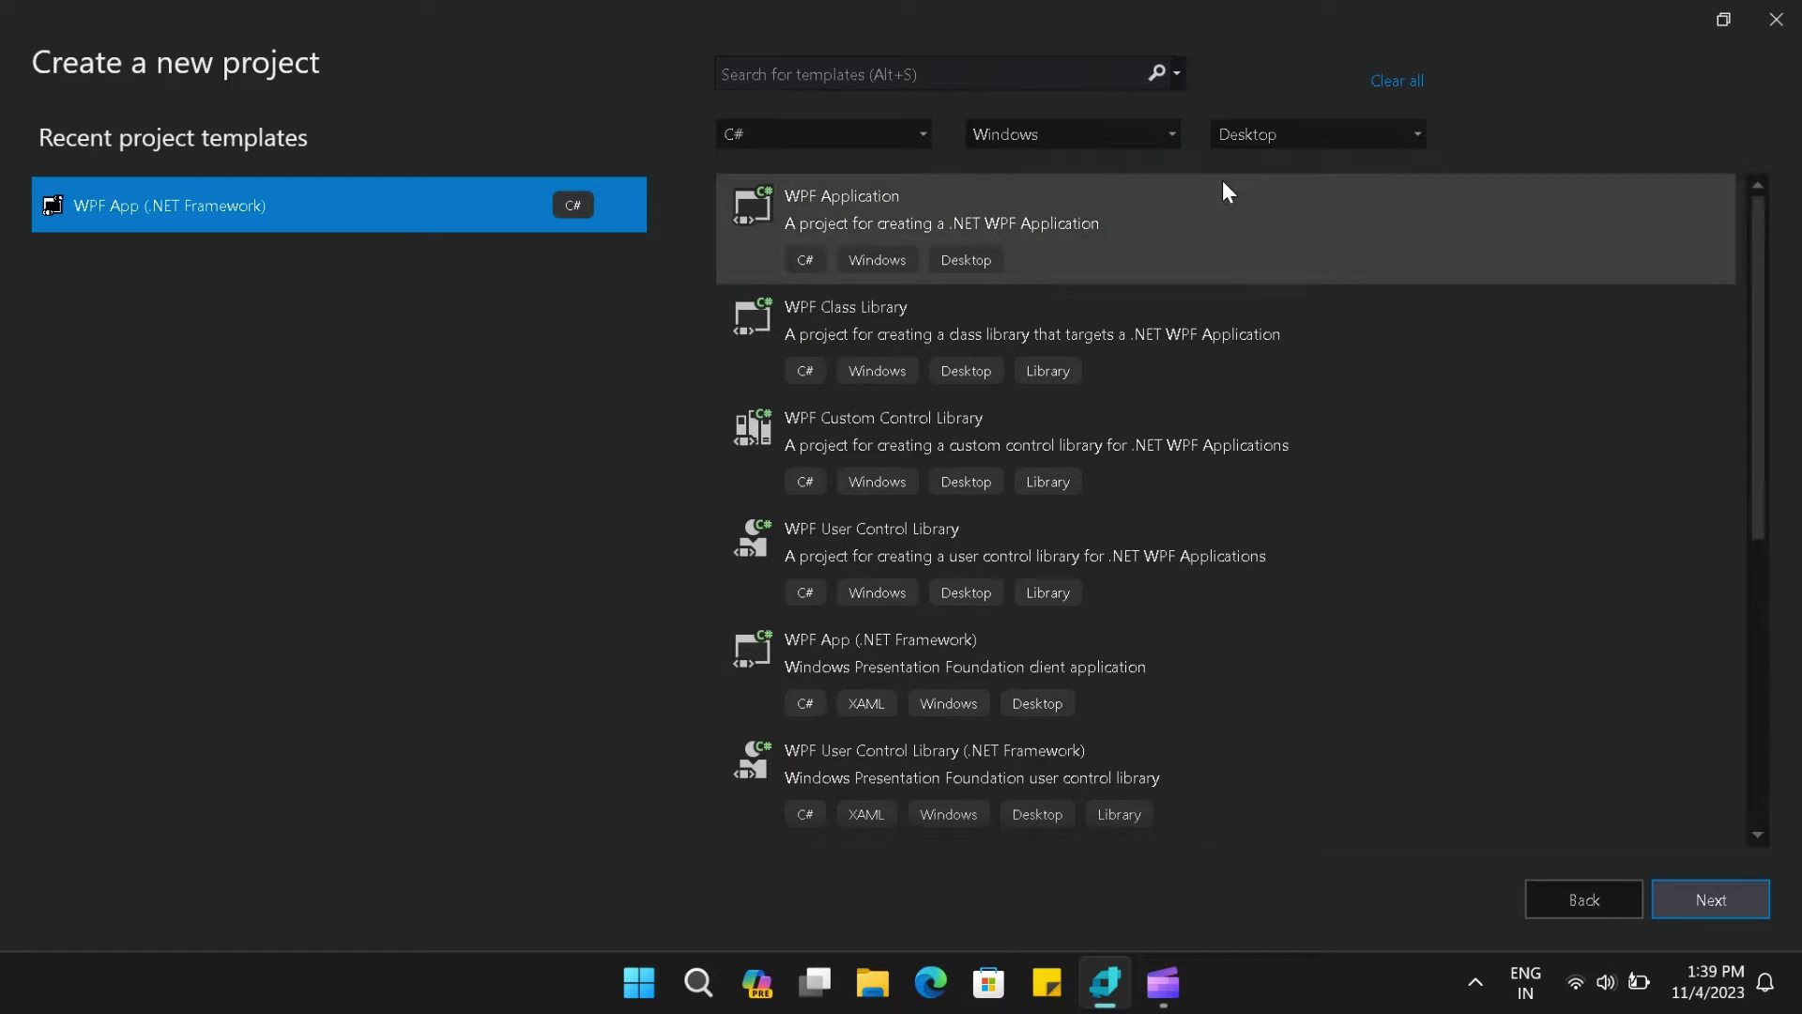
pyautogui.click(1699, 908)
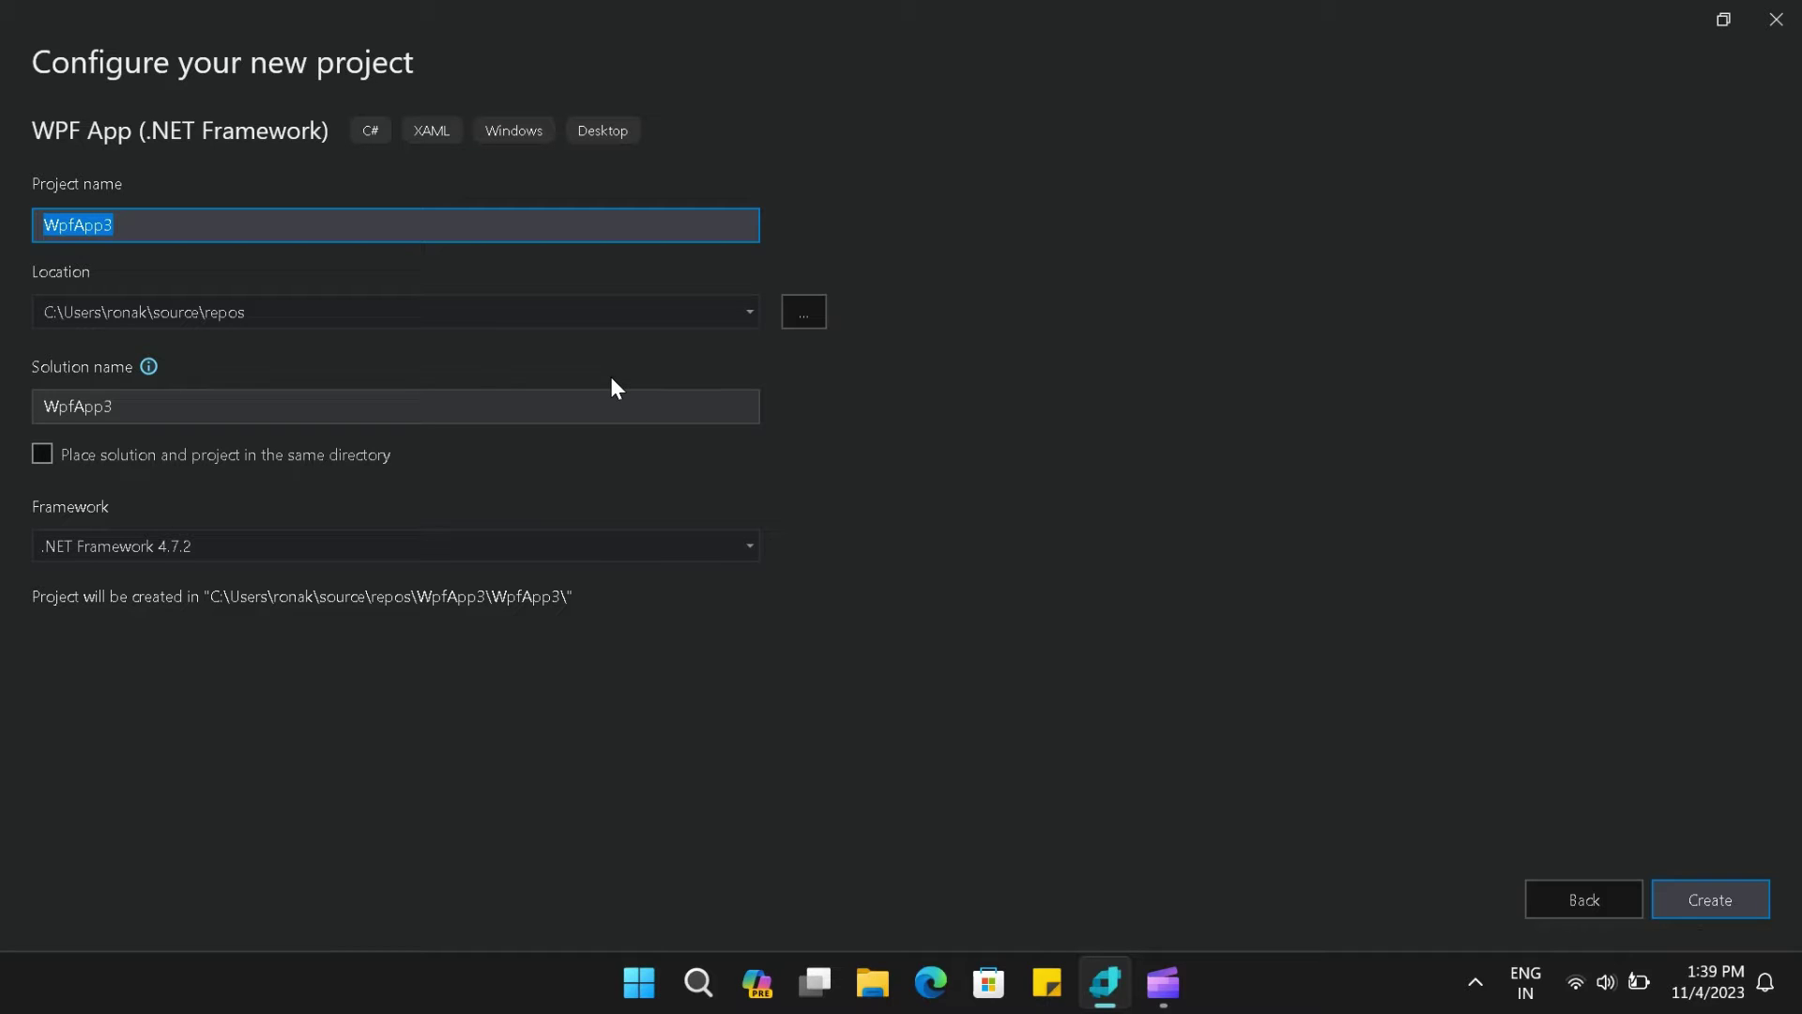
pyautogui.write('Pop')
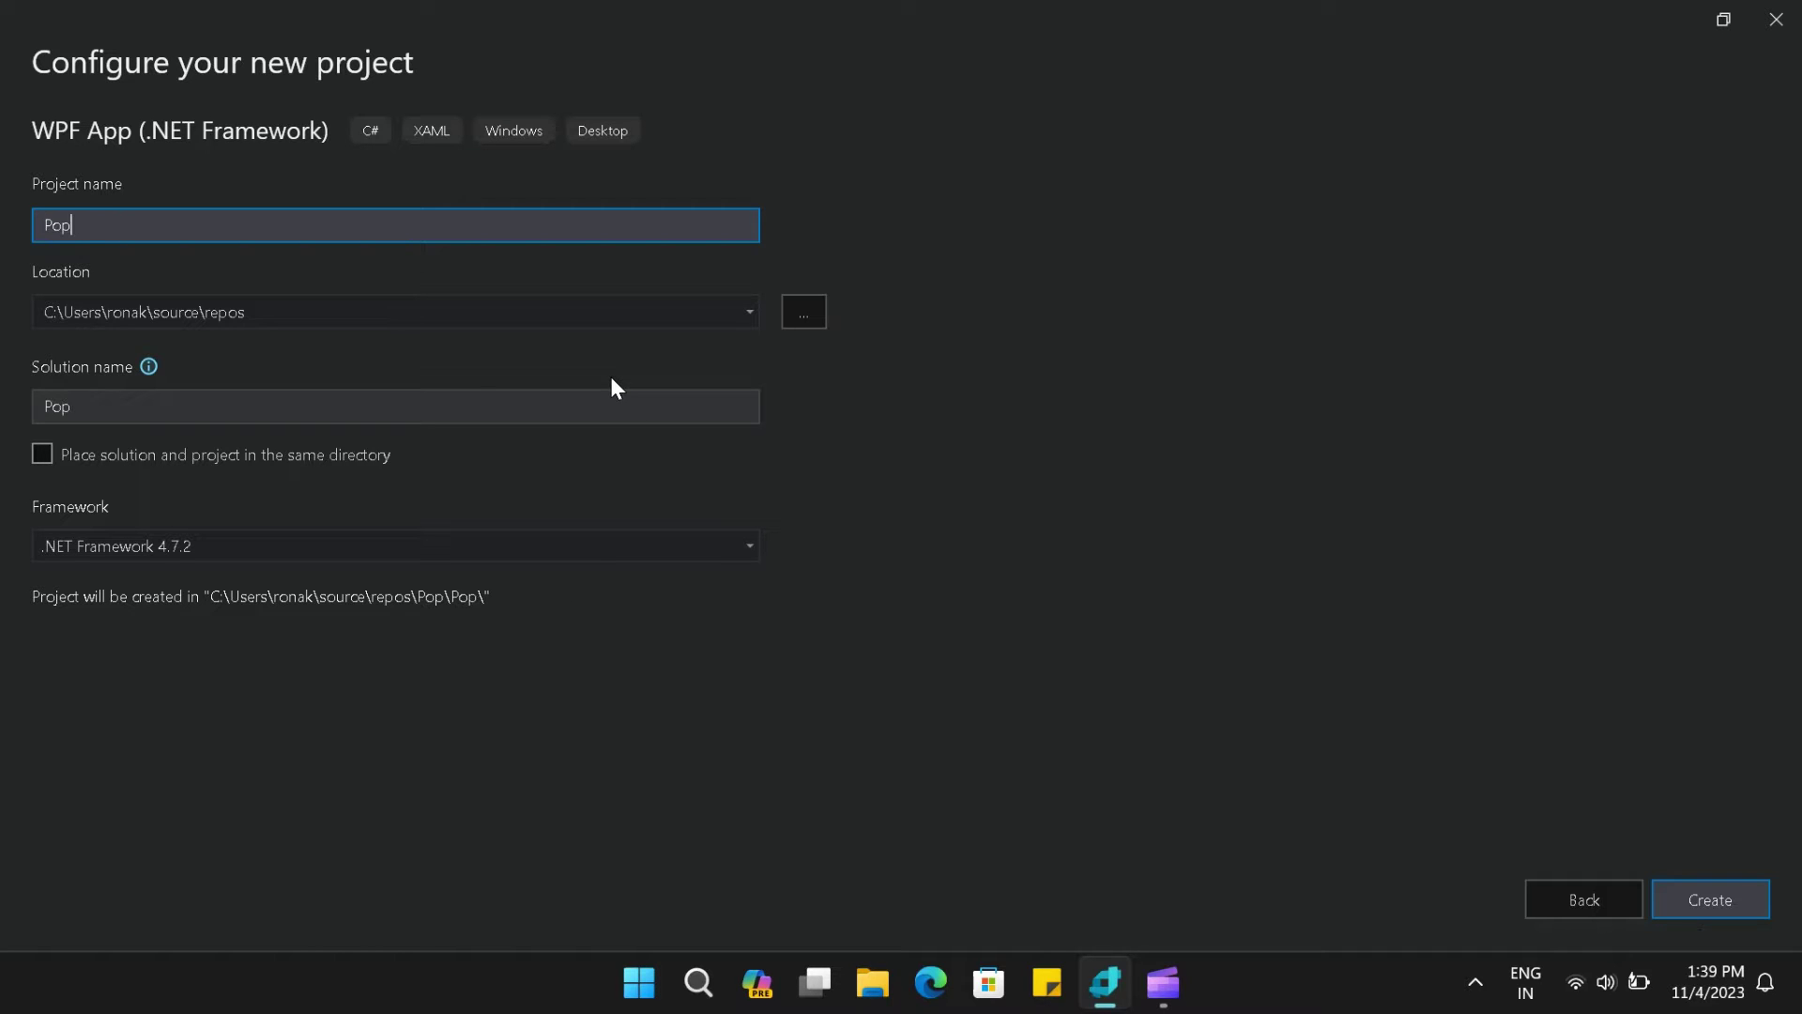
pyautogui.write('Options')
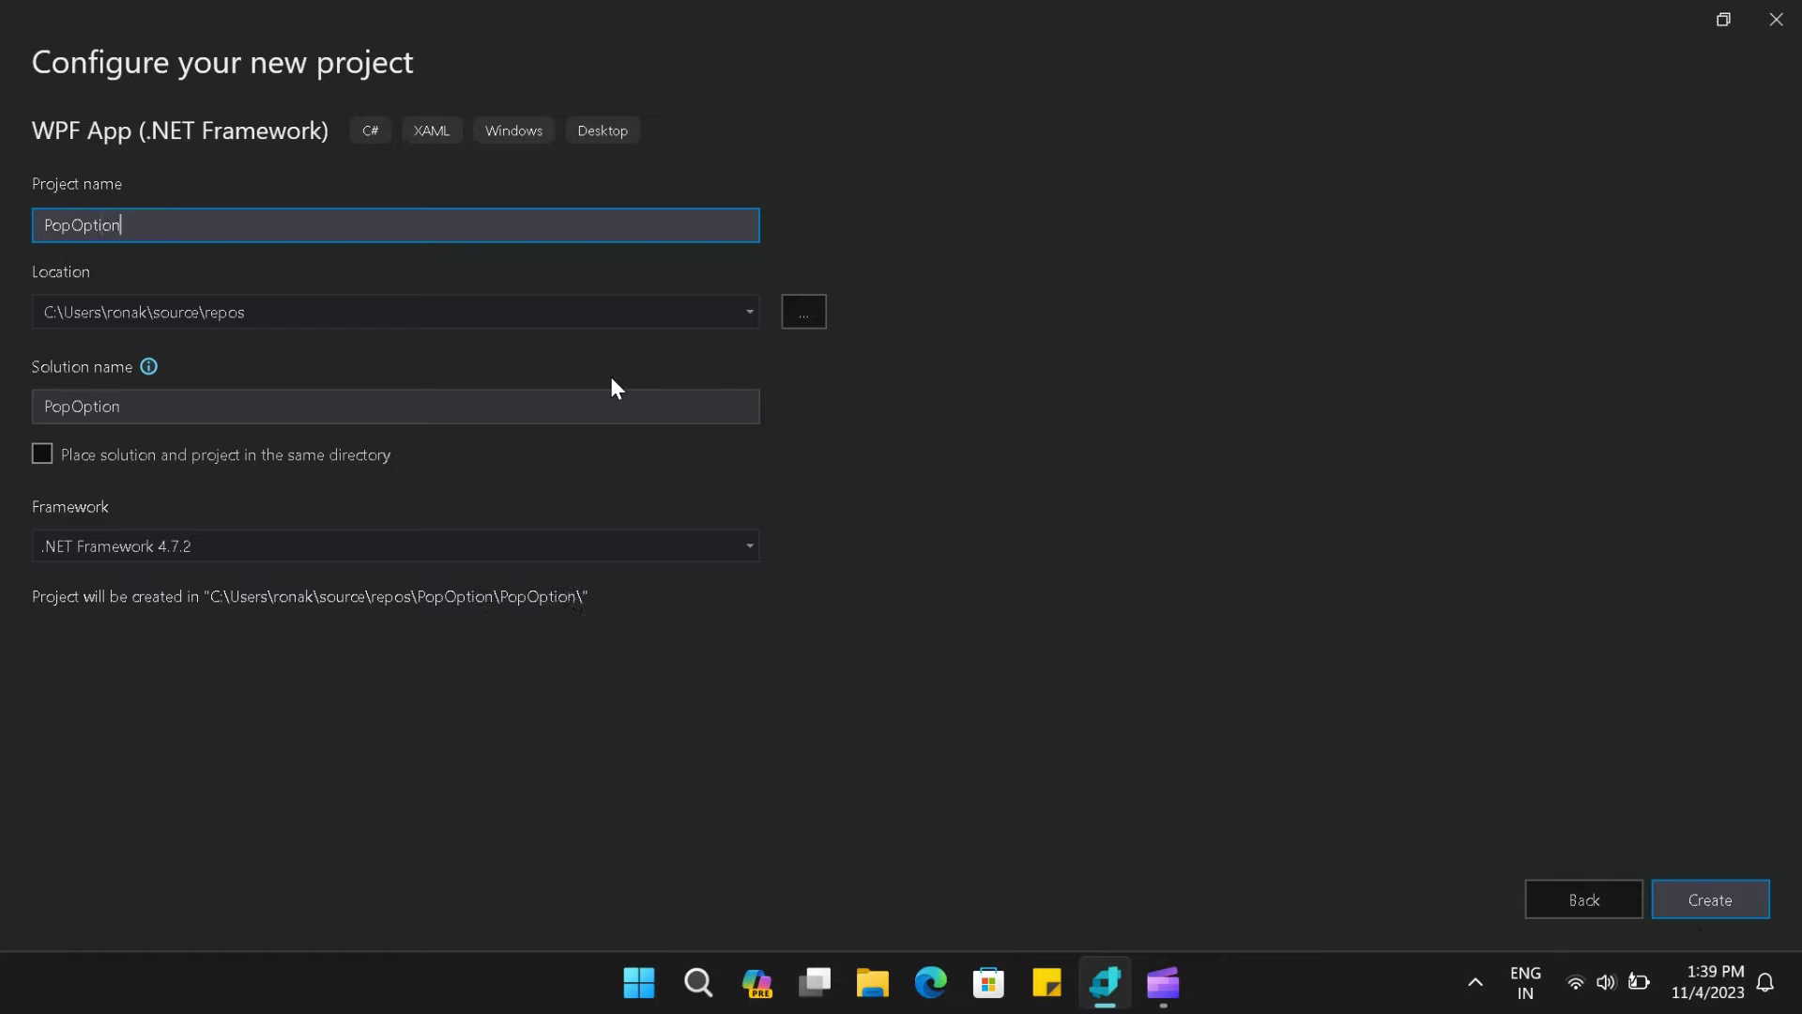
pyautogui.click(1716, 911)
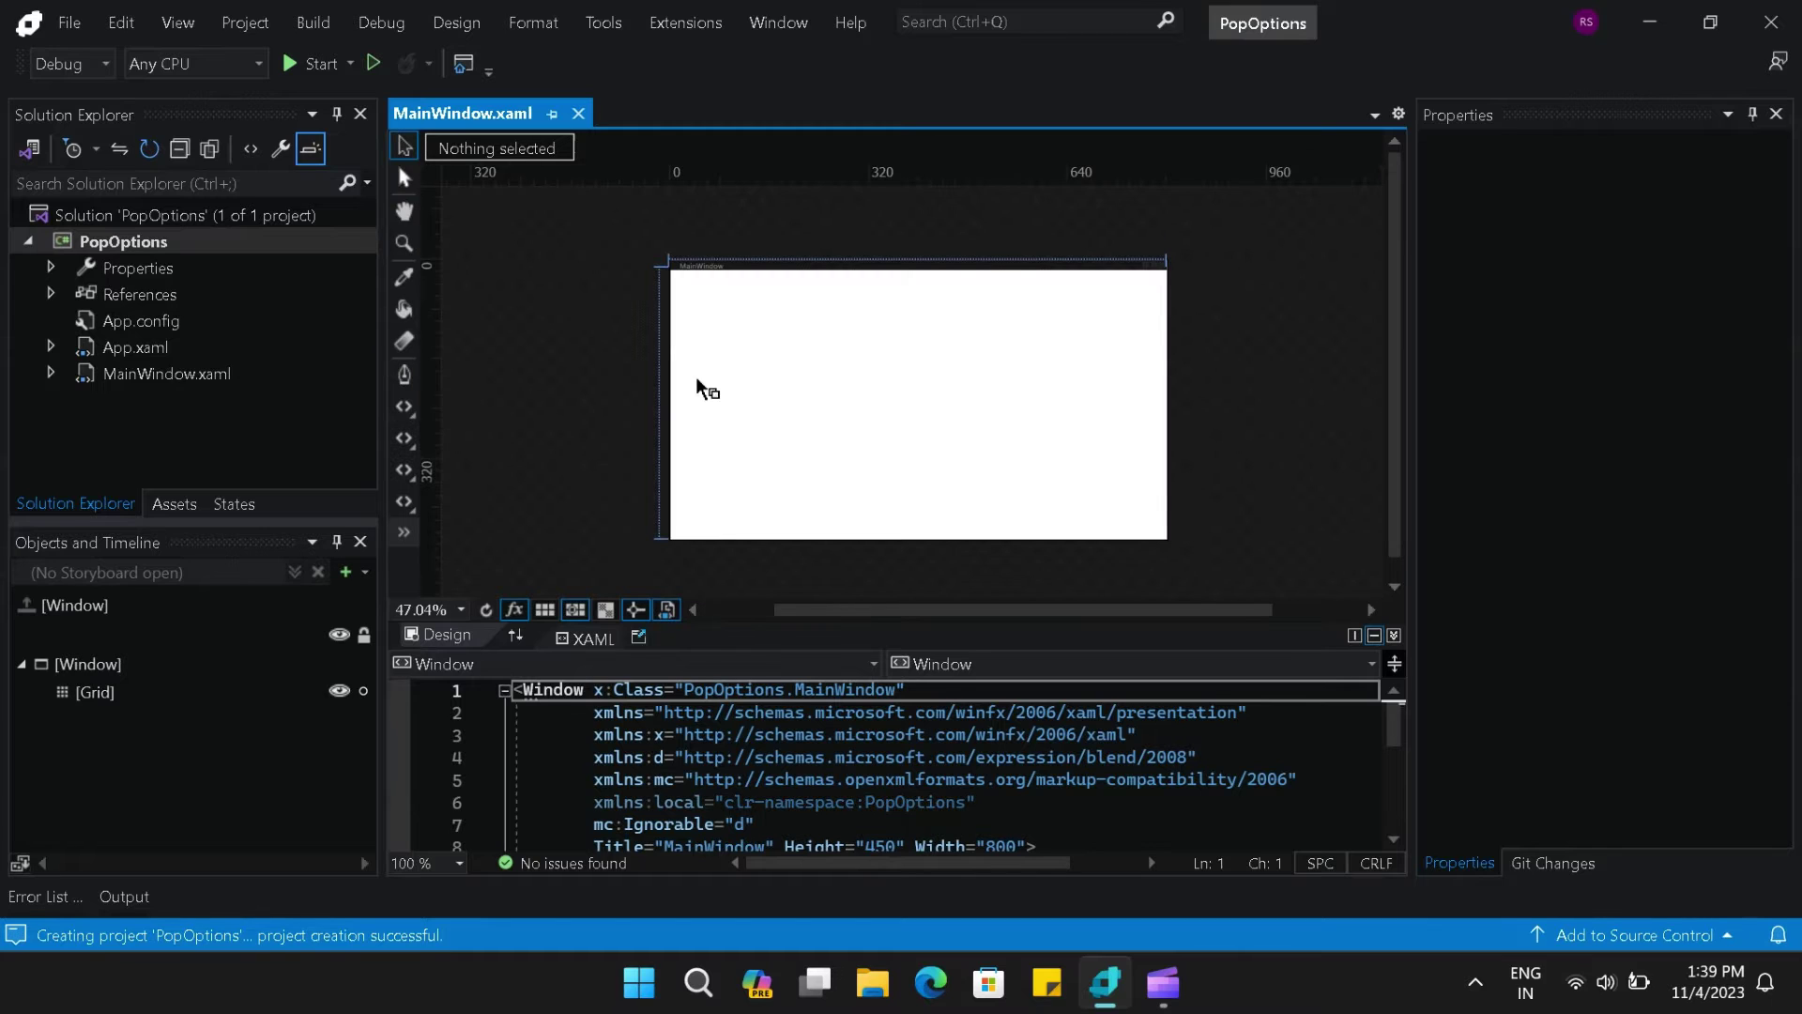
# - Collapse the XAML code pane of MainWindow and fit the whole window in the design view
pyautogui.click(1373, 638)
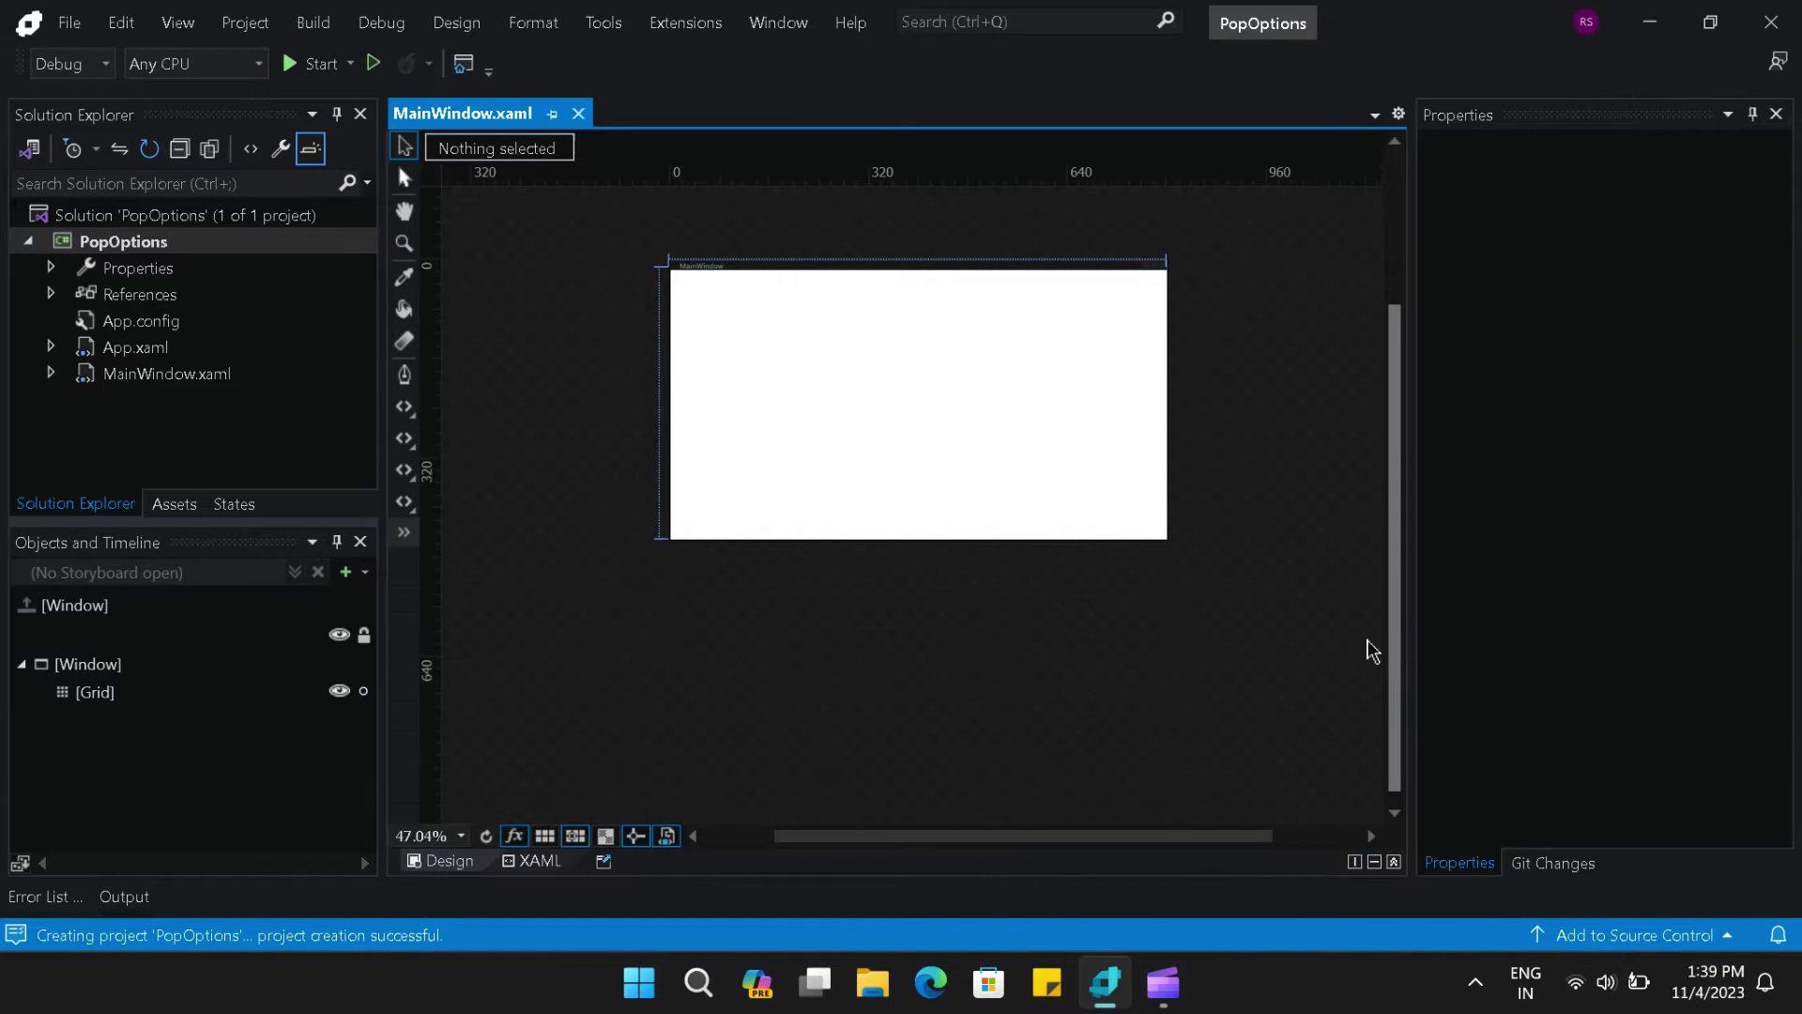
pyautogui.scroll(4, 986, 563)
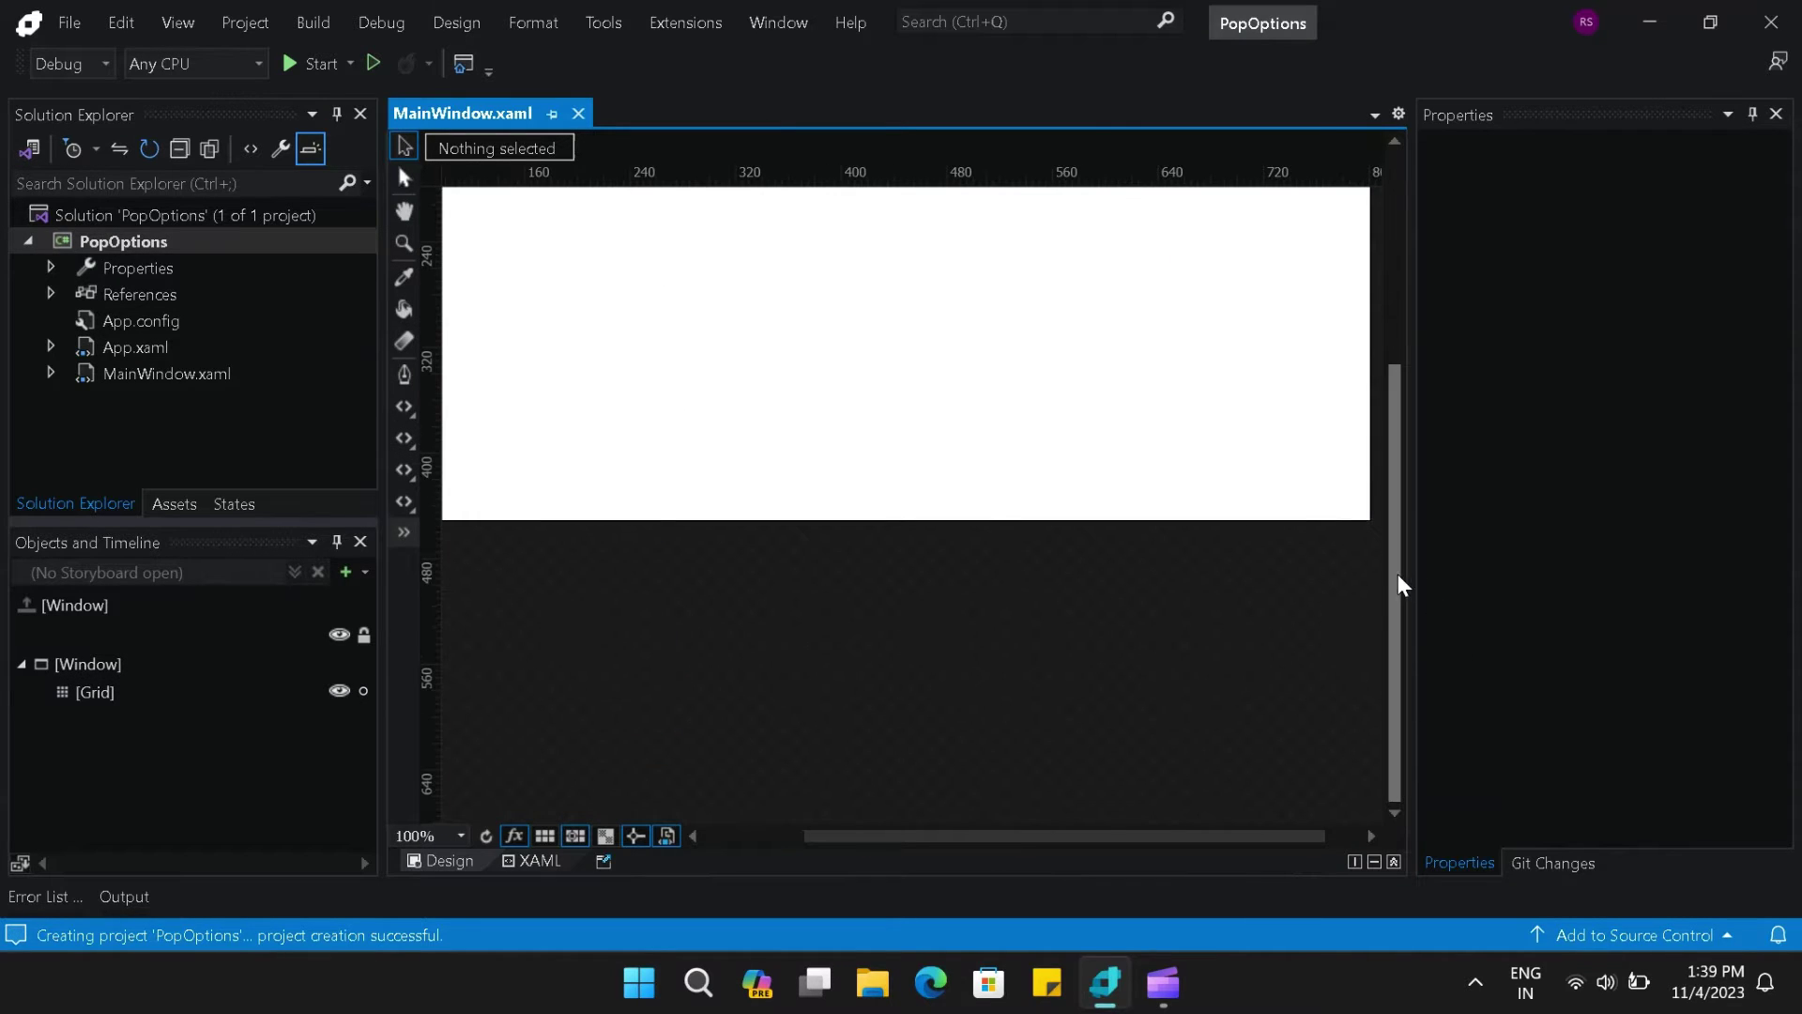
pyautogui.moveTo(1399, 572); pyautogui.dragTo(1406, 364)
pyautogui.moveTo(1161, 833); pyautogui.dragTo(1110, 841)
pyautogui.scroll(-2, 934, 413)
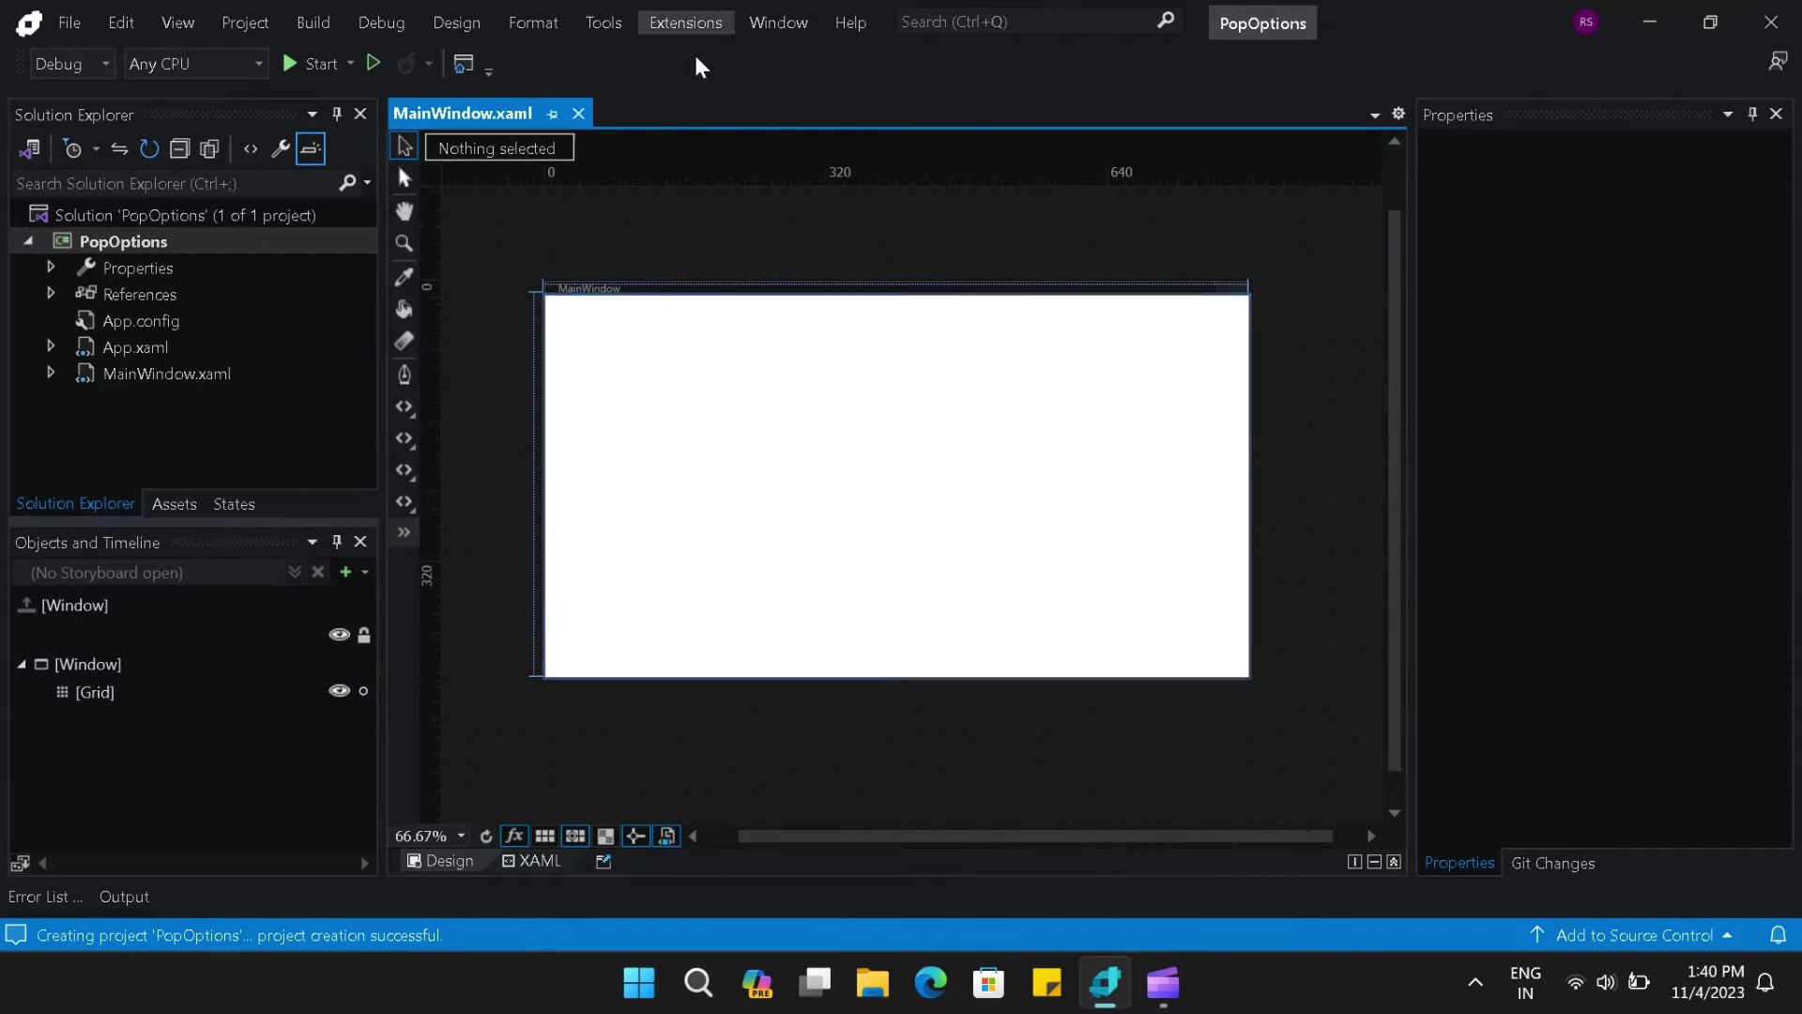
# - Add a new WPF user control named PopControl.xaml to the PopOptions project
pyautogui.rightClick(98, 242)
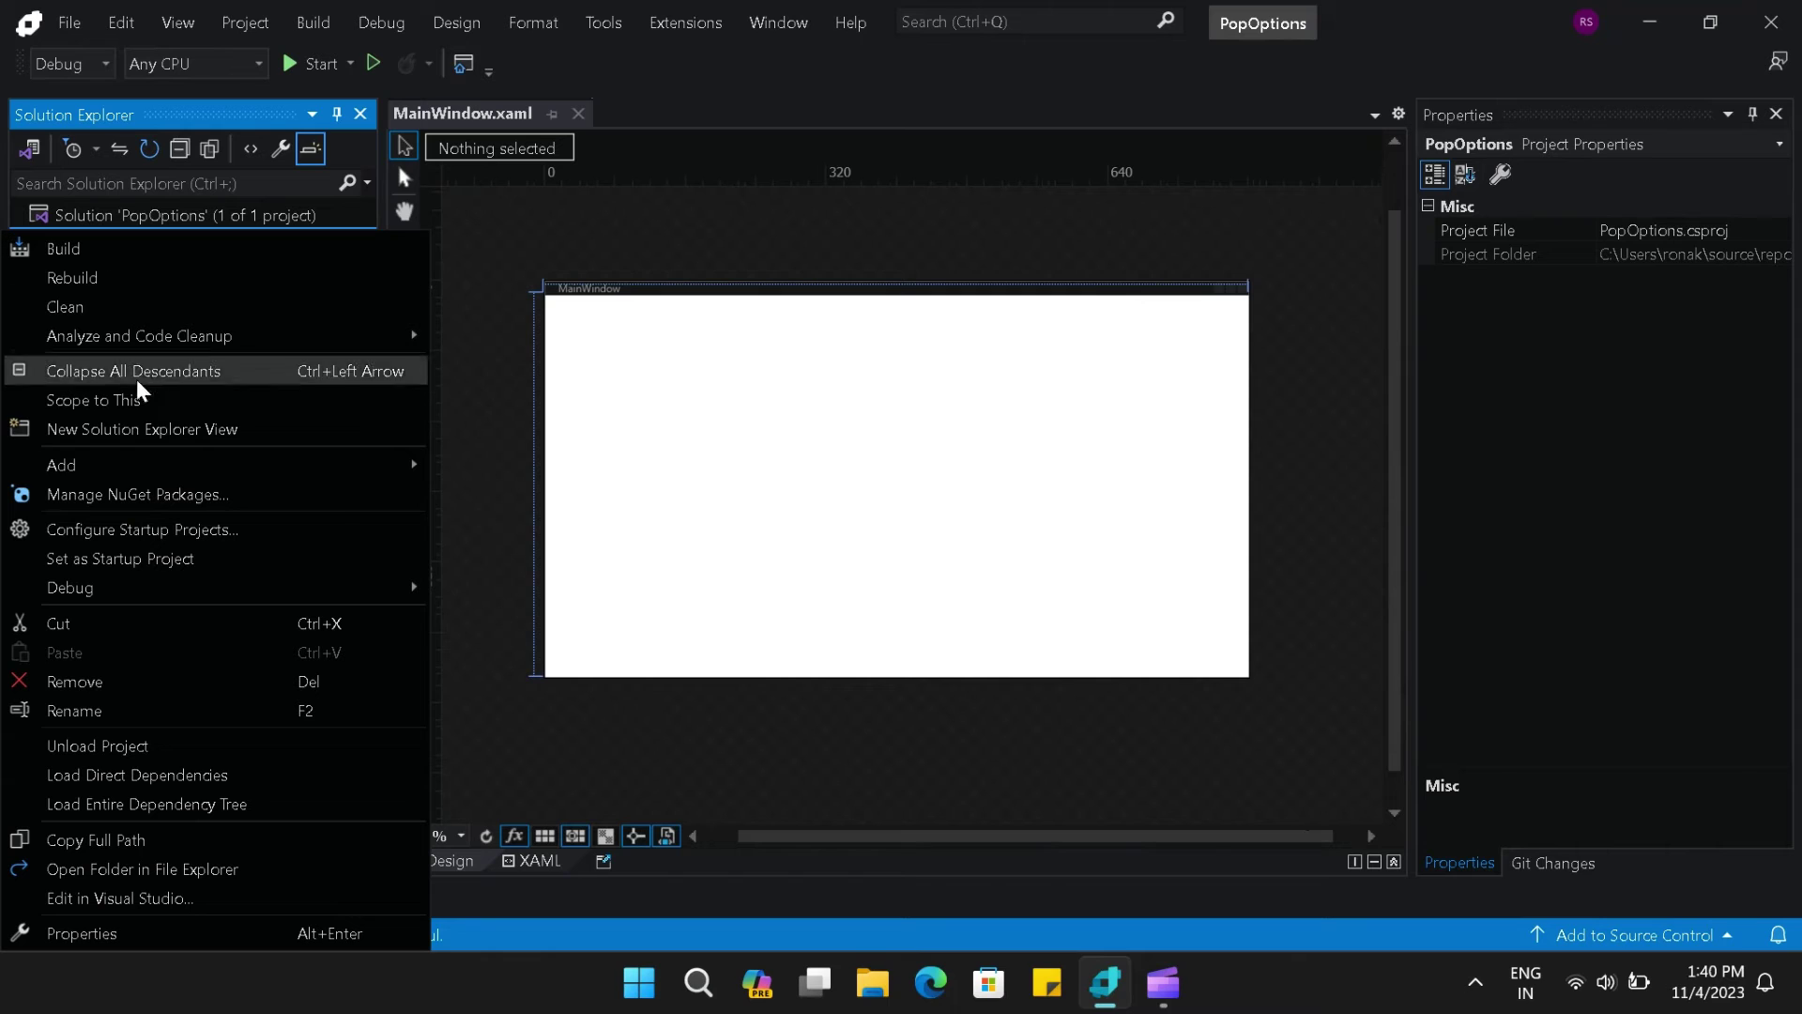
pyautogui.moveTo(149, 467)
pyautogui.click(554, 692)
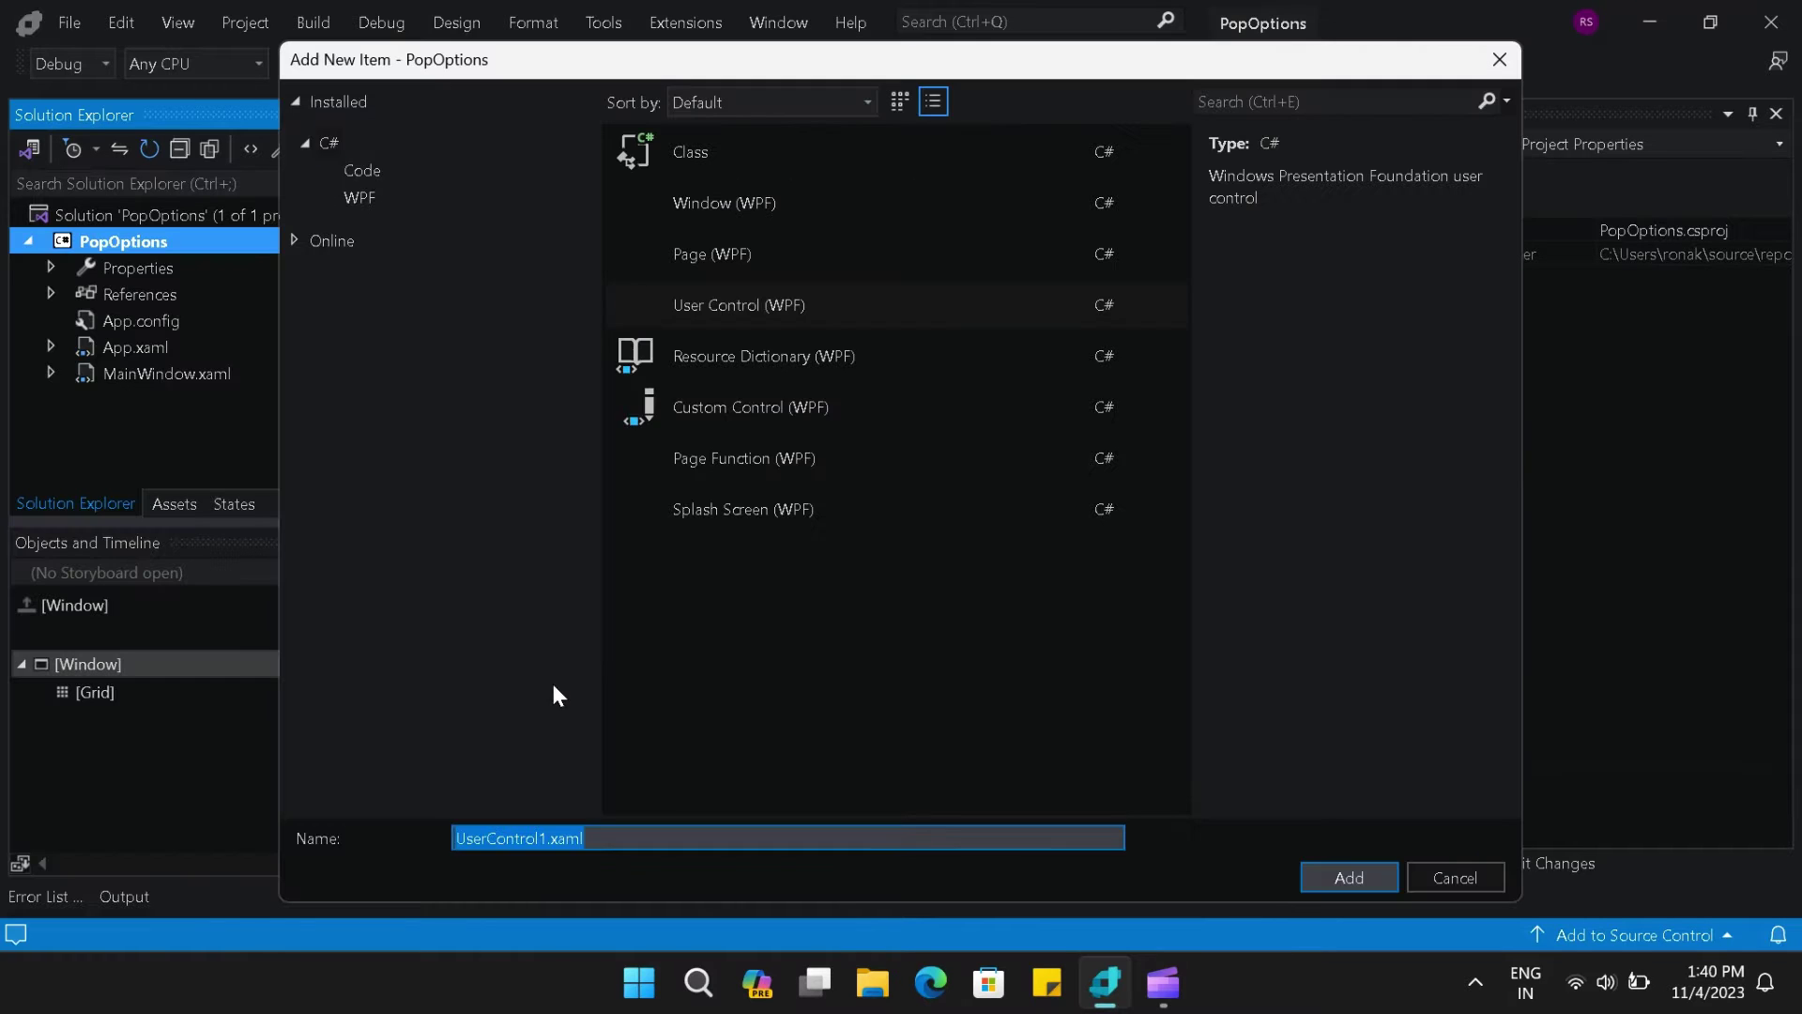
pyautogui.click(728, 311)
pyautogui.click(554, 840)
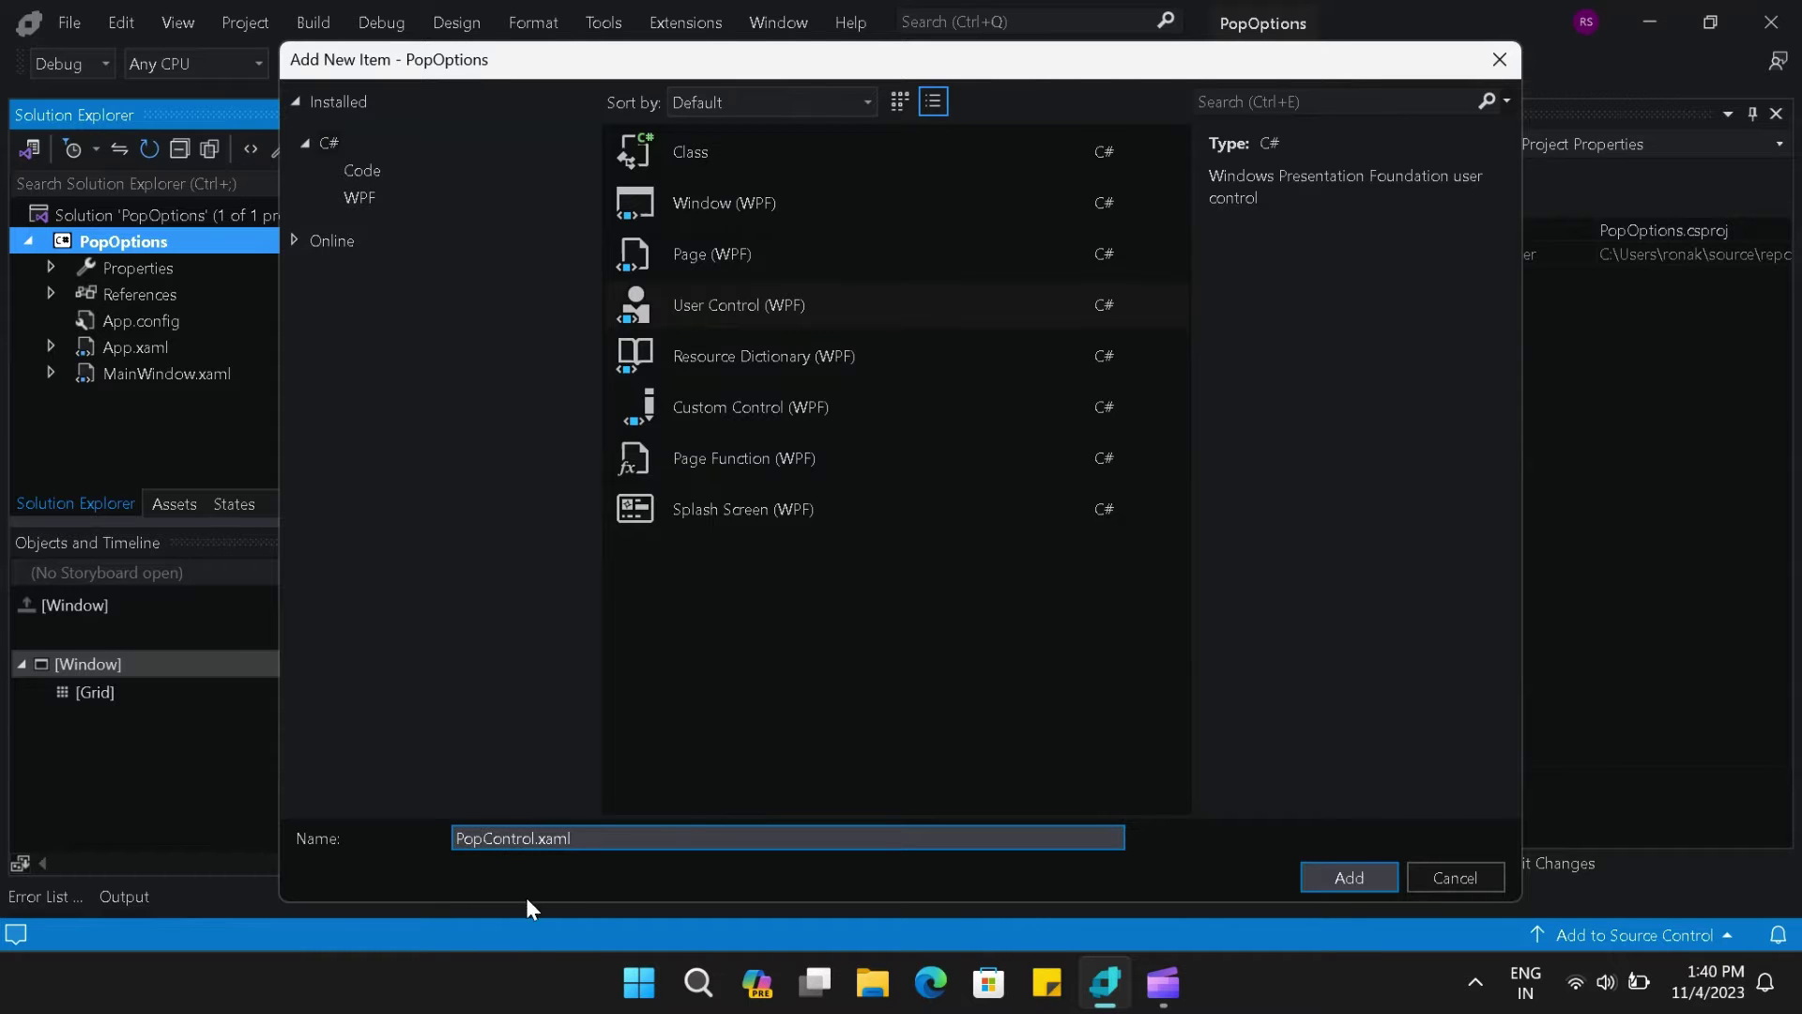
pyautogui.click(1337, 883)
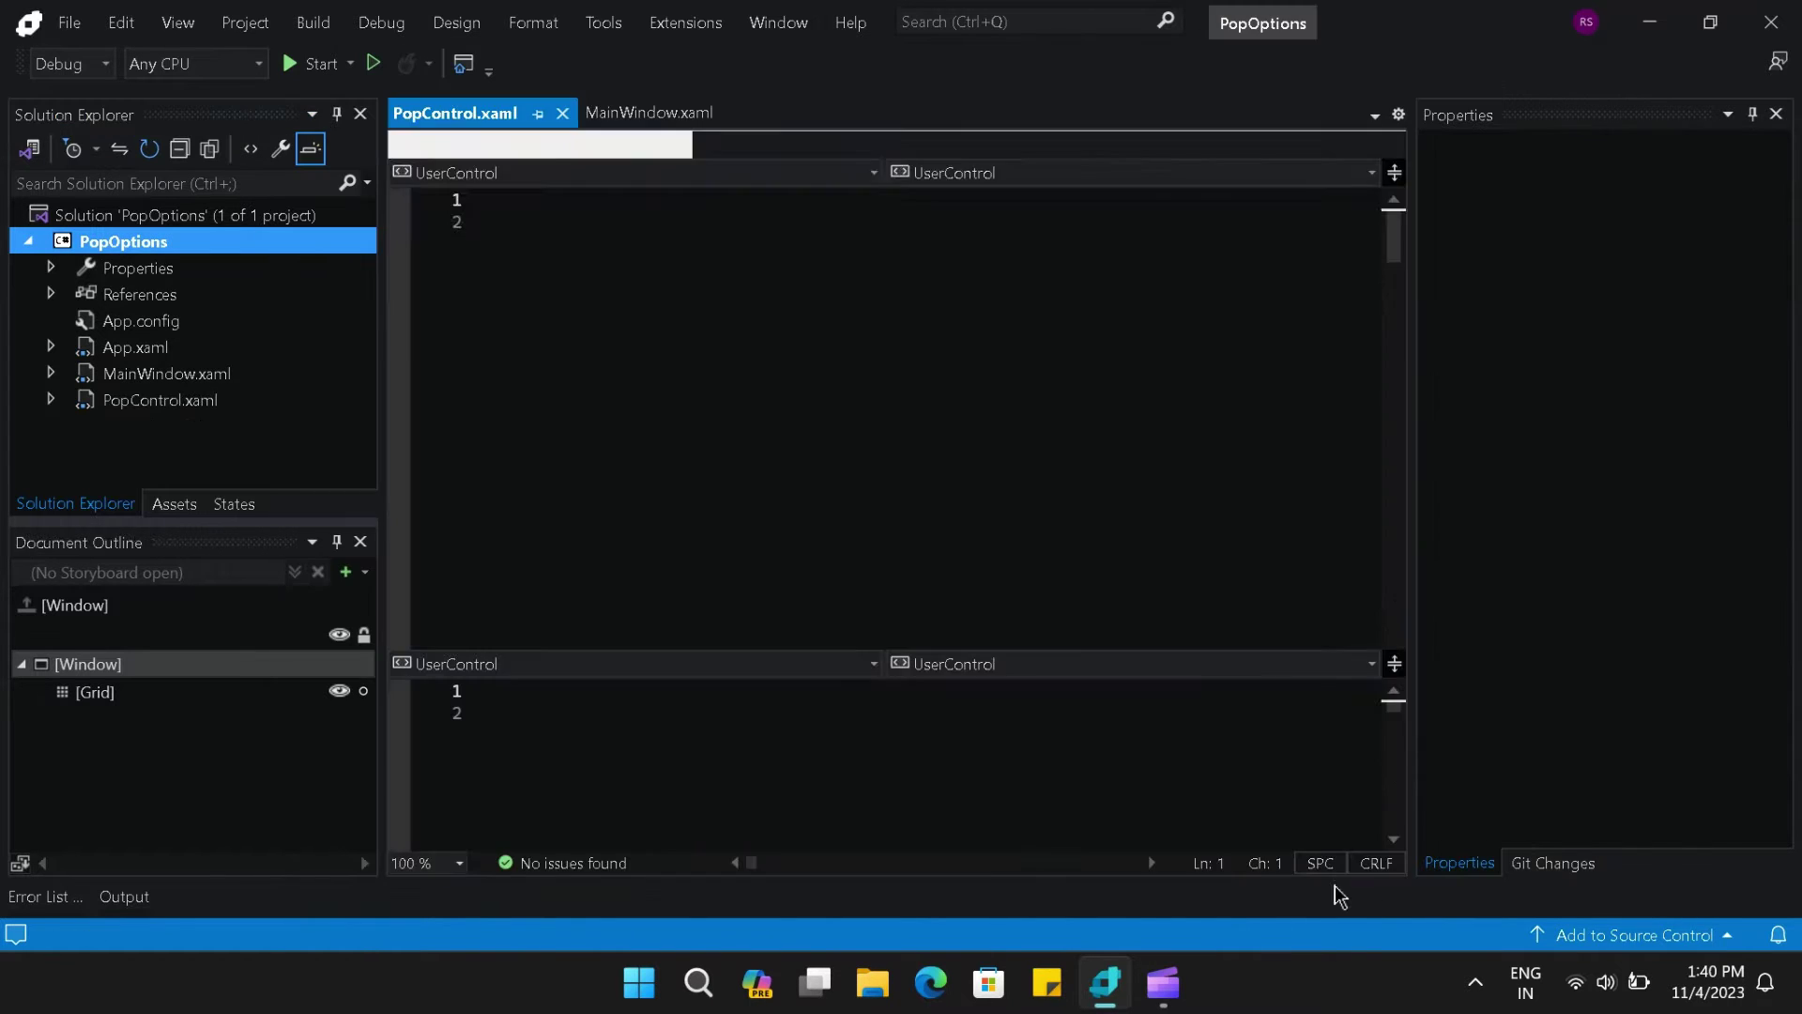
# - Set the PopControl user control's DesignWidth to 300 in its XAML code
pyautogui.scroll(1, 882, 417)
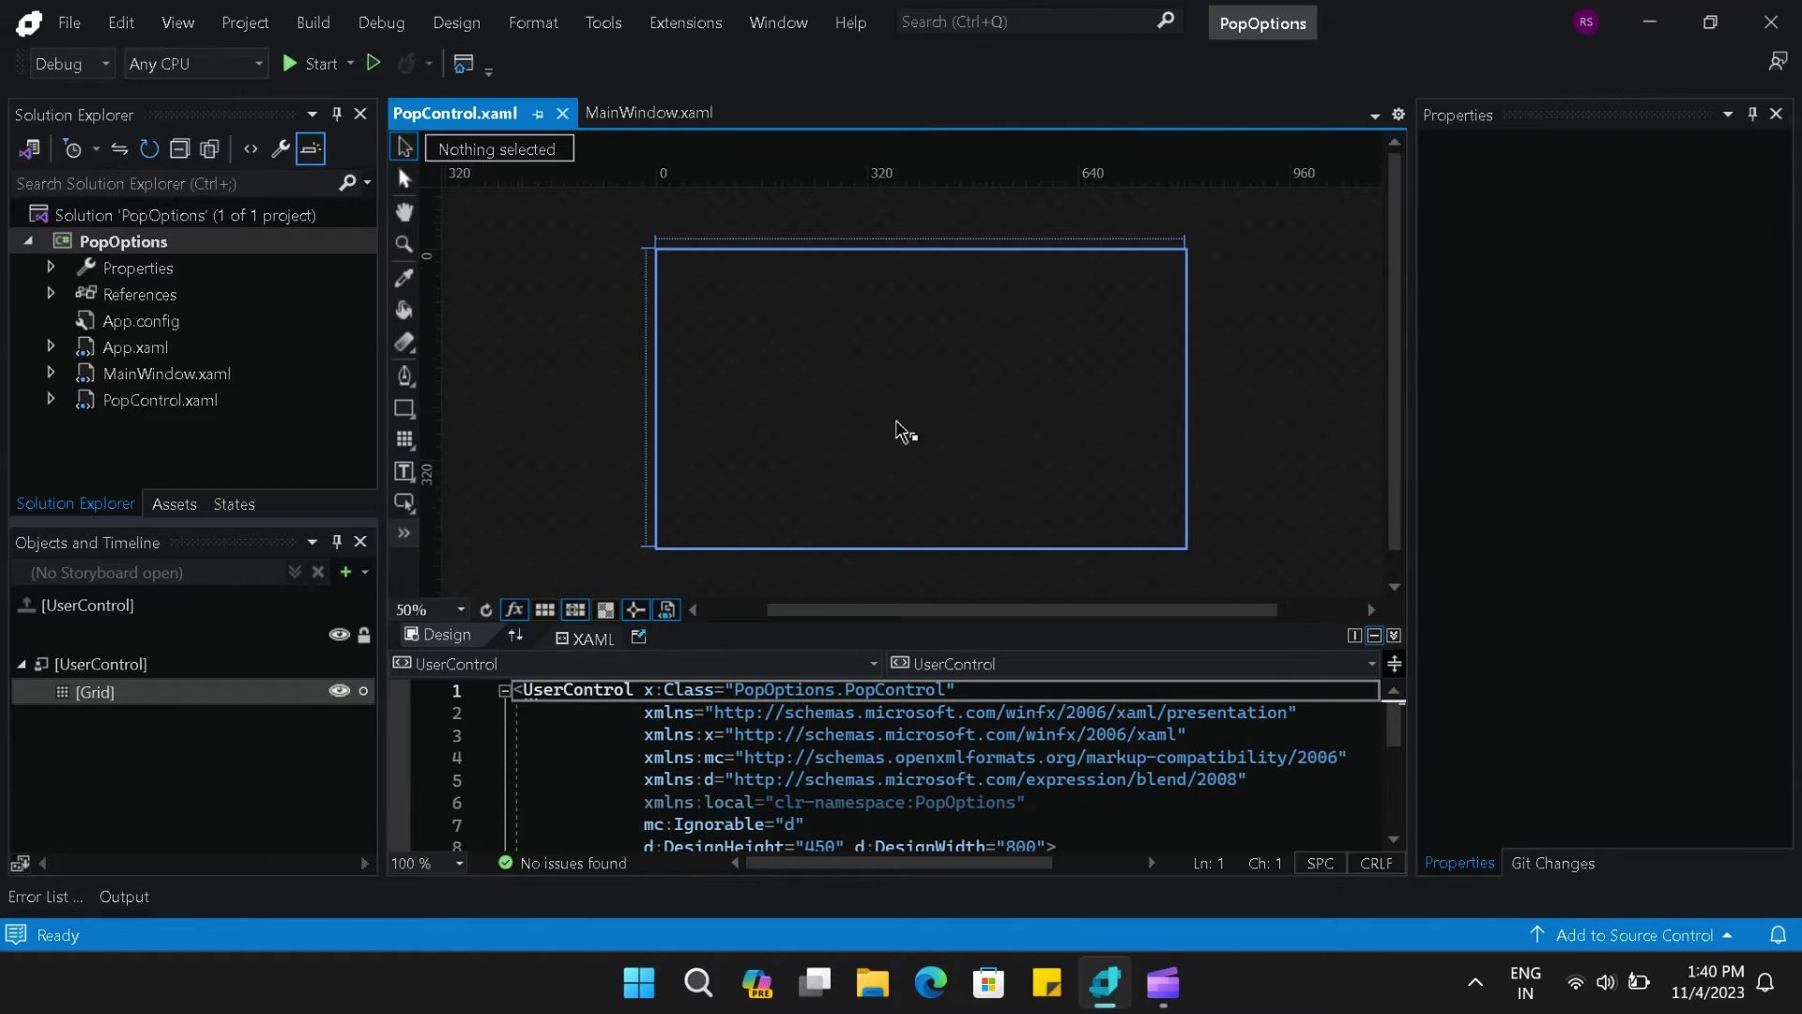
pyautogui.scroll(-3, 829, 792)
pyautogui.scroll(2, 945, 814)
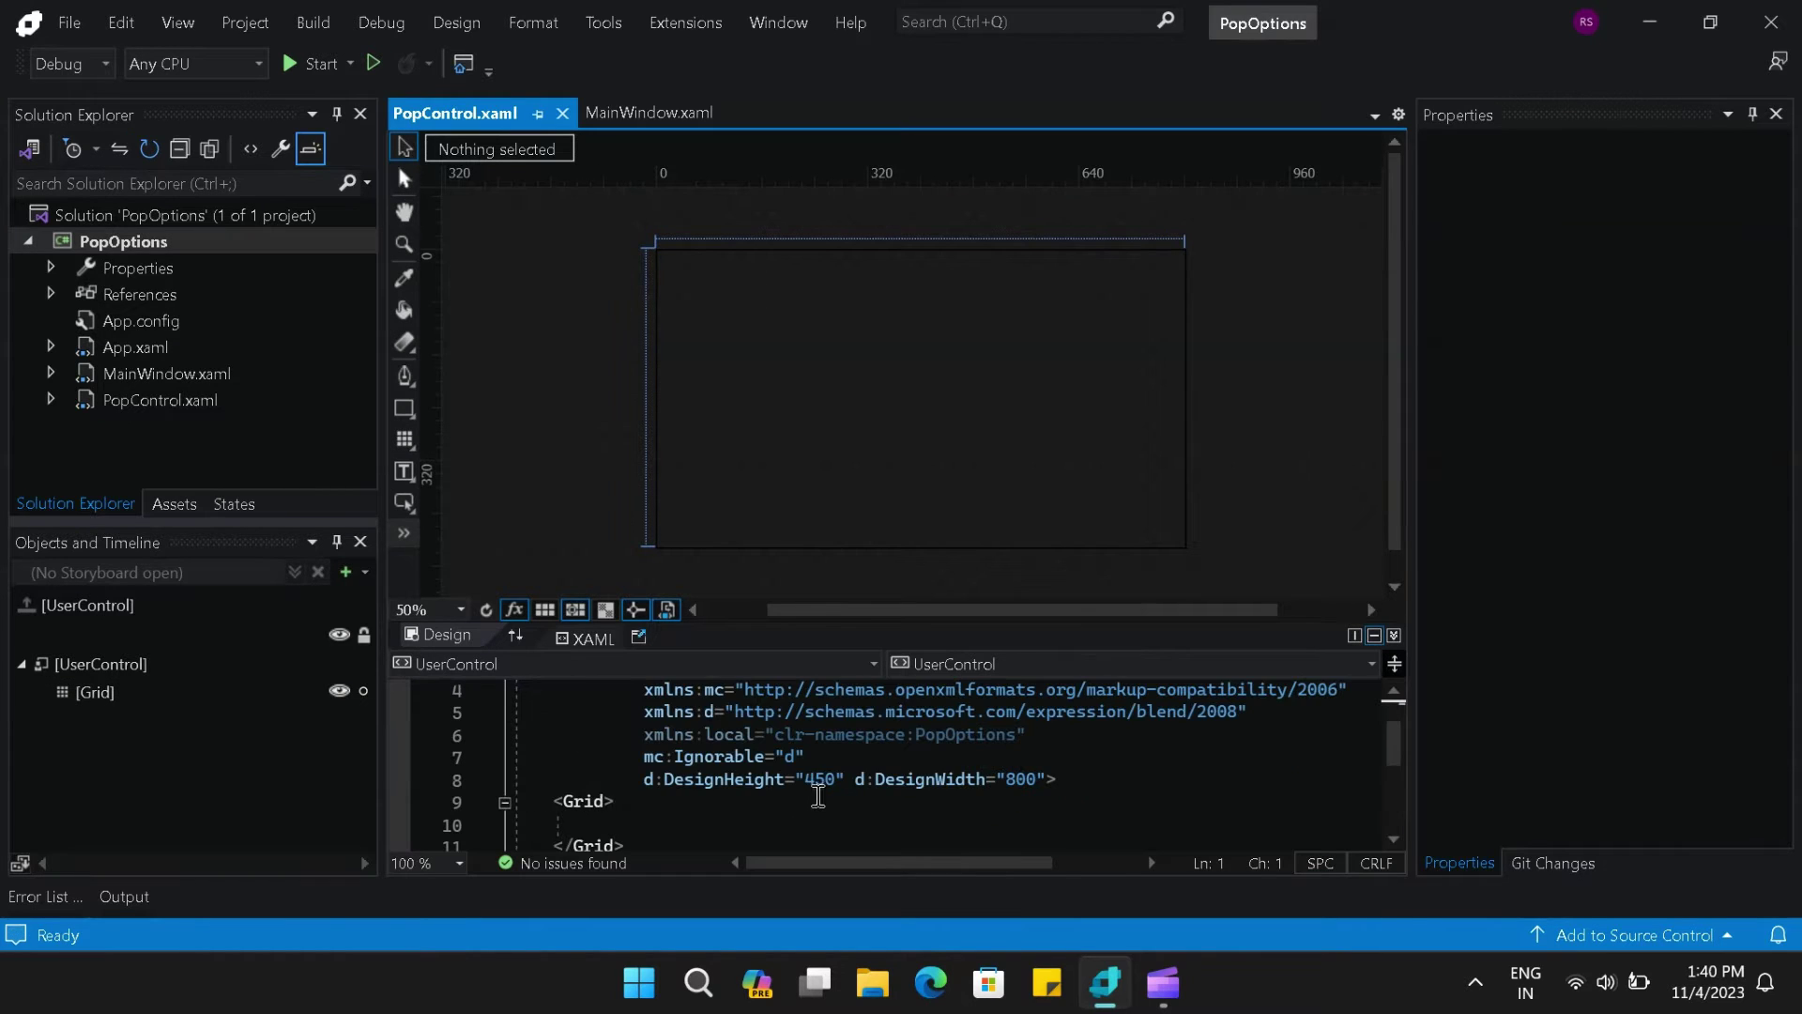
pyautogui.click(1011, 779)
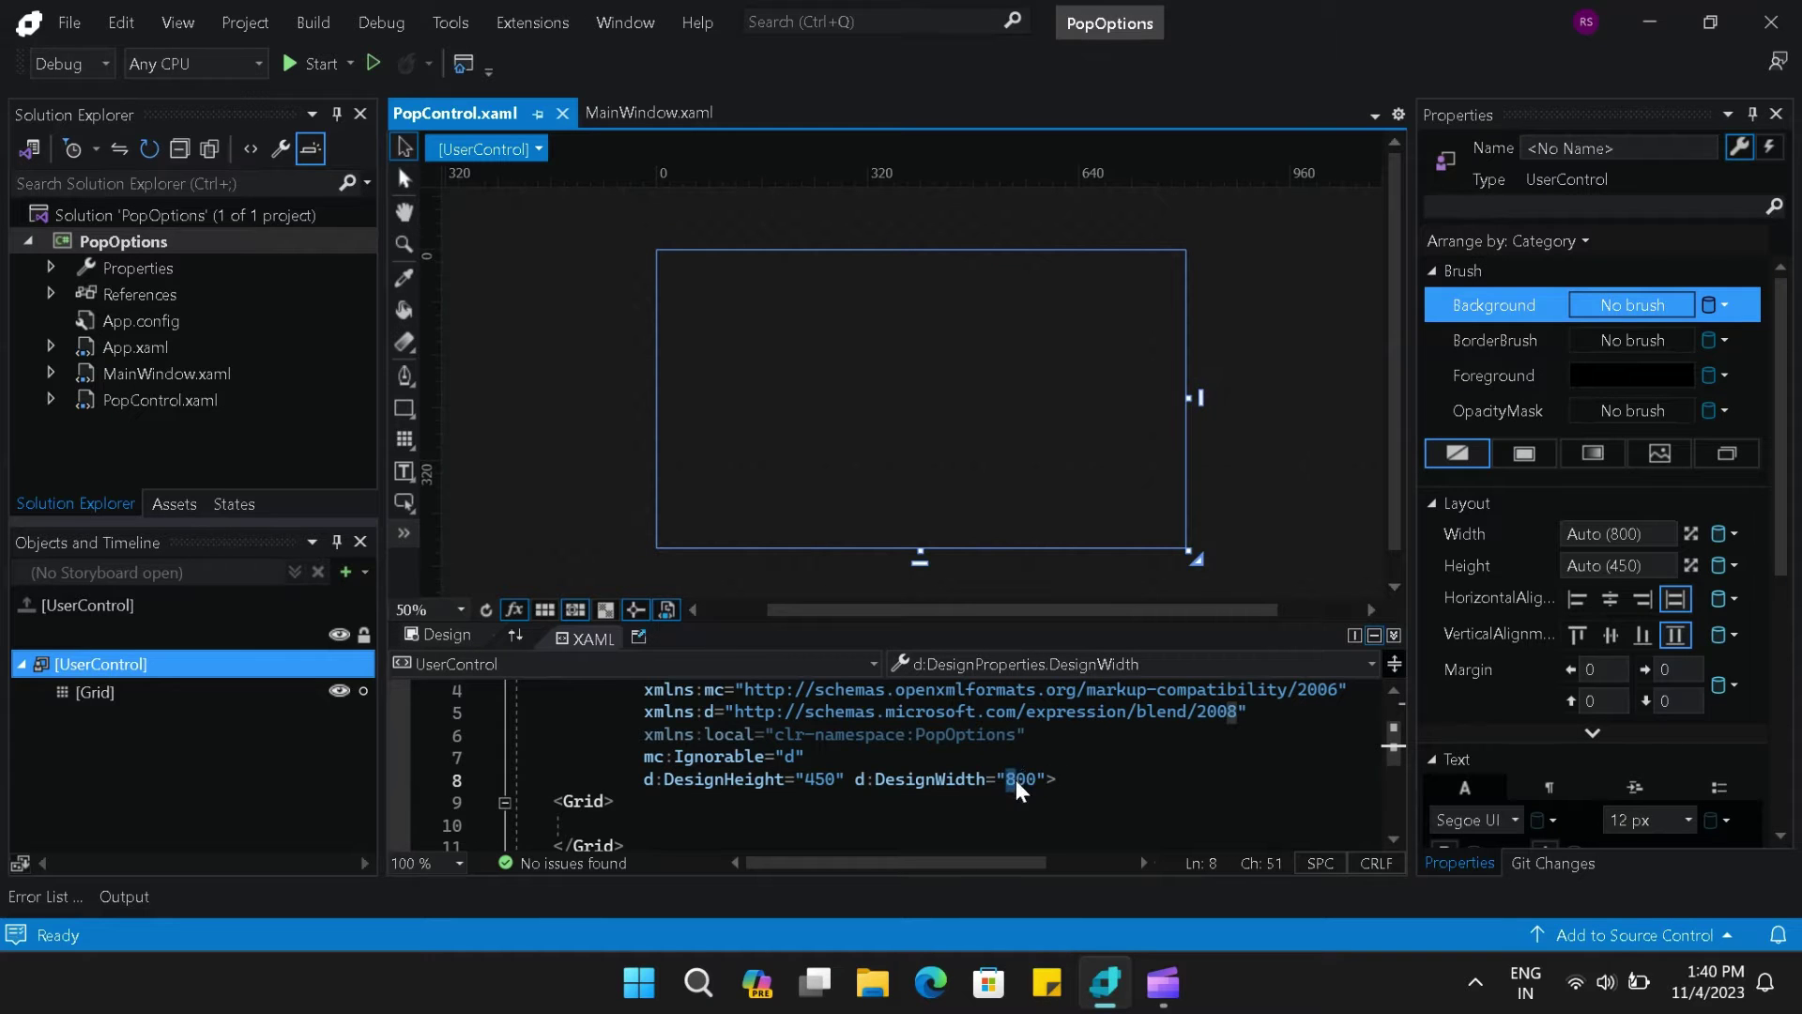
pyautogui.write('3')
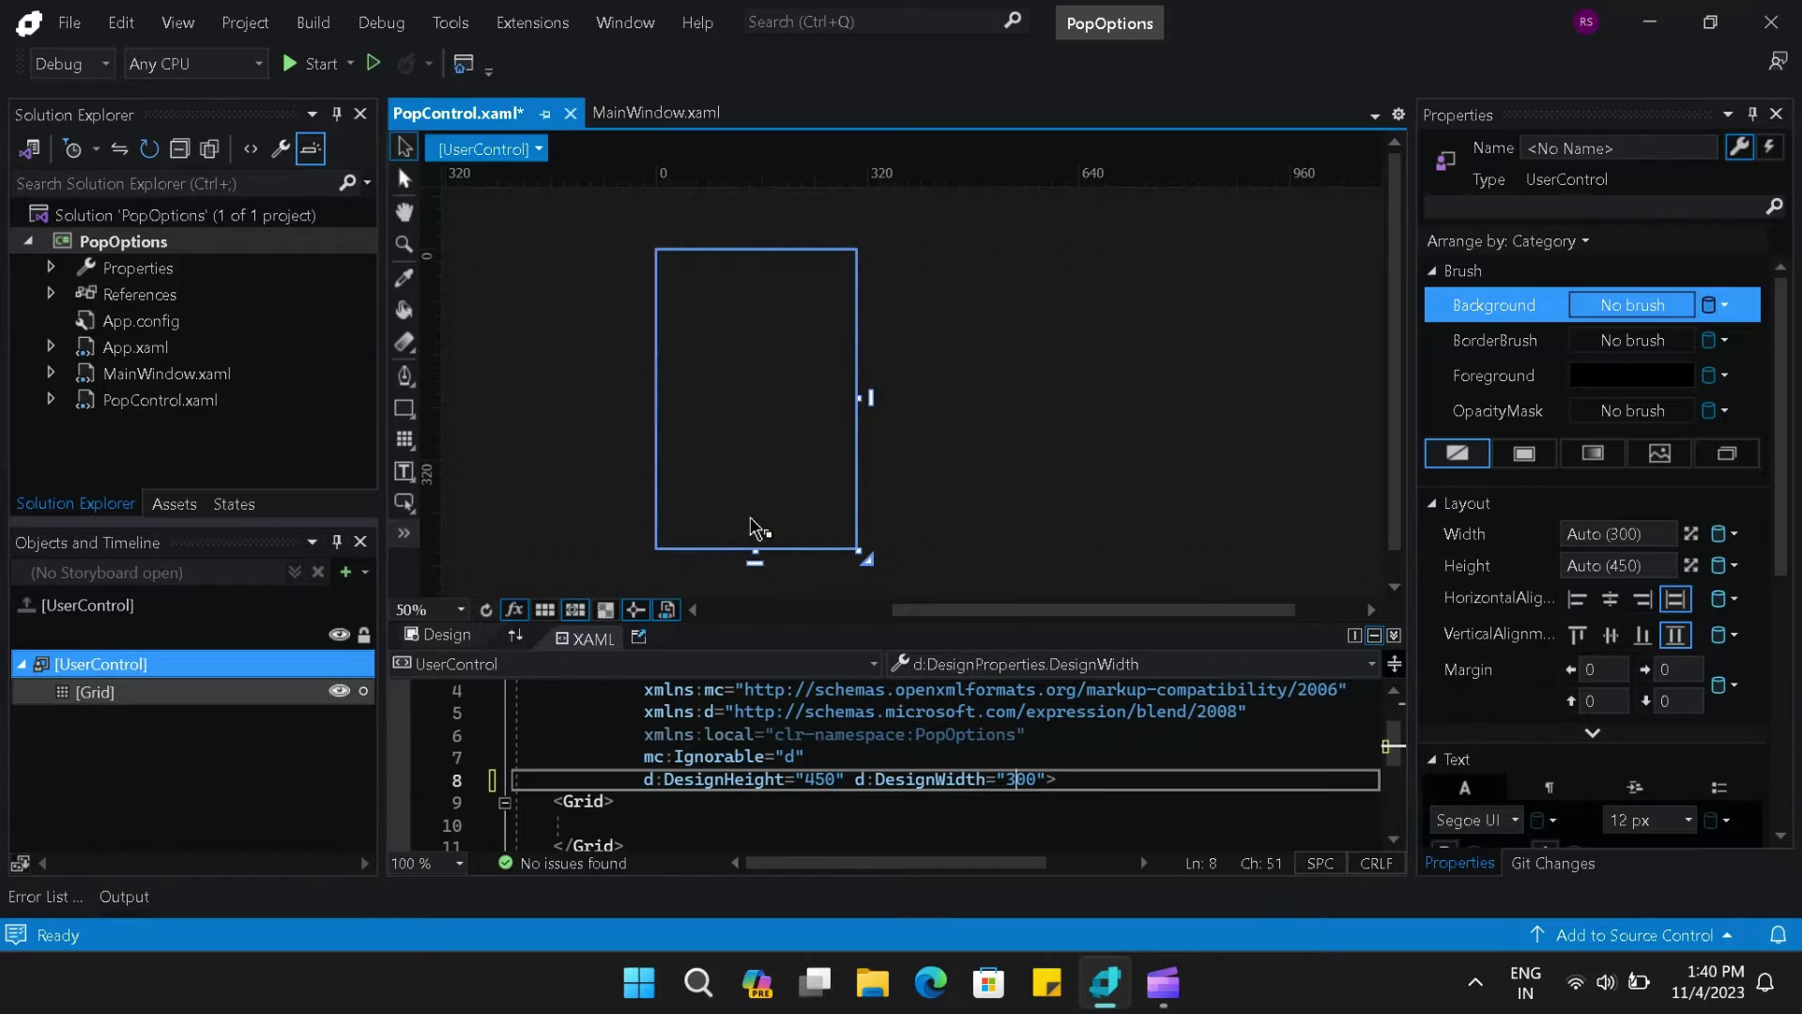
pyautogui.click(1058, 510)
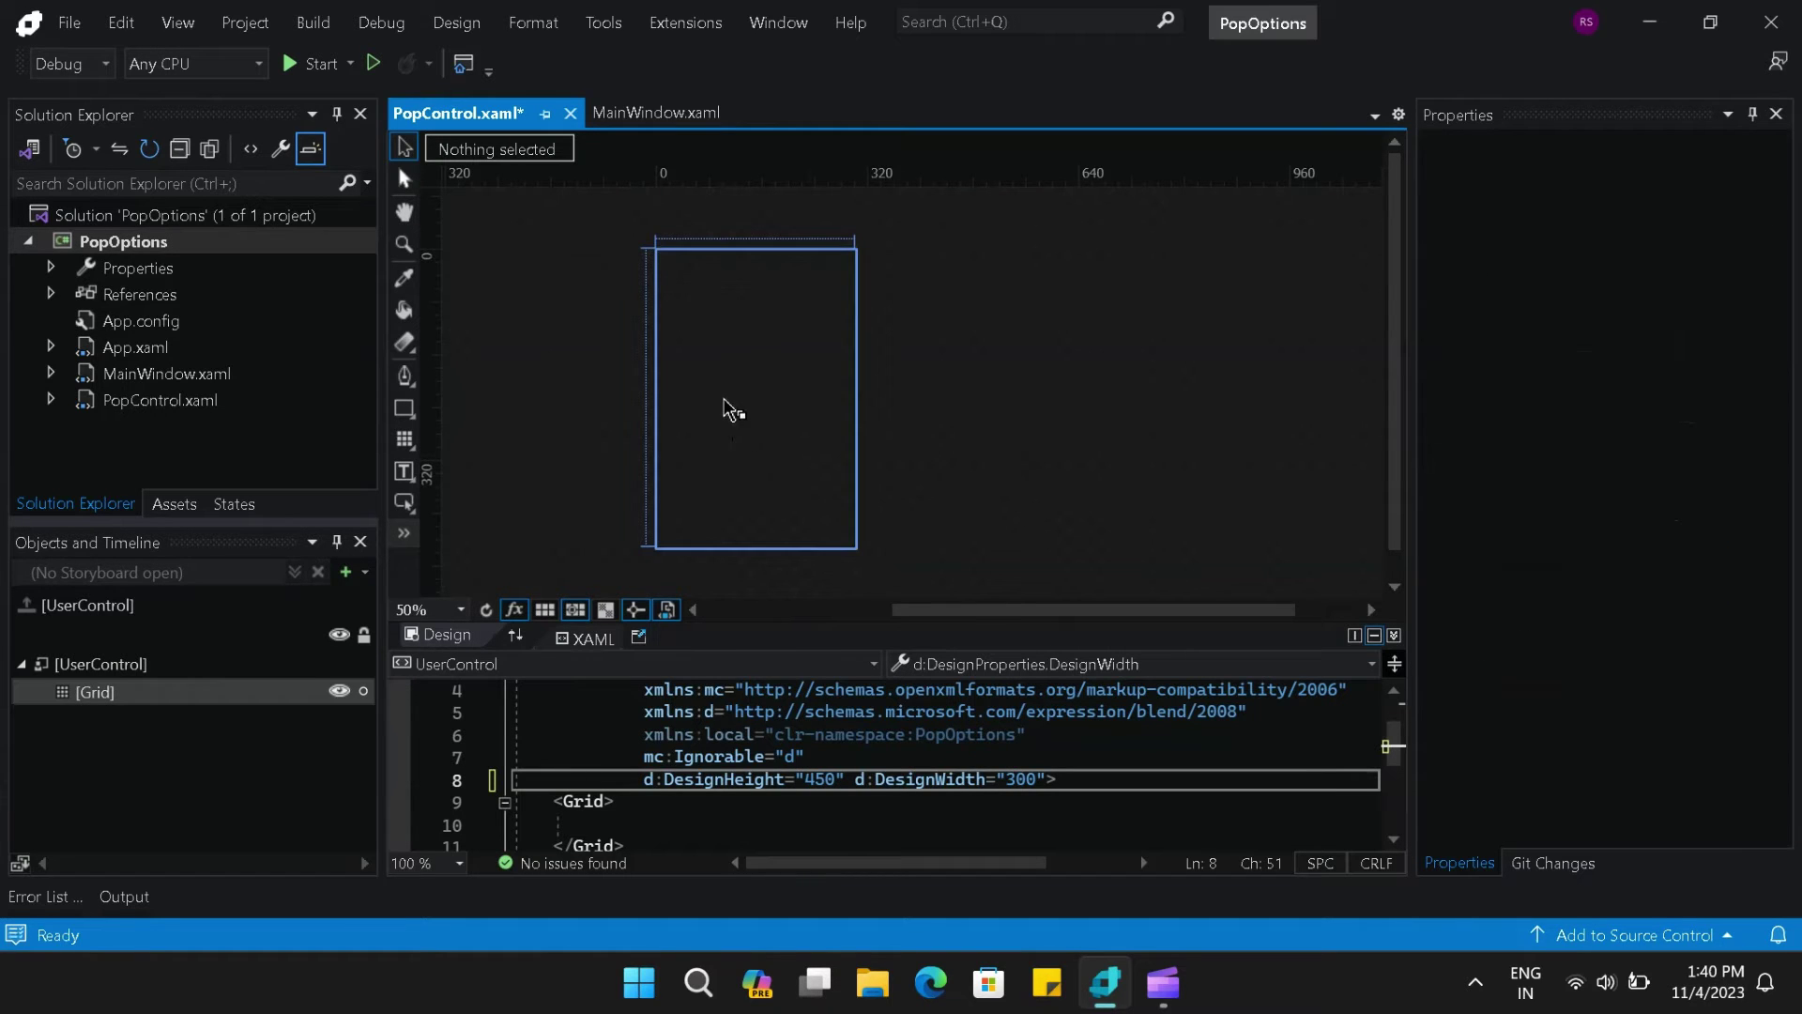
# - Collapse the XAML code pane and draw a 55 by 55 button centred near the bottom of the user control's grid
pyautogui.click(637, 820)
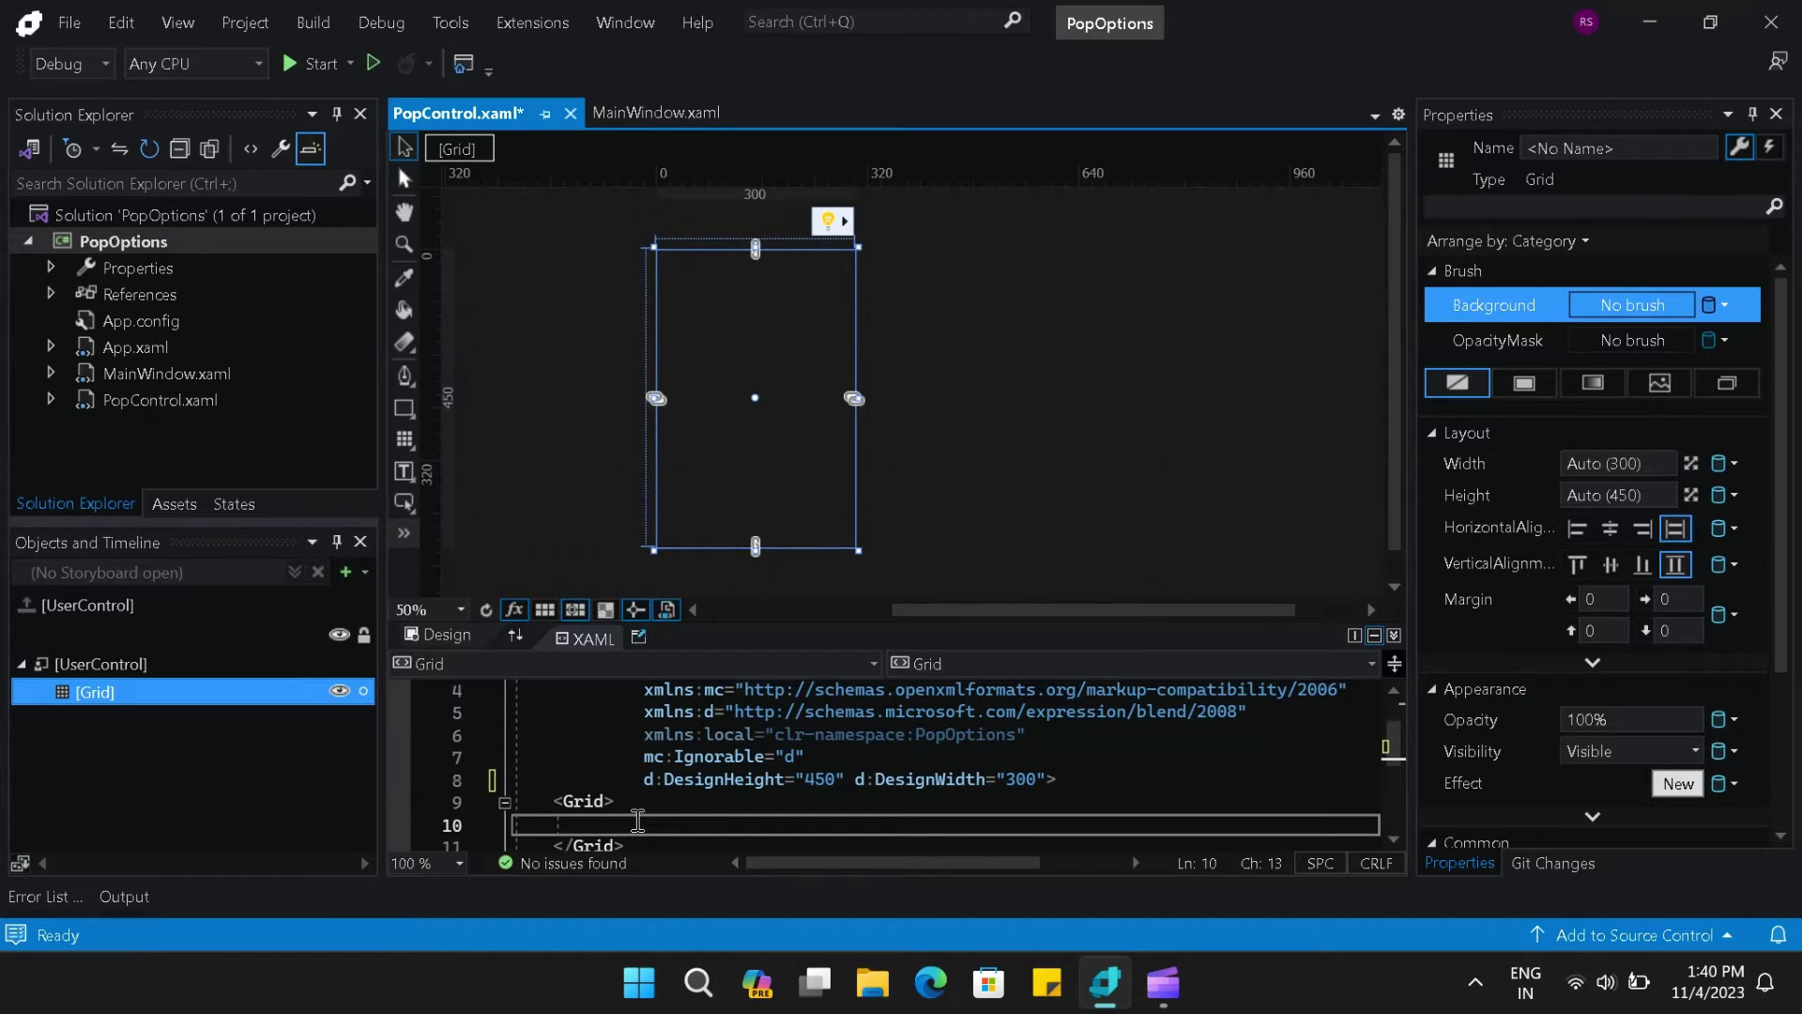
pyautogui.click(409, 510)
pyautogui.click(293, 508)
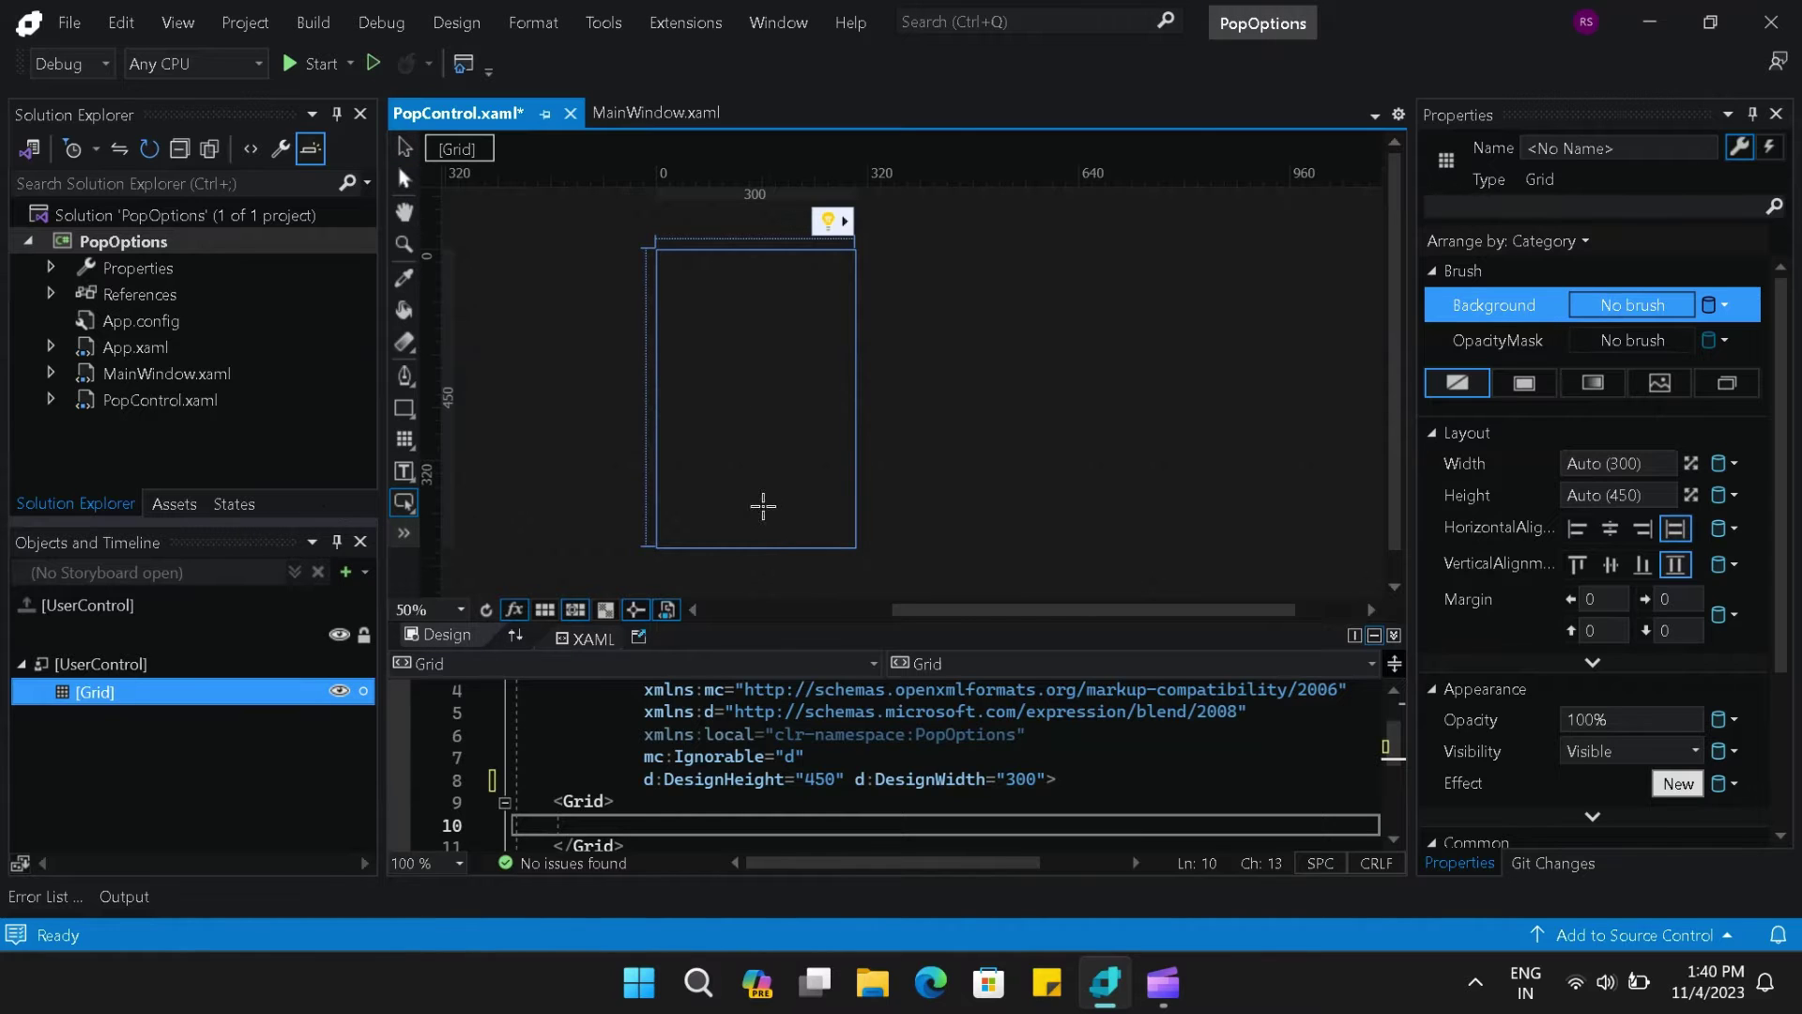
pyautogui.scroll(2, 763, 507)
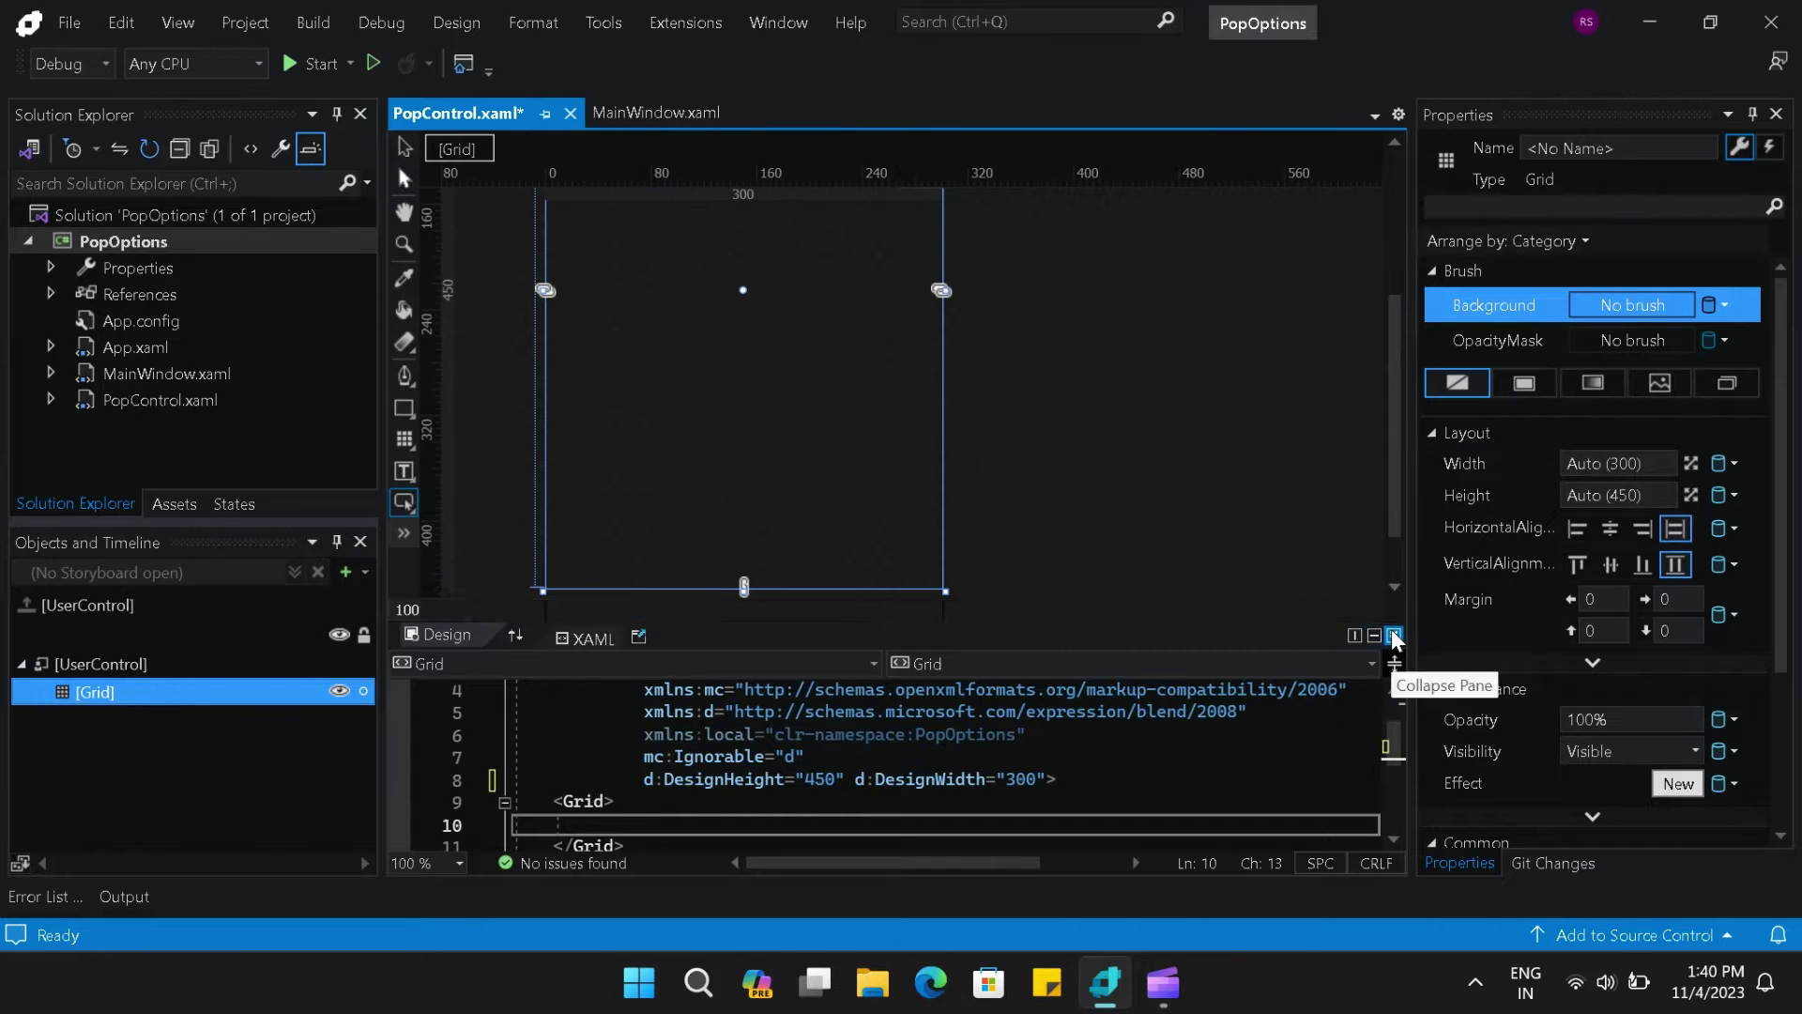
pyautogui.click(1395, 638)
pyautogui.moveTo(725, 612)
pyautogui.mouseDown()
pyautogui.moveTo(785, 683)
pyautogui.moveTo(794, 666)
pyautogui.moveTo(745, 640)
pyautogui.mouseUp()
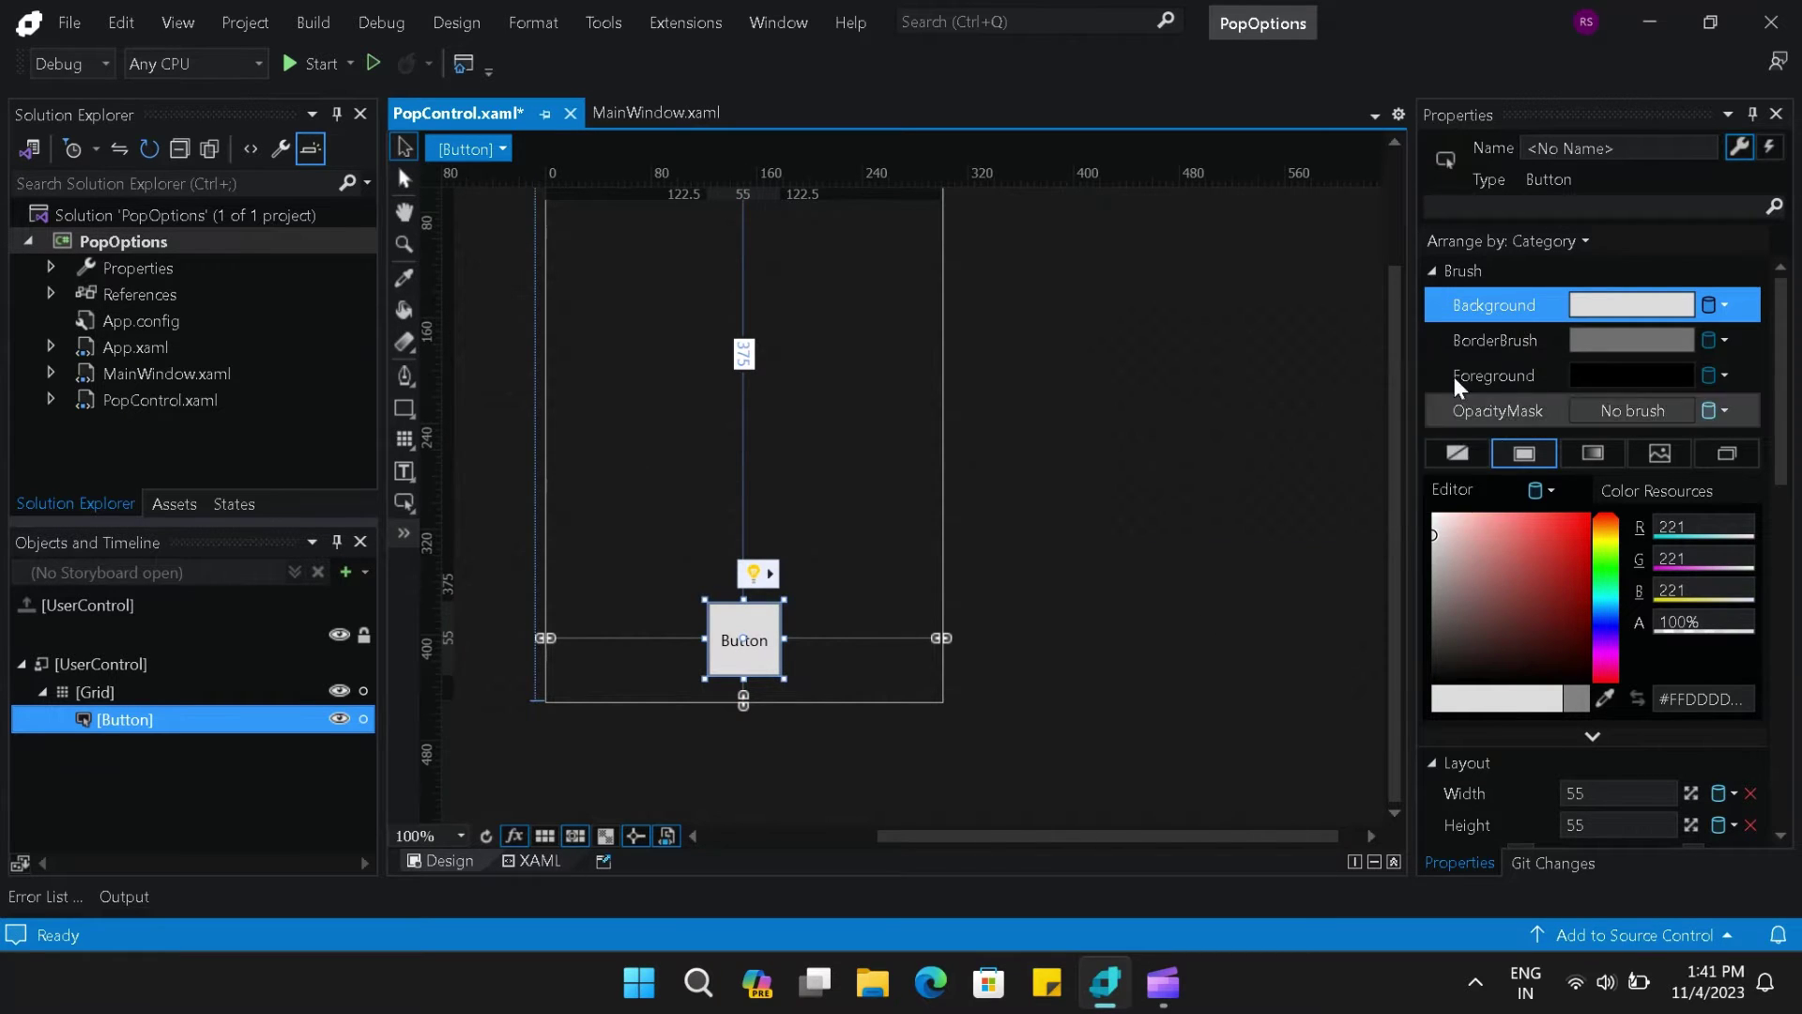
# - Change the button's background to an image brush and clear its Content text
pyautogui.click(1659, 454)
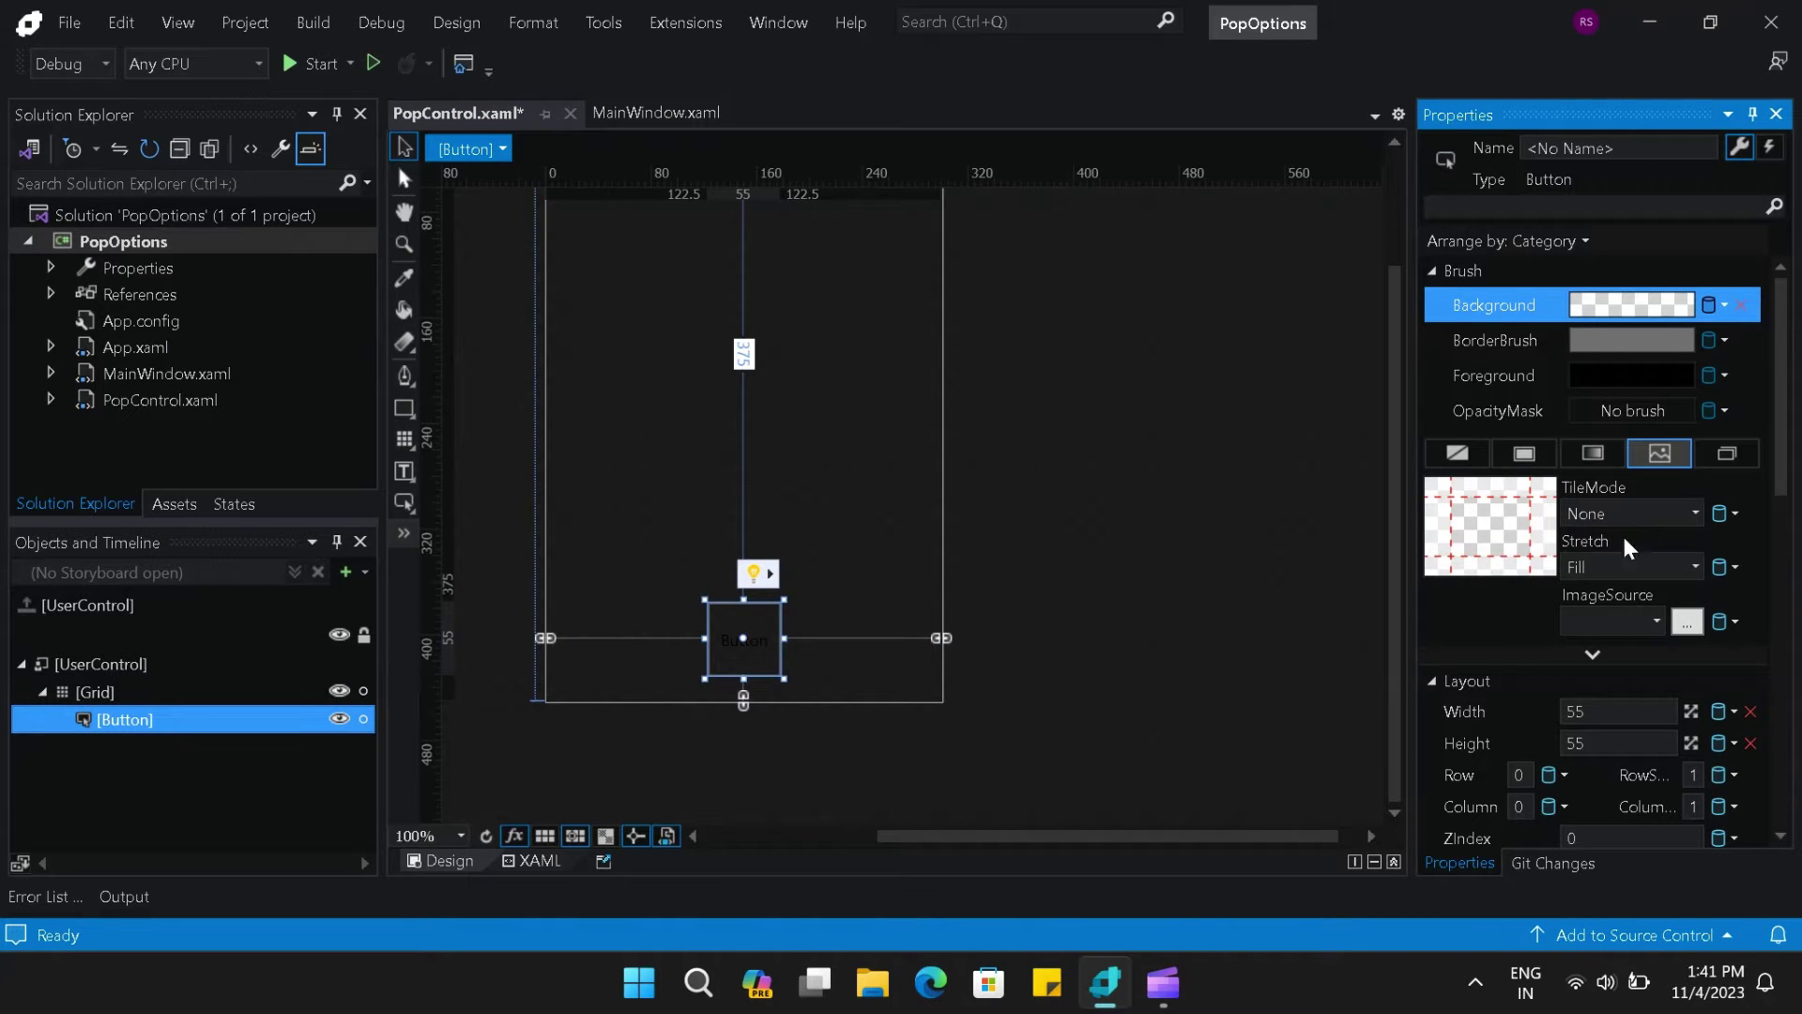
pyautogui.moveTo(1783, 413); pyautogui.dragTo(1783, 732)
pyautogui.click(1645, 656)
pyautogui.press('BackSpace')
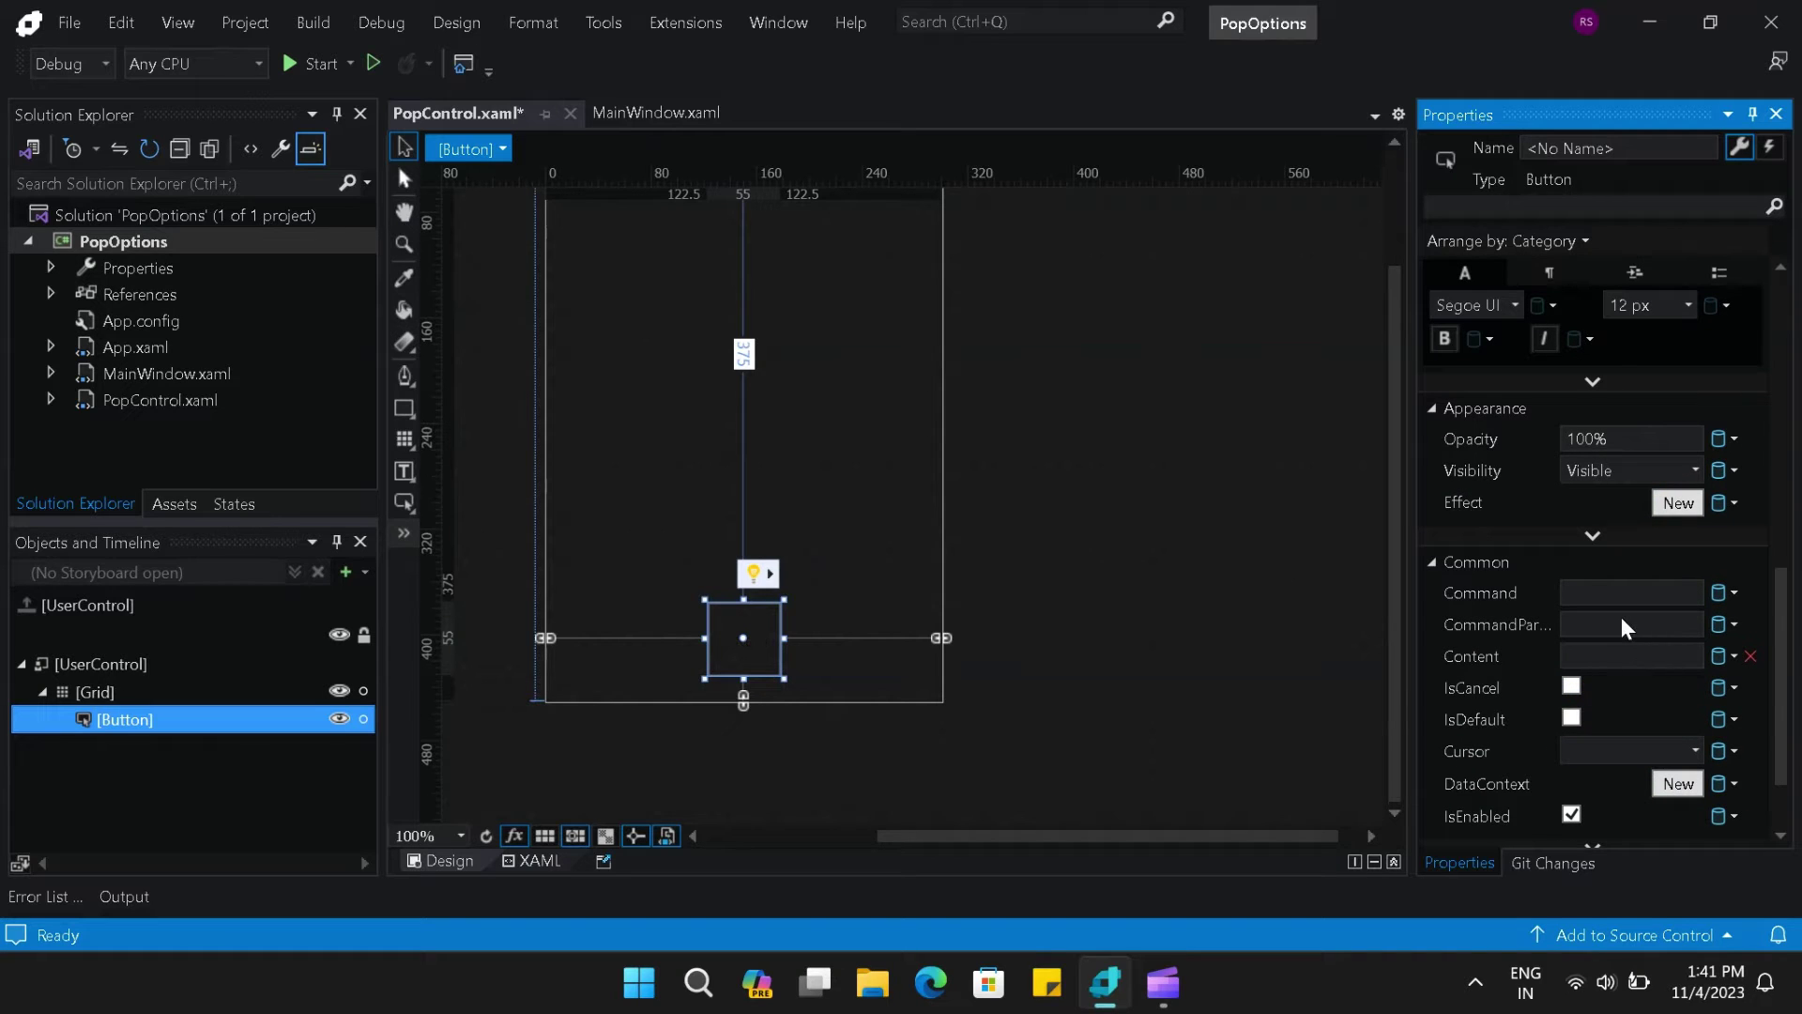
# - Create an editable copy of the button's template with the default style settings
pyautogui.rightClick(769, 623)
pyautogui.moveTo(607, 498)
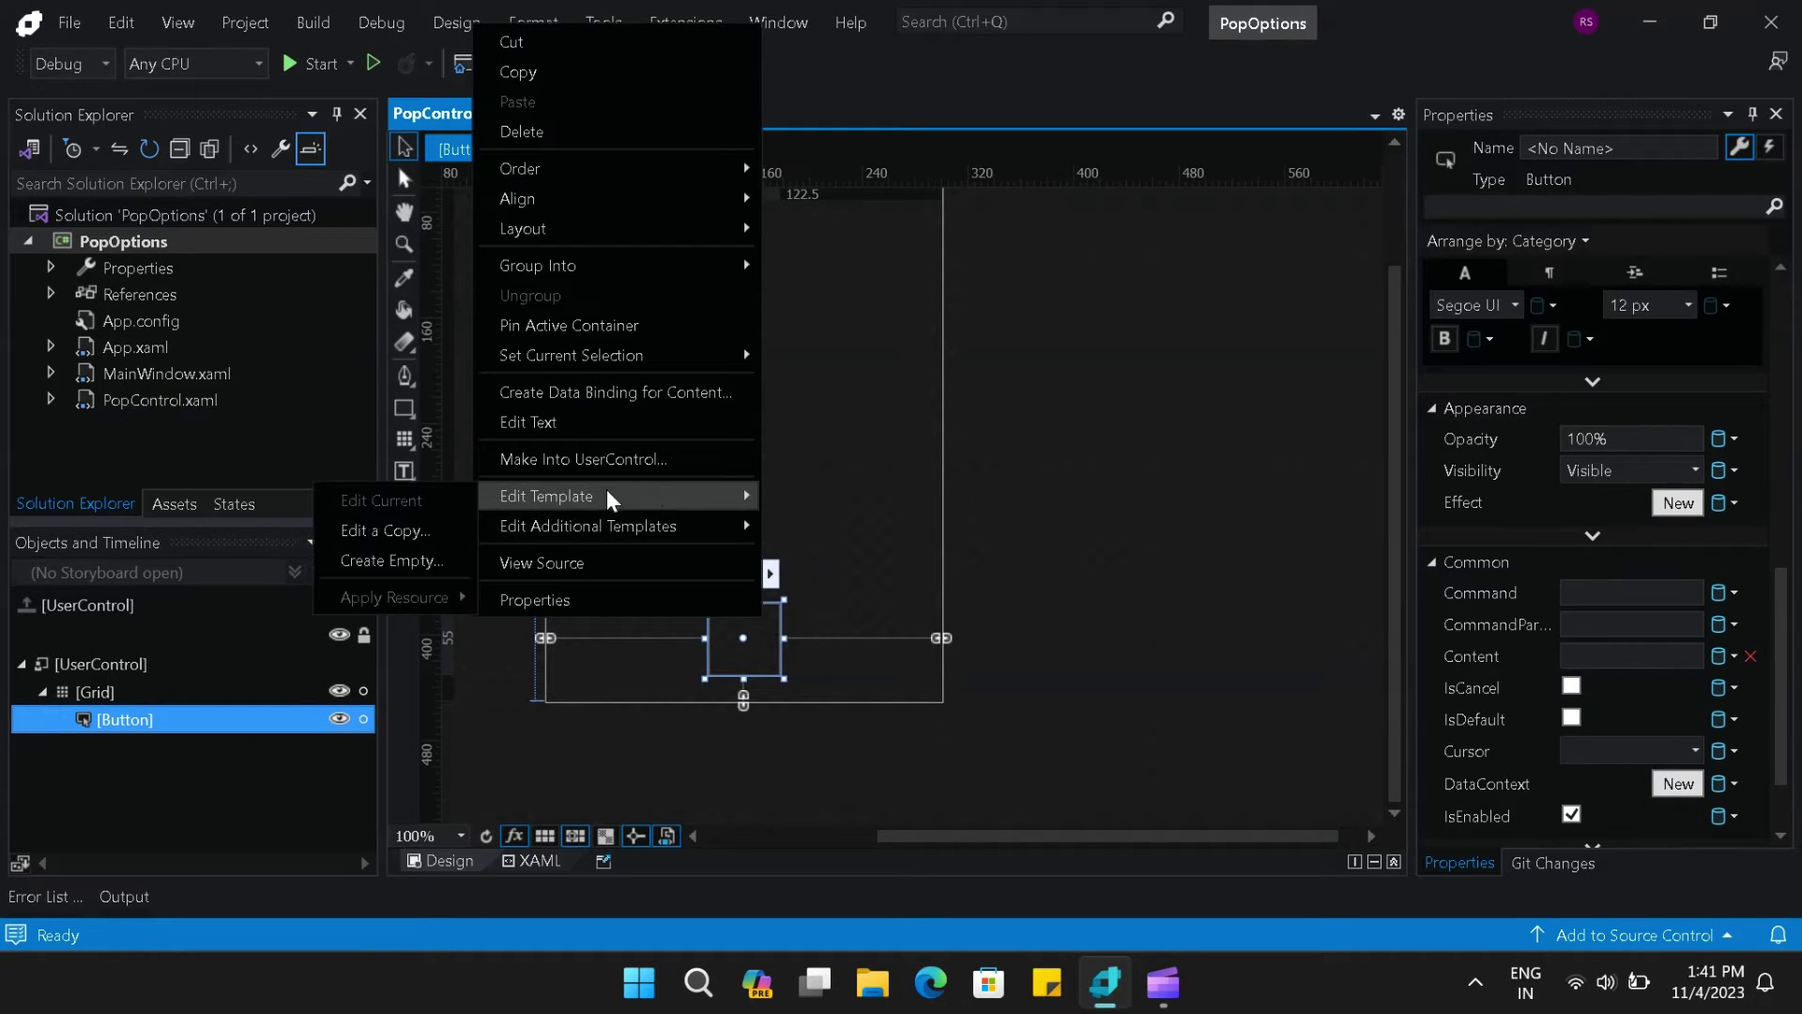
pyautogui.click(385, 531)
pyautogui.click(1033, 612)
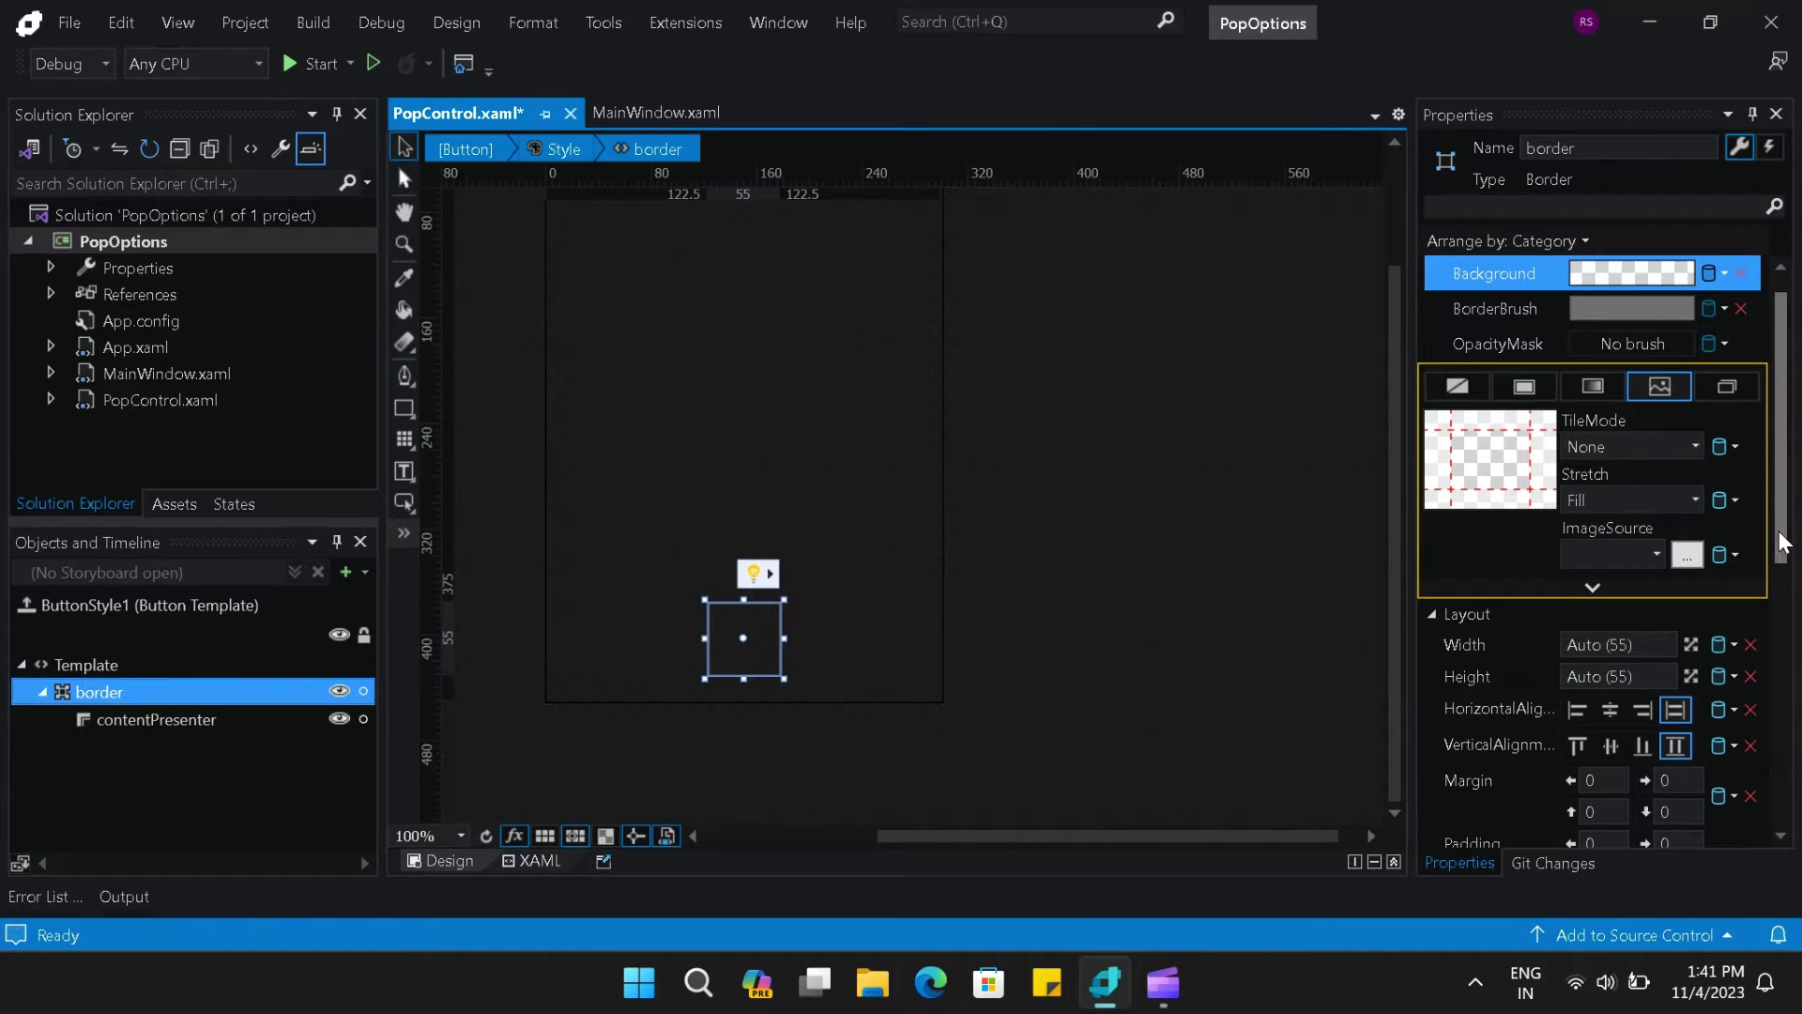
# - Set the template border's CornerRadius to 55 and return from the template to the button
pyautogui.scroll(-4, 1779, 582)
pyautogui.scroll(-2, 1781, 639)
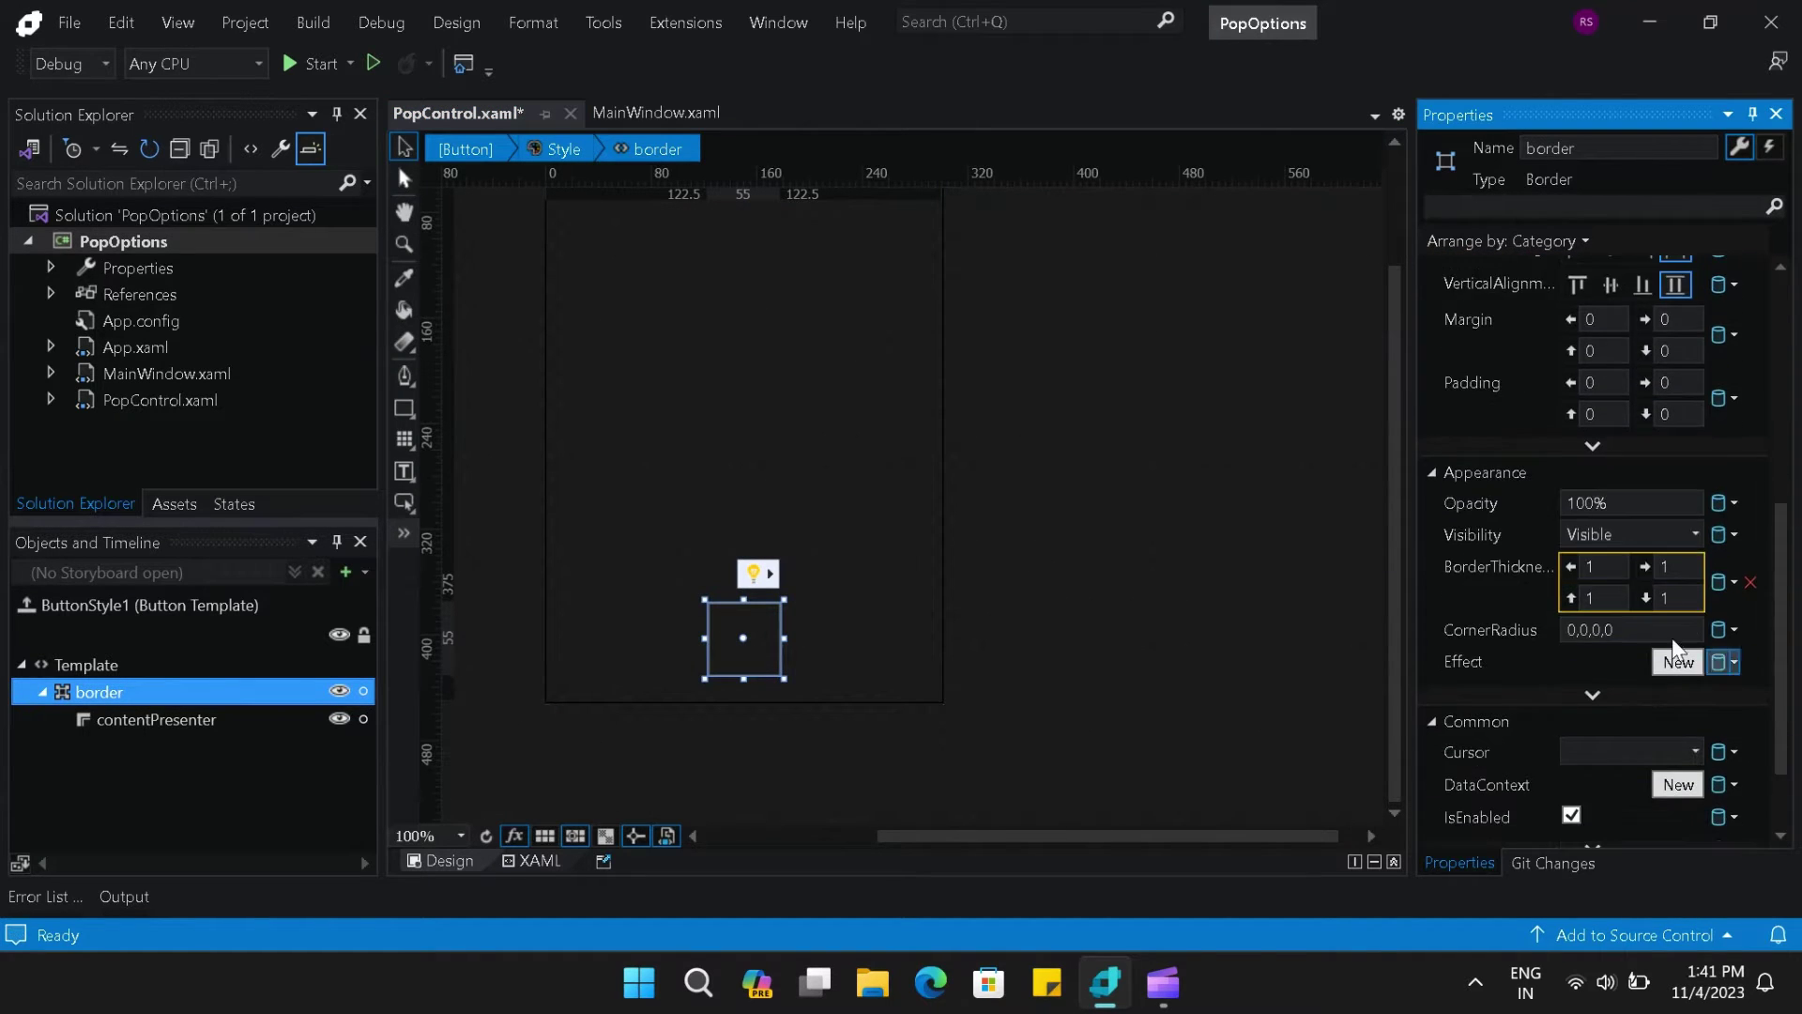
pyautogui.click(1645, 625)
pyautogui.scroll(1, 1779, 605)
pyautogui.scroll(-3, 1792, 609)
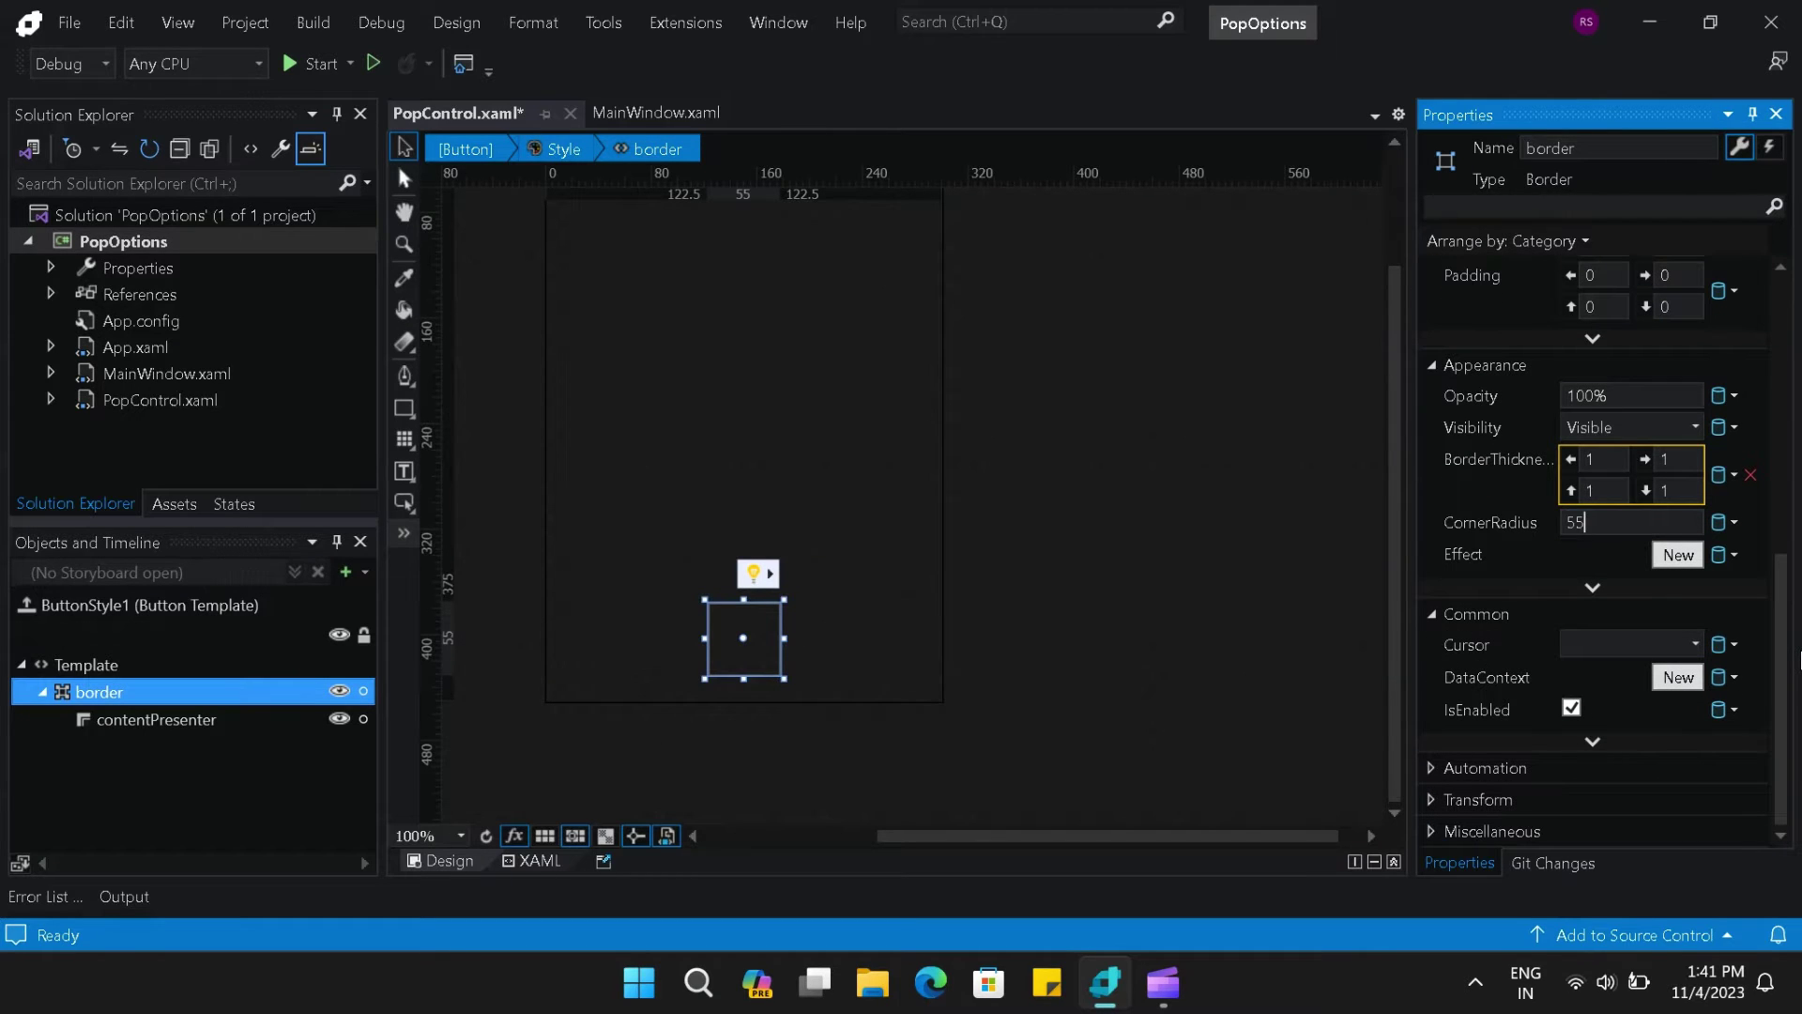
pyautogui.click(1045, 632)
pyautogui.click(774, 659)
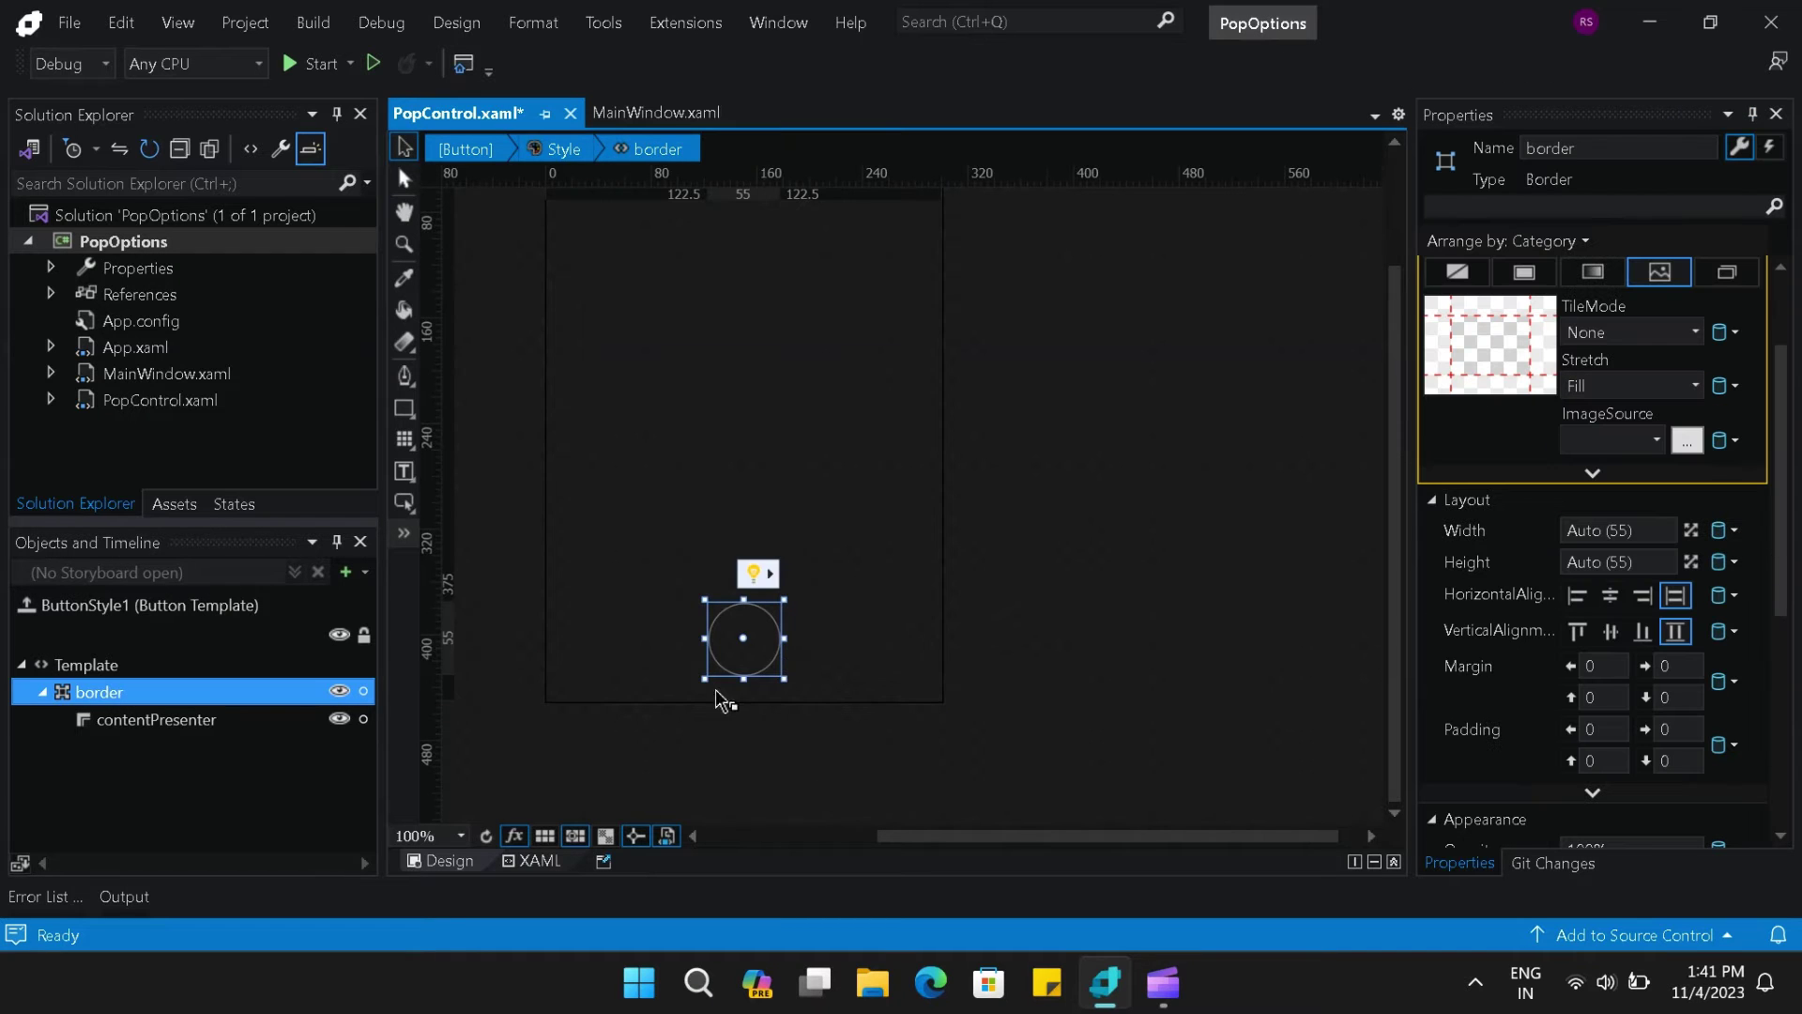
pyautogui.click(28, 604)
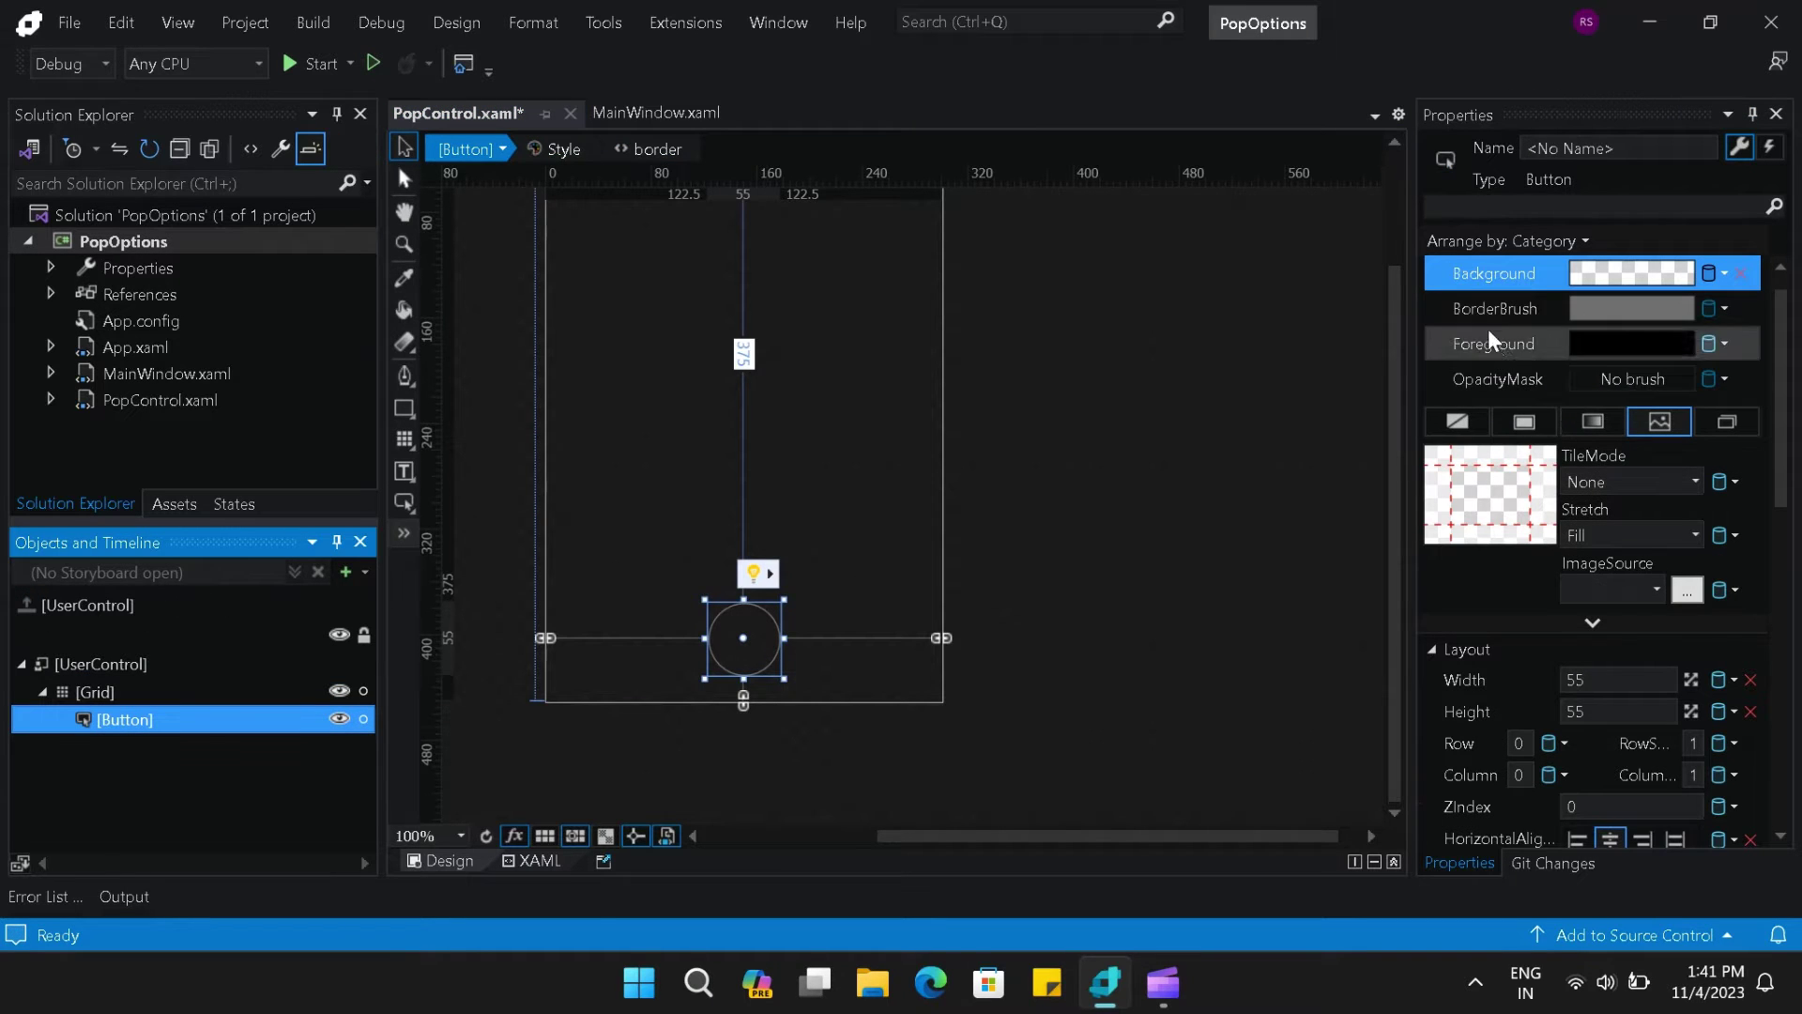
# - Open the background ImageSource file picker and browse to Downloads, with the preview pane shown and the file list in Content view
pyautogui.click(1687, 589)
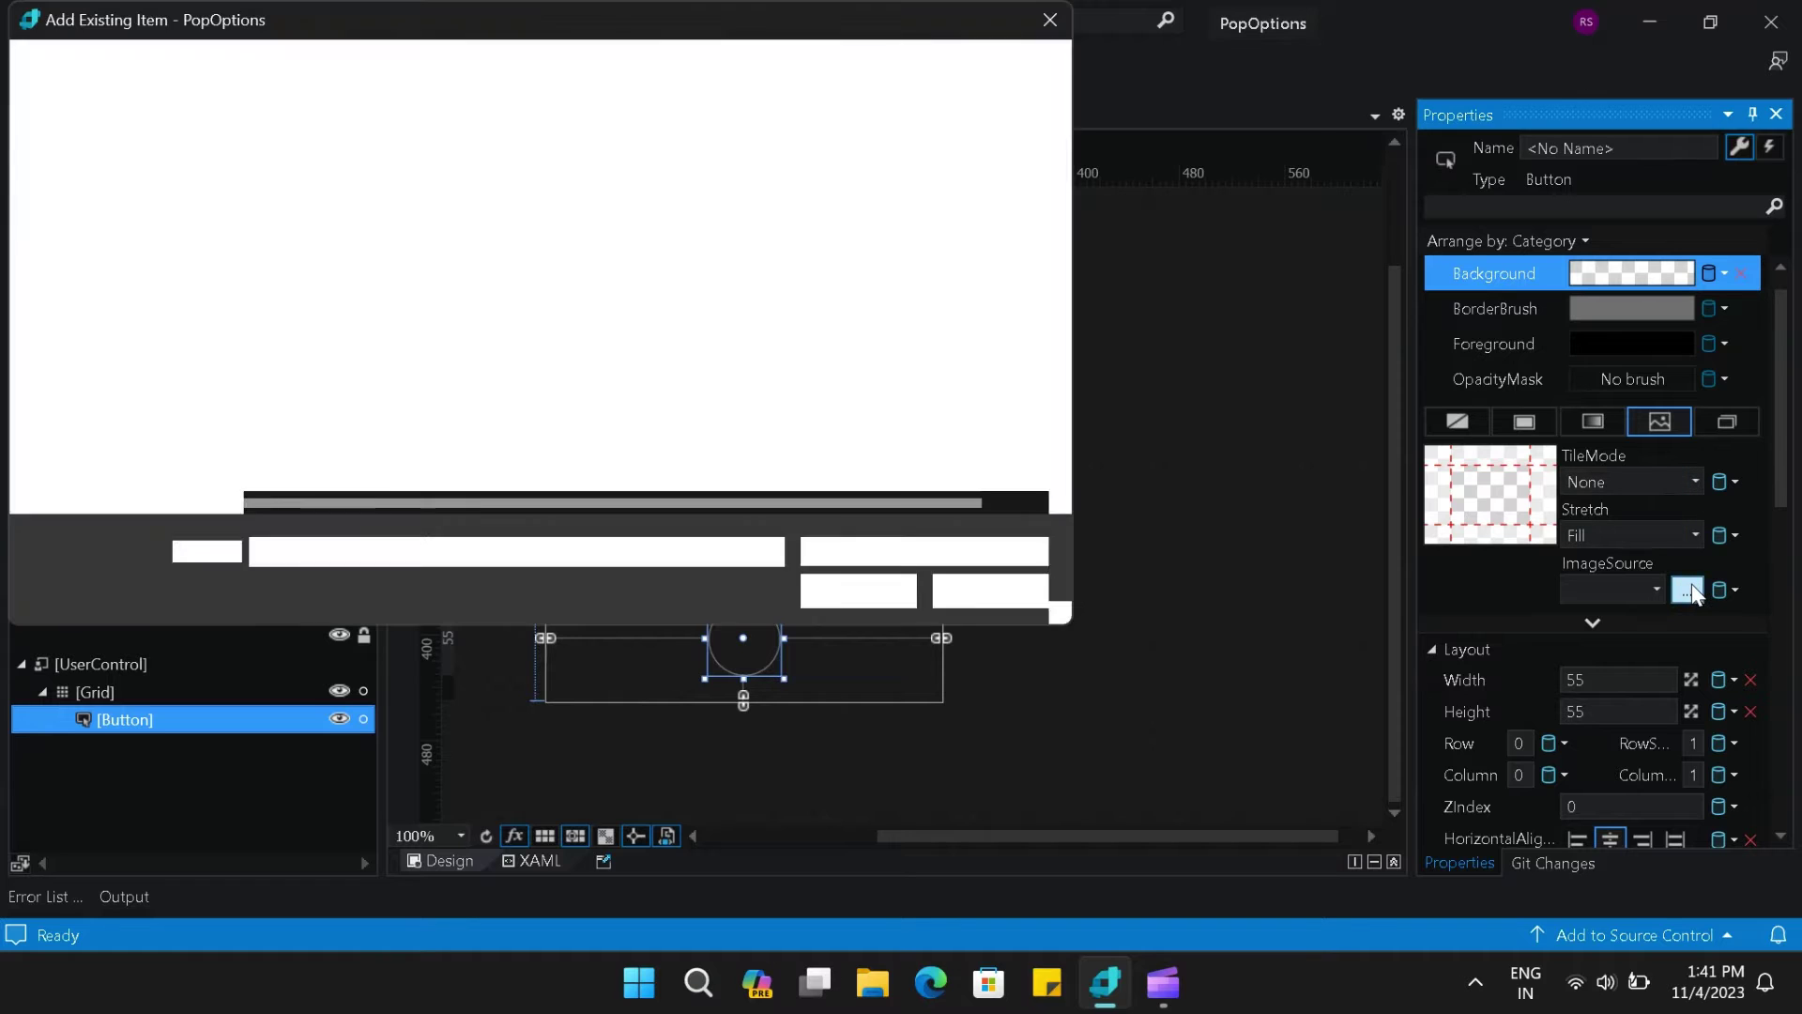
pyautogui.scroll(-1, 222, 432)
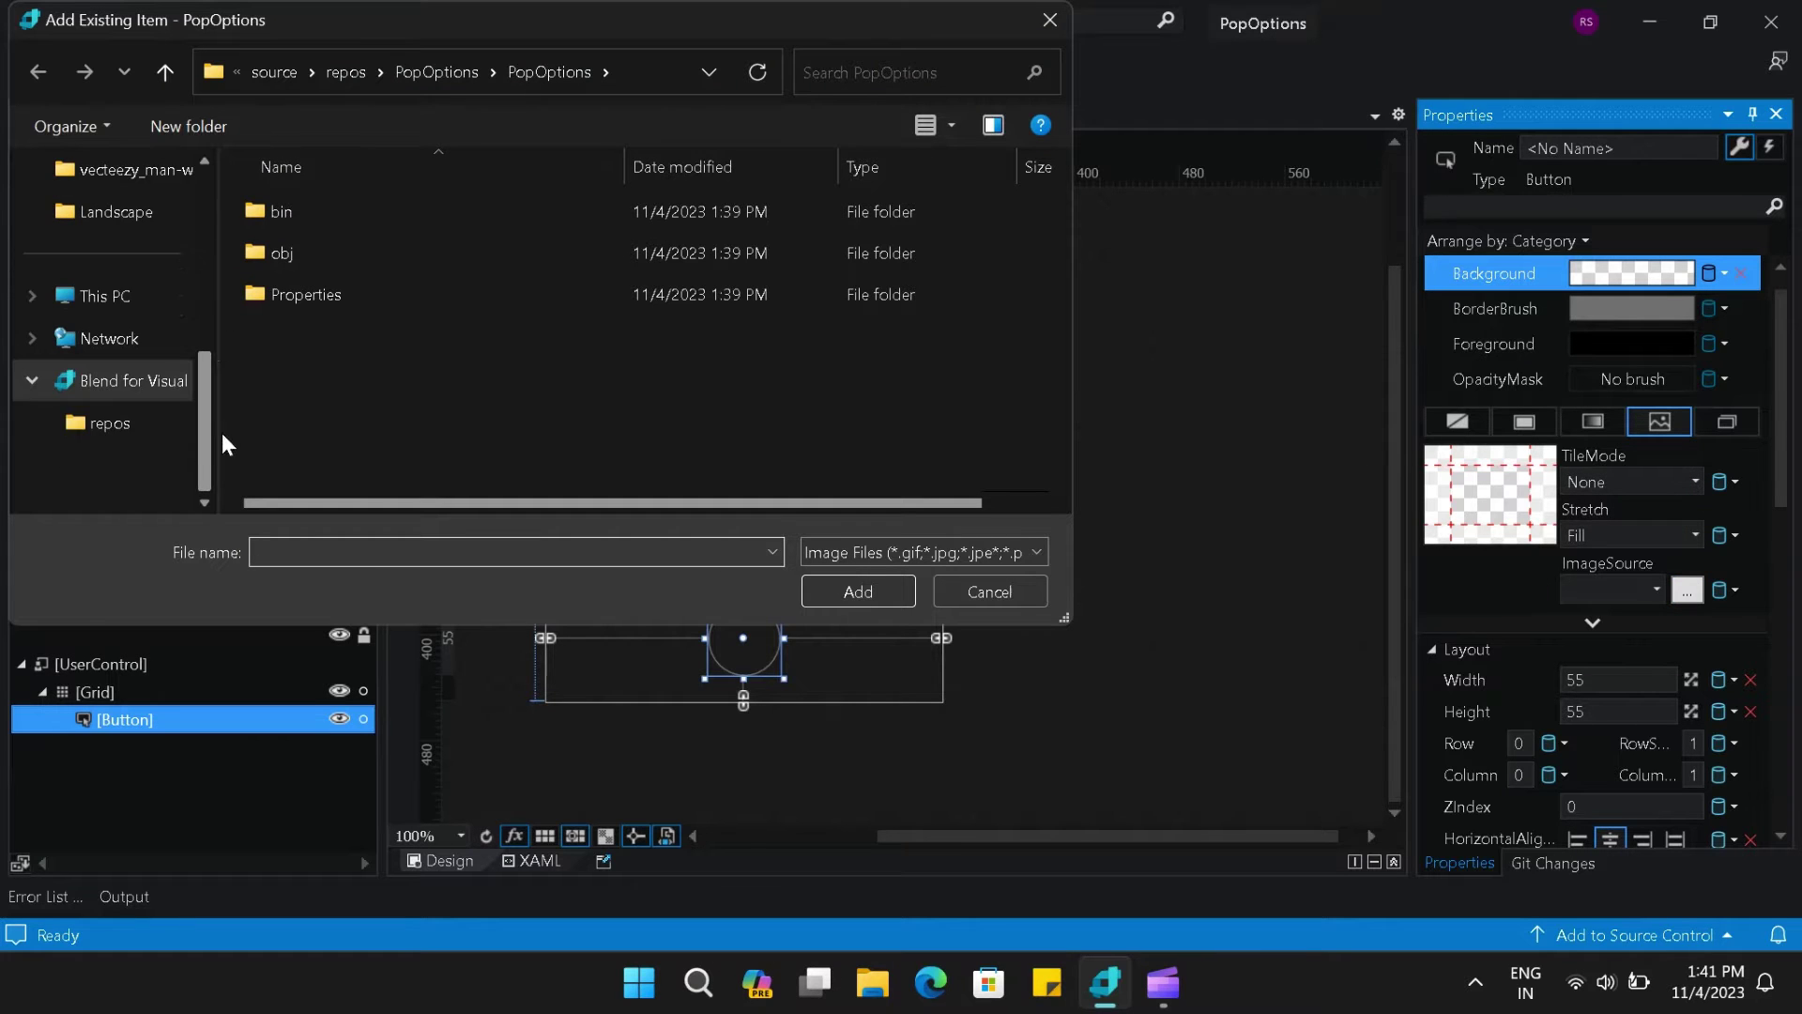
pyautogui.scroll(5, 205, 414)
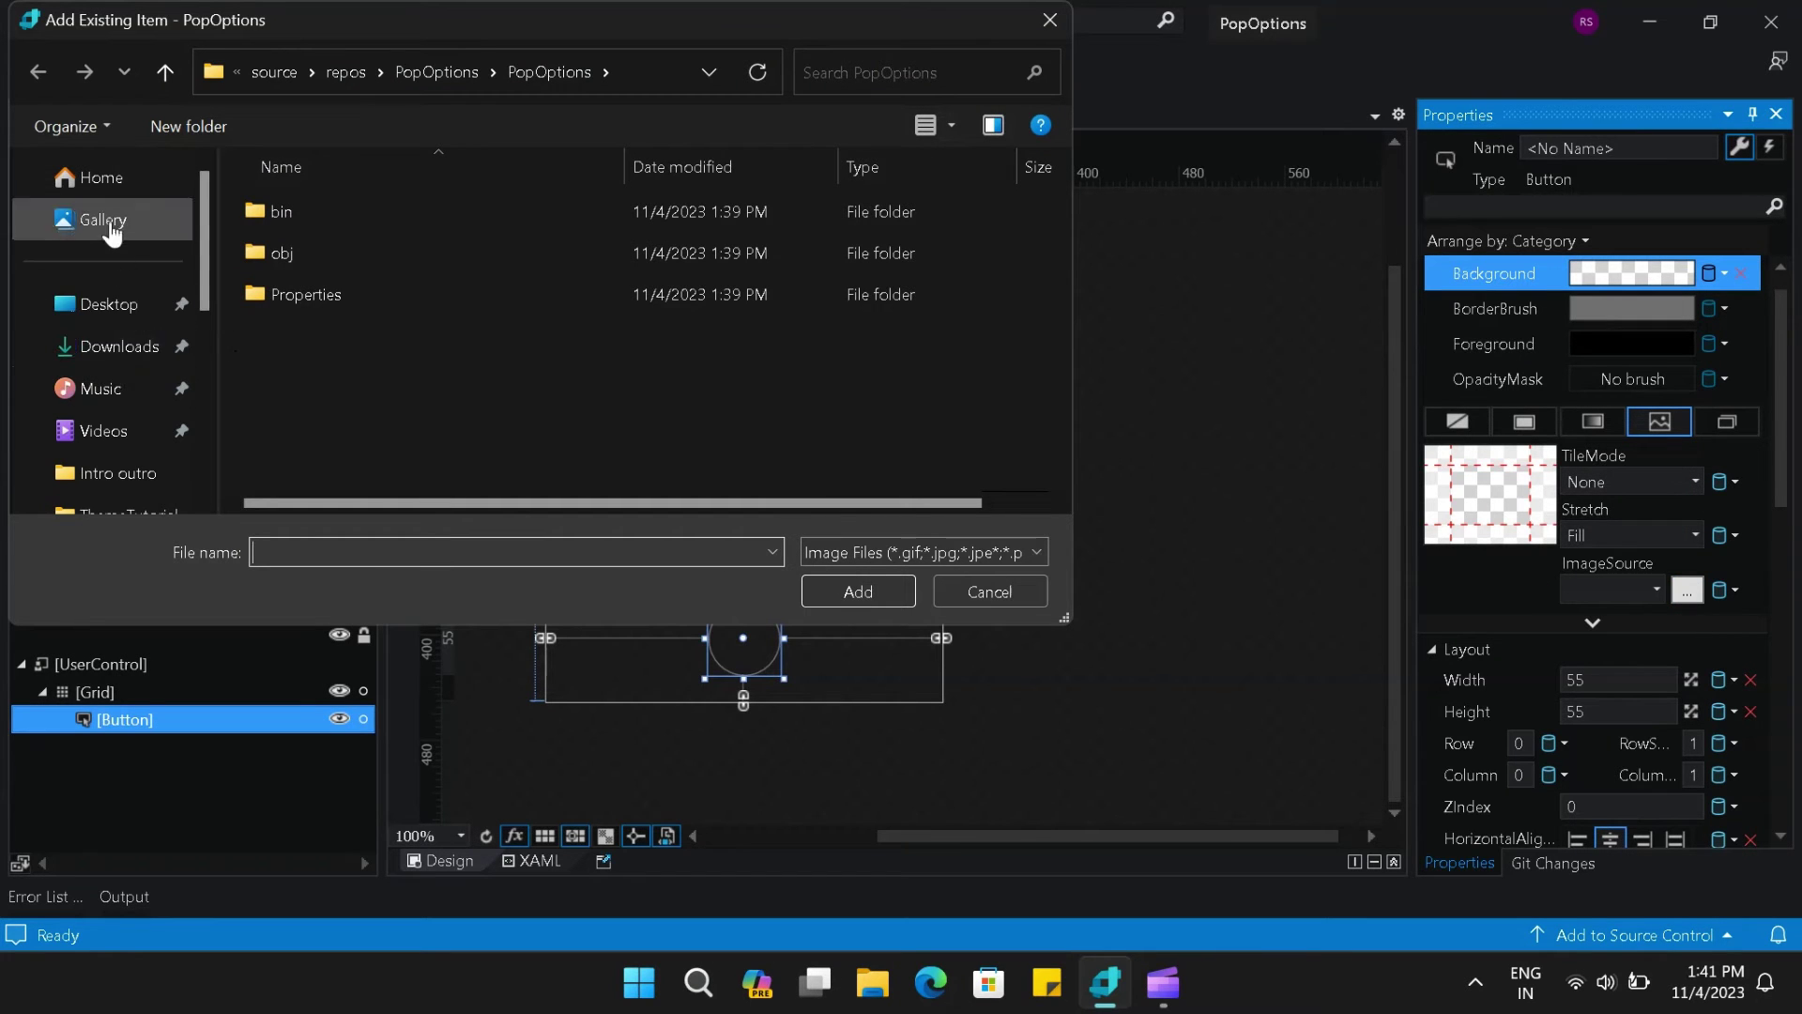
pyautogui.scroll(-1, 205, 285)
pyautogui.scroll(1, 169, 319)
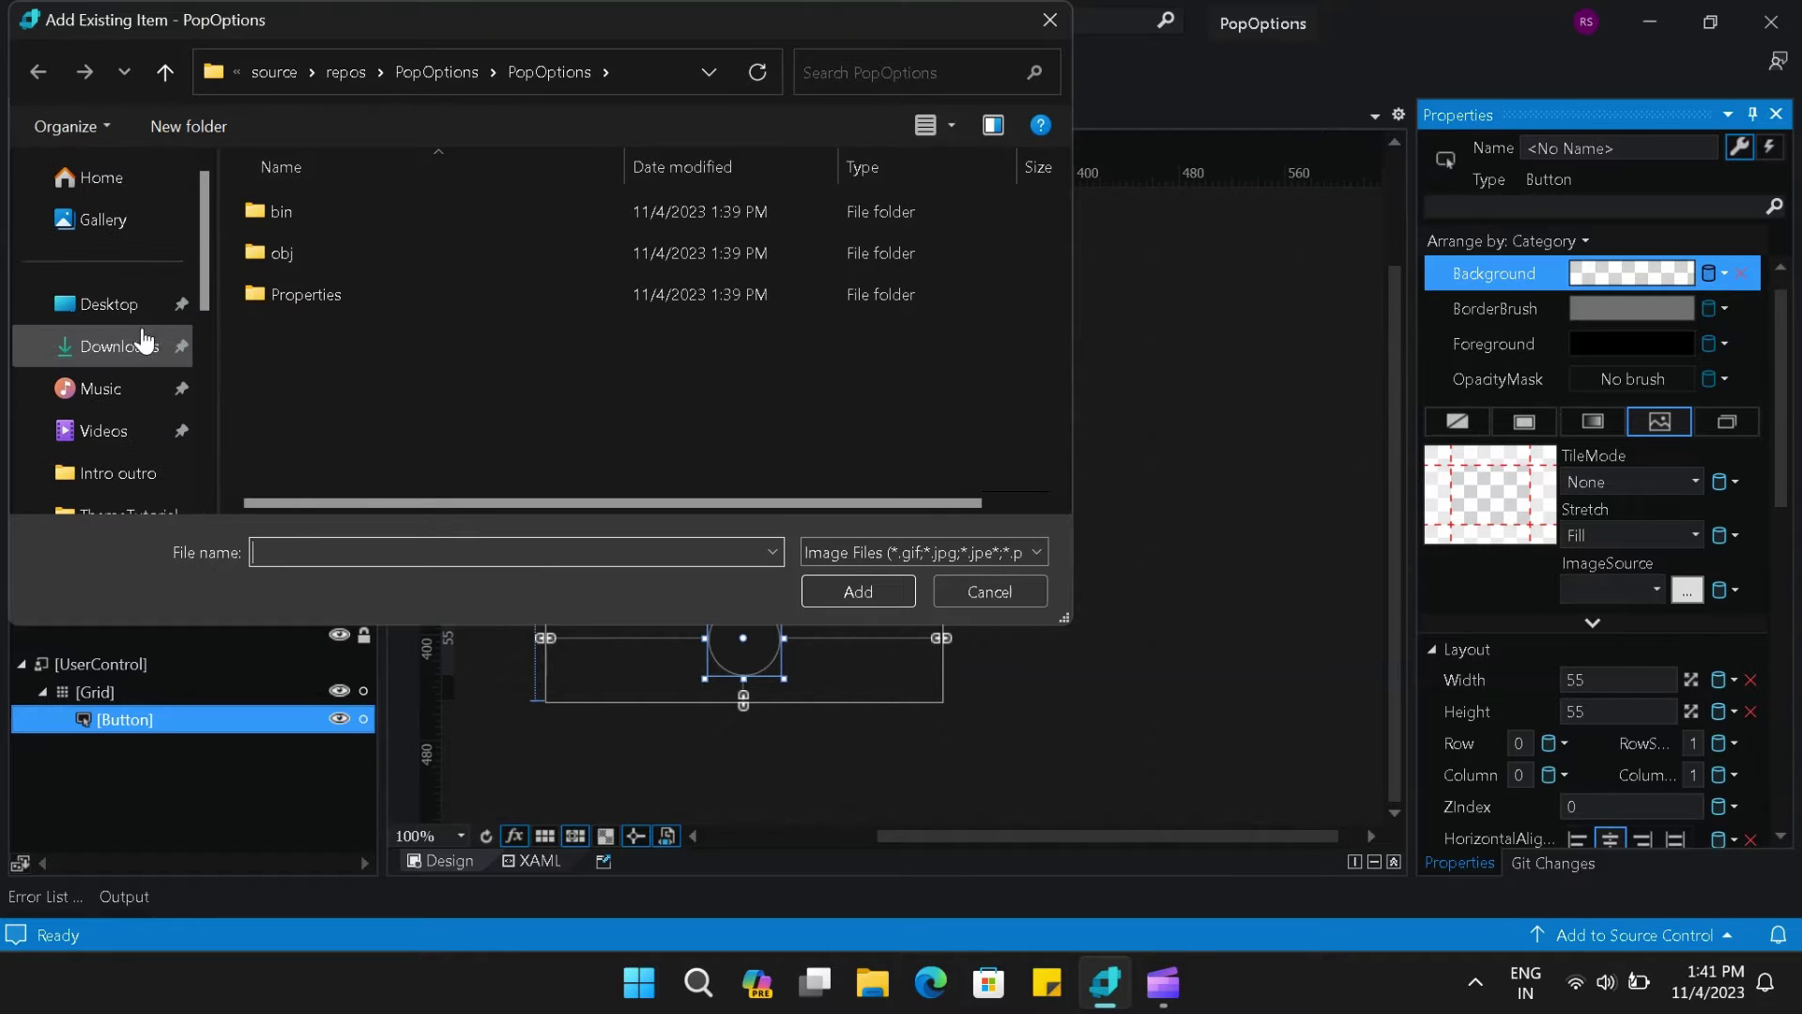
pyautogui.click(131, 312)
pyautogui.click(127, 348)
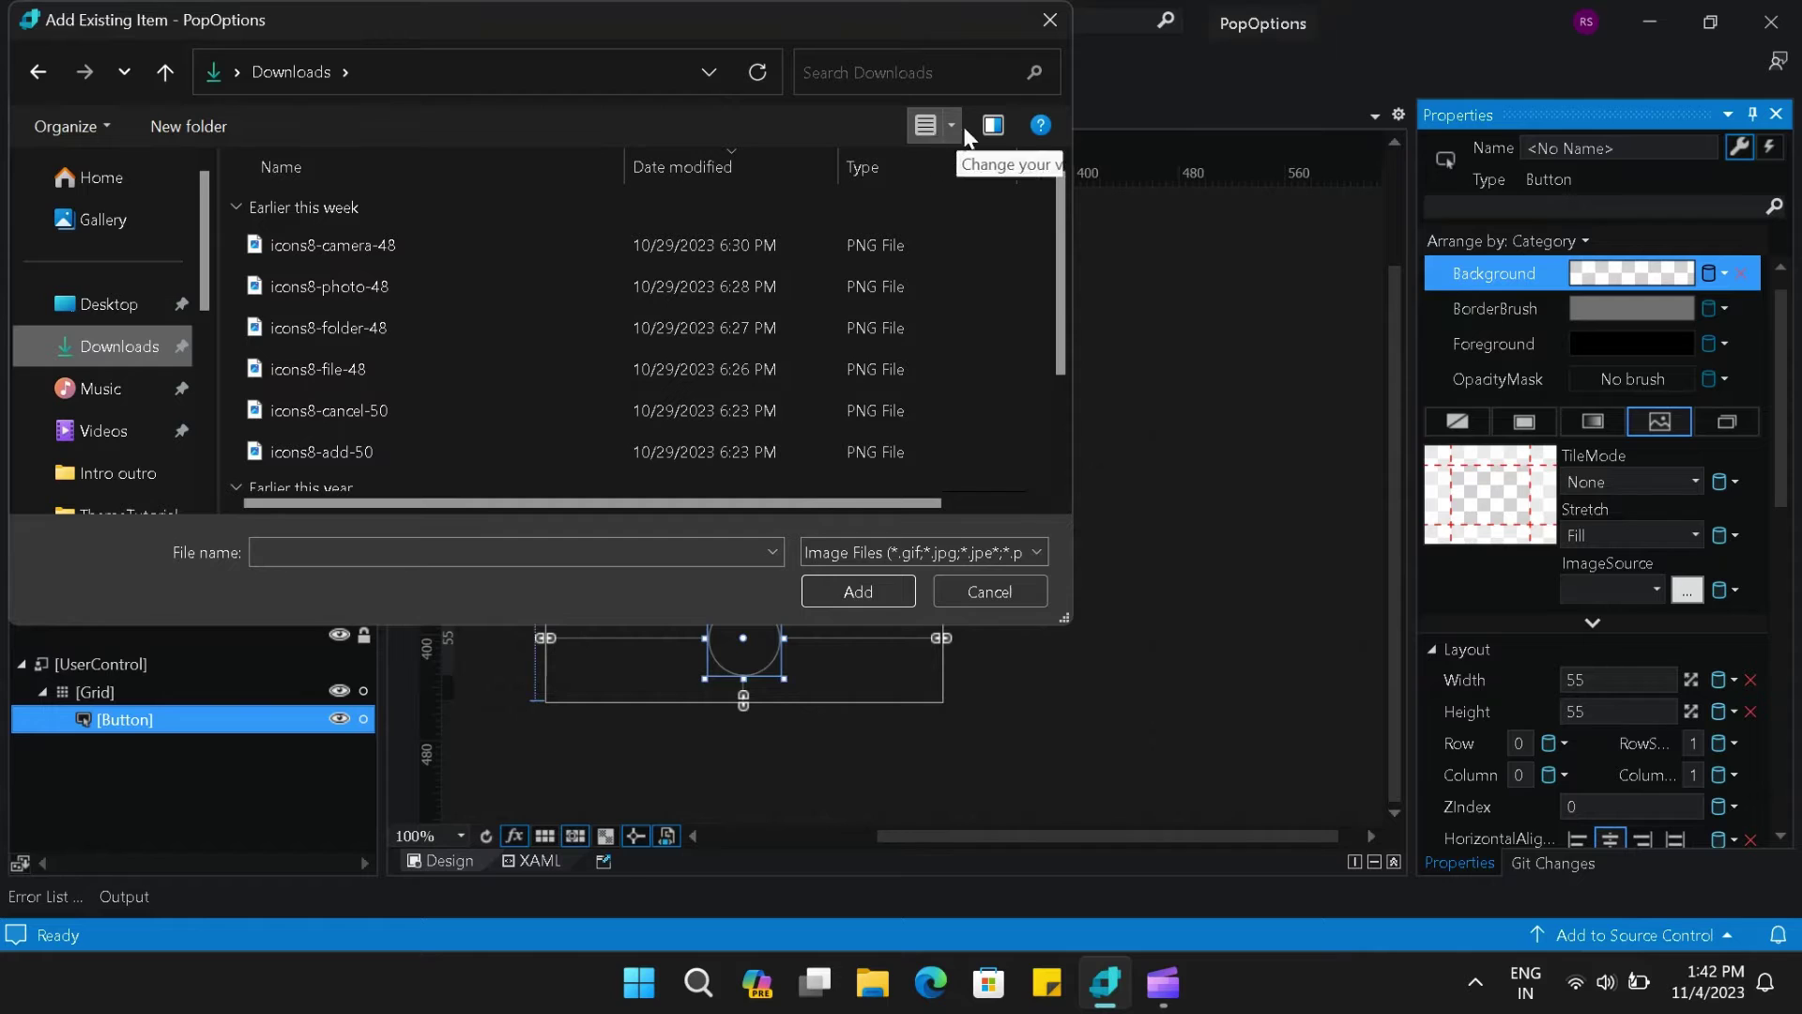
pyautogui.click(997, 127)
pyautogui.click(923, 133)
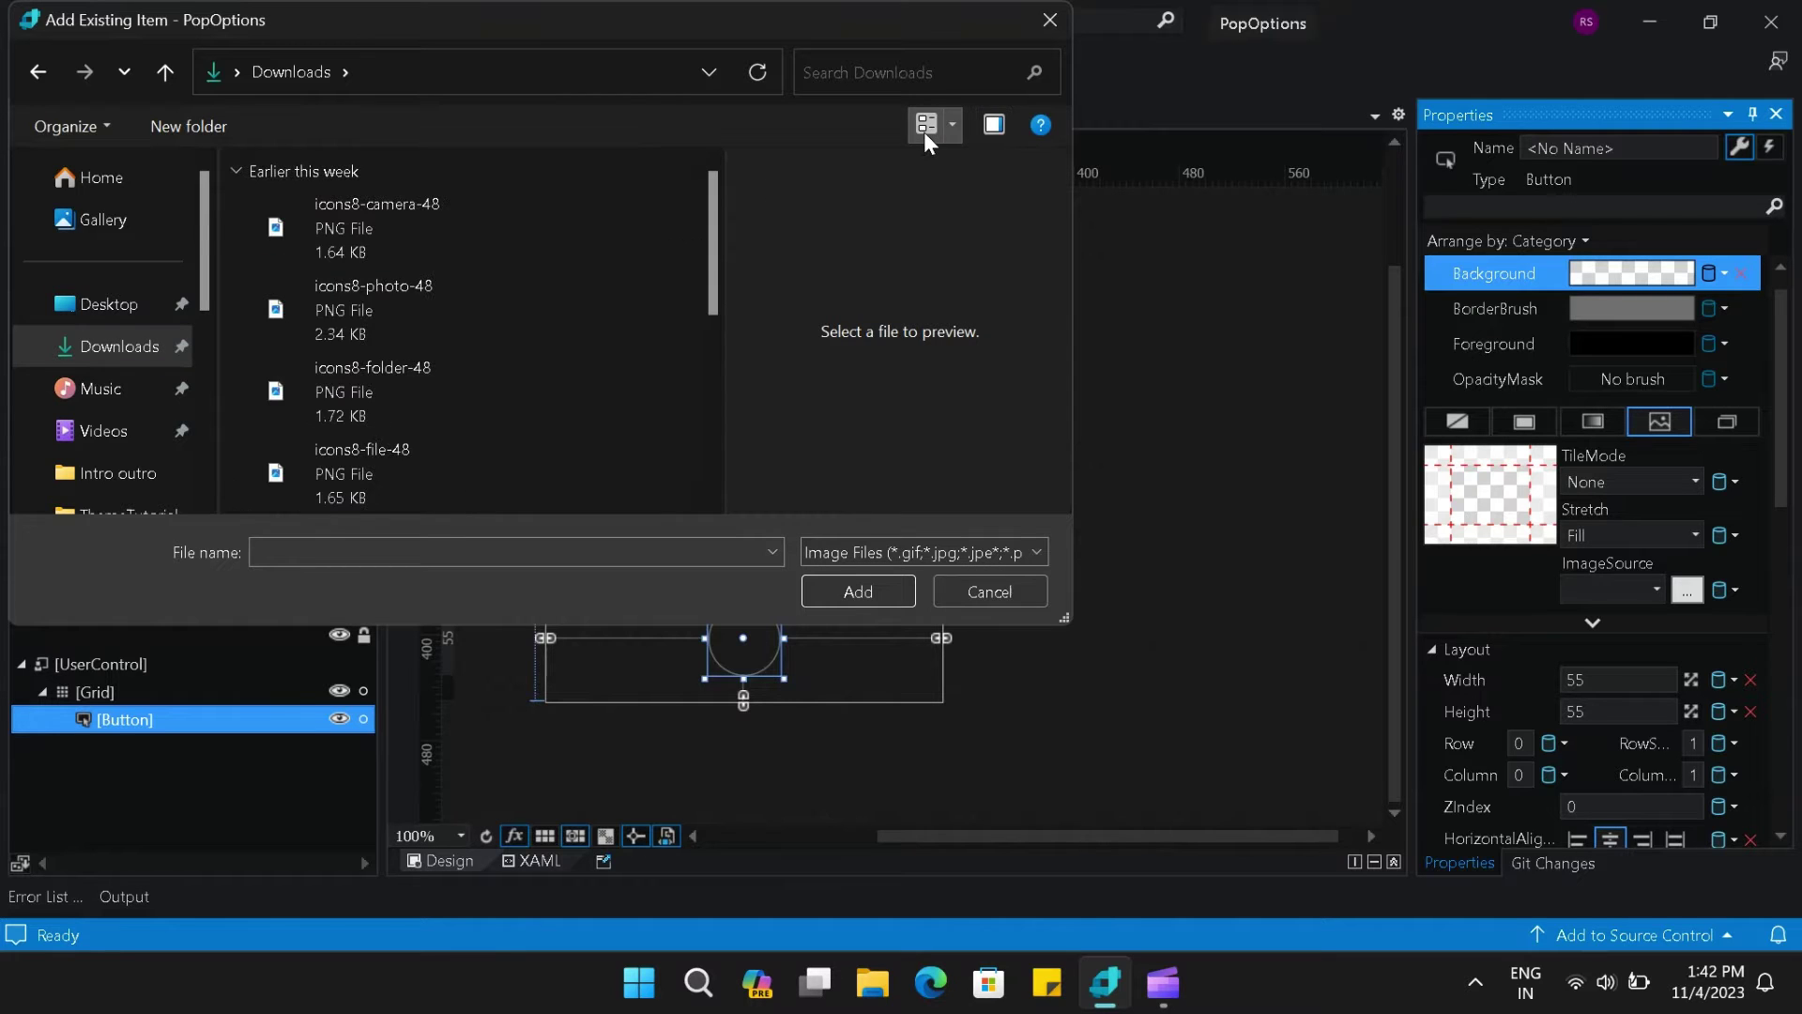
pyautogui.click(924, 131)
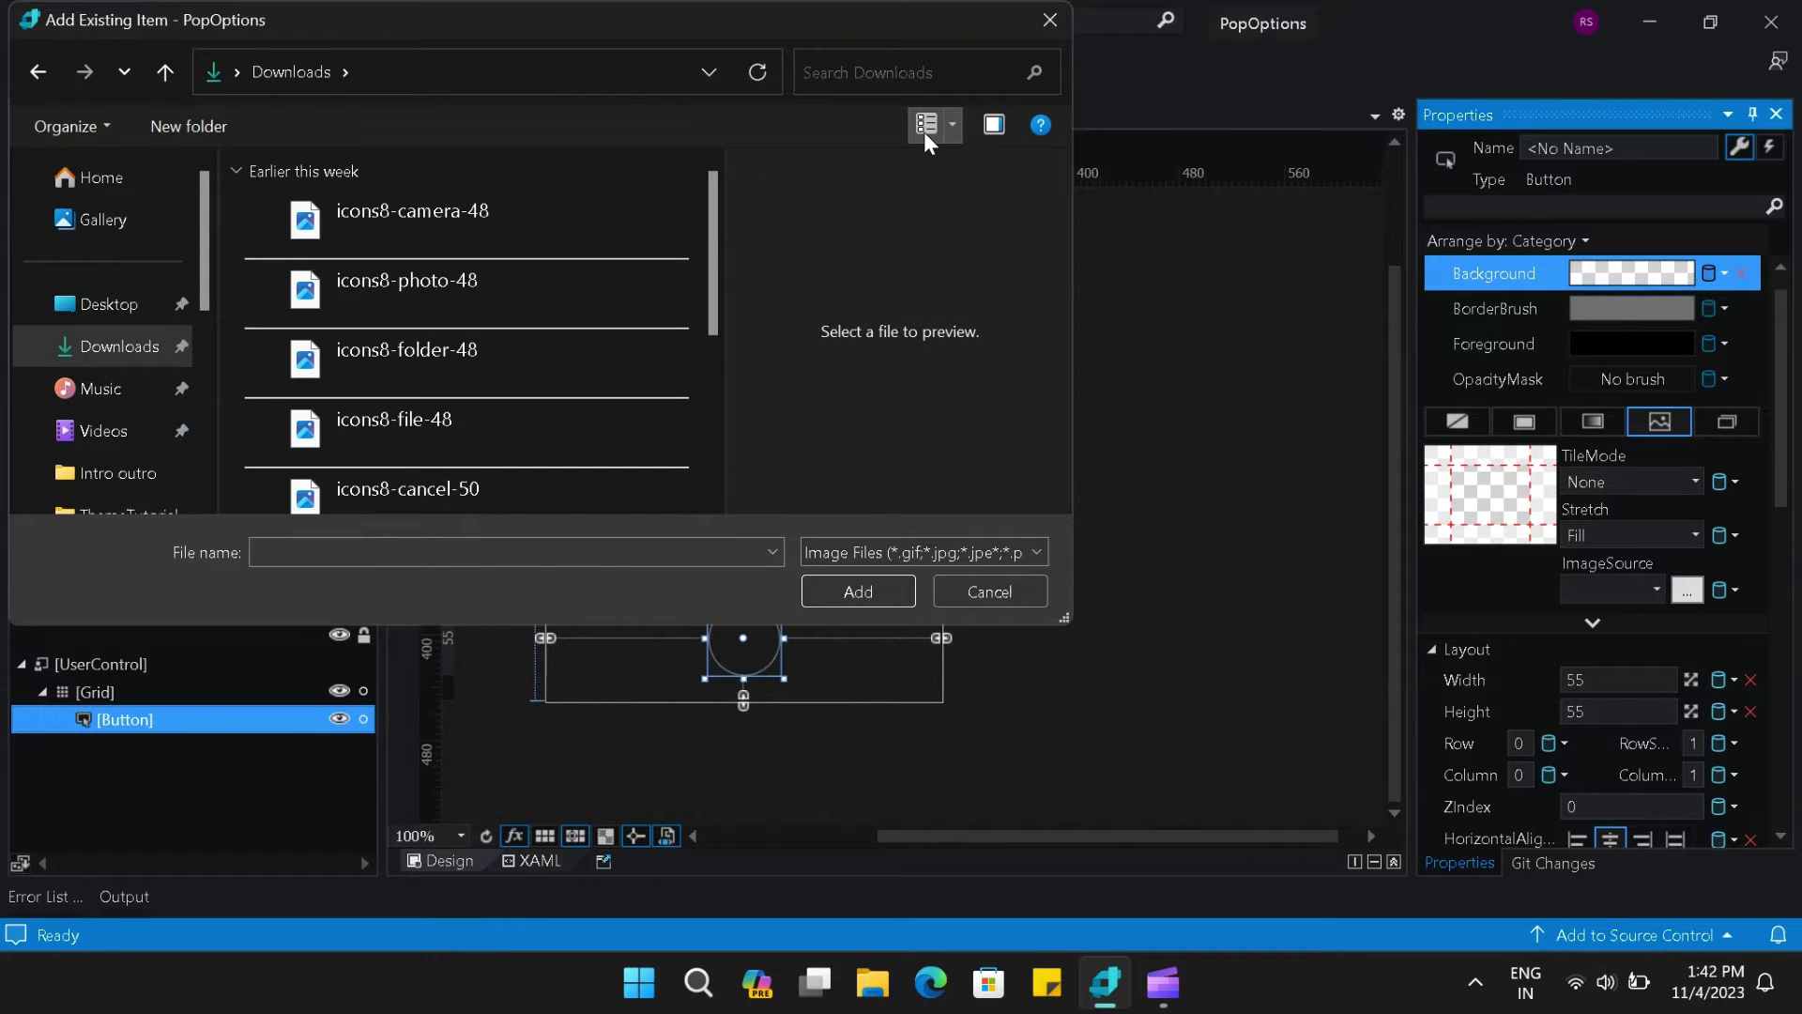
# - Add icons8-add-50 from the Downloads folder as the round button's background image
pyautogui.click(533, 203)
pyautogui.click(471, 280)
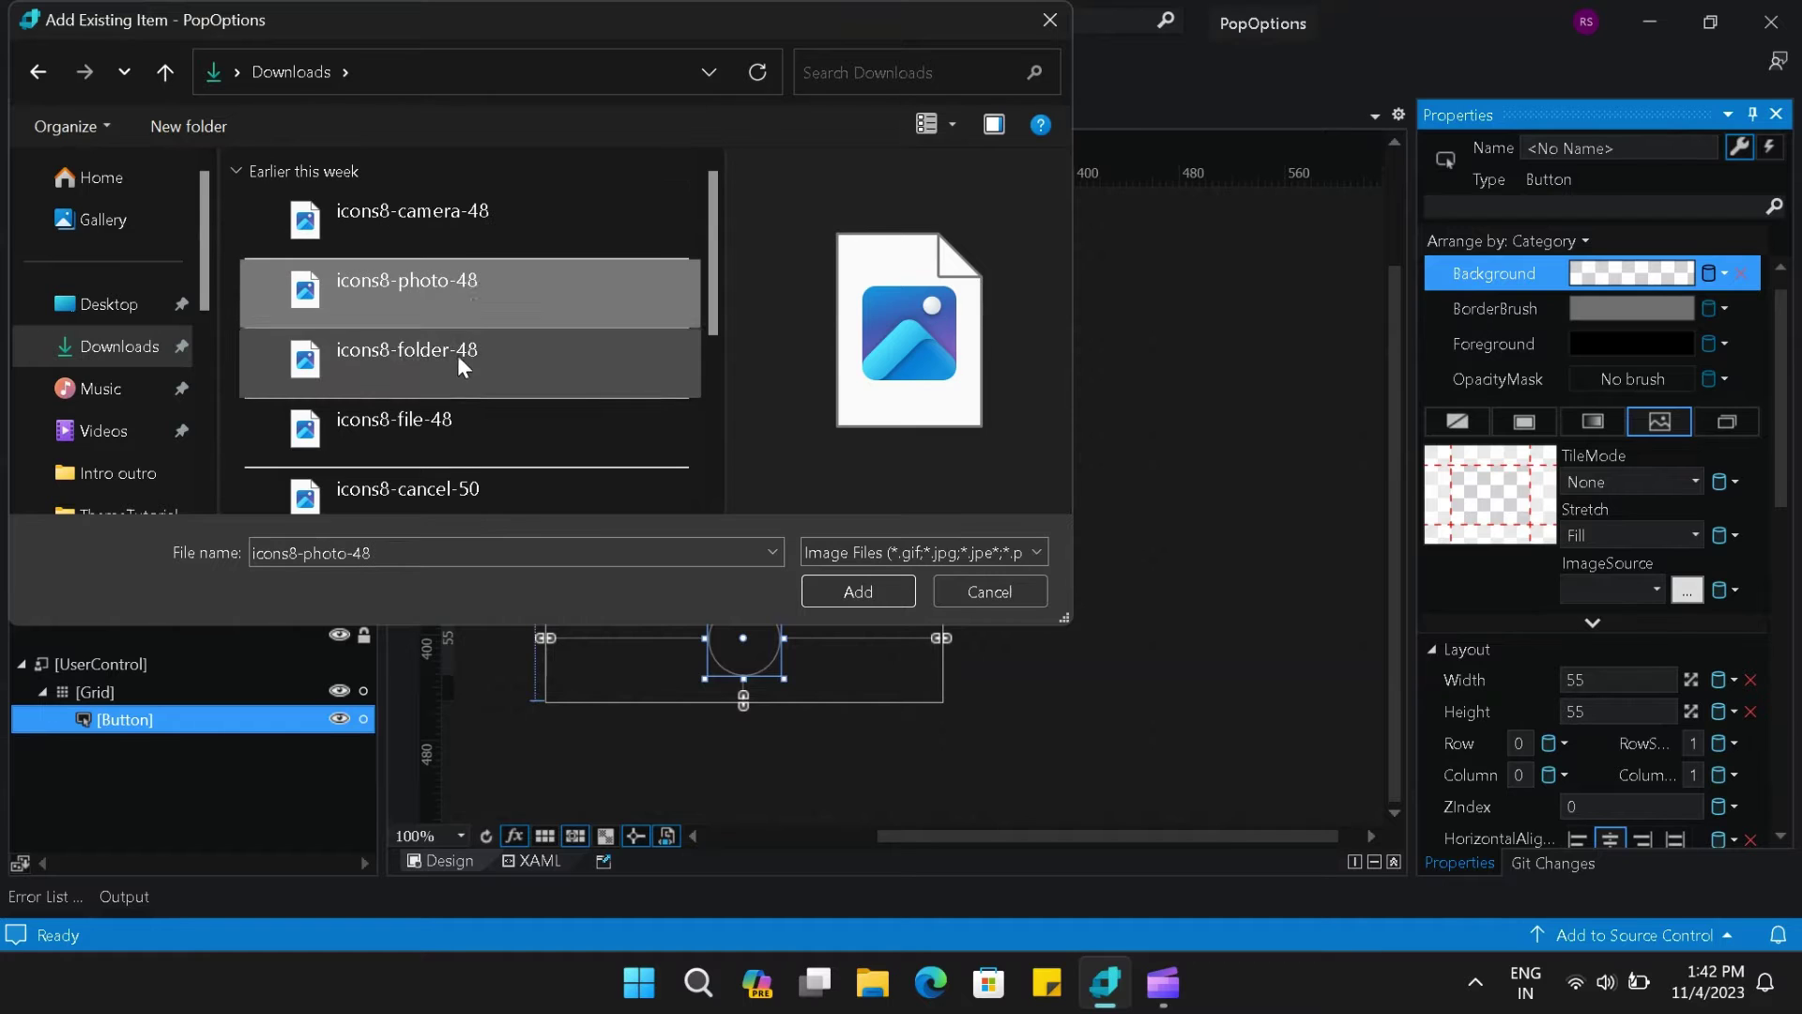
pyautogui.click(477, 409)
pyautogui.scroll(-2, 481, 408)
pyautogui.scroll(1, 474, 405)
pyautogui.click(470, 413)
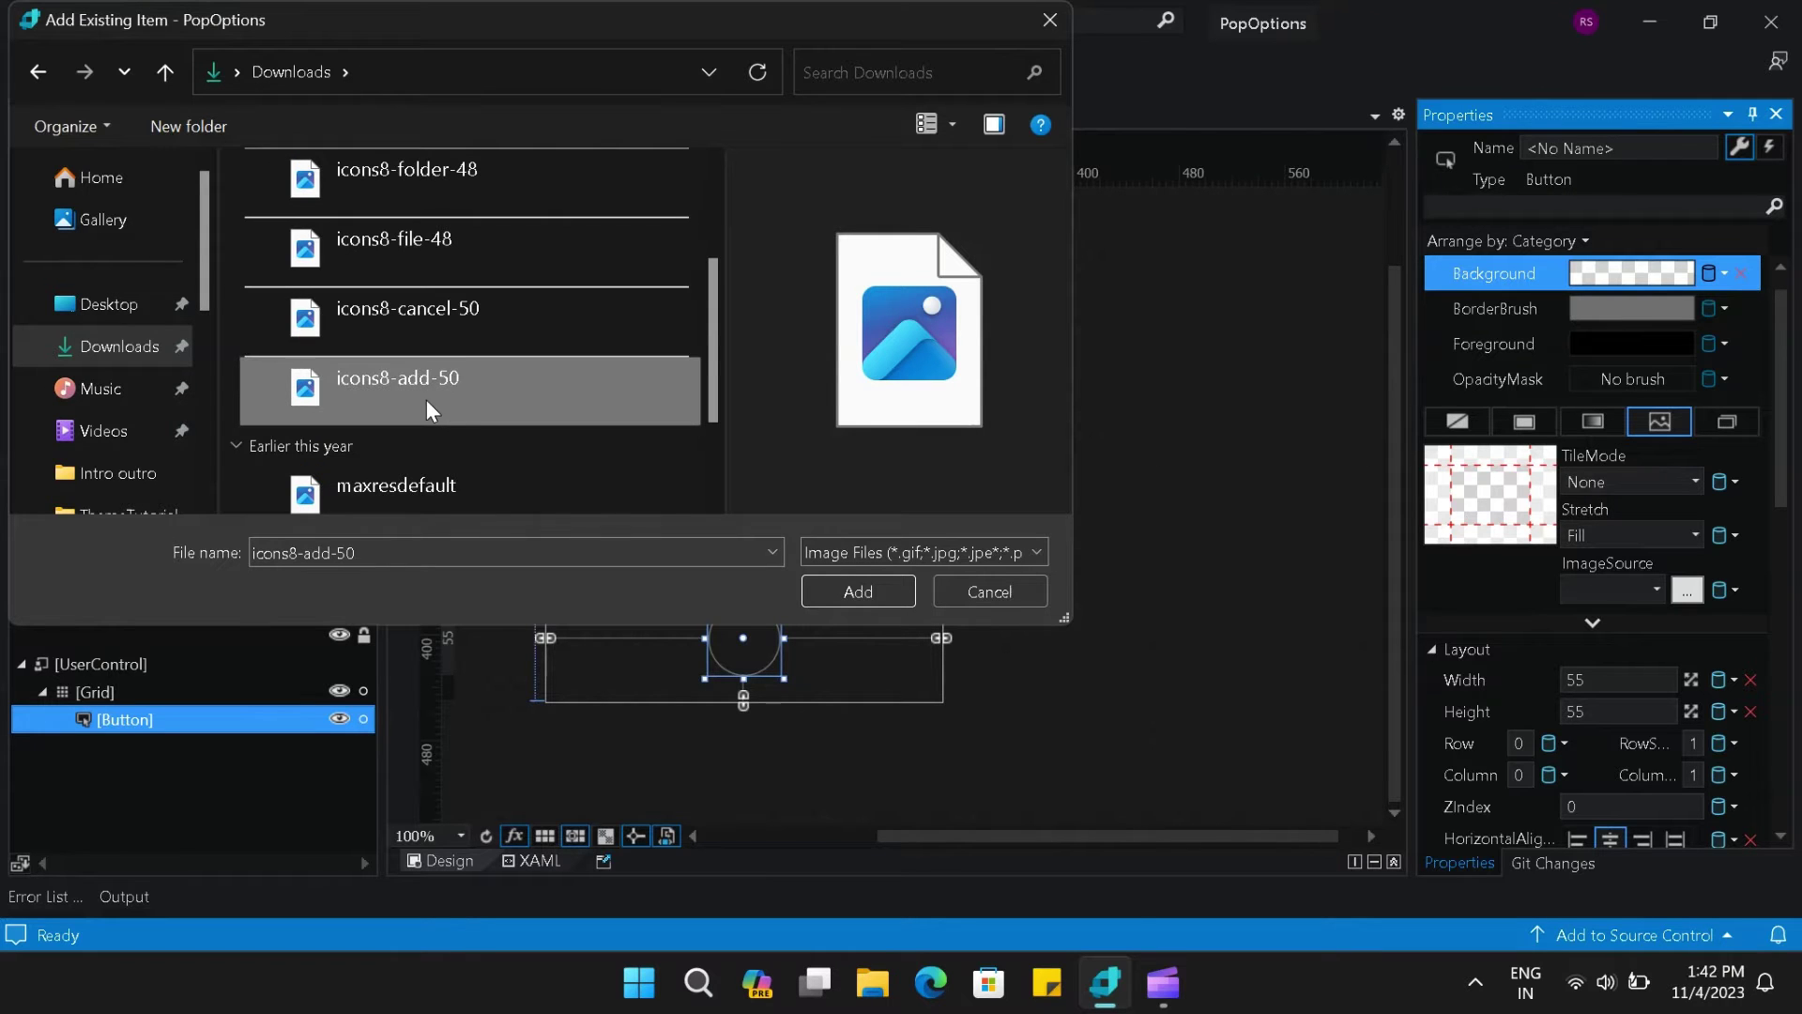
pyautogui.click(837, 590)
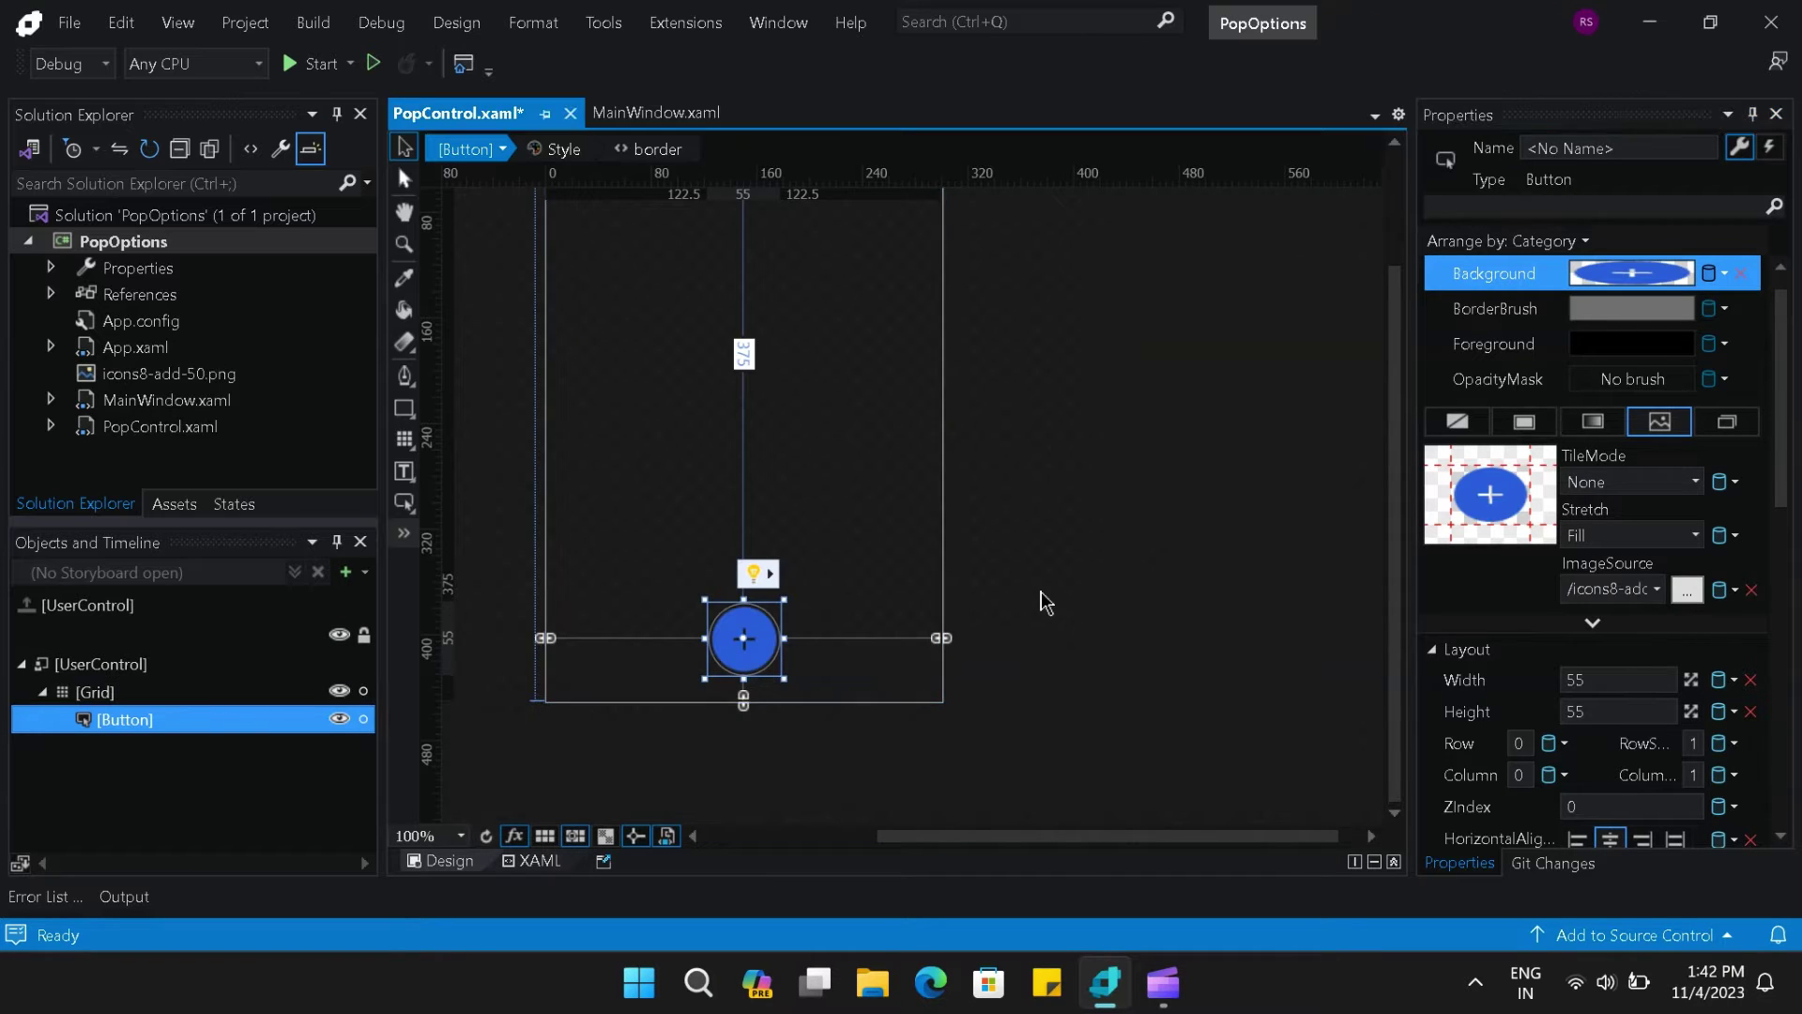
# - Set the round button's BorderBrush to No brush
pyautogui.click(1461, 314)
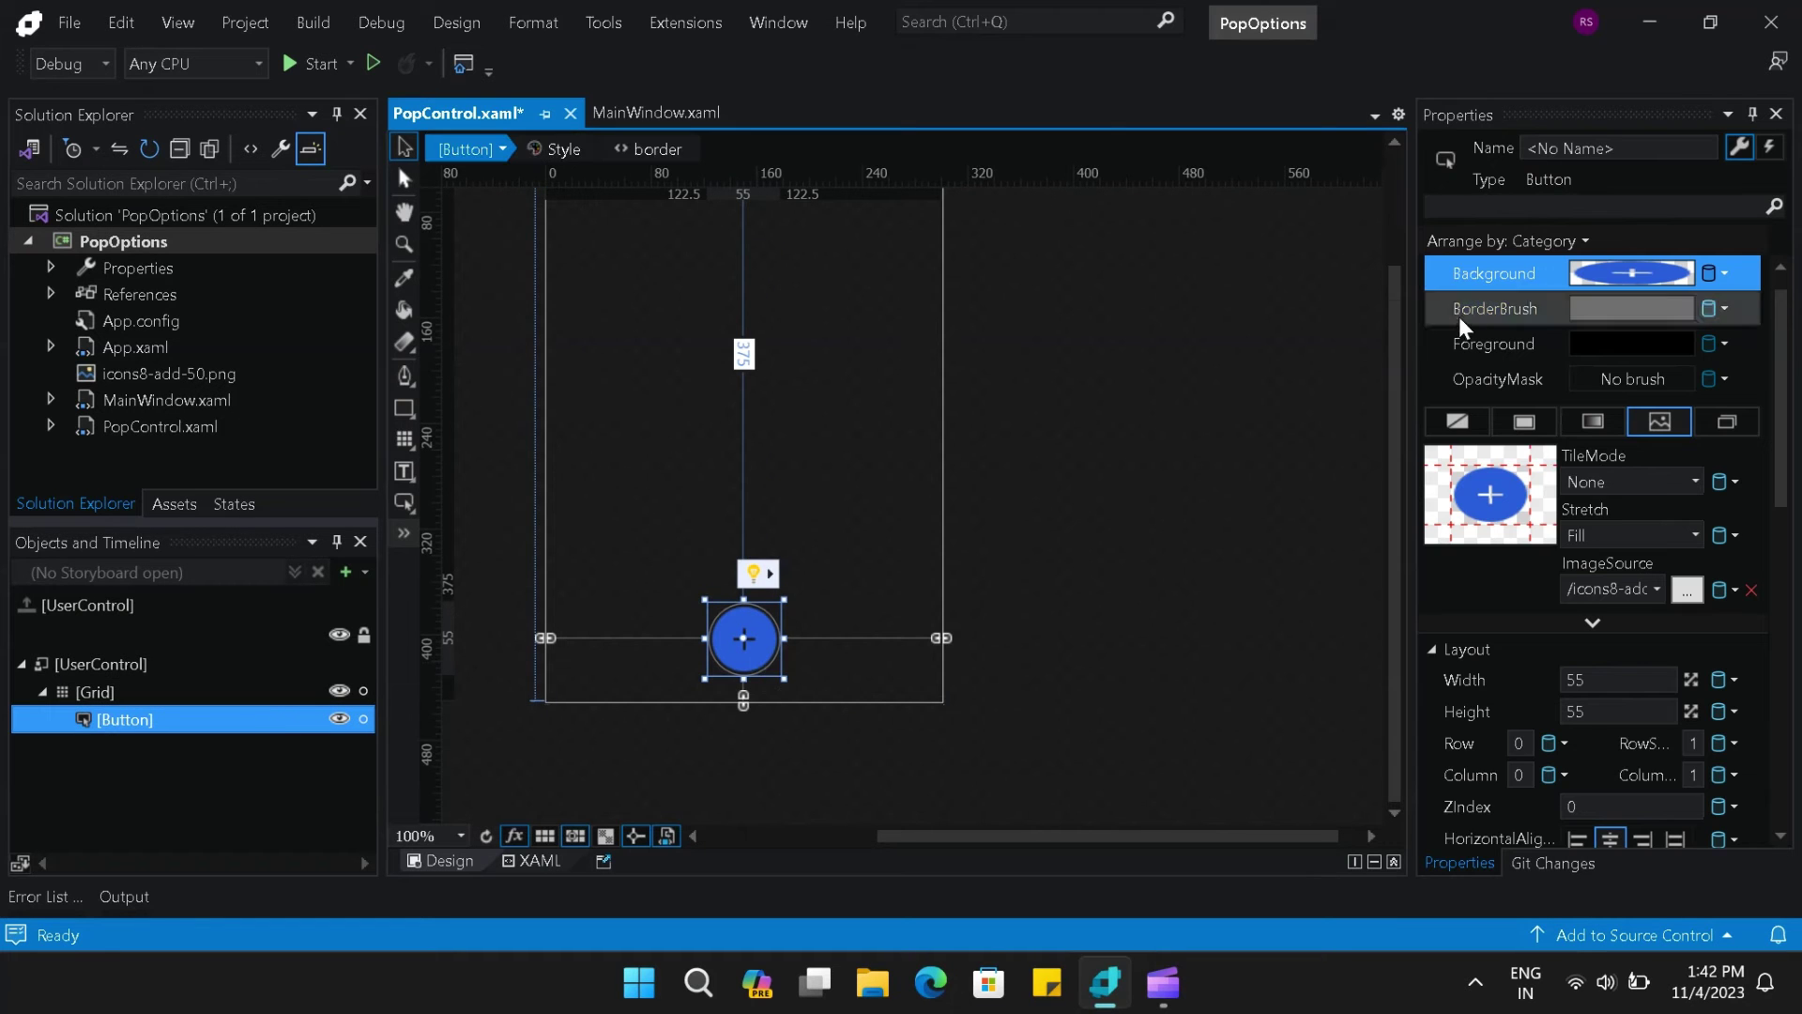
pyautogui.click(1461, 422)
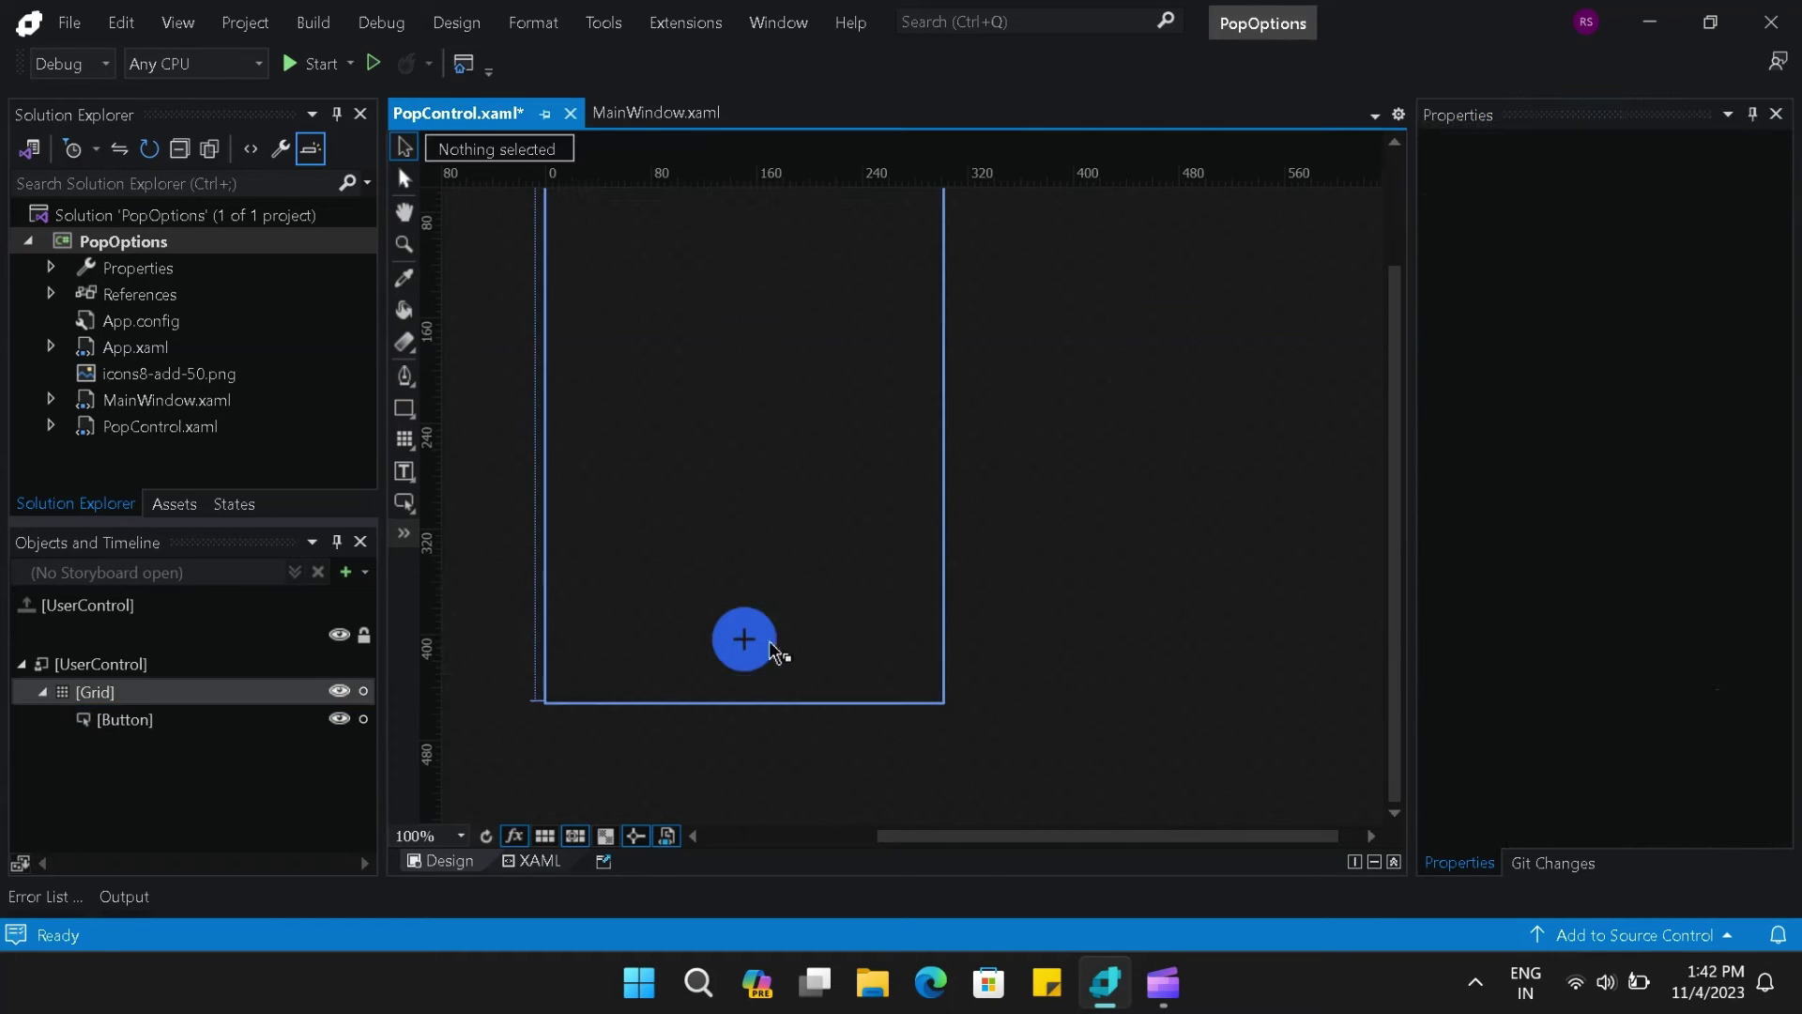
pyautogui.click(766, 647)
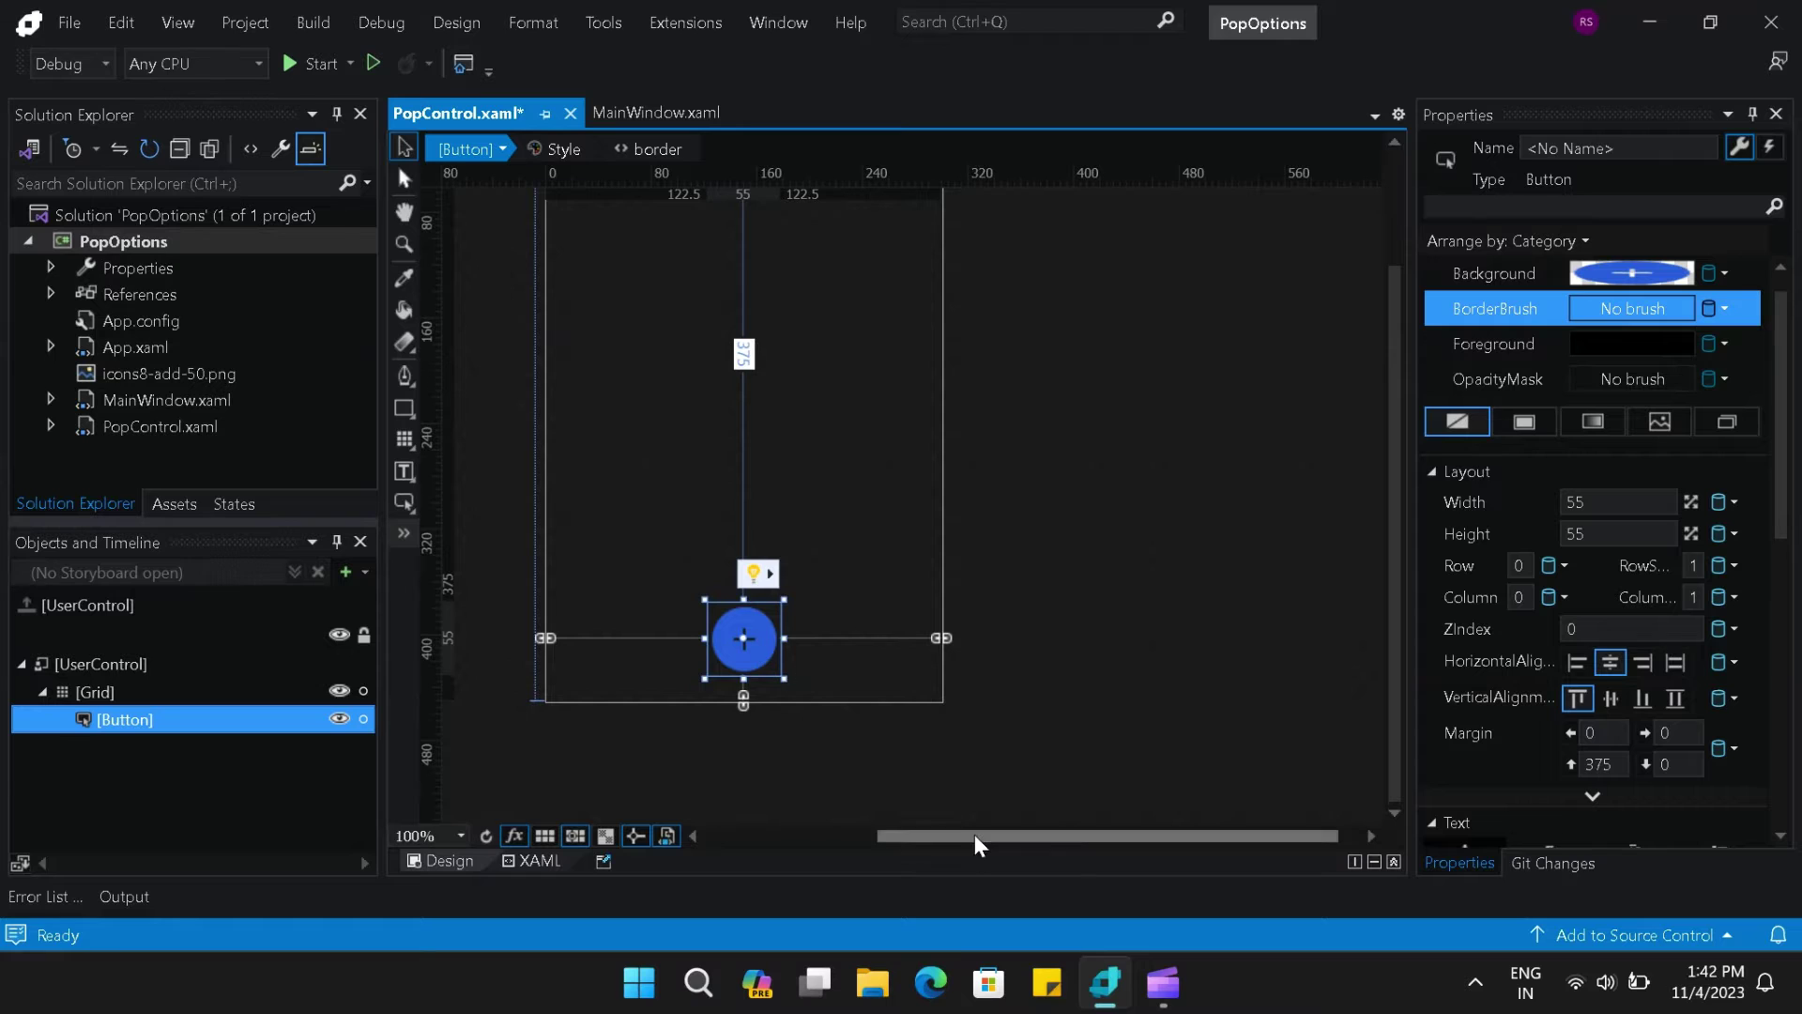
pyautogui.moveTo(974, 835); pyautogui.dragTo(945, 839)
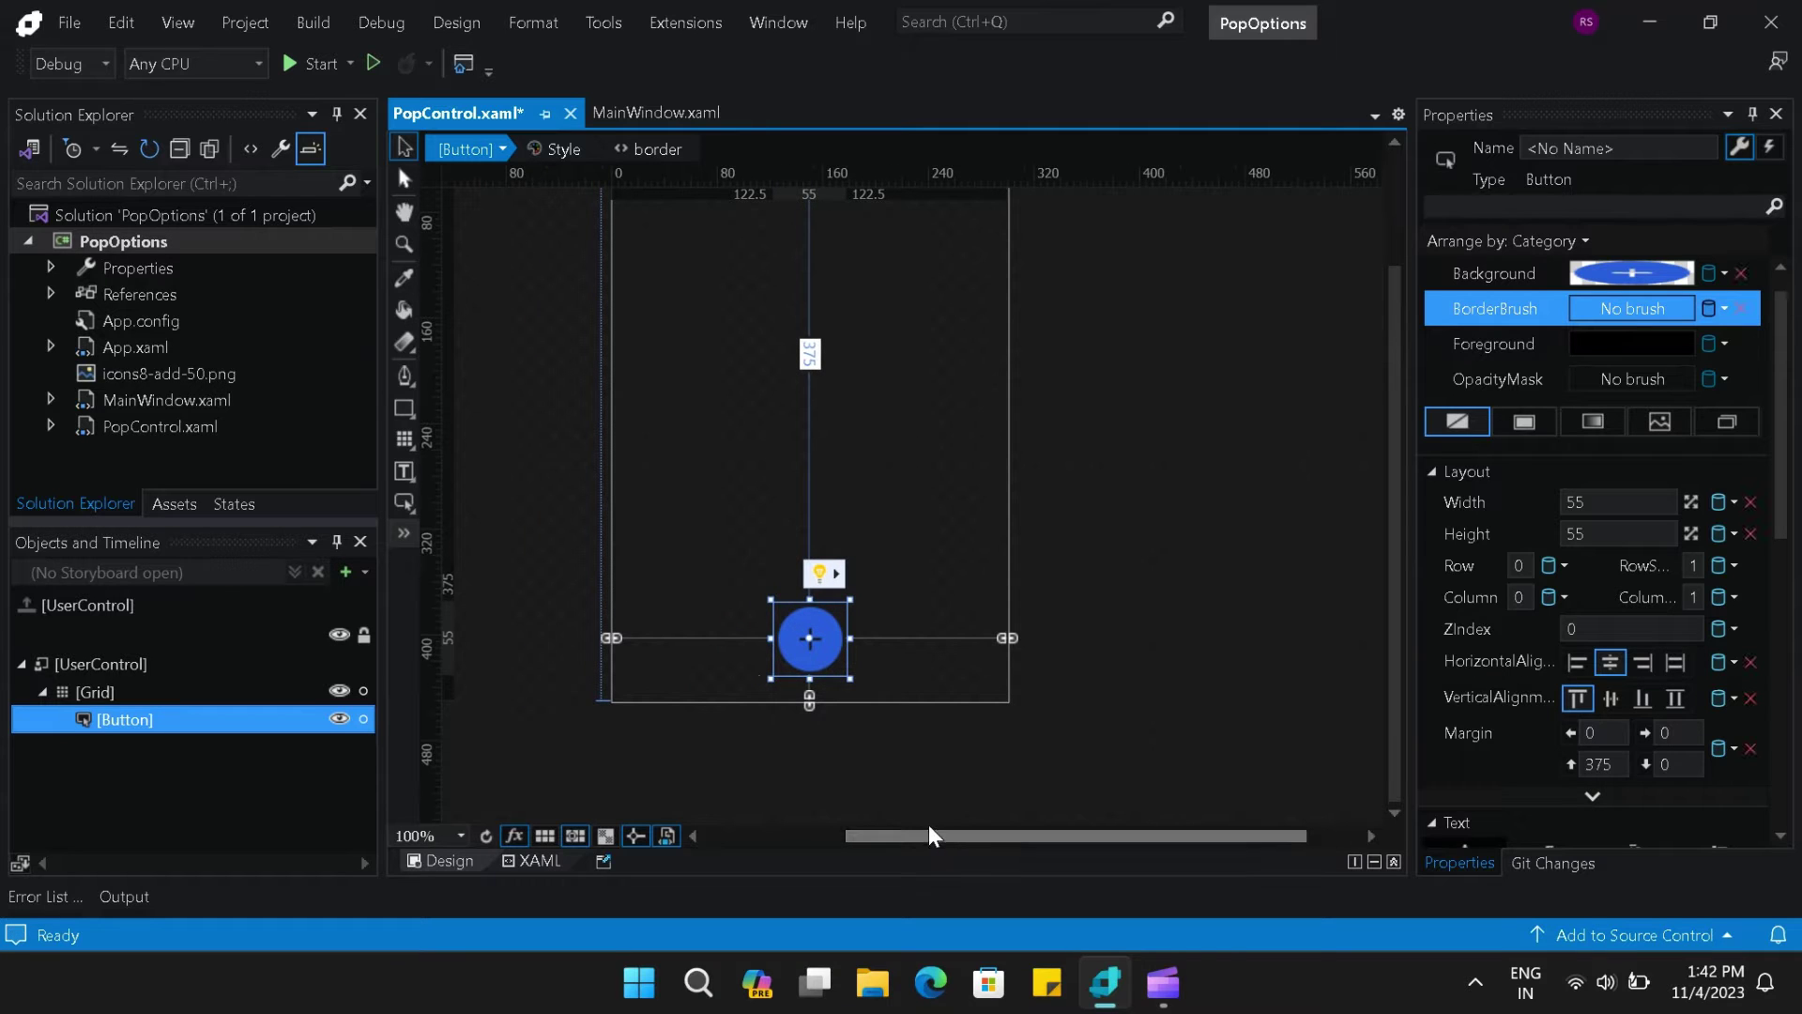
# - Set the round button's BorderBrush to solid white, #FFFFFFFF, and deselect the button
pyautogui.click(1495, 310)
pyautogui.click(1524, 421)
pyautogui.click(1436, 500)
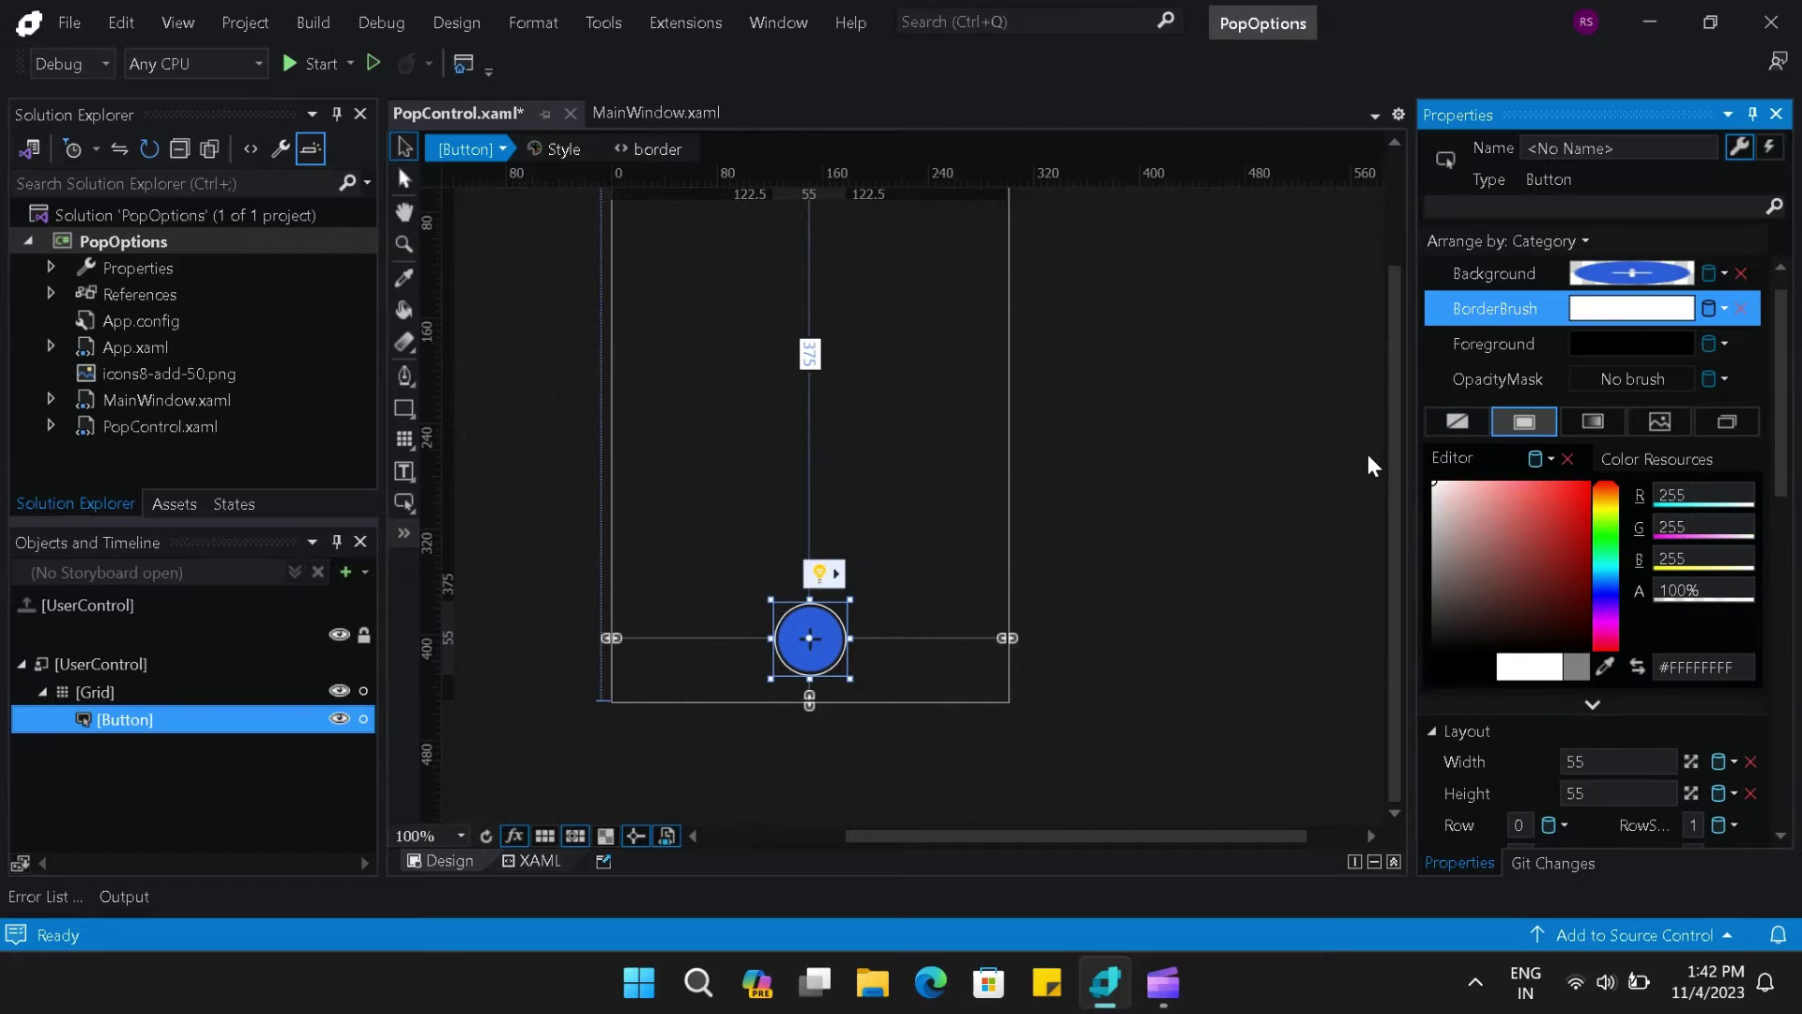
pyautogui.click(1235, 511)
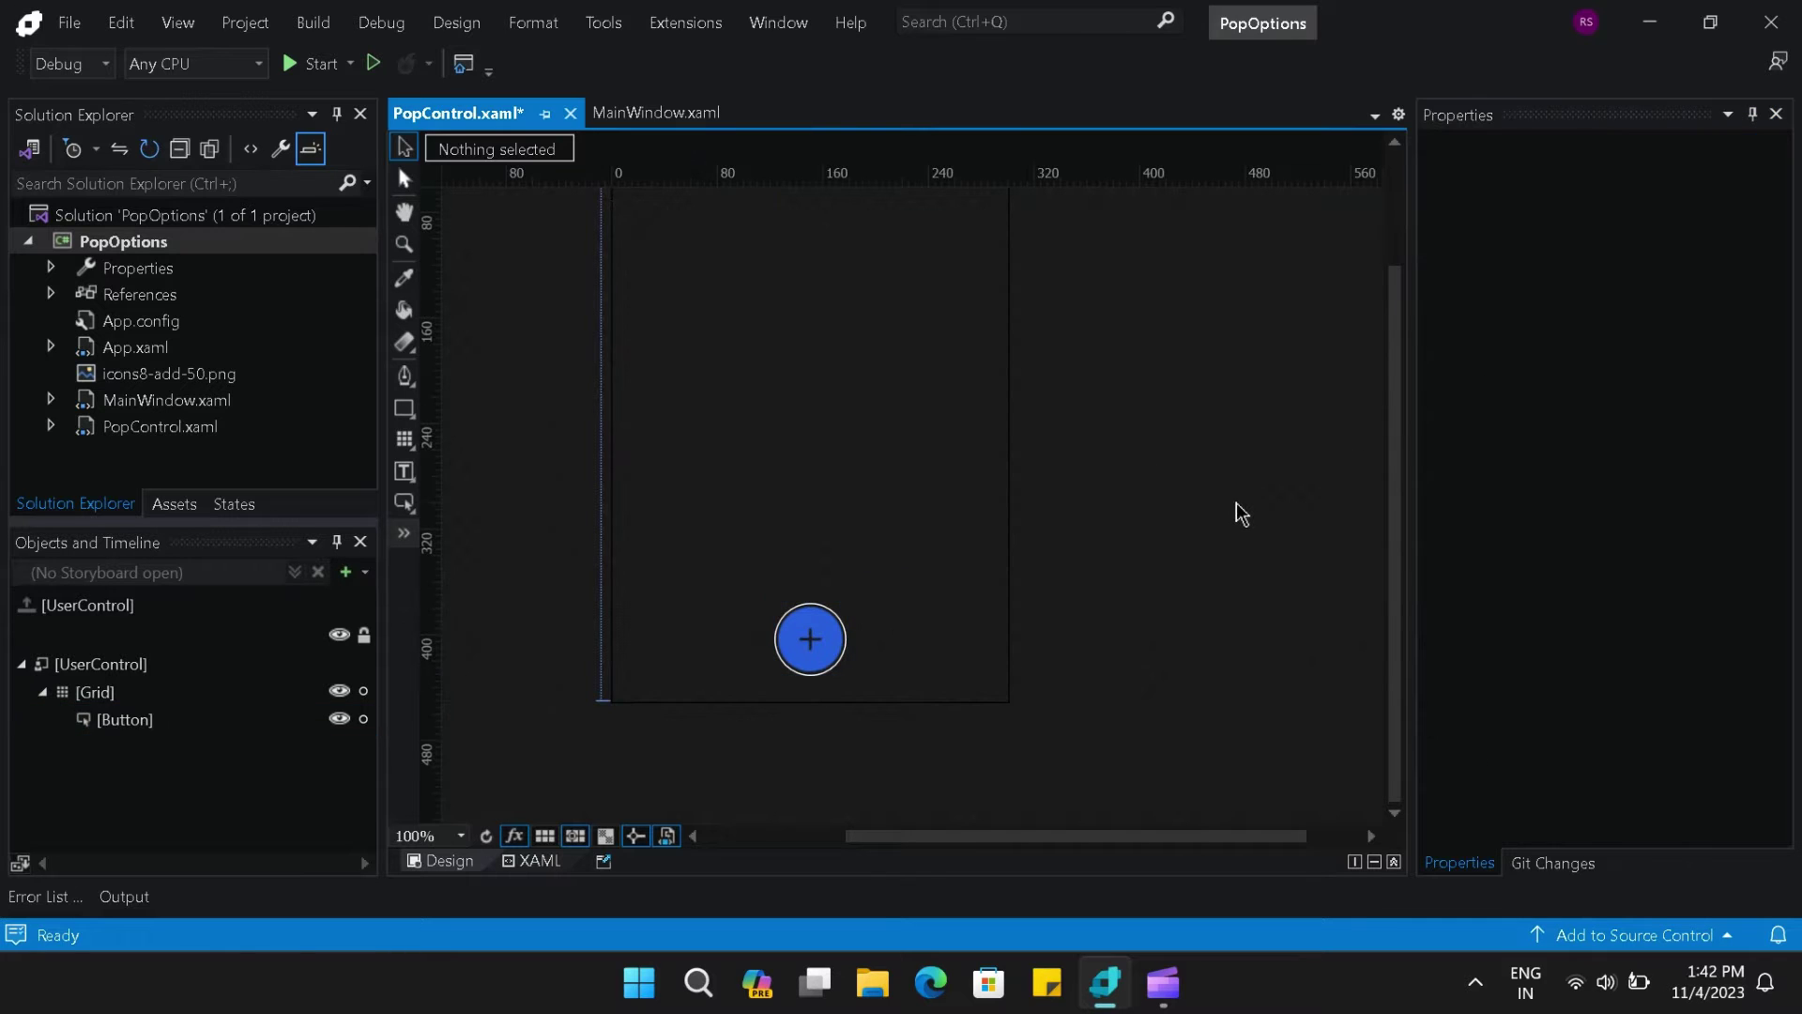
# - Copy the round button and paste a duplicate into the grid
pyautogui.rightClick(826, 654)
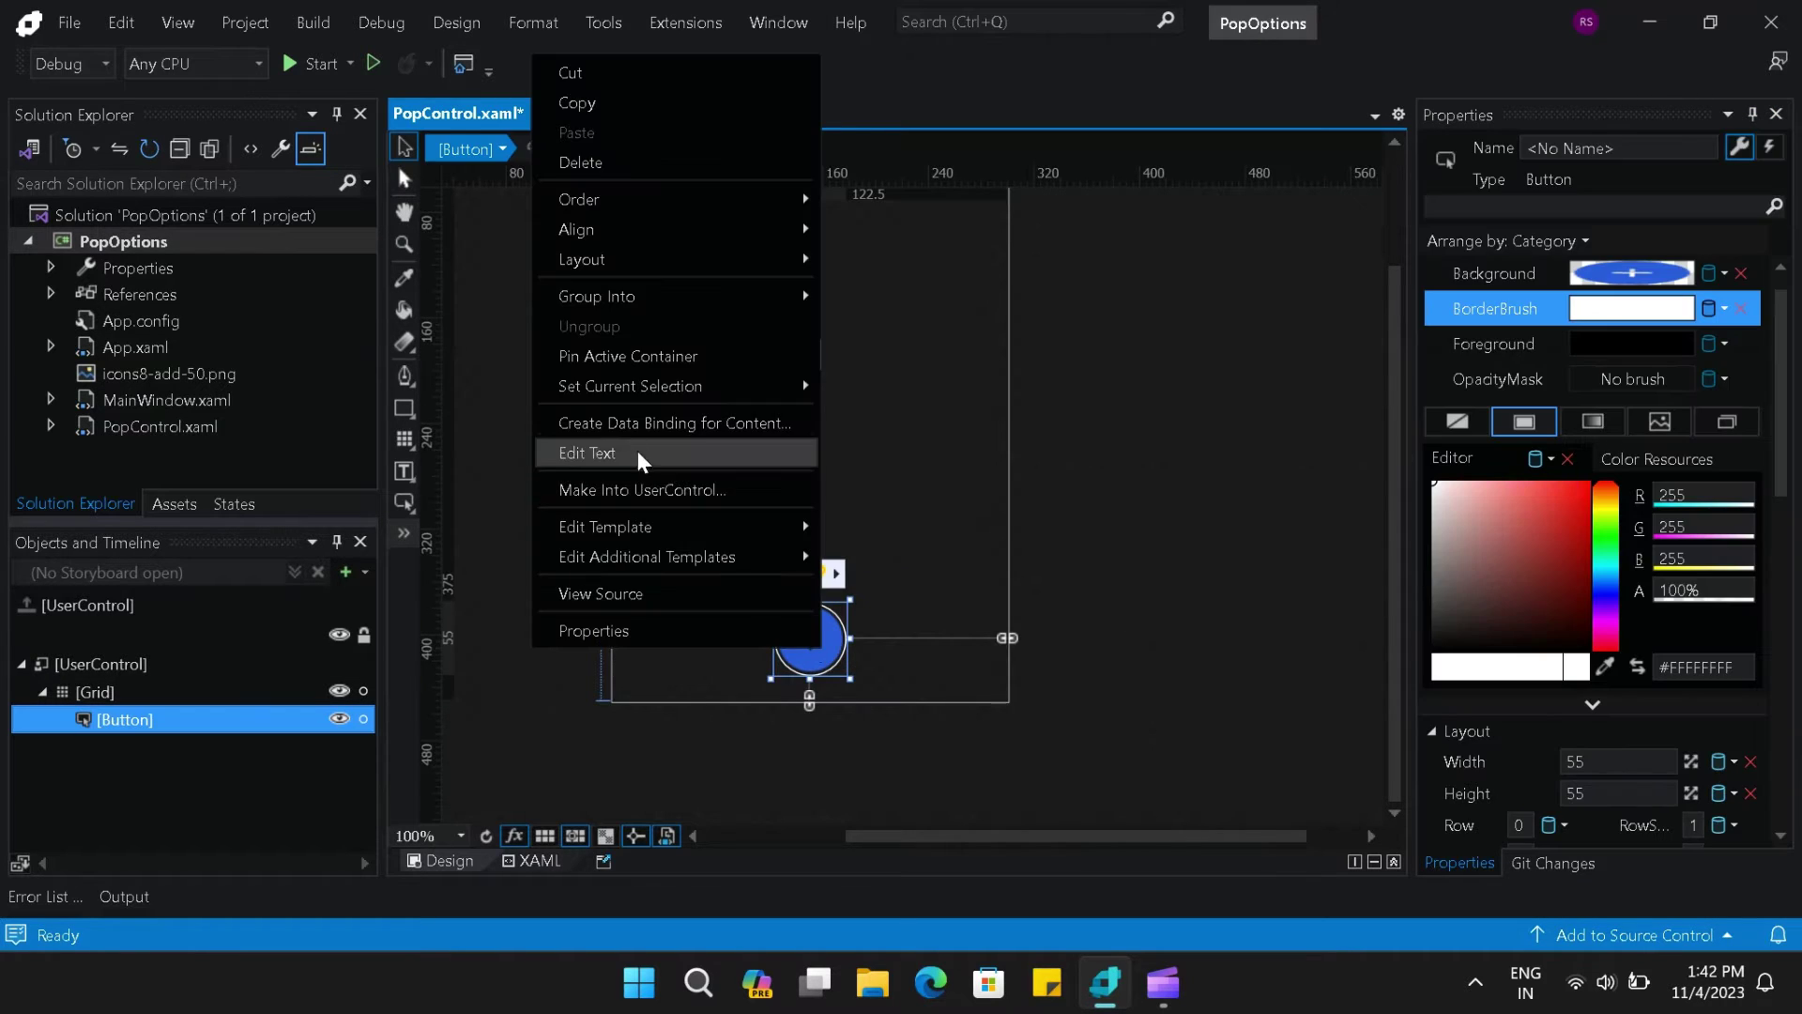
pyautogui.click(597, 109)
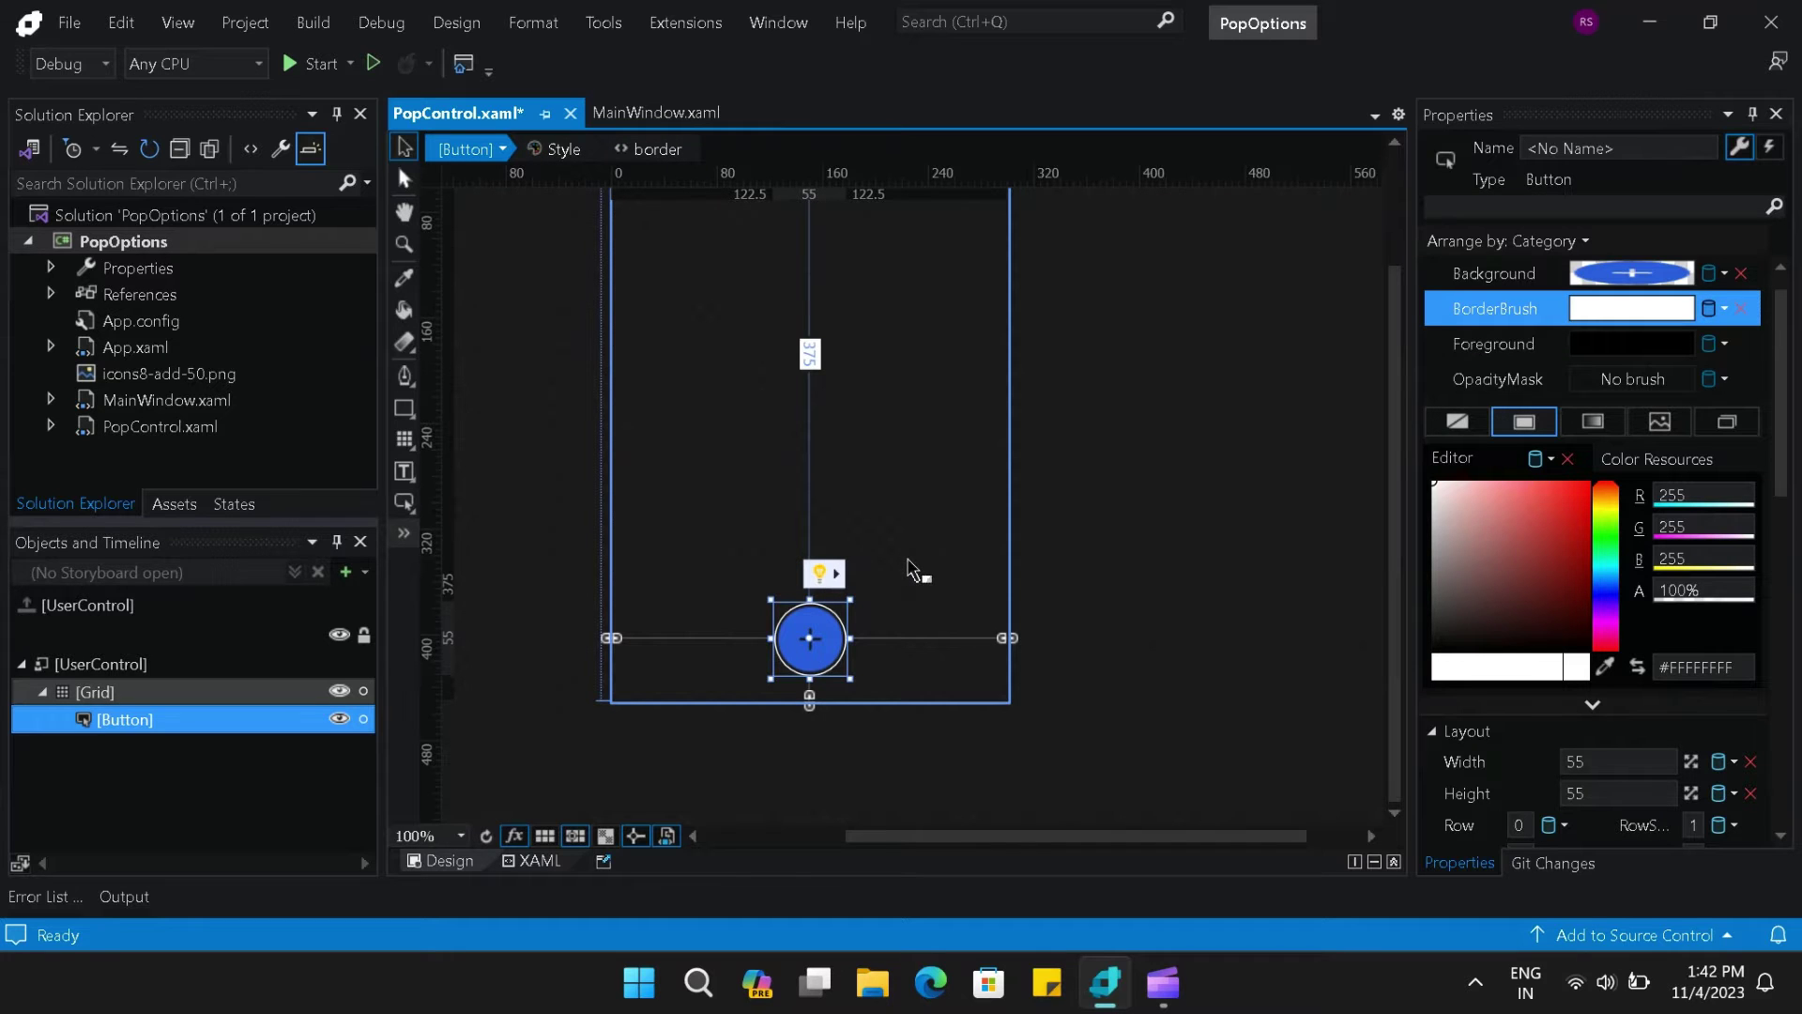
pyautogui.hotkey('ctrl', 'v')
# - Rename the first round button btnAdd and its duplicate btnCancel
pyautogui.click(143, 720)
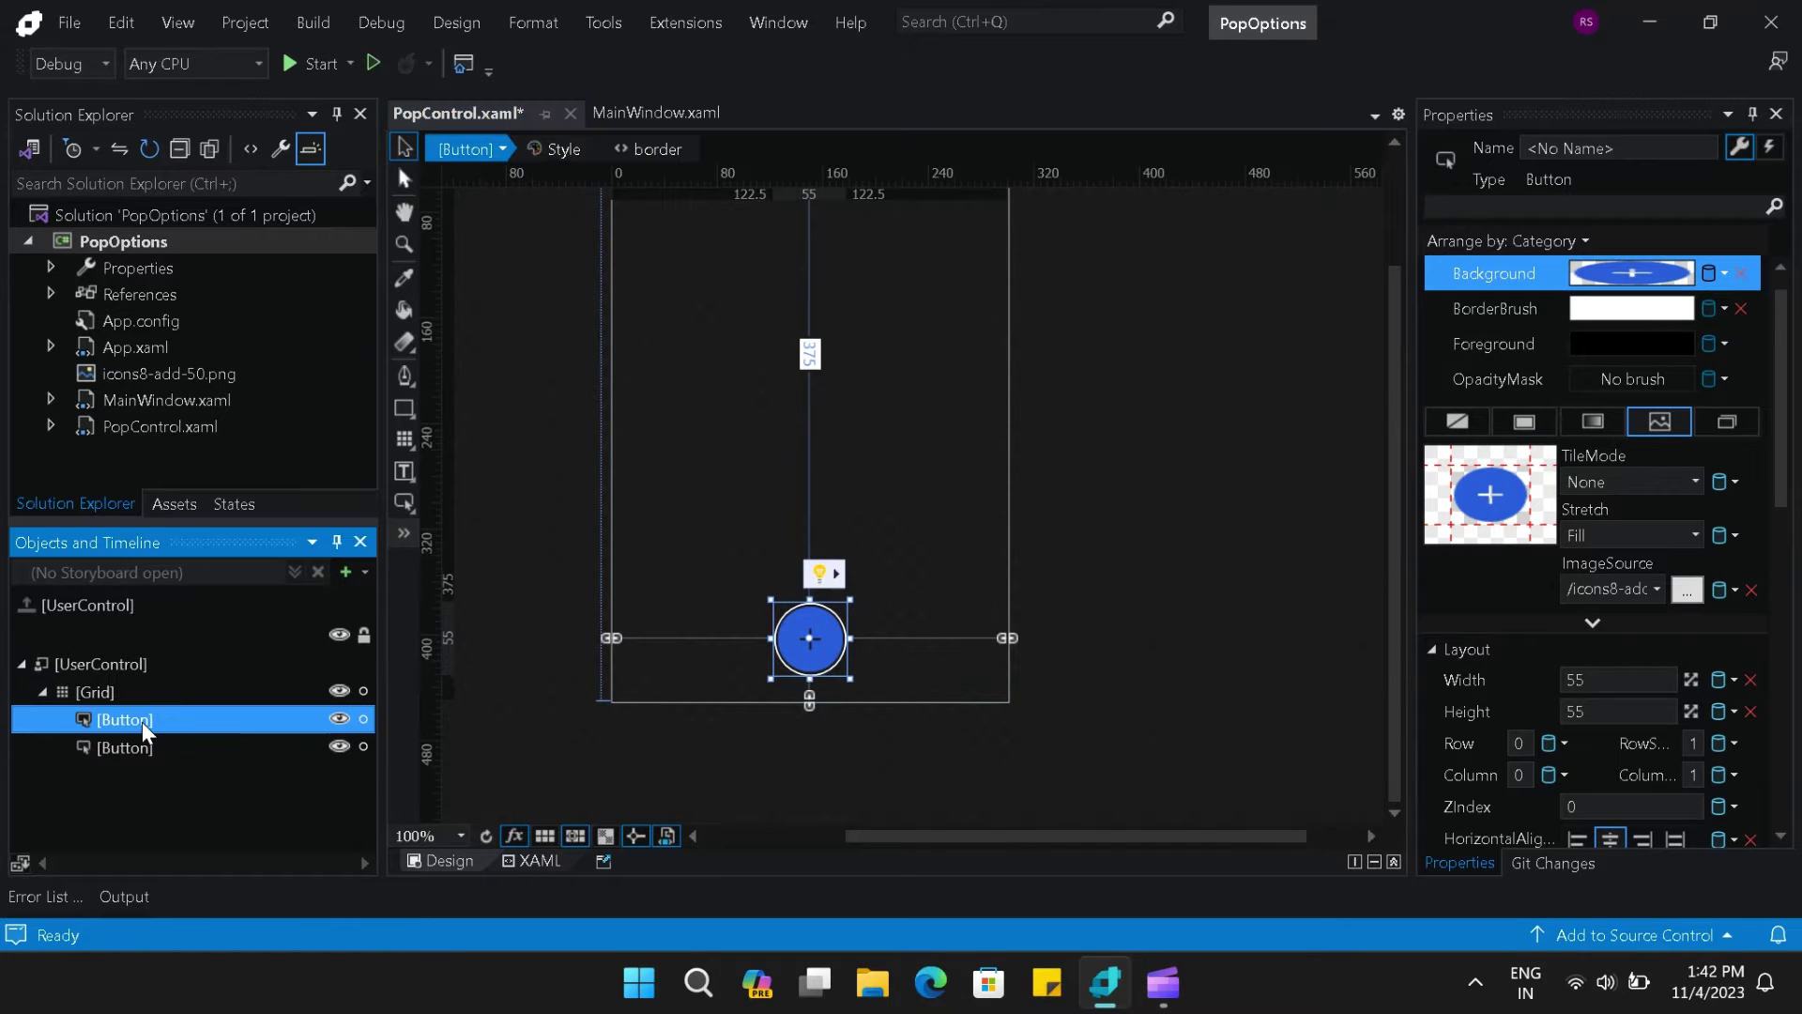
pyautogui.write('btnAdd')
pyautogui.doubleClick(122, 747)
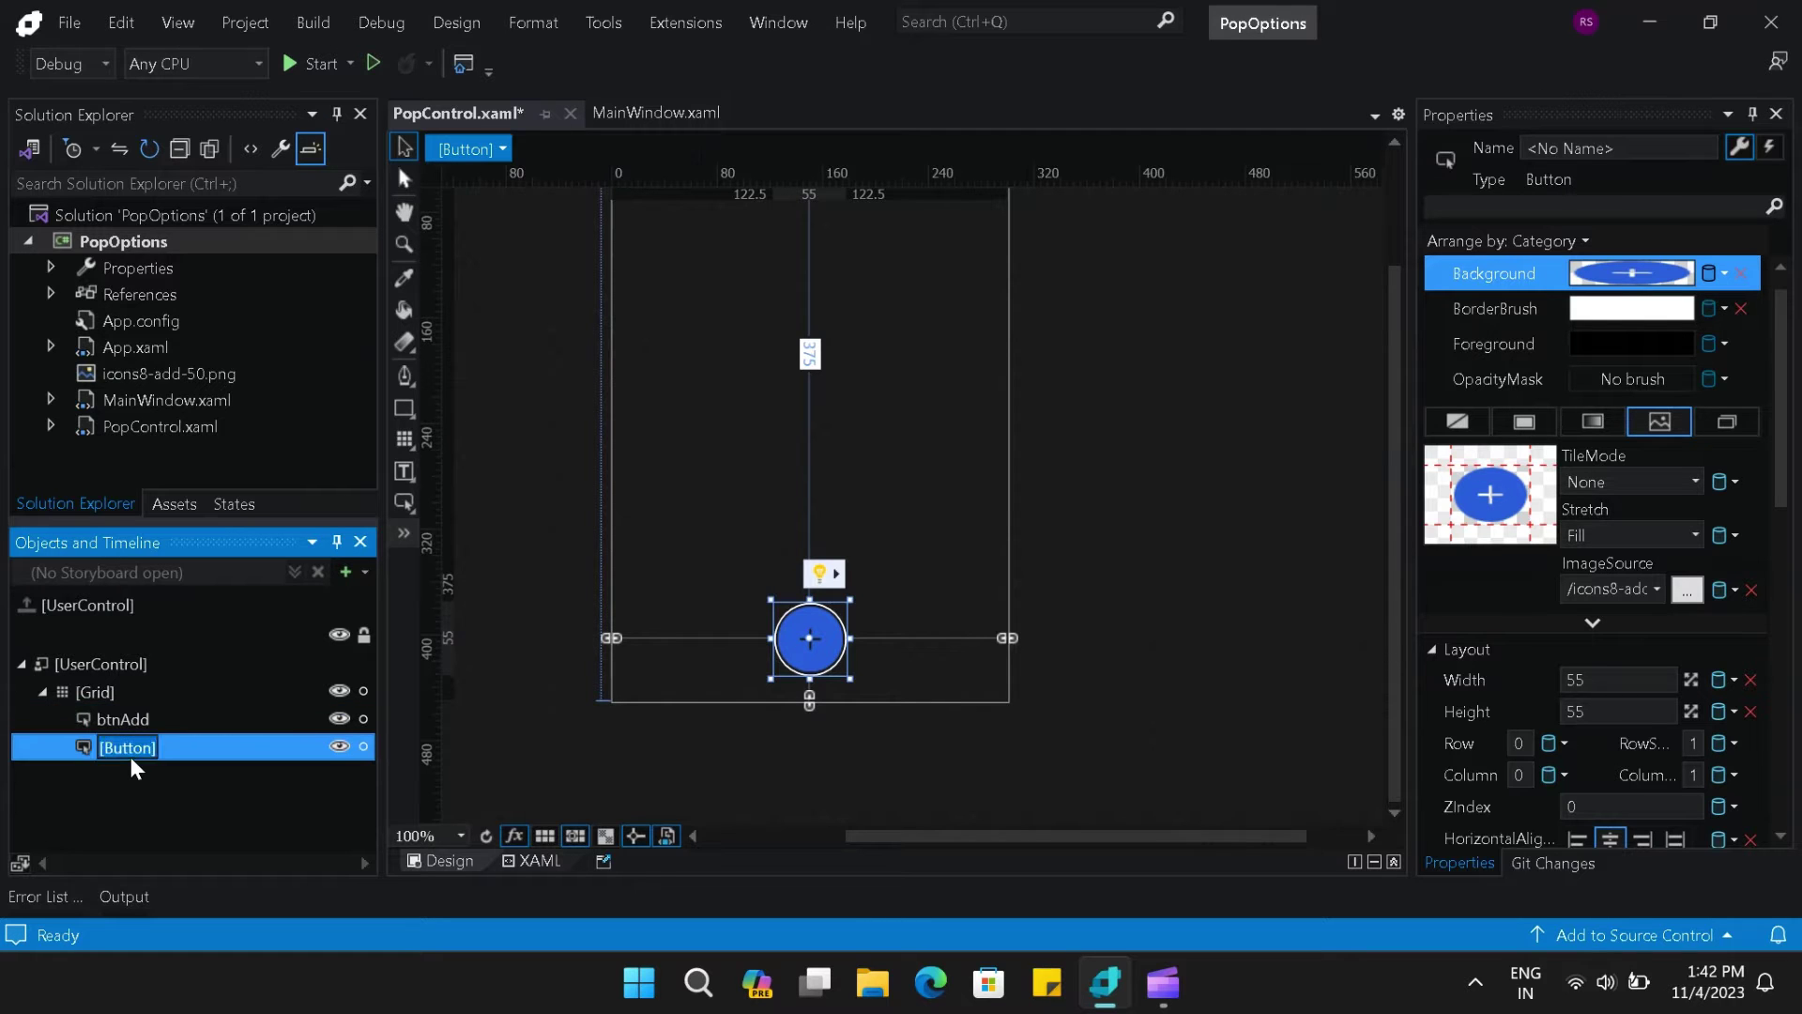
pyautogui.write('btnEancel')
pyautogui.click(141, 718)
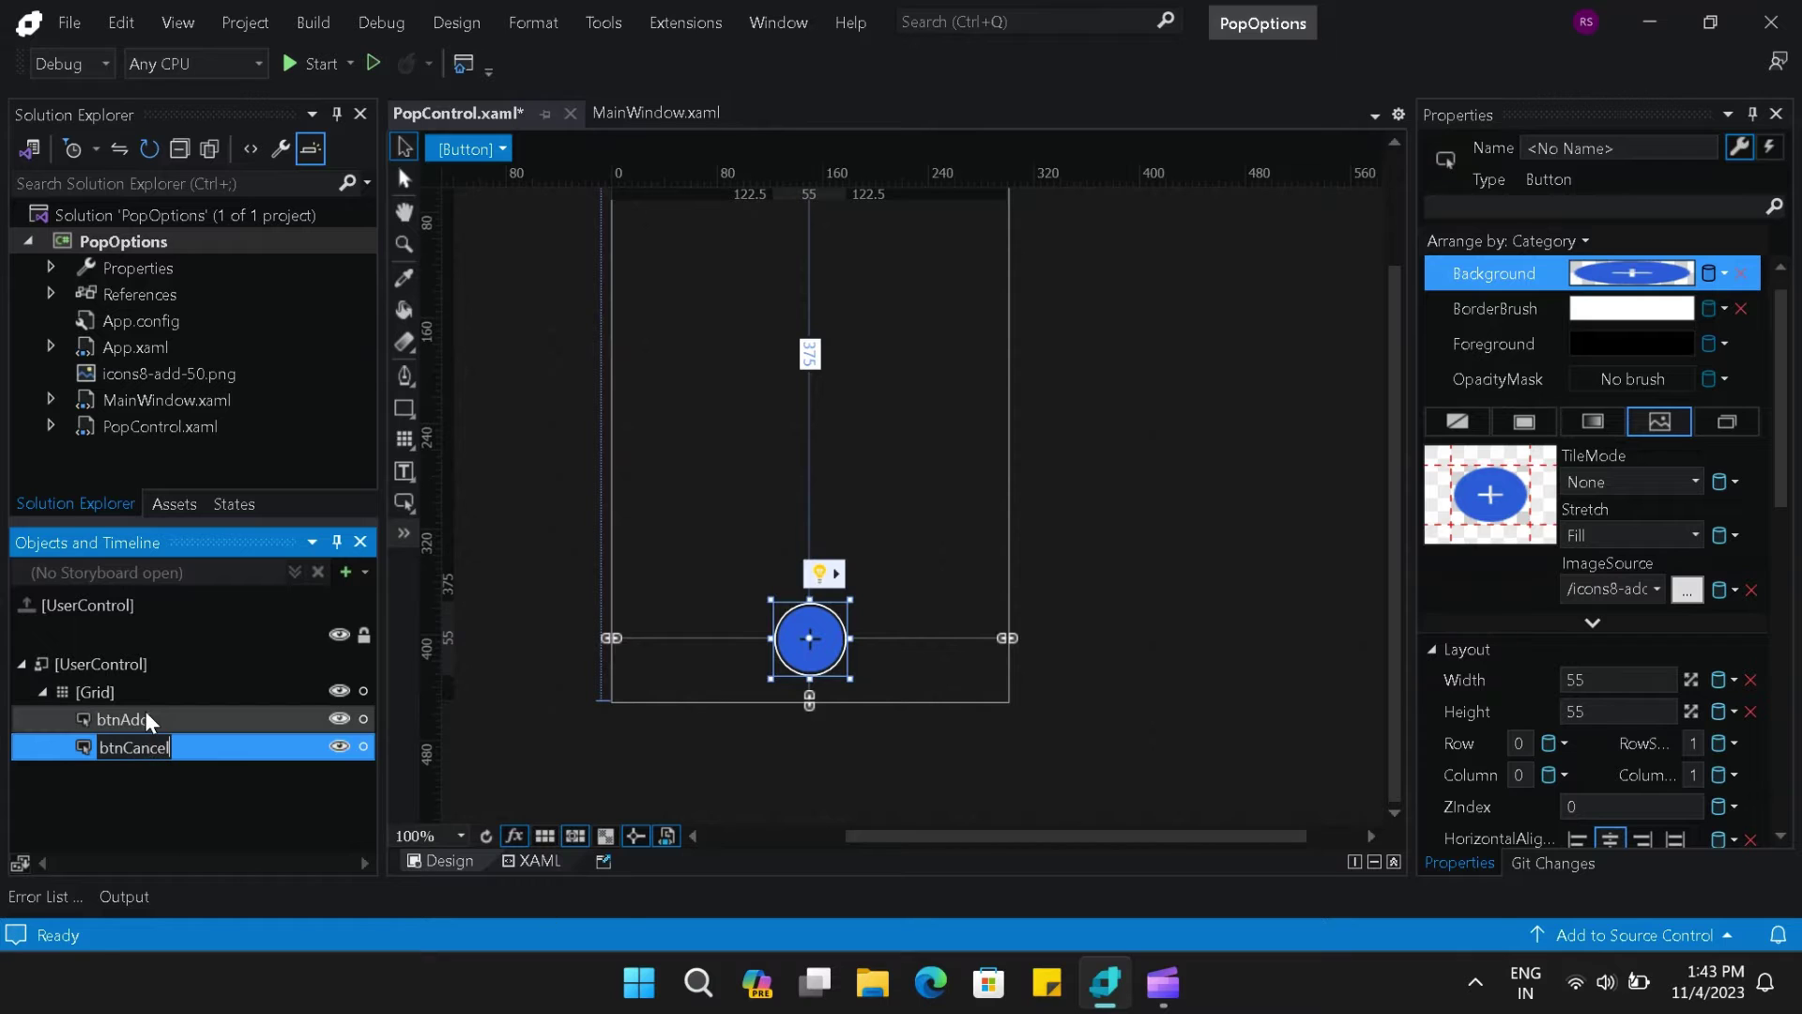
# - Hide btnAdd on the design surface and set btnCancel's background image to icons8-cancel-50 from Downloads
pyautogui.click(342, 721)
pyautogui.click(221, 743)
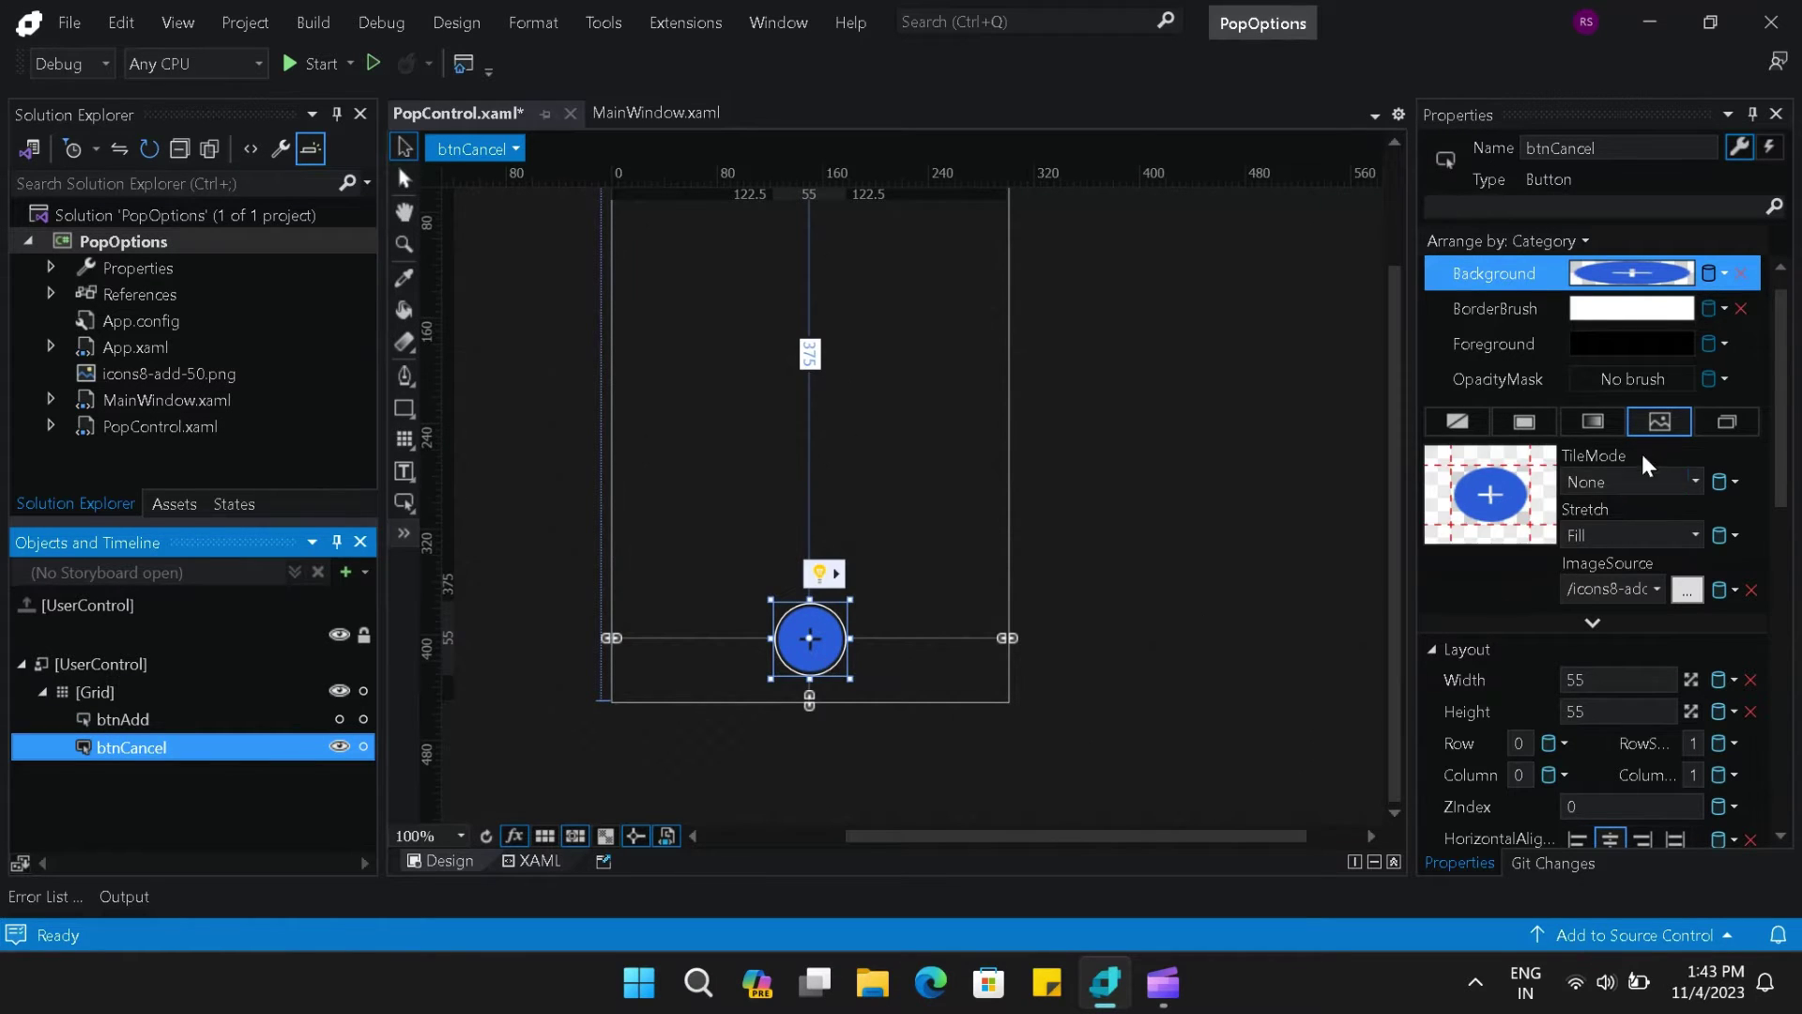
pyautogui.click(1697, 591)
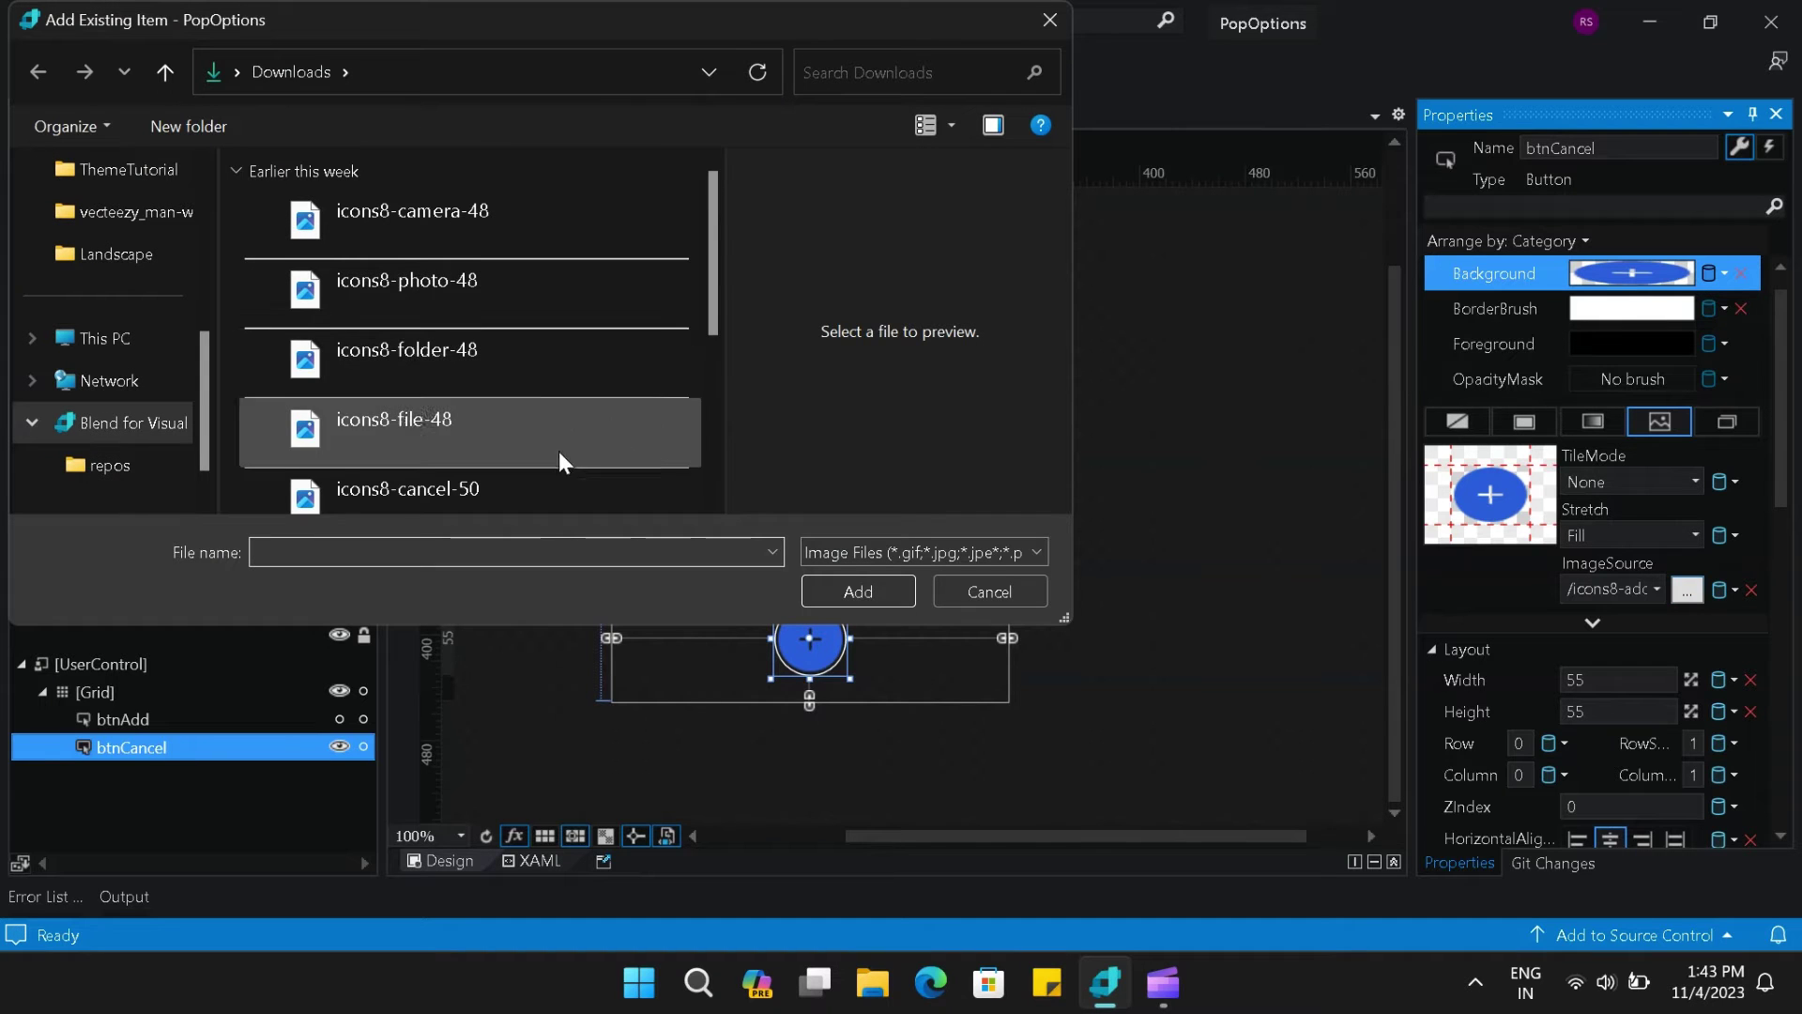
pyautogui.click(510, 482)
pyautogui.click(887, 600)
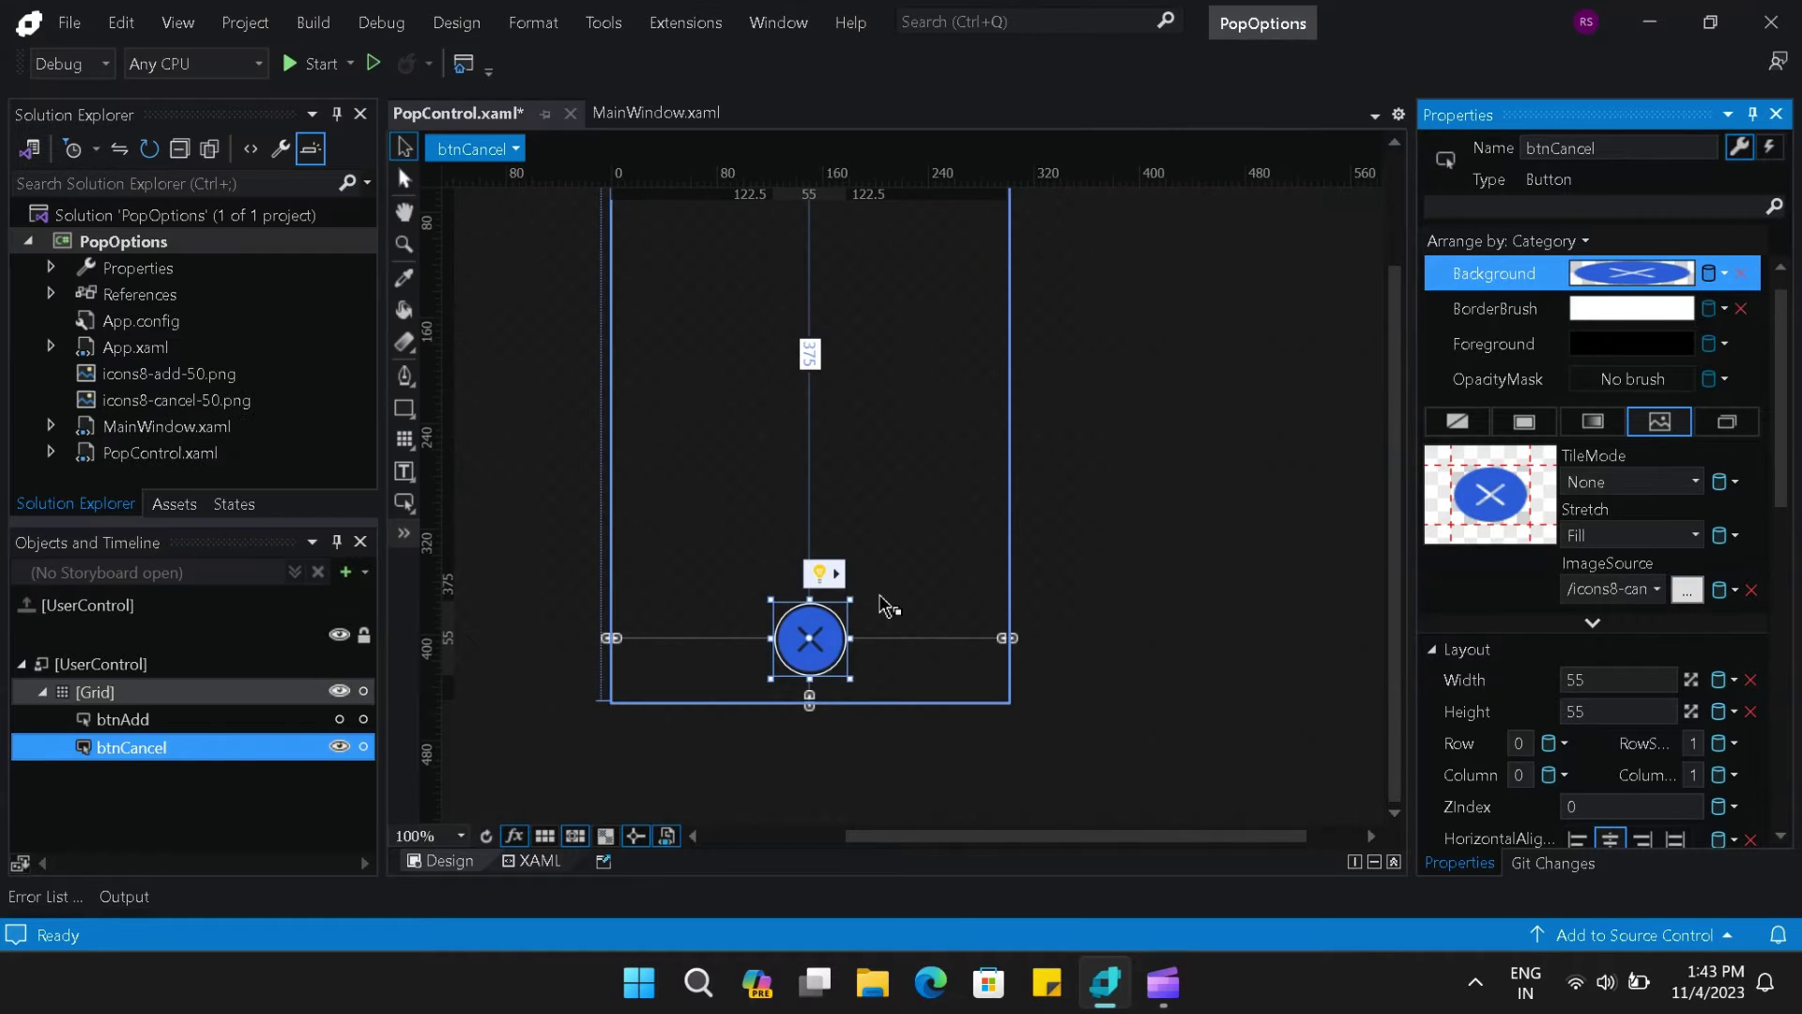
# - Set btnAdd's Visibility property to Hidden
pyautogui.moveTo(1394, 566); pyautogui.dragTo(1395, 573)
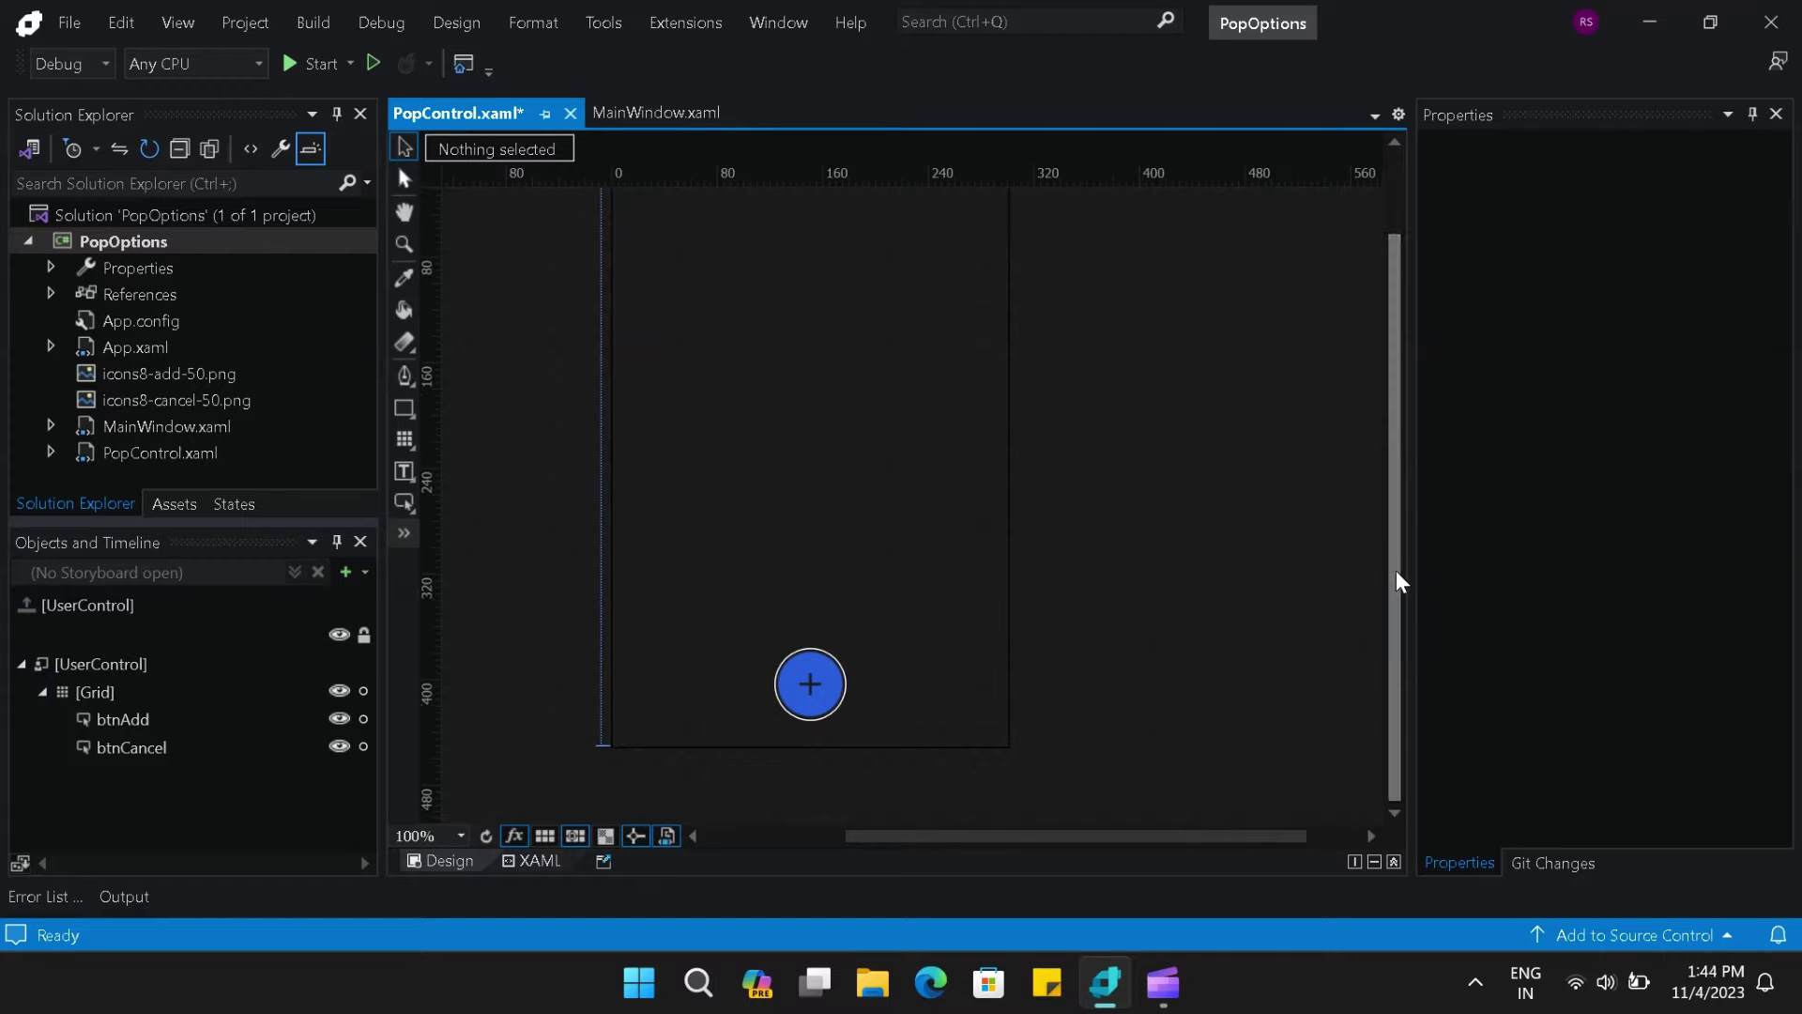
pyautogui.click(86, 723)
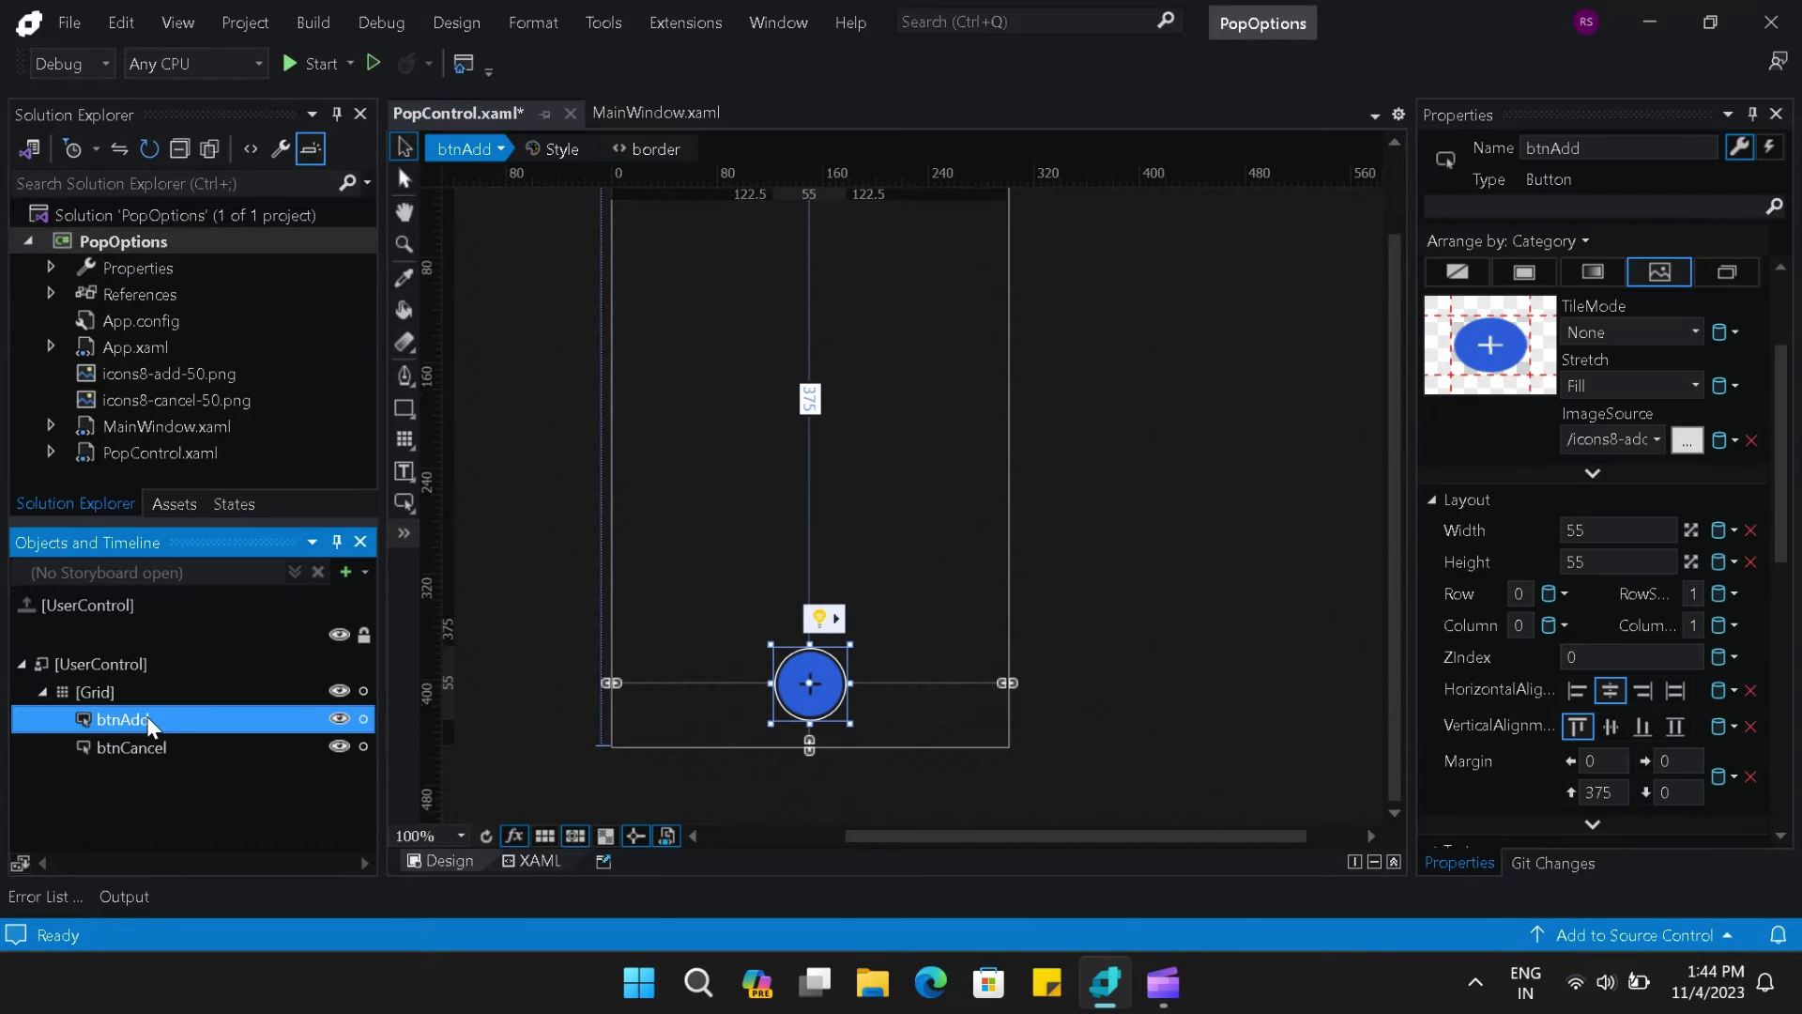
pyautogui.click(1781, 755)
pyautogui.click(1695, 683)
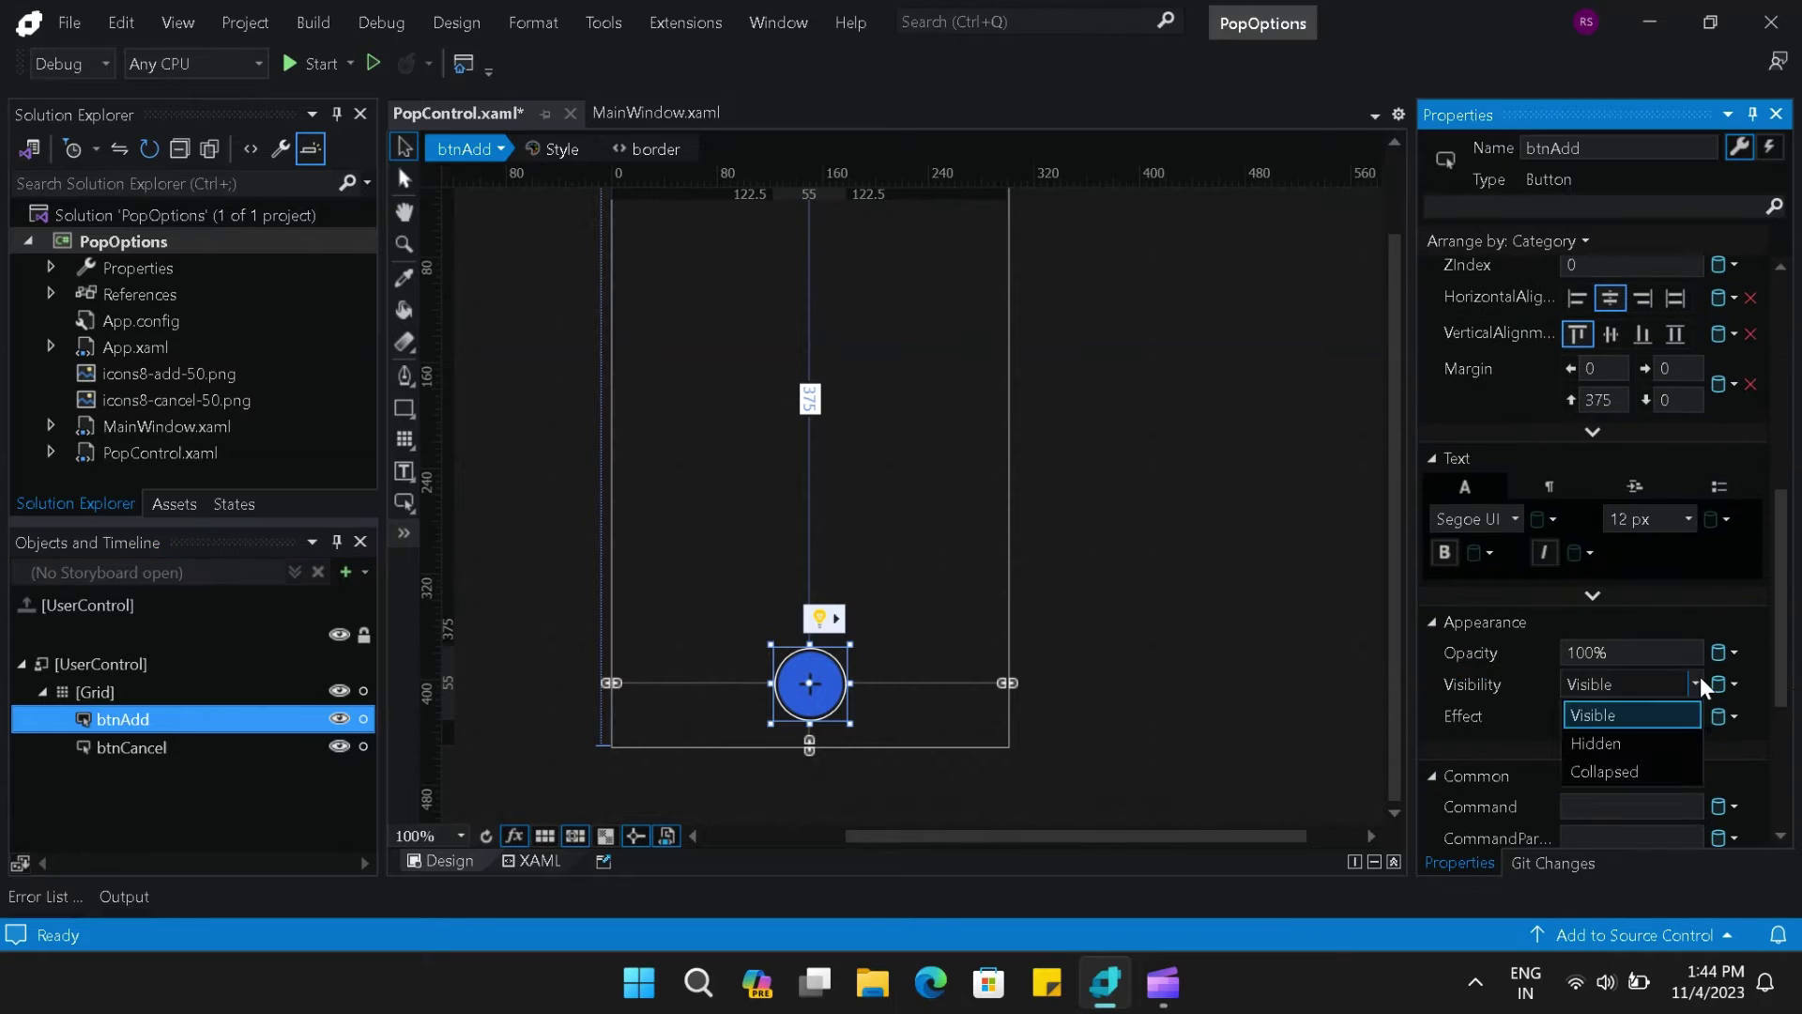
pyautogui.click(1652, 743)
# - Set btnCancel's Visibility property to Visible and clear the selection
pyautogui.click(374, 743)
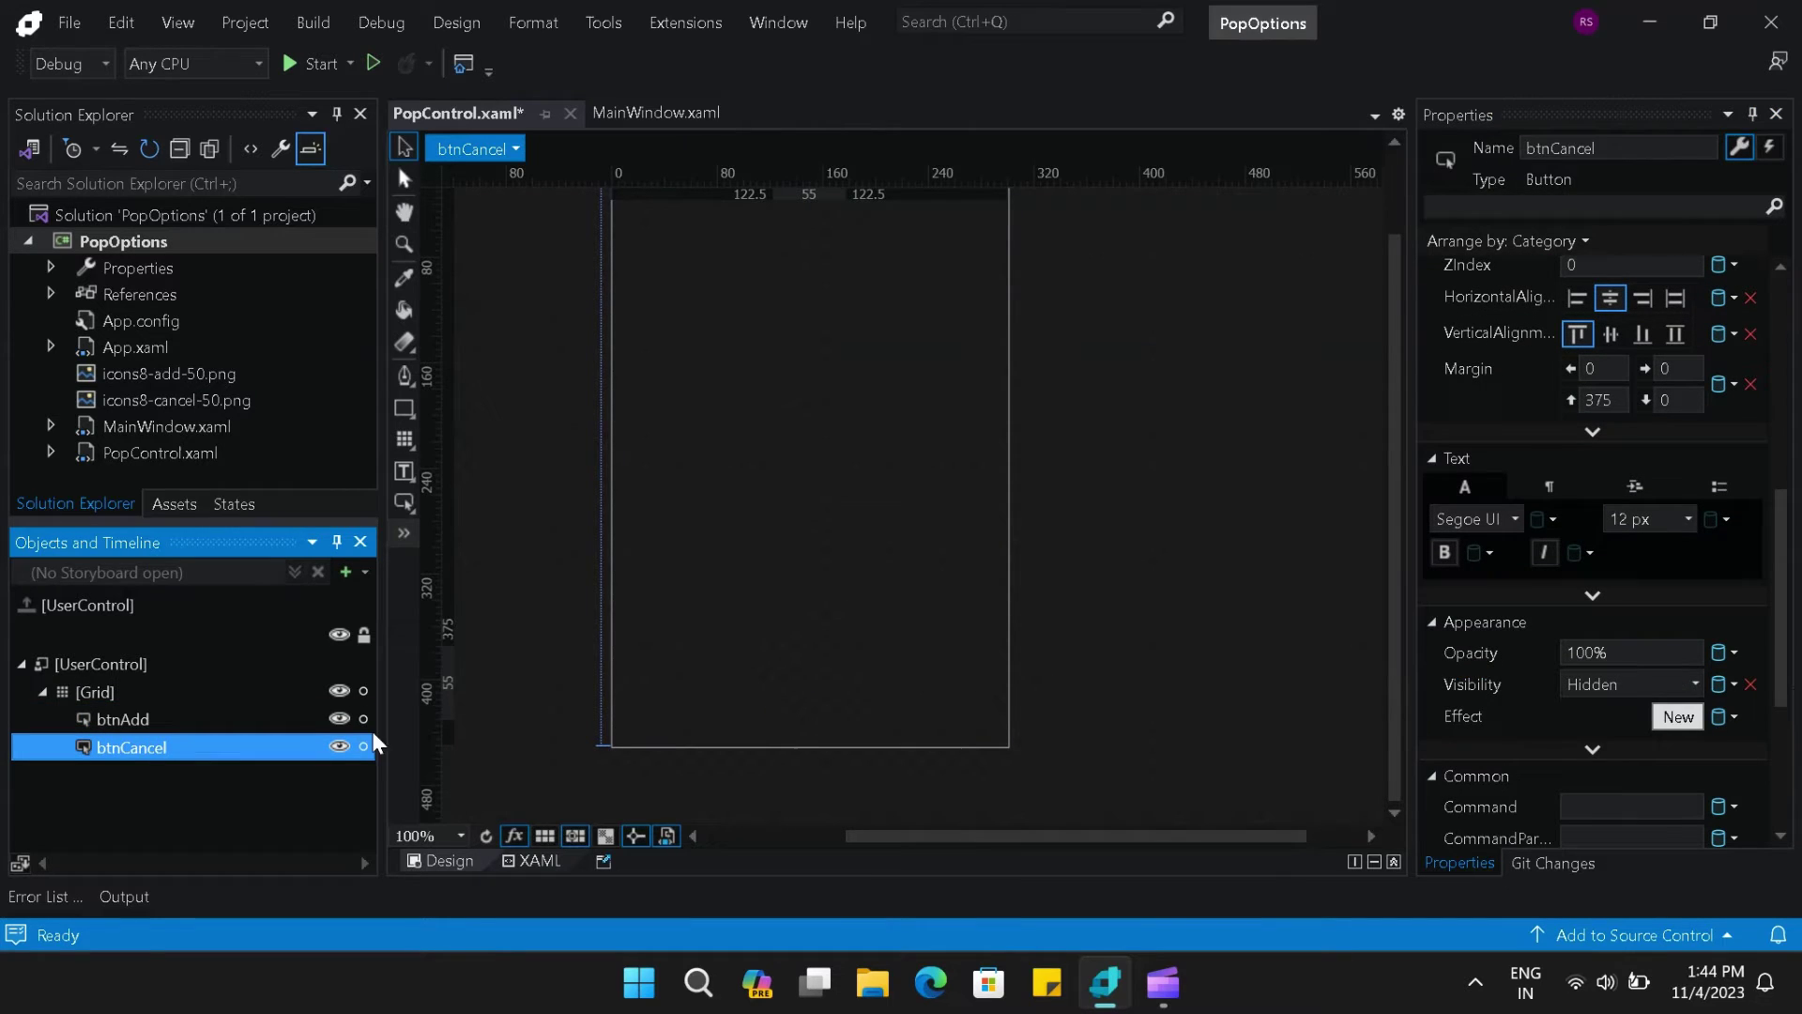
pyautogui.click(1700, 690)
pyautogui.click(1638, 719)
pyautogui.click(1278, 634)
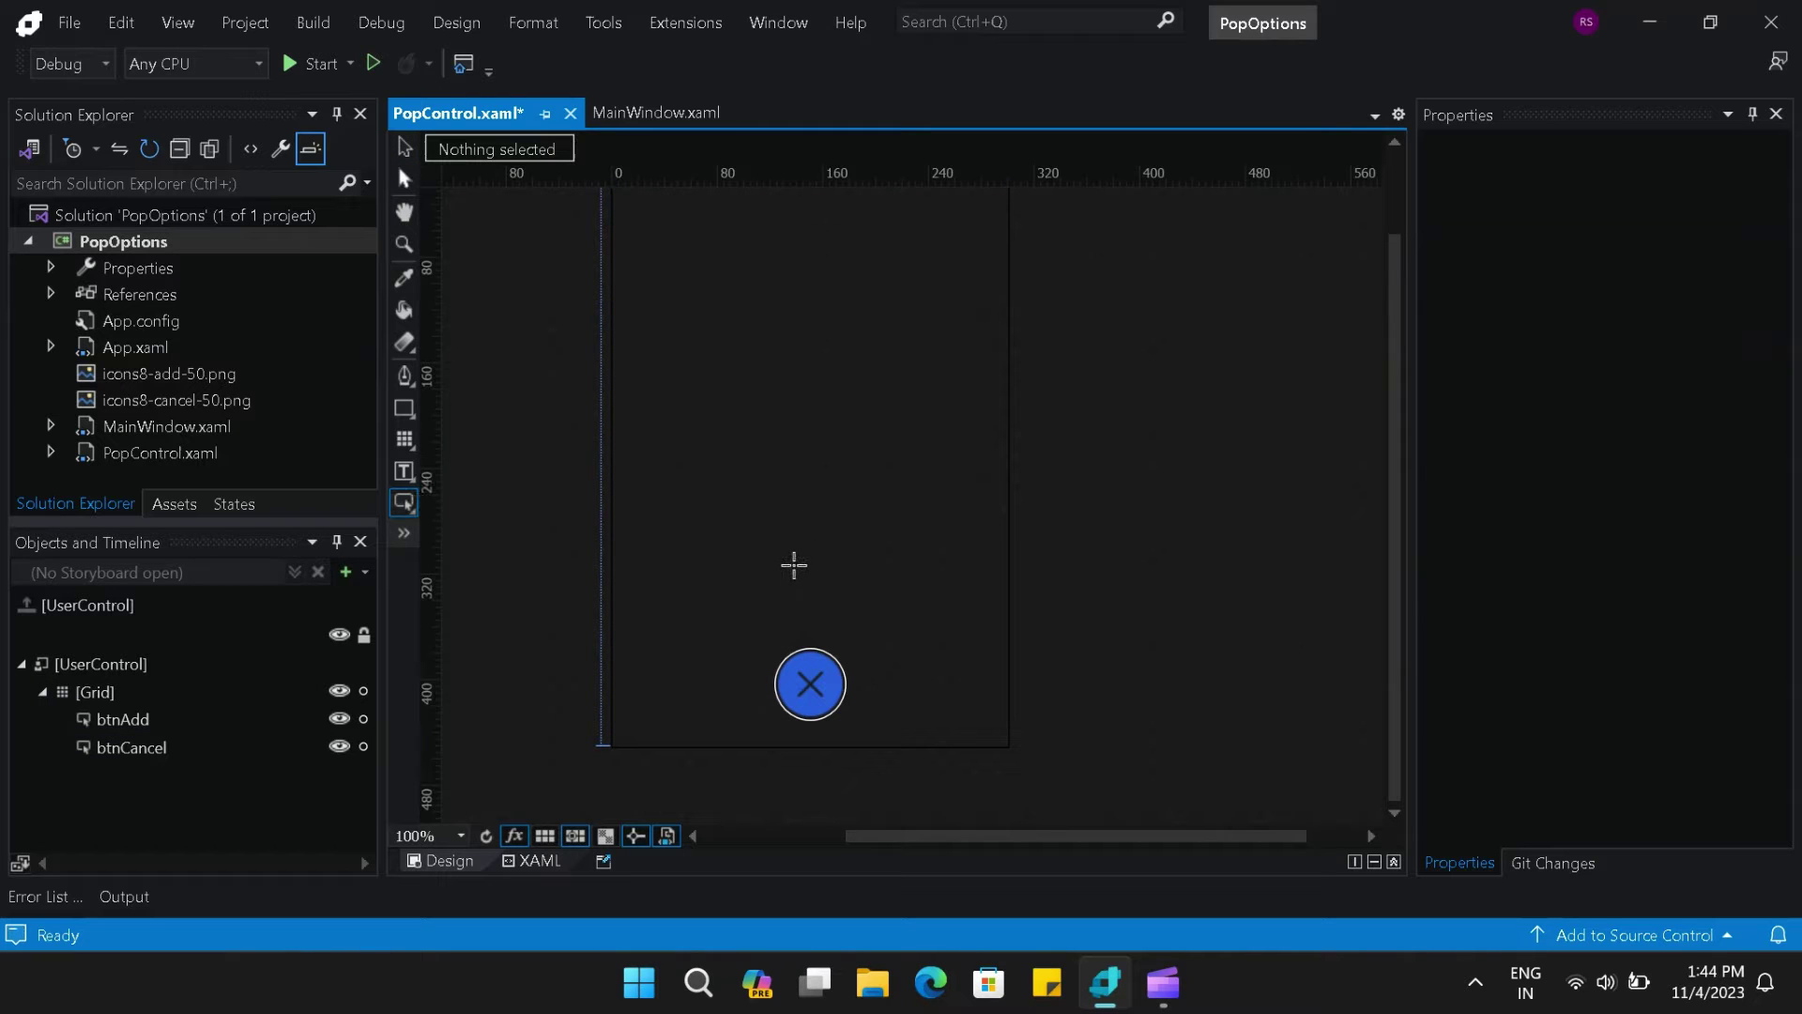
# - Draw a 140 by 40 button centred above the round button and clear its Content text
pyautogui.moveTo(787, 568)
pyautogui.mouseDown()
pyautogui.moveTo(854, 606)
pyautogui.moveTo(976, 619)
pyautogui.moveTo(877, 619)
pyautogui.mouseUp()
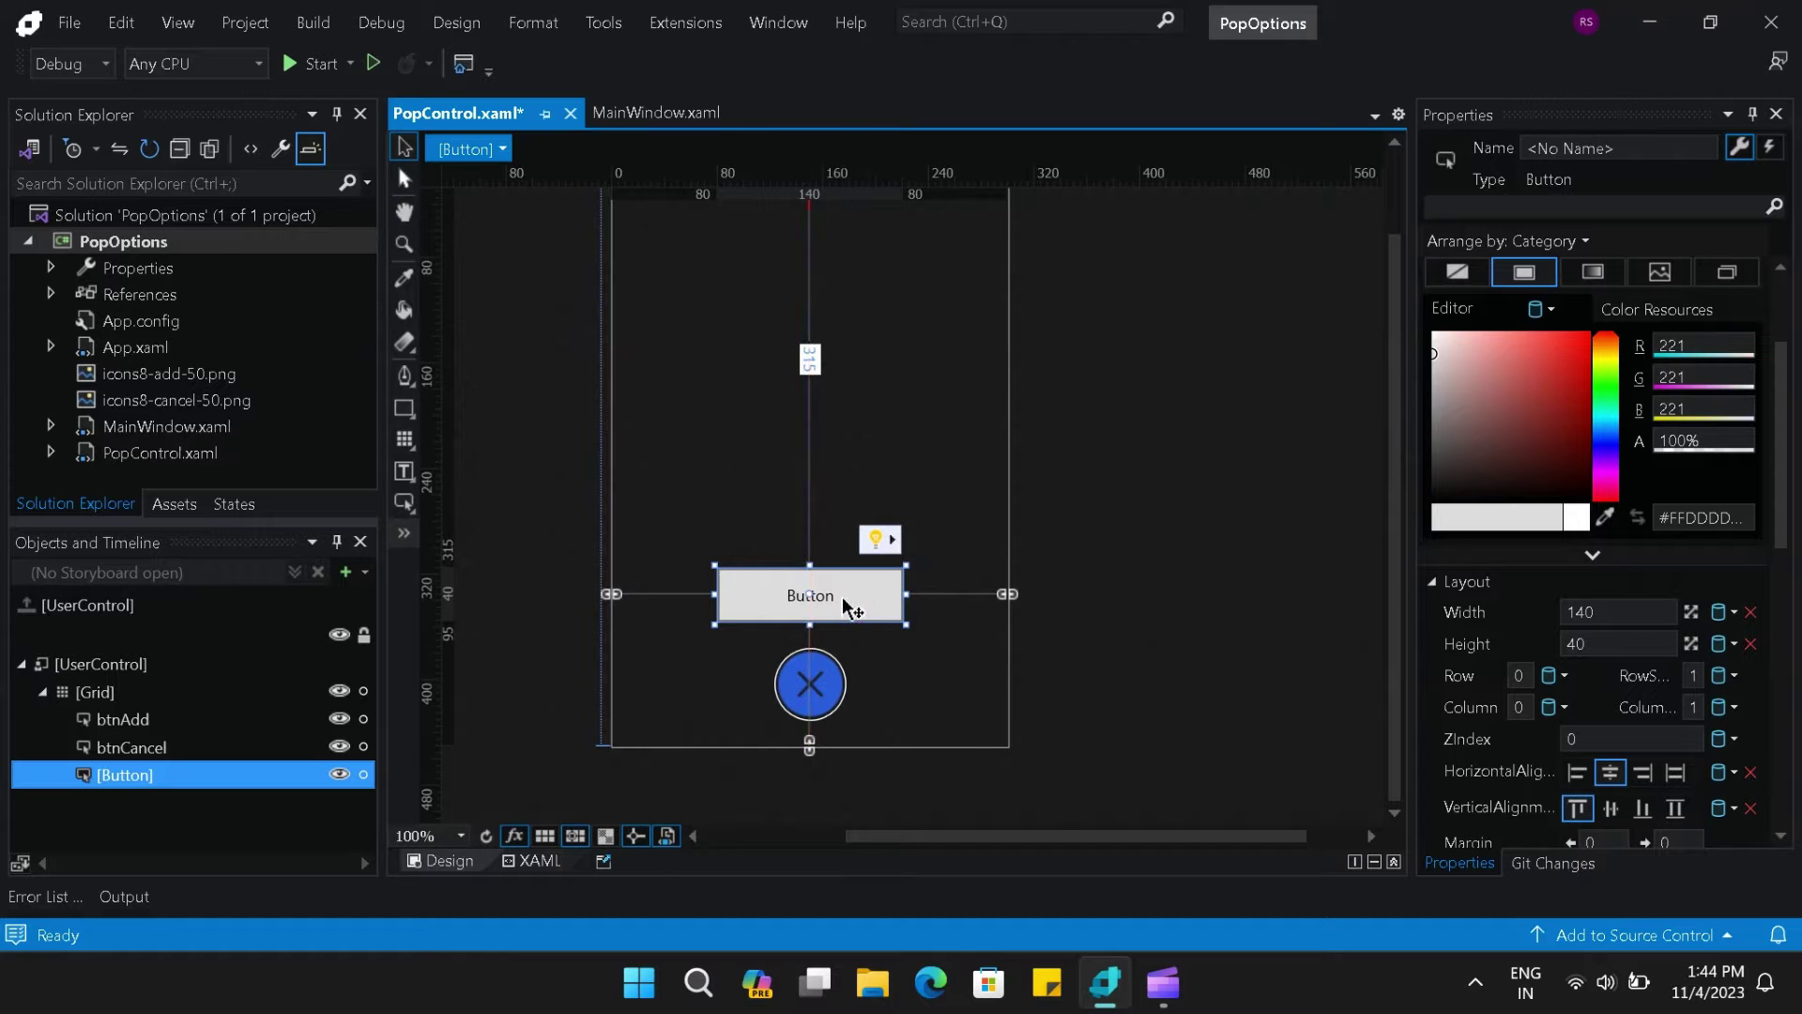
pyautogui.rightClick(850, 609)
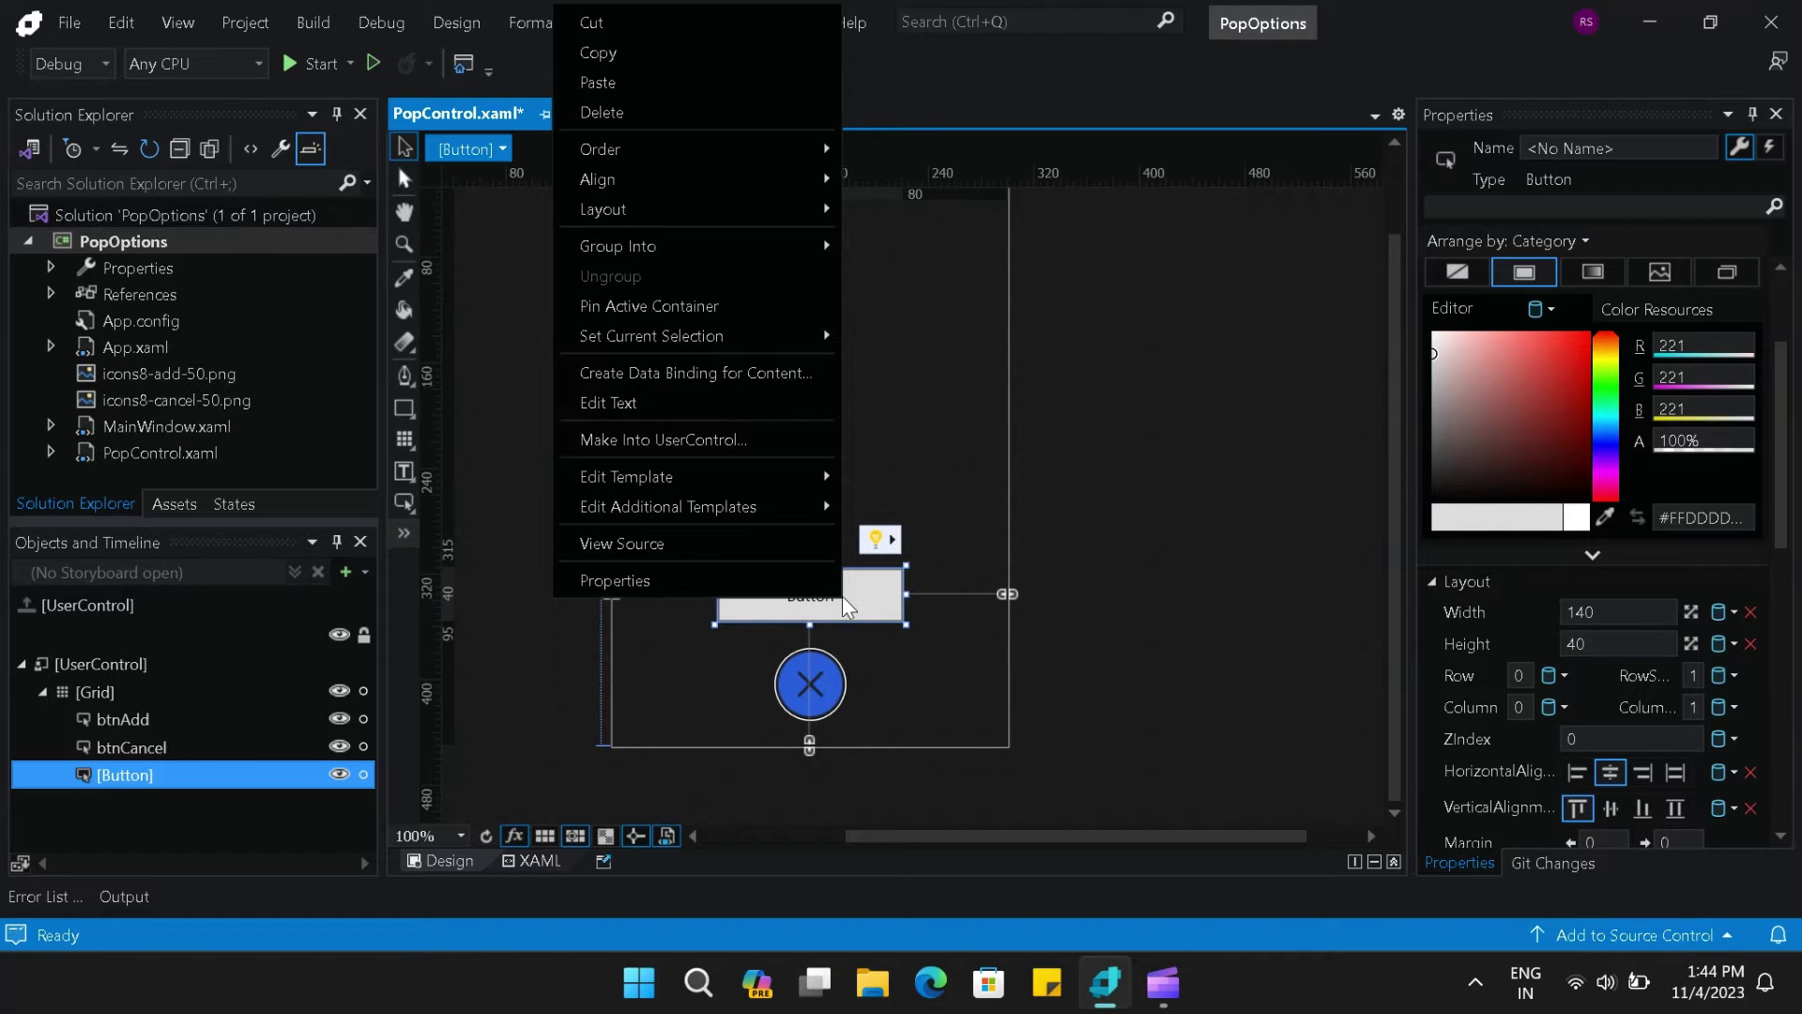
pyautogui.click(1787, 544)
pyautogui.scroll(-5, 1649, 657)
pyautogui.press('BackSpace')
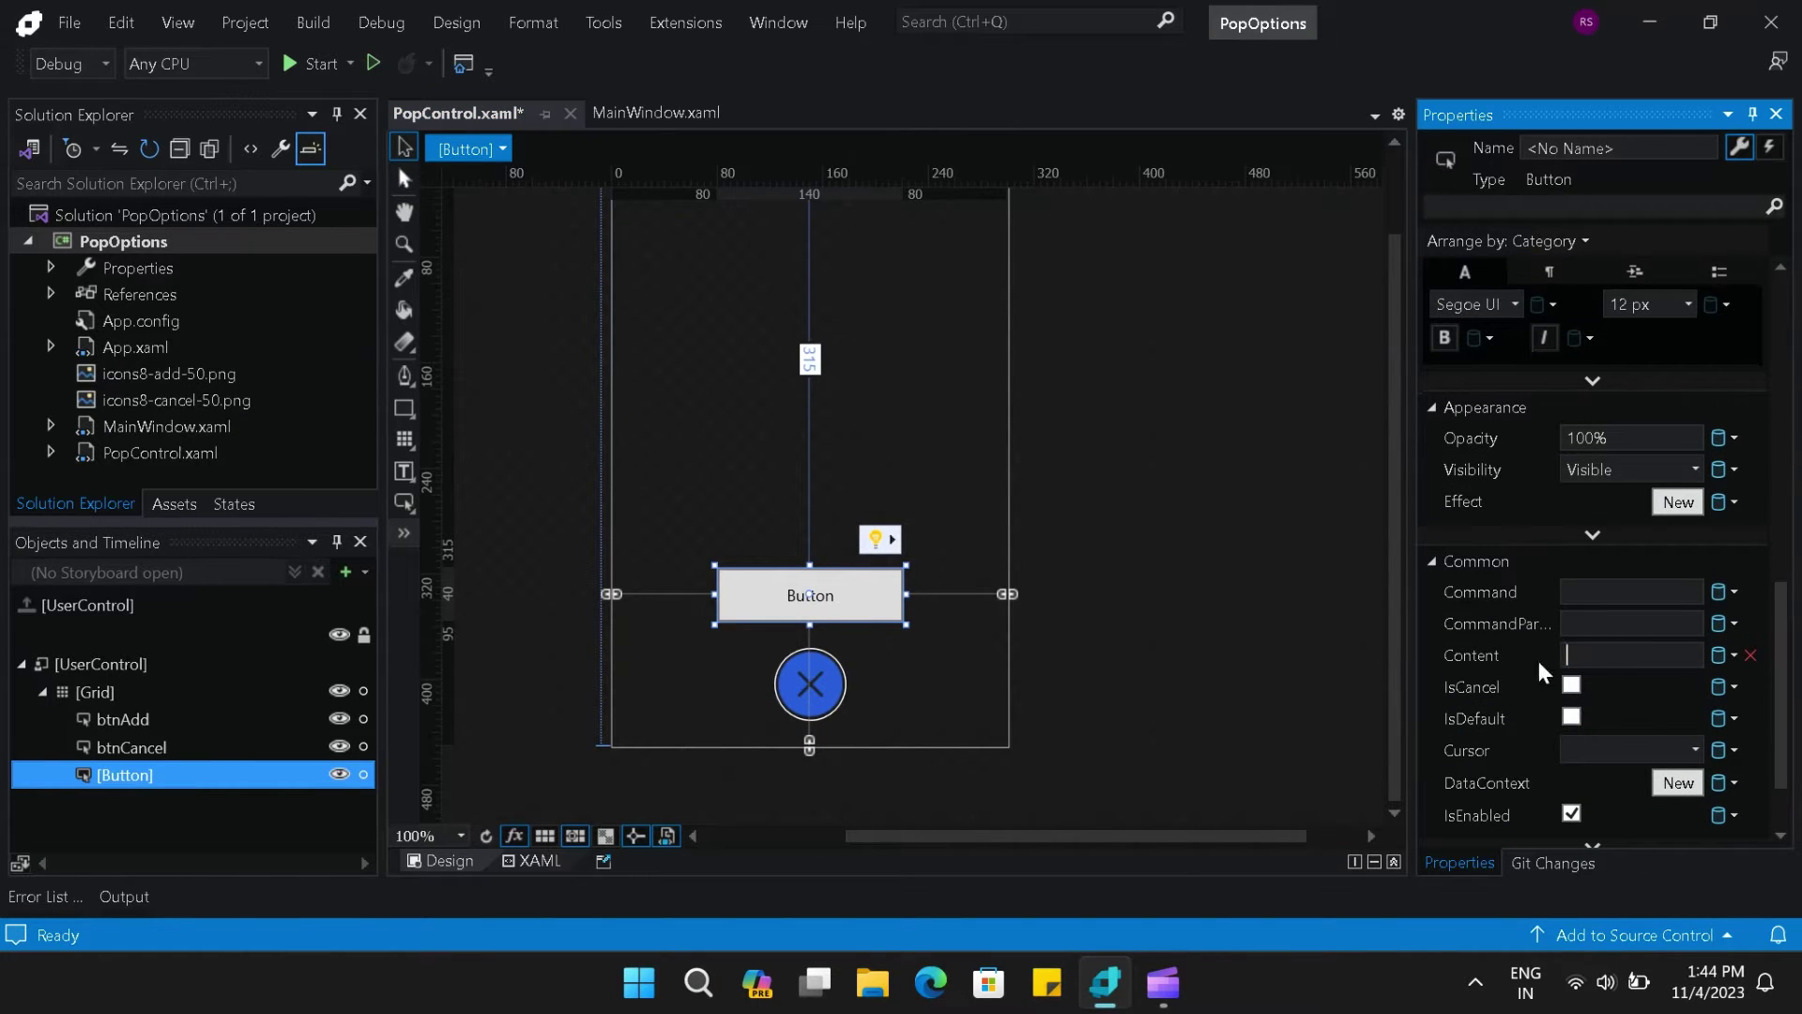
pyautogui.click(849, 616)
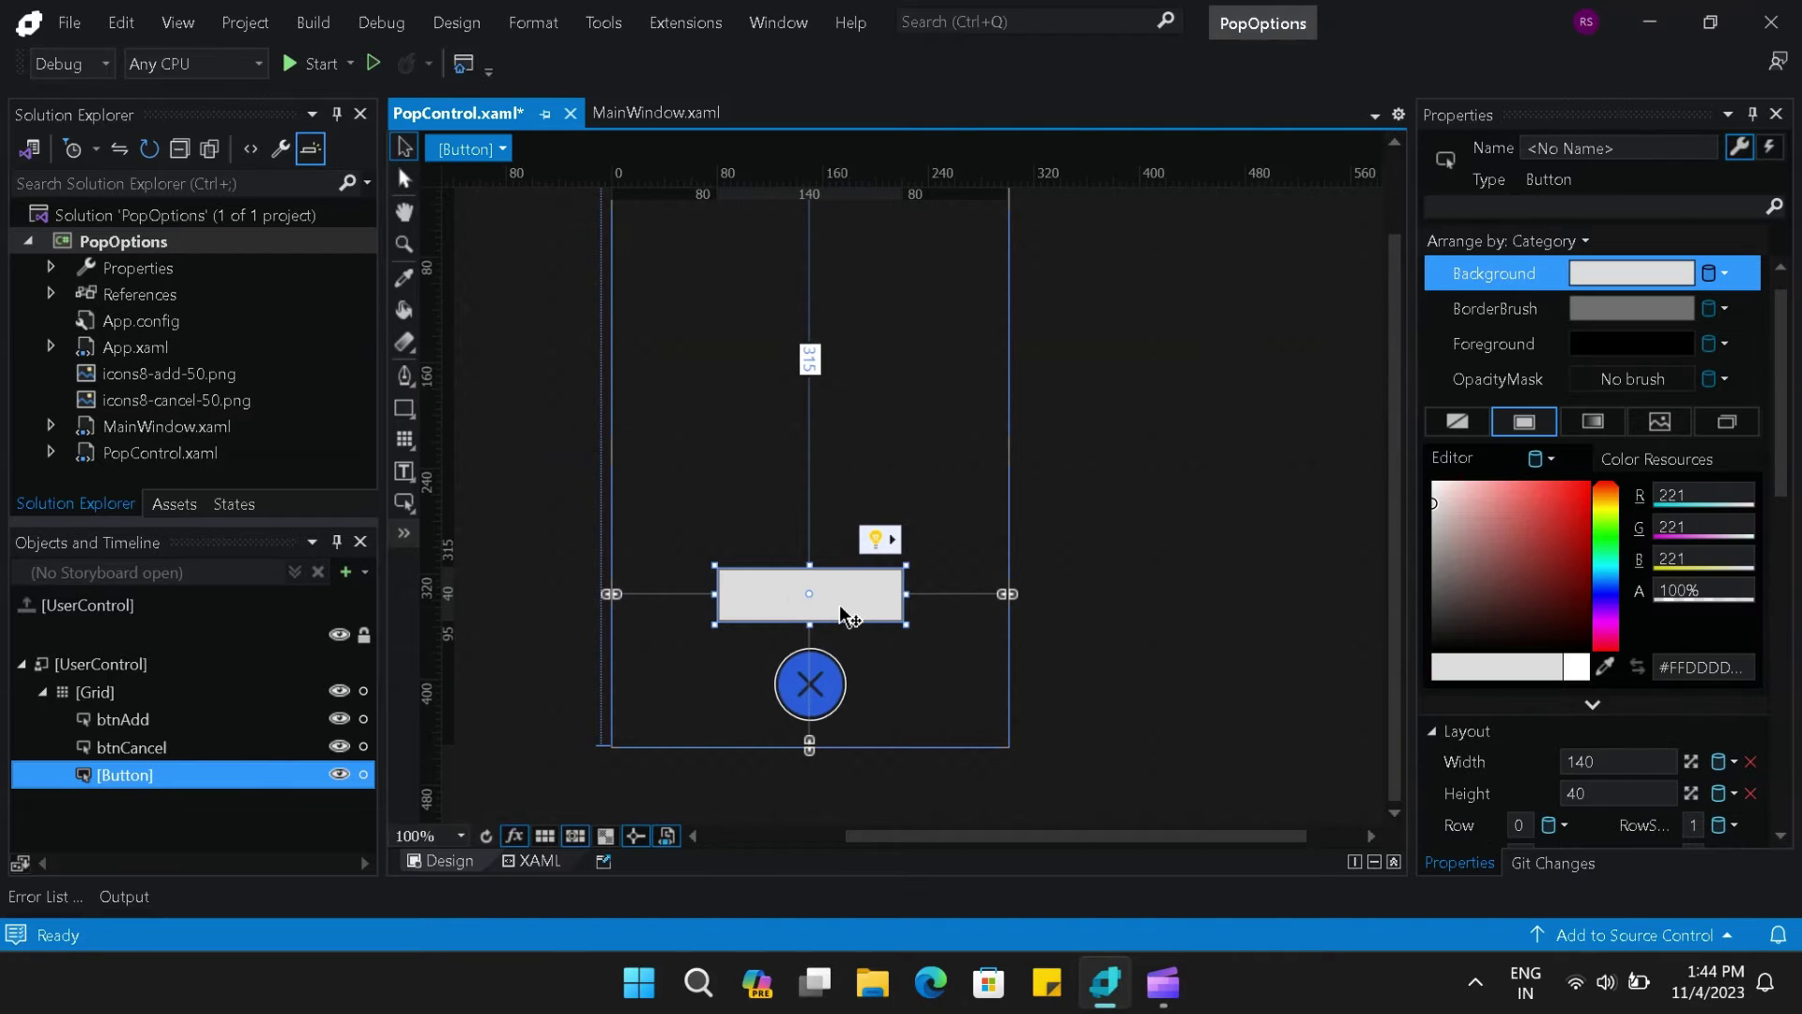
# - Set the rectangular button's background to solid white, #FFFFFFFF, and select its BorderBrush property
pyautogui.click(1431, 505)
pyautogui.moveTo(1432, 505); pyautogui.dragTo(1398, 476)
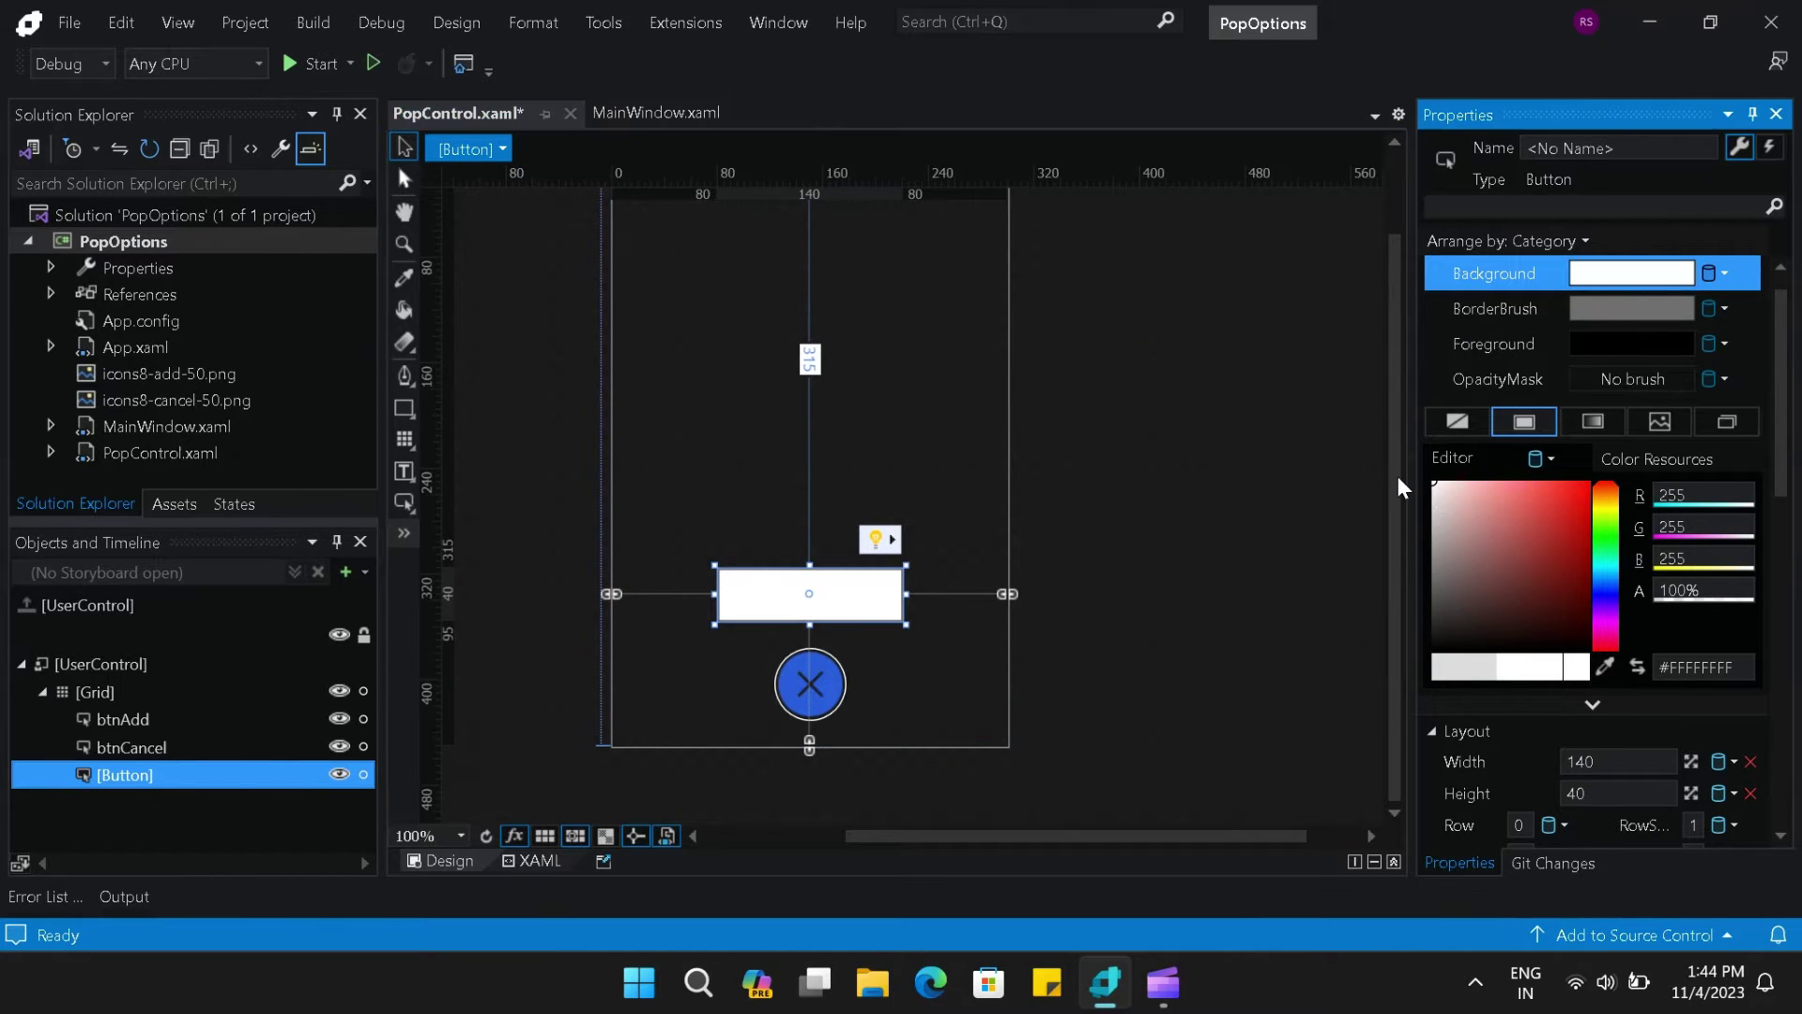
pyautogui.click(1508, 308)
# - Create an editable template copy for the rectangular button as ButtonStyle2 in this document and delete its contentPresenter
pyautogui.rightClick(871, 598)
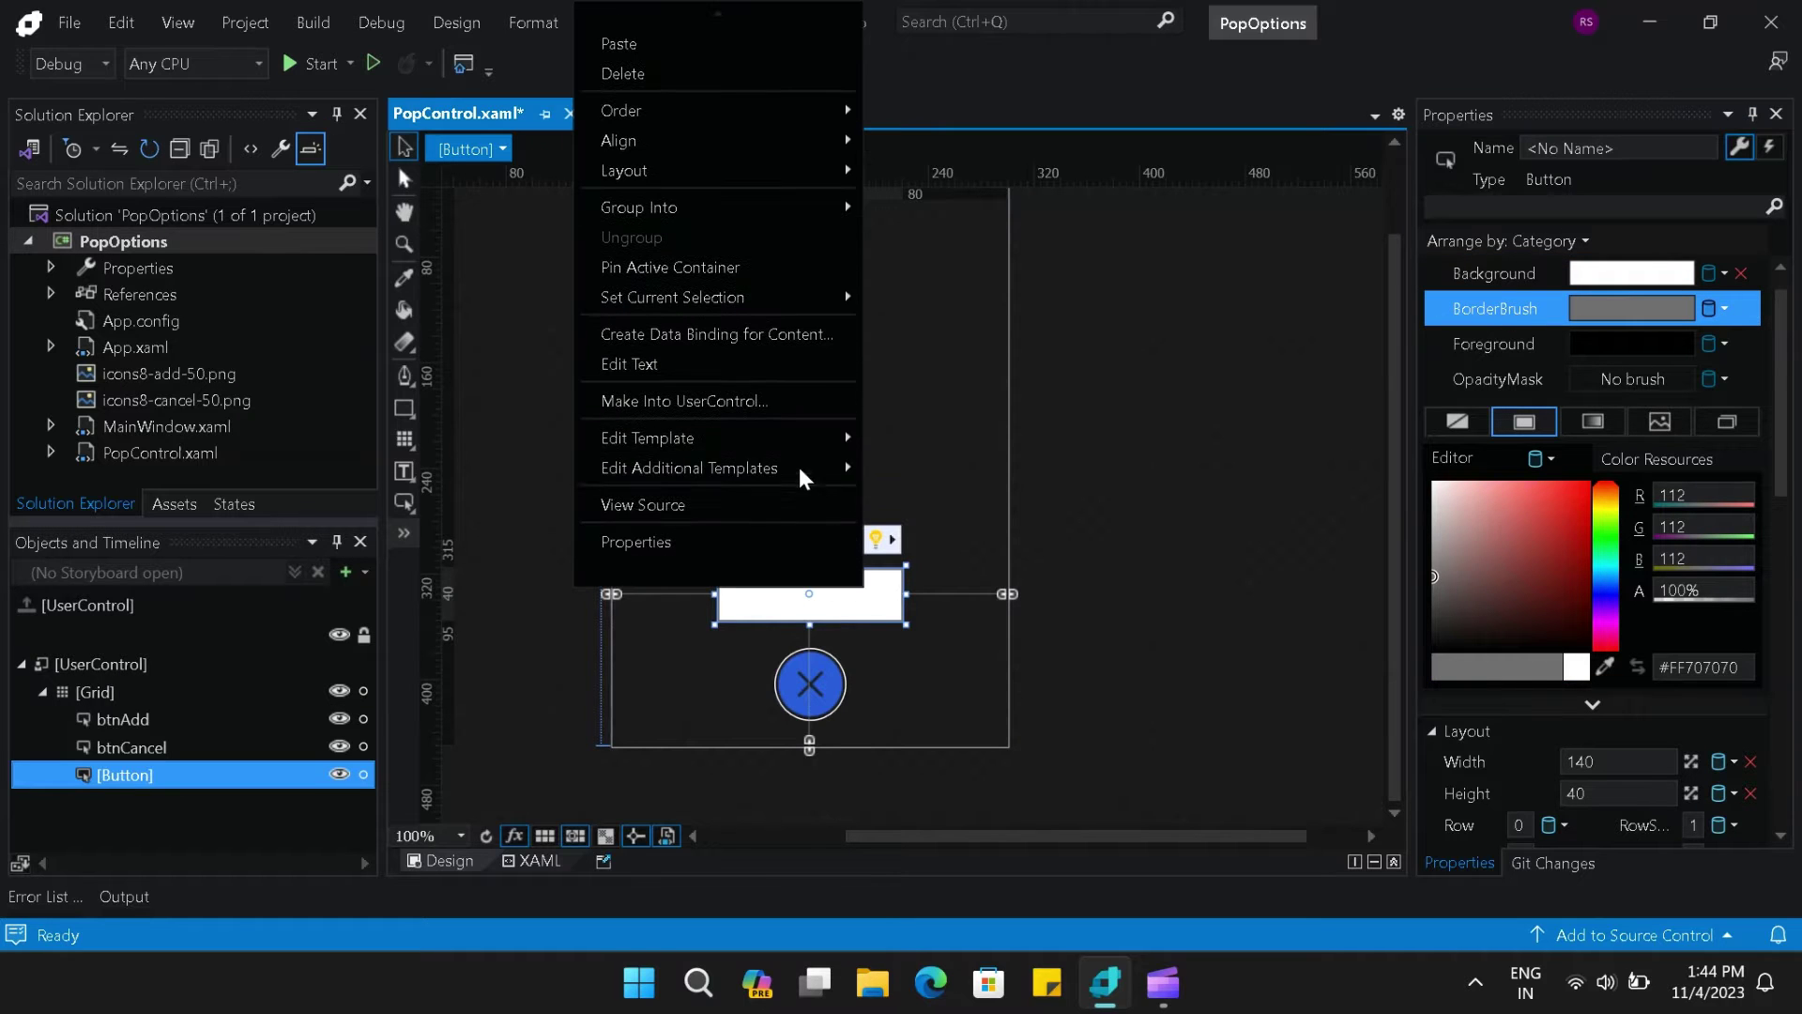
pyautogui.moveTo(798, 437)
pyautogui.click(514, 471)
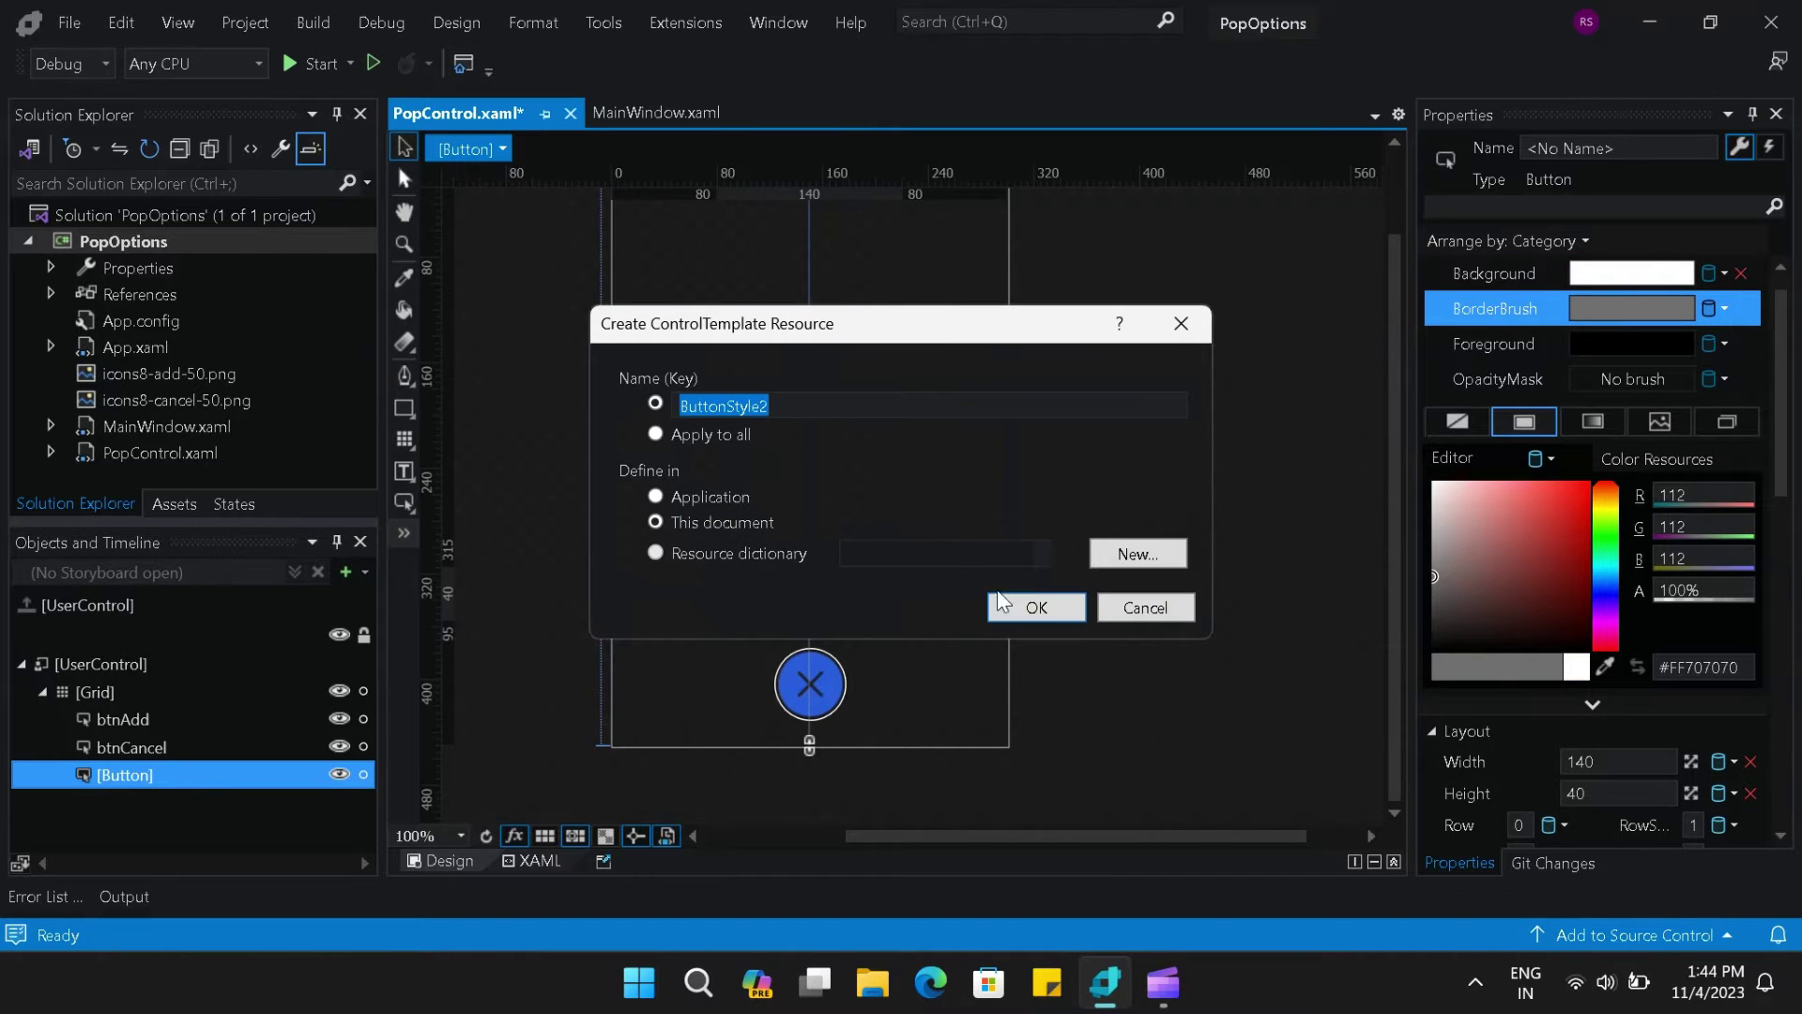
pyautogui.click(1026, 606)
pyautogui.click(223, 720)
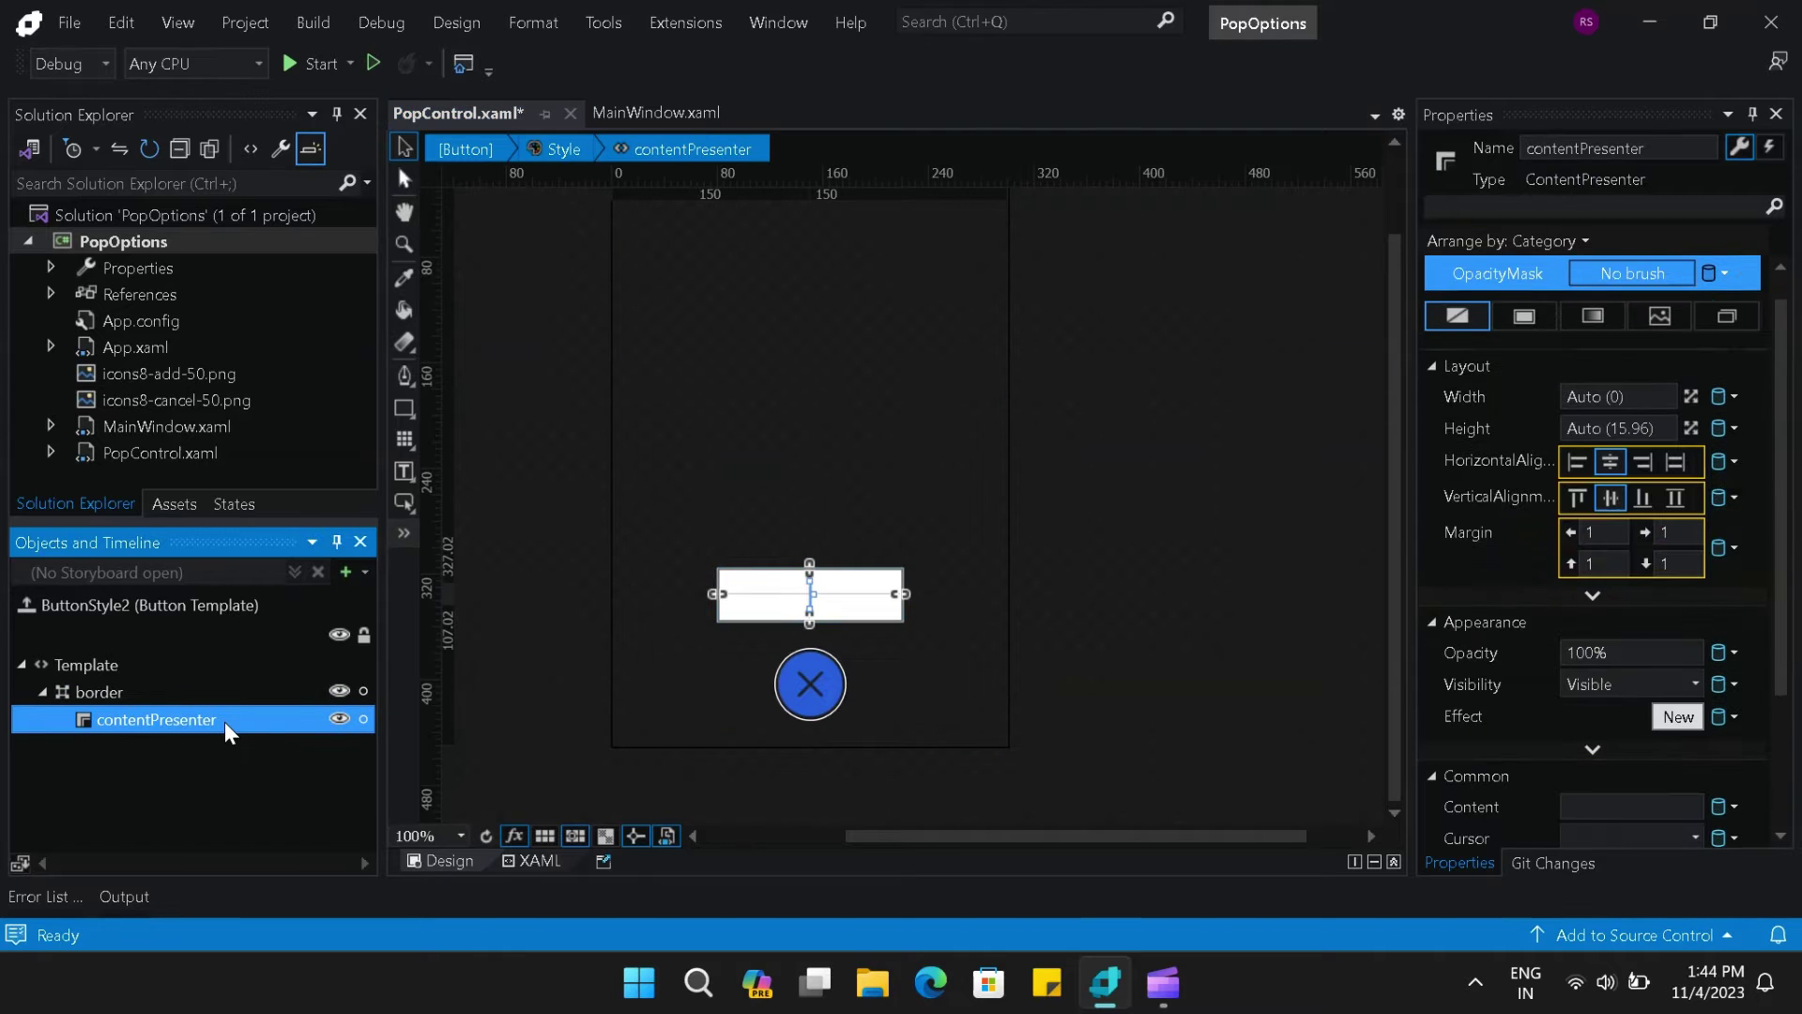
# - Set the CornerRadius of the ButtonStyle2 template's border to 20 and clear the selection
pyautogui.click(125, 696)
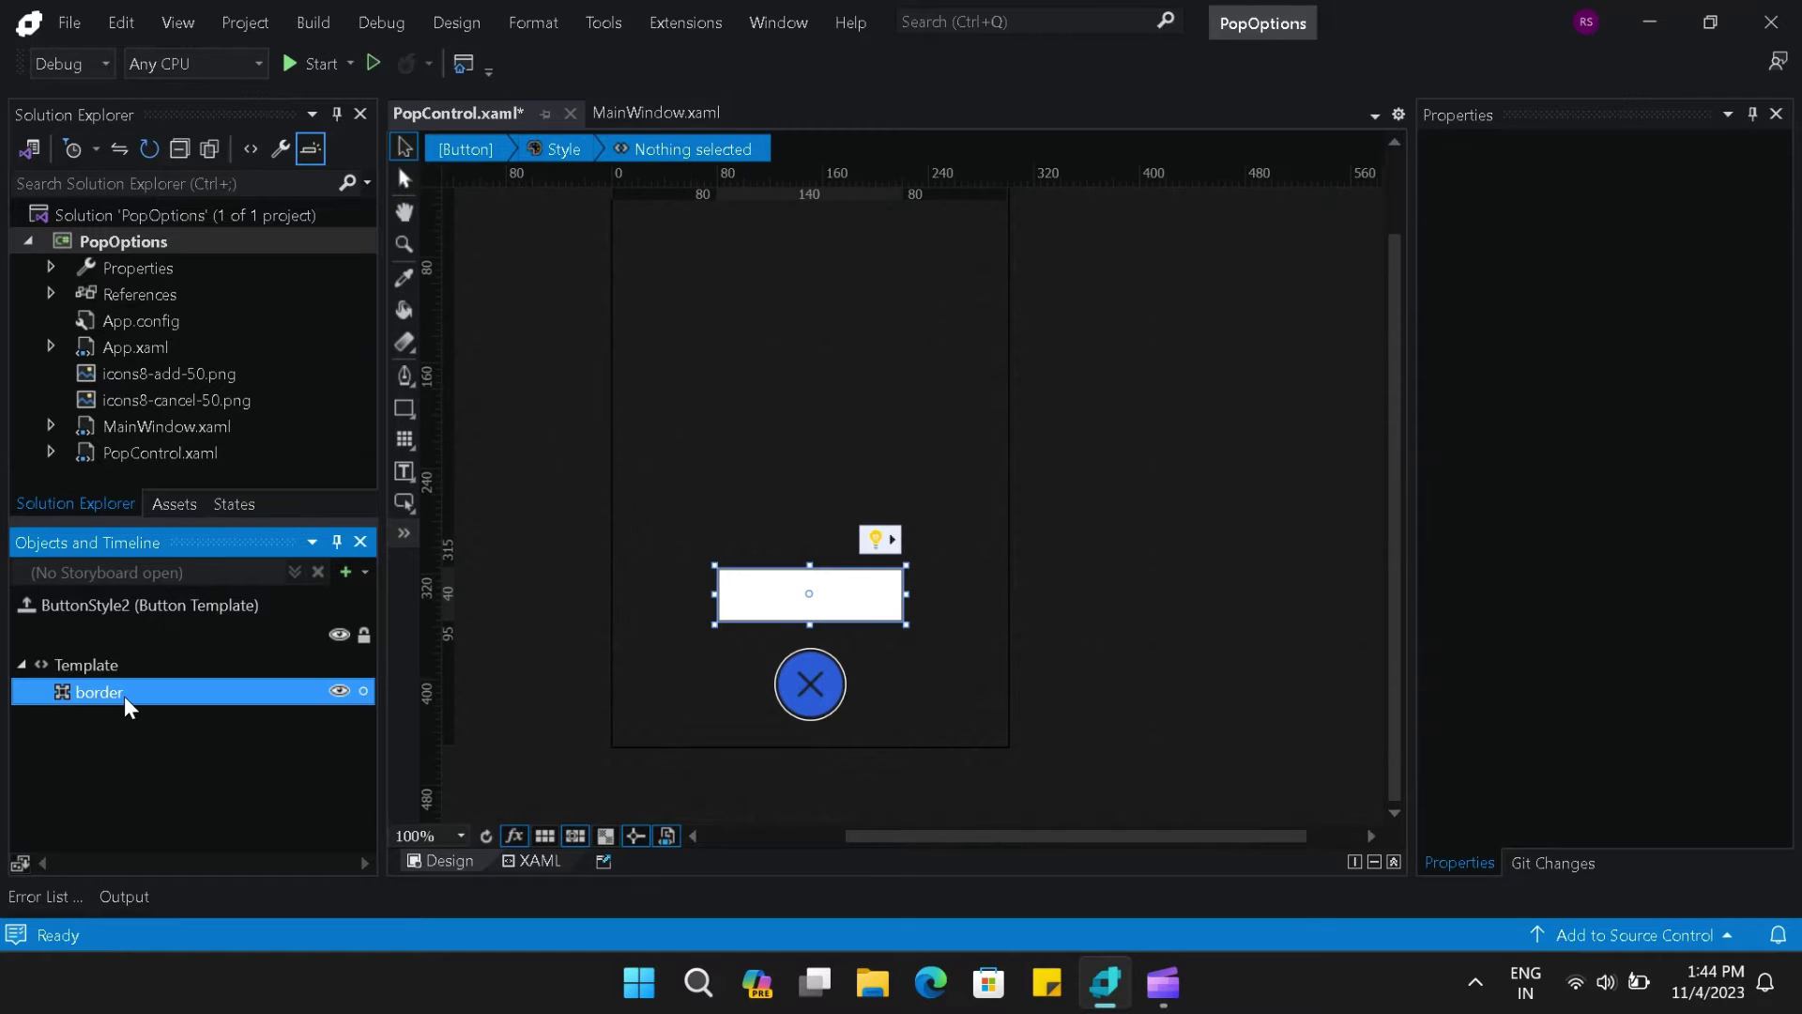
pyautogui.scroll(-3, 1788, 619)
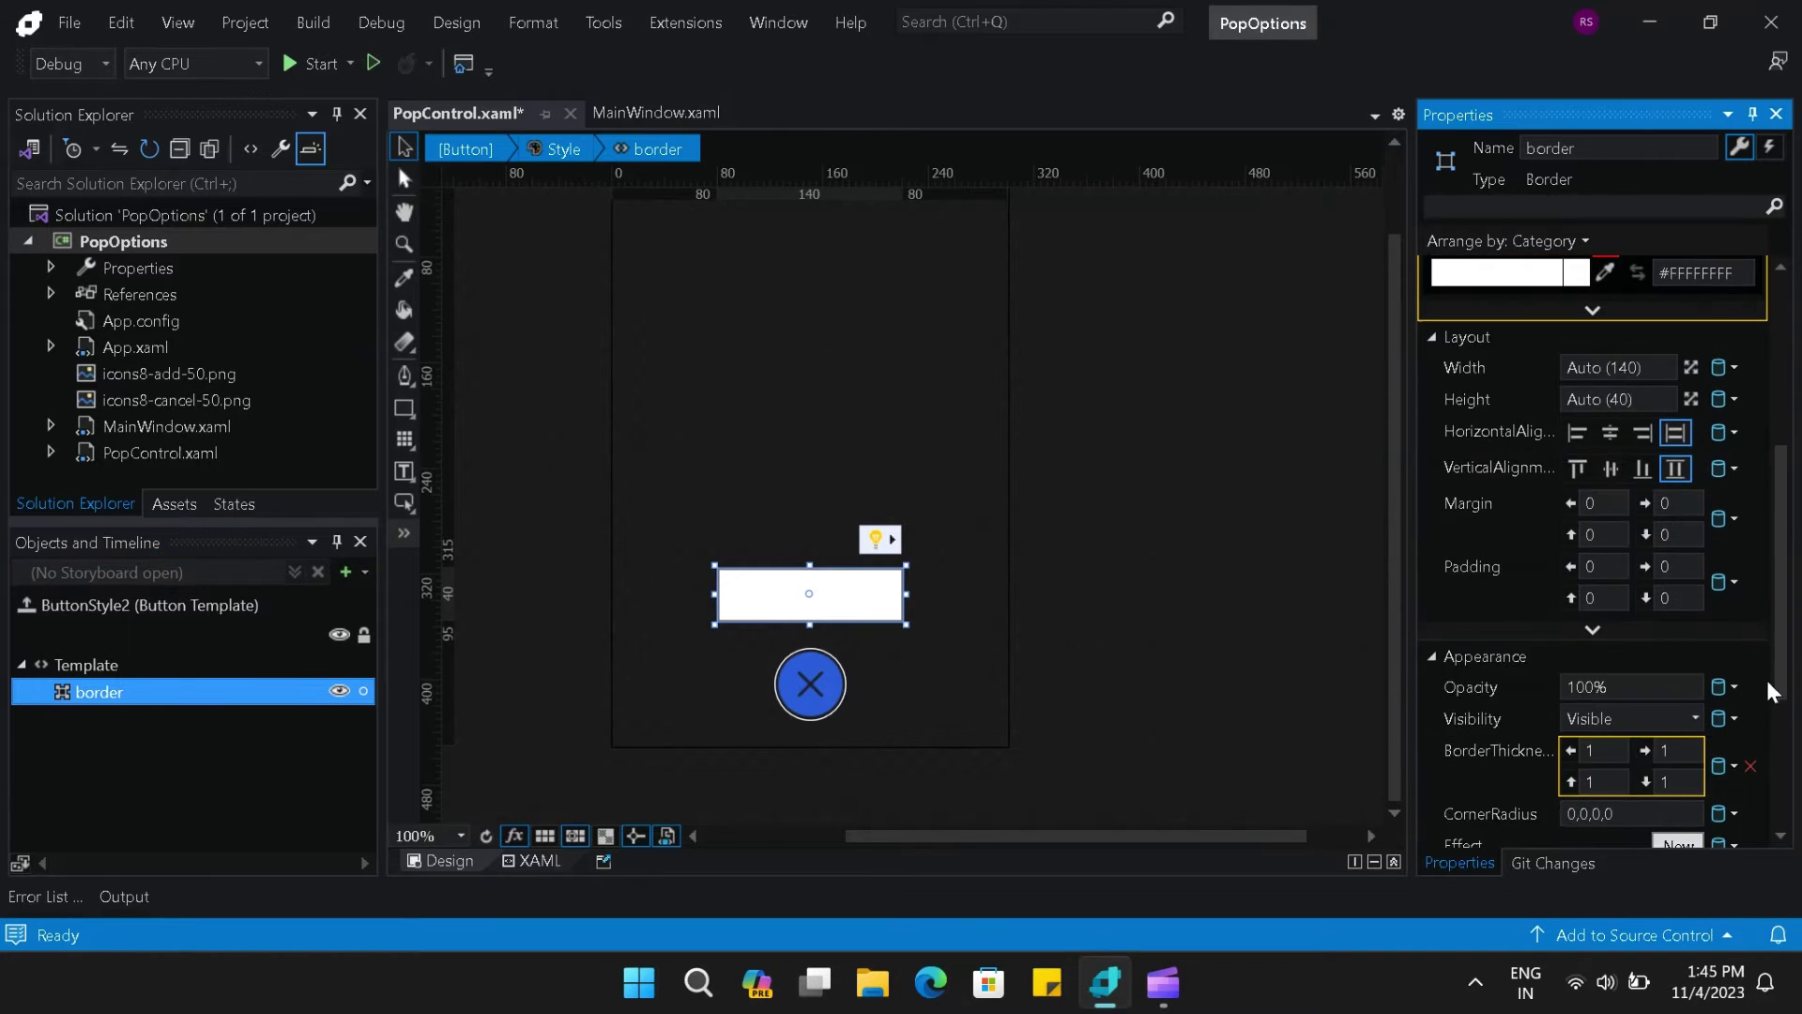
pyautogui.scroll(-3, 1770, 684)
pyautogui.click(1624, 695)
pyautogui.scroll(3, 1680, 697)
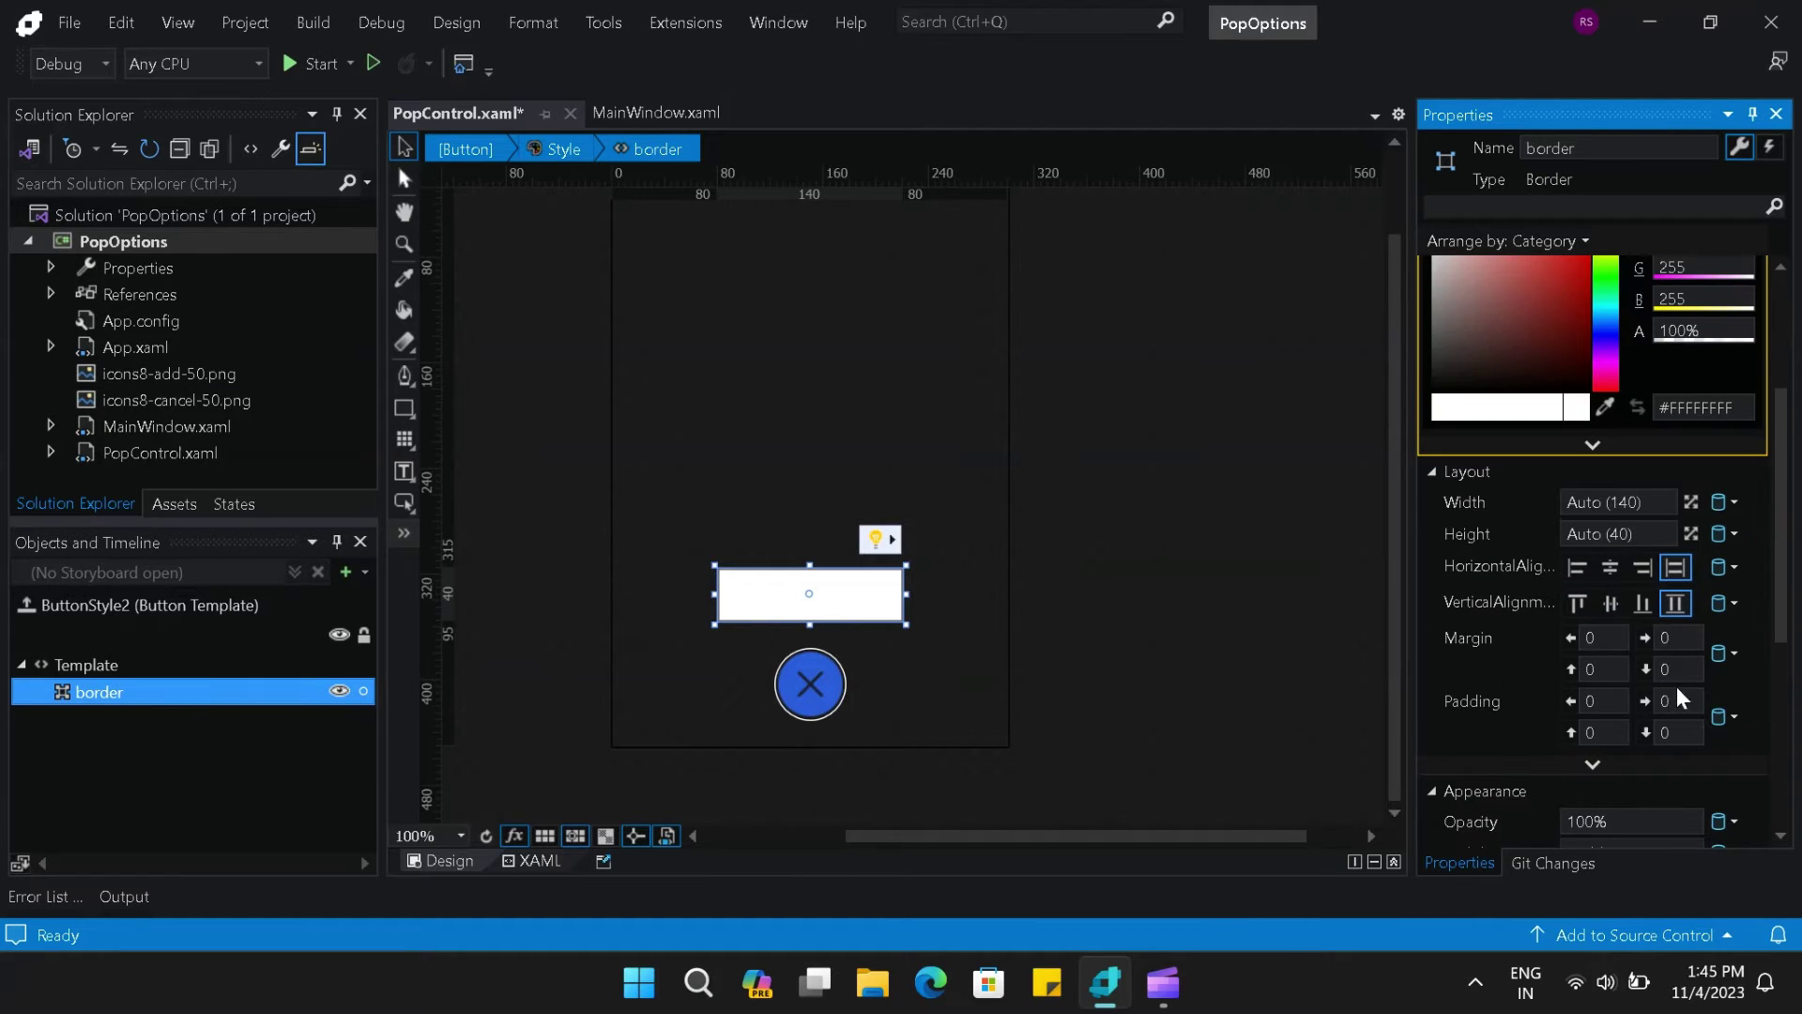
pyautogui.scroll(-3, 1594, 690)
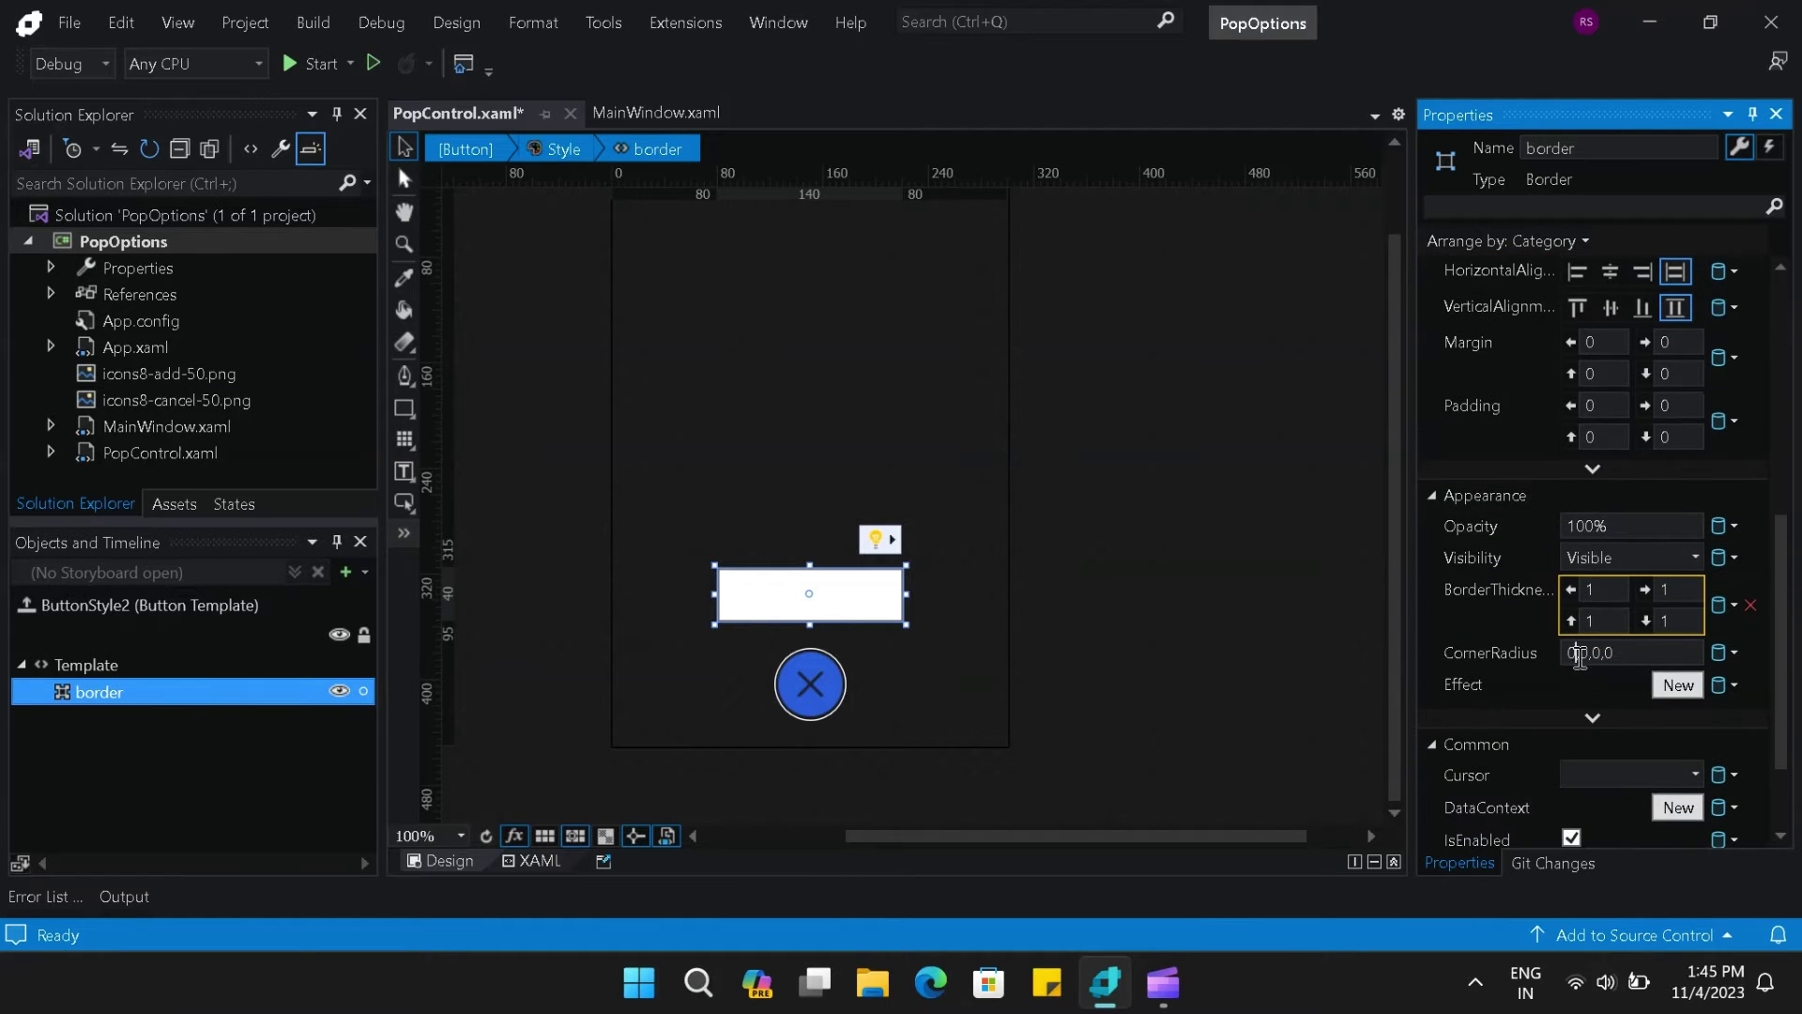
pyautogui.click(1596, 657)
pyautogui.write('10')
pyautogui.click(1667, 652)
pyautogui.write('20')
pyautogui.press('Return')
pyautogui.click(1117, 566)
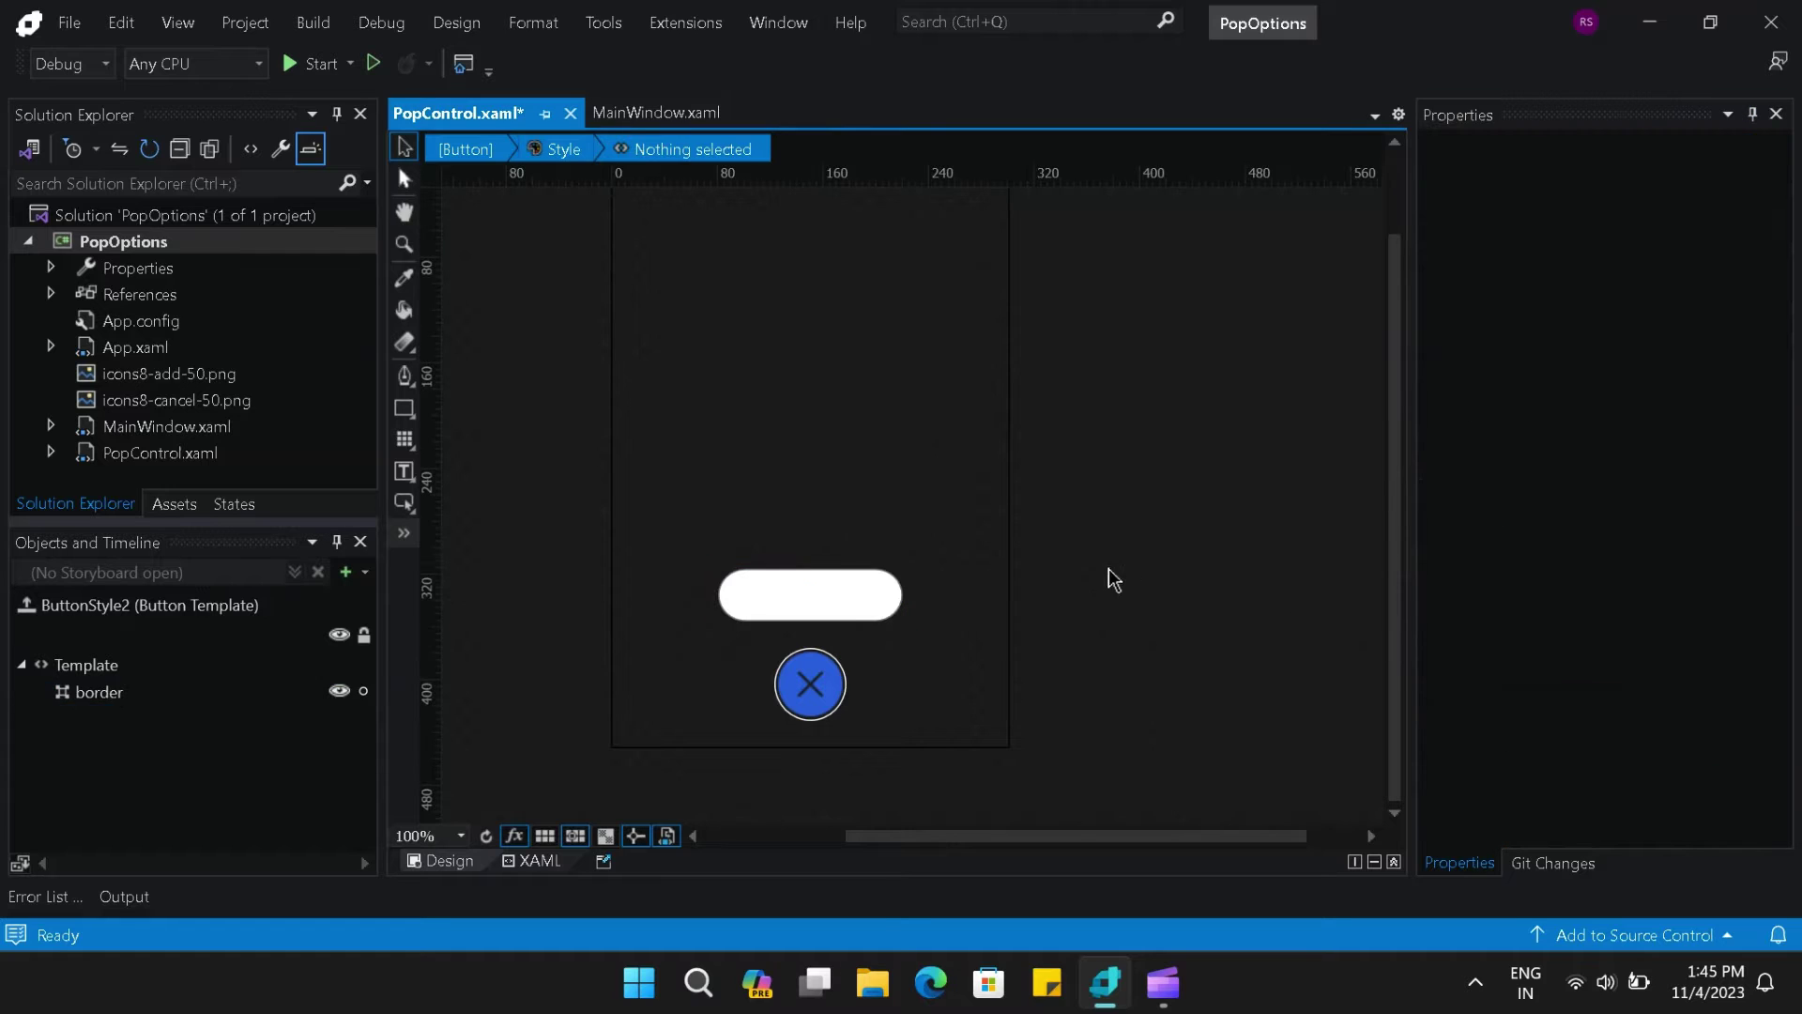
# - Insert a StackPanel inside the border of the ButtonStyle2 template
pyautogui.click(251, 691)
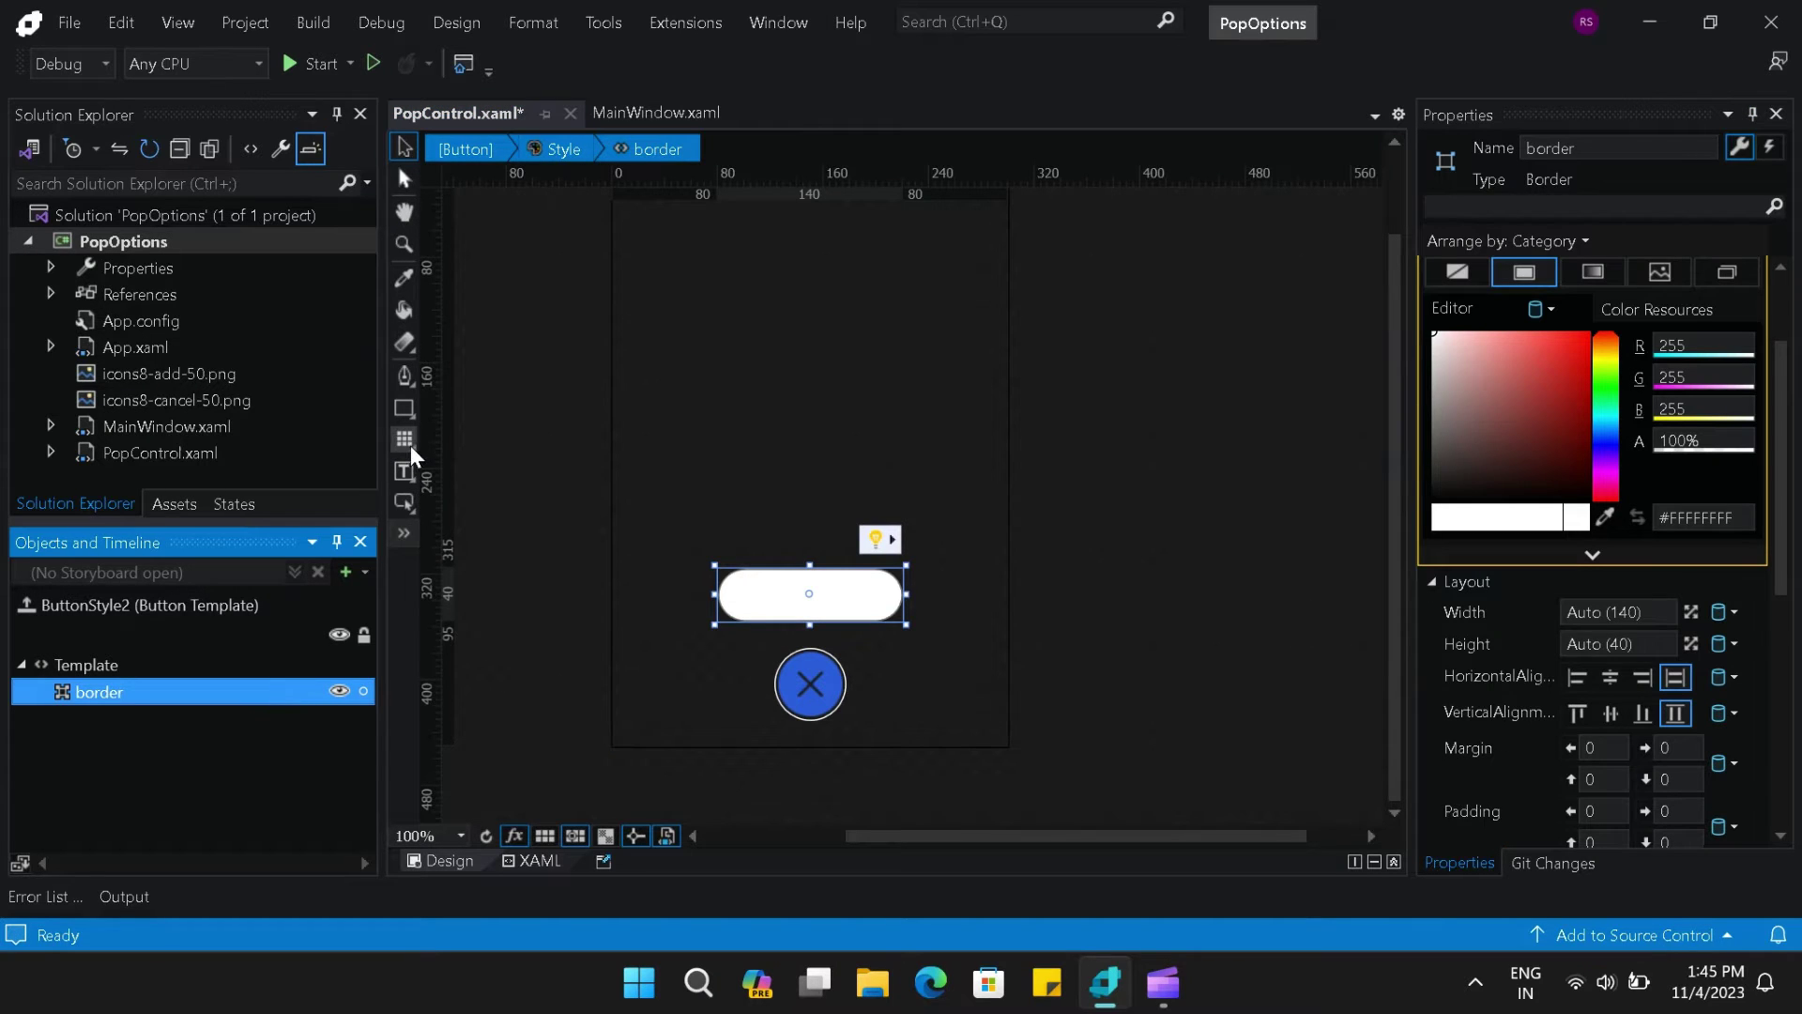
pyautogui.rightClick(404, 441)
pyautogui.click(327, 500)
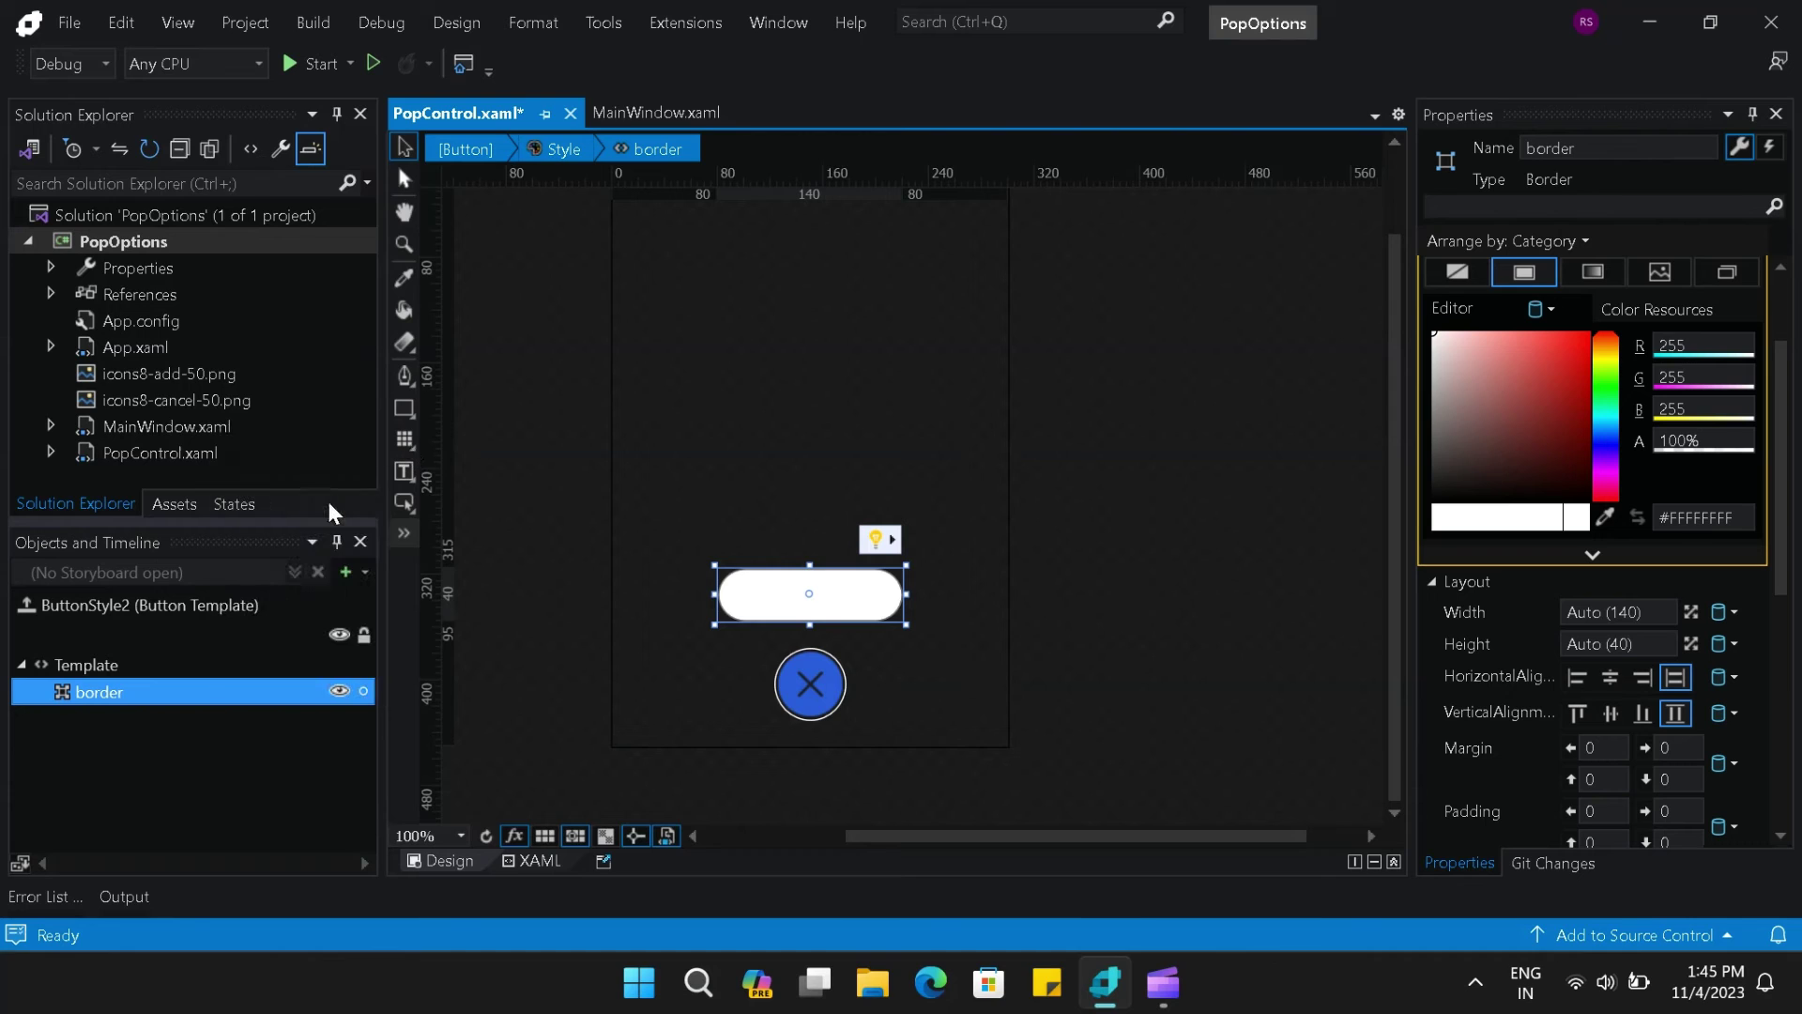
pyautogui.click(788, 597)
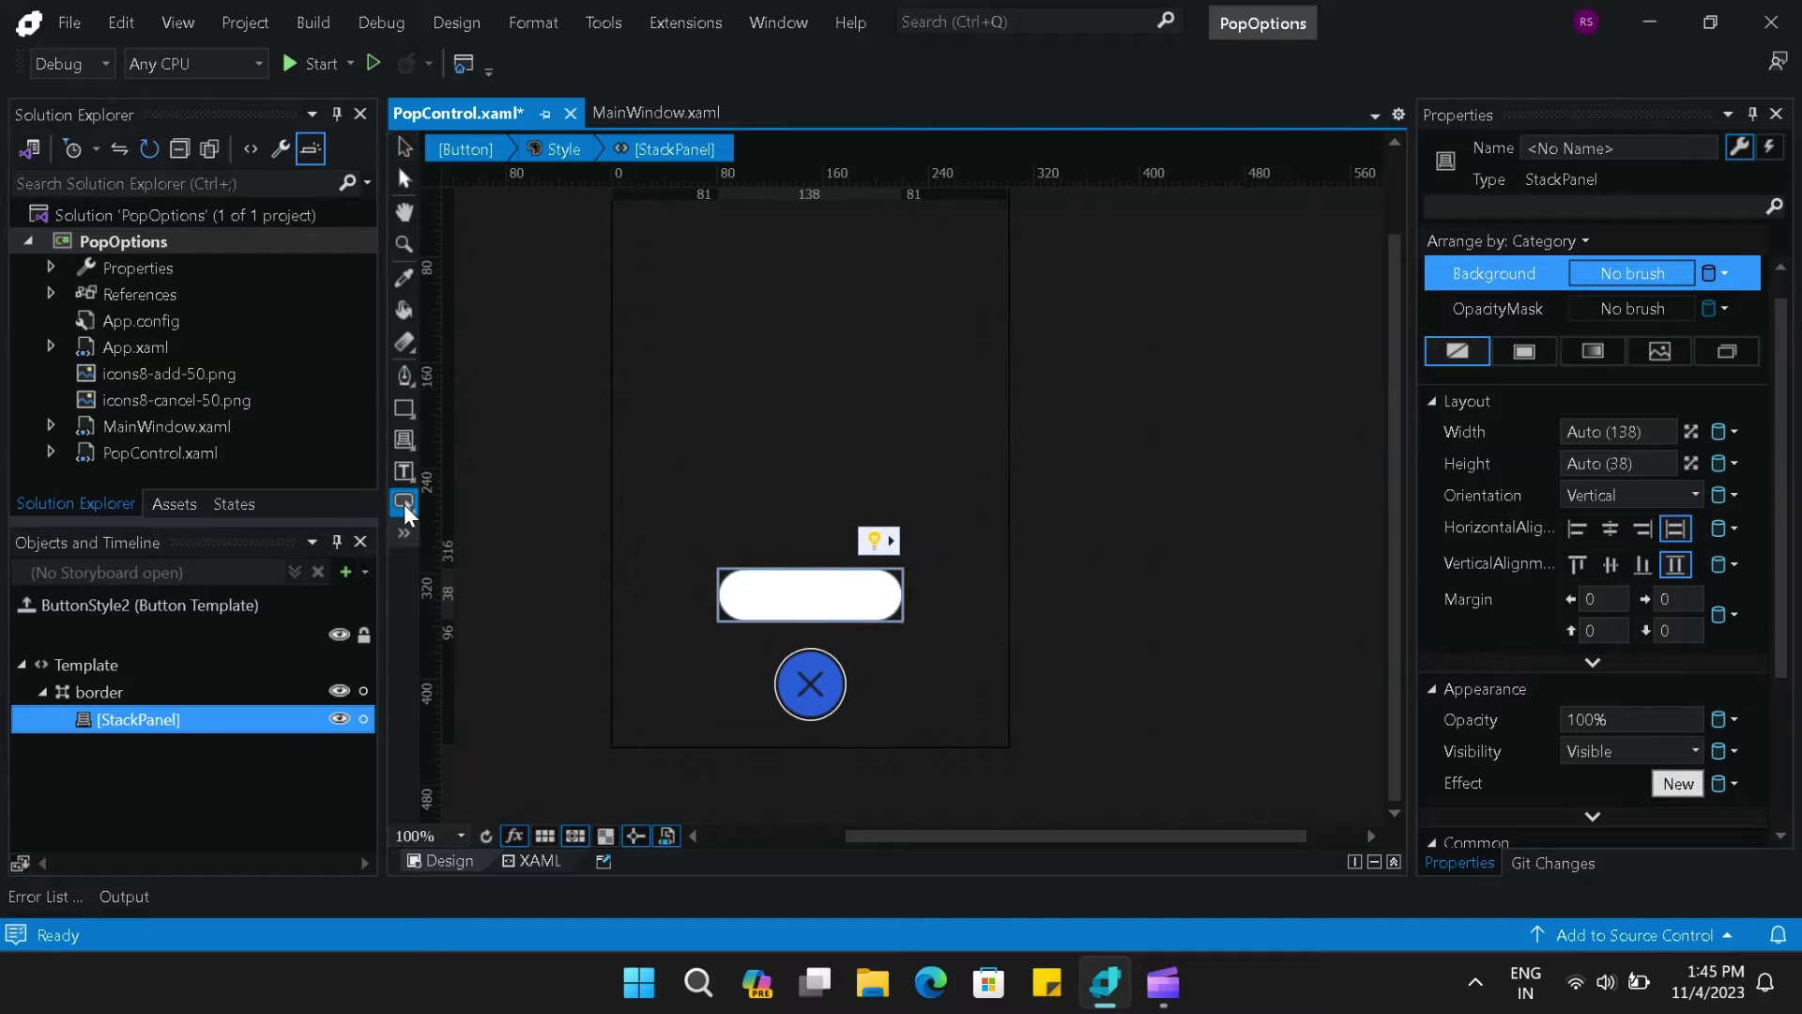
# - Add a button inside the StackPanel and set its width and height to 30
pyautogui.doubleClick(404, 503)
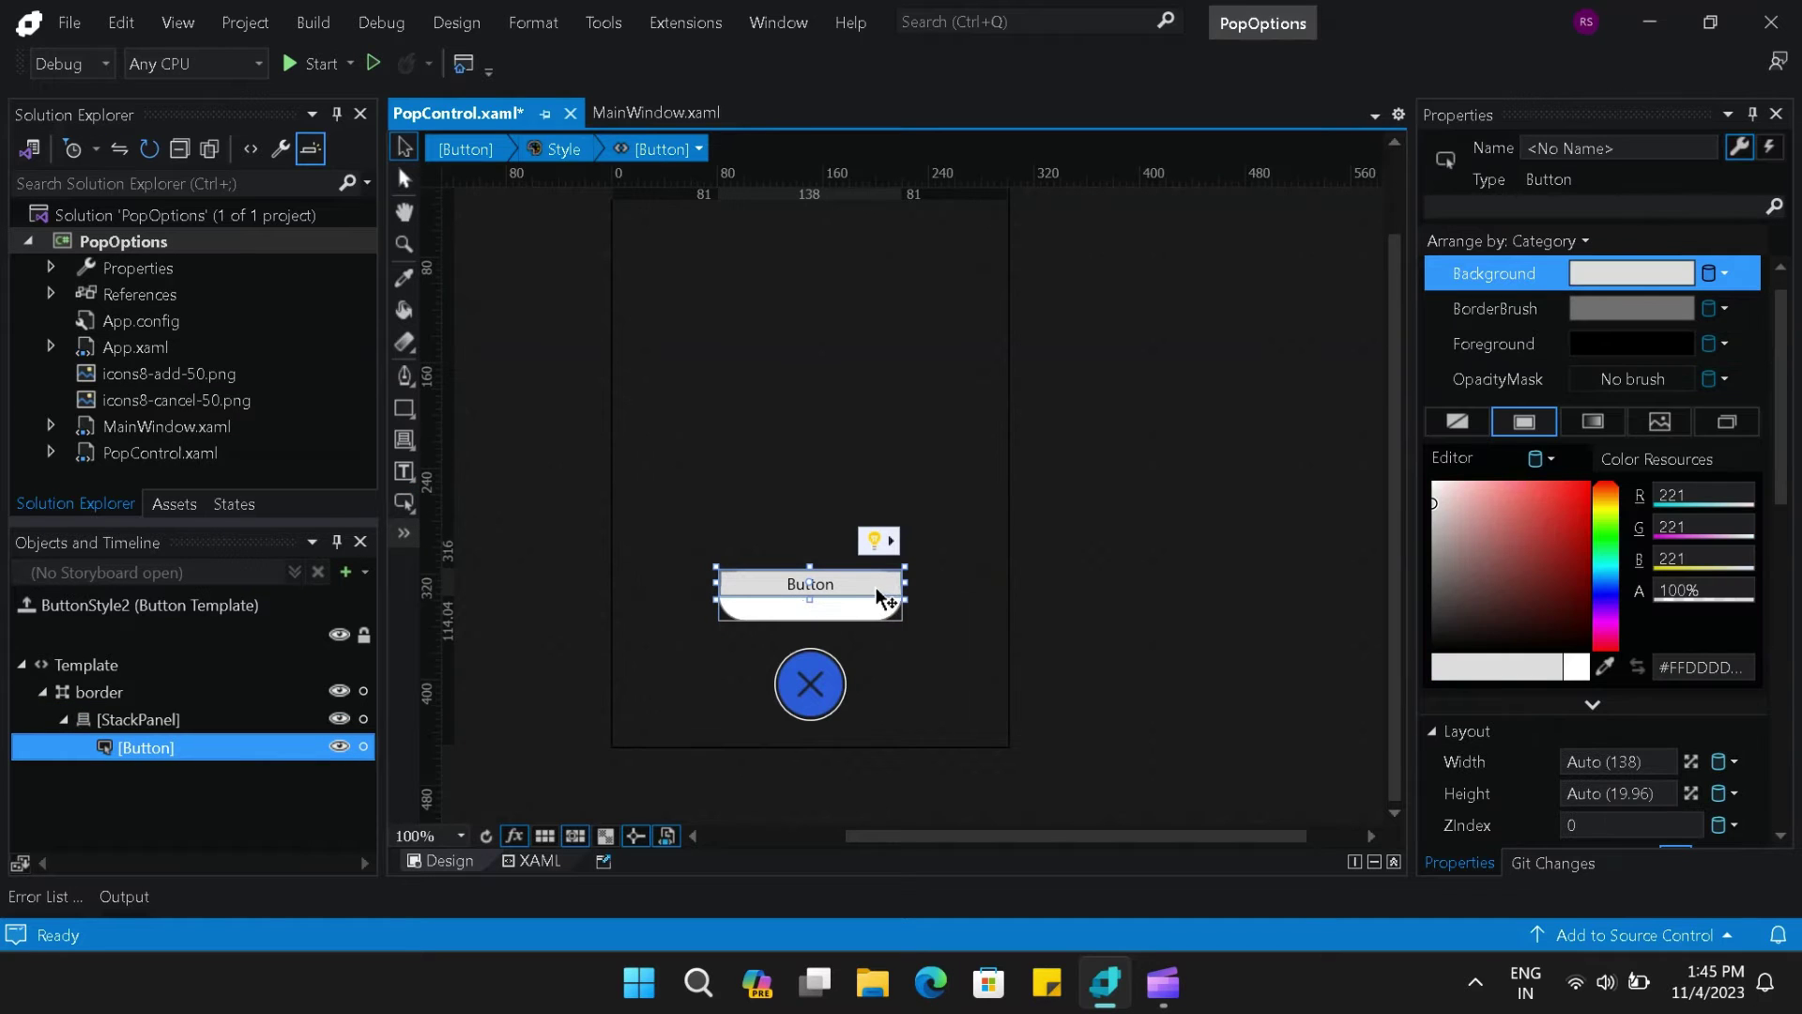
pyautogui.click(1650, 765)
pyautogui.write('3')
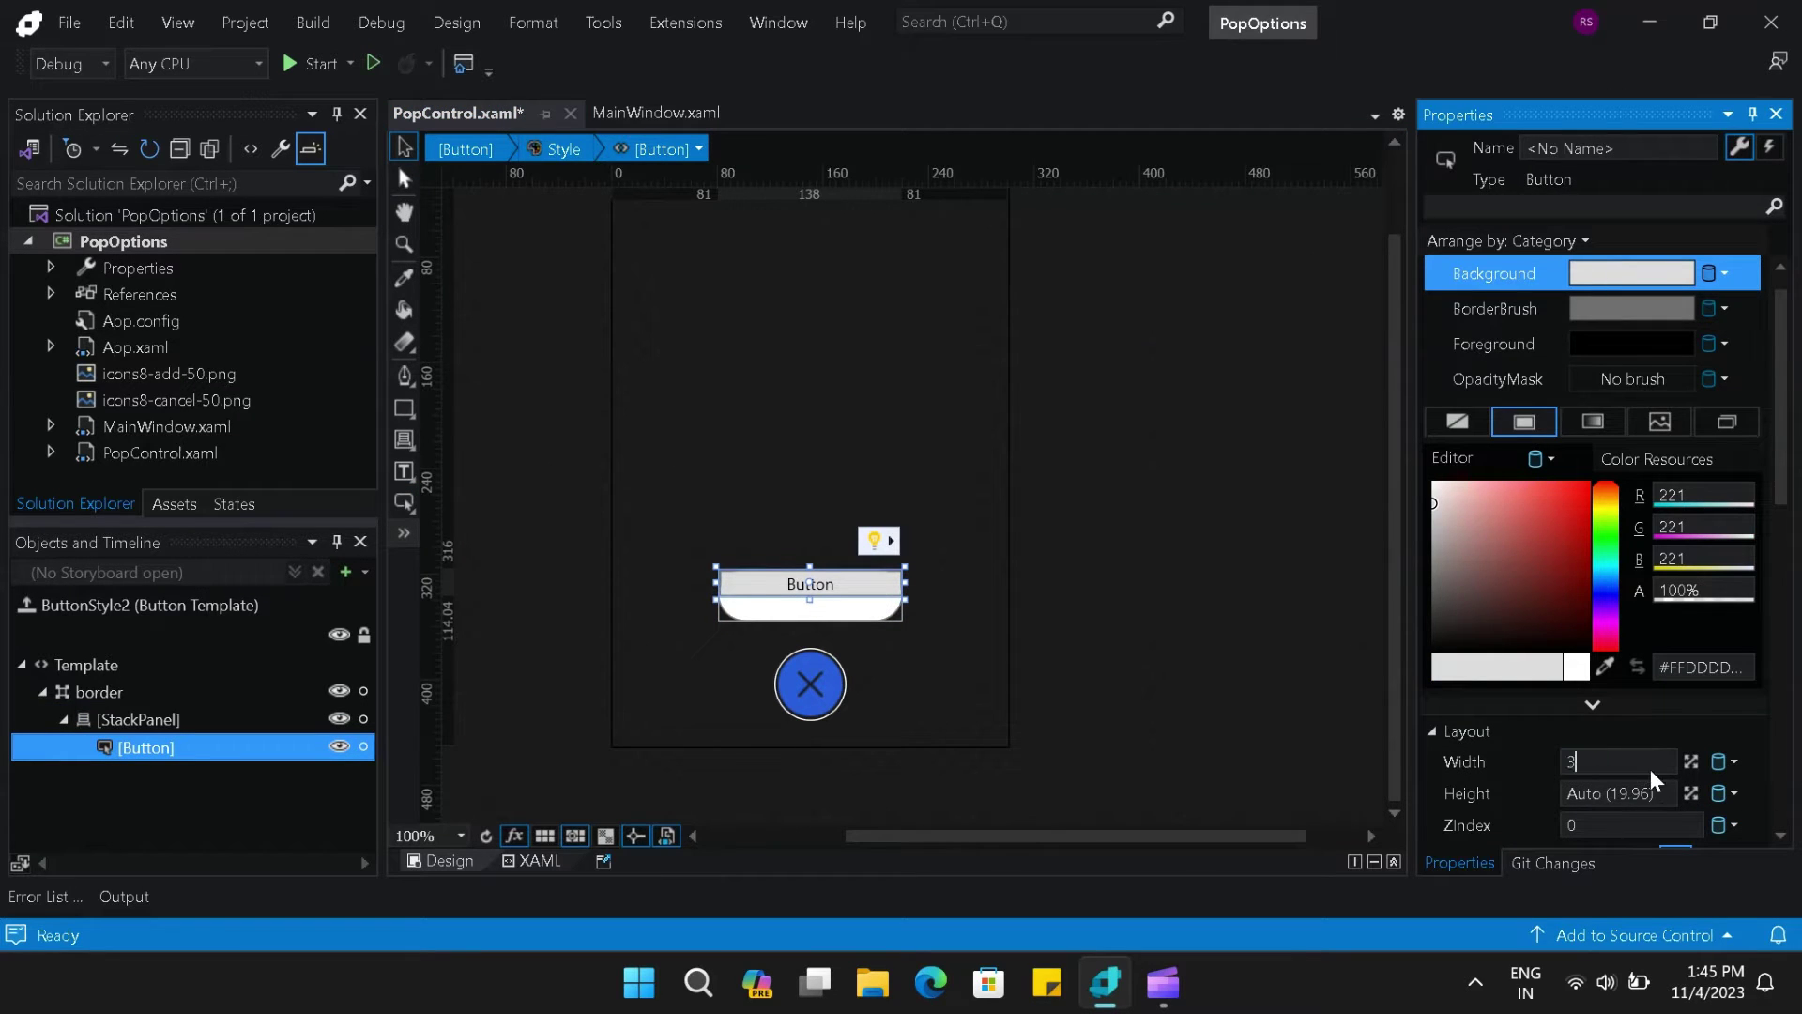
pyautogui.write('0')
pyautogui.click(1664, 798)
pyautogui.write('30')
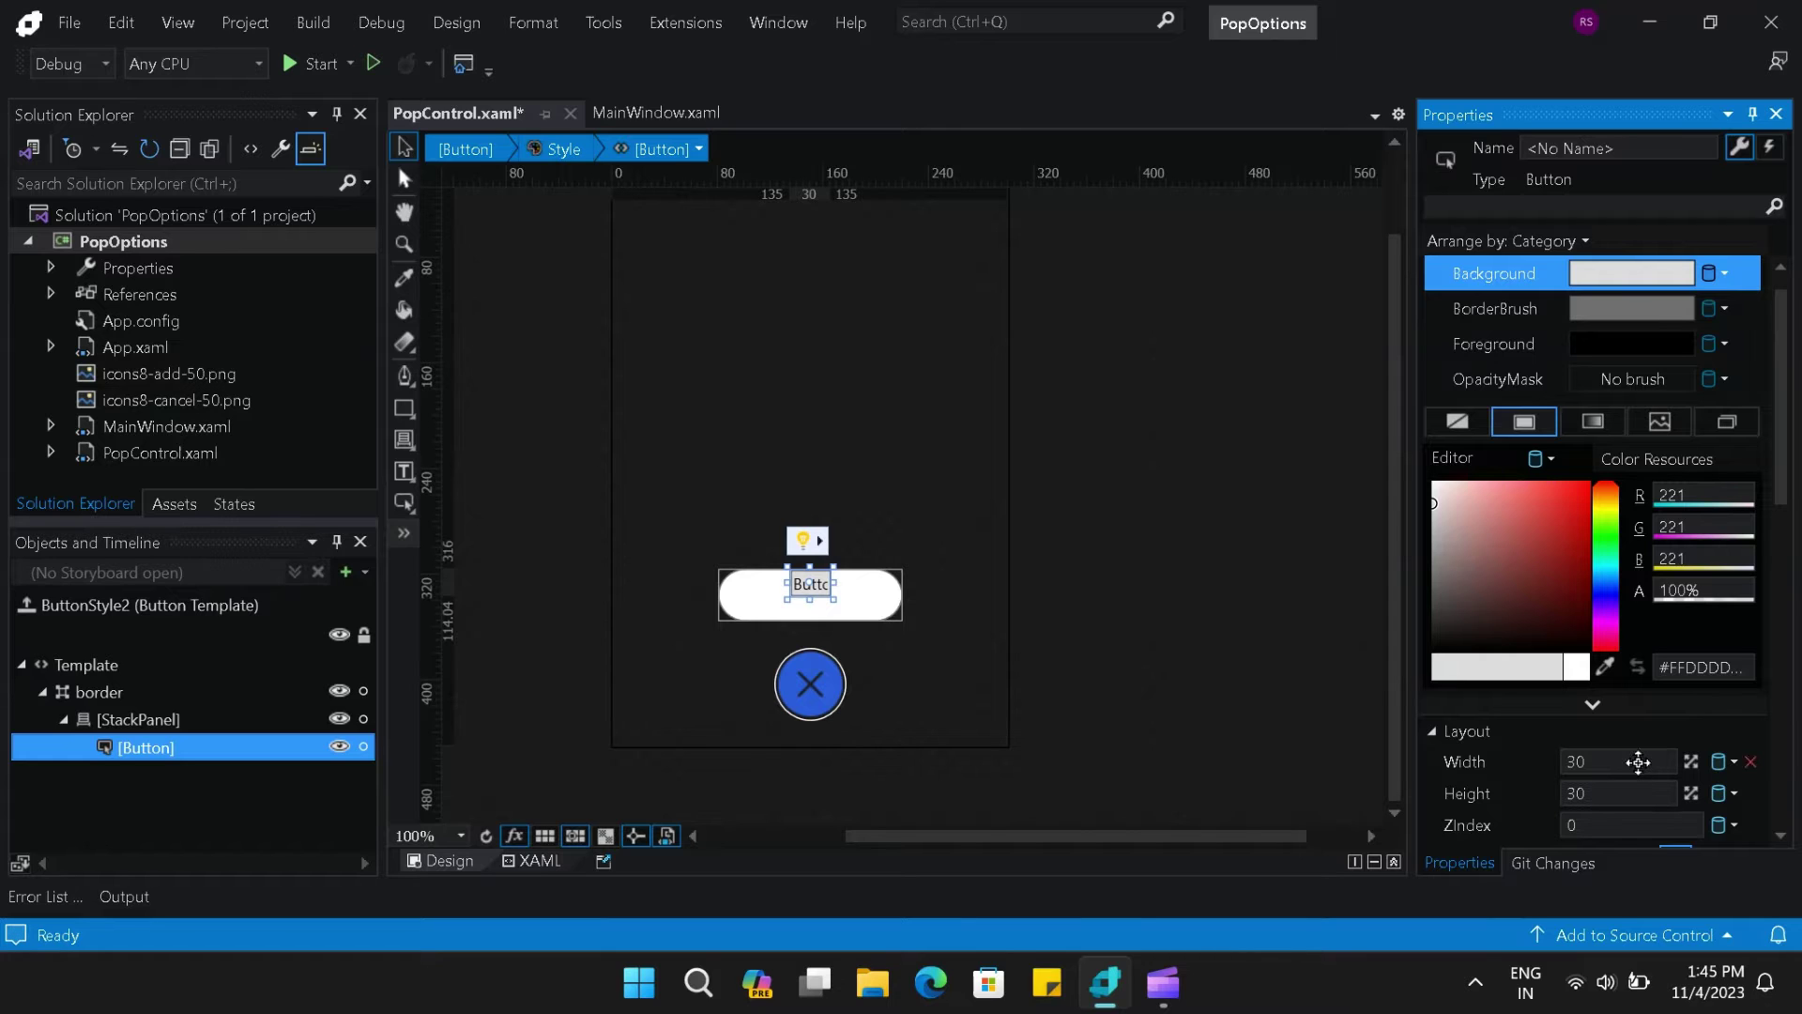
pyautogui.click(1640, 762)
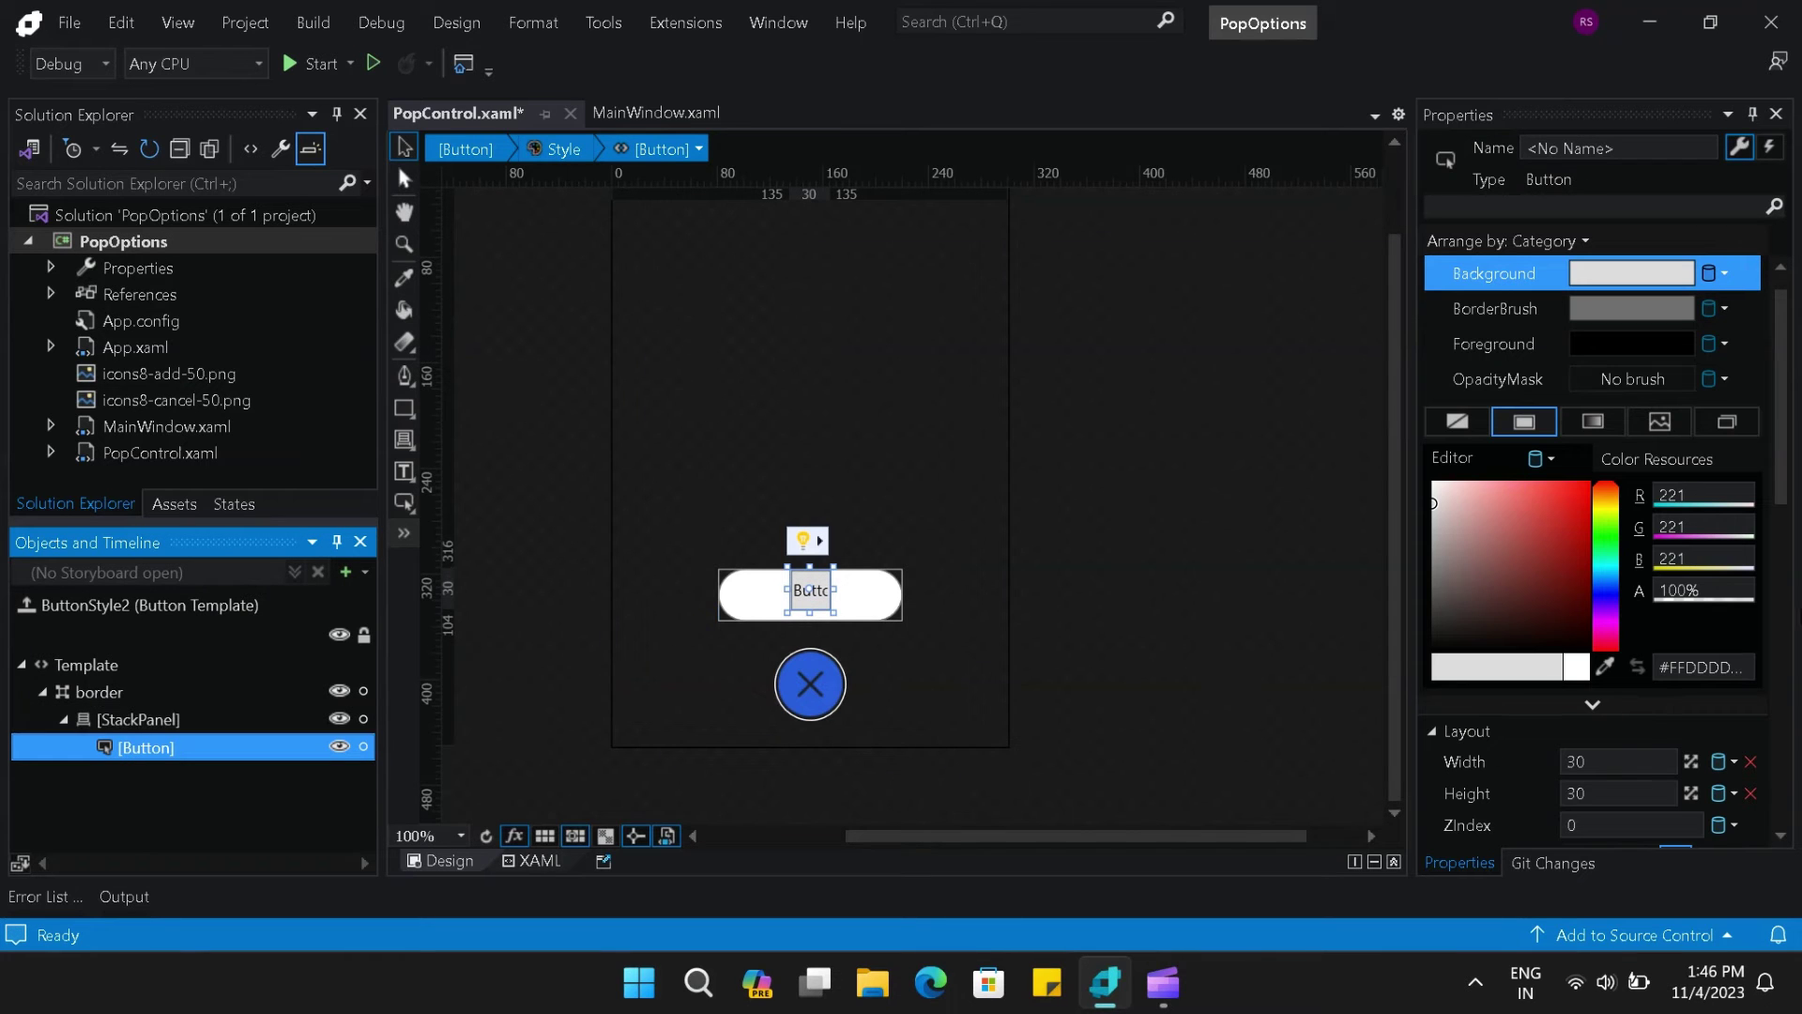
# - Set the inner button's HorizontalAlignment to Left and clear the selection
pyautogui.moveTo(1786, 493); pyautogui.dragTo(1786, 605)
pyautogui.scroll(-2, 1637, 528)
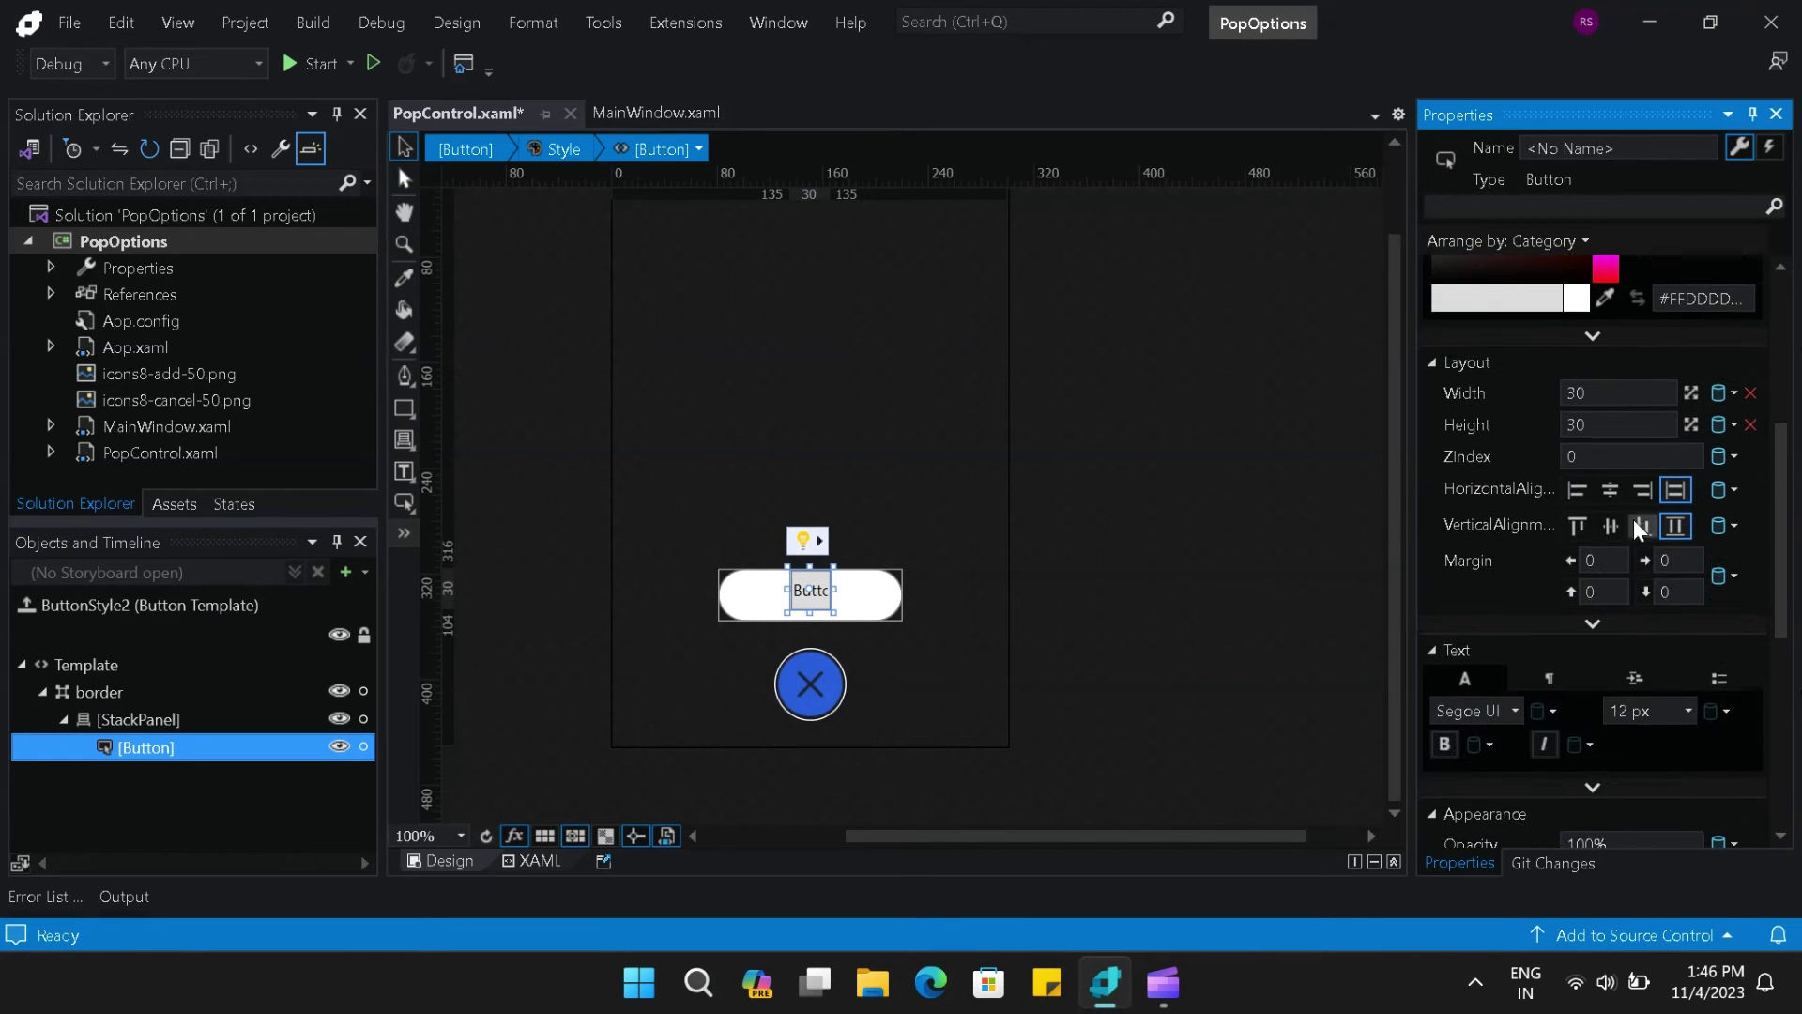
pyautogui.click(1576, 488)
pyautogui.click(1593, 591)
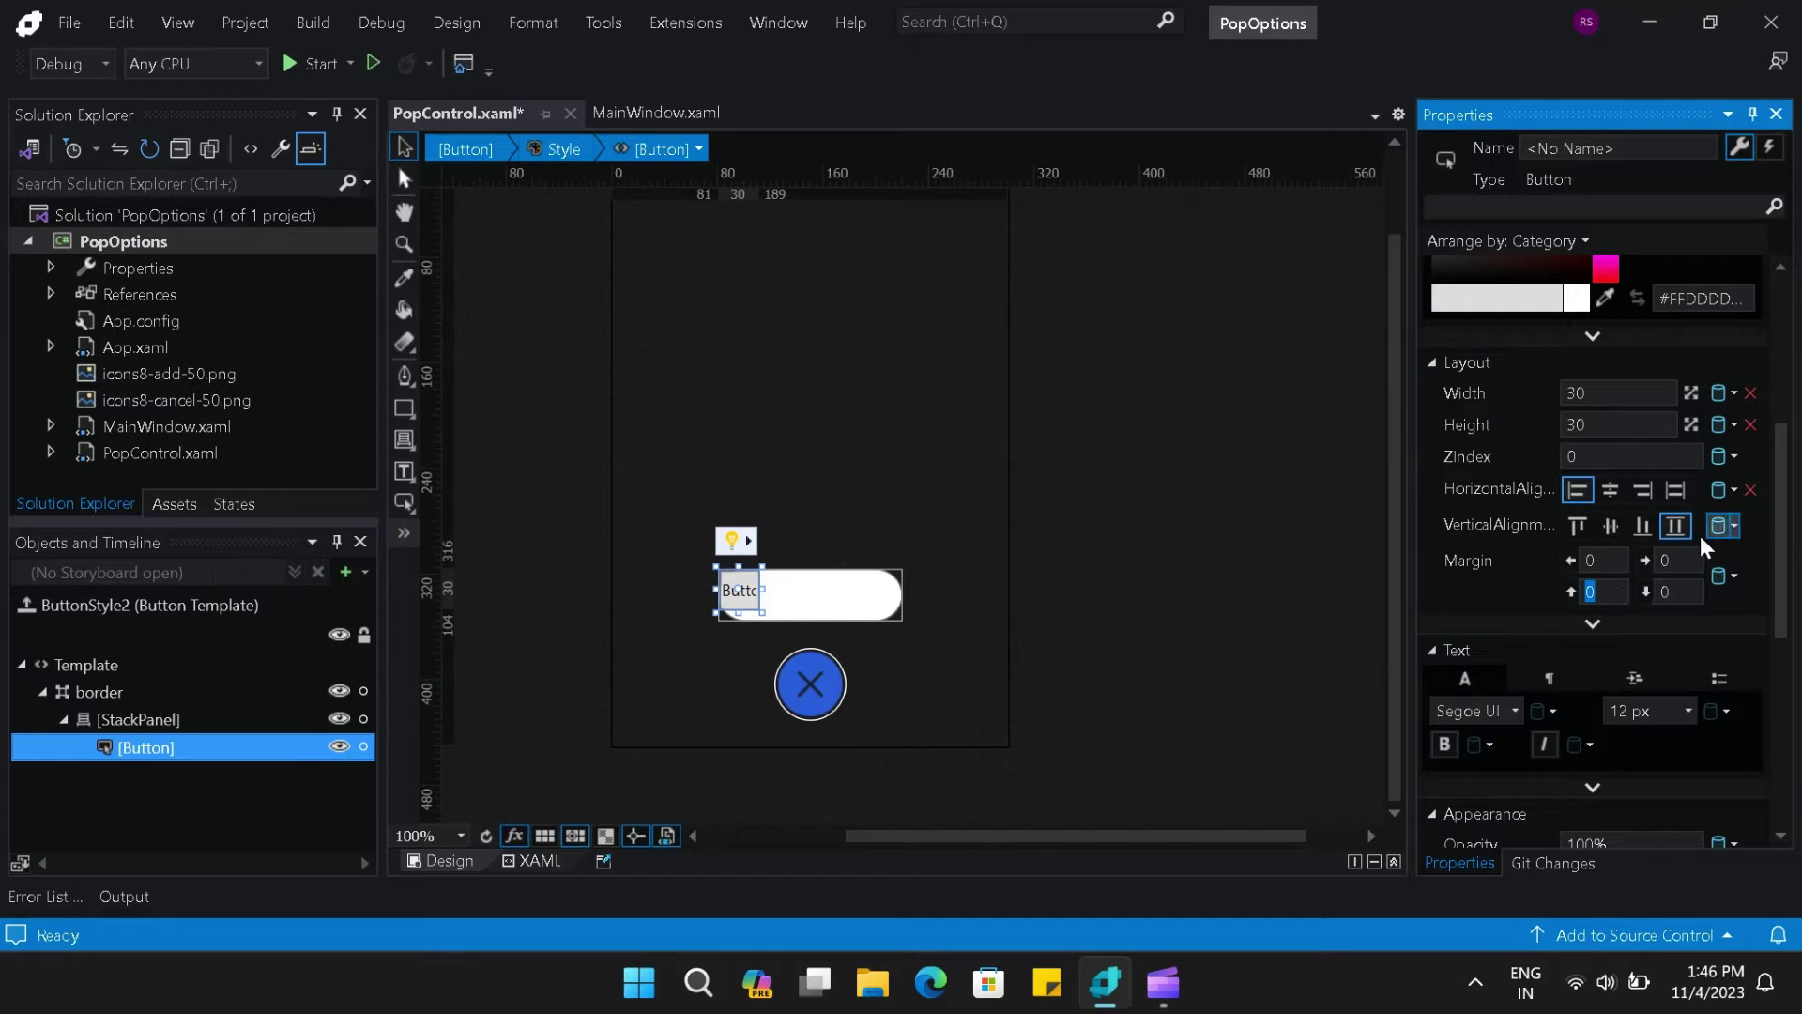
pyautogui.click(1117, 598)
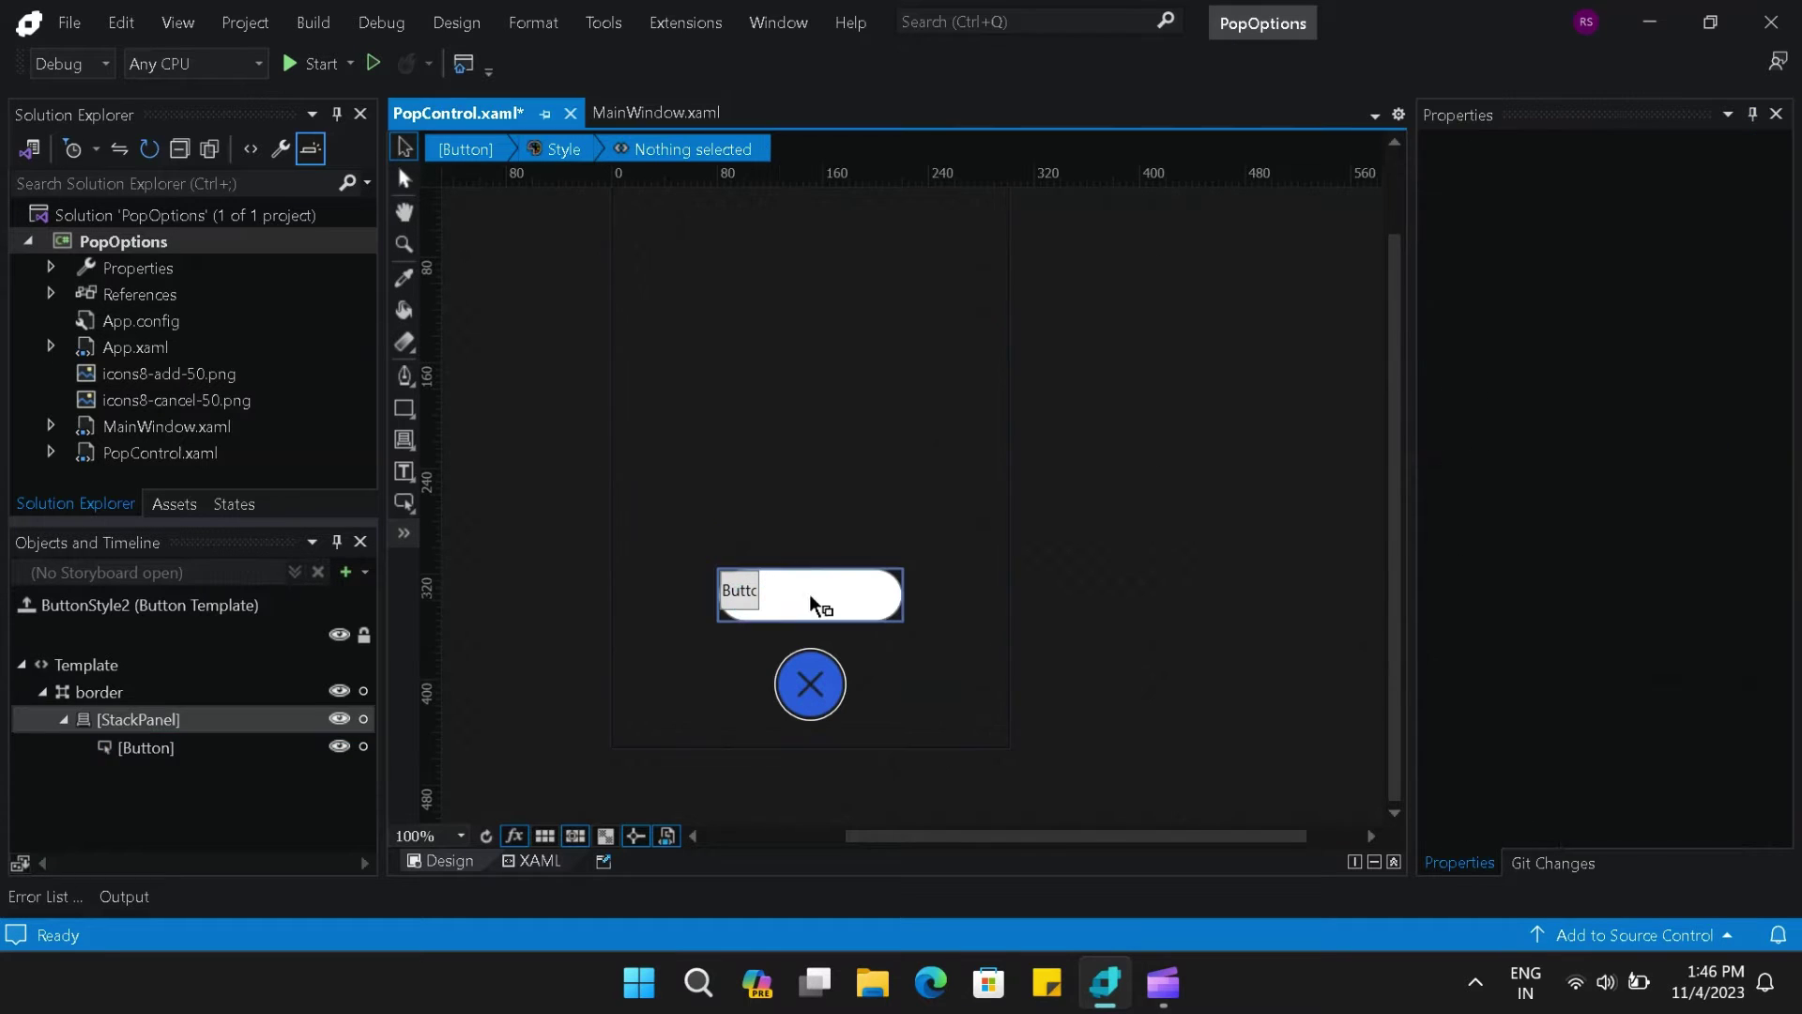
# - Create an editable template copy for the inner button as ButtonStyle3 in this document and delete its contentPresenter
pyautogui.click(739, 594)
pyautogui.rightClick(742, 599)
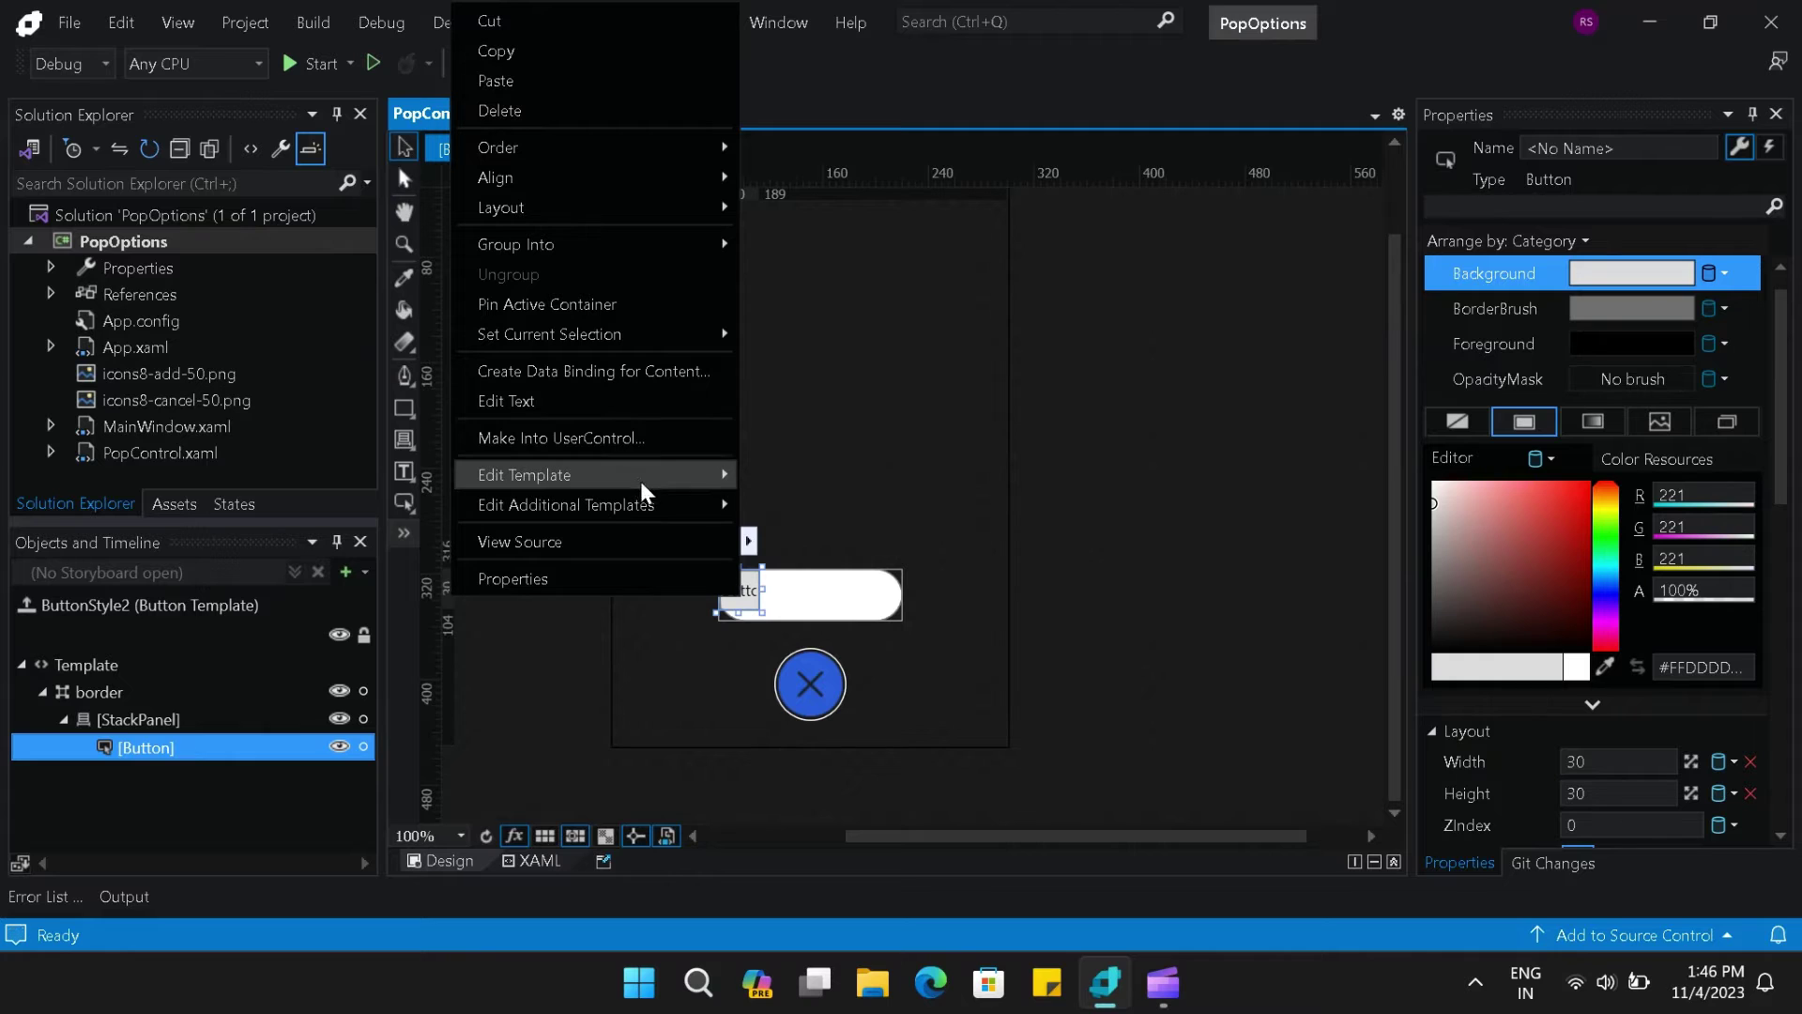
pyautogui.moveTo(640, 477)
pyautogui.click(375, 510)
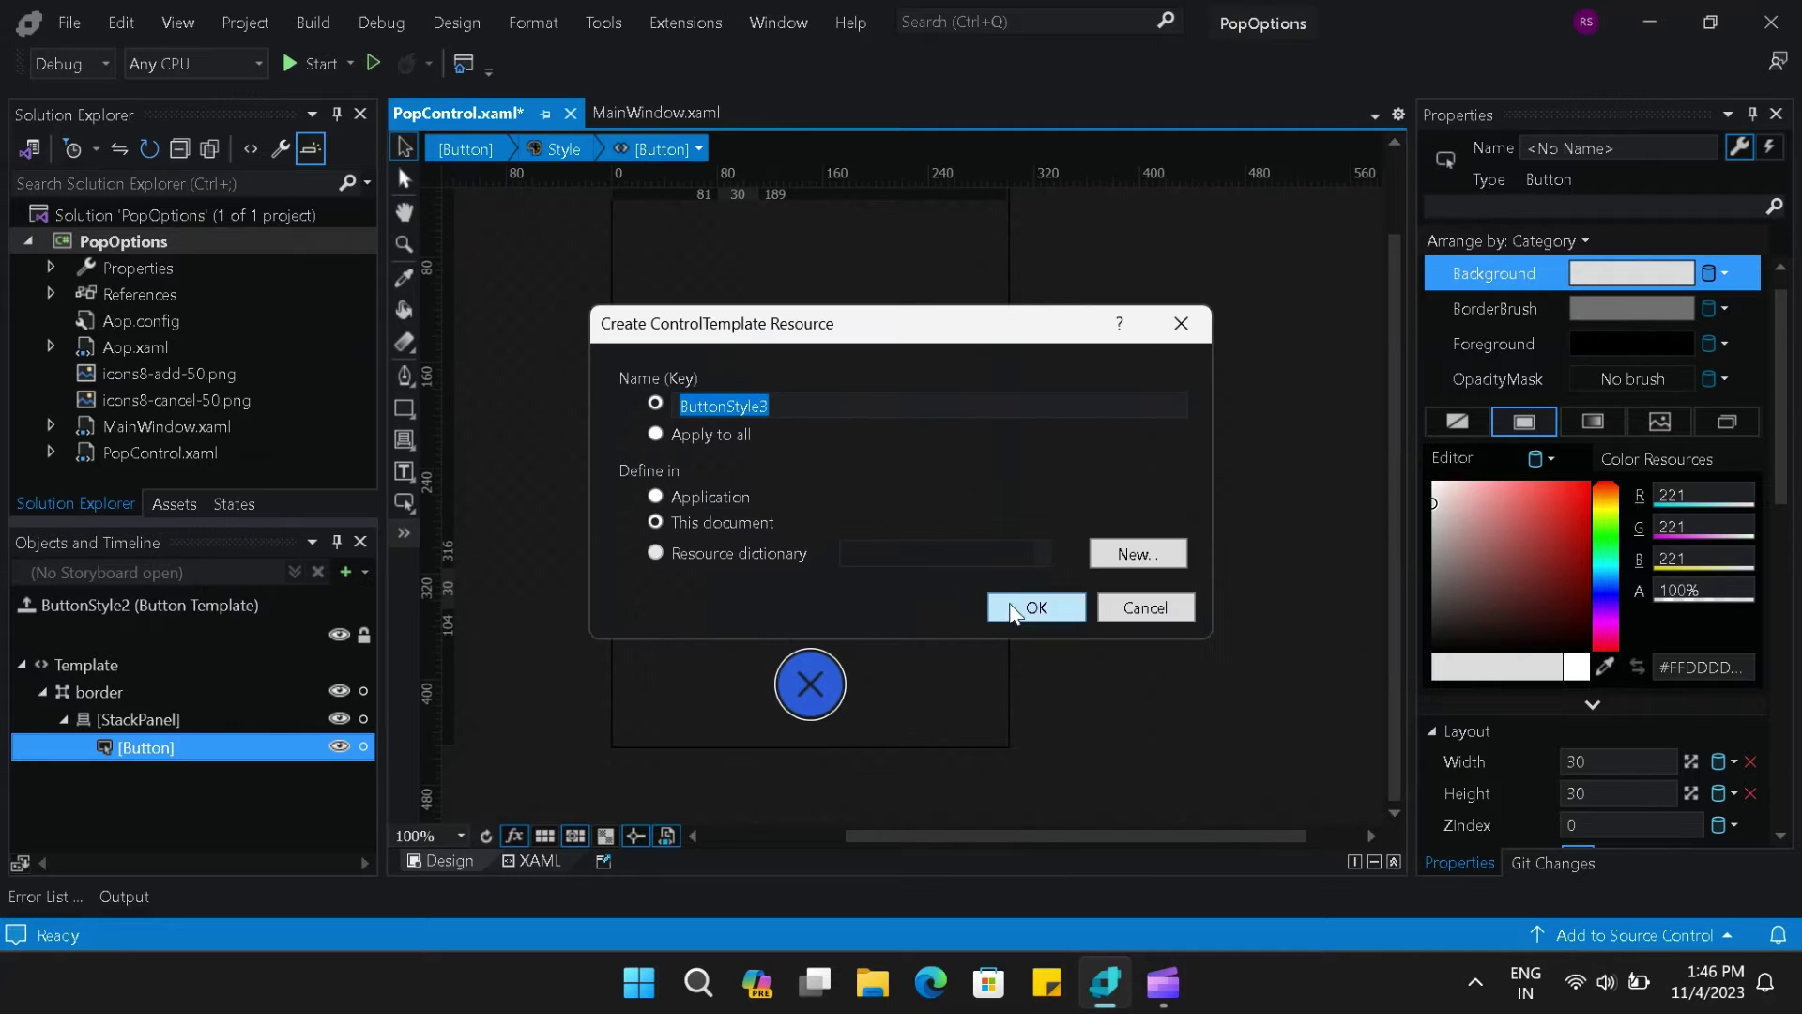
pyautogui.click(1036, 608)
pyautogui.click(207, 729)
pyautogui.press('Delete')
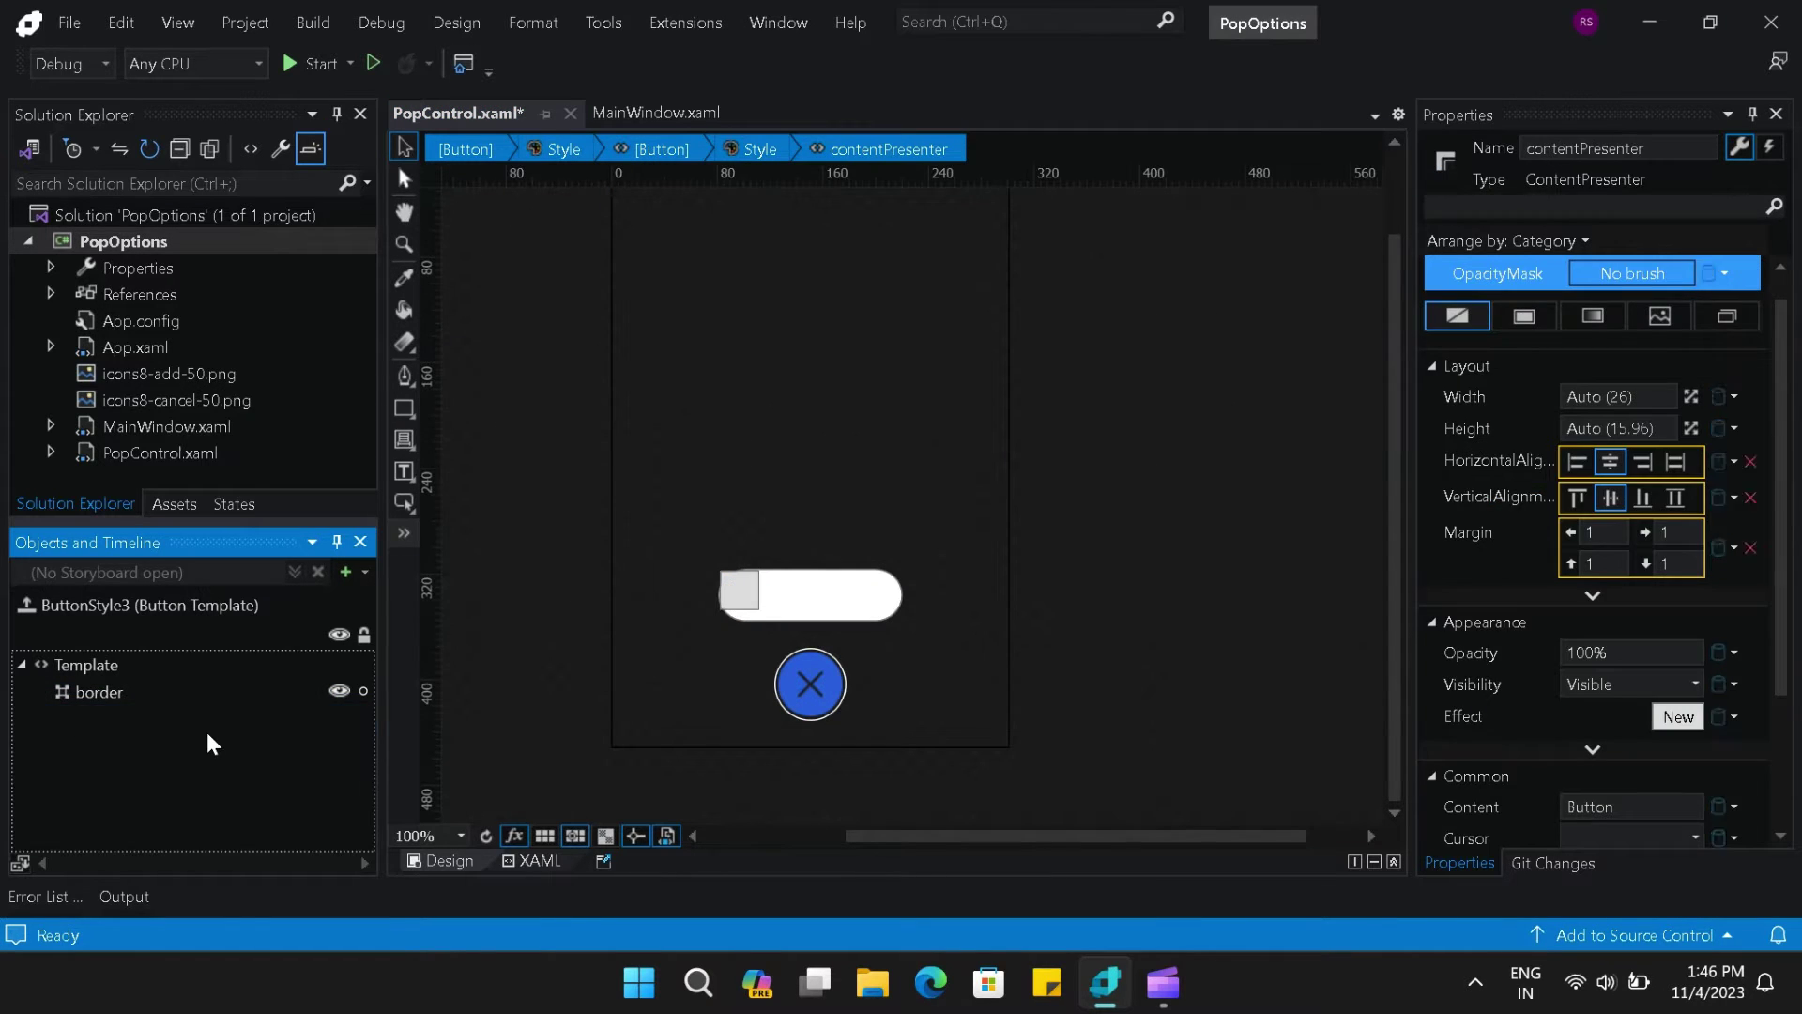
# - Set the CornerRadius of the ButtonStyle3 border to 30 and return to the ButtonStyle2 template
pyautogui.click(138, 691)
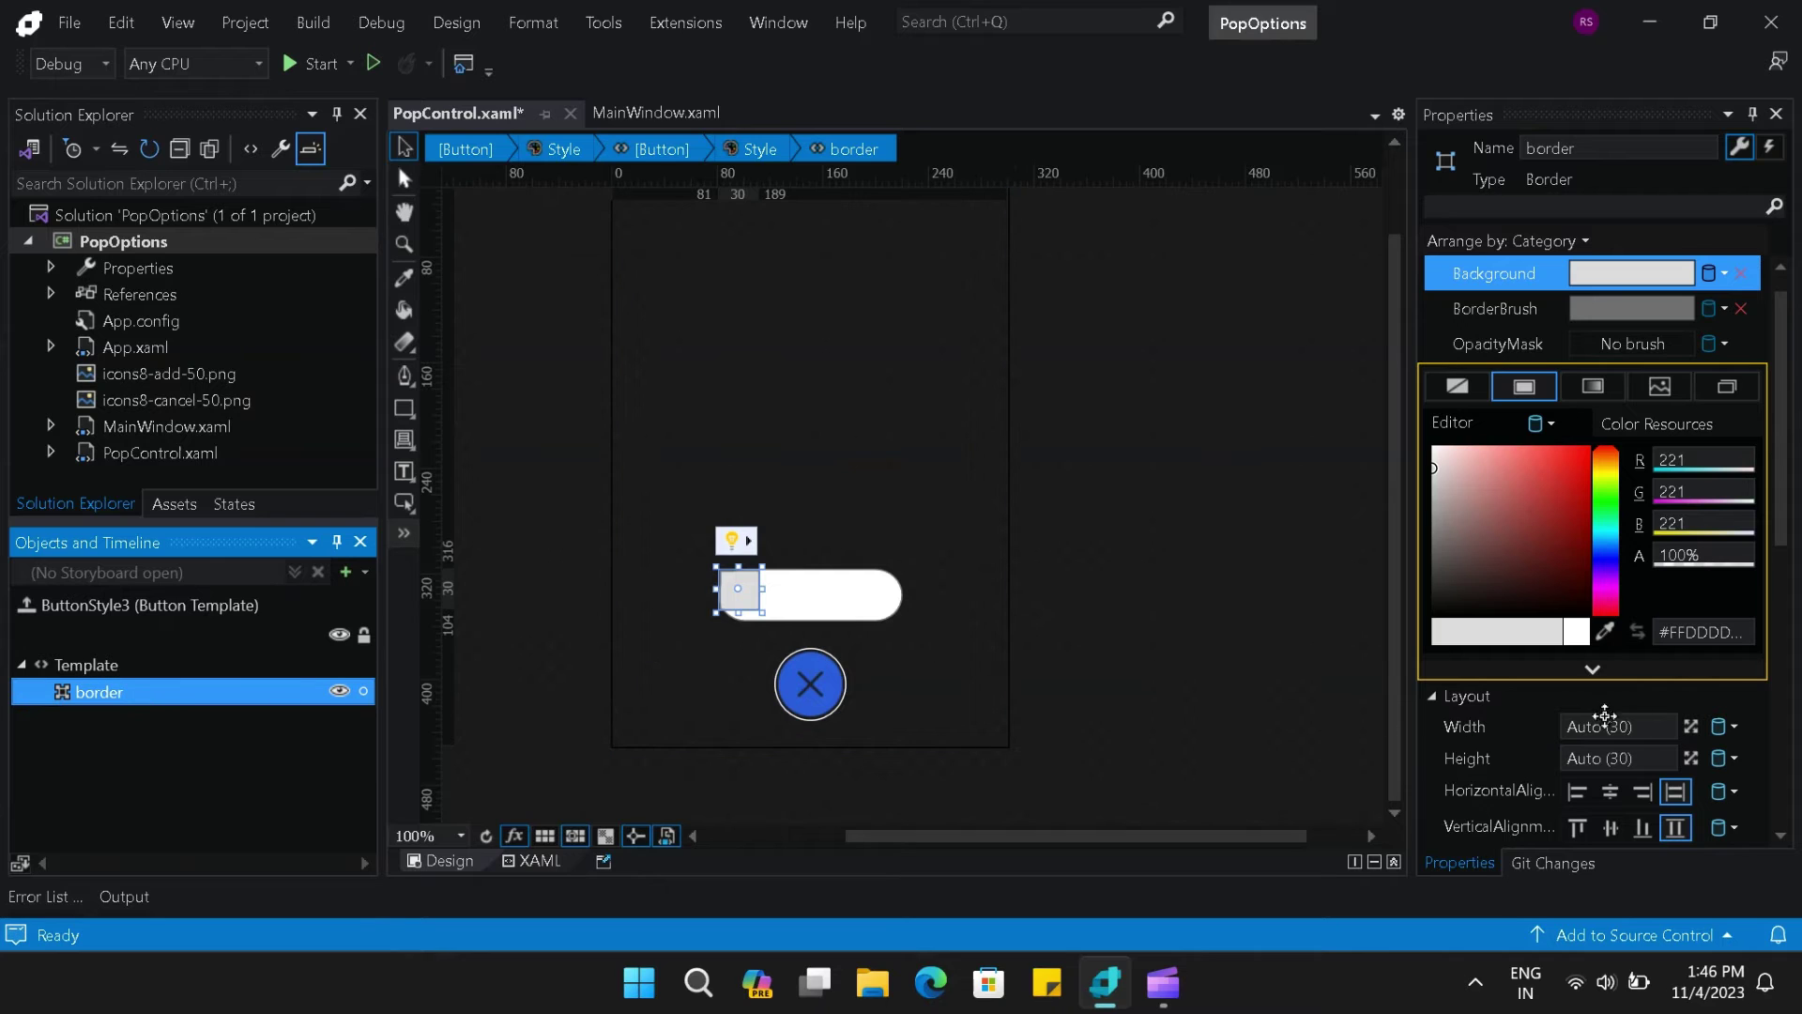
pyautogui.moveTo(1791, 560); pyautogui.dragTo(1774, 726)
pyautogui.click(1626, 768)
pyautogui.write('30')
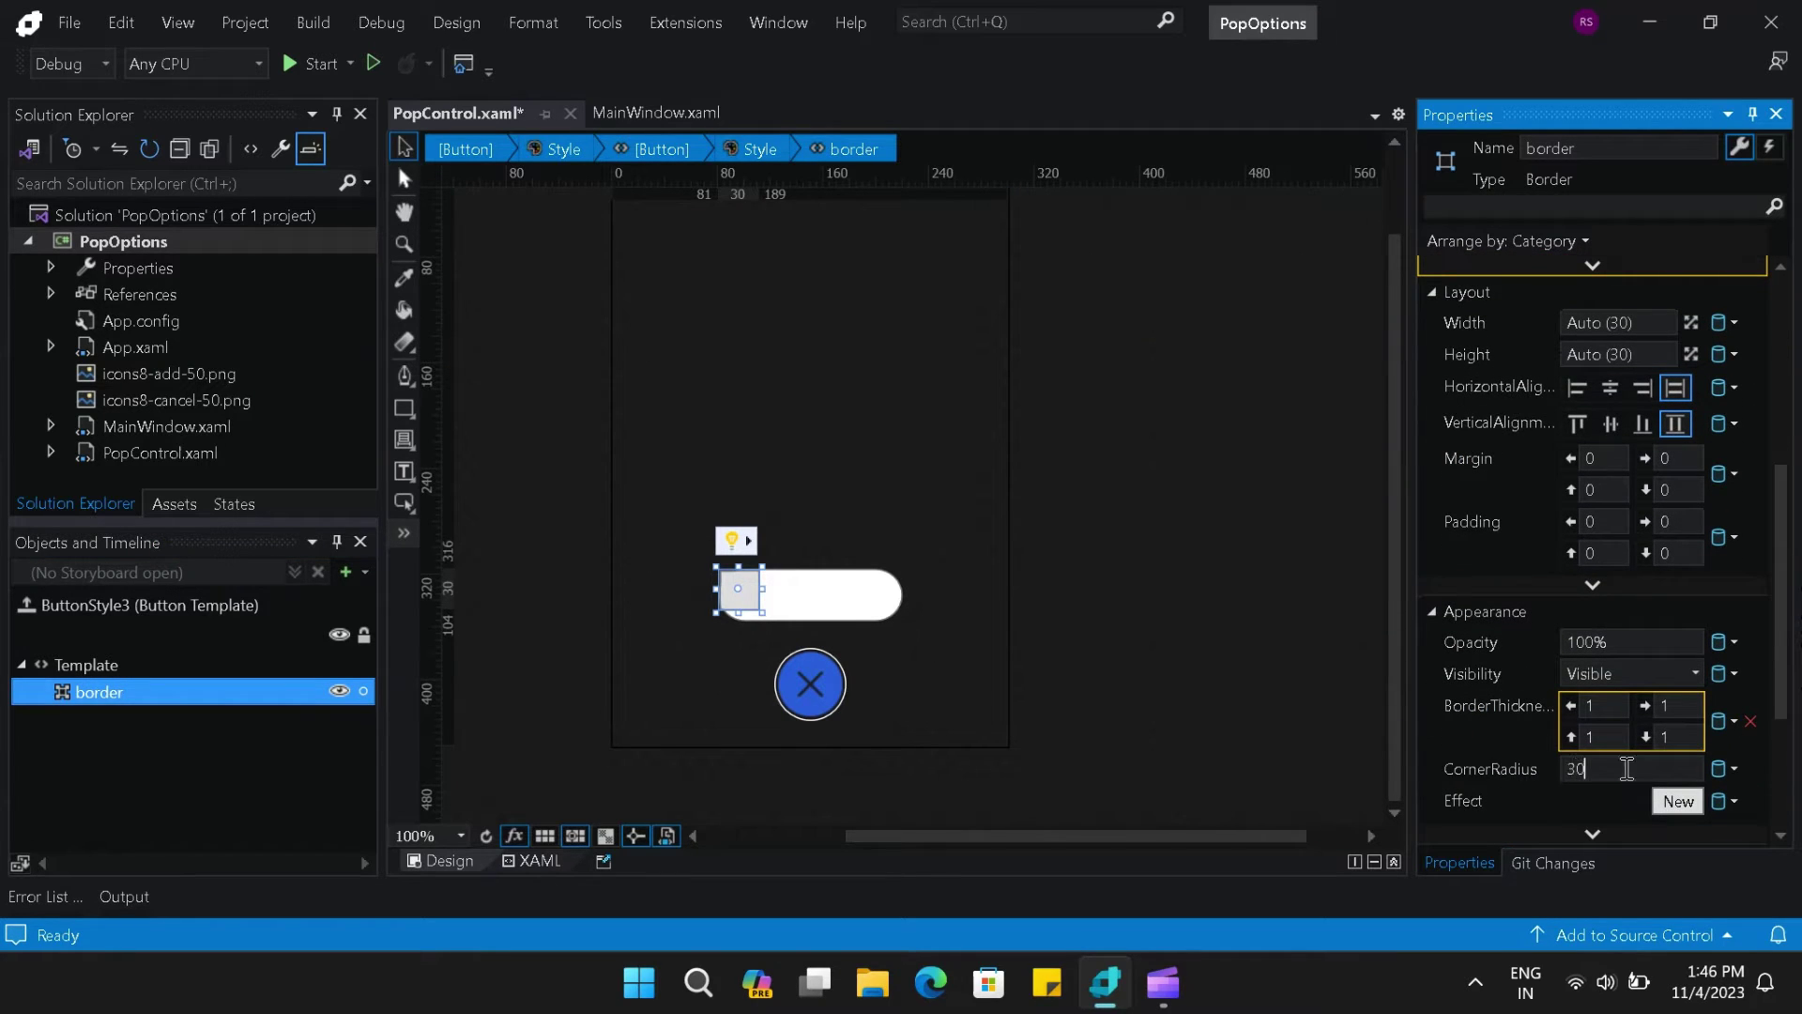
pyautogui.press('Return')
pyautogui.click(32, 608)
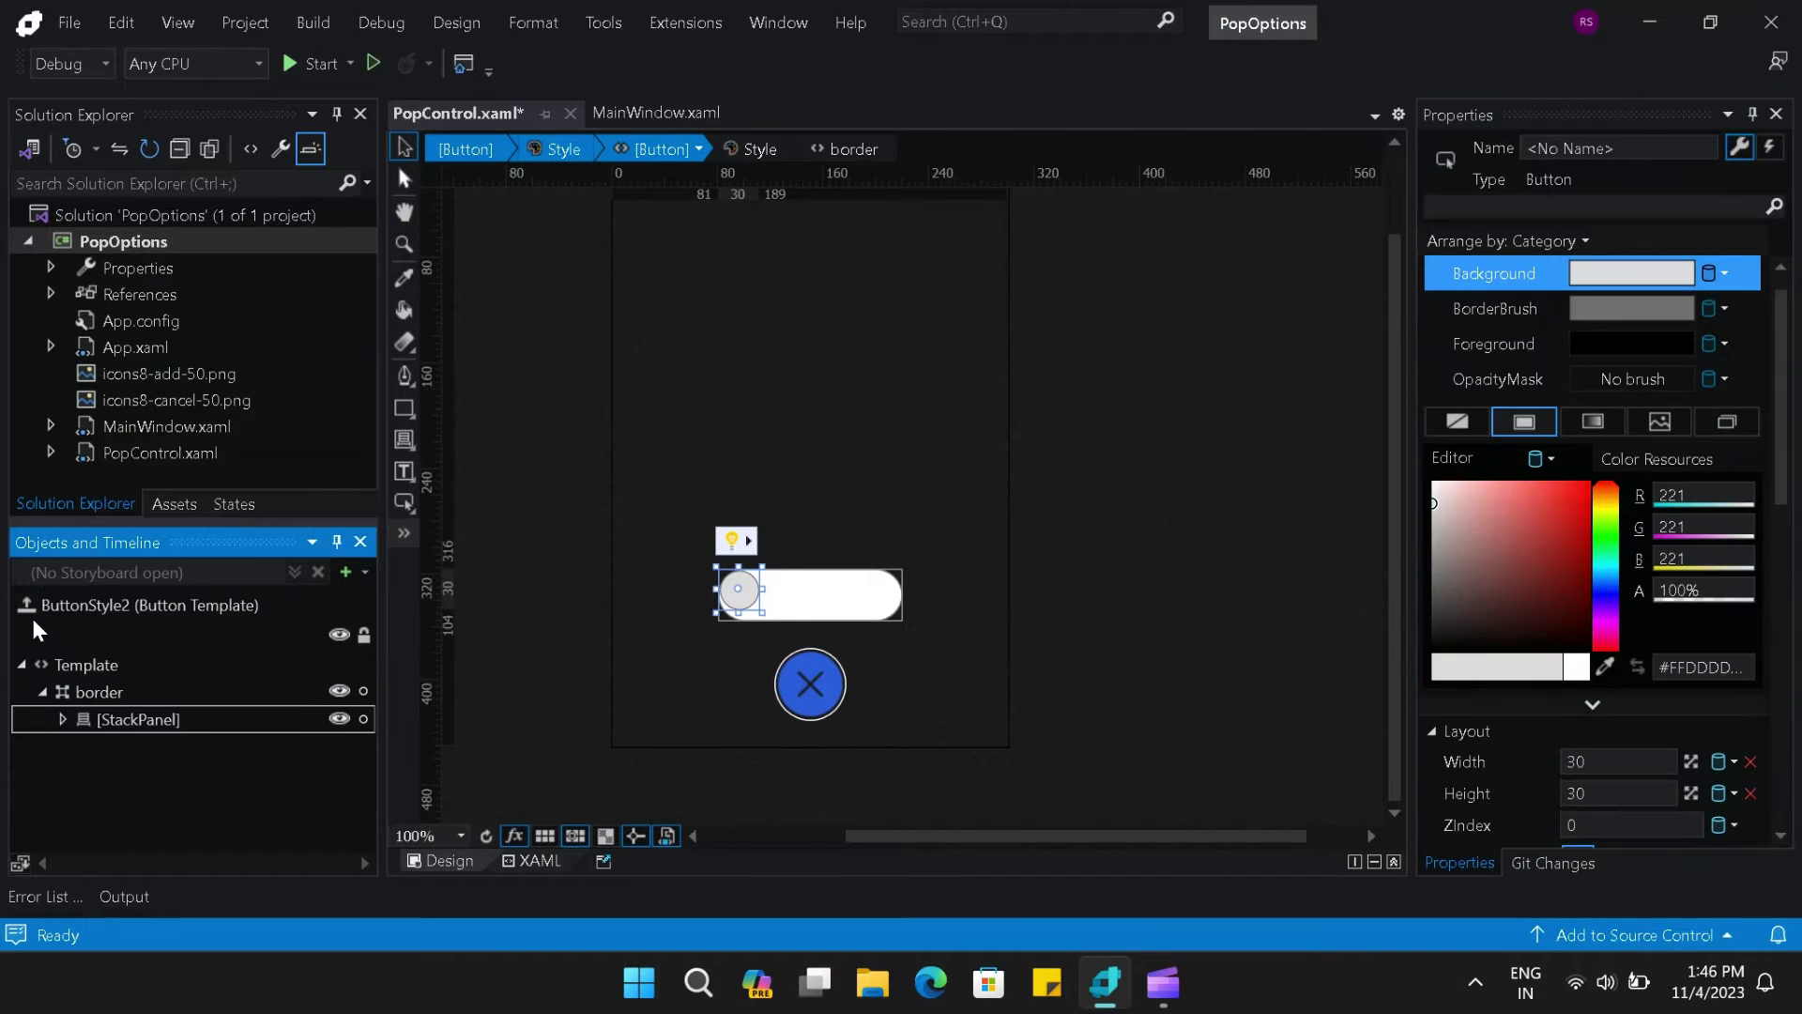
# - Try top margins of 10, 5 and 4 on the inner round button in the StackPanel
pyautogui.click(62, 719)
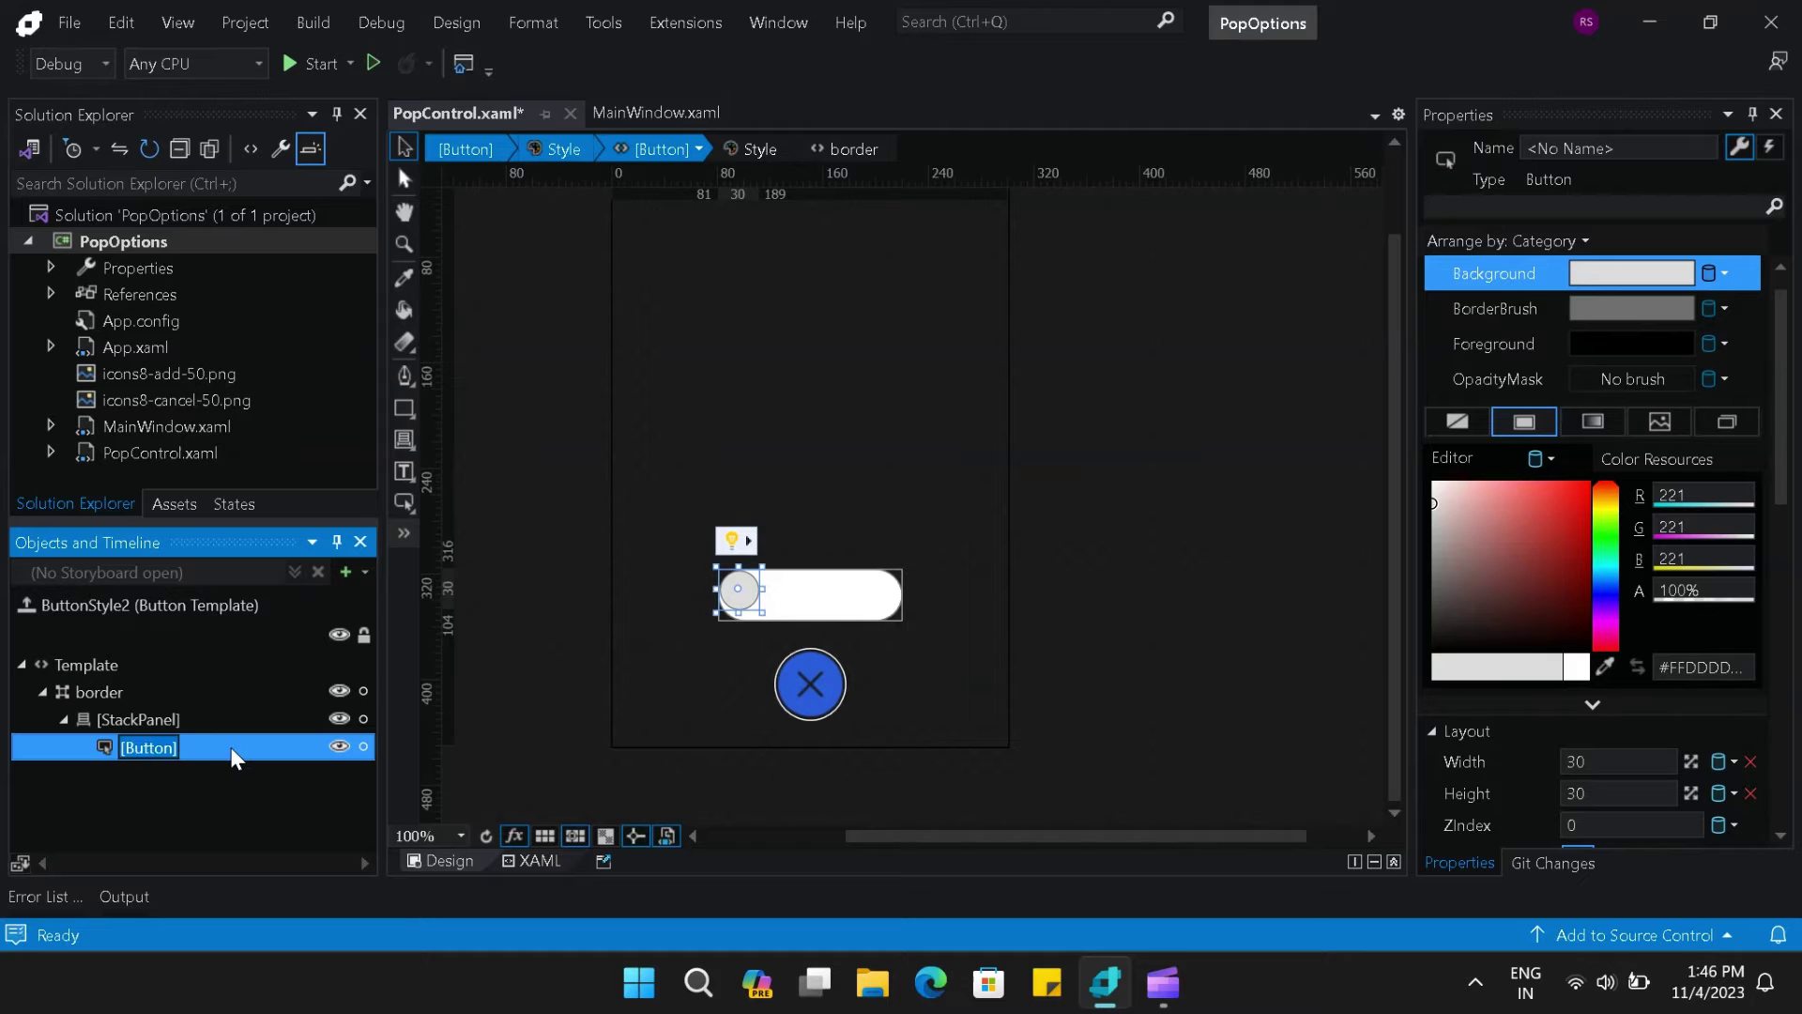
pyautogui.moveTo(1788, 507); pyautogui.dragTo(1788, 584)
pyautogui.click(1608, 737)
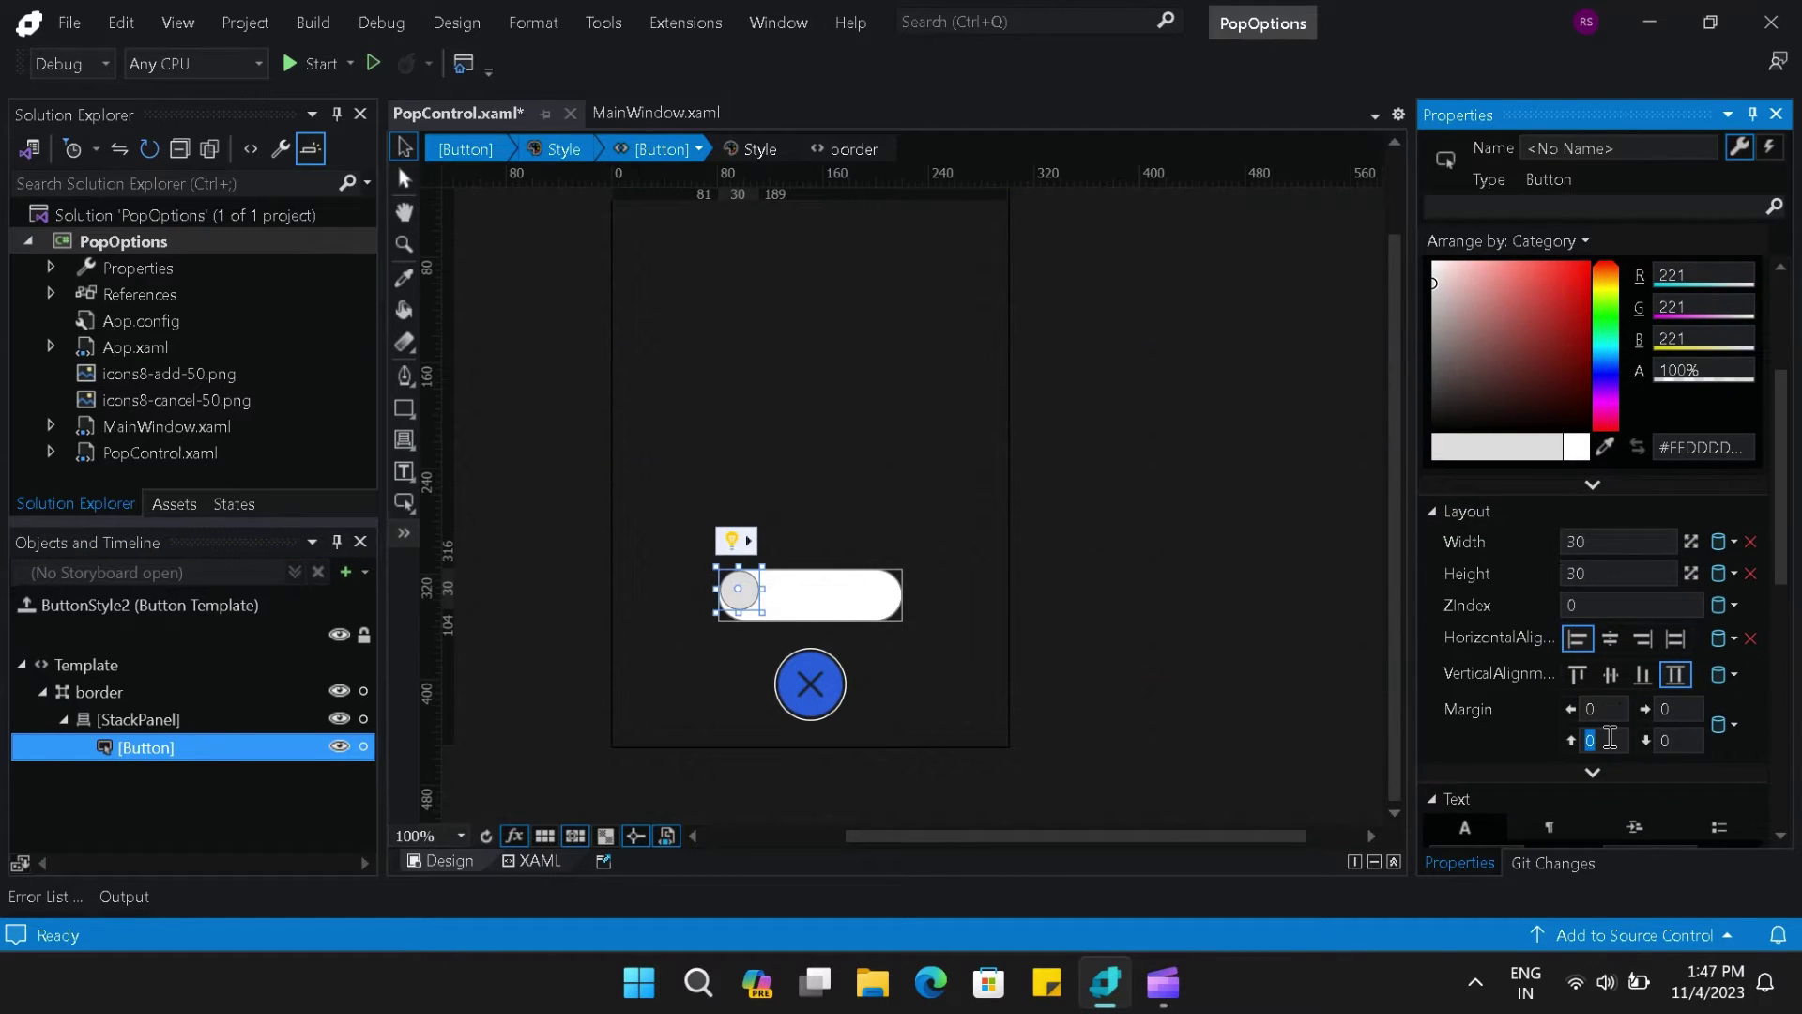
pyautogui.write('10')
pyautogui.press('Return')
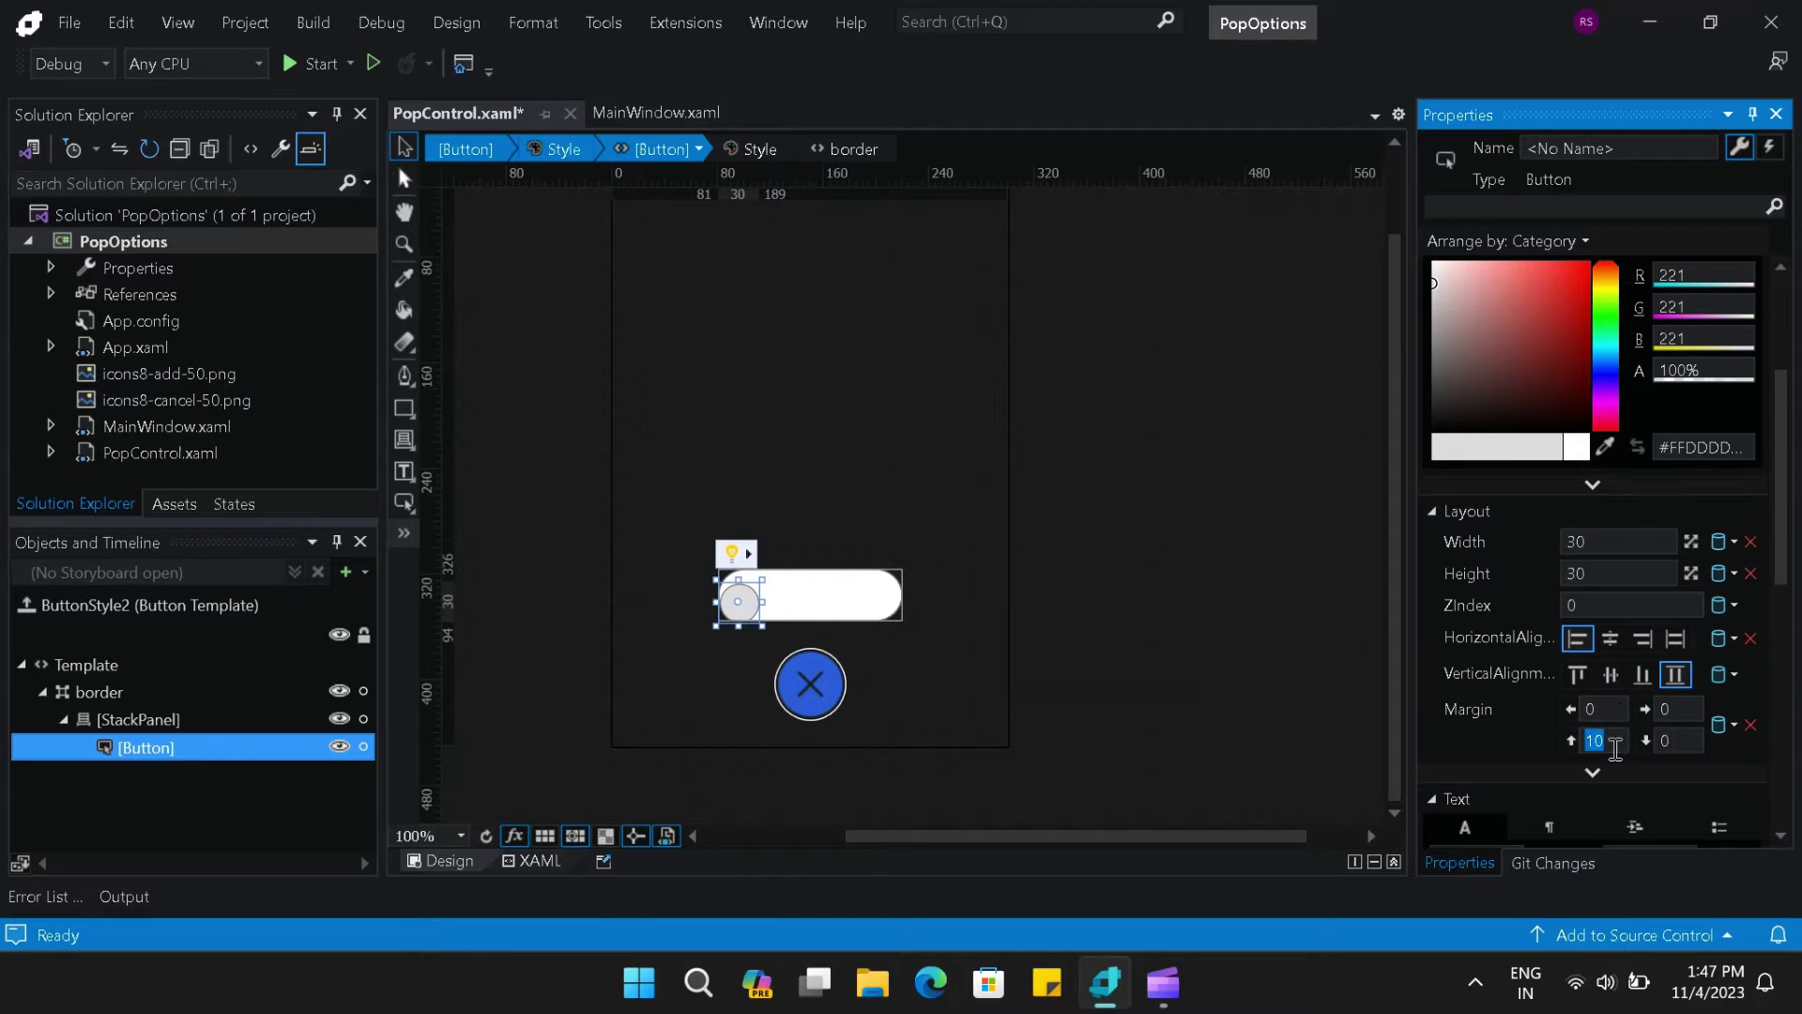
pyautogui.write('5')
pyautogui.press('Return')
pyautogui.write('4')
pyautogui.press('Return')
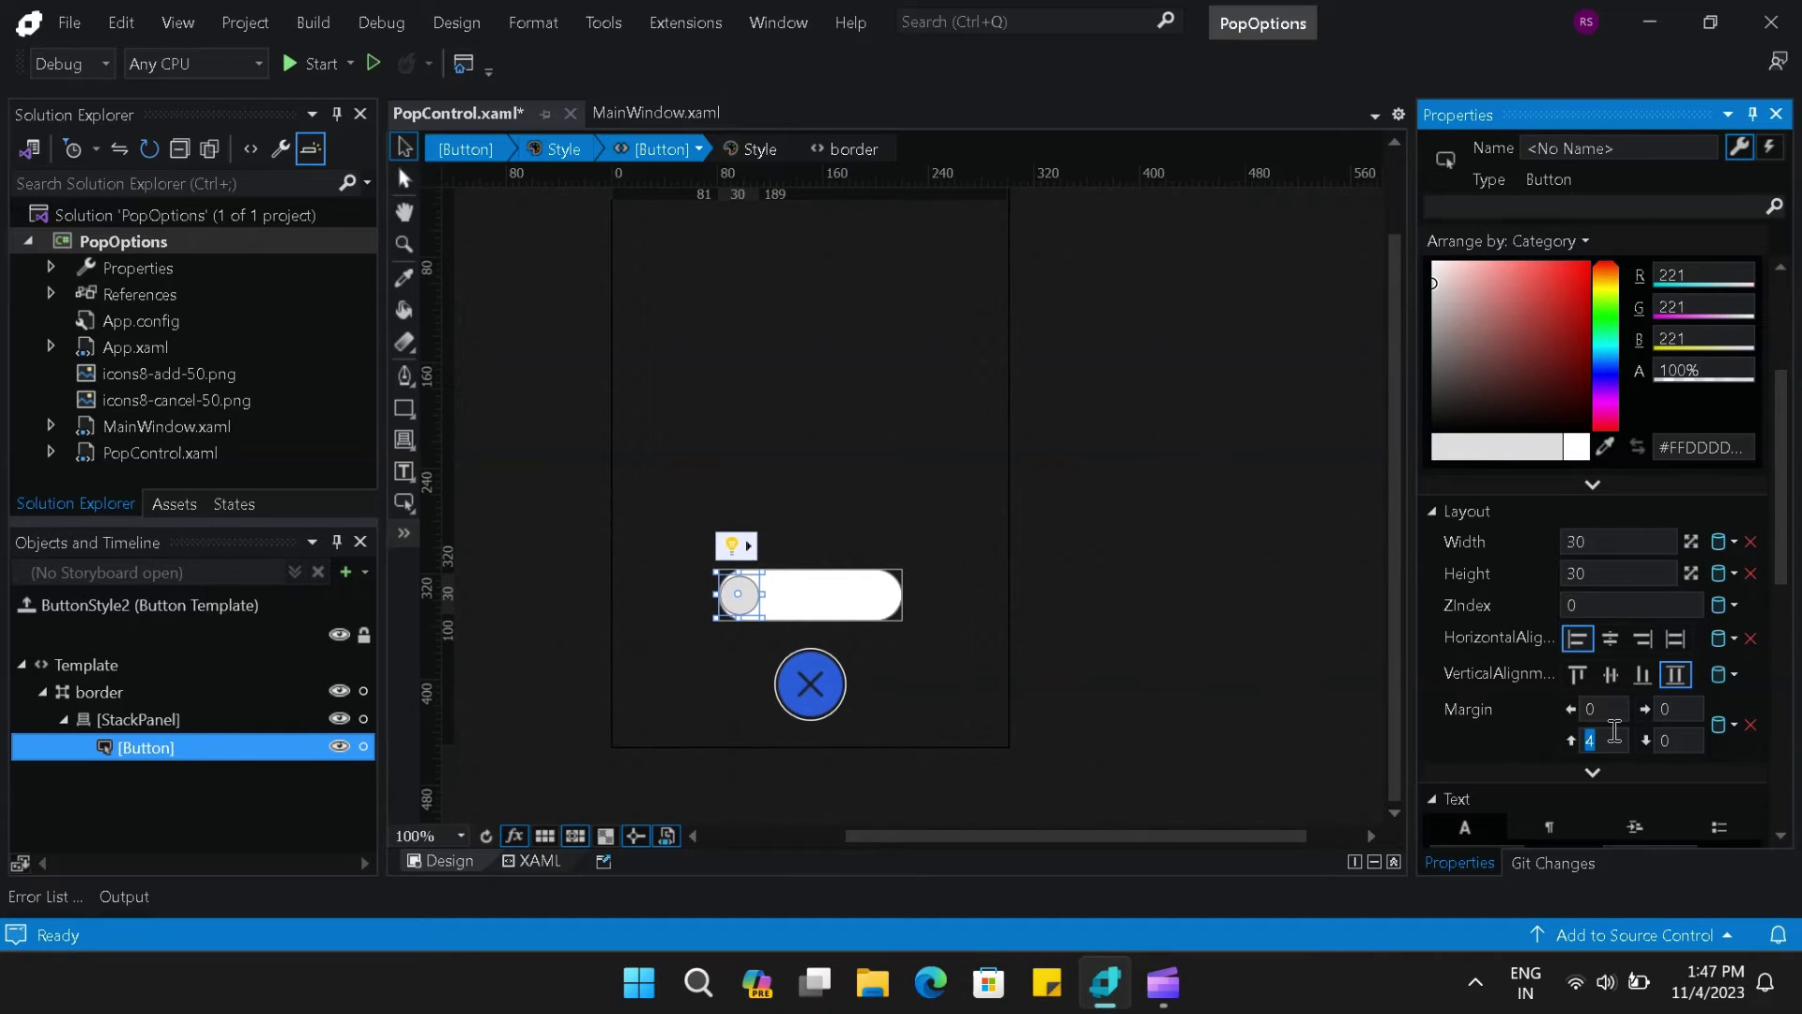
# - Resize the inner round button to a width and height of 35
pyautogui.click(1625, 543)
pyautogui.write('35')
pyautogui.press('Return')
pyautogui.click(1621, 574)
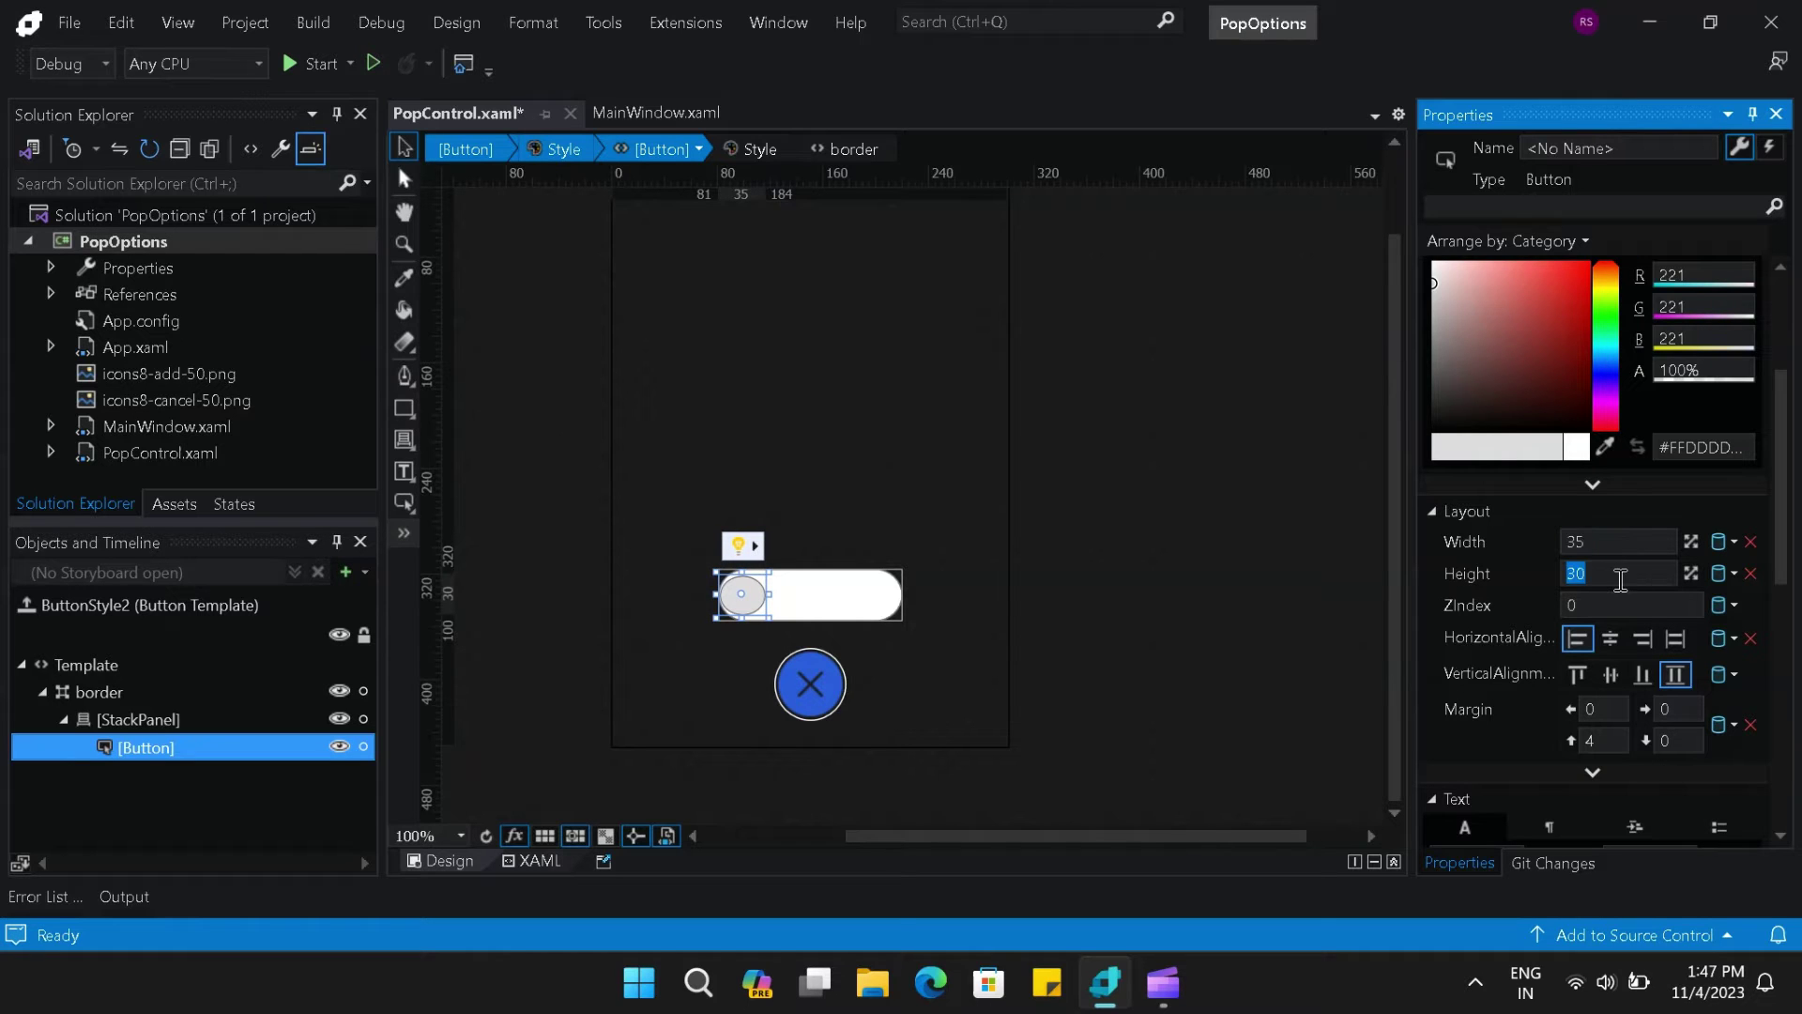
pyautogui.write('35')
pyautogui.press('Return')
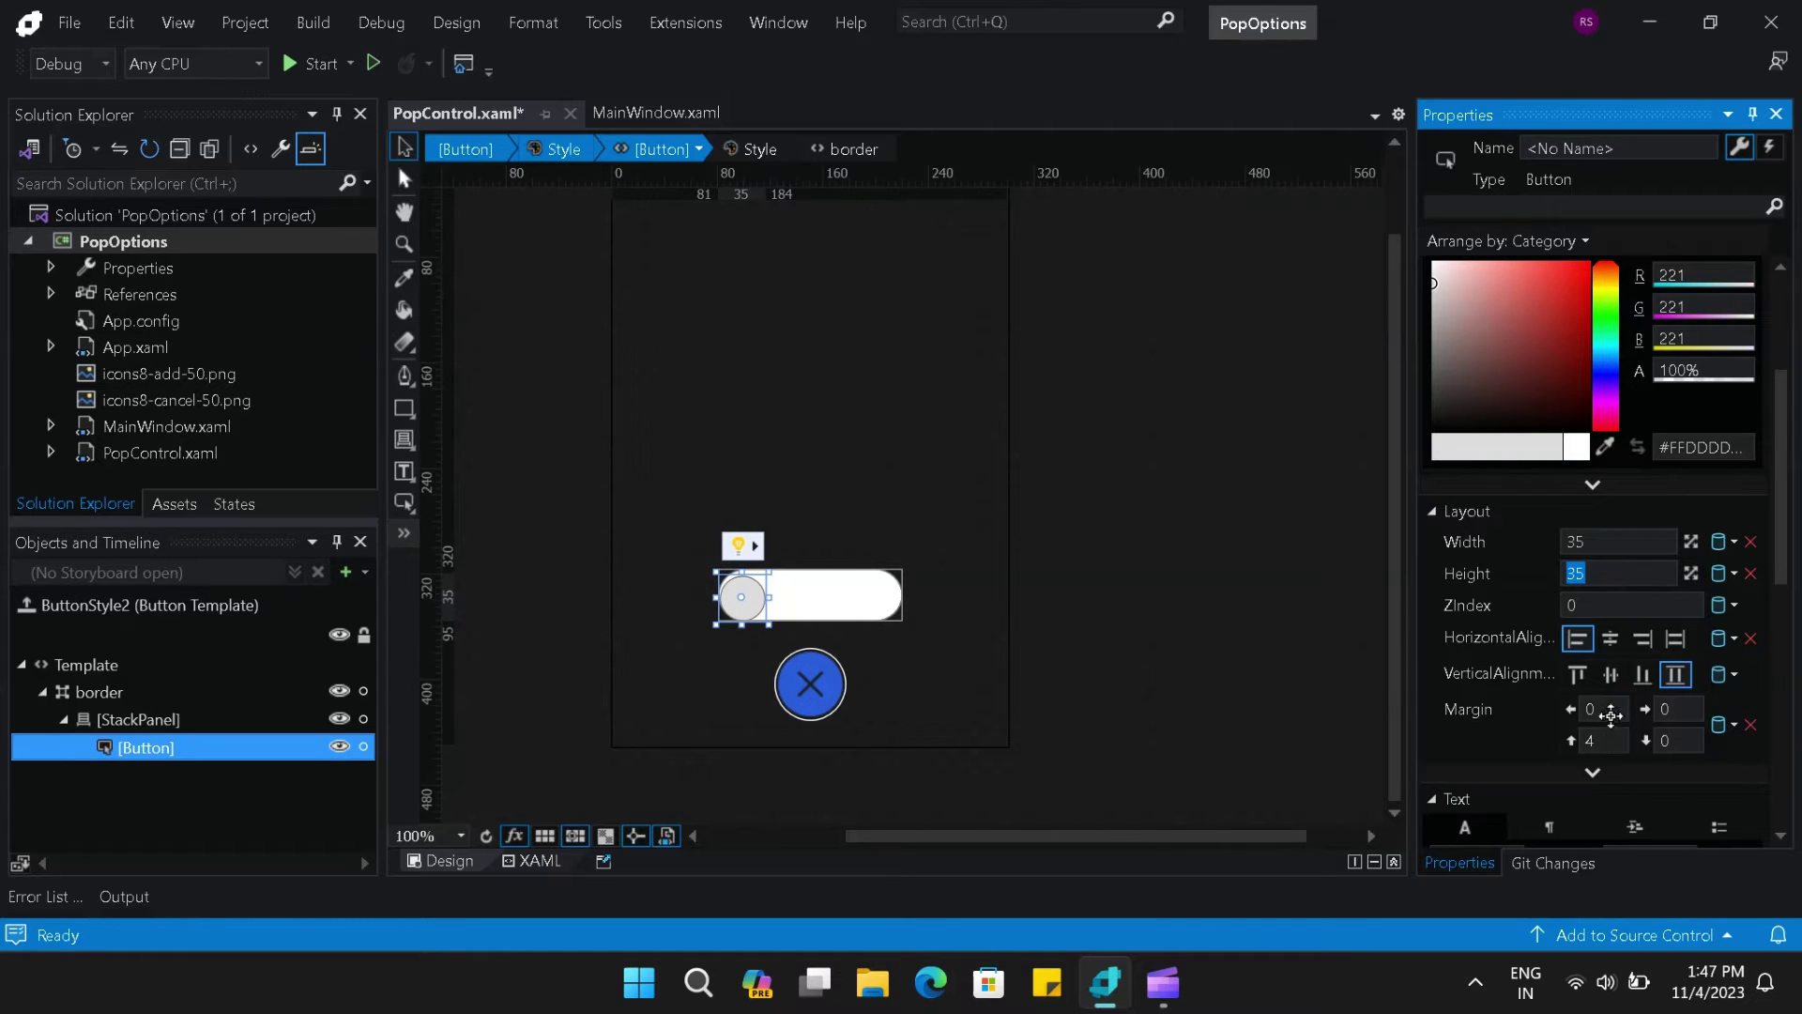
# - Set the inner round button's left and top margins to 2 and clear the selection
pyautogui.moveTo(1610, 716)
pyautogui.mouseDown()
pyautogui.moveTo(1607, 741)
pyautogui.moveTo(1602, 699)
pyautogui.moveTo(1610, 740)
pyautogui.moveTo(1600, 726)
pyautogui.mouseUp()
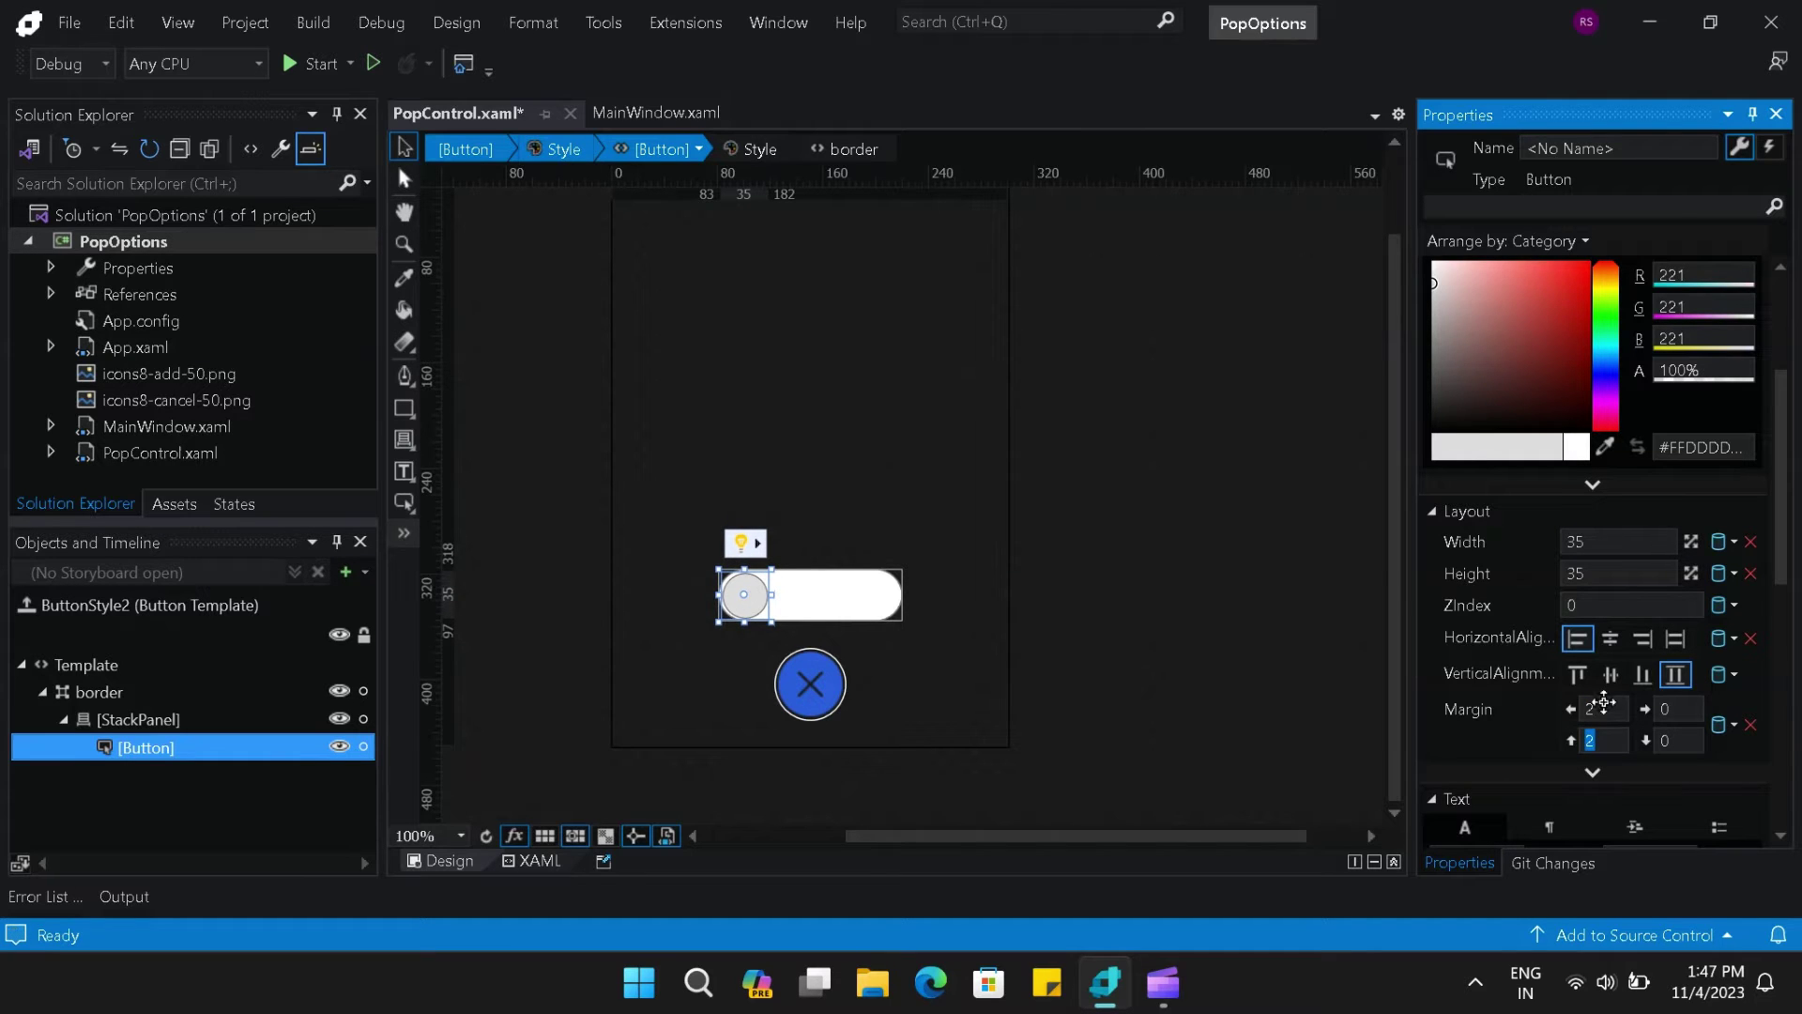
pyautogui.click(1591, 711)
pyautogui.click(1193, 662)
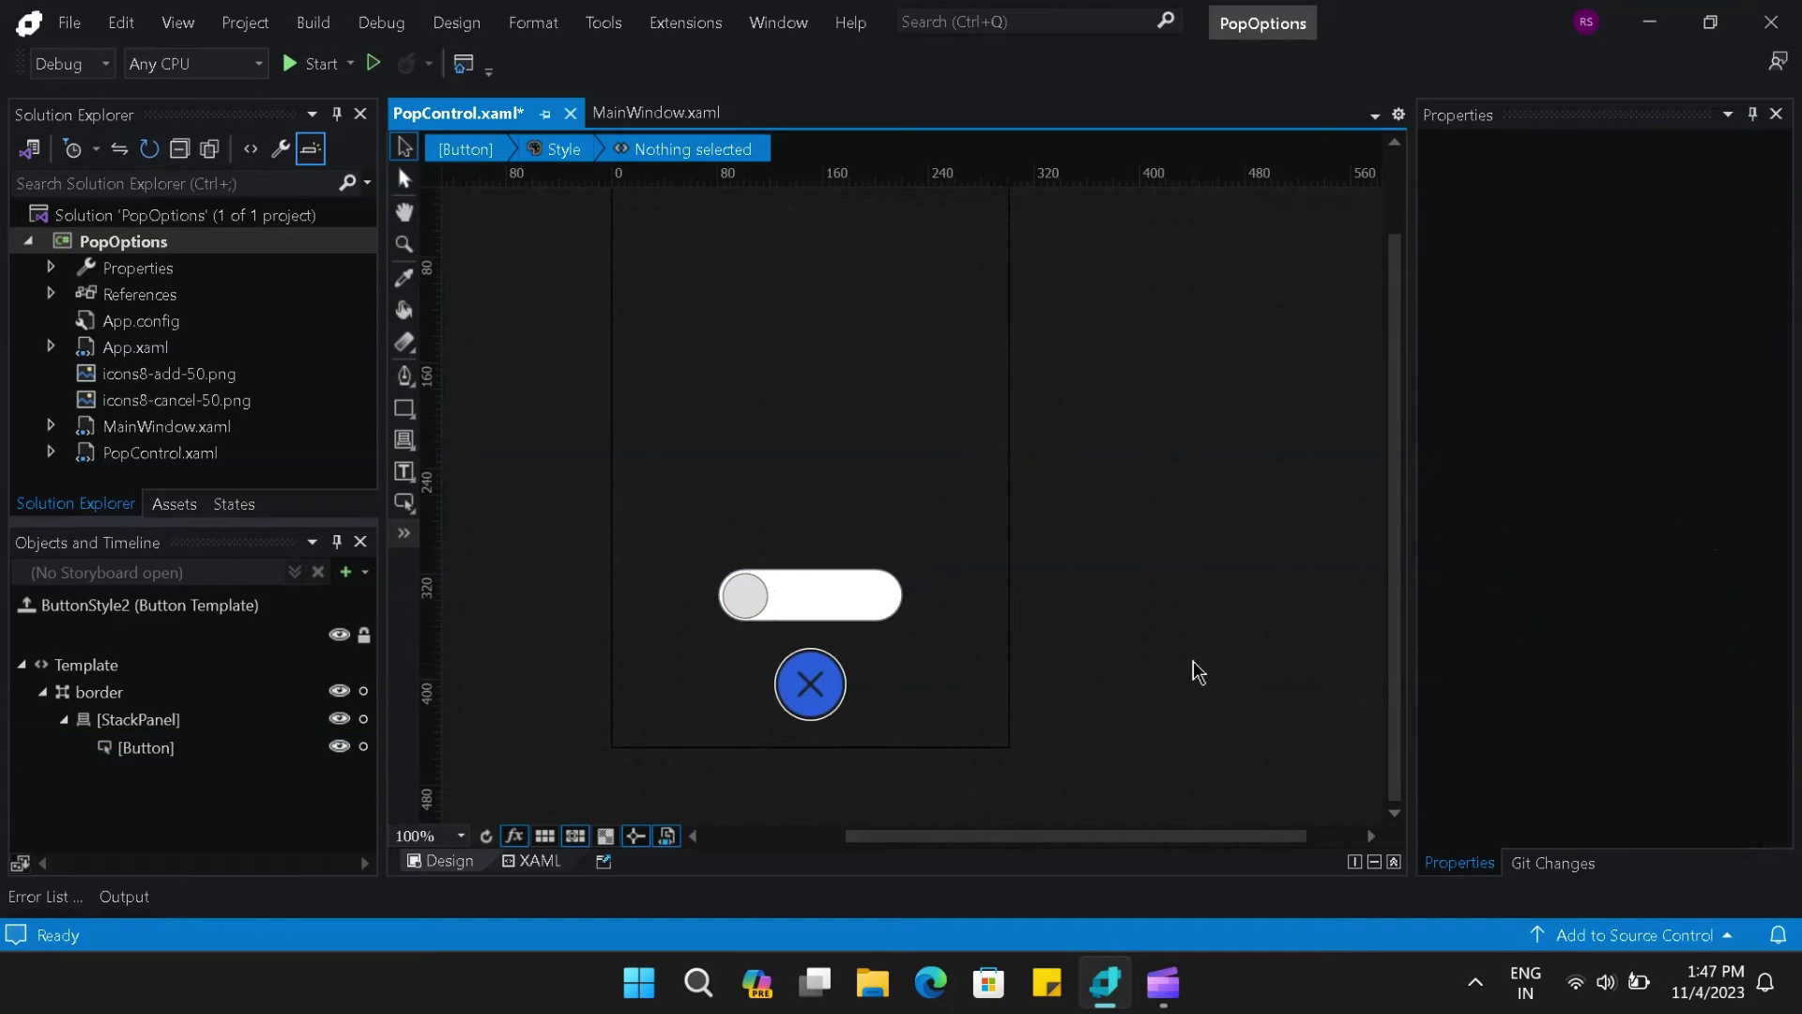
# - Switch the inner round button's background to an image brush and add an icon from the Downloads folder as its source
pyautogui.click(744, 595)
pyautogui.click(1657, 423)
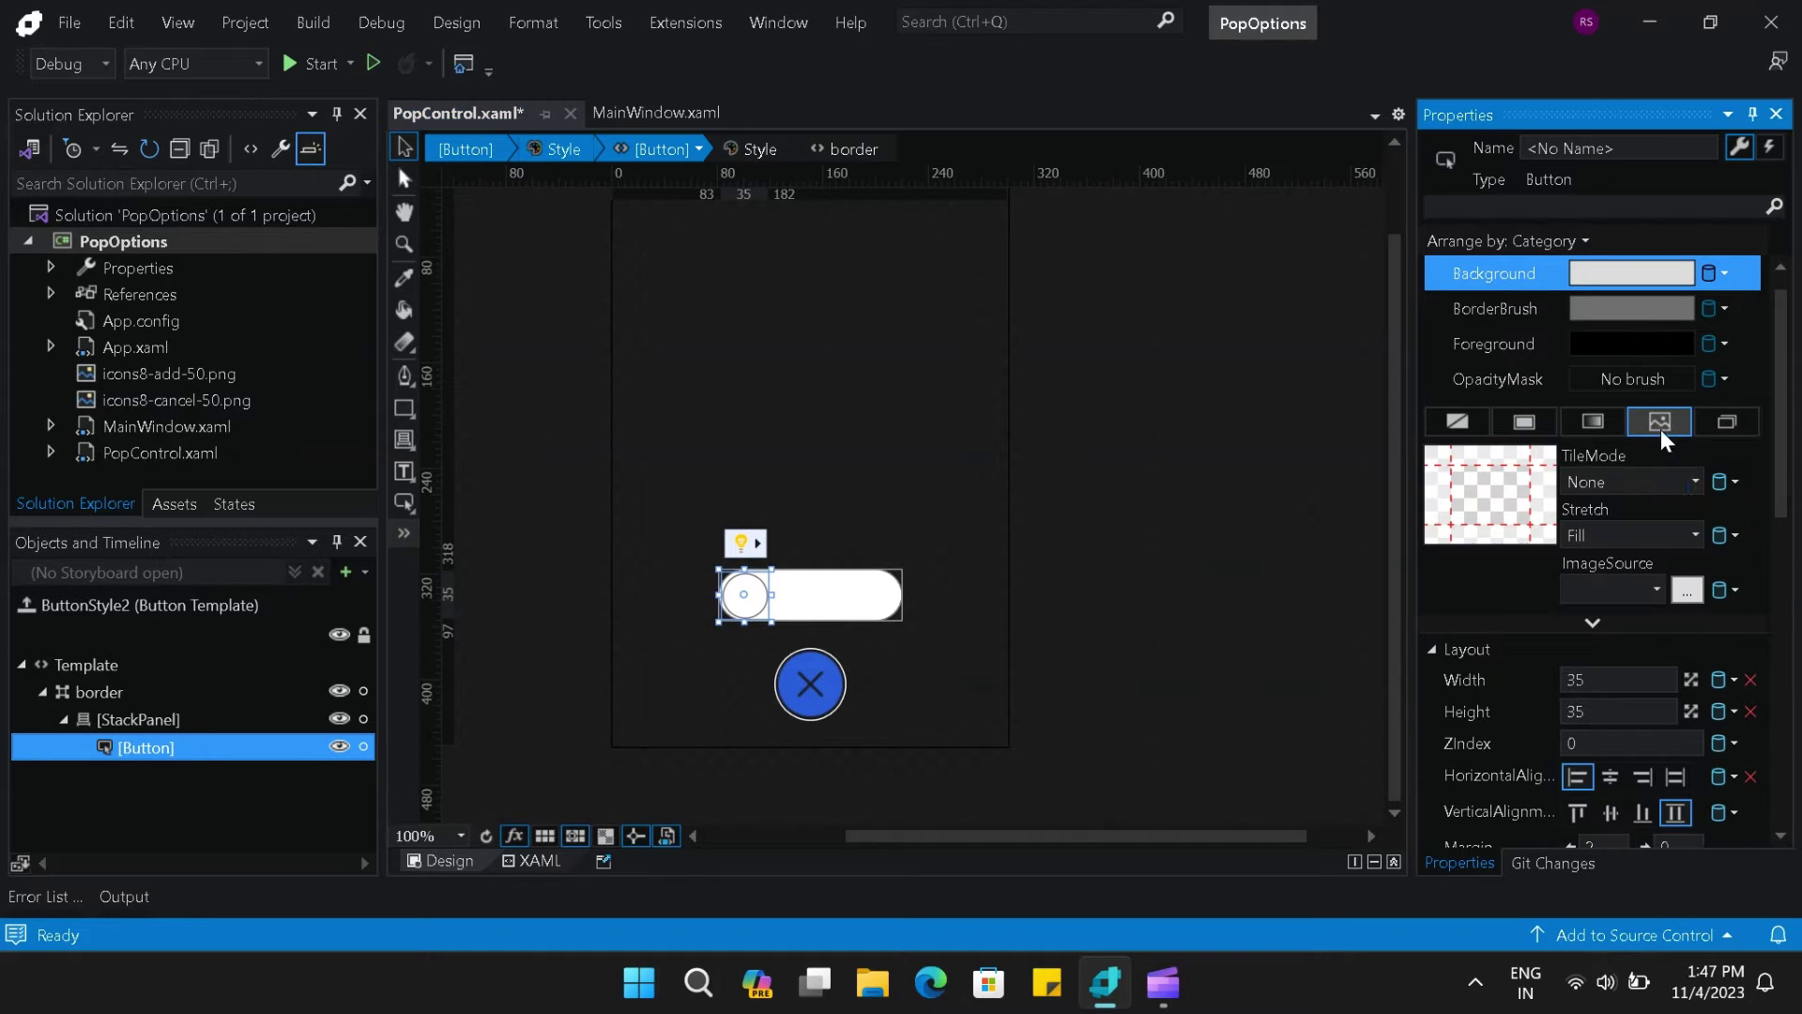
pyautogui.click(1686, 591)
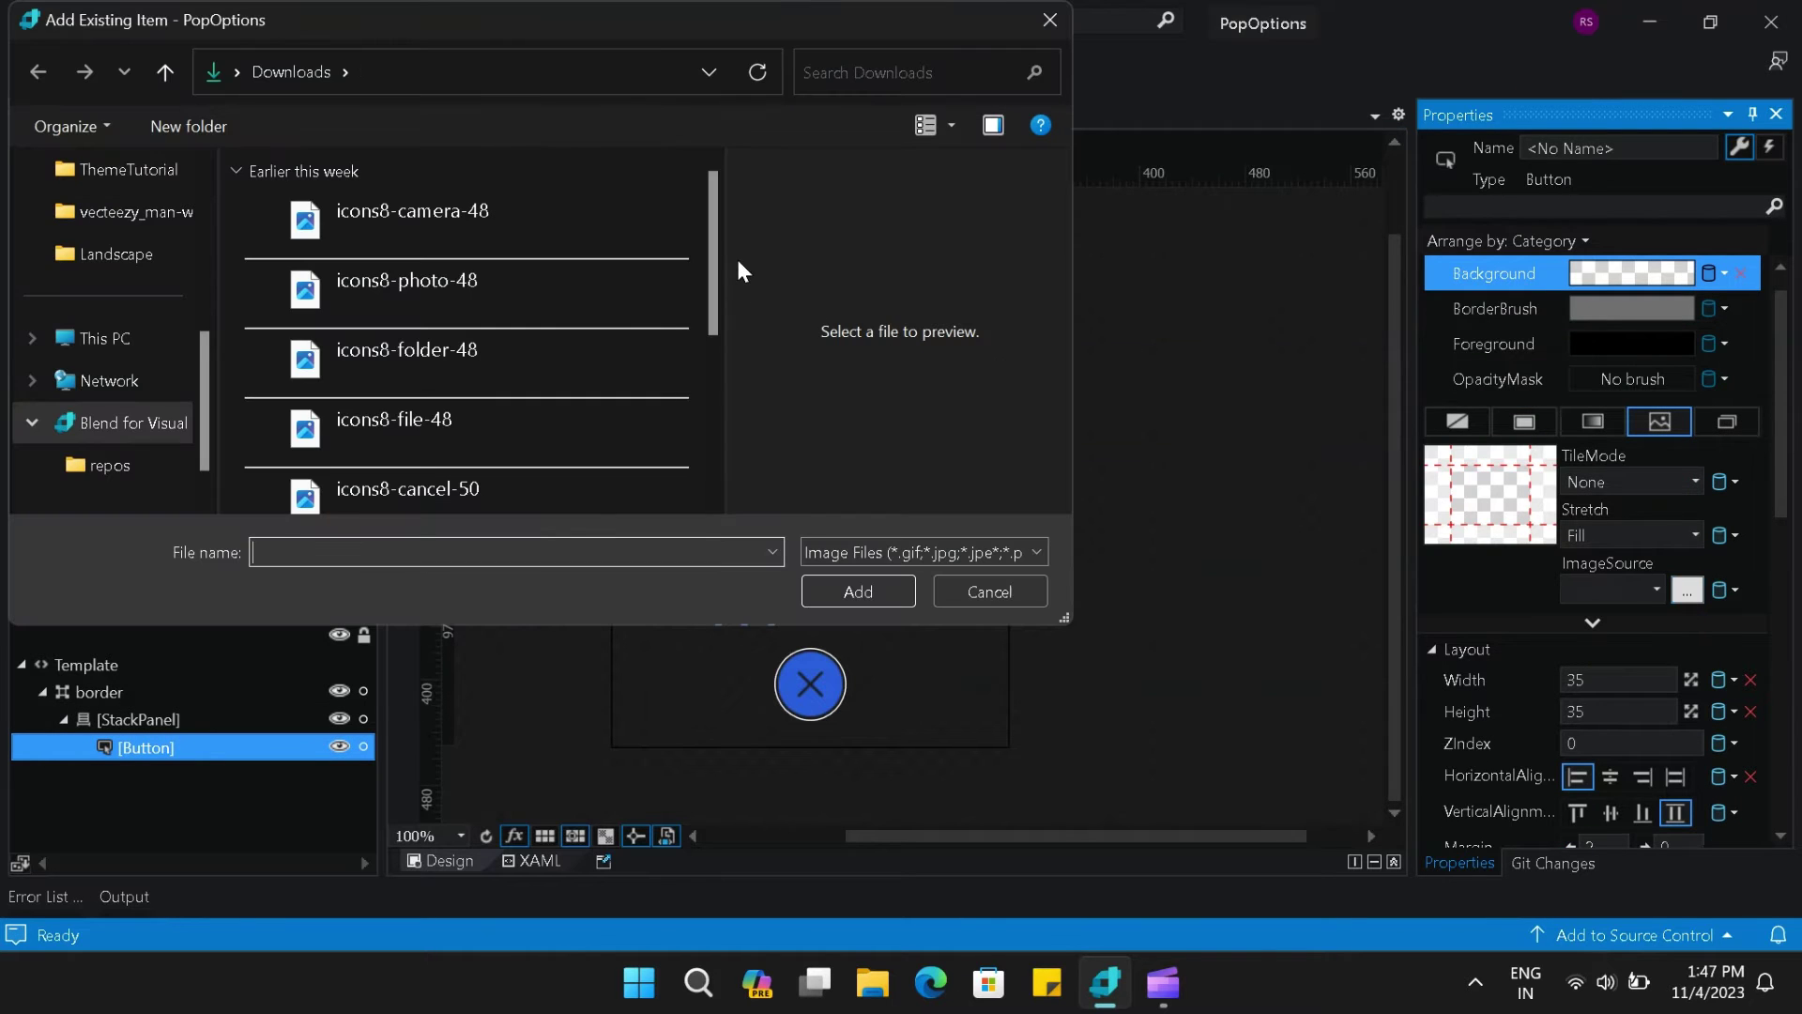
pyautogui.moveTo(712, 287); pyautogui.dragTo(657, 366)
pyautogui.click(500, 336)
pyautogui.click(856, 591)
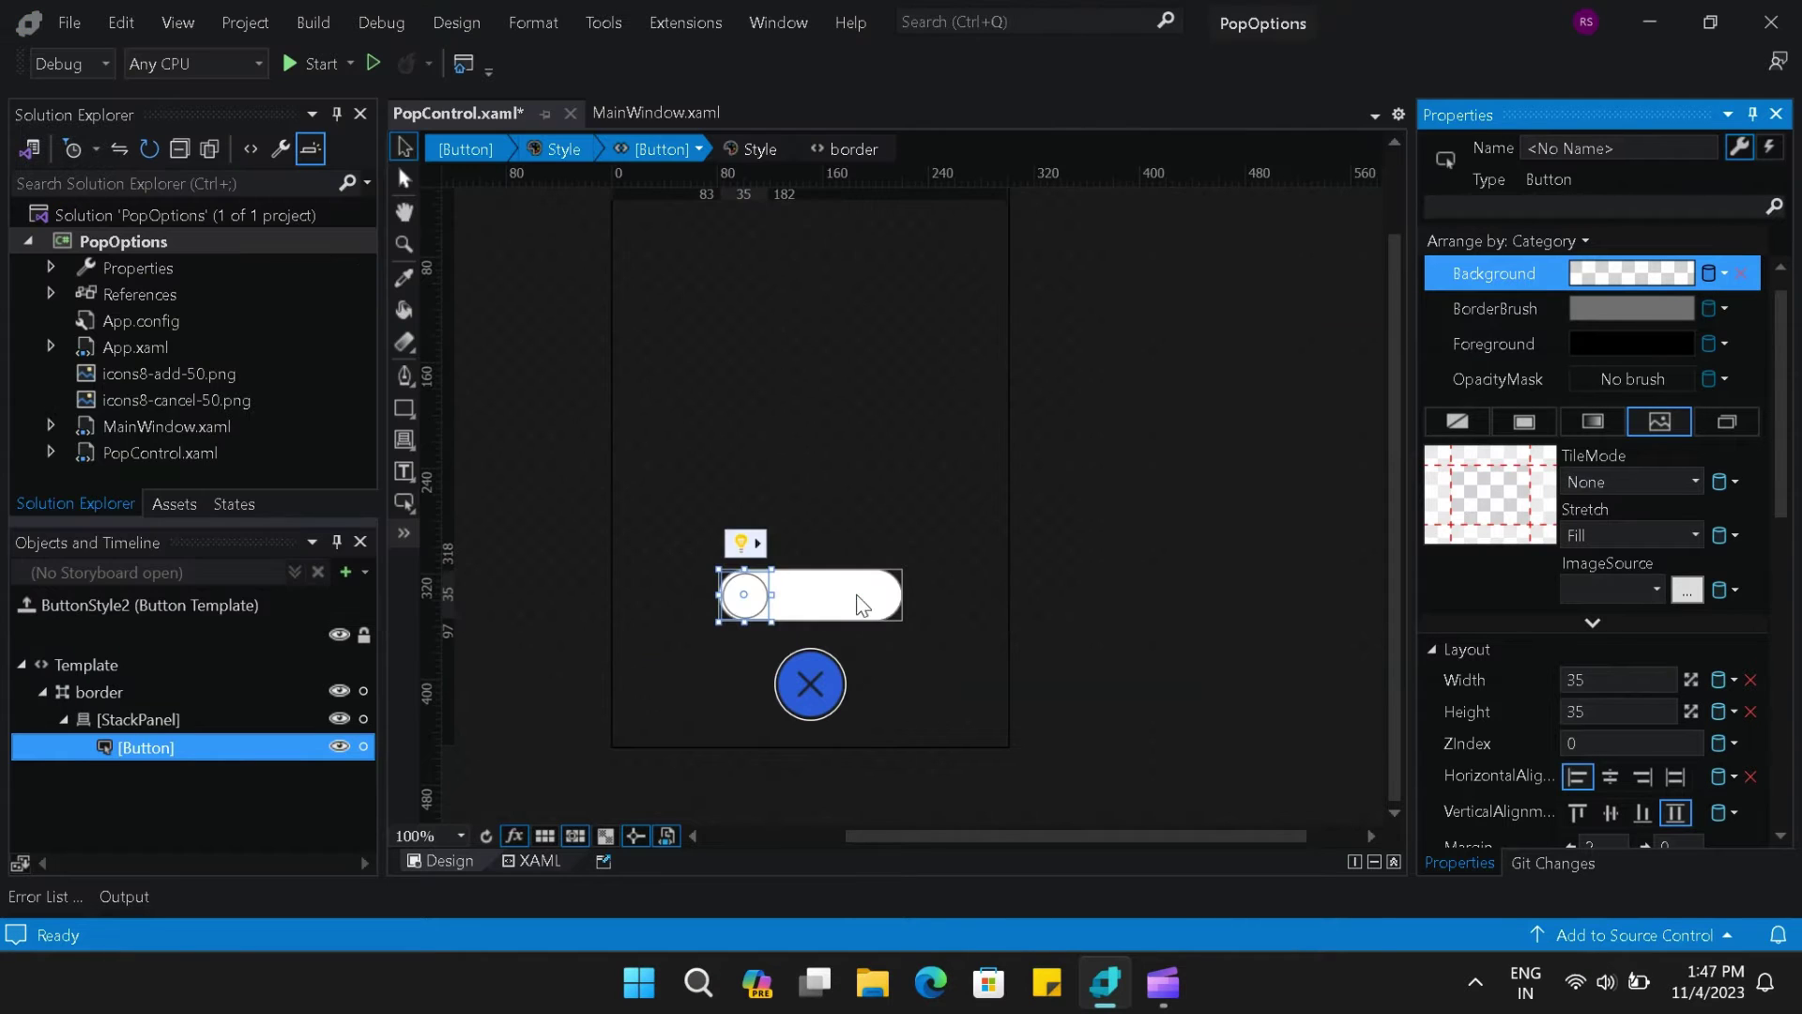
# - Add a TextBlock to the StackPanel after the icon button and set the StackPanel's orientation to Horizontal
pyautogui.click(1126, 597)
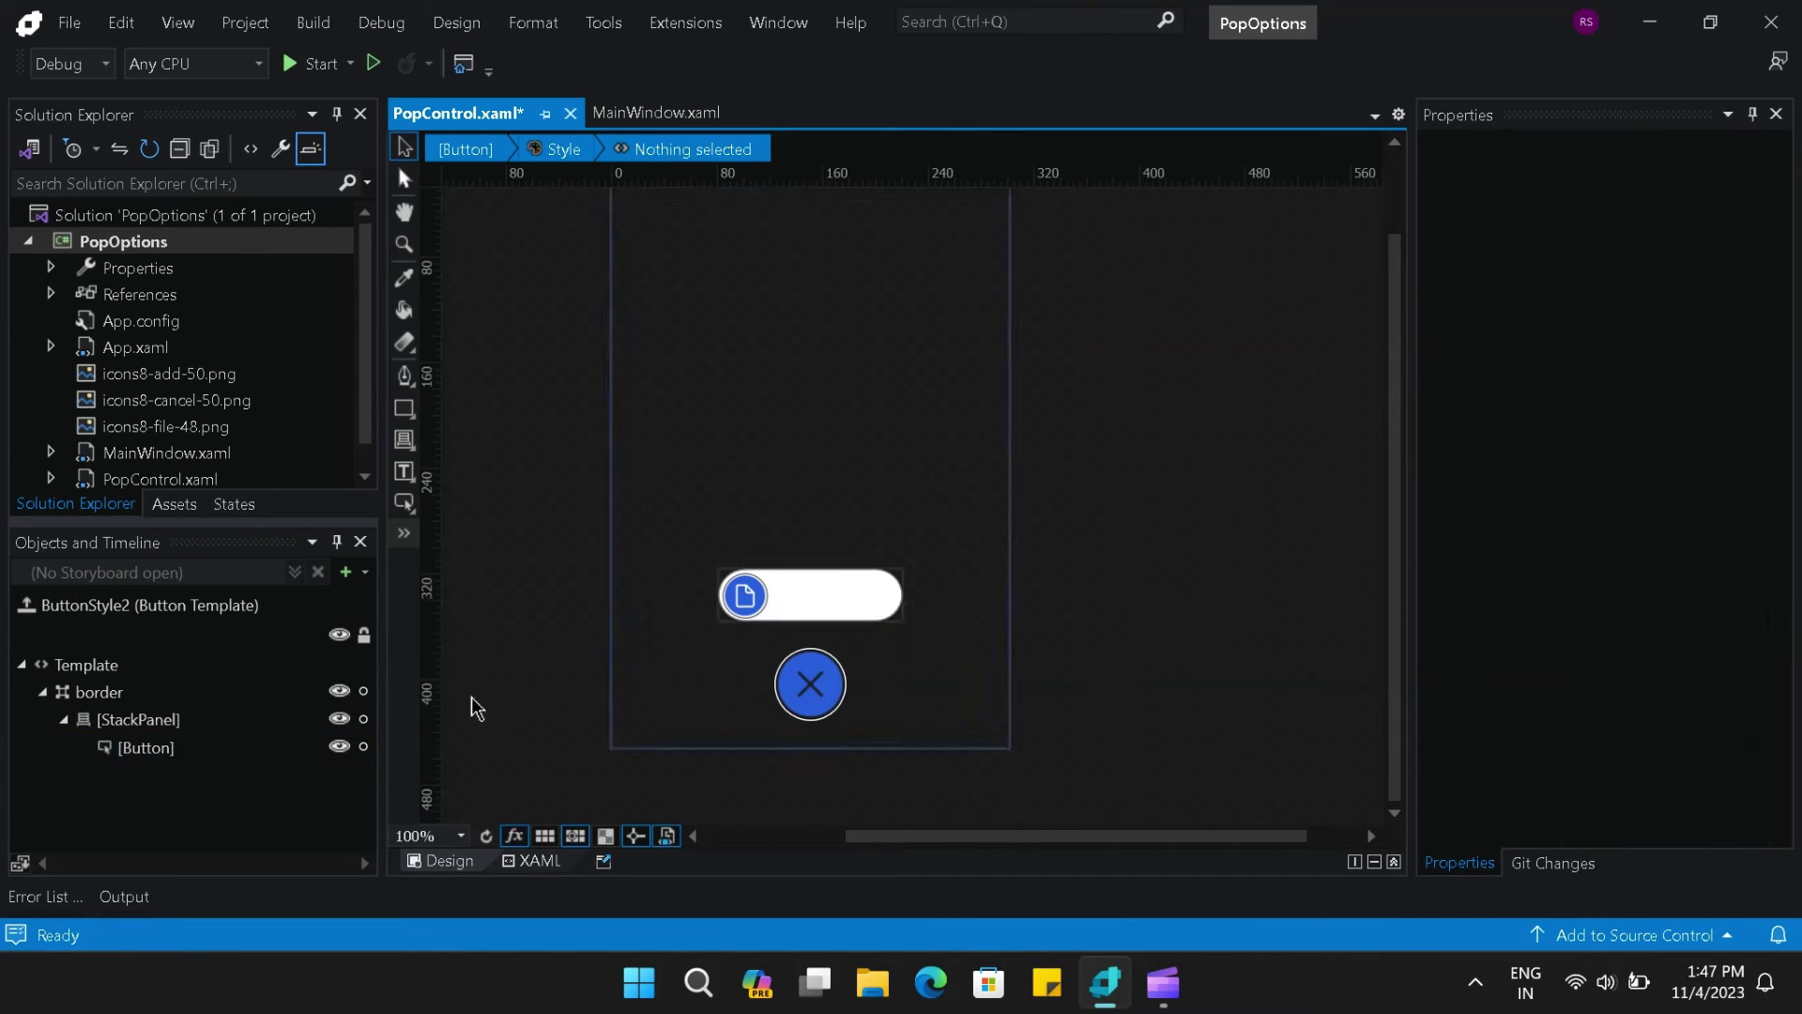
pyautogui.click(214, 721)
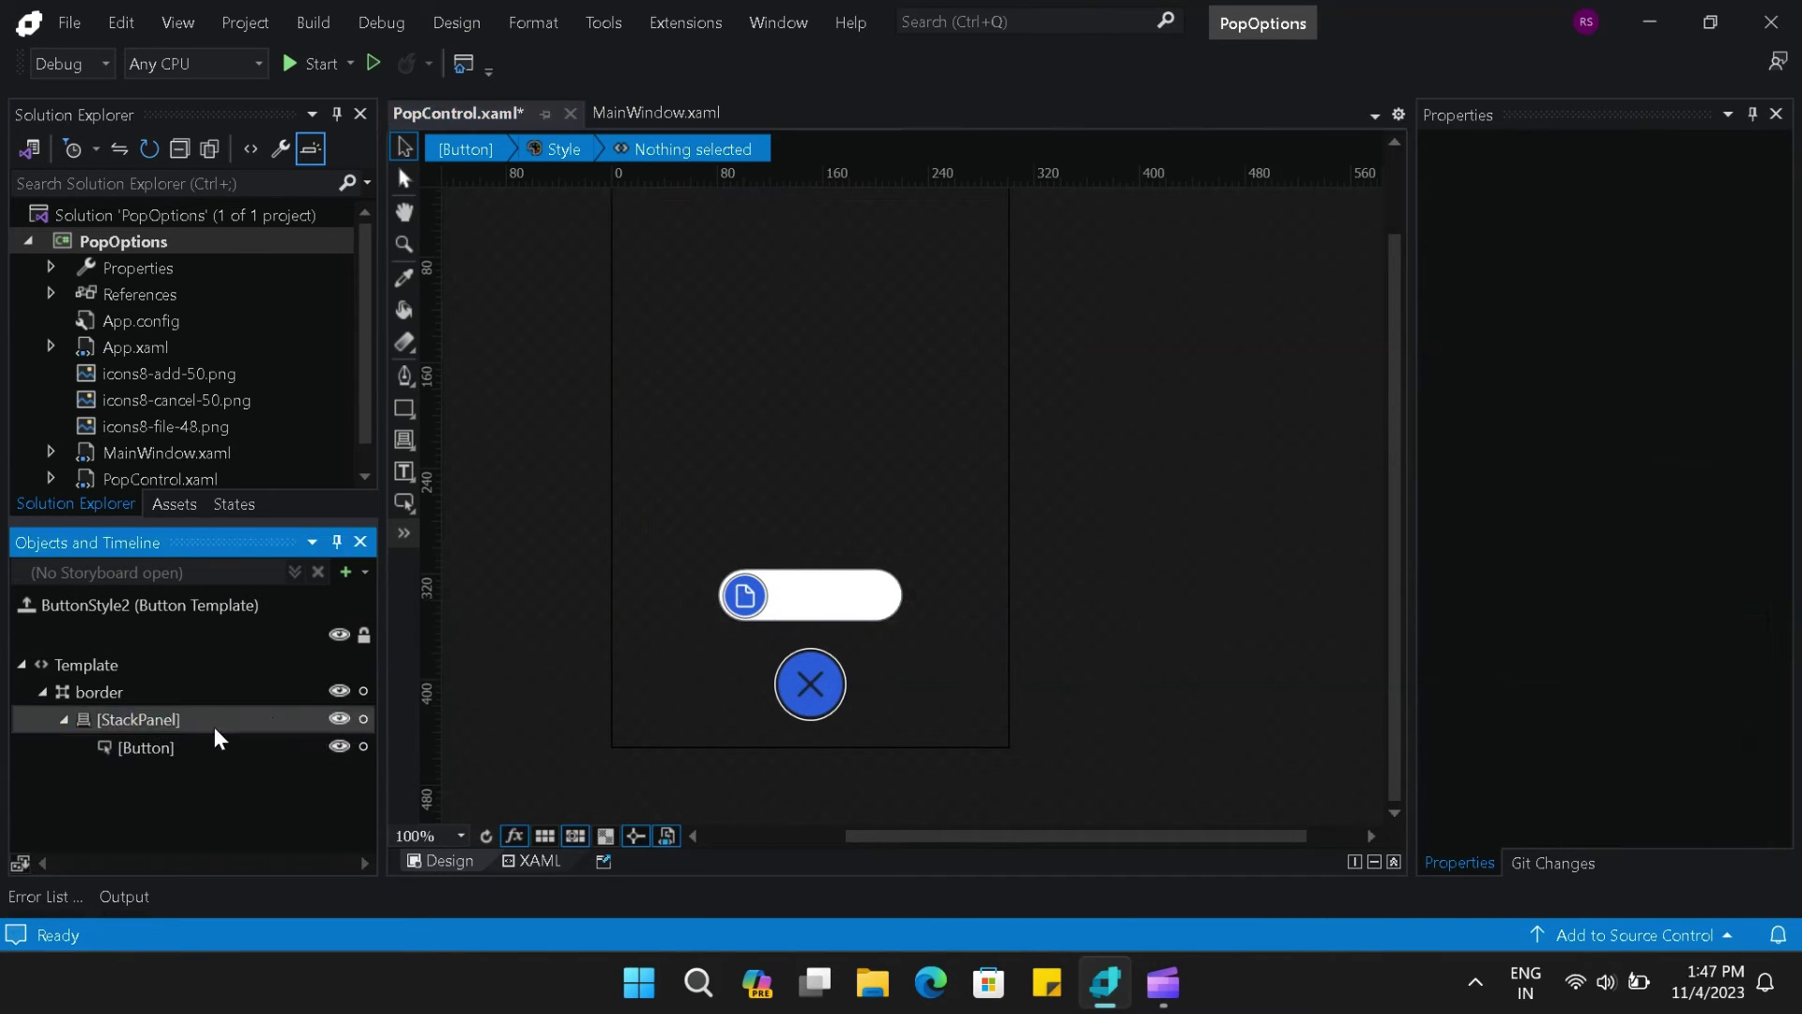
pyautogui.doubleClick(403, 471)
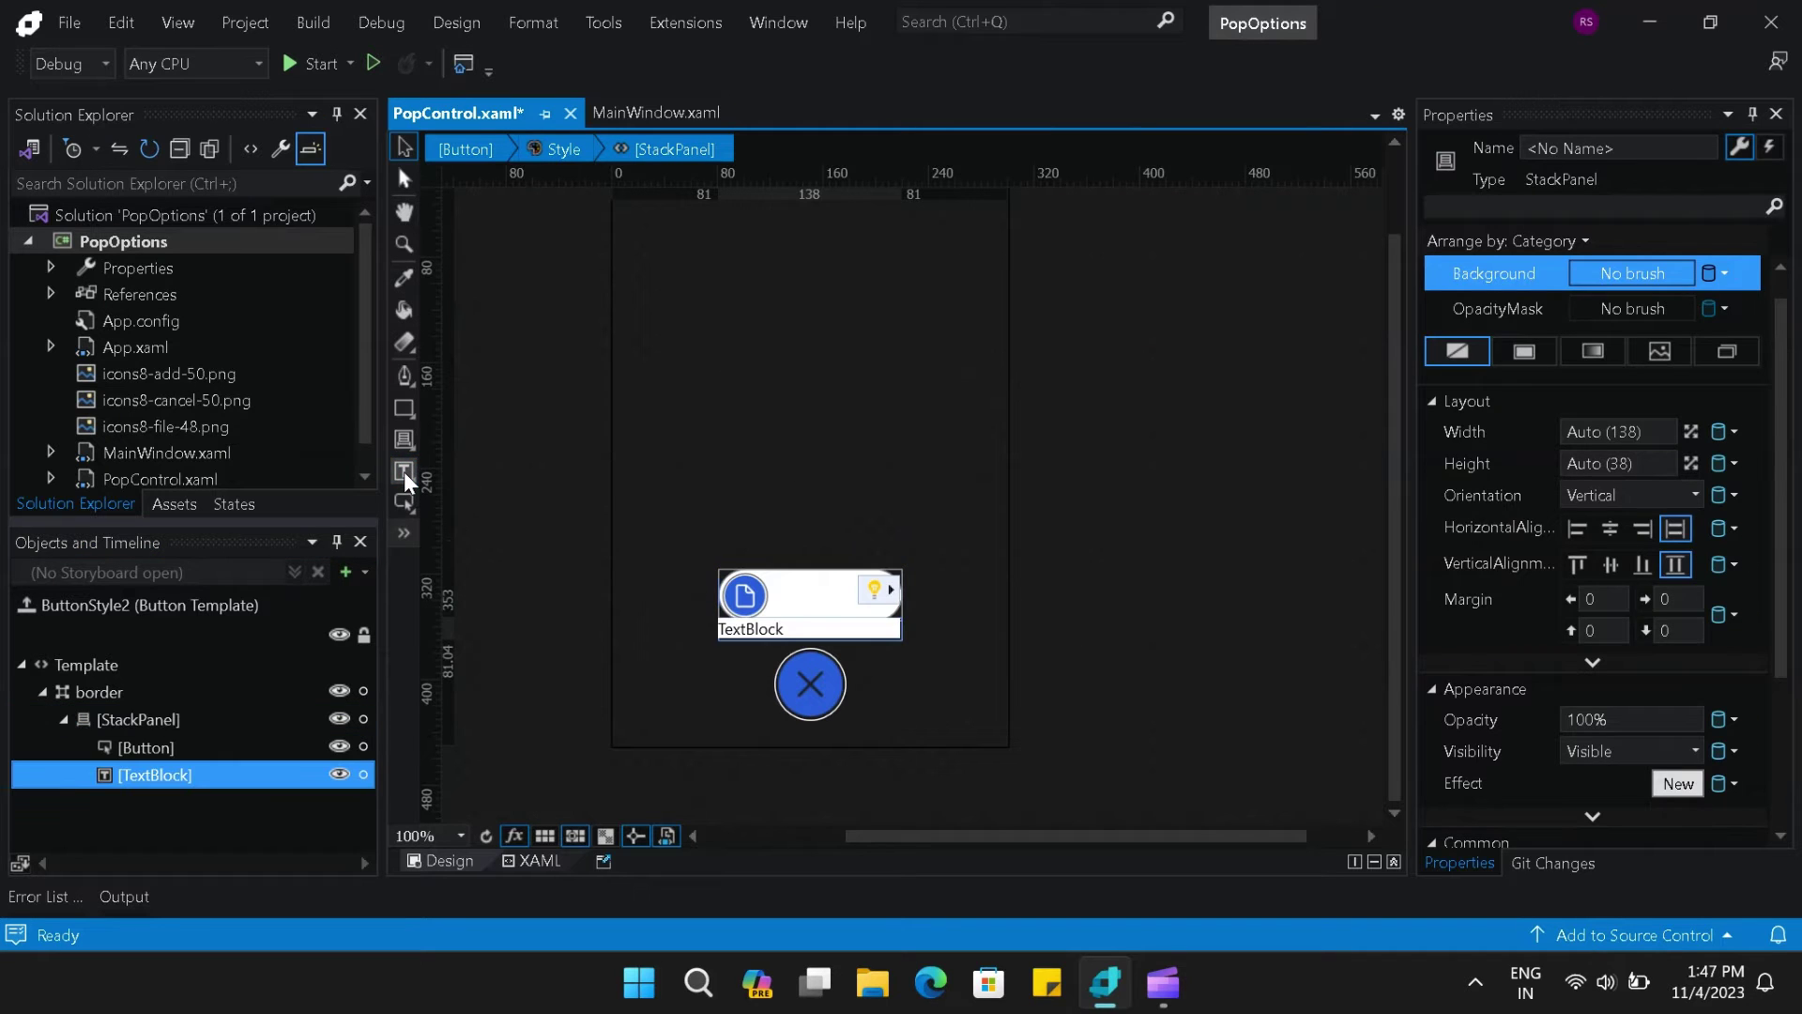
pyautogui.click(172, 721)
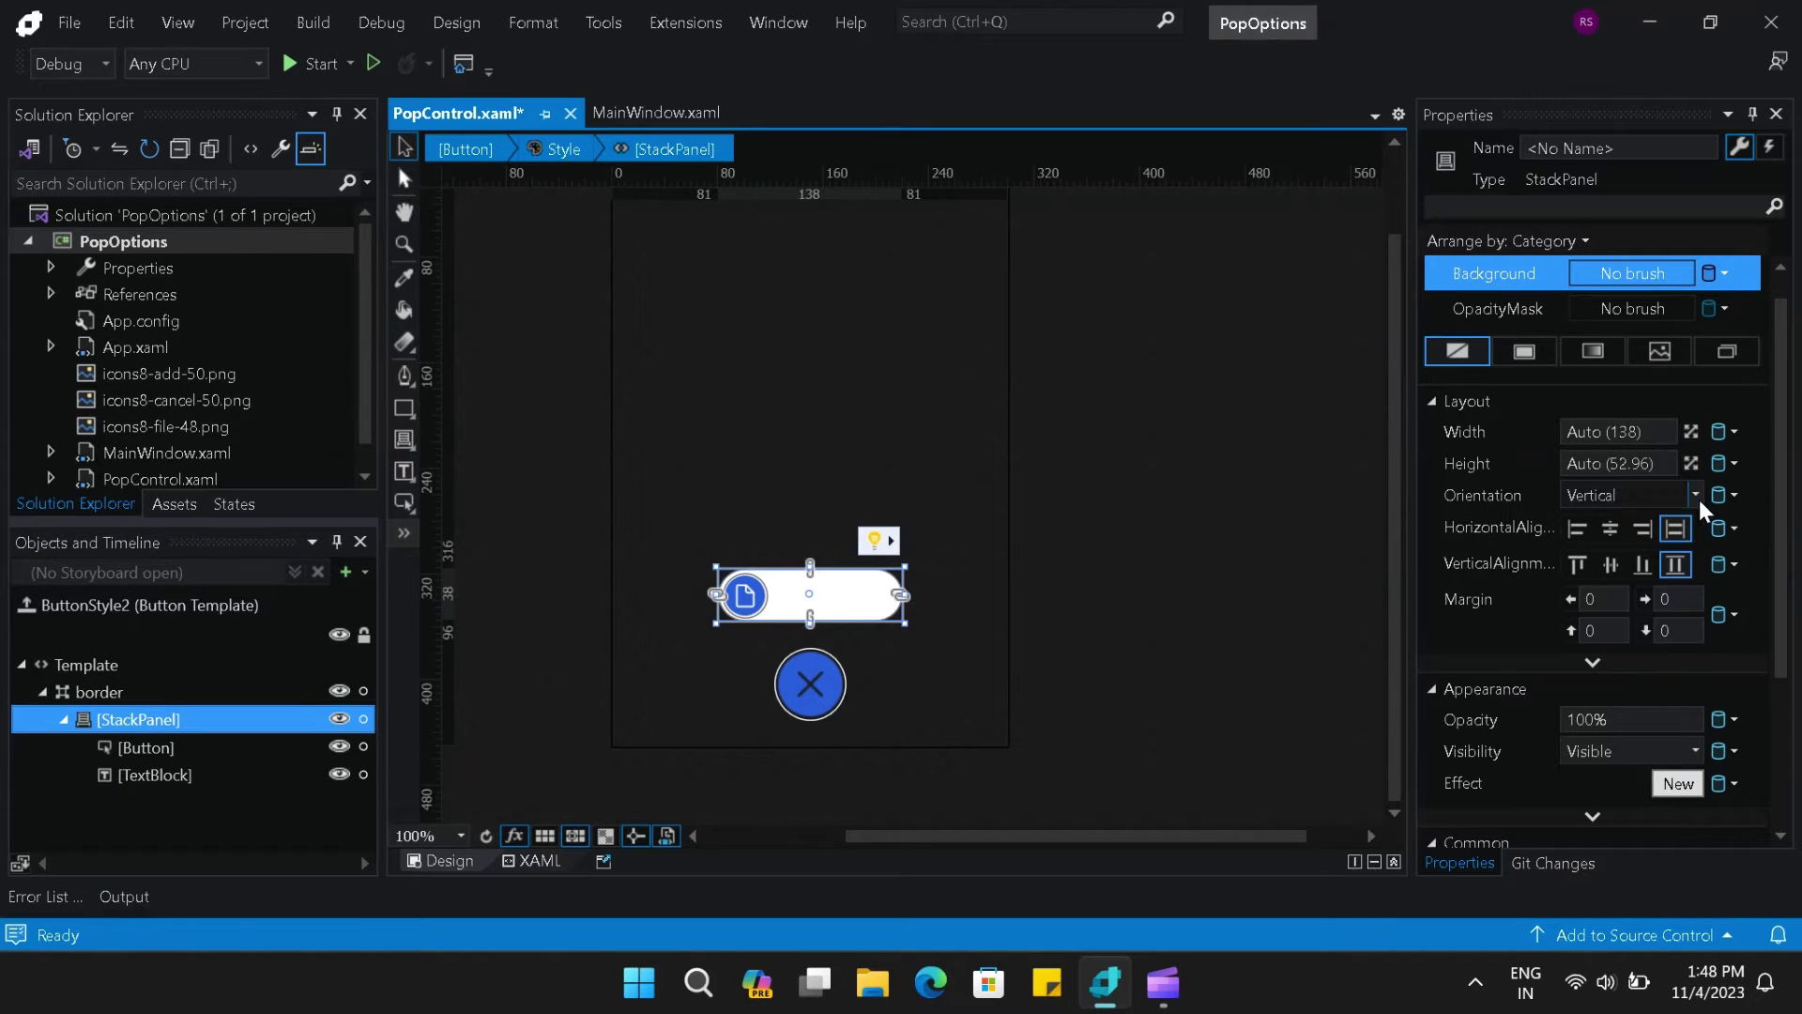
pyautogui.click(1695, 495)
pyautogui.click(1638, 523)
# - Set the TextBlock's height to 17 and its left margin to 5
pyautogui.click(169, 777)
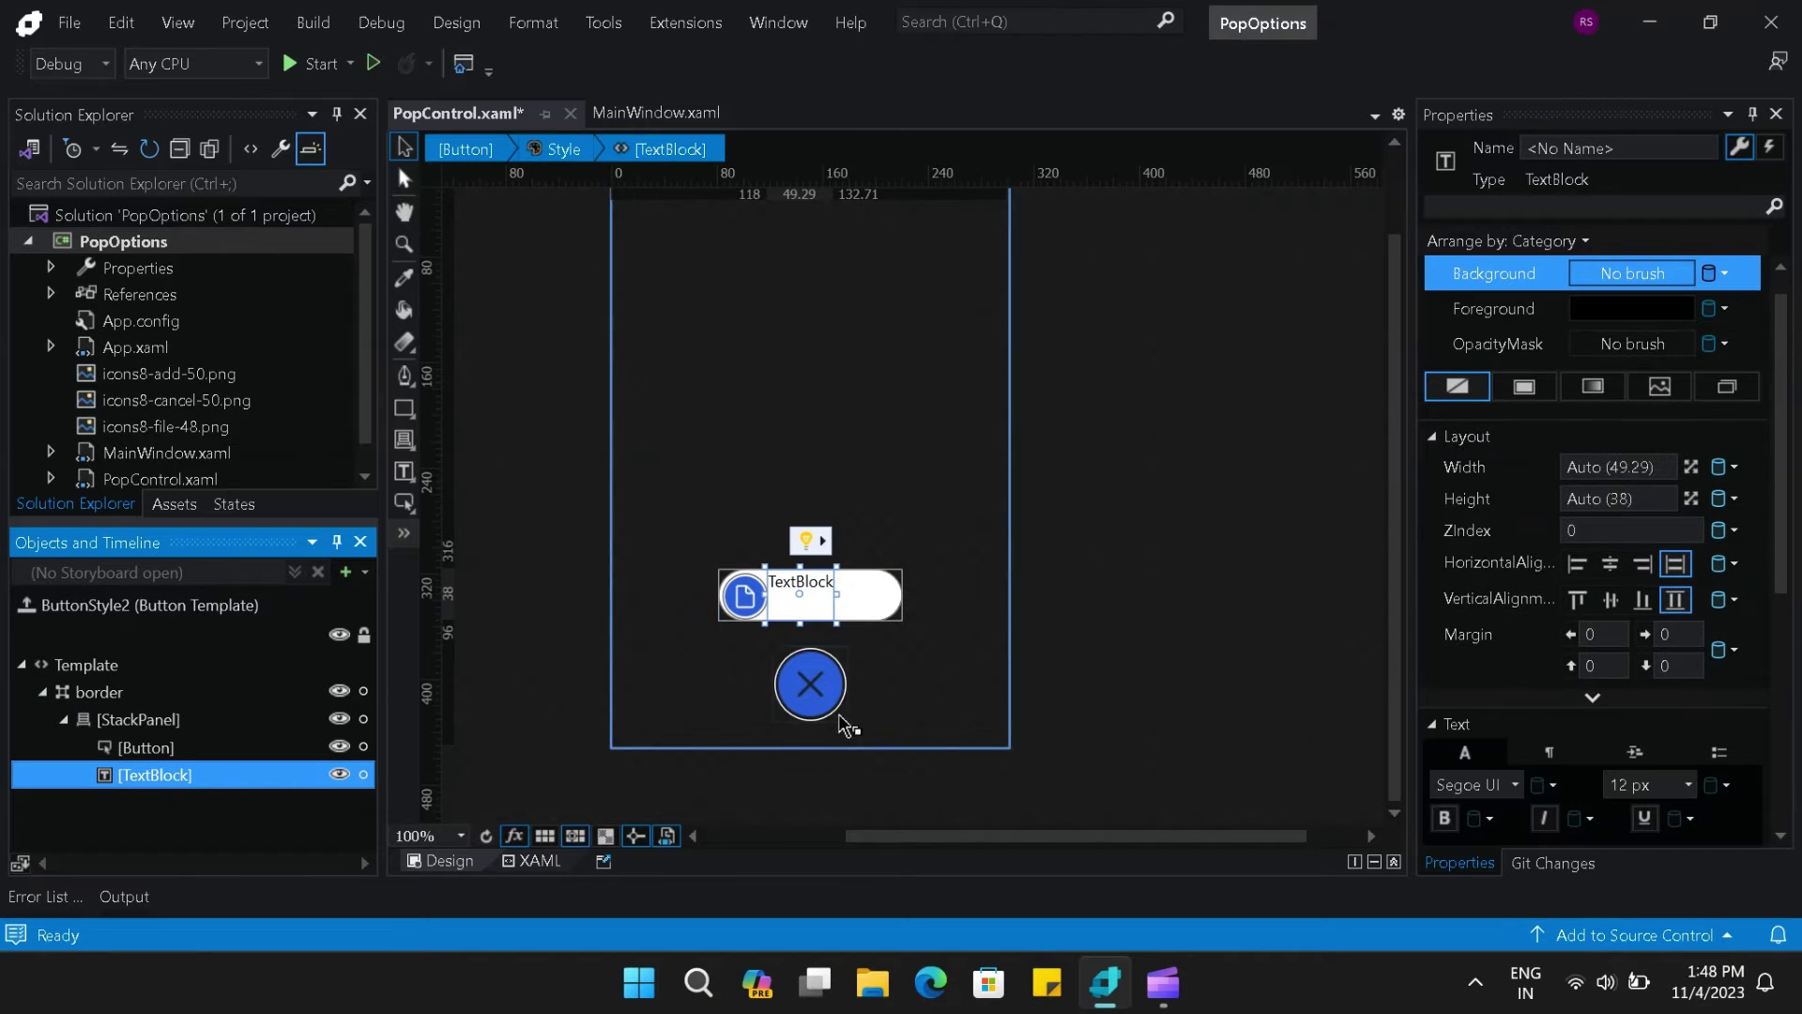
pyautogui.click(1651, 500)
pyautogui.write('30')
pyautogui.press('Return')
pyautogui.write('18')
pyautogui.press('Return')
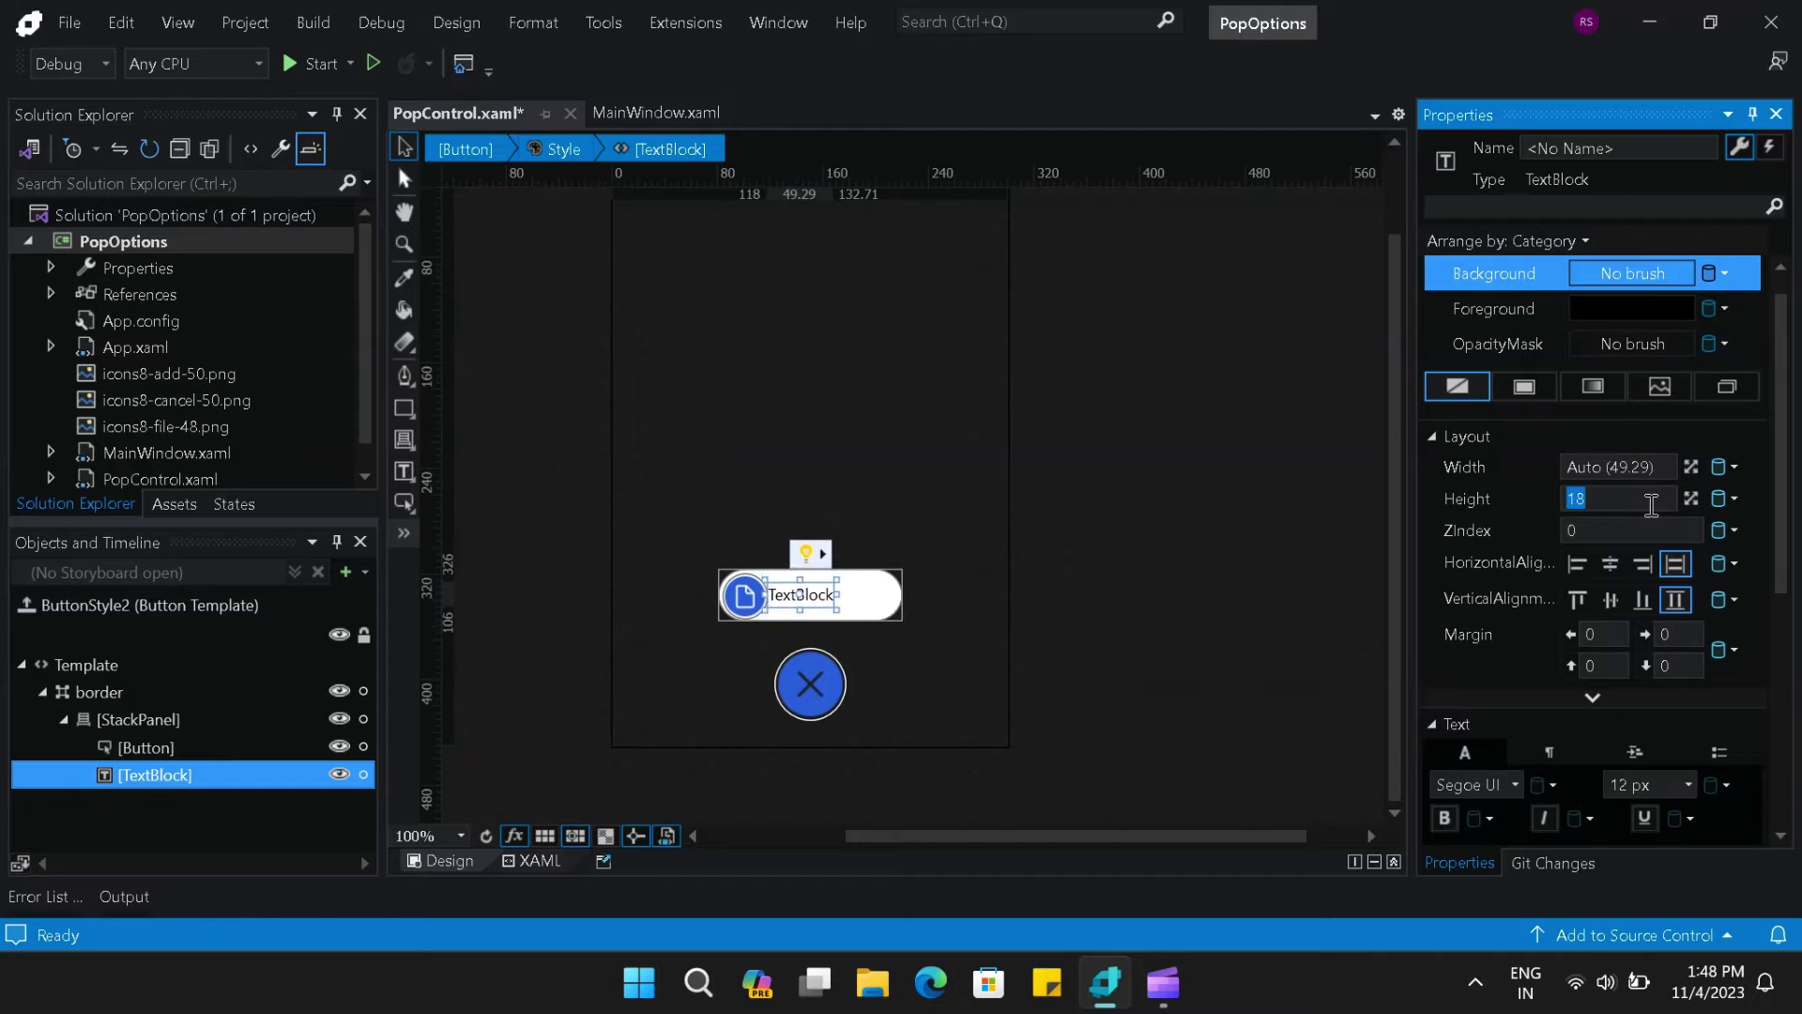
pyautogui.press('Down')
pyautogui.click(1611, 635)
pyautogui.write('5')
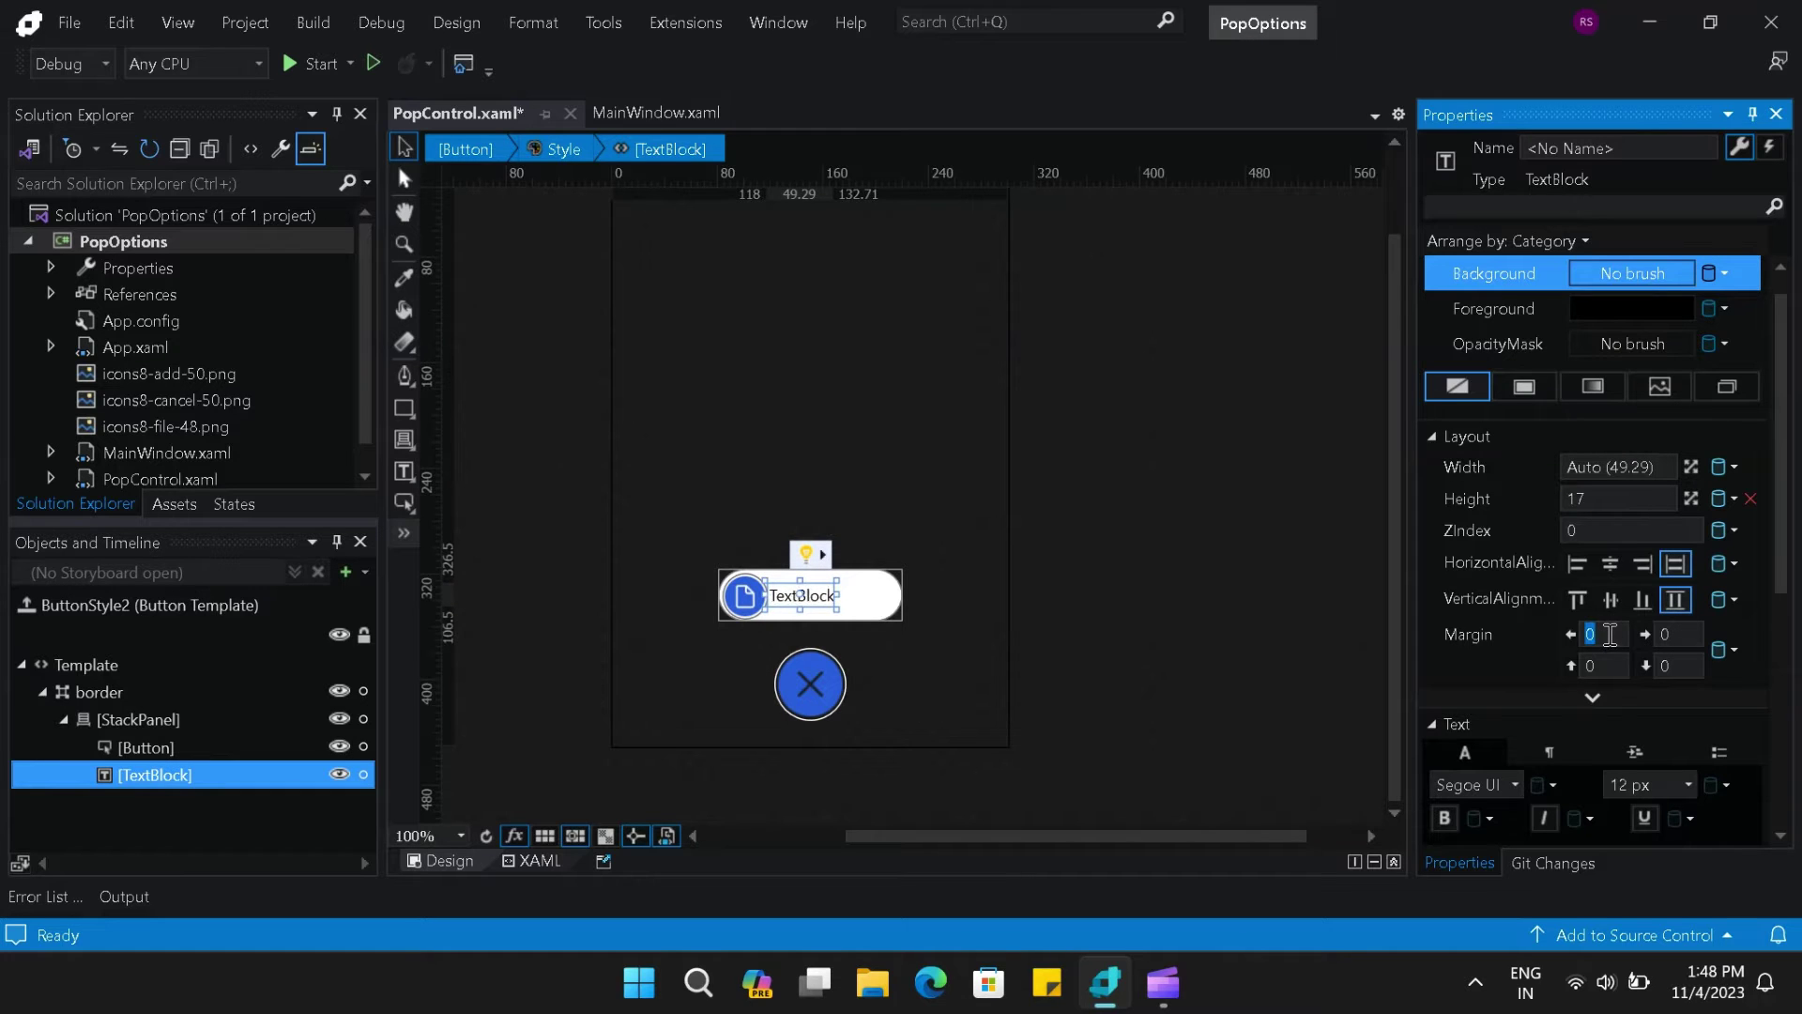
pyautogui.press('Return')
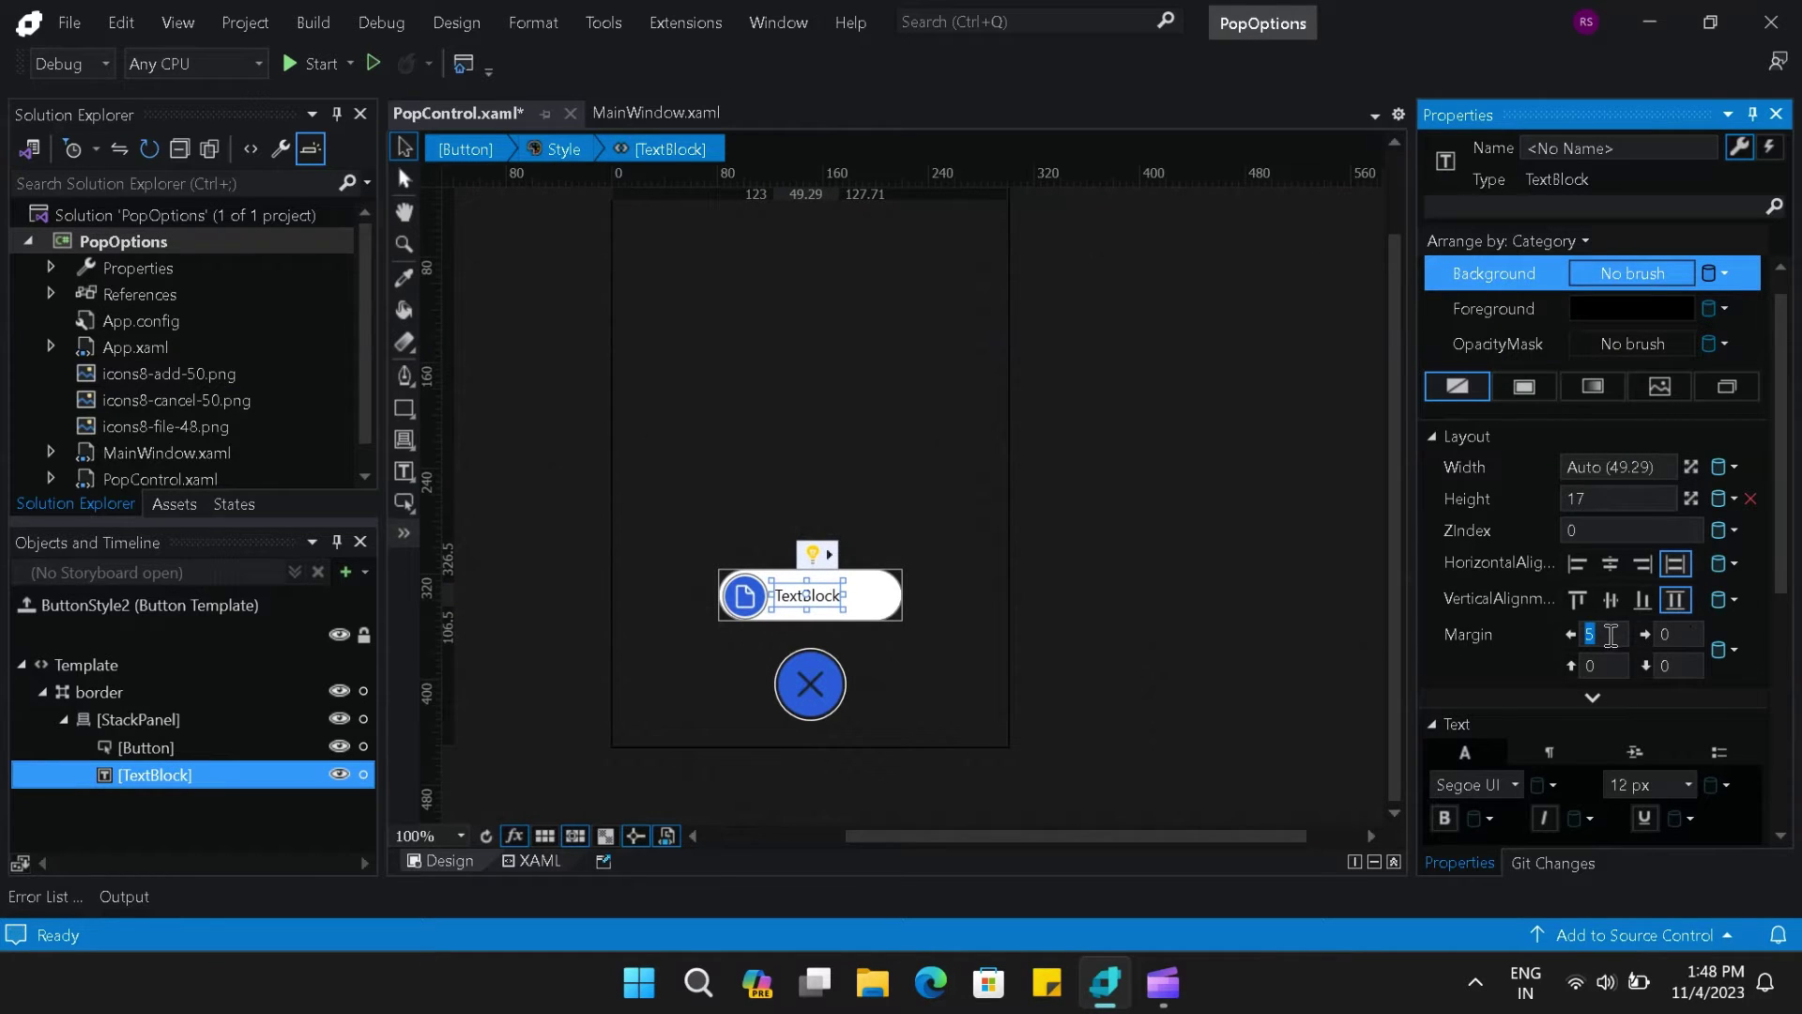
# - Change the TextBlock's text to Files and clear the selection
pyautogui.scroll(-5, 1611, 635)
pyautogui.click(1645, 684)
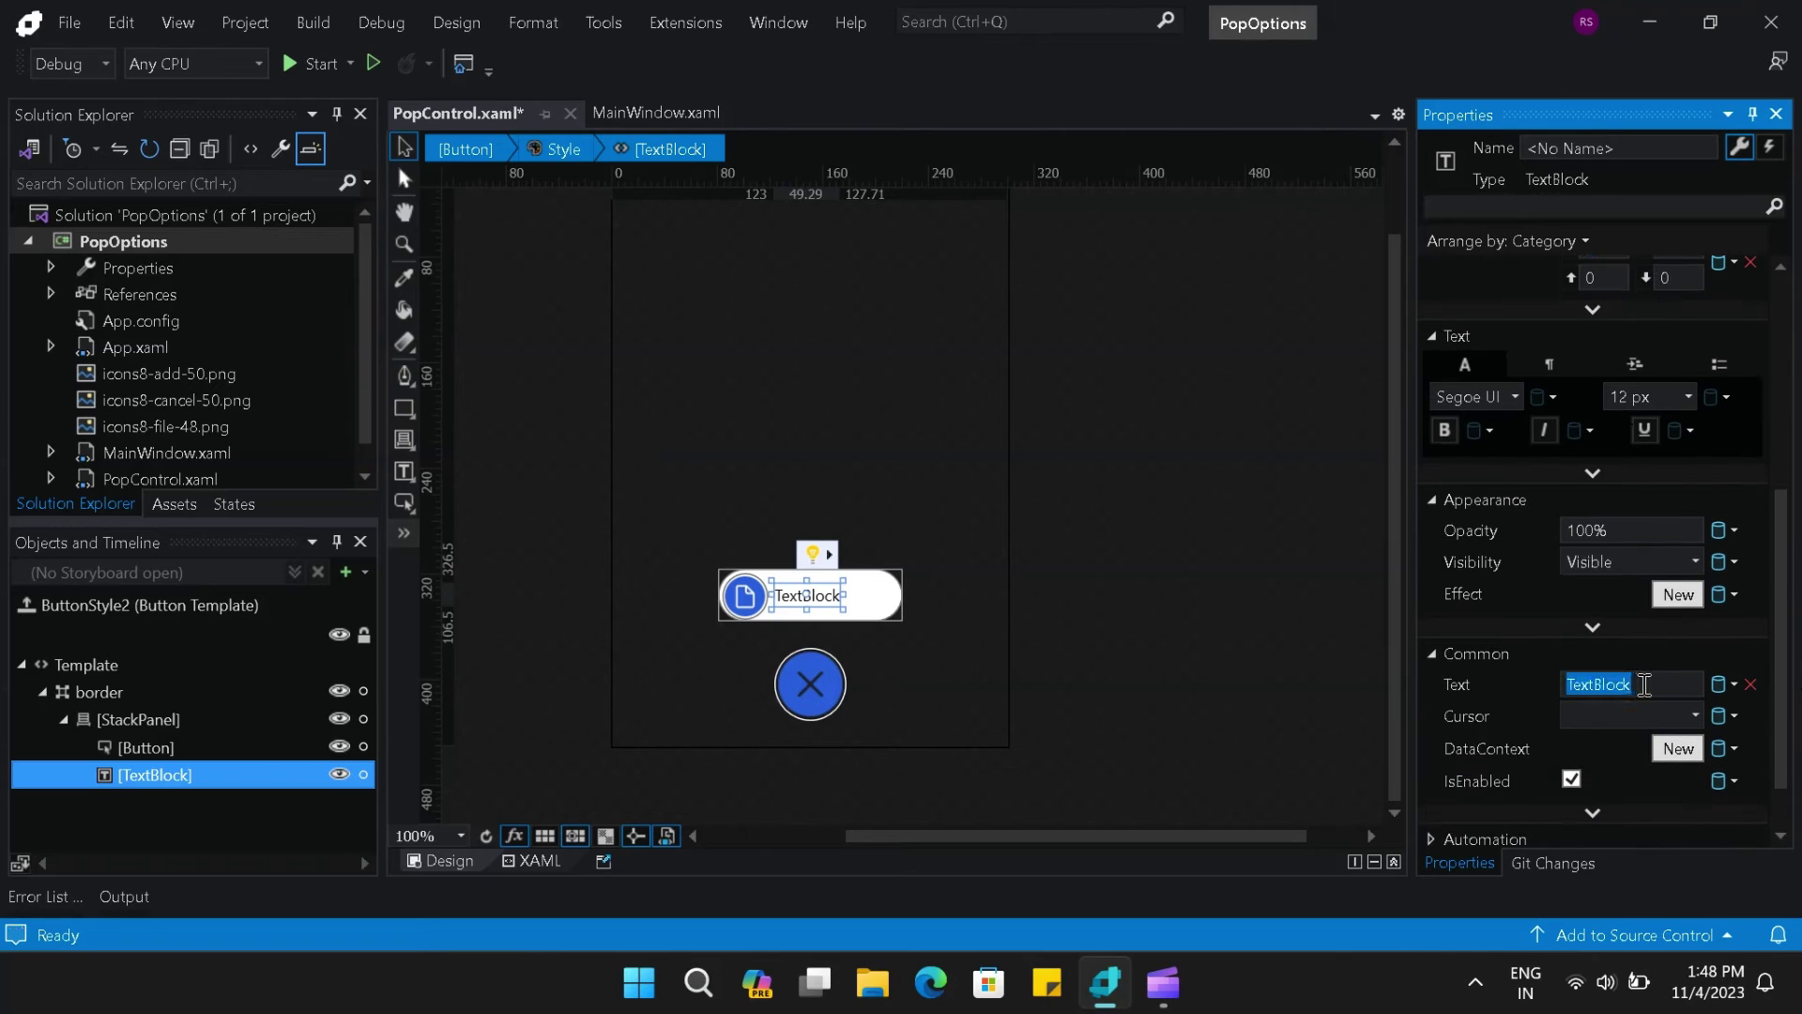
pyautogui.write('Files')
pyautogui.press('BackSpace')
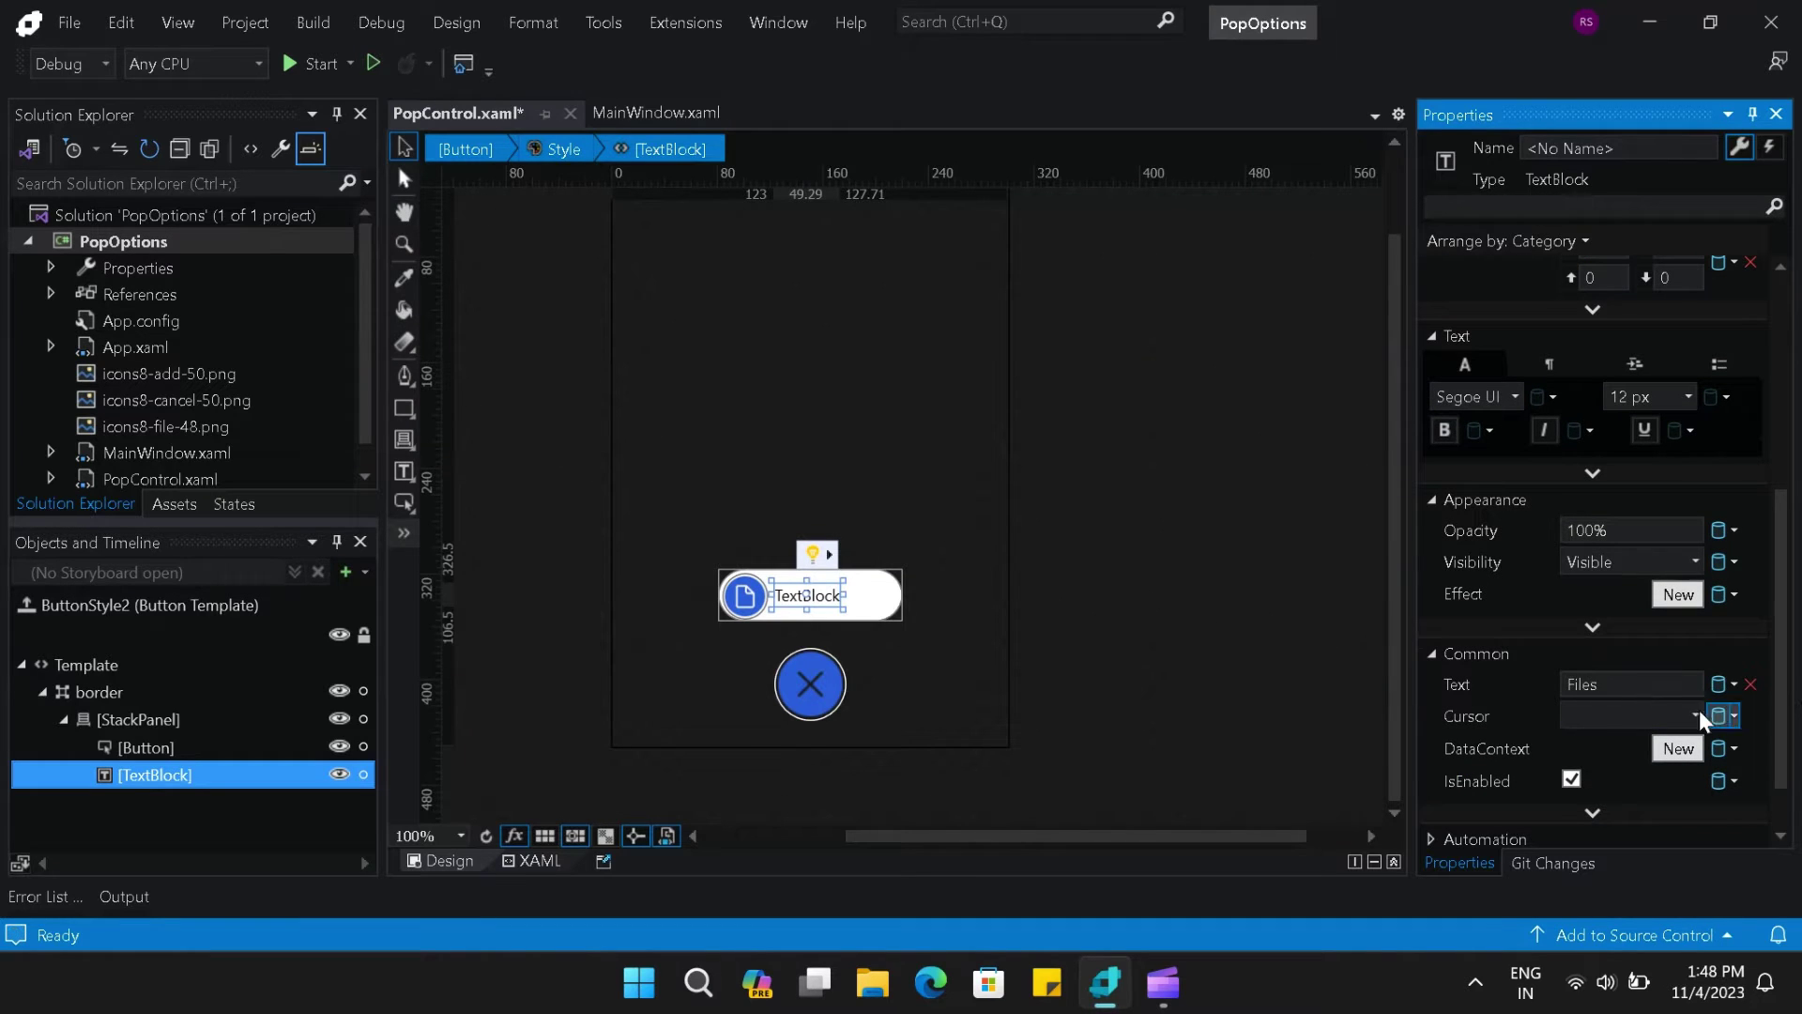
pyautogui.click(1235, 613)
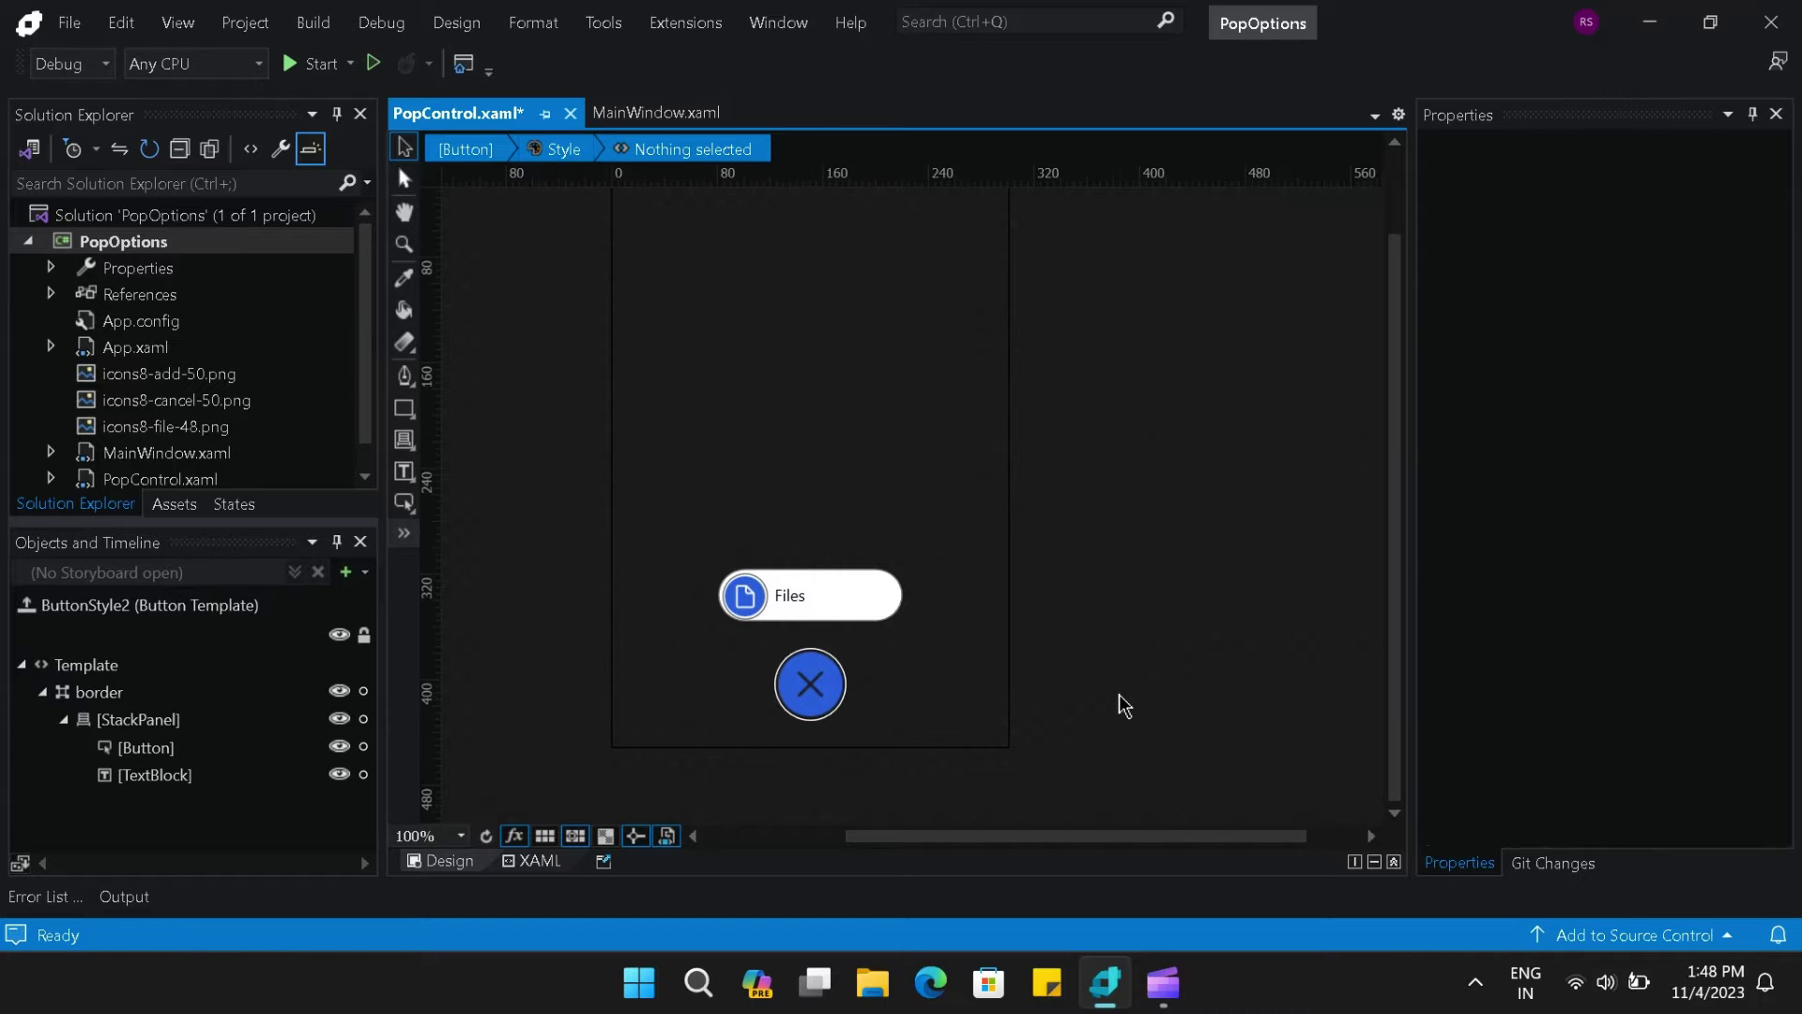
# - Set the inner icon button's border brush to No brush and clear the selection
pyautogui.click(746, 597)
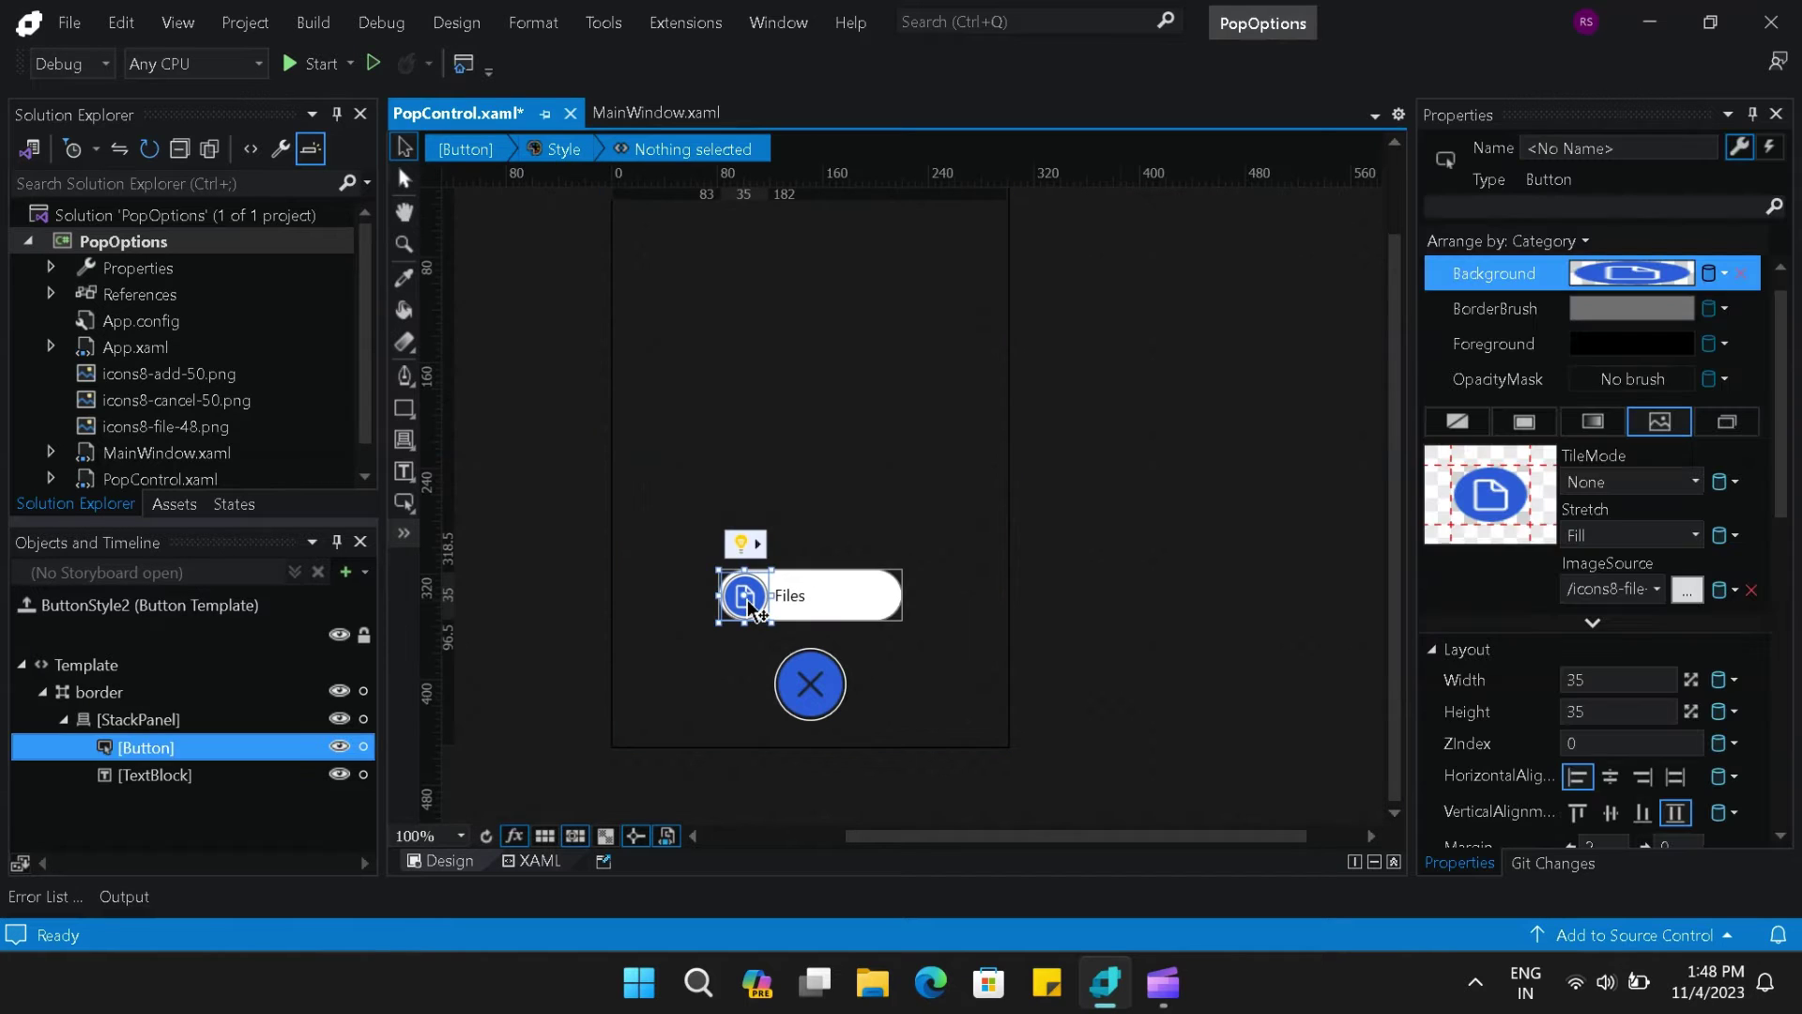
pyautogui.click(1468, 316)
pyautogui.click(1469, 428)
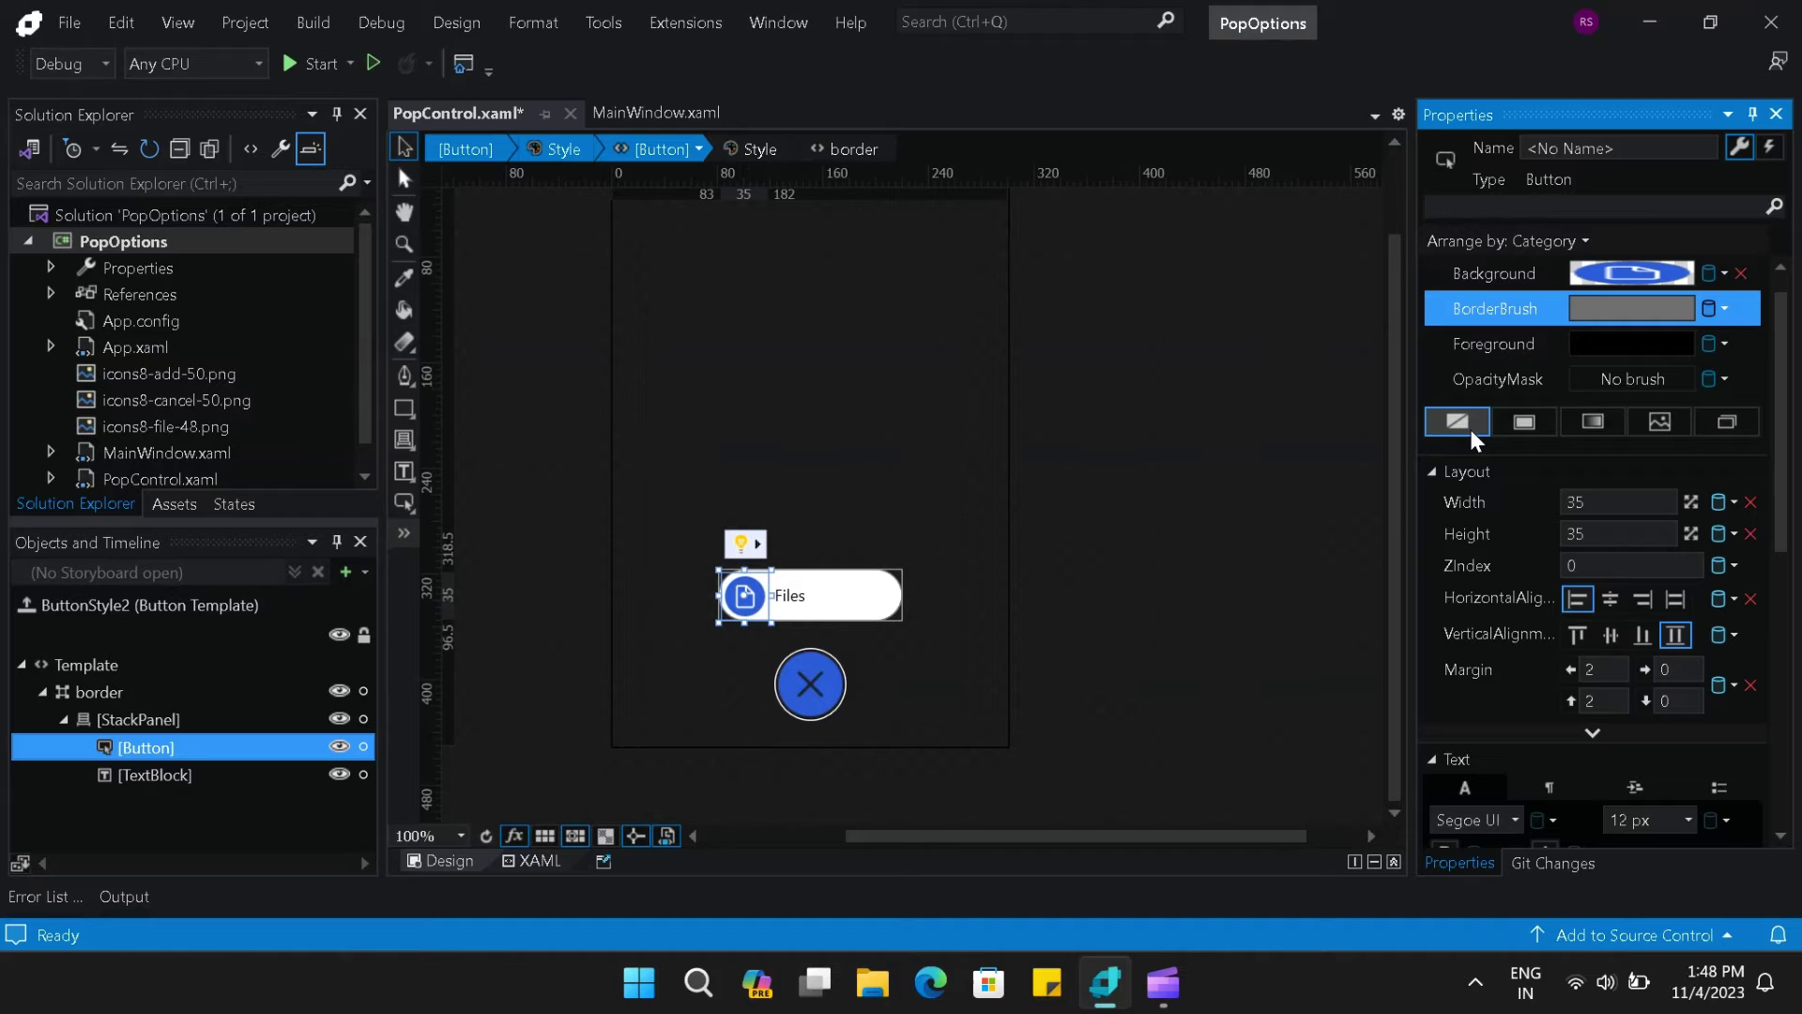
pyautogui.click(1147, 559)
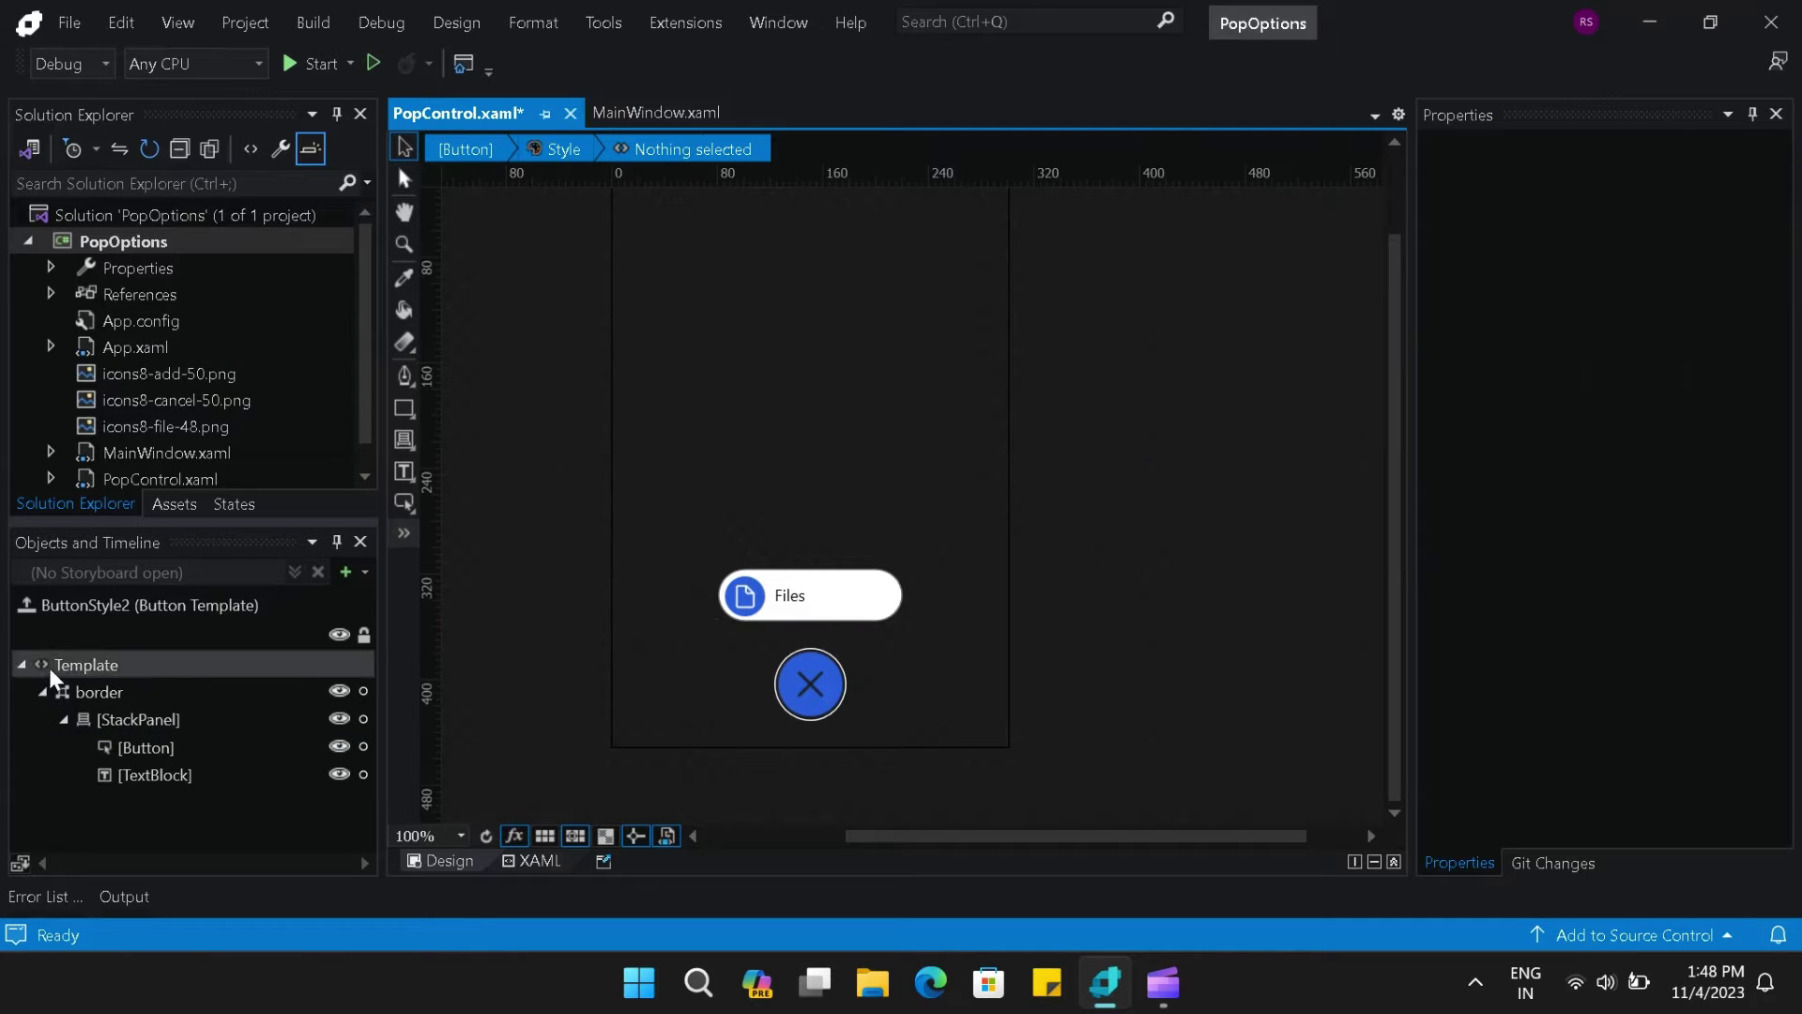
# - Leave the template and rename the pill-shaped option button in the Grid as btnFiles
pyautogui.click(28, 604)
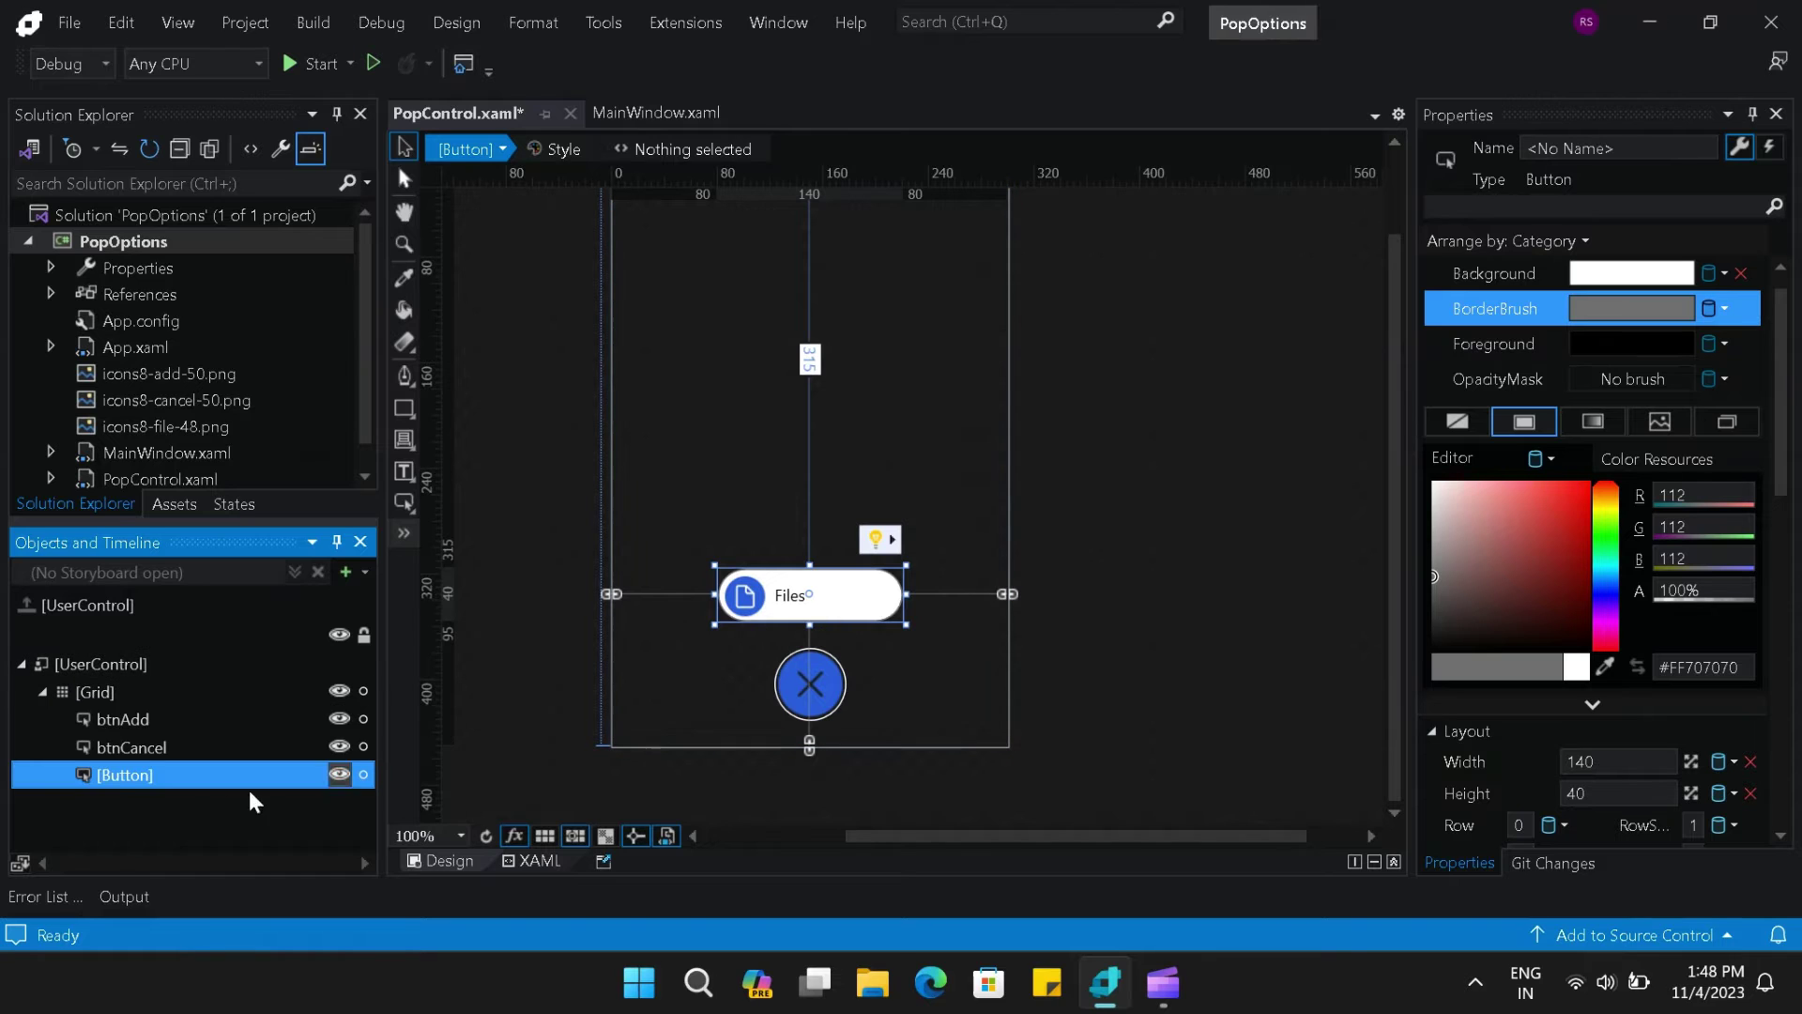
pyautogui.click(115, 768)
pyautogui.write('btnFiles')
pyautogui.press('Return')
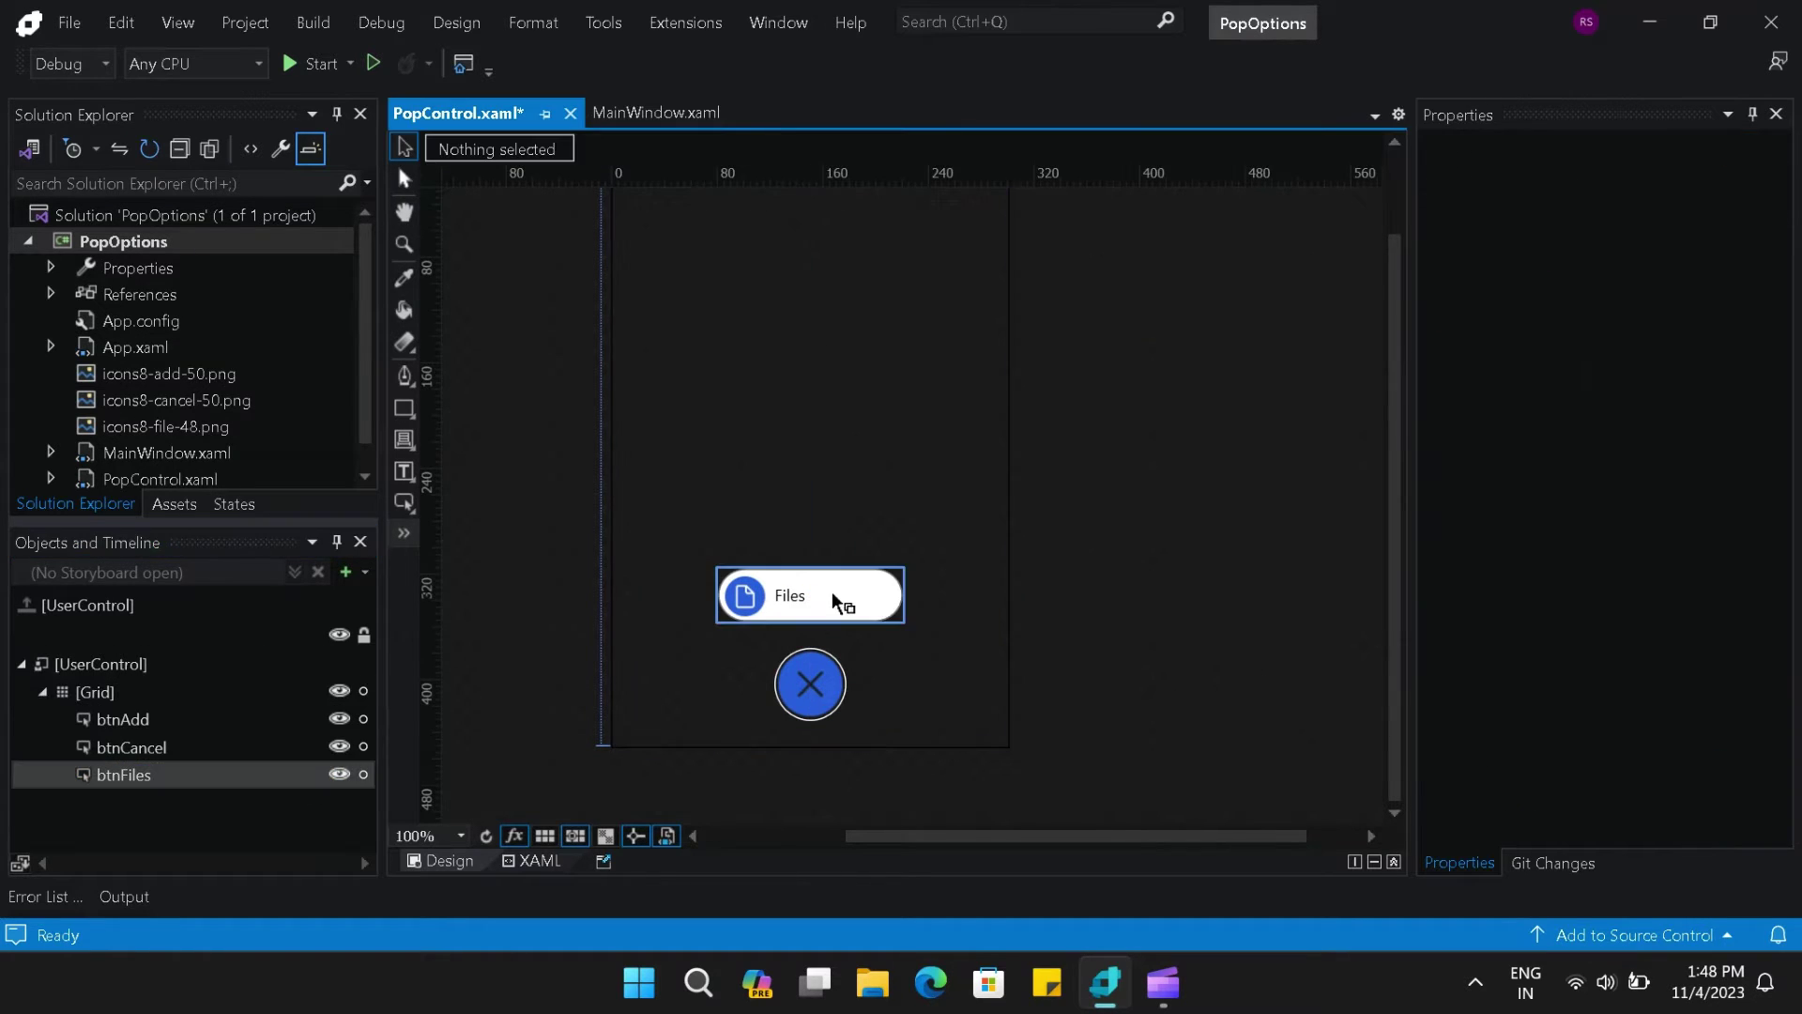
# - Narrow btnFiles symmetrically to a width of 80 and clear the selection
pyautogui.moveTo(718, 597); pyautogui.dragTo(783, 610)
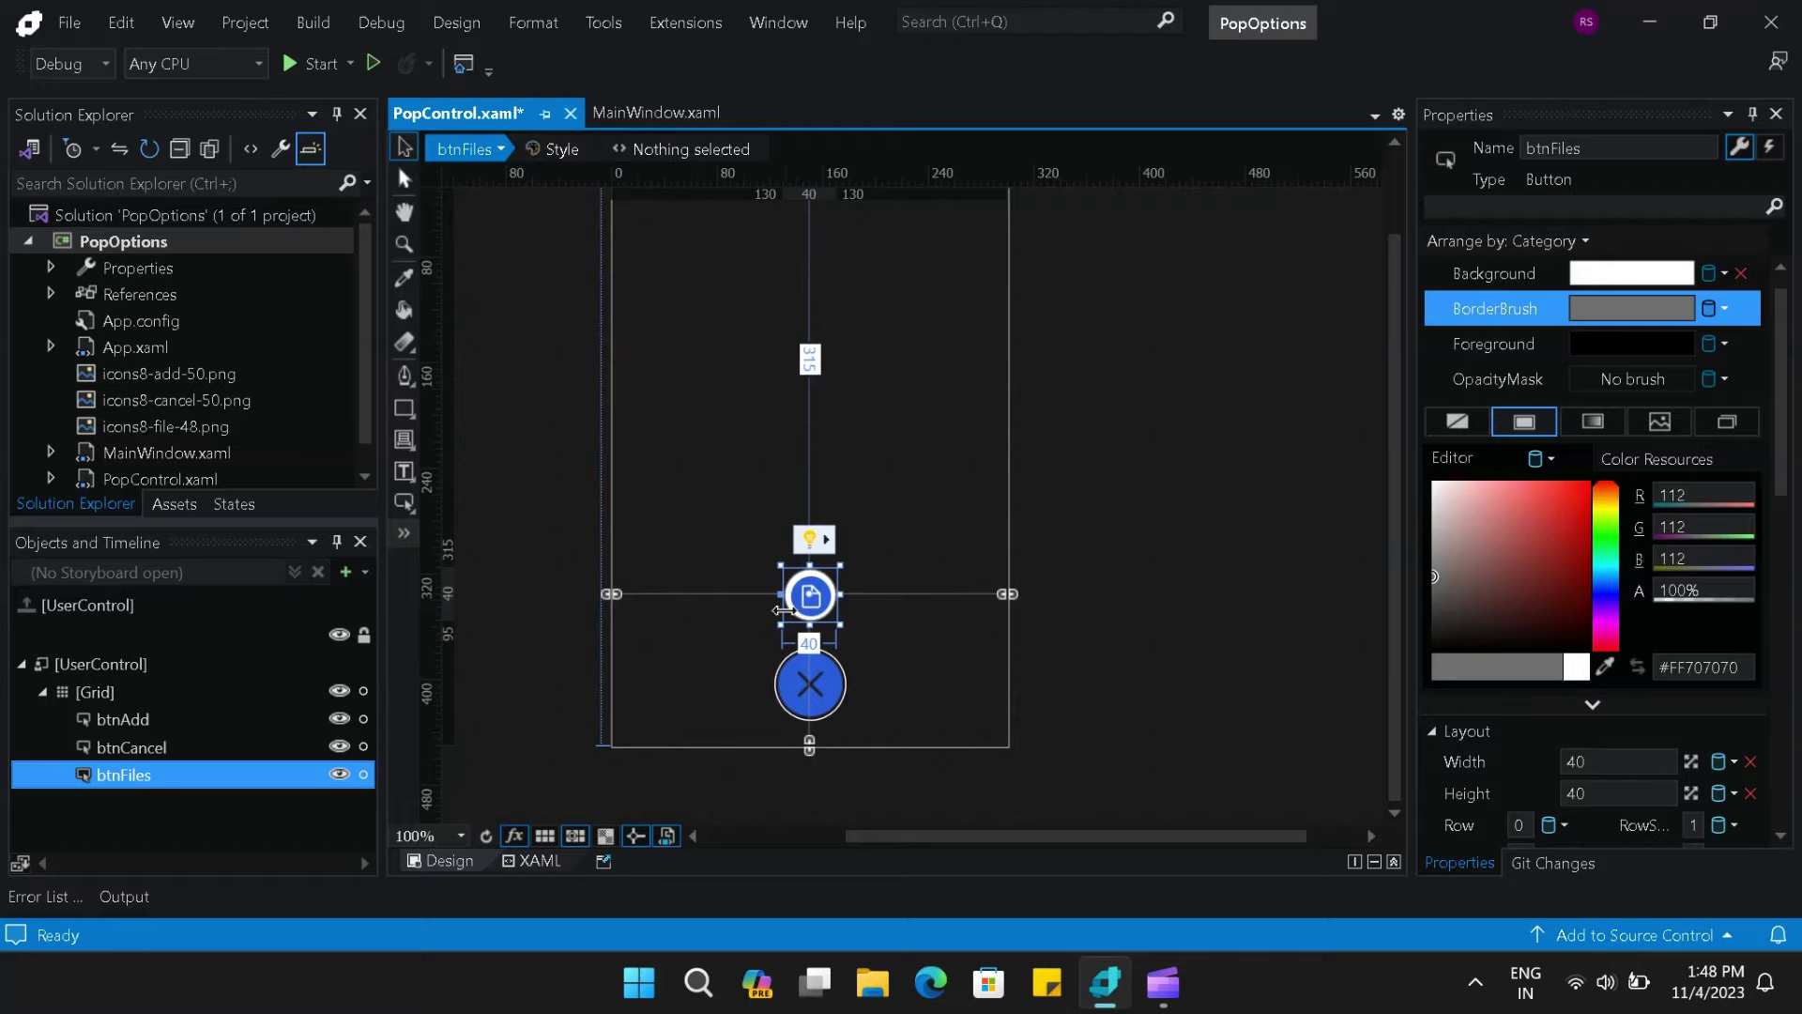
pyautogui.moveTo(782, 610); pyautogui.dragTo(749, 611)
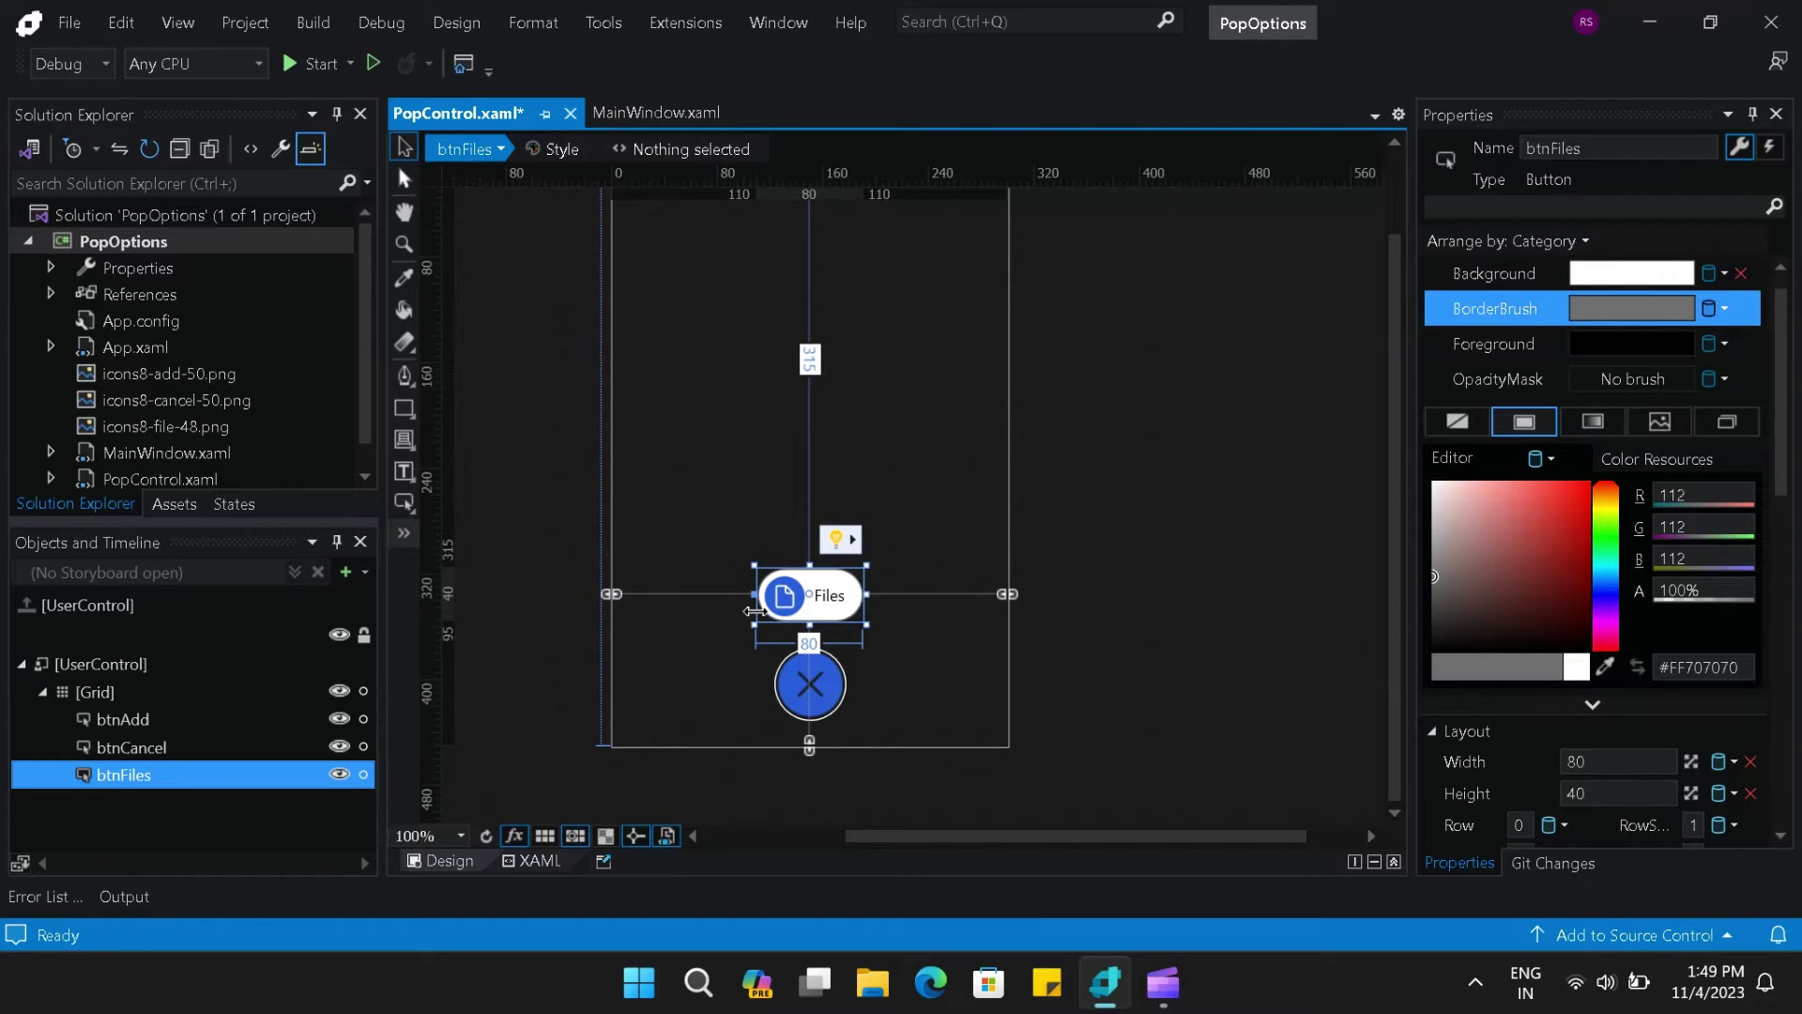
pyautogui.click(1071, 642)
# - Duplicate btnFiles and place the copy directly above it, 270 from the top edge
pyautogui.click(843, 610)
pyautogui.rightClick(843, 610)
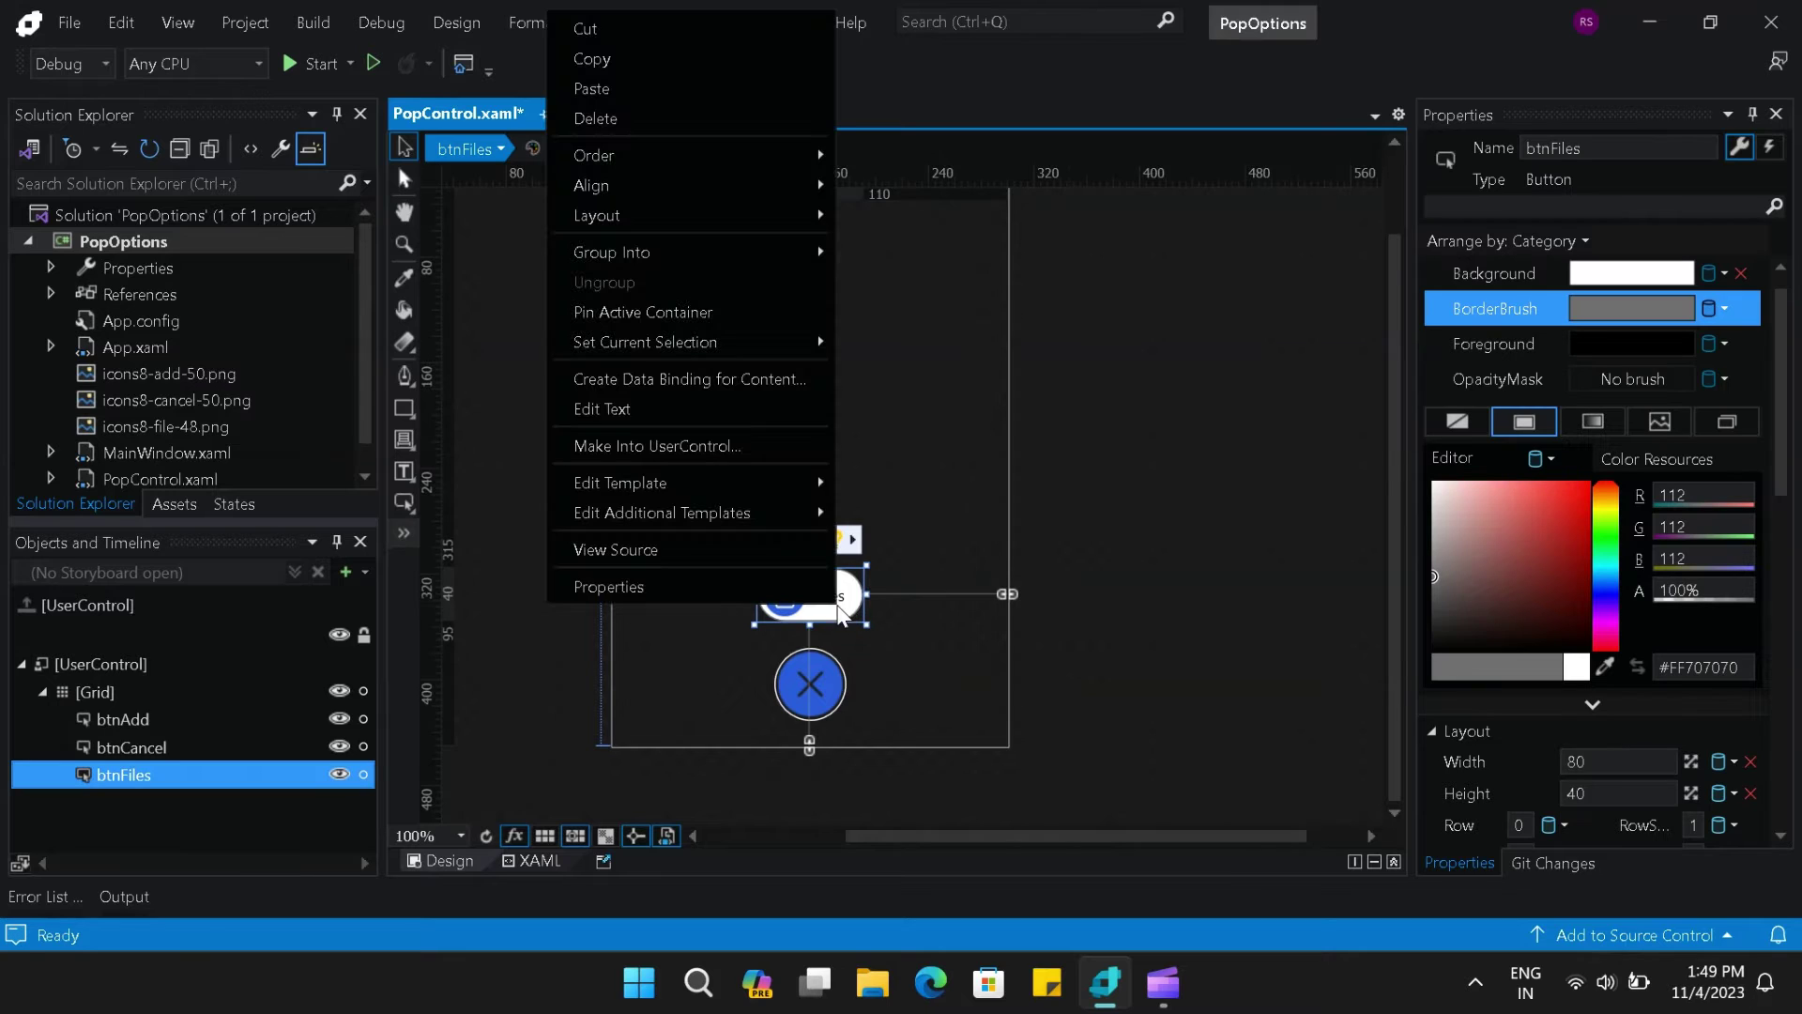
pyautogui.click(622, 72)
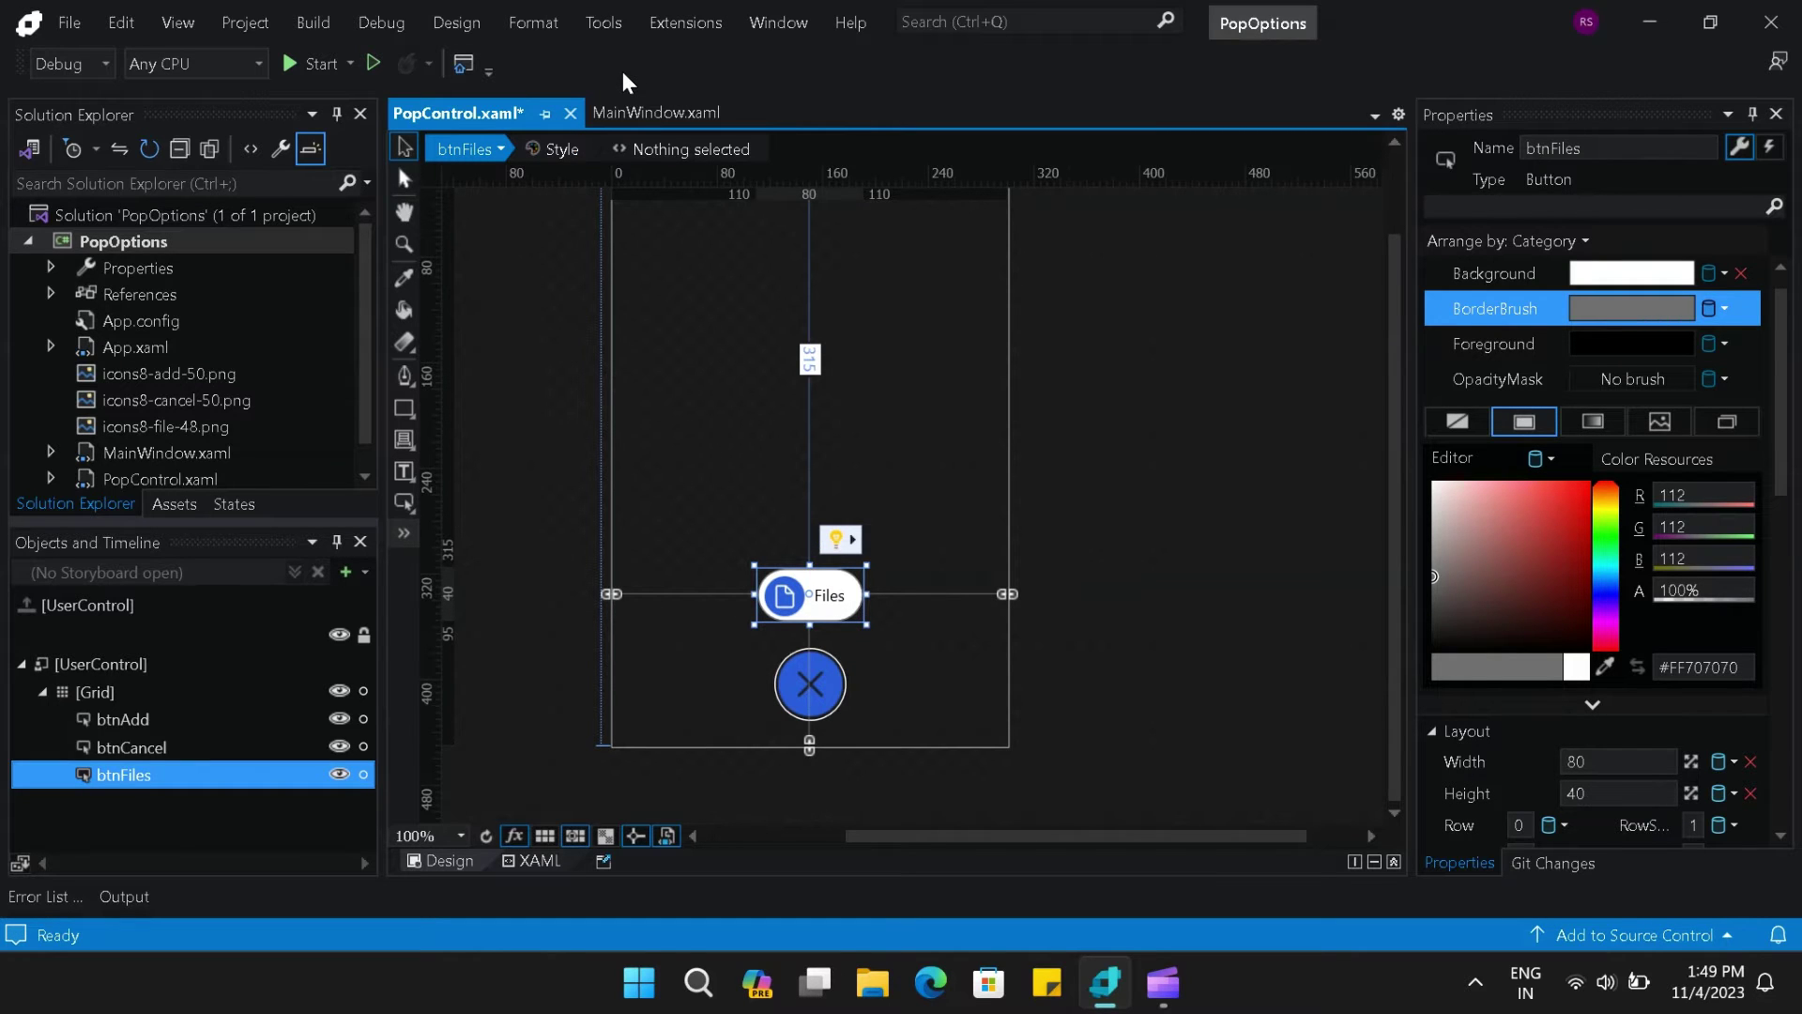
pyautogui.hotkey('ctrl', 'v')
pyautogui.moveTo(805, 600); pyautogui.dragTo(796, 538)
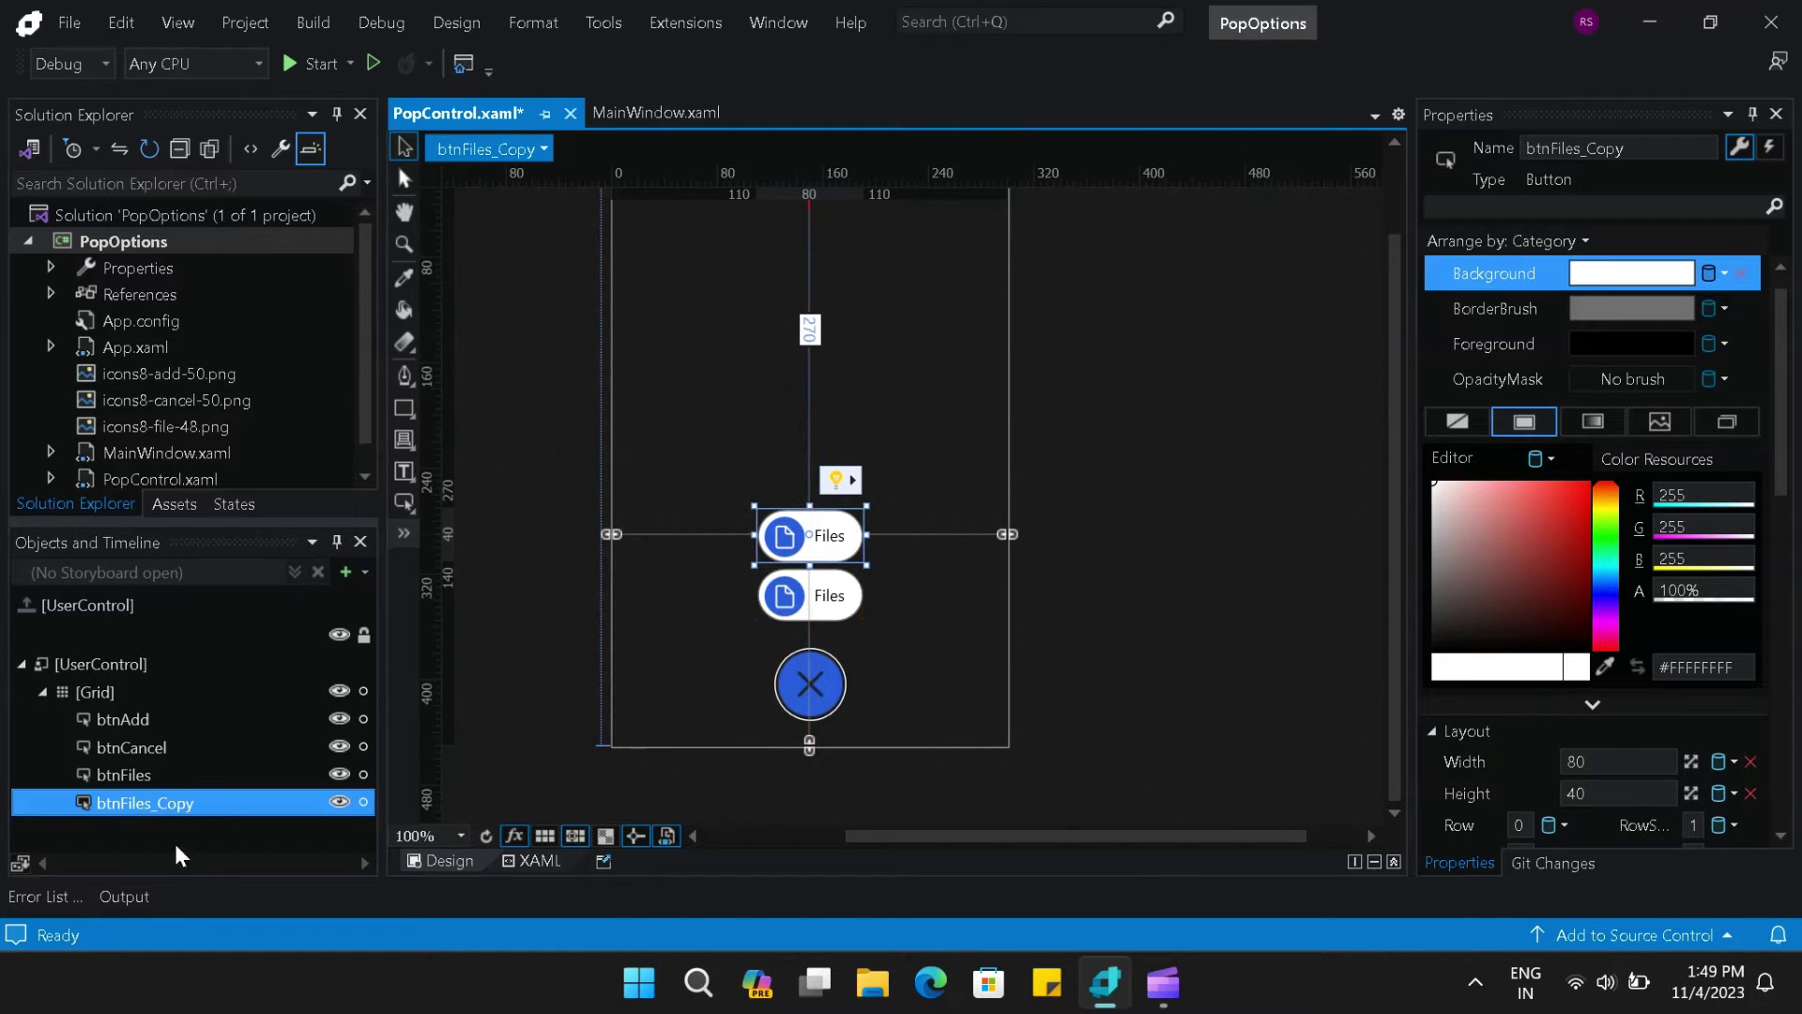
# - Rename the copied Files button as btnFolders
pyautogui.click(131, 803)
pyautogui.moveTo(134, 803); pyautogui.dragTo(229, 800)
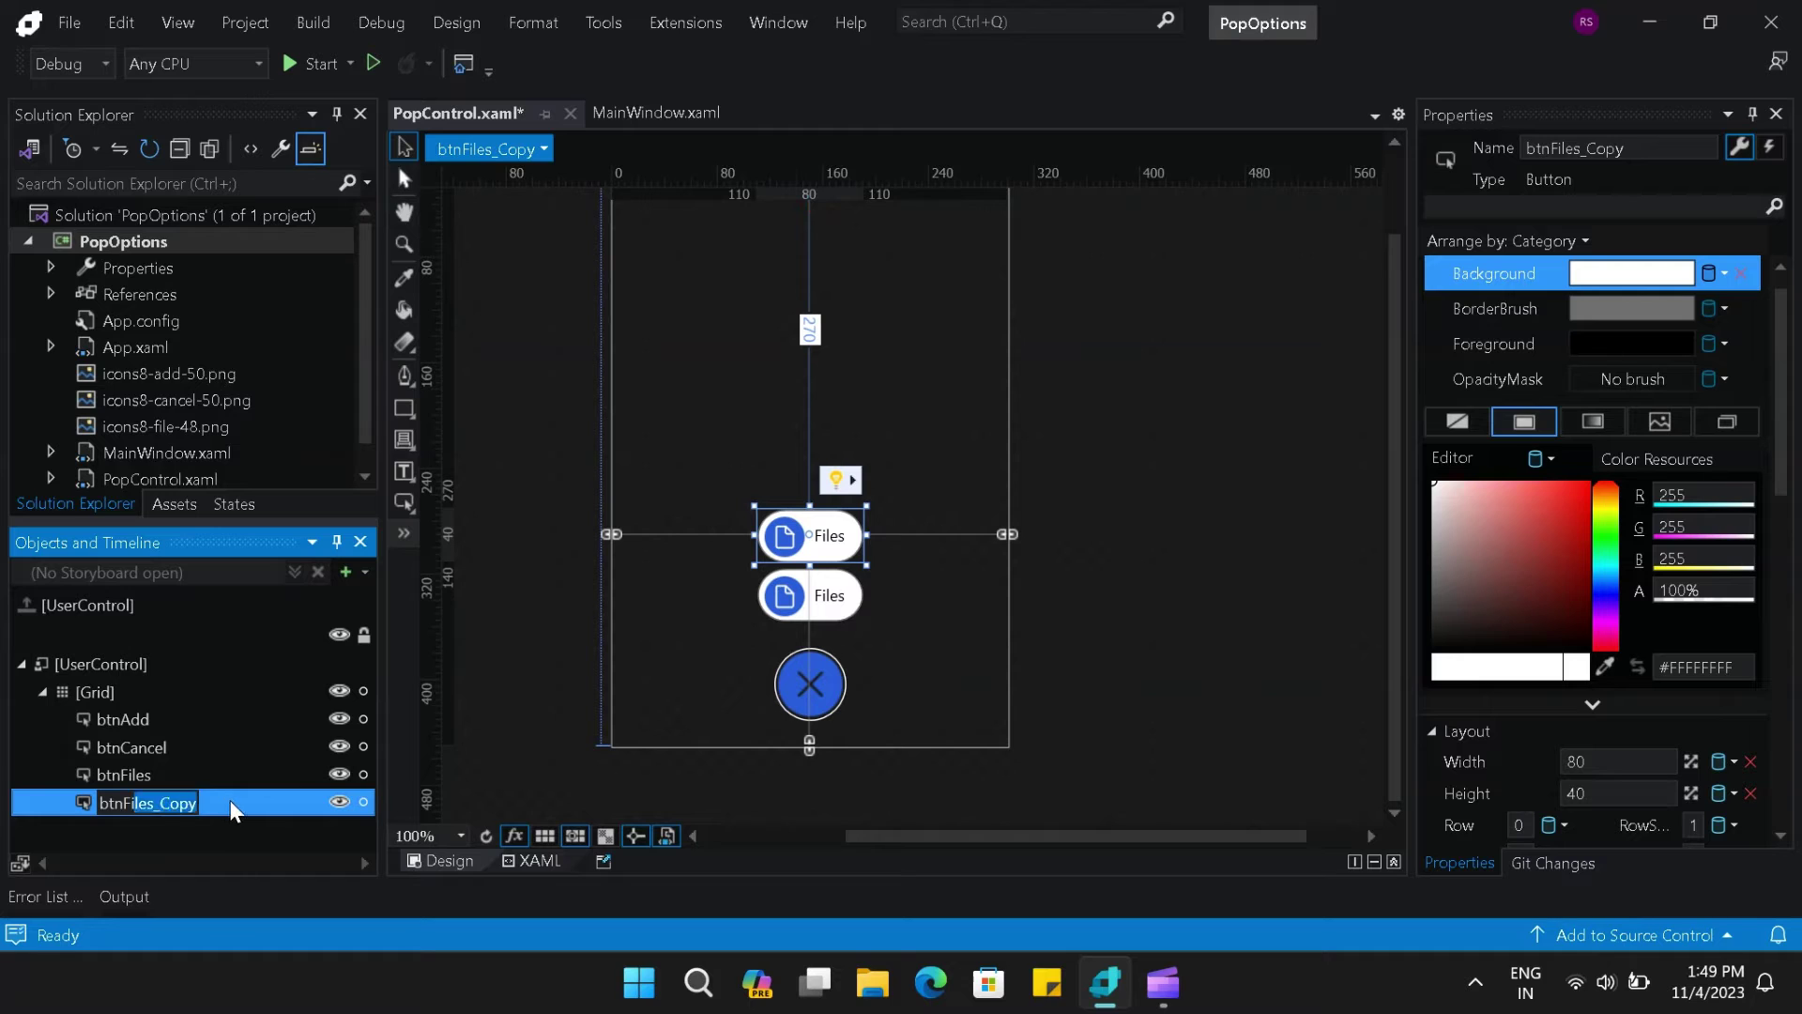
pyautogui.press('BackSpace')
pyautogui.press('BackSpace')
pyautogui.write('olders')
pyautogui.click(1112, 594)
# - Create a separate copy of btnFolders' template for editing, accepting the default style resource name
pyautogui.click(831, 537)
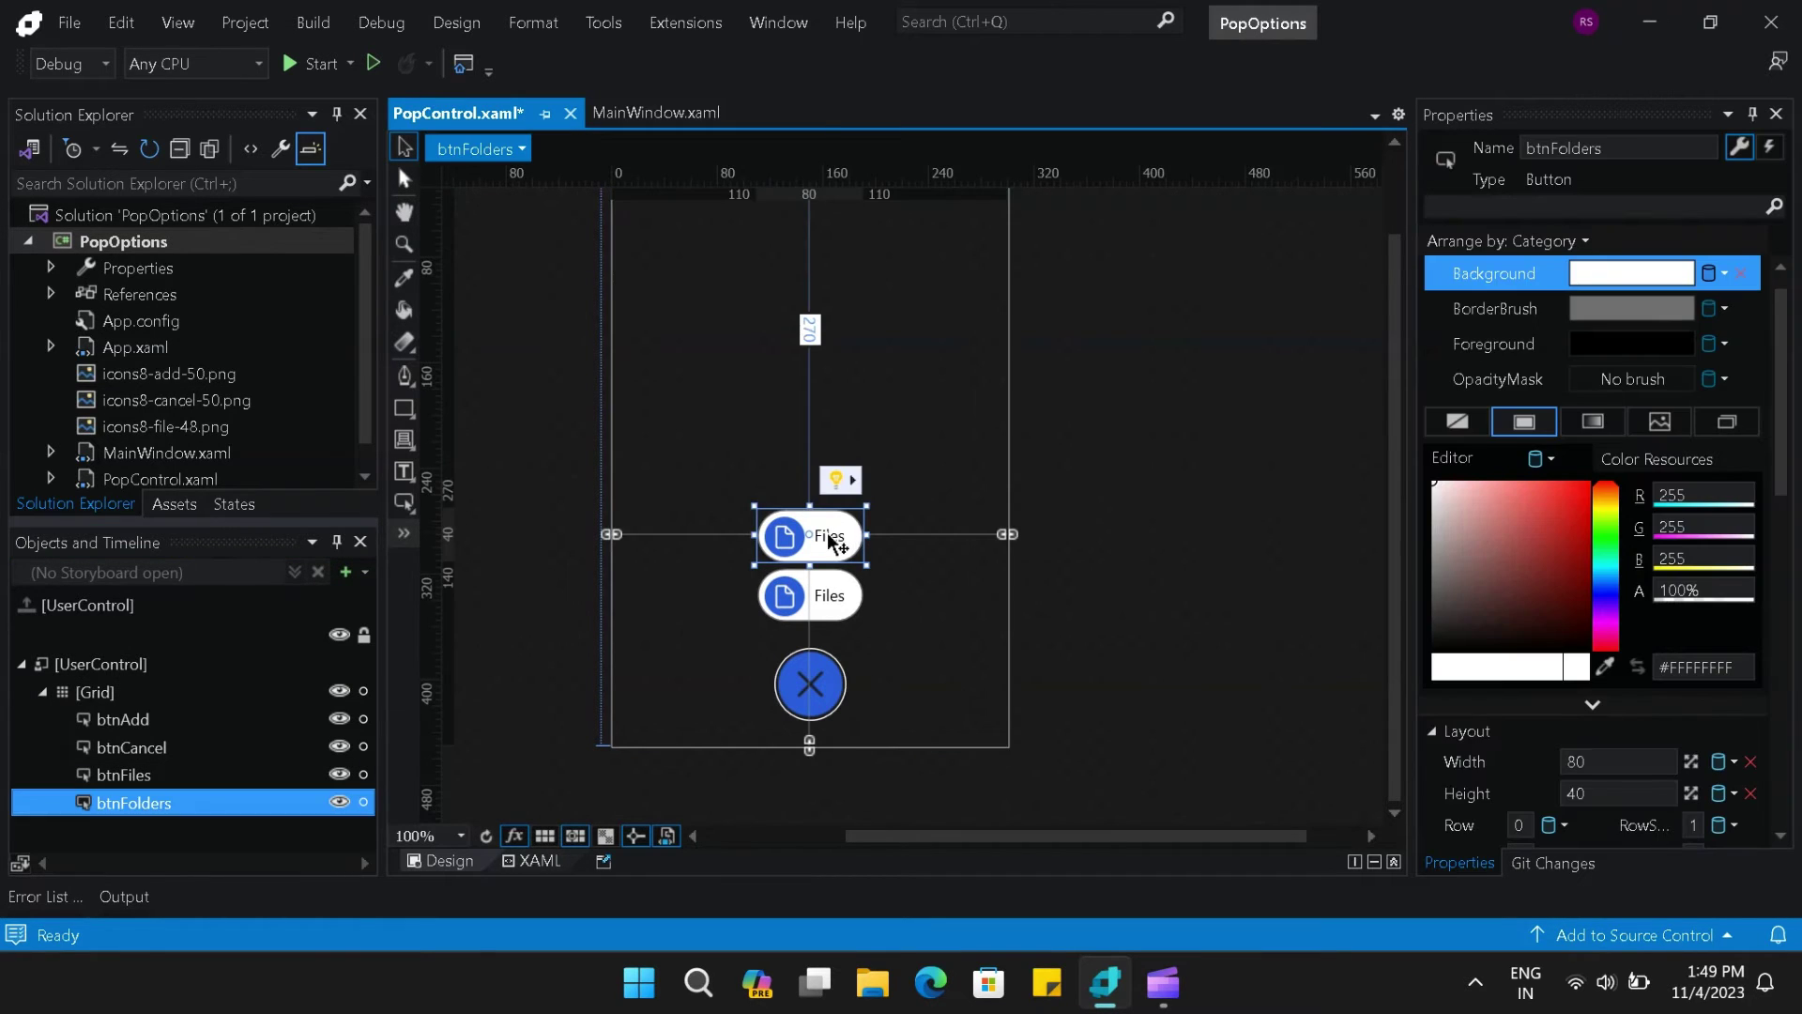
pyautogui.rightClick(830, 537)
pyautogui.moveTo(619, 409)
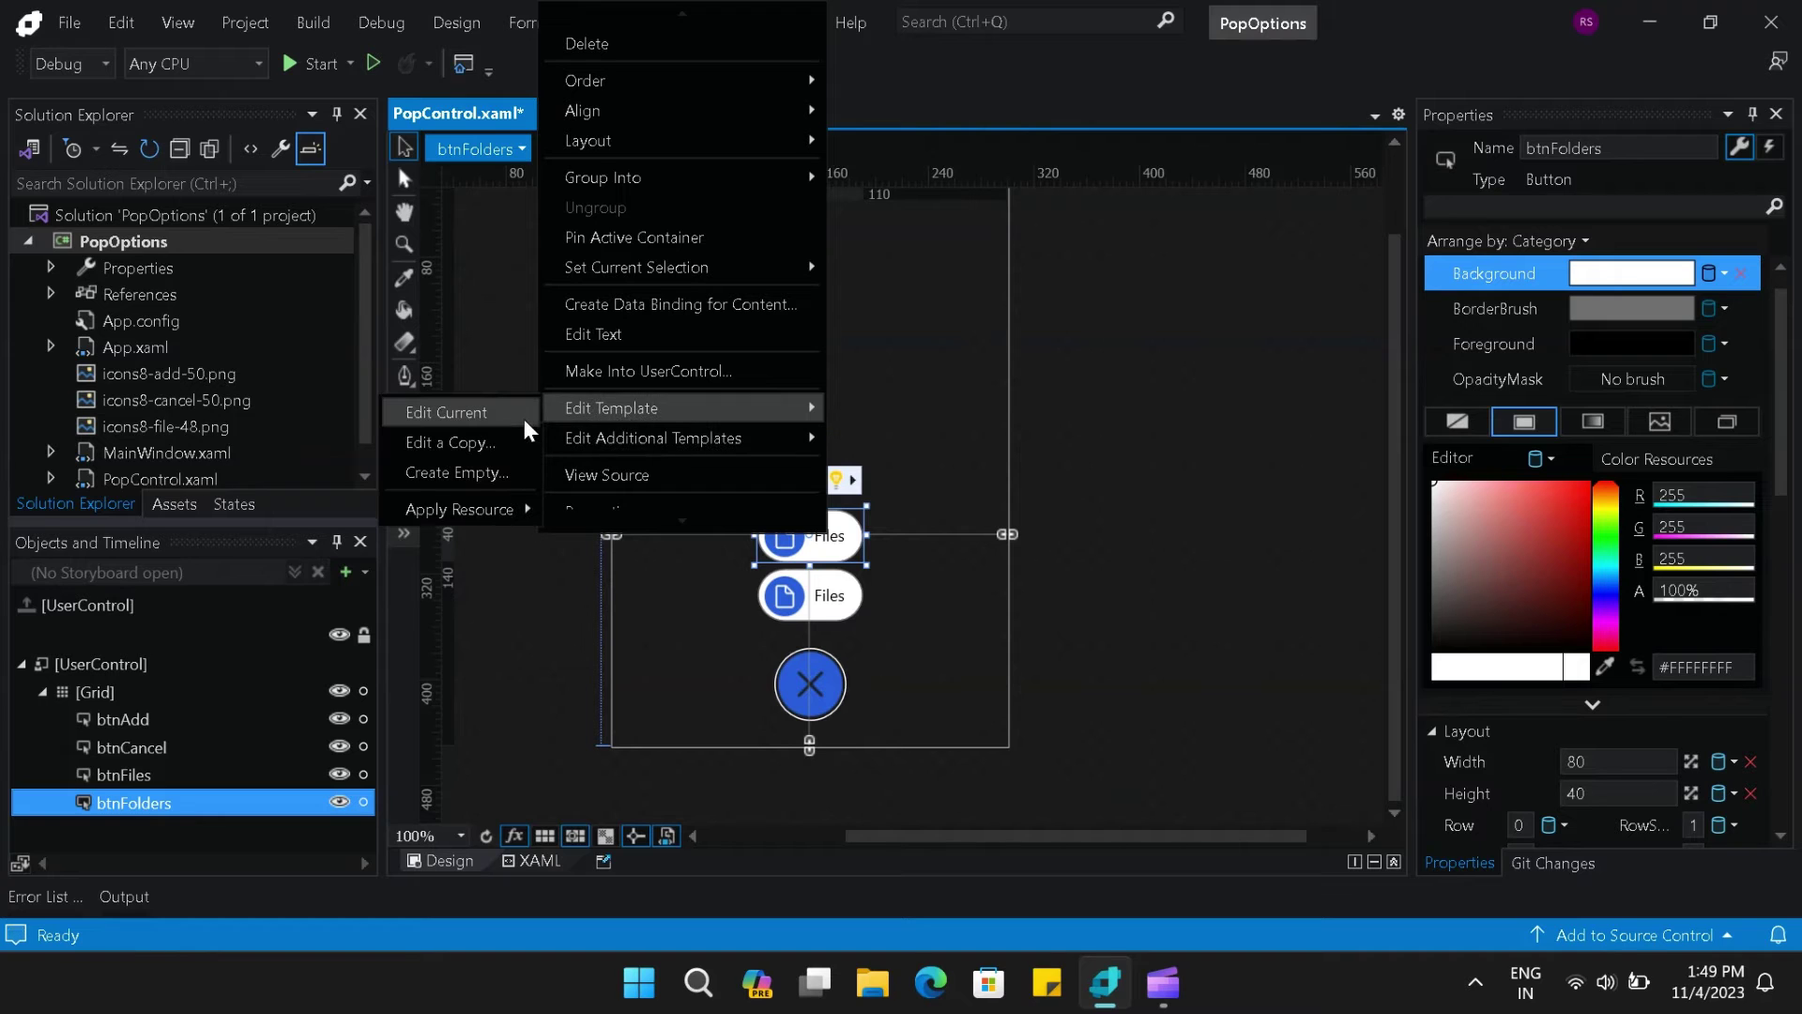
pyautogui.click(463, 442)
pyautogui.click(1027, 606)
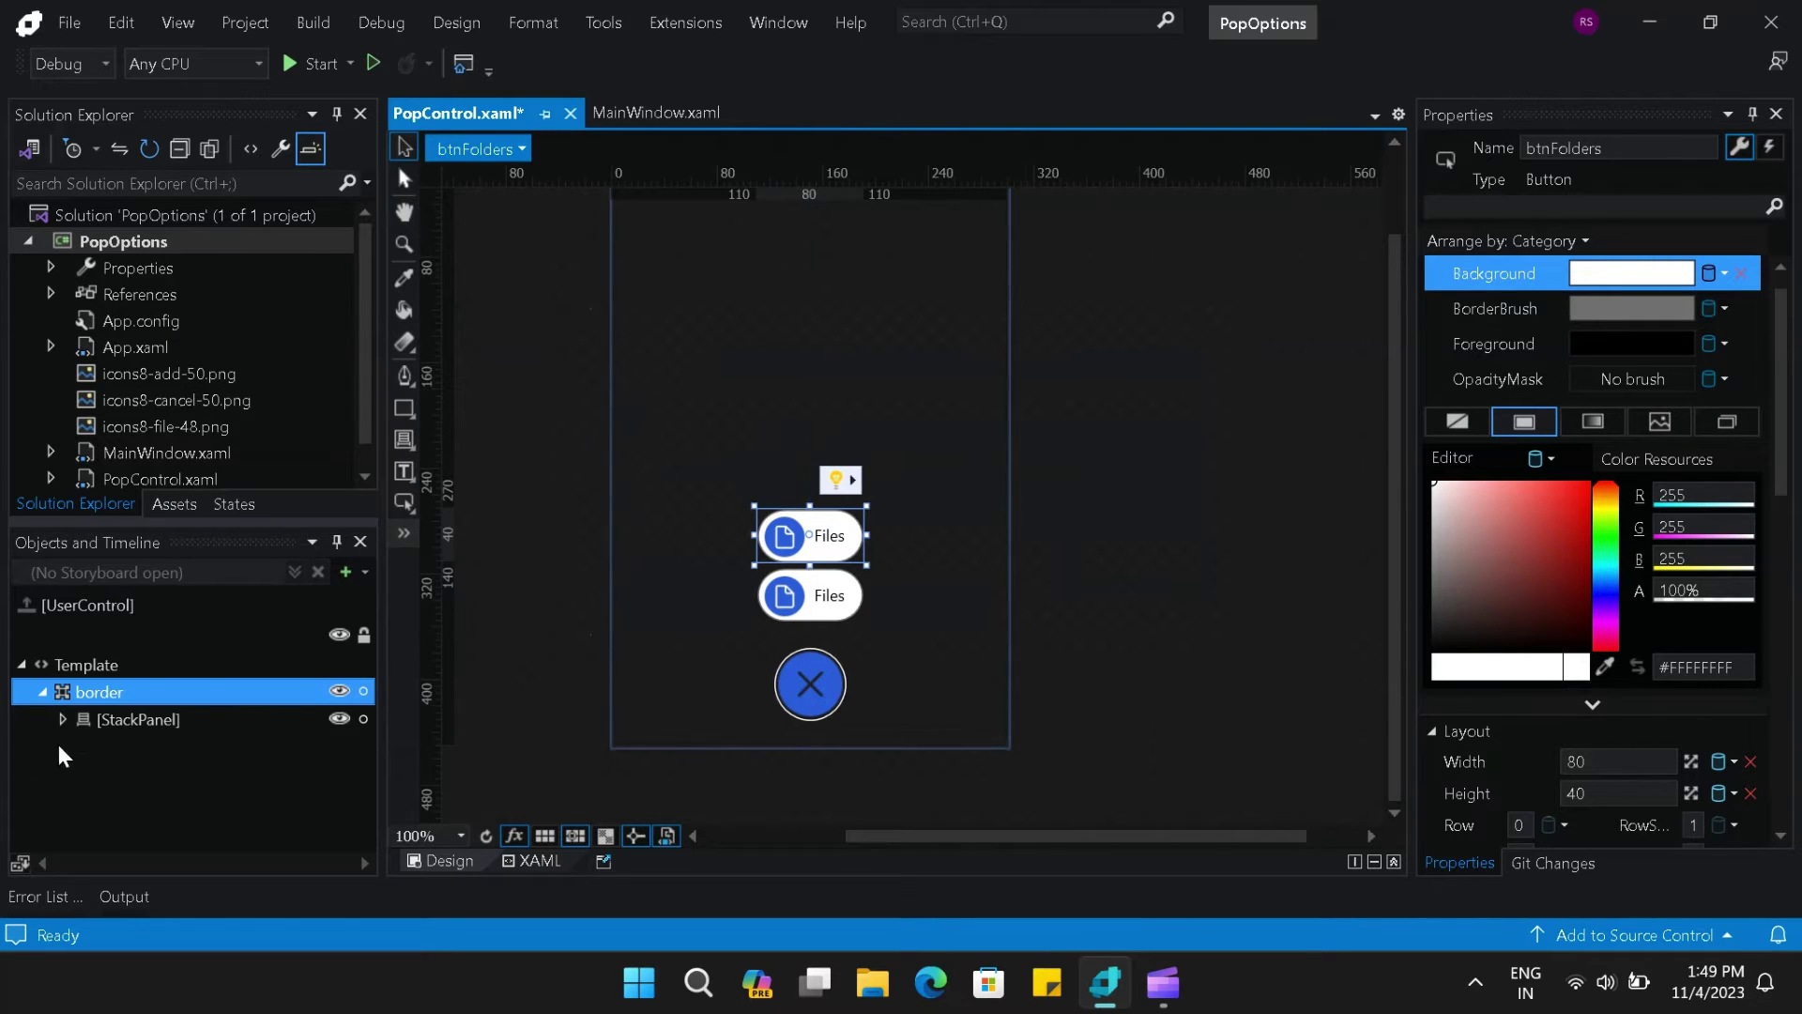
# - Replace the image source of the inner icon button in the copied template with icons8-folder-48 from Downloads
pyautogui.click(62, 719)
pyautogui.click(144, 746)
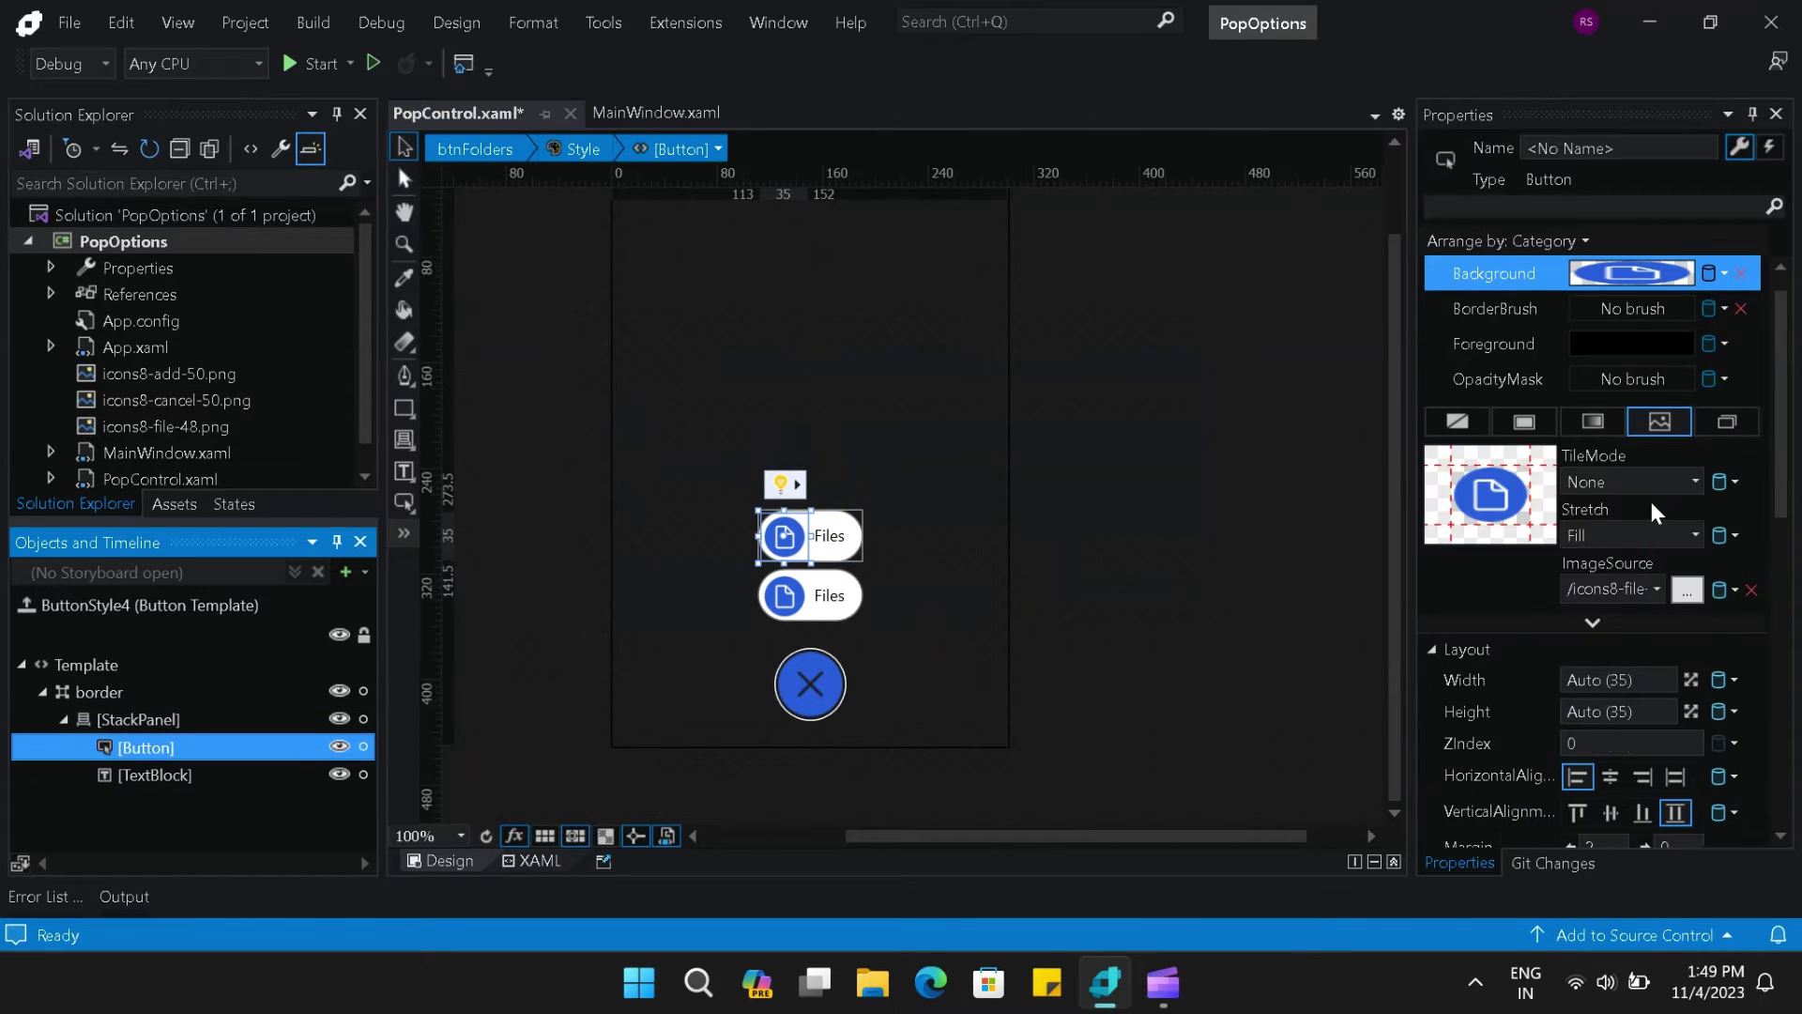
pyautogui.click(1702, 589)
pyautogui.click(485, 362)
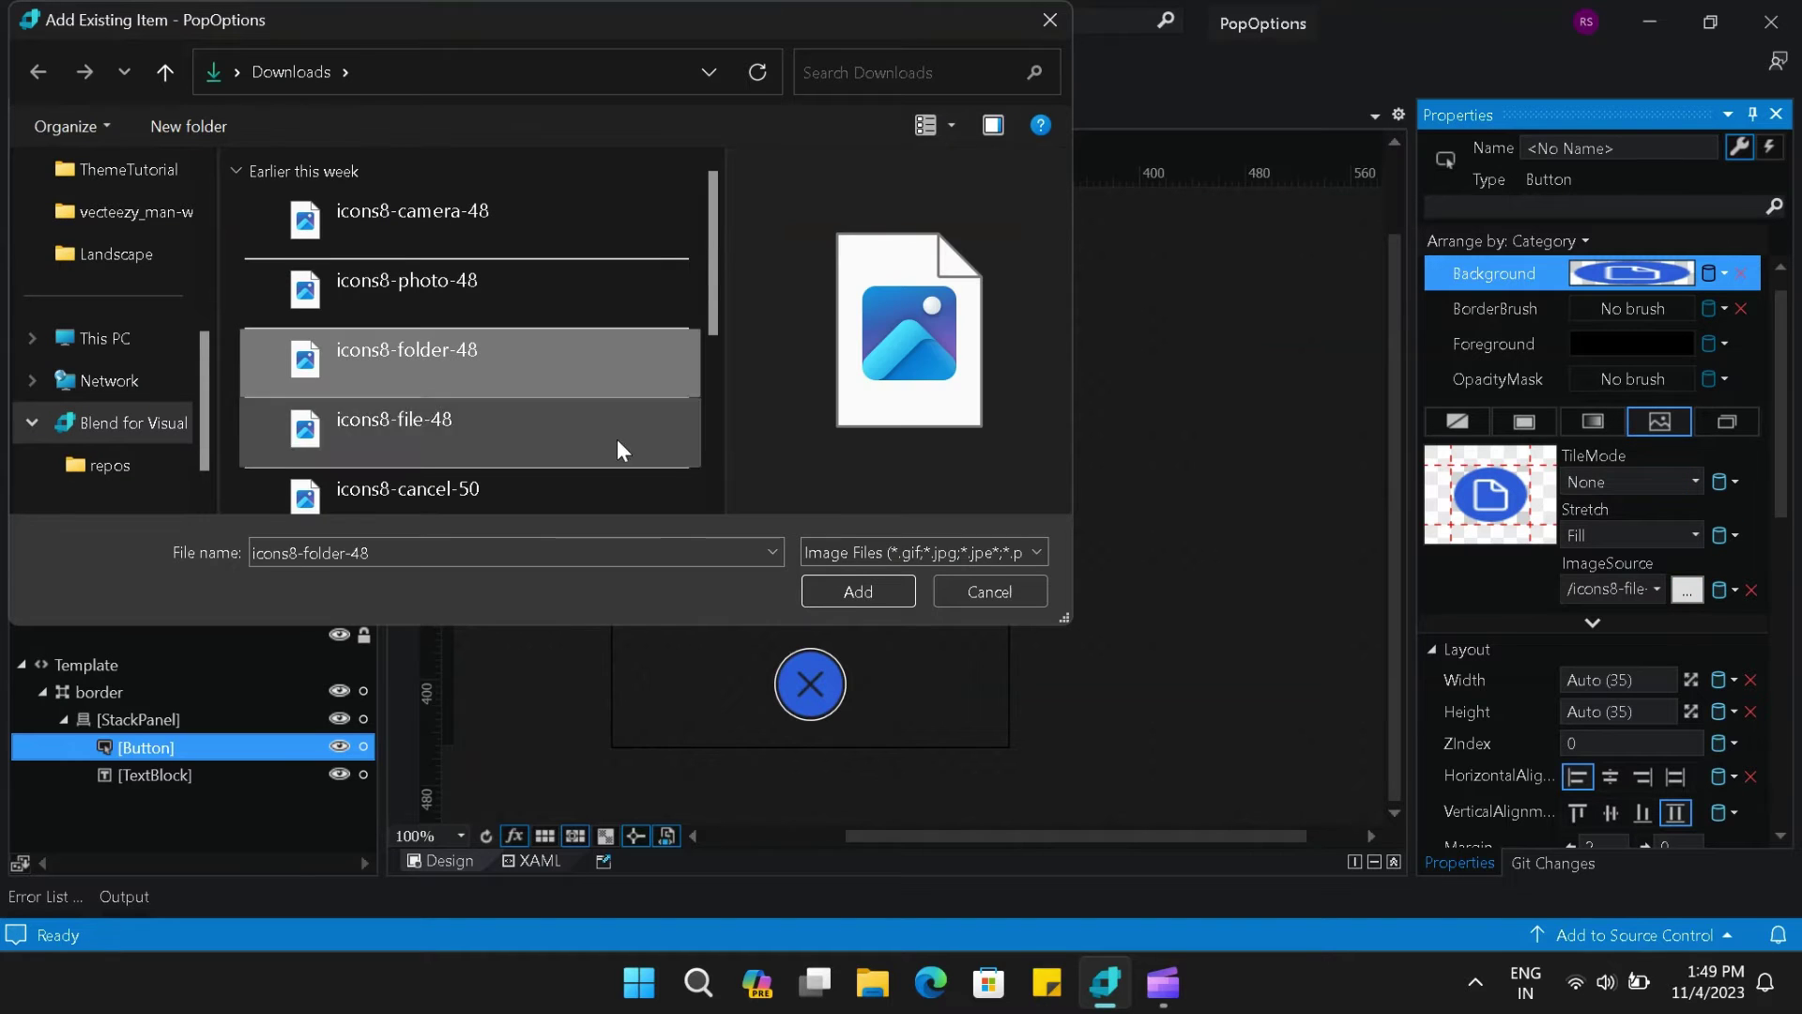
pyautogui.click(850, 590)
# - Change the label text in btnFolders' template to Folders and leave the template
pyautogui.click(833, 537)
pyautogui.doubleClick(835, 540)
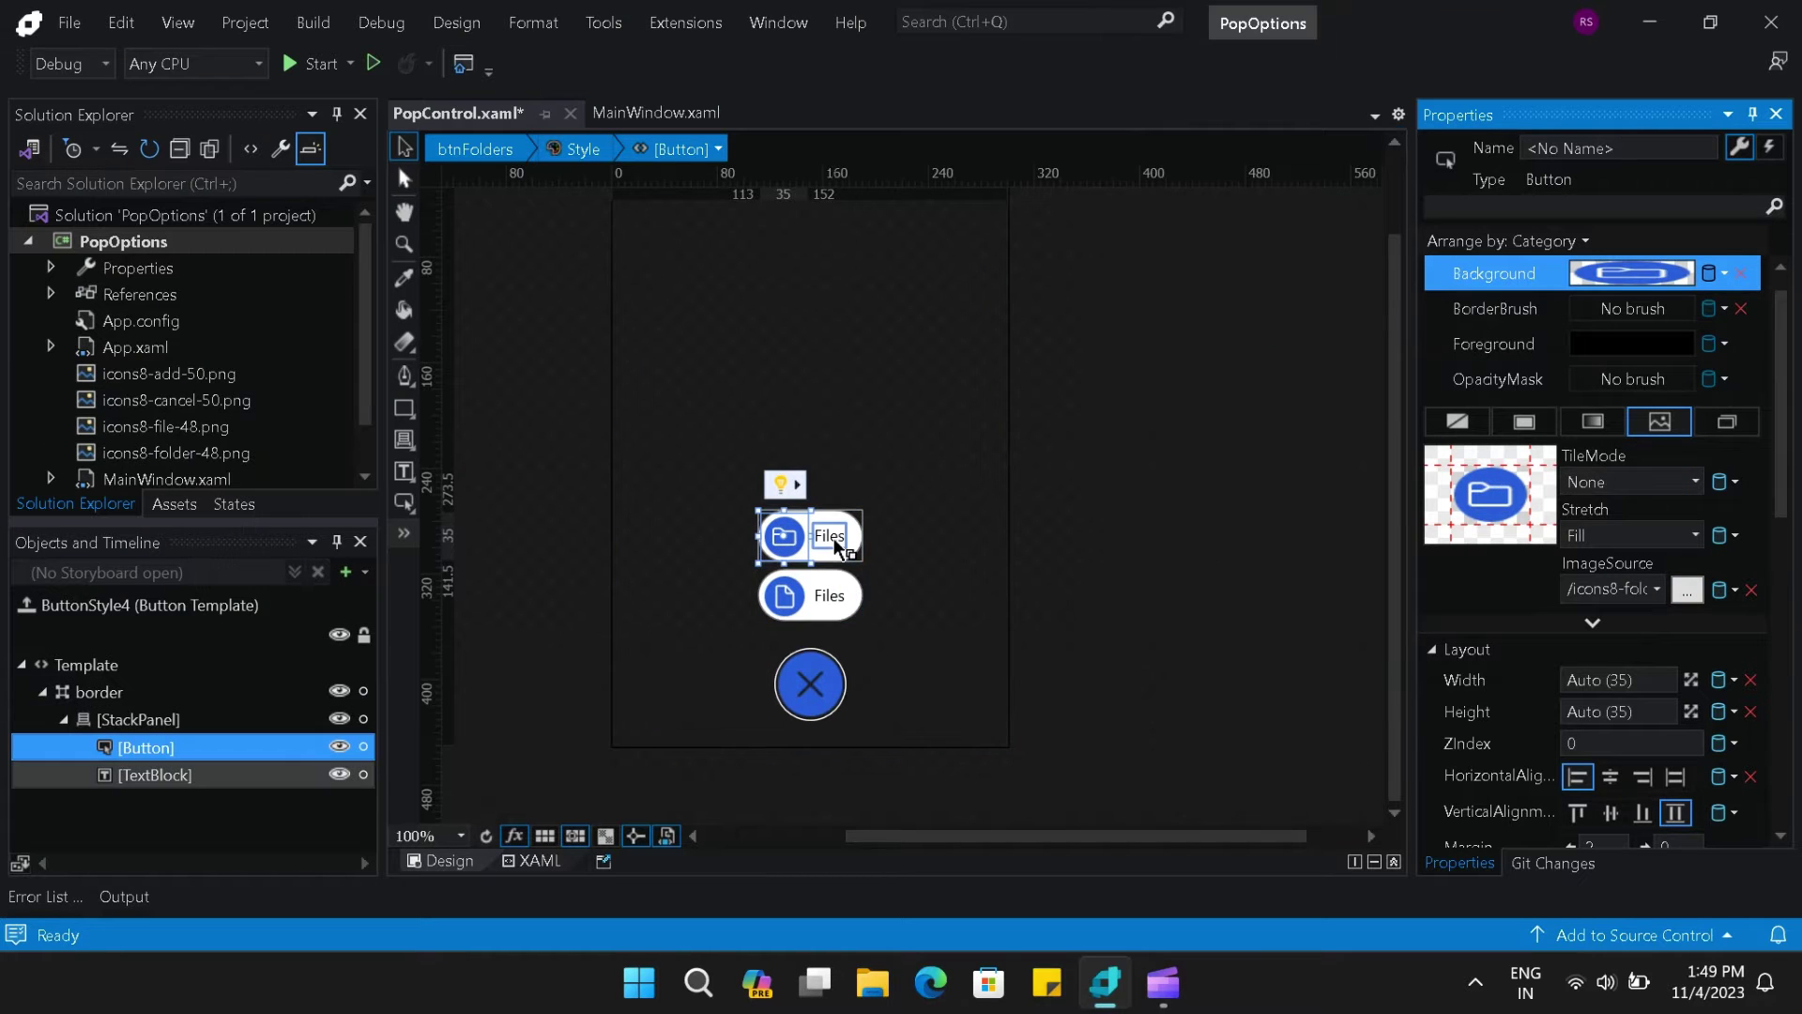
pyautogui.write('Folders')
pyautogui.press('Escape')
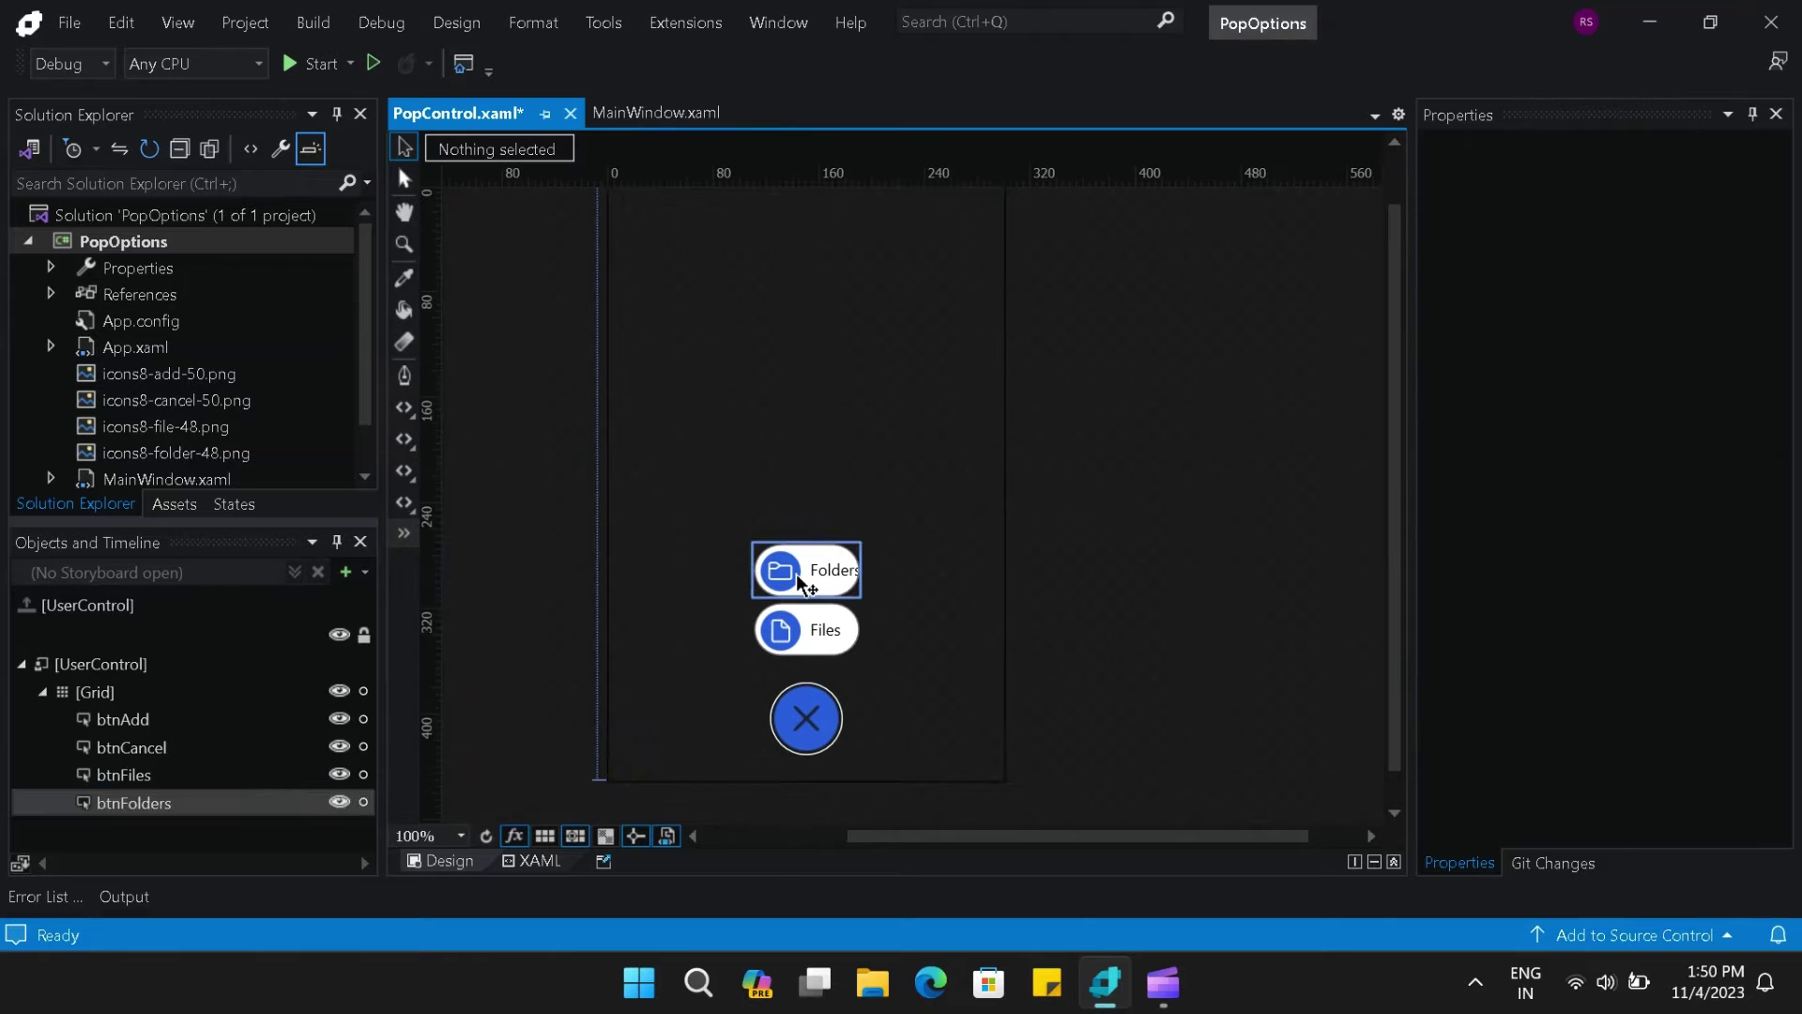
# - Widen btnFolders to 100 and move it up to 260 from the top edge
pyautogui.click(839, 589)
pyautogui.moveTo(862, 569)
pyautogui.mouseDown()
pyautogui.moveTo(877, 570)
pyautogui.moveTo(850, 556)
pyautogui.mouseUp()
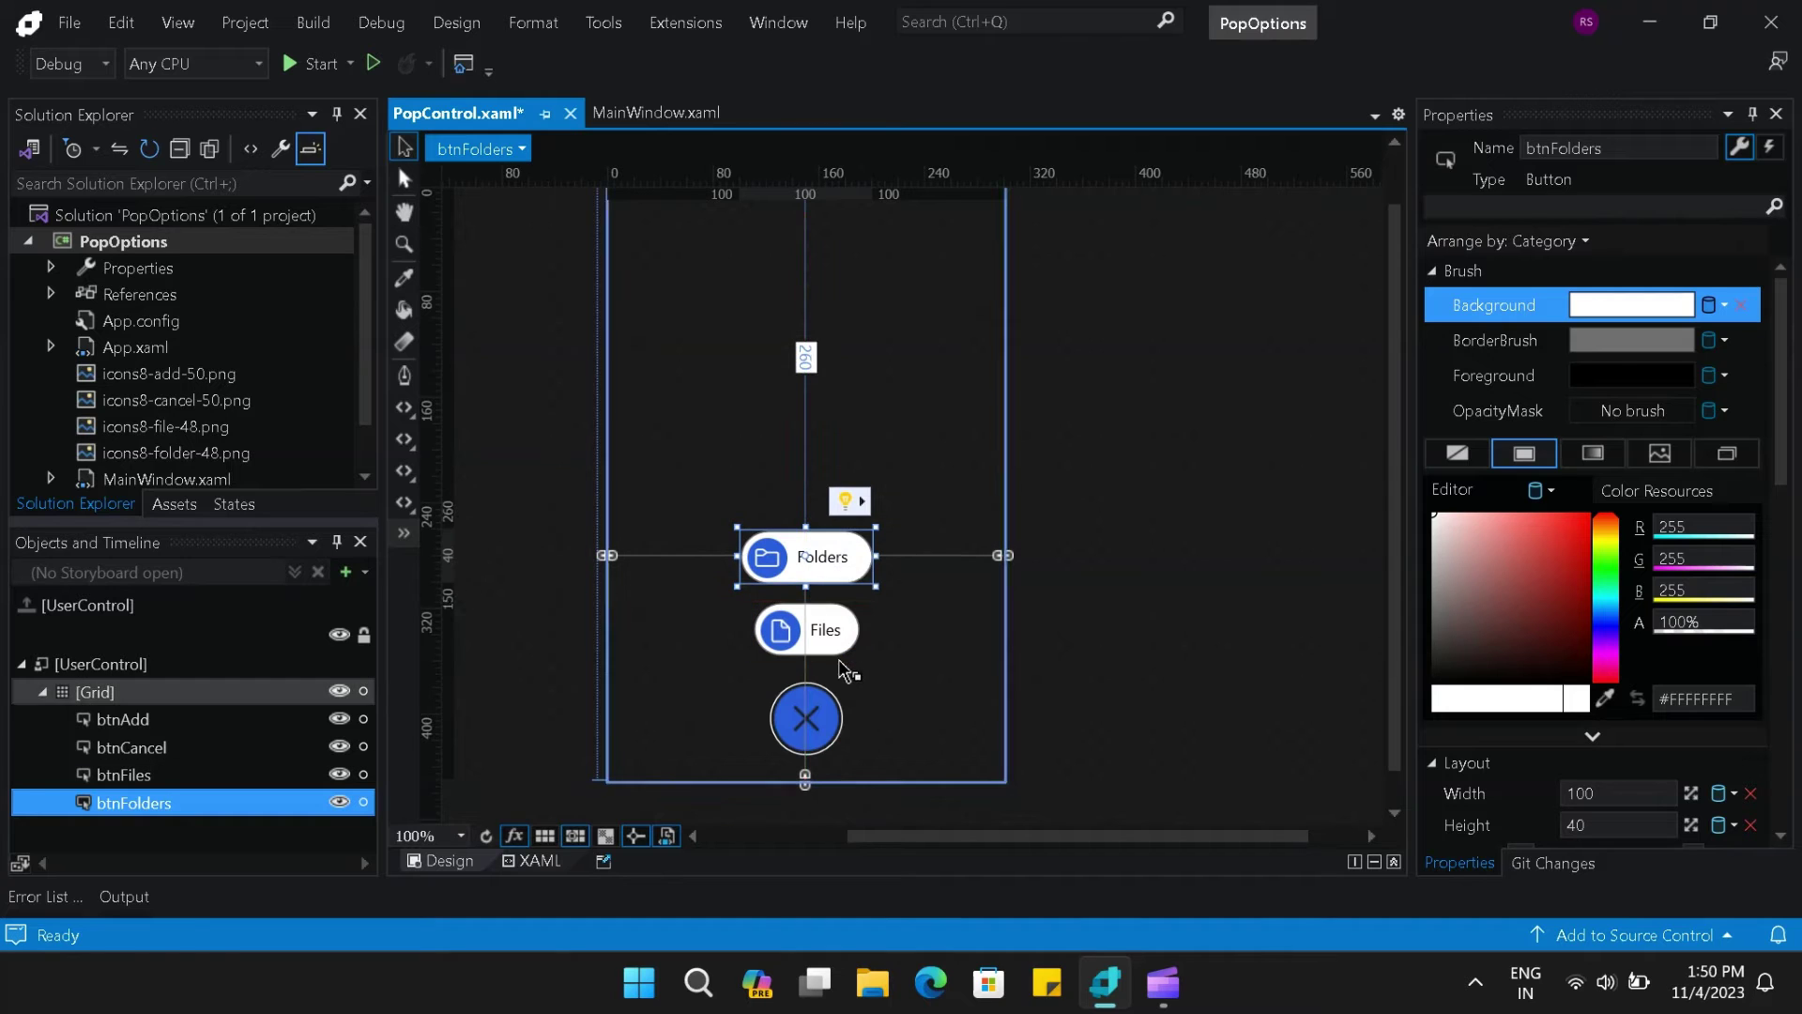
# - Duplicate btnFolders and place the copy above it, about 205 from the top edge
pyautogui.rightClick(849, 563)
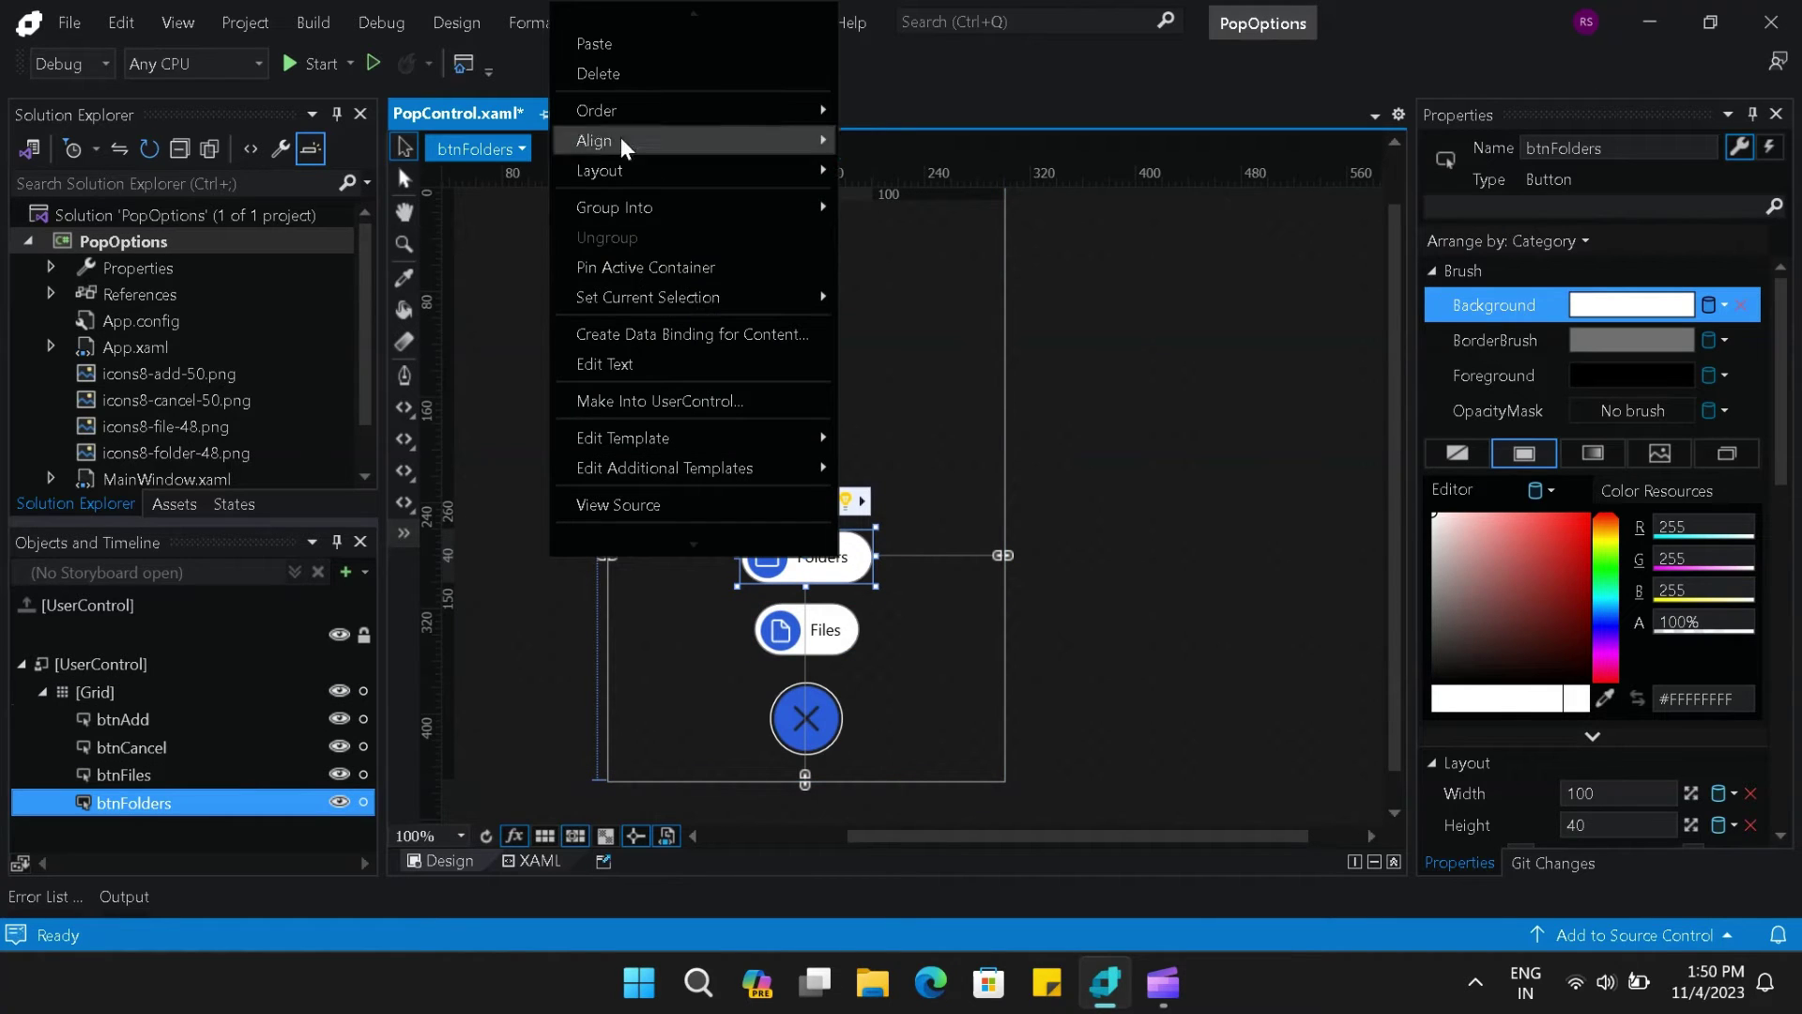
pyautogui.click(619, 62)
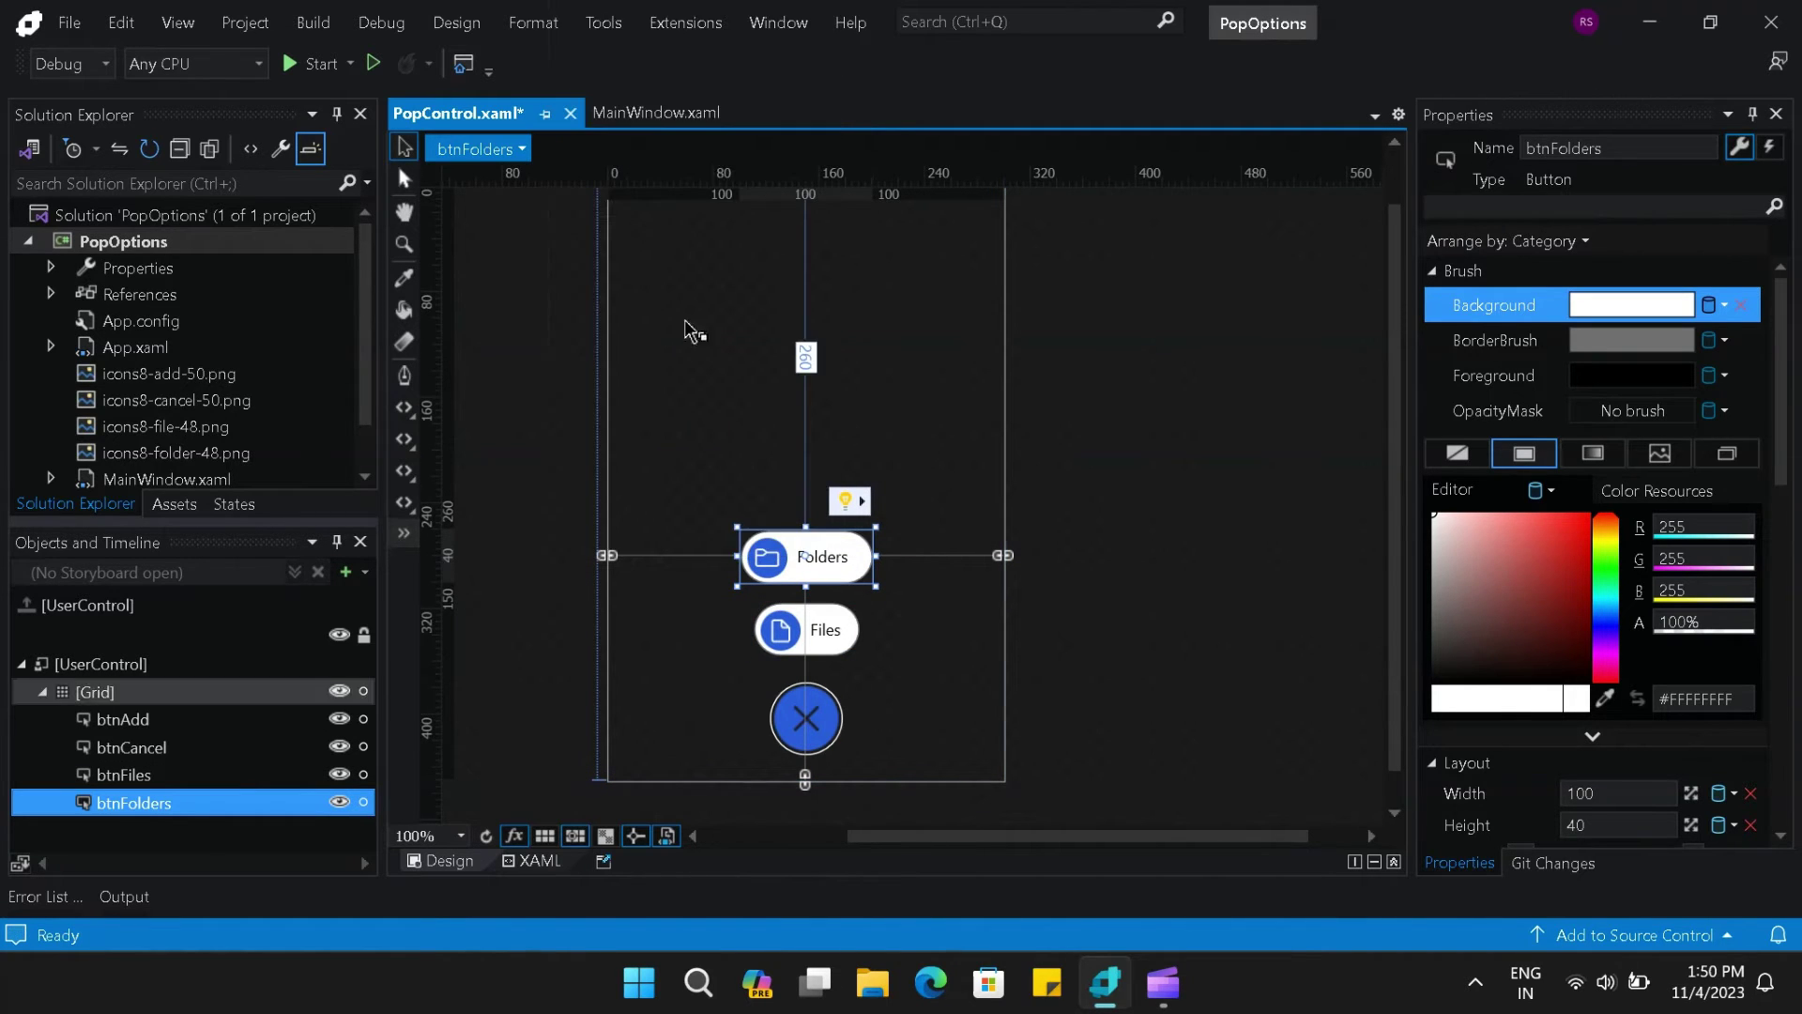
pyautogui.rightClick(849, 561)
pyautogui.click(657, 47)
pyautogui.hotkey('ctrl', 'v')
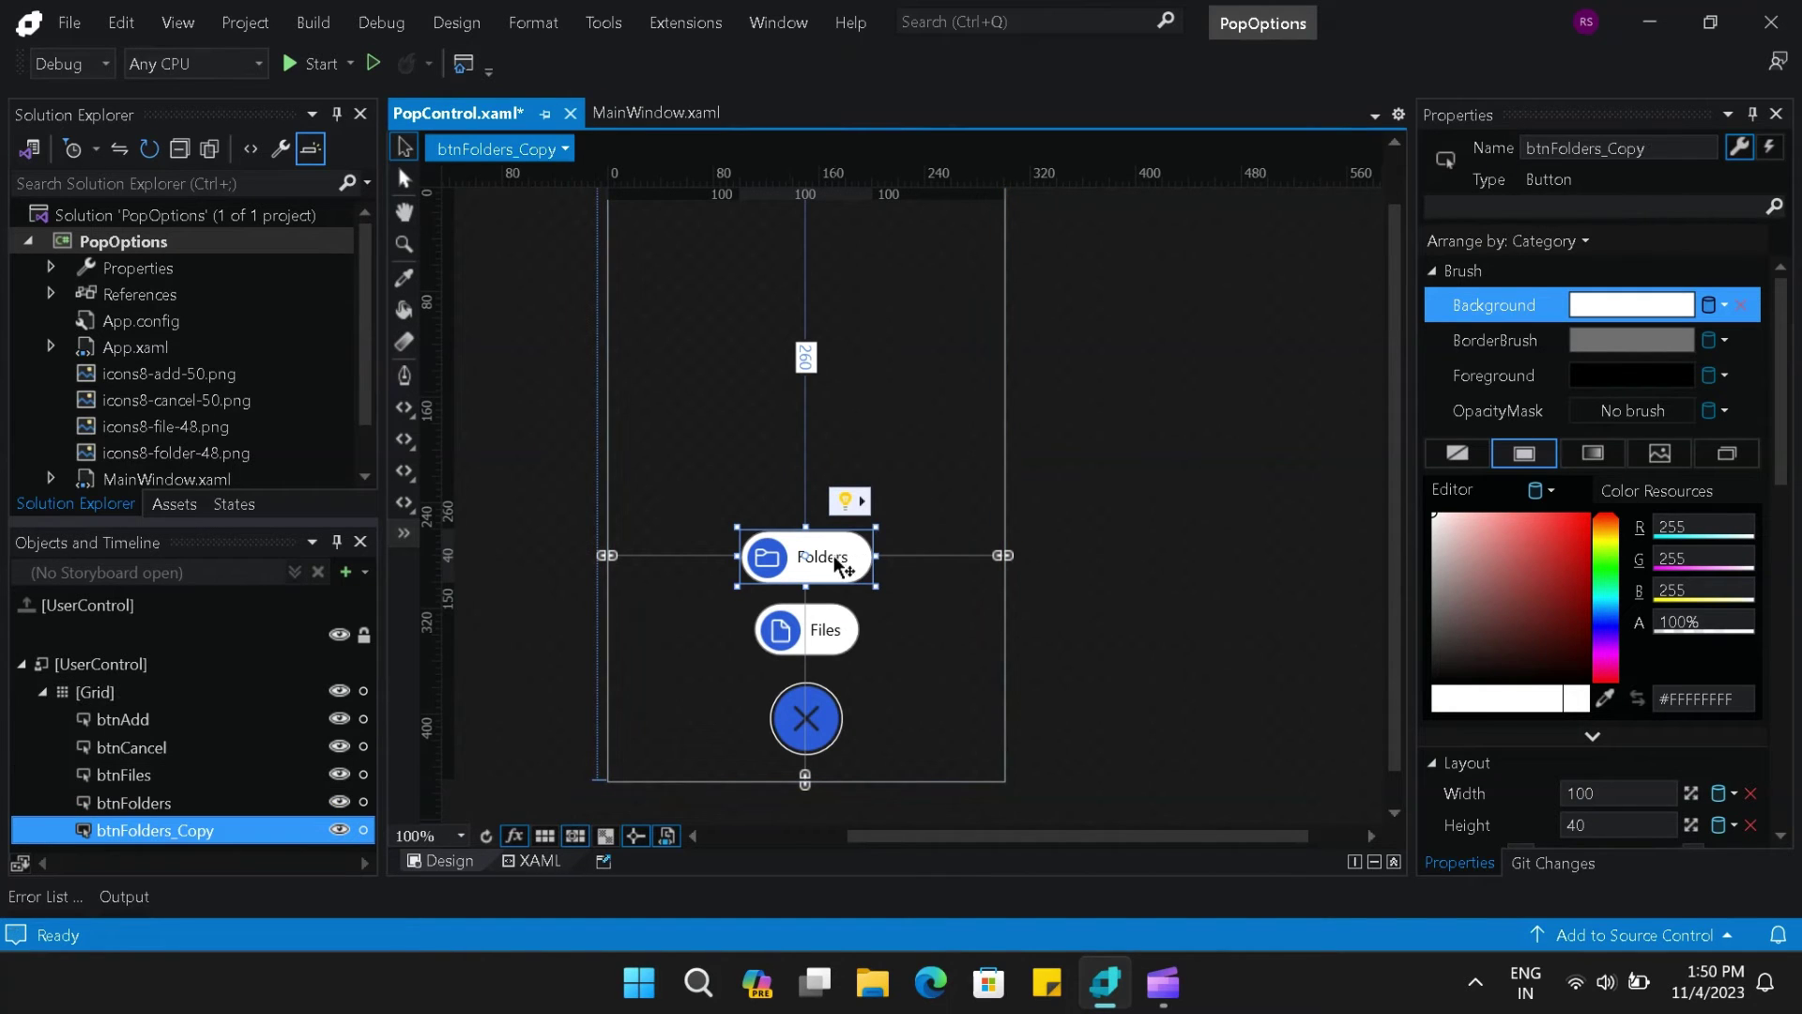
pyautogui.moveTo(835, 558); pyautogui.dragTo(836, 493)
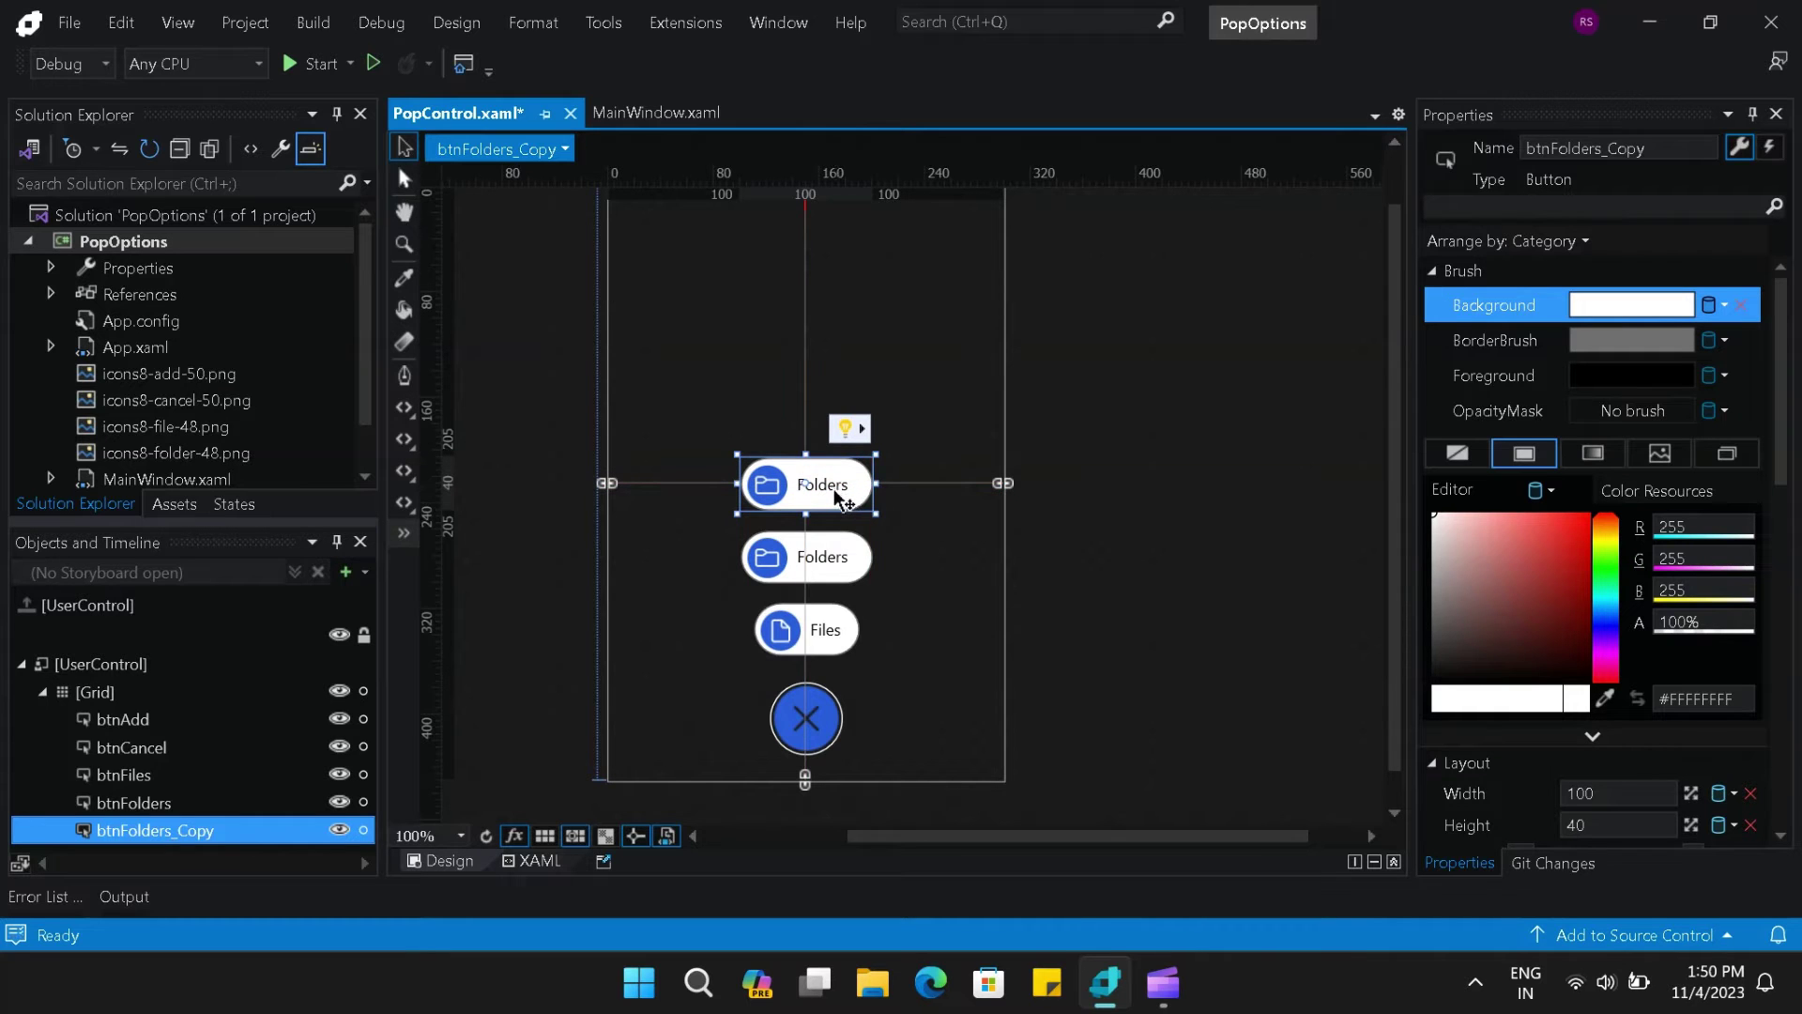
# - Create an editable copy of the btnFolders_Copy button's template, defined in this document
pyautogui.rightClick(814, 485)
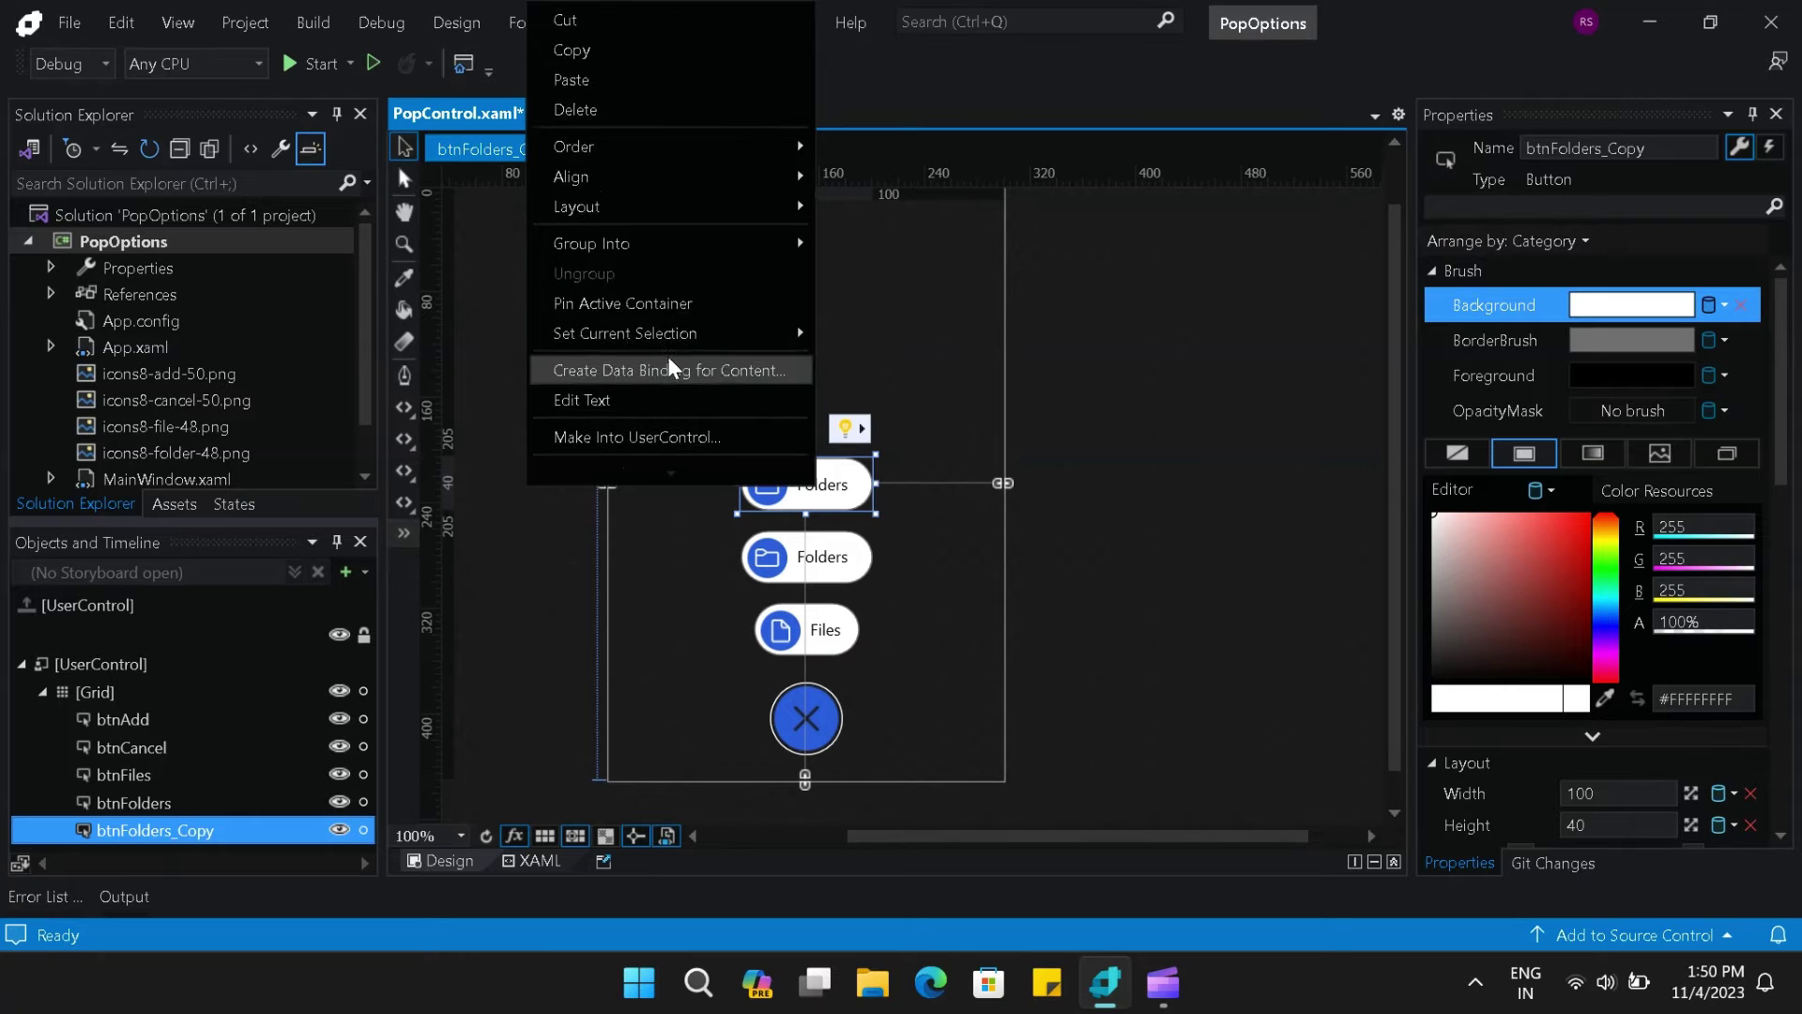
pyautogui.scroll(-3, 667, 357)
pyautogui.moveTo(661, 346)
pyautogui.click(461, 368)
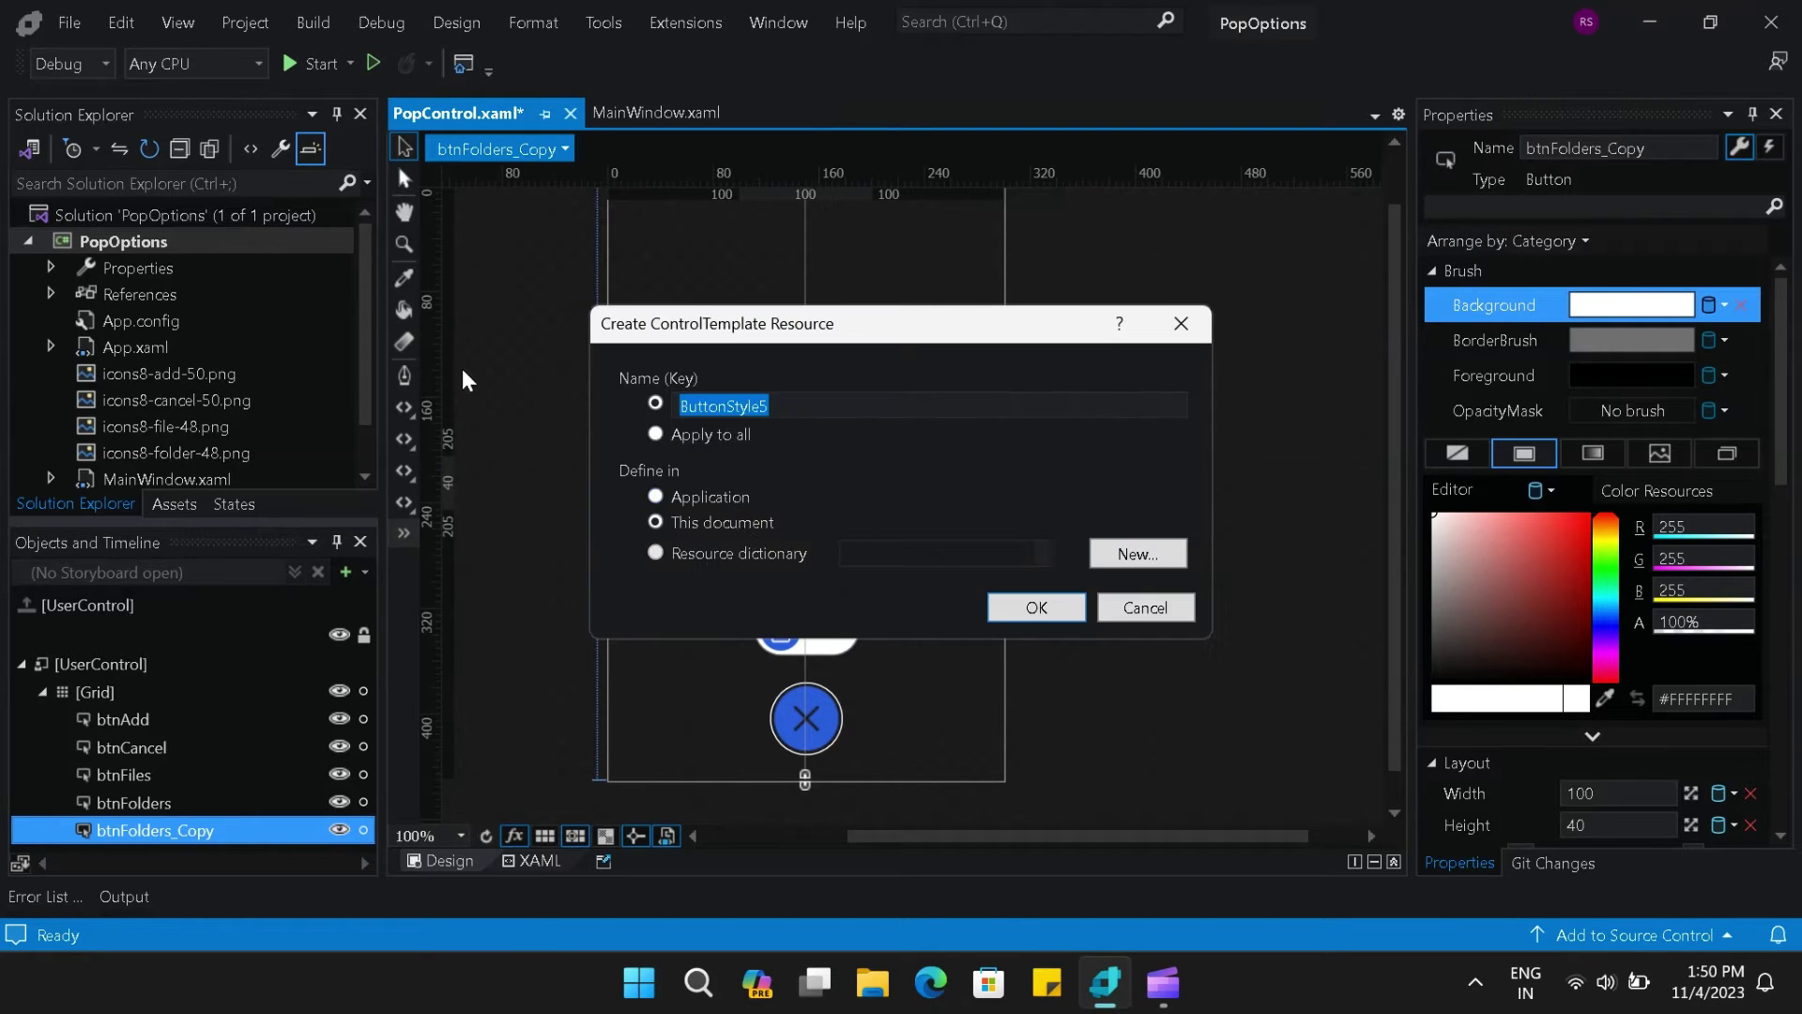
pyautogui.click(1030, 610)
# - Replace the image source of the inner icon button in btnFolders_Copy's template with icons8-photo-48 from Downloads
pyautogui.click(64, 719)
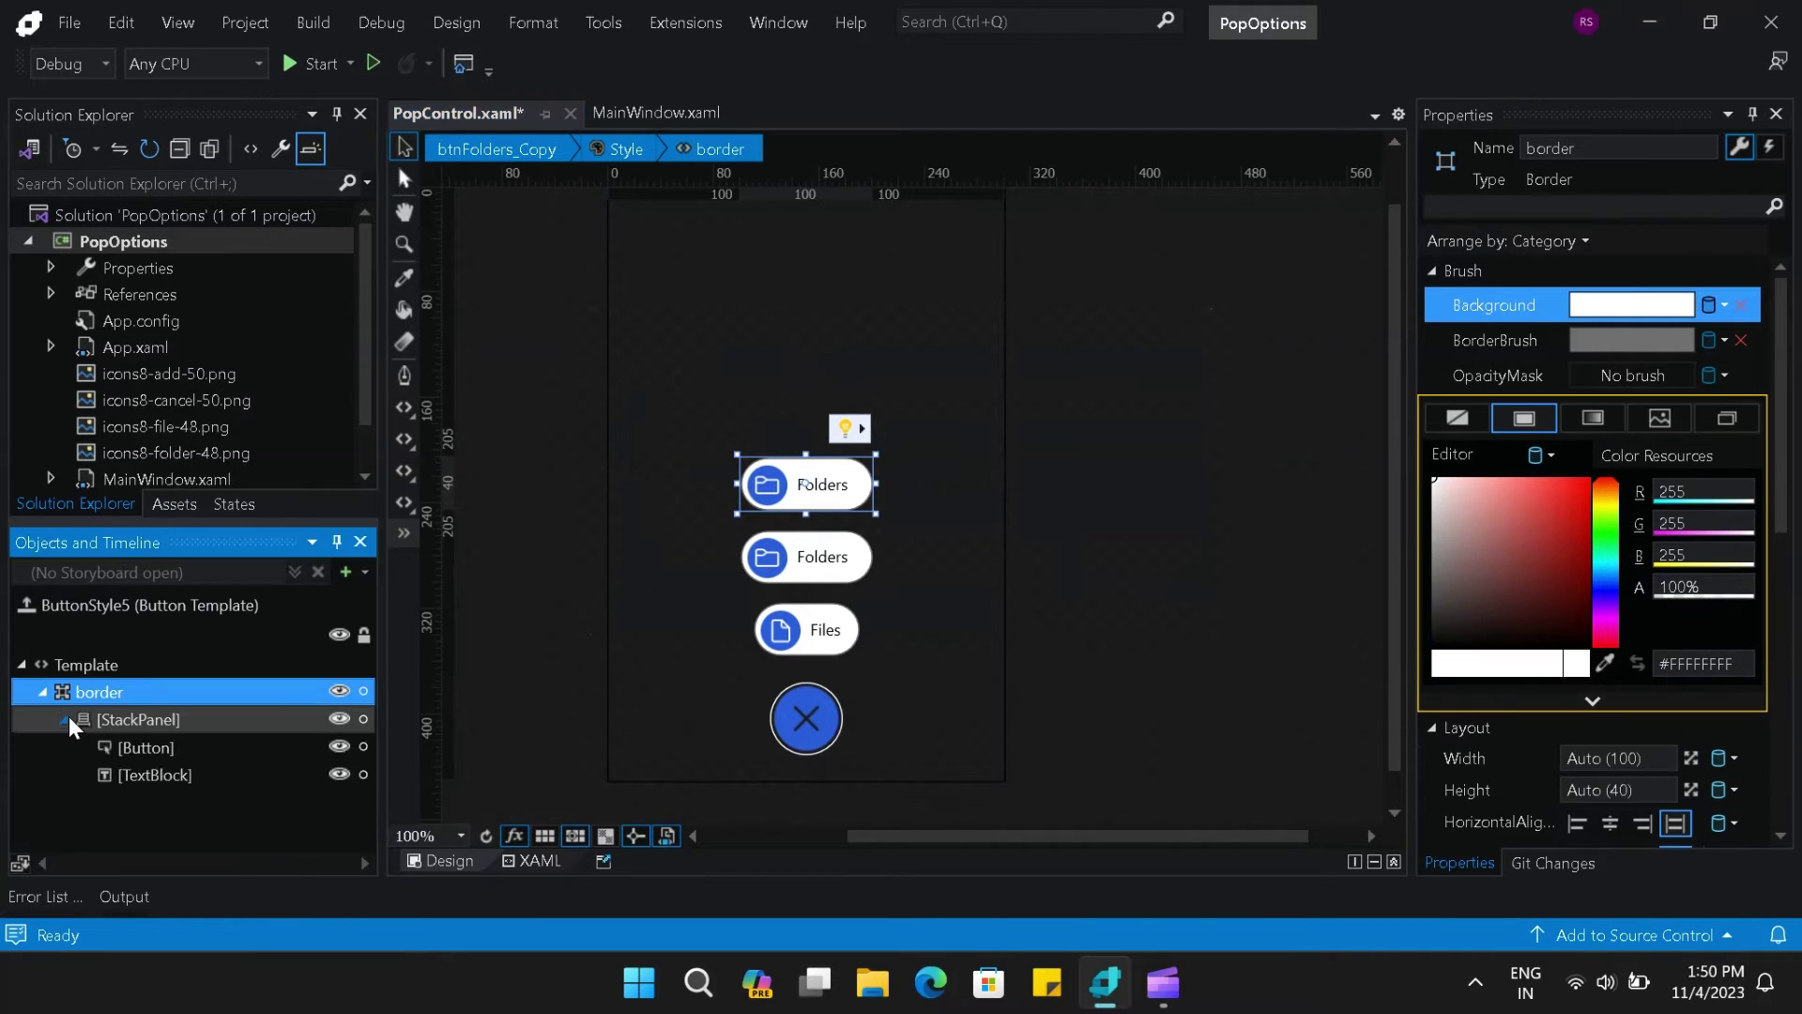
pyautogui.click(122, 746)
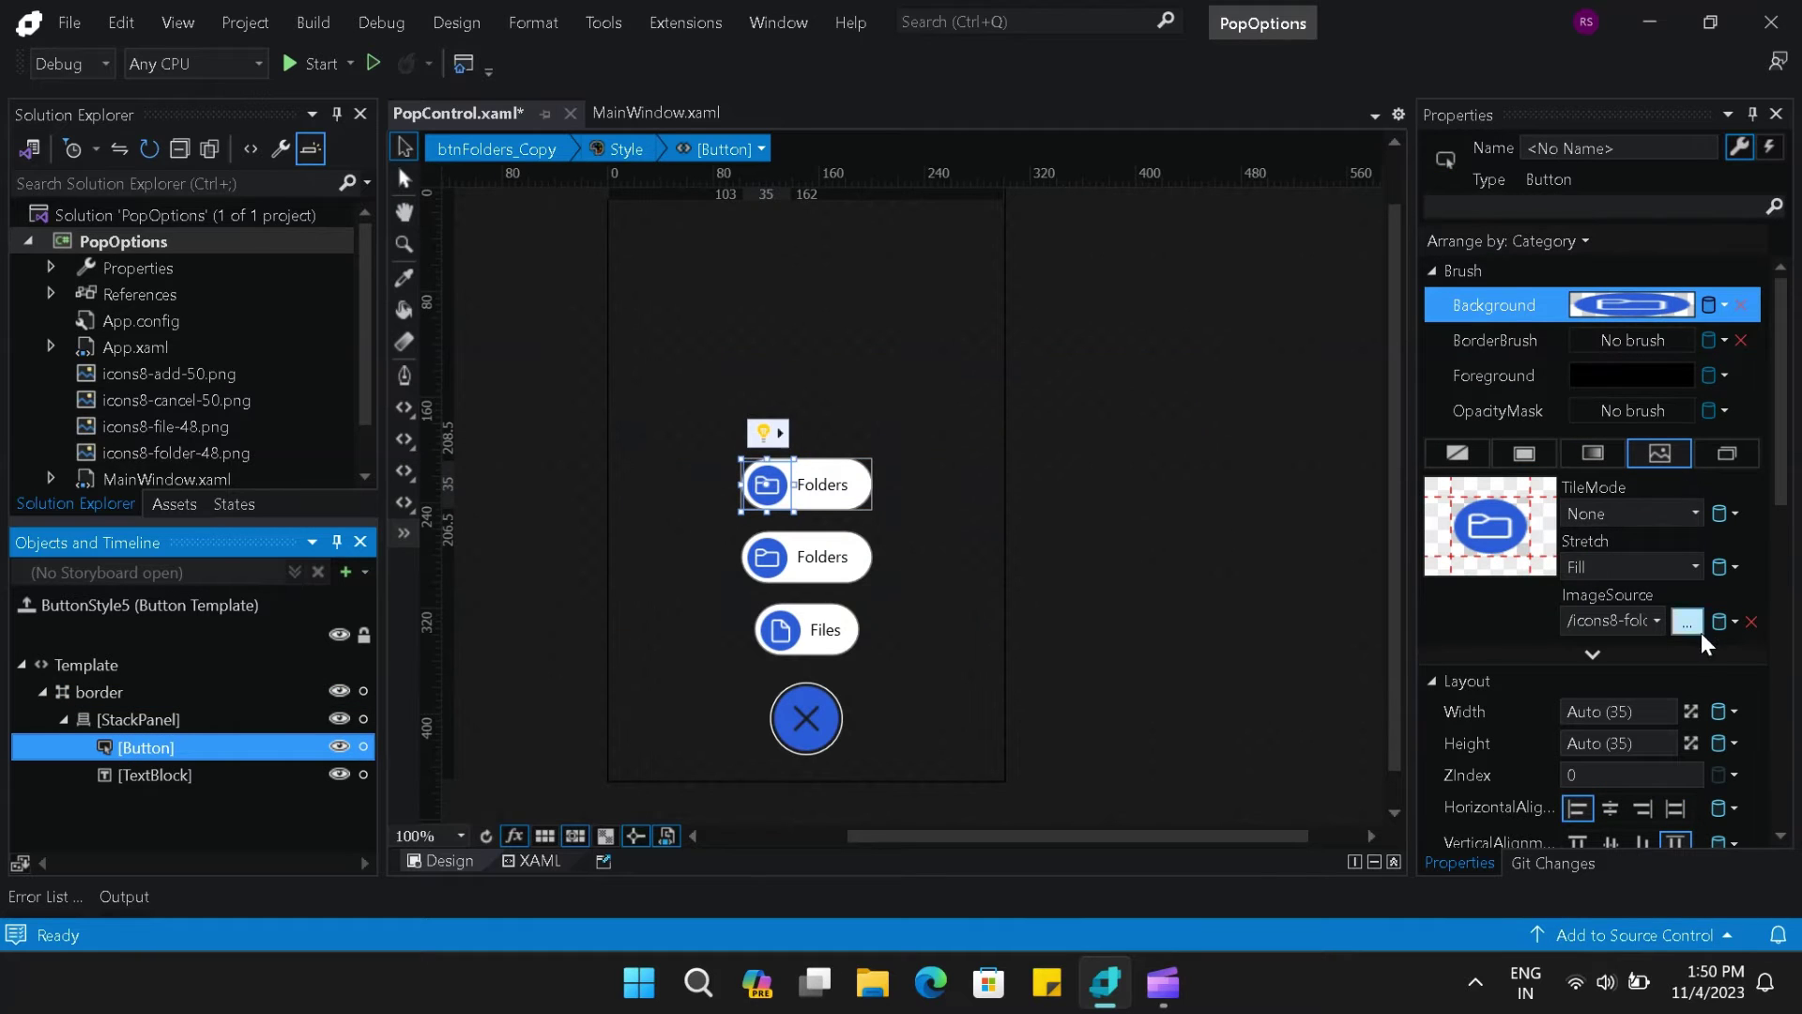
pyautogui.click(1686, 621)
pyautogui.scroll(-1, 487, 377)
pyautogui.scroll(1, 486, 377)
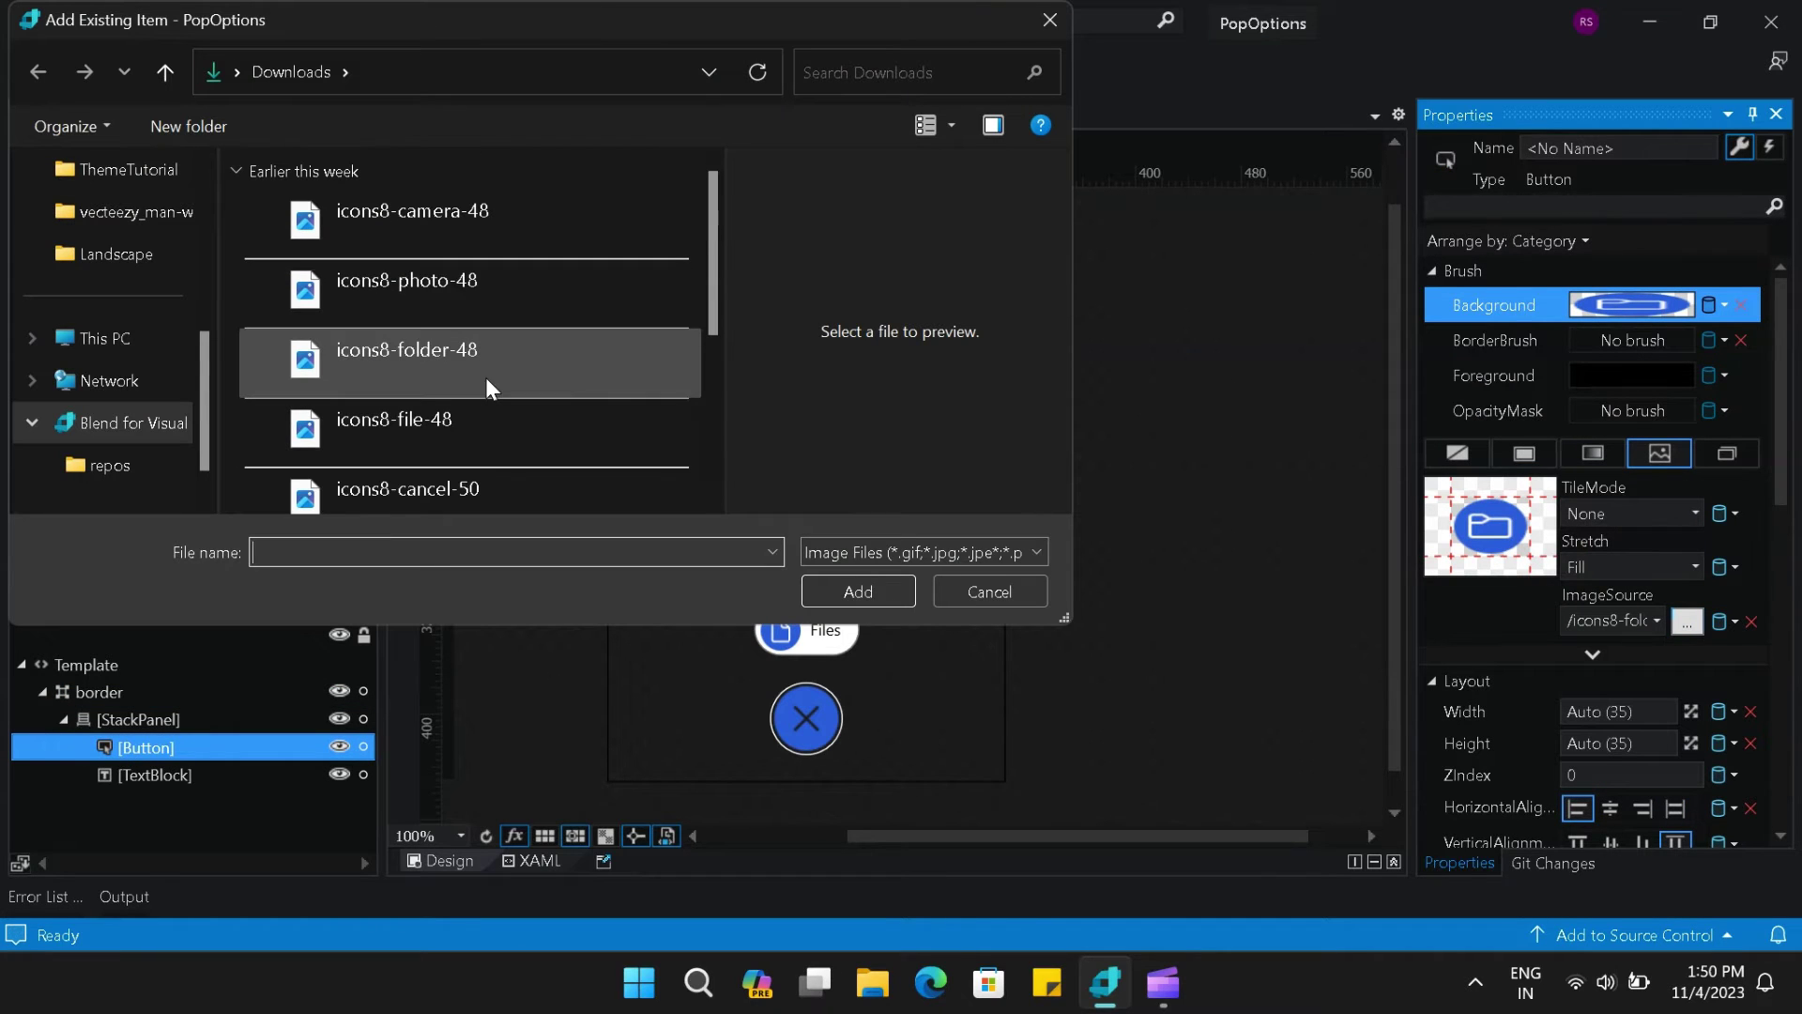
pyautogui.click(459, 300)
pyautogui.click(838, 591)
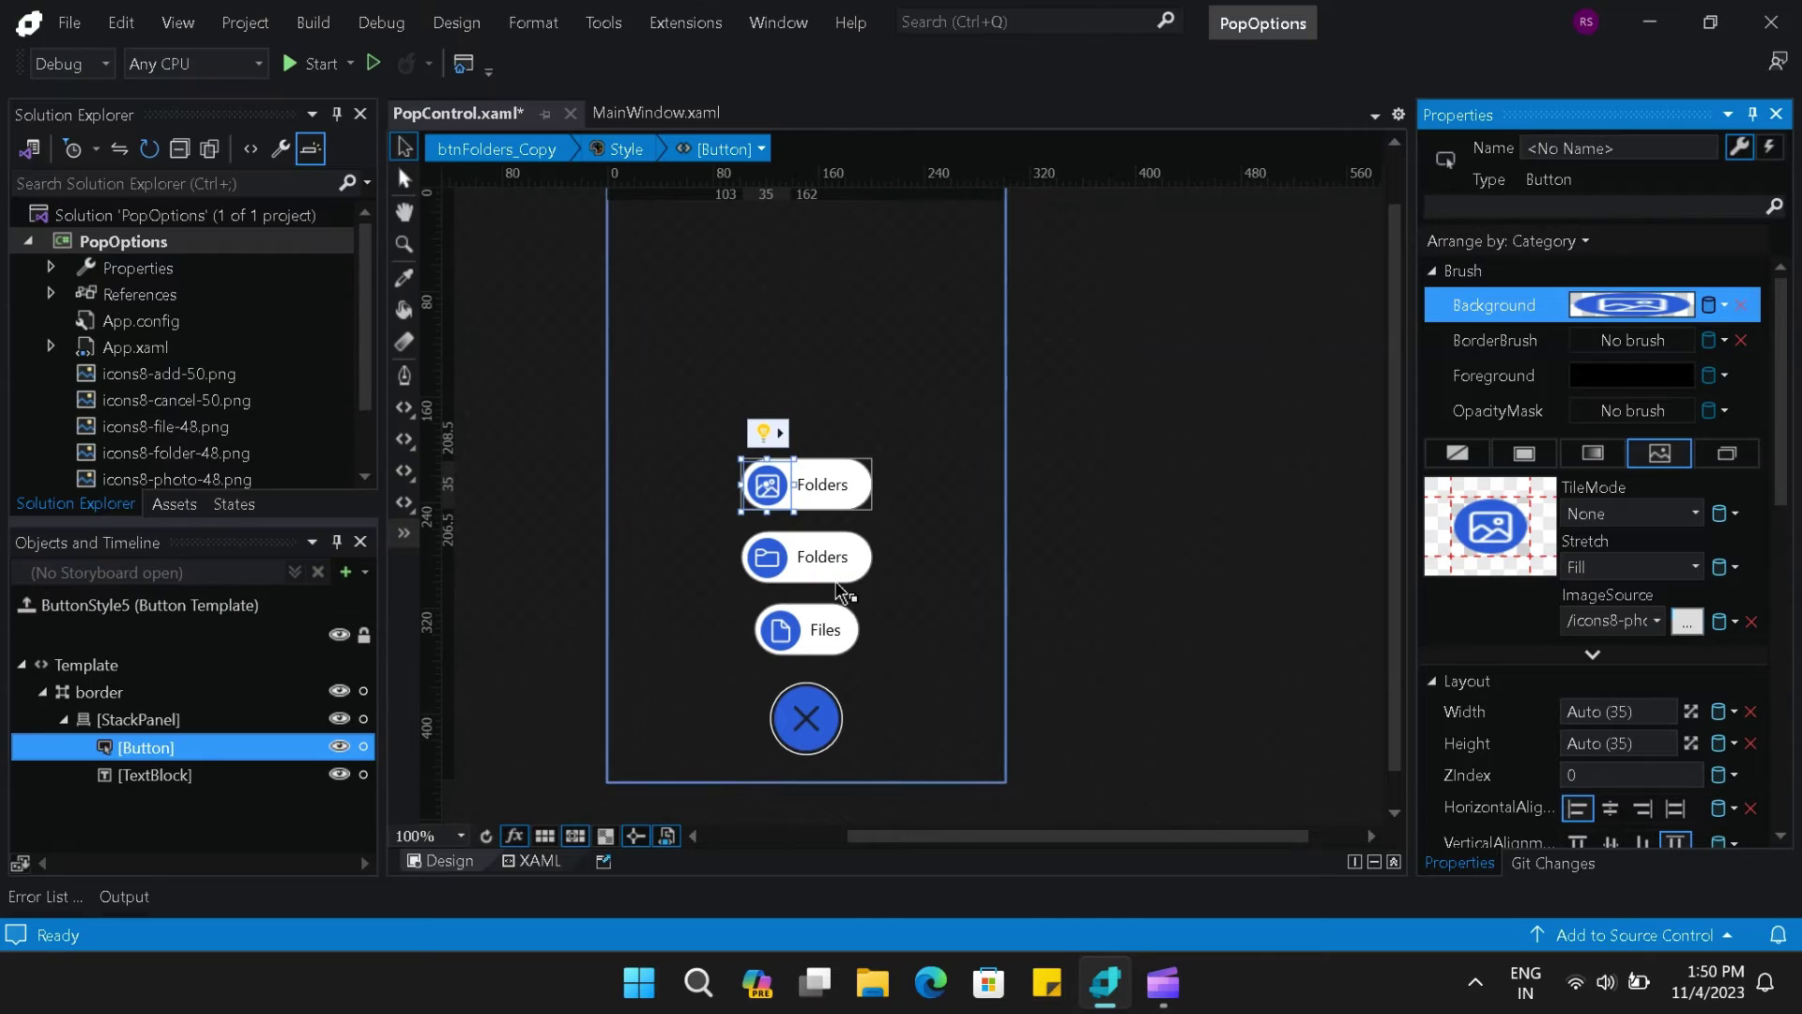
# - Change the label text in btnFolders_Copy's template to Photos
pyautogui.click(822, 485)
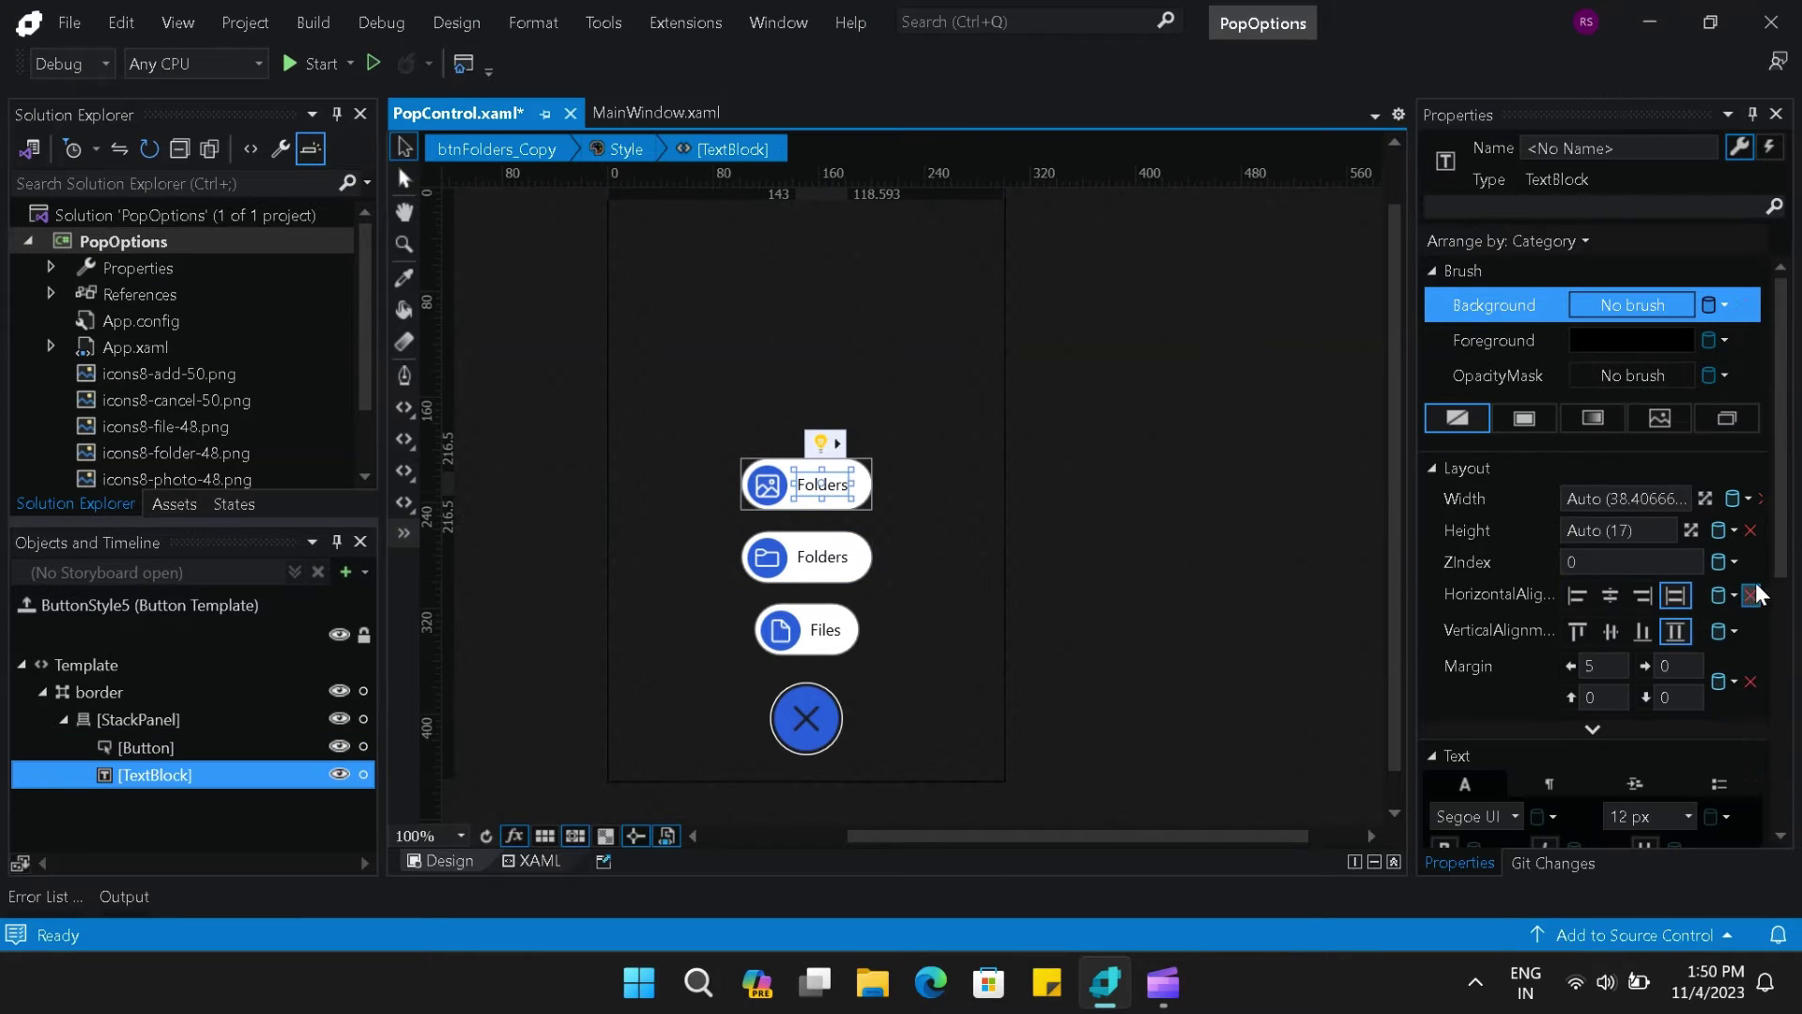
pyautogui.moveTo(1781, 563); pyautogui.dragTo(1782, 744)
pyautogui.click(1674, 710)
pyautogui.write('Photos')
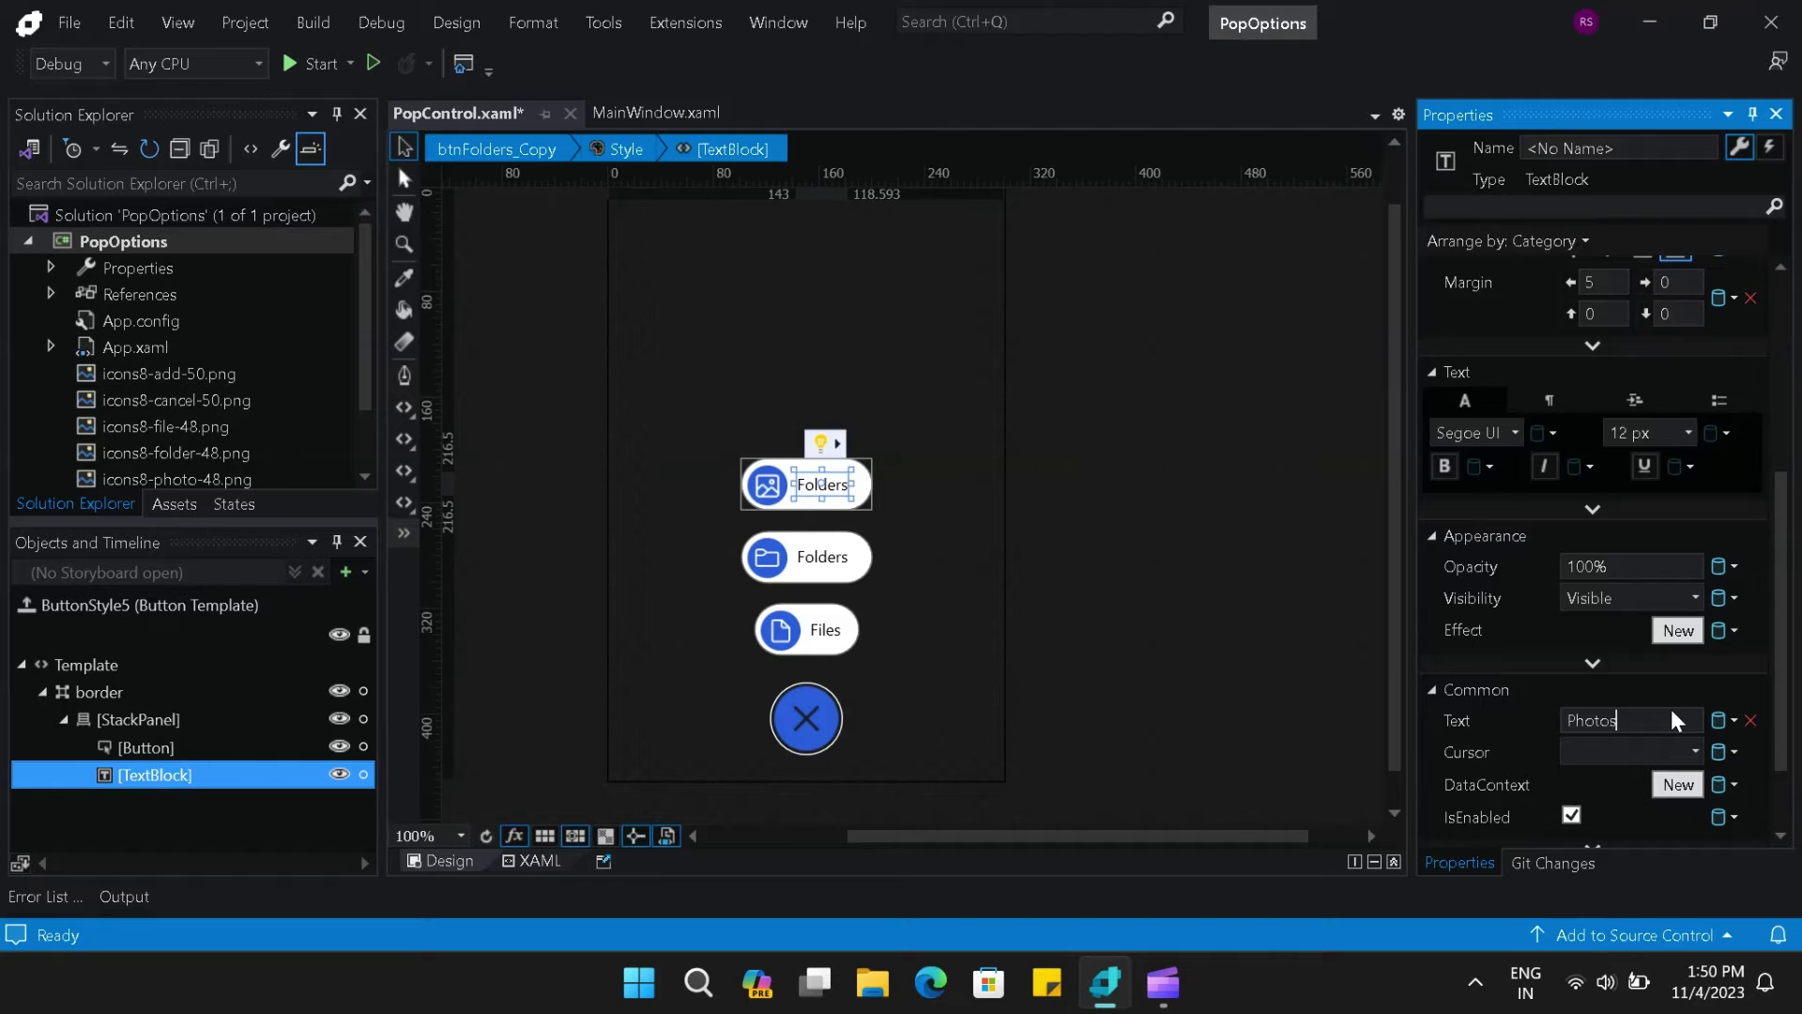
pyautogui.click(1162, 560)
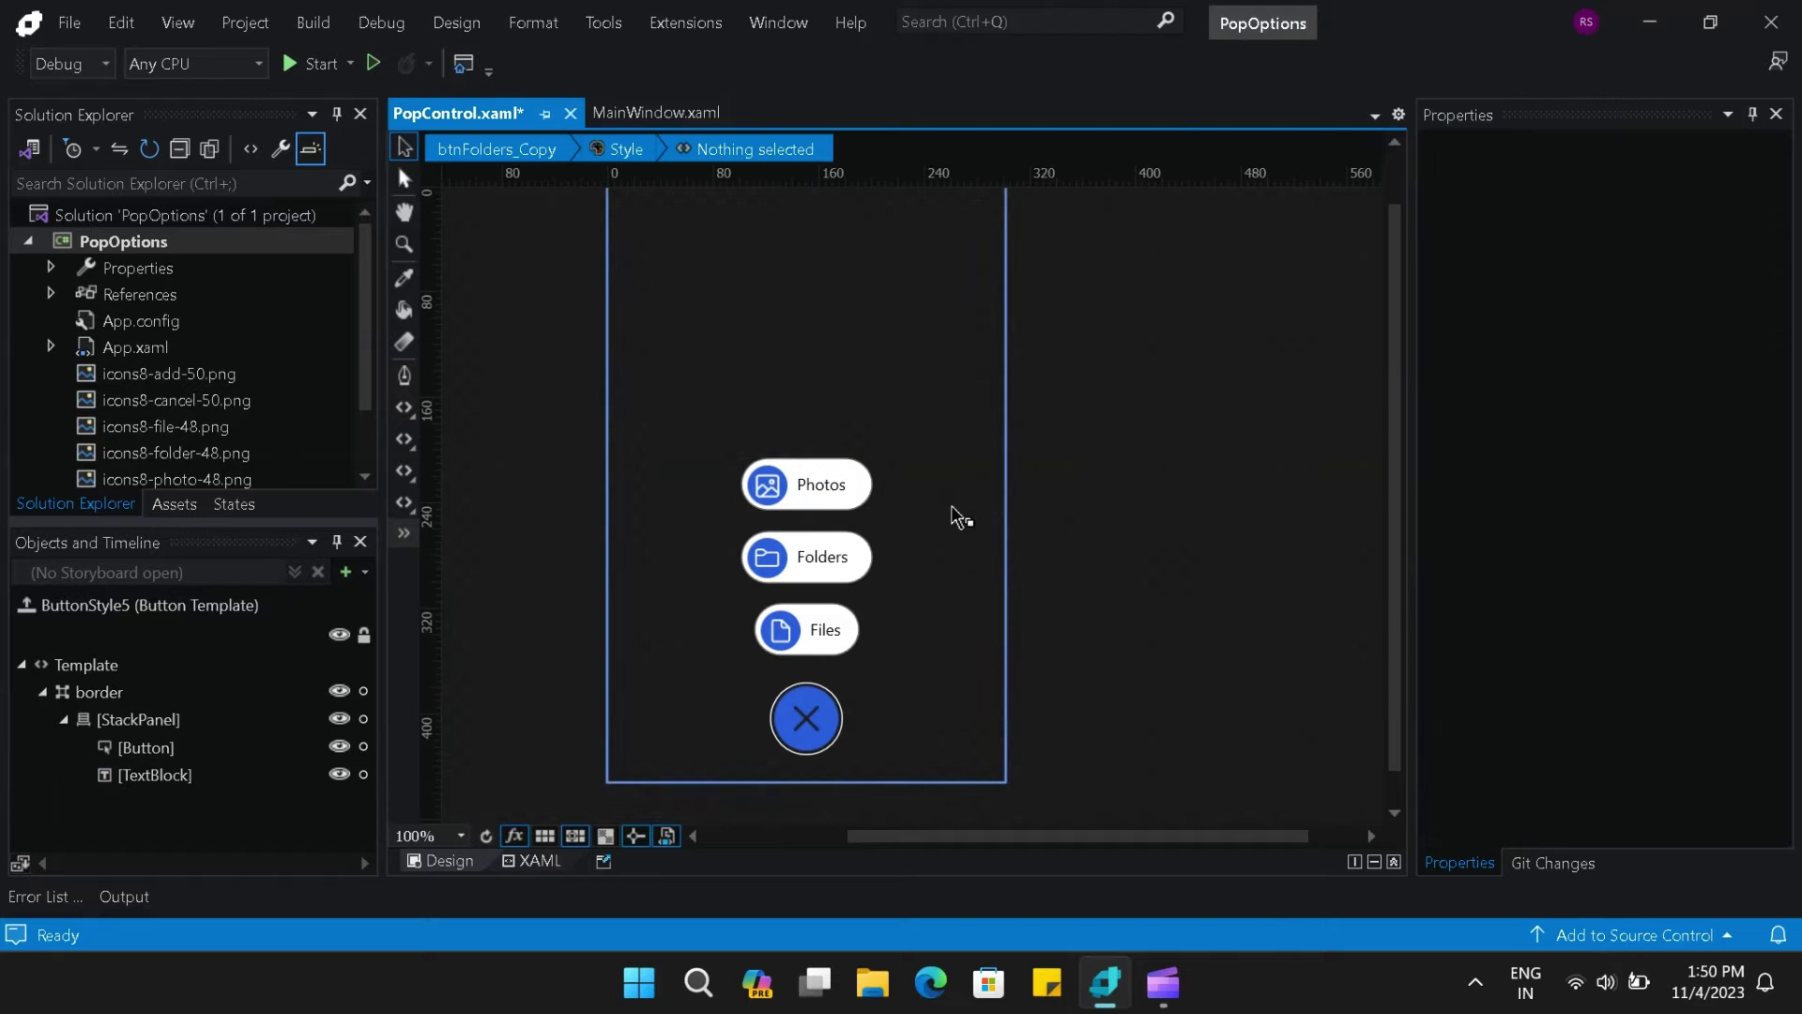
# - Try to extend the stack panel in the Photos button's template about 11 beyond the button's right edge
pyautogui.click(874, 484)
pyautogui.moveTo(875, 484); pyautogui.dragTo(893, 486)
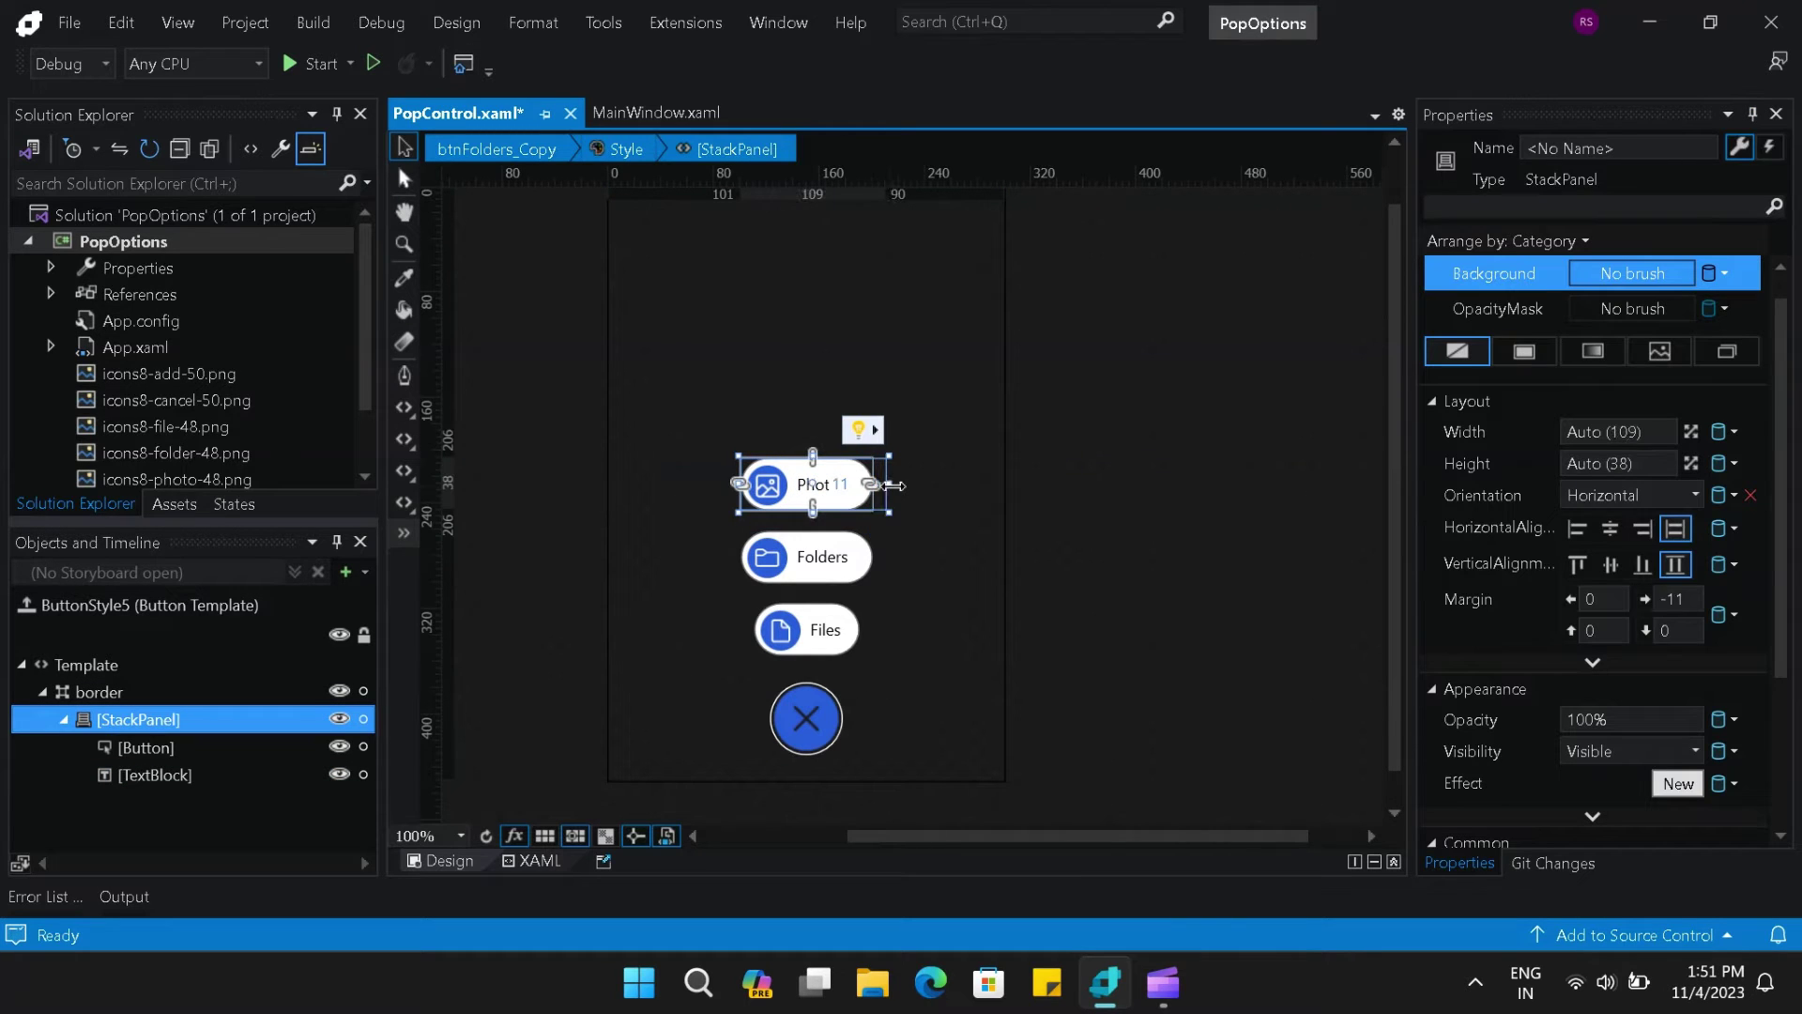
pyautogui.click(1131, 543)
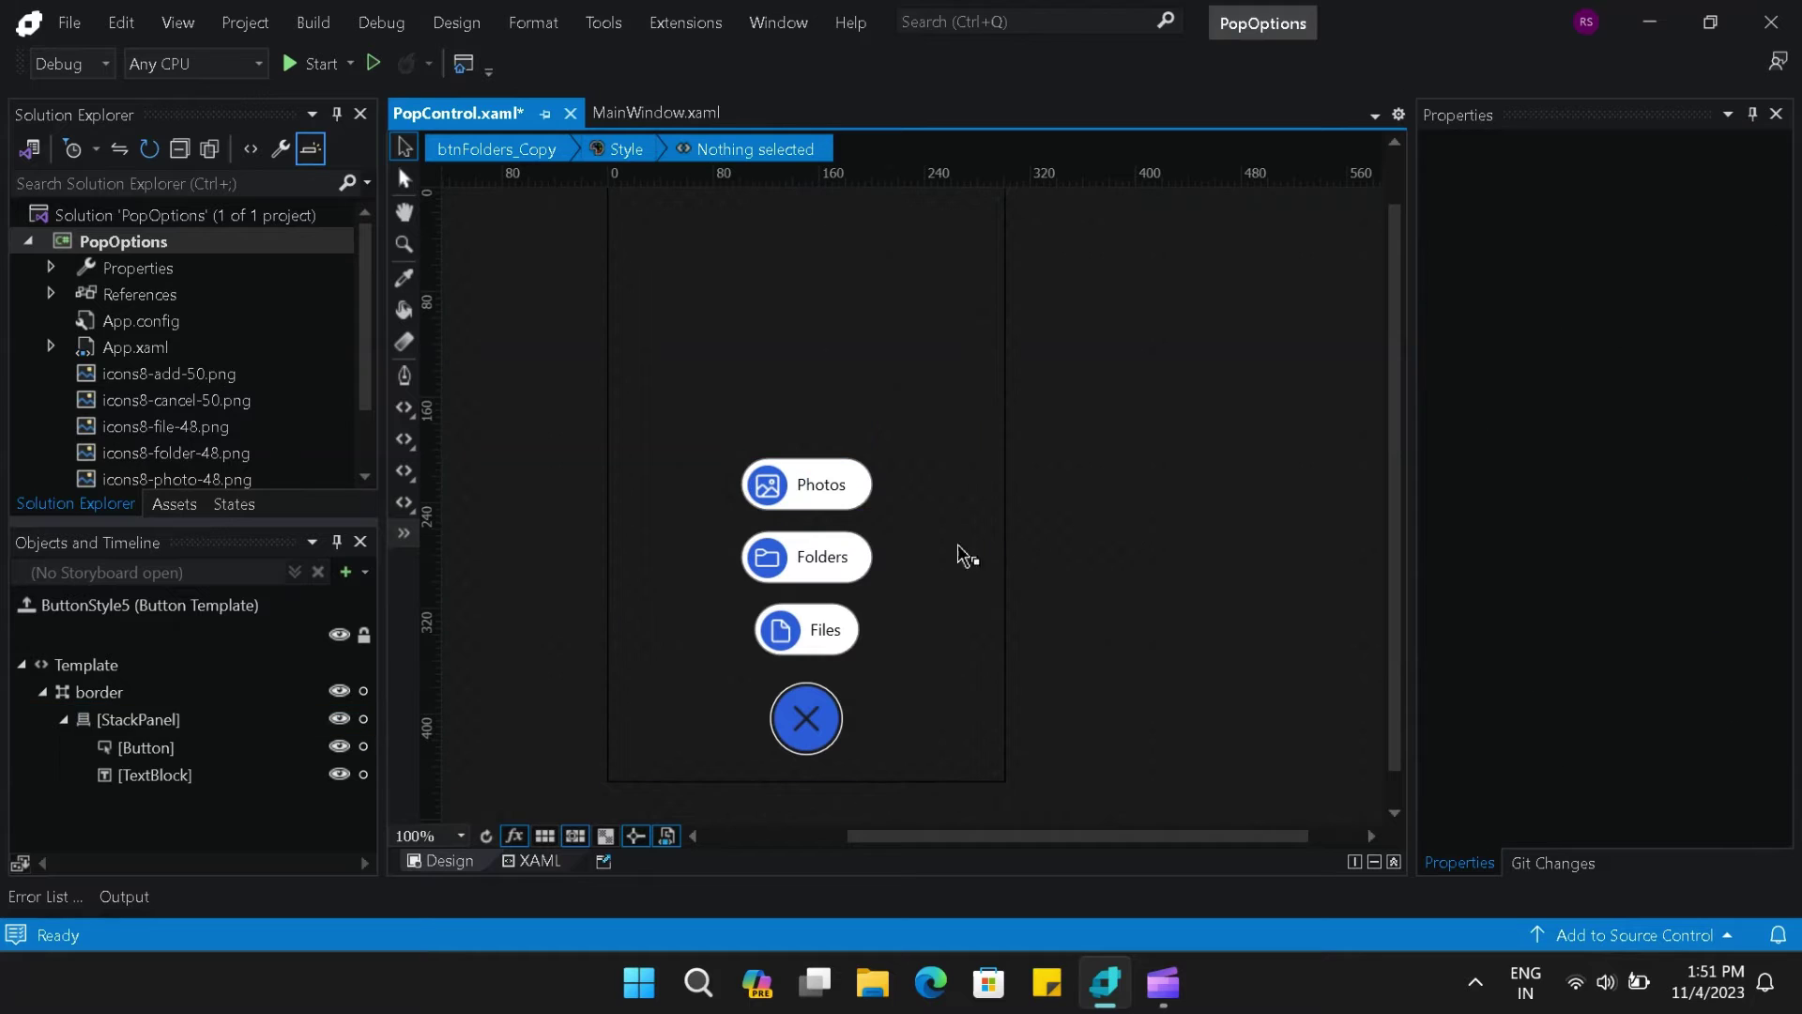
# - Leave the template and widen the Photos button to 120
pyautogui.click(26, 604)
pyautogui.moveTo(878, 484); pyautogui.dragTo(891, 491)
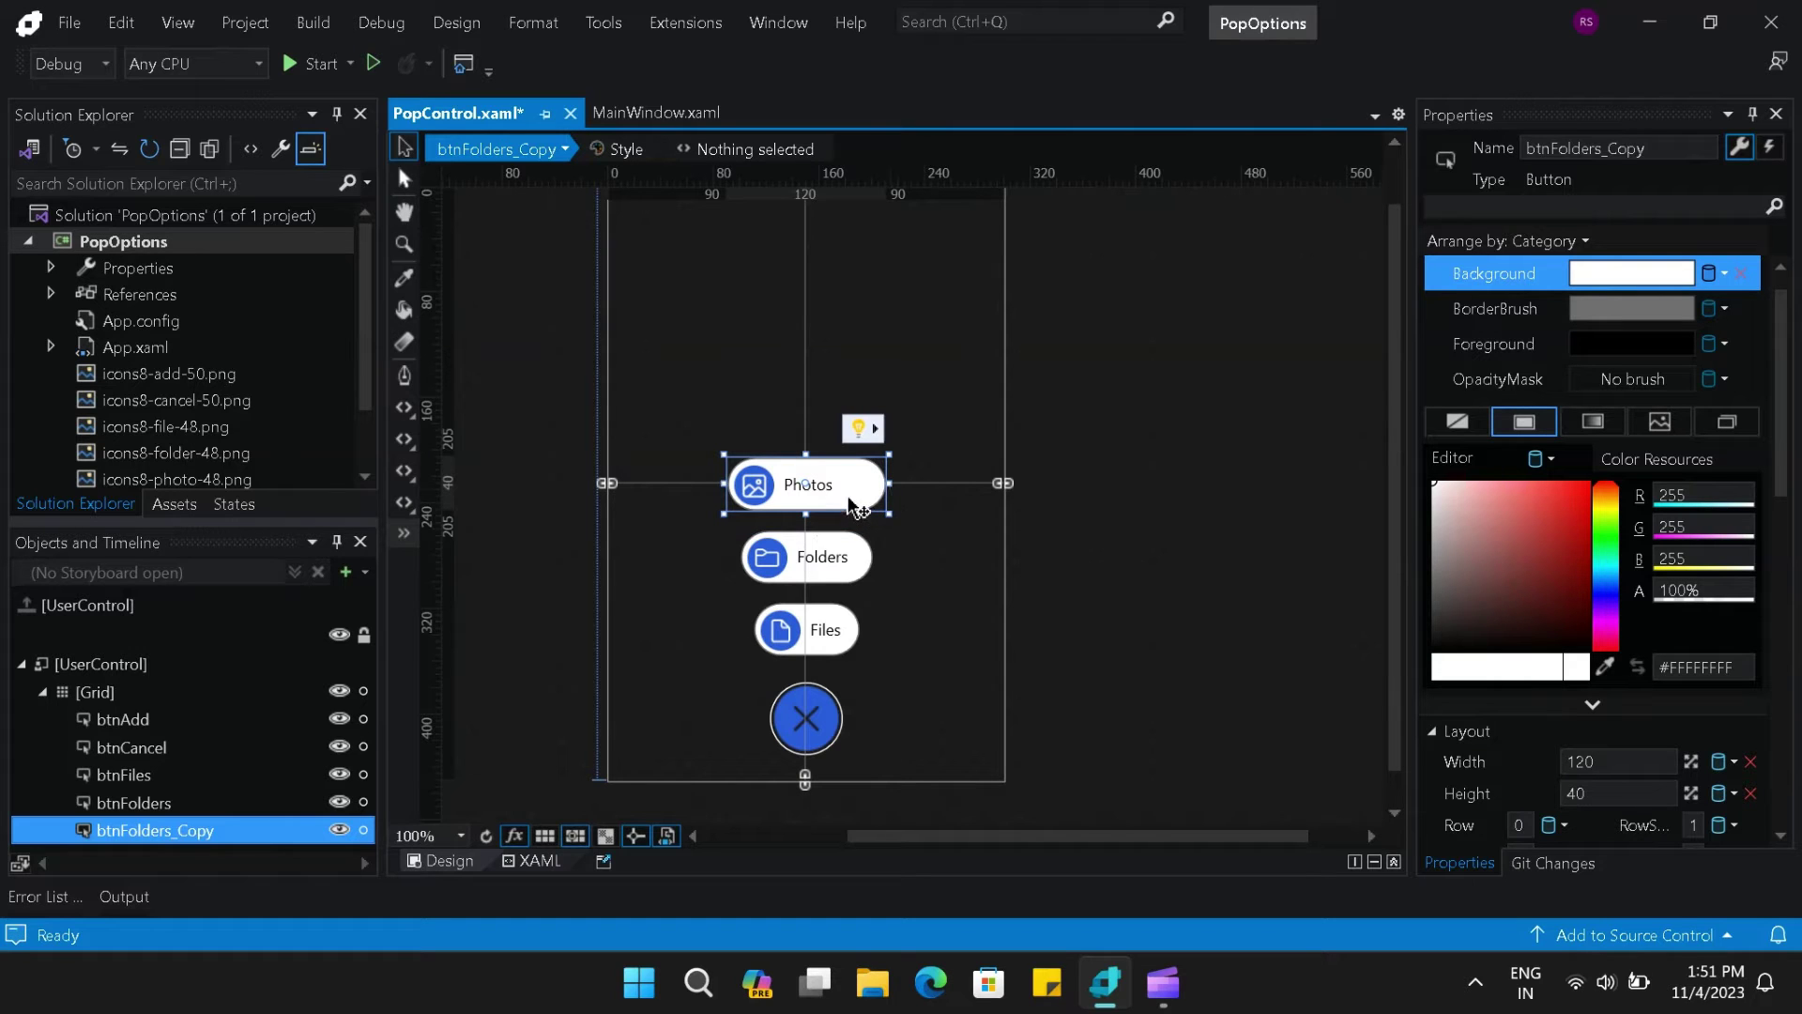
pyautogui.rightClick(849, 499)
# - Rename btnFolders_Copy to btnPhotos
pyautogui.click(186, 831)
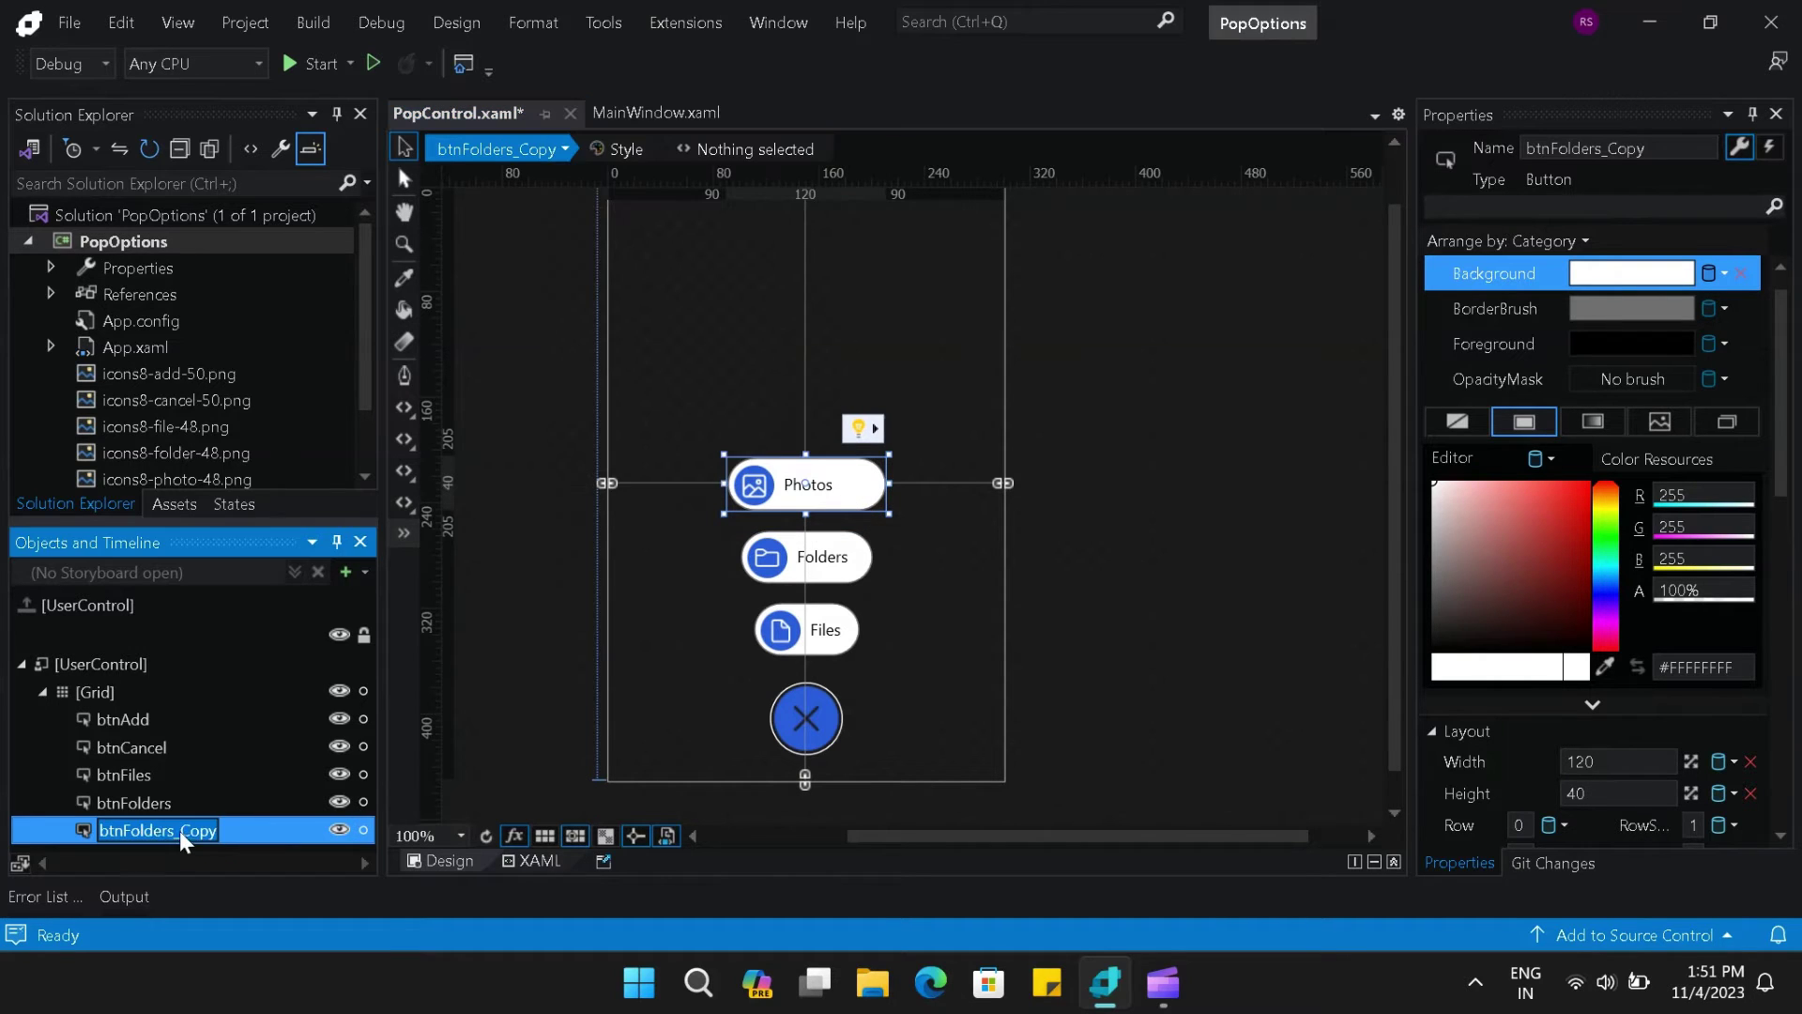
pyautogui.click(145, 831)
pyautogui.write('btnPh')
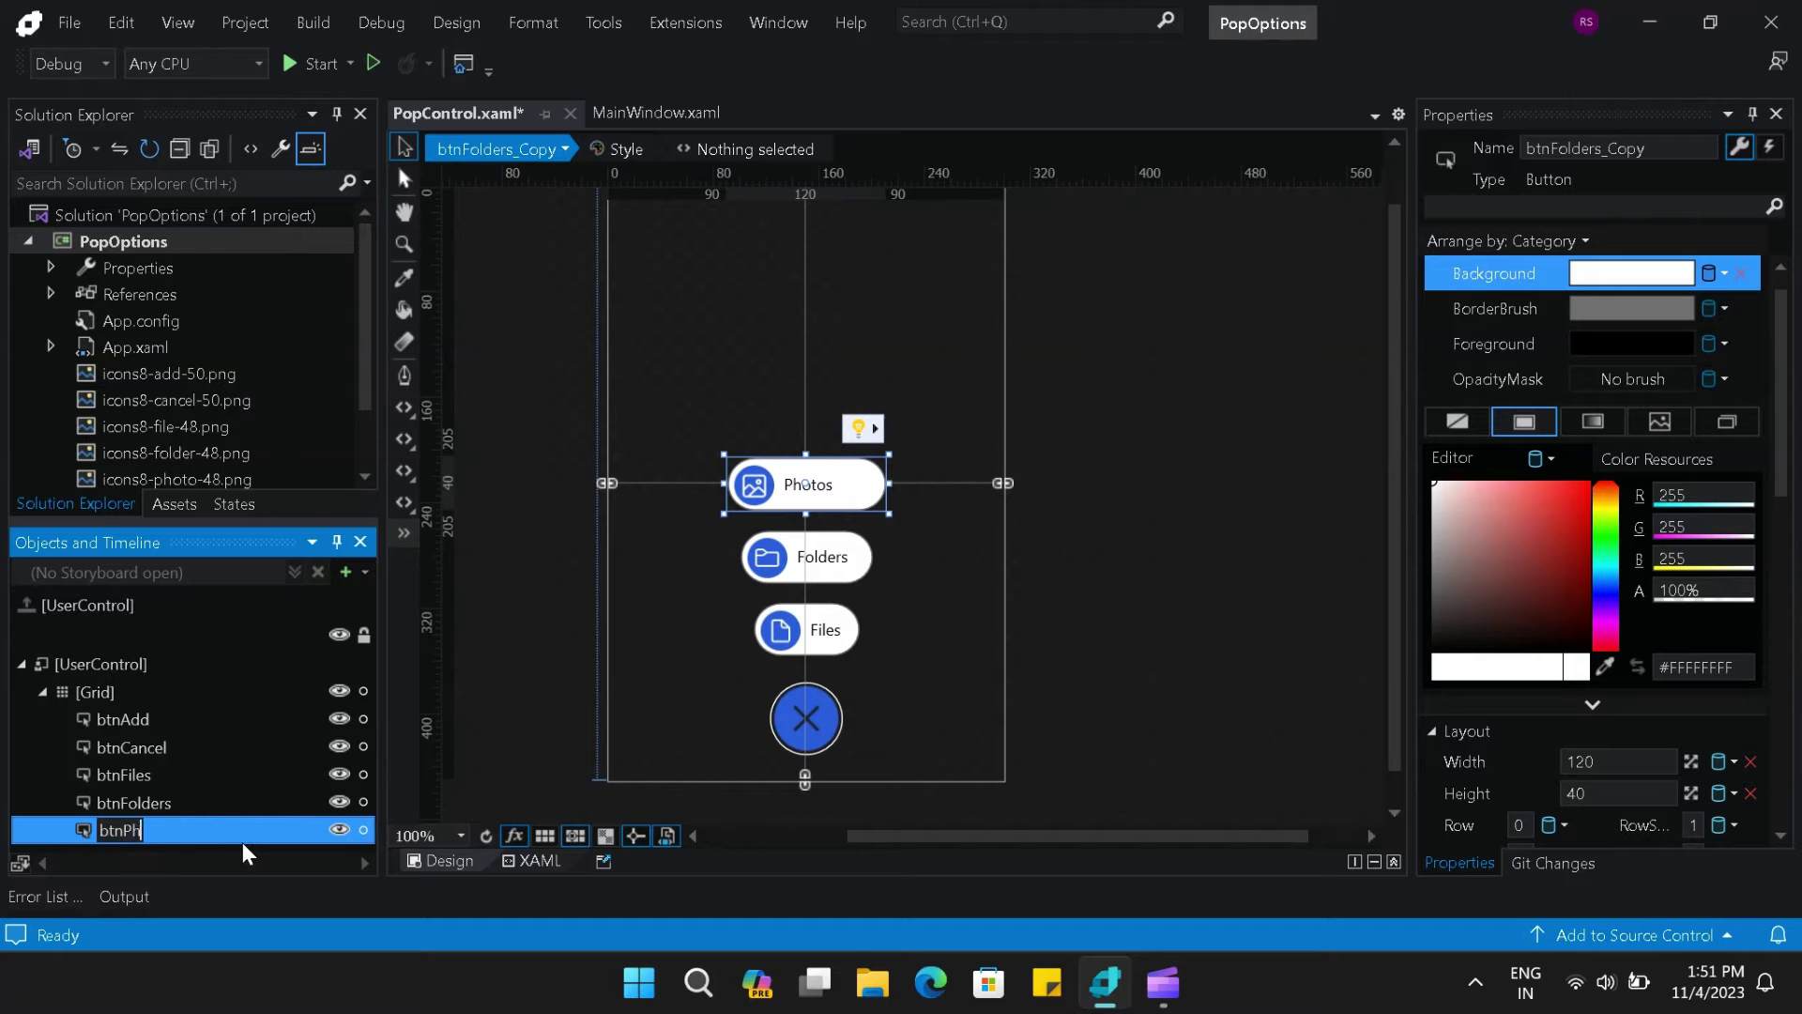
pyautogui.write('otos')
pyautogui.click(543, 793)
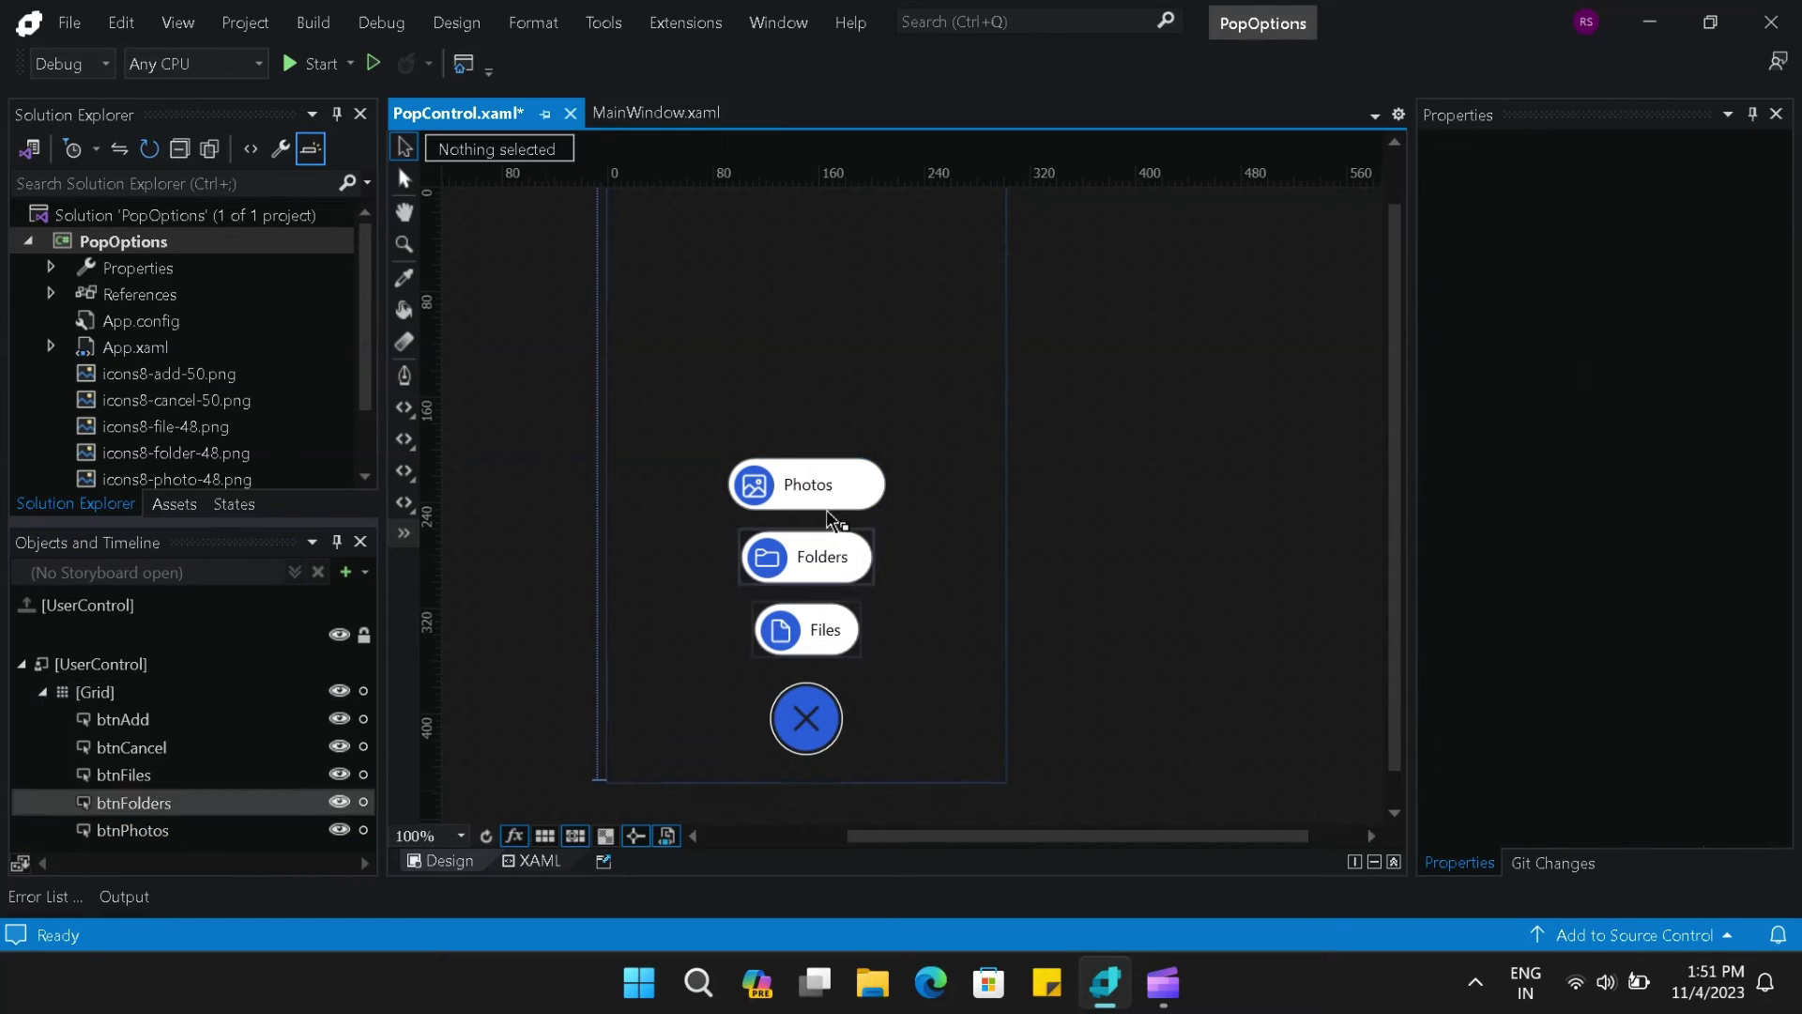
# - Duplicate btnPhotos and place the copy above it, 150 from the top edge
pyautogui.rightClick(865, 489)
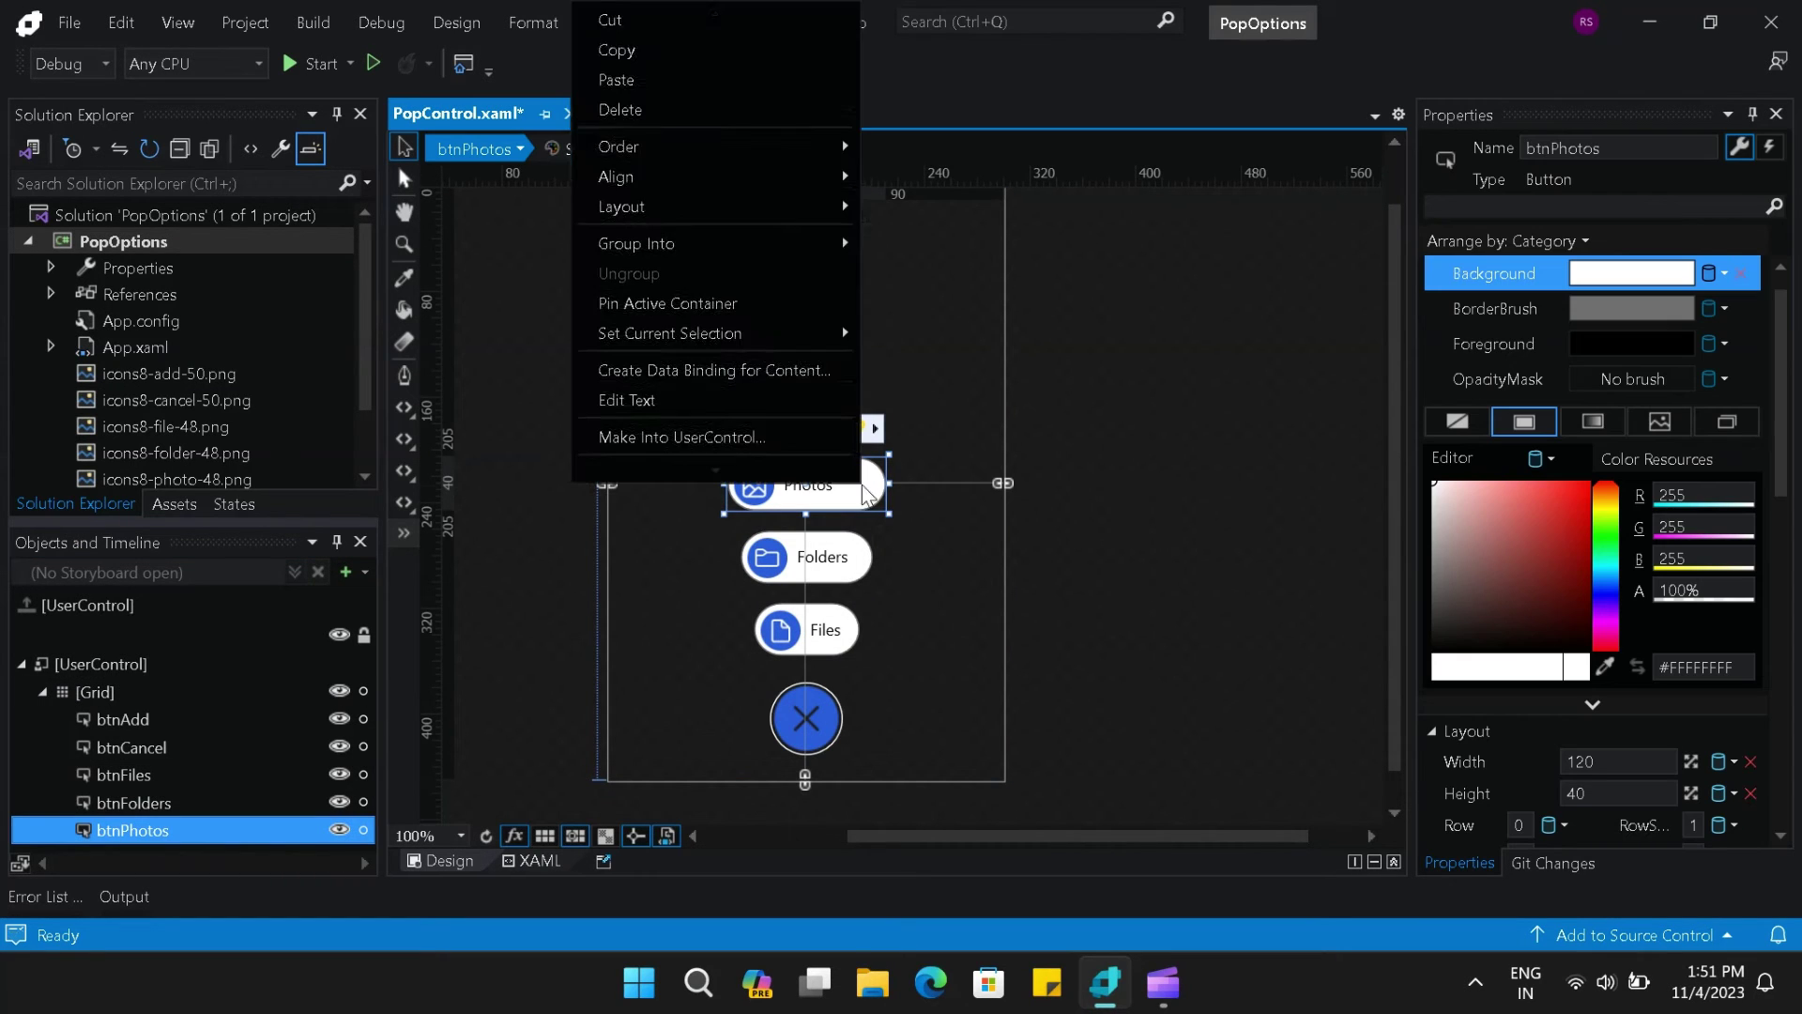
pyautogui.click(646, 49)
pyautogui.hotkey('ctrl', 'v')
pyautogui.moveTo(850, 498); pyautogui.dragTo(848, 426)
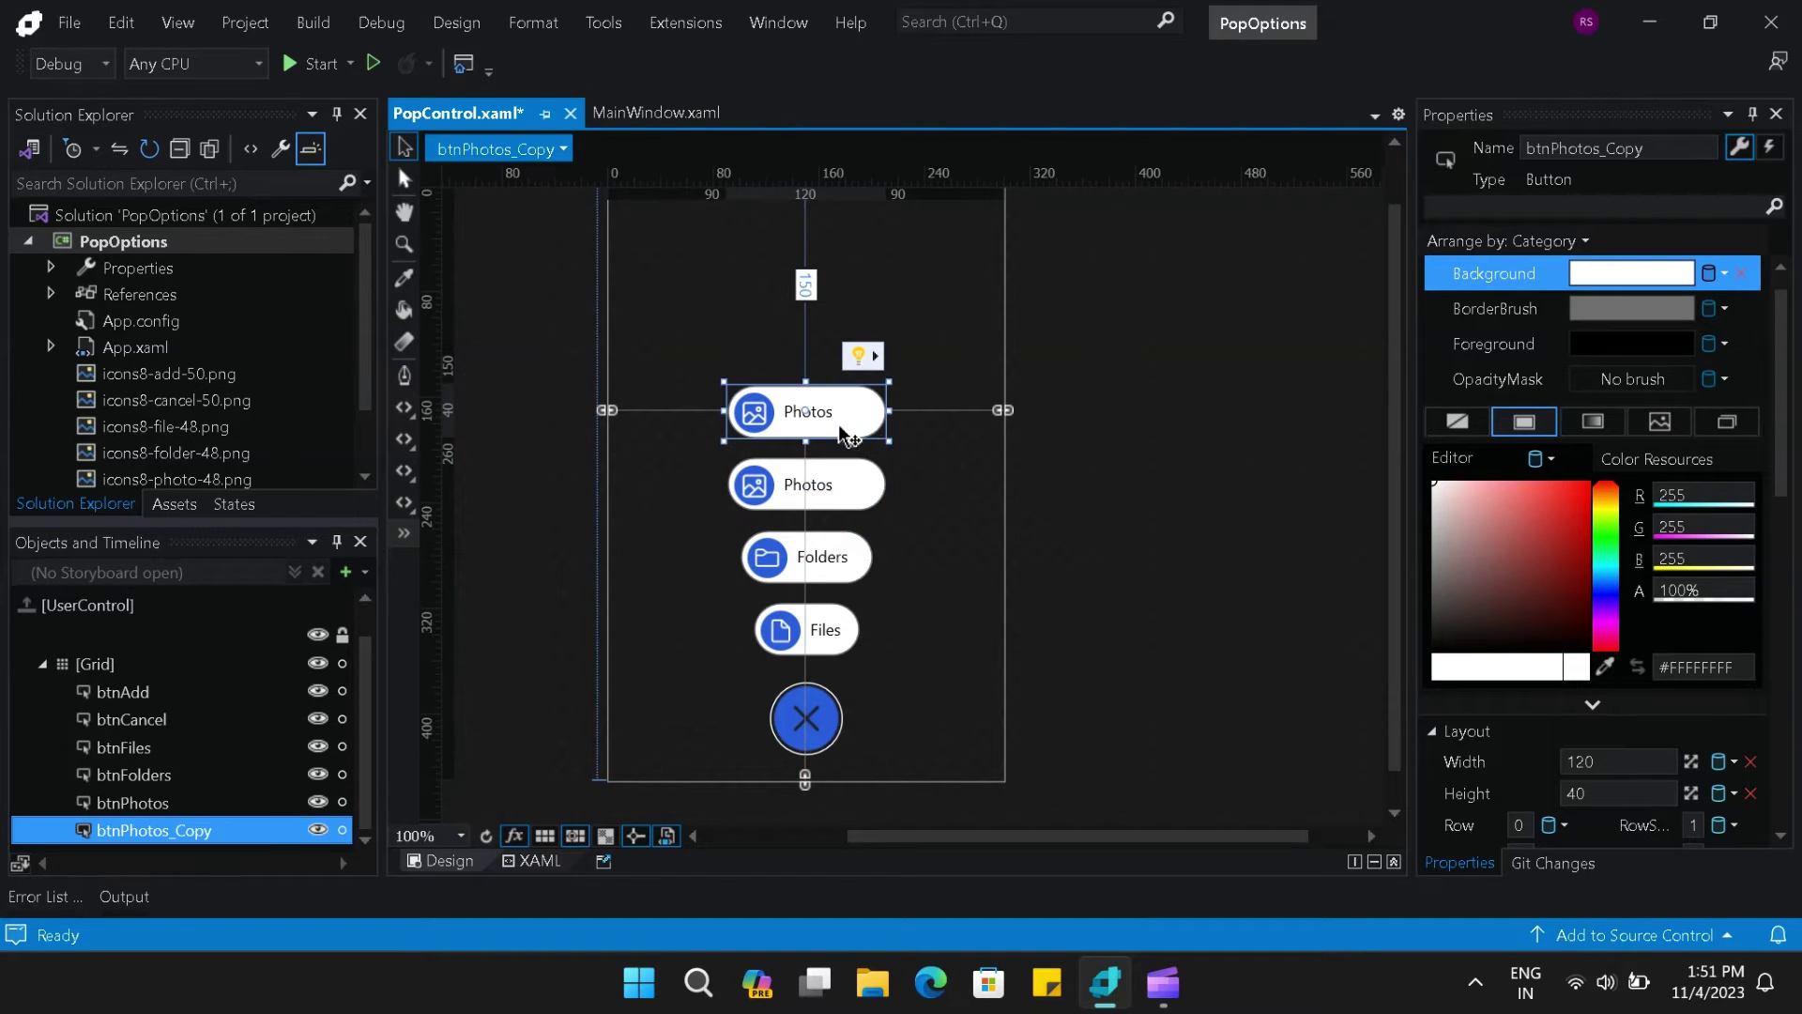
# - Create an editable copy of the btnPhotos_Copy button's template in this document
pyautogui.rightClick(833, 431)
pyautogui.moveTo(648, 893)
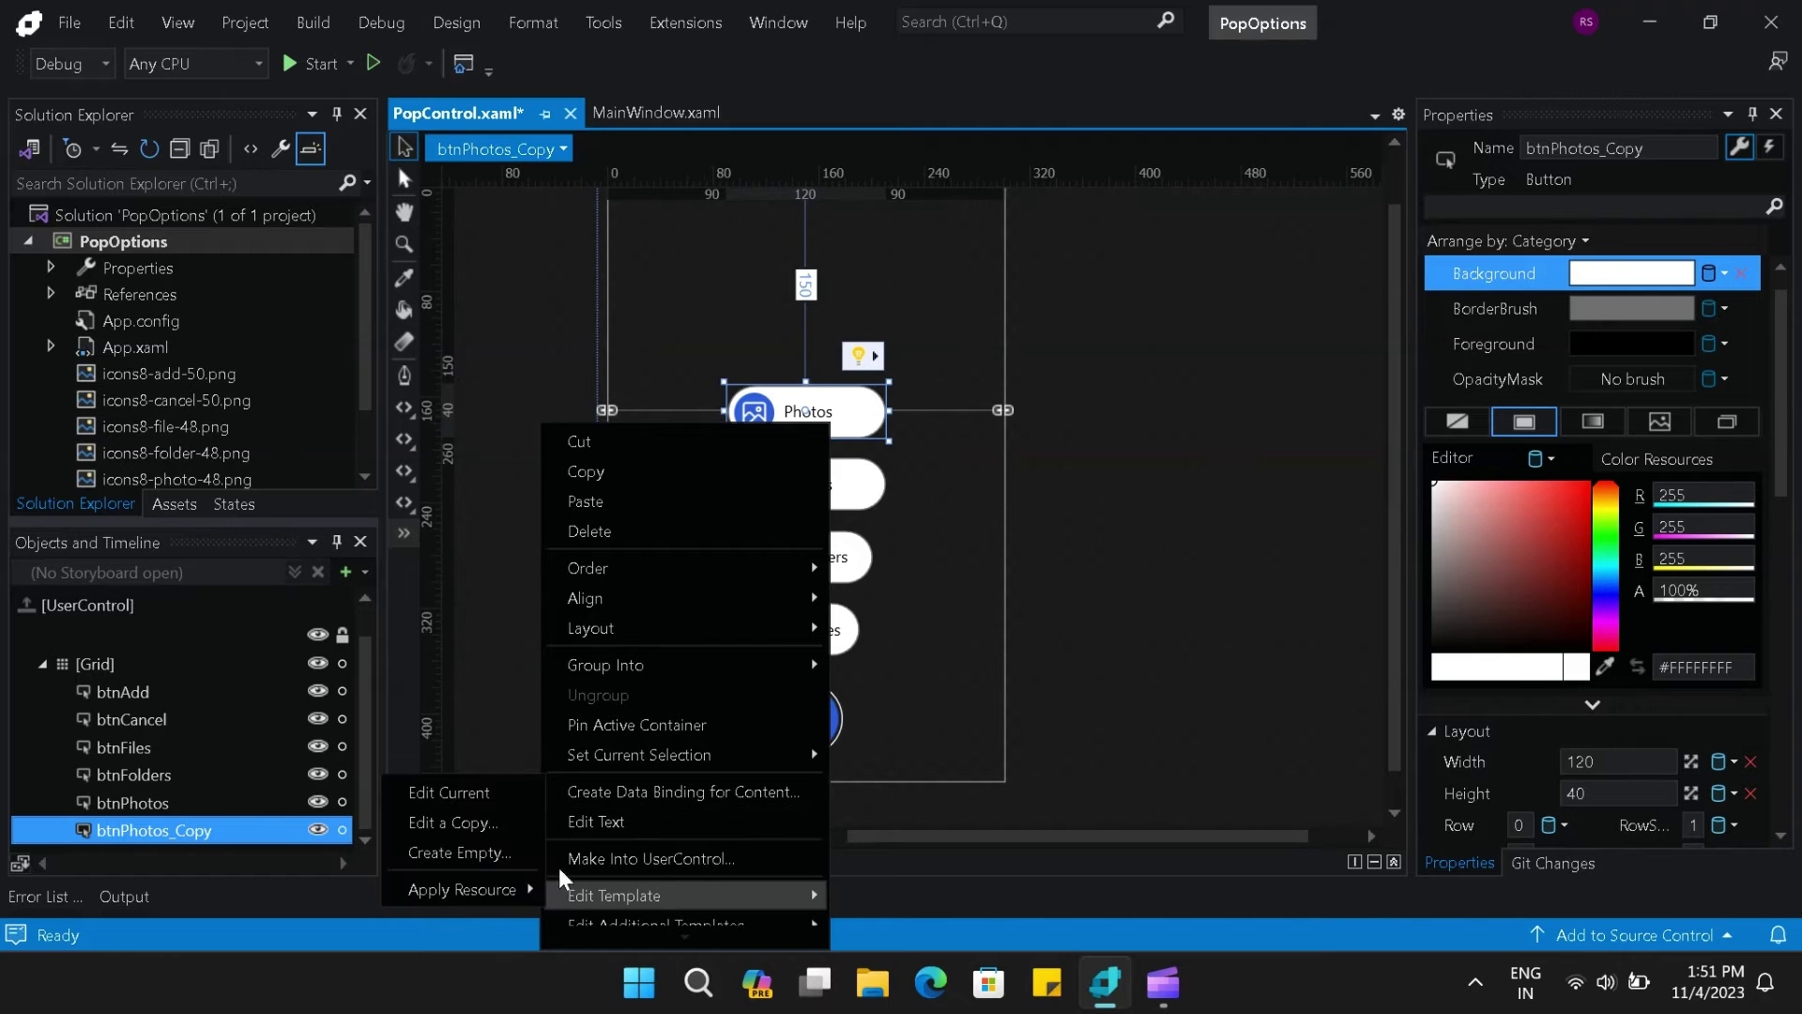
pyautogui.click(465, 830)
pyautogui.click(1012, 612)
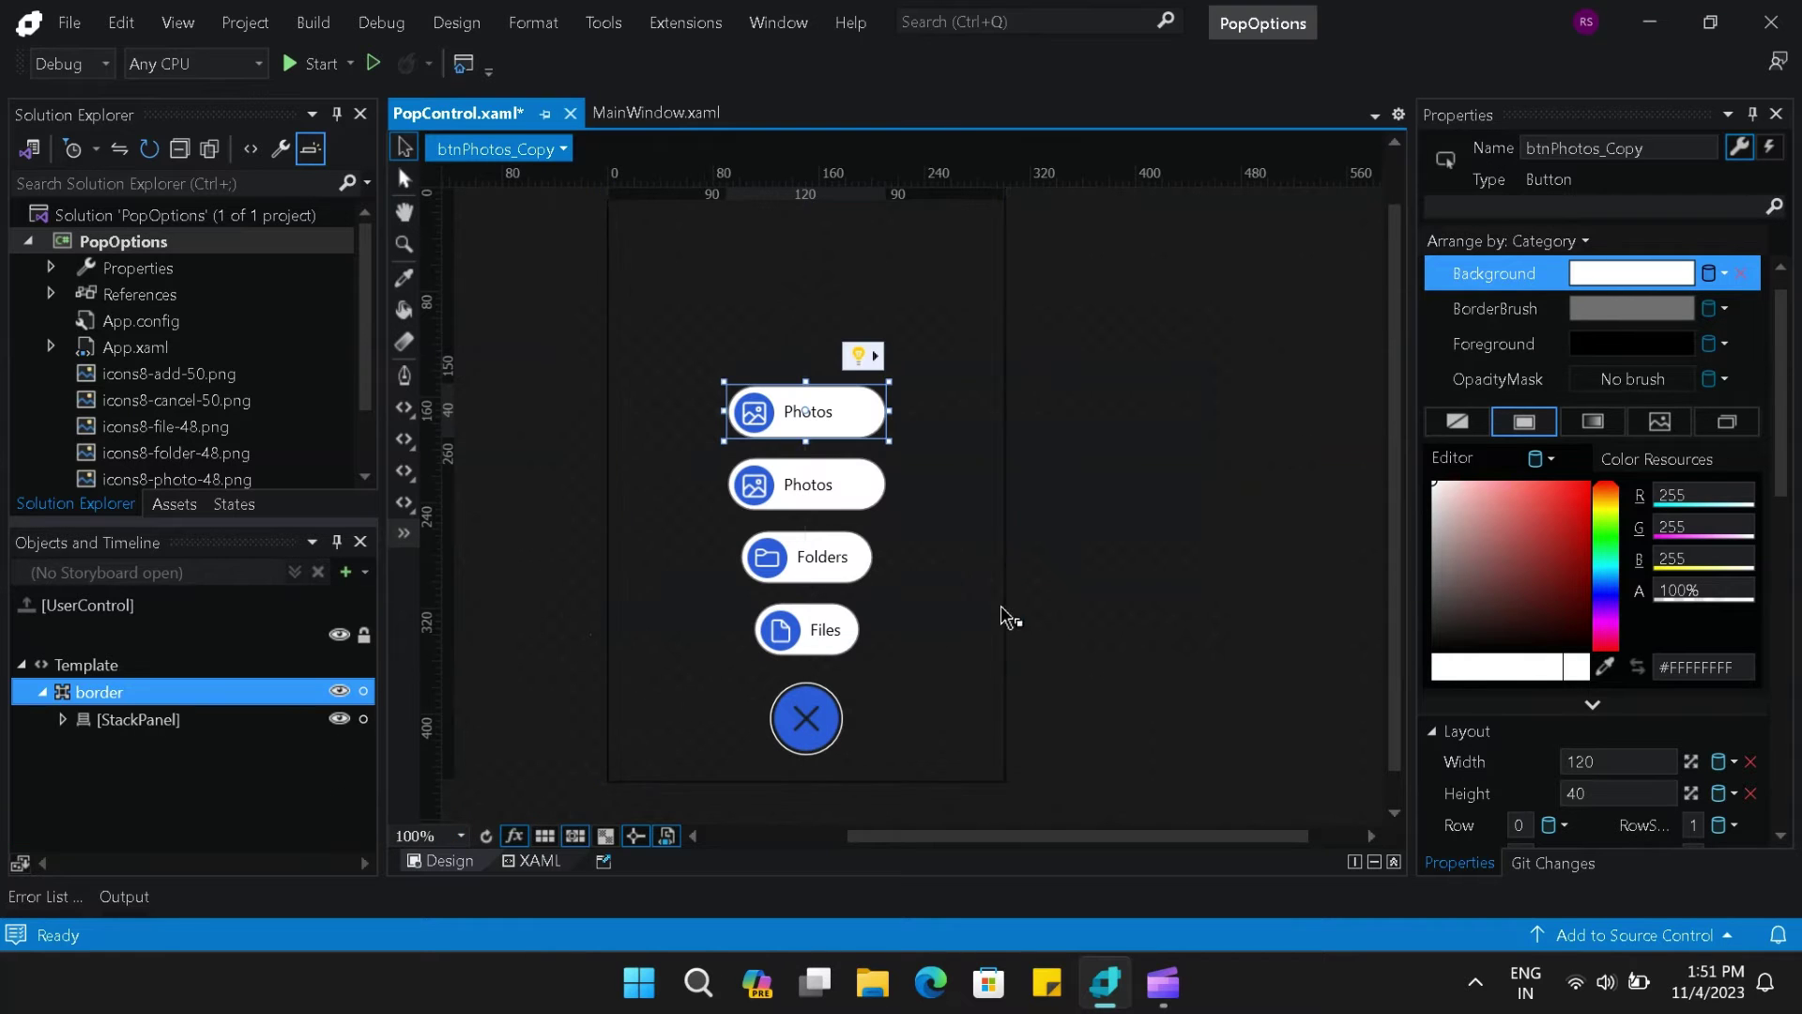
# - Replace the image source of the inner icon button in btnPhotos_Copy's template with icons8-camera-48 from Downloads
pyautogui.click(139, 747)
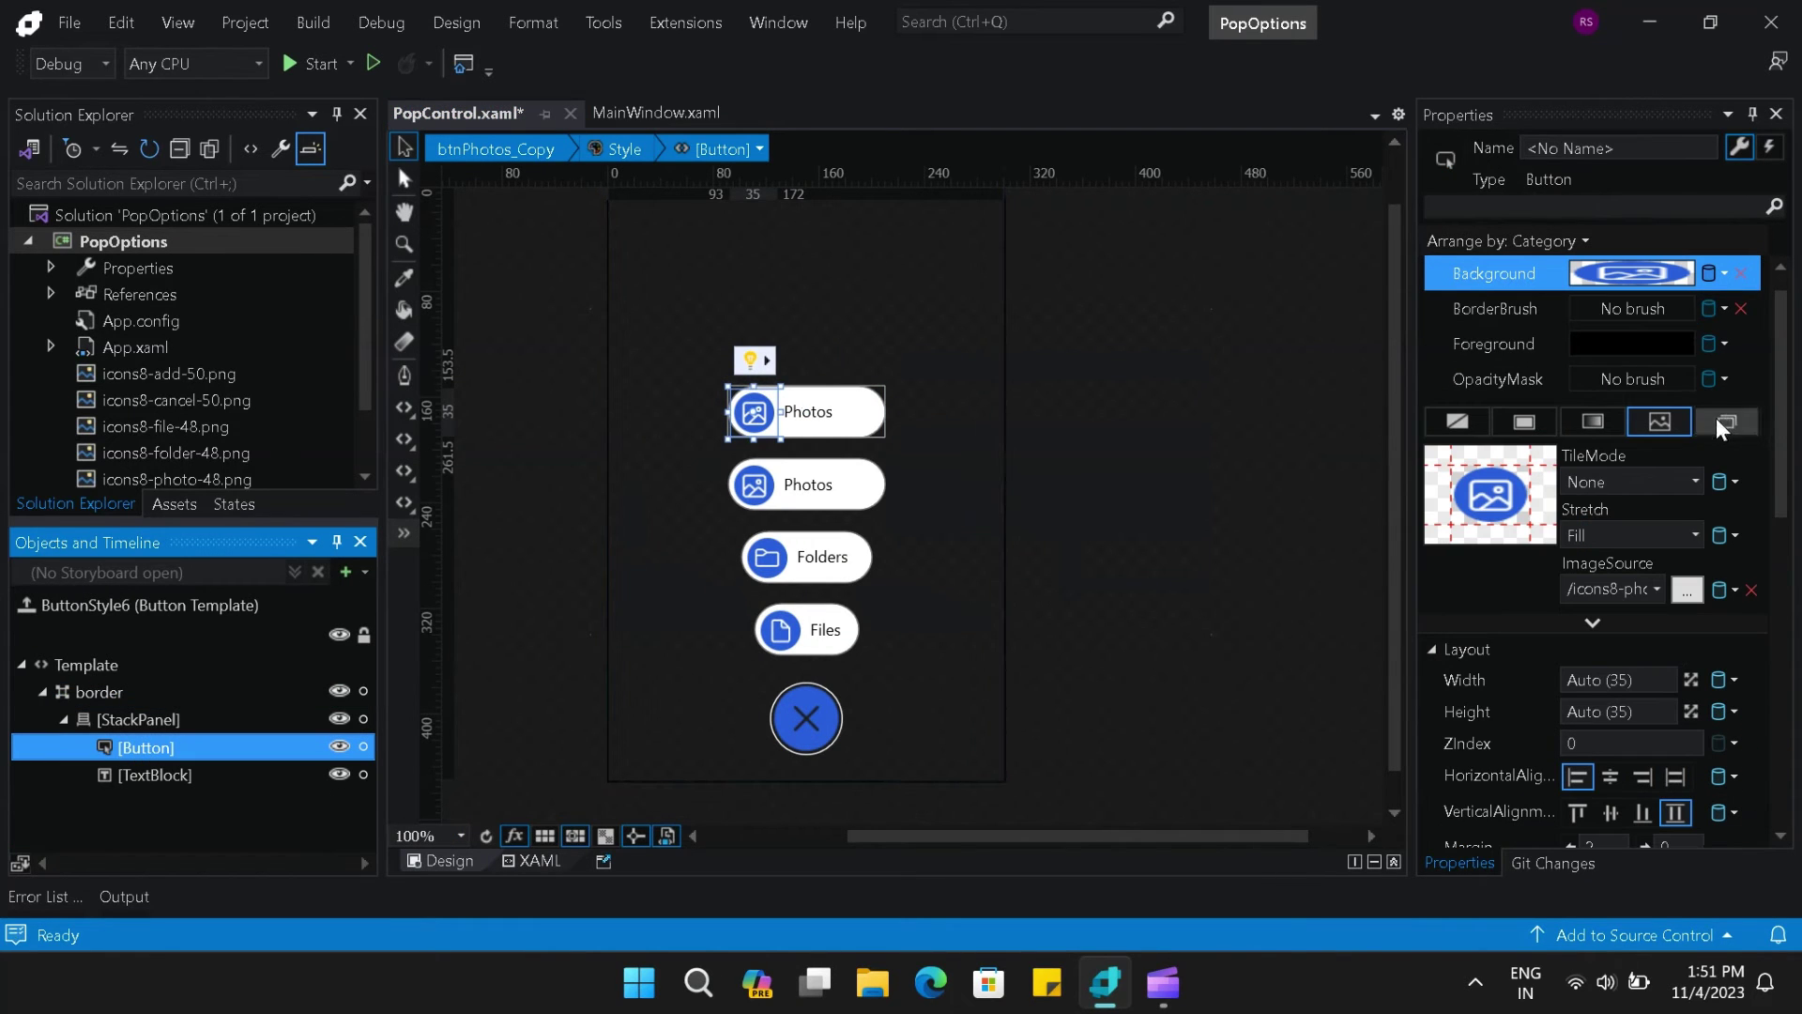
pyautogui.click(1715, 561)
pyautogui.click(563, 226)
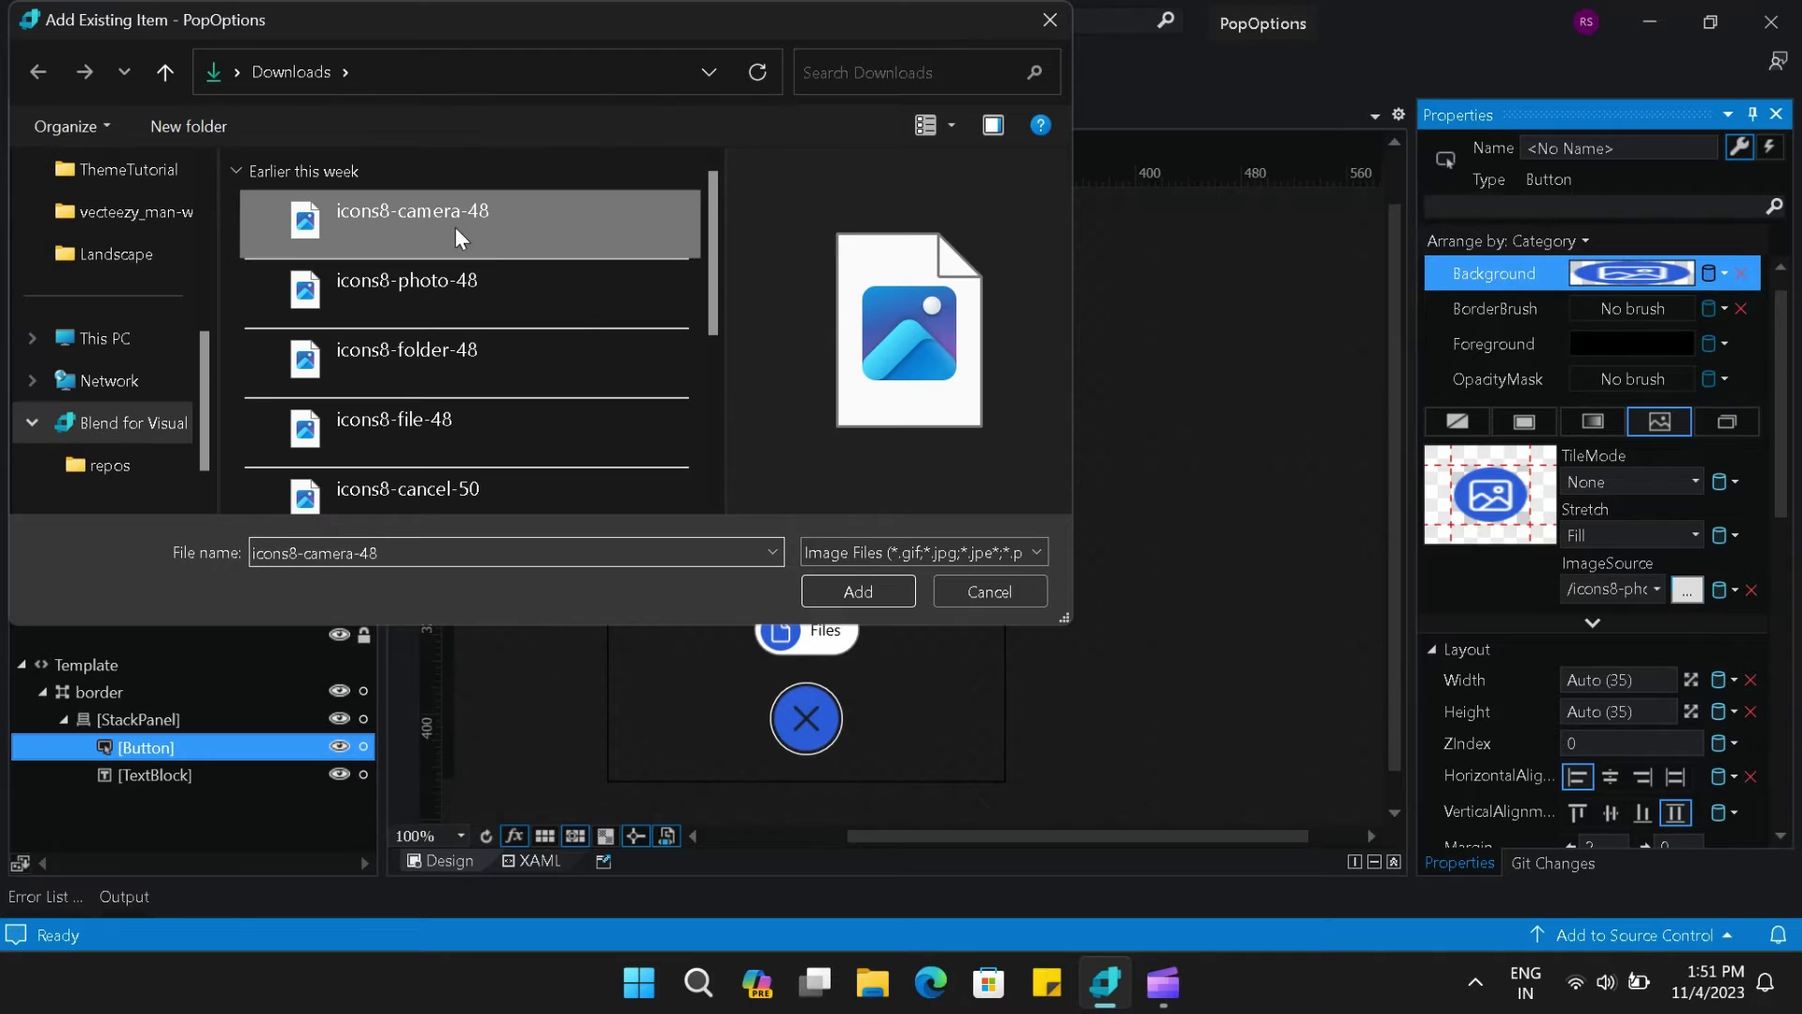
pyautogui.click(892, 594)
# - Change the label text in btnPhotos_Copy's template to Camera
pyautogui.click(809, 420)
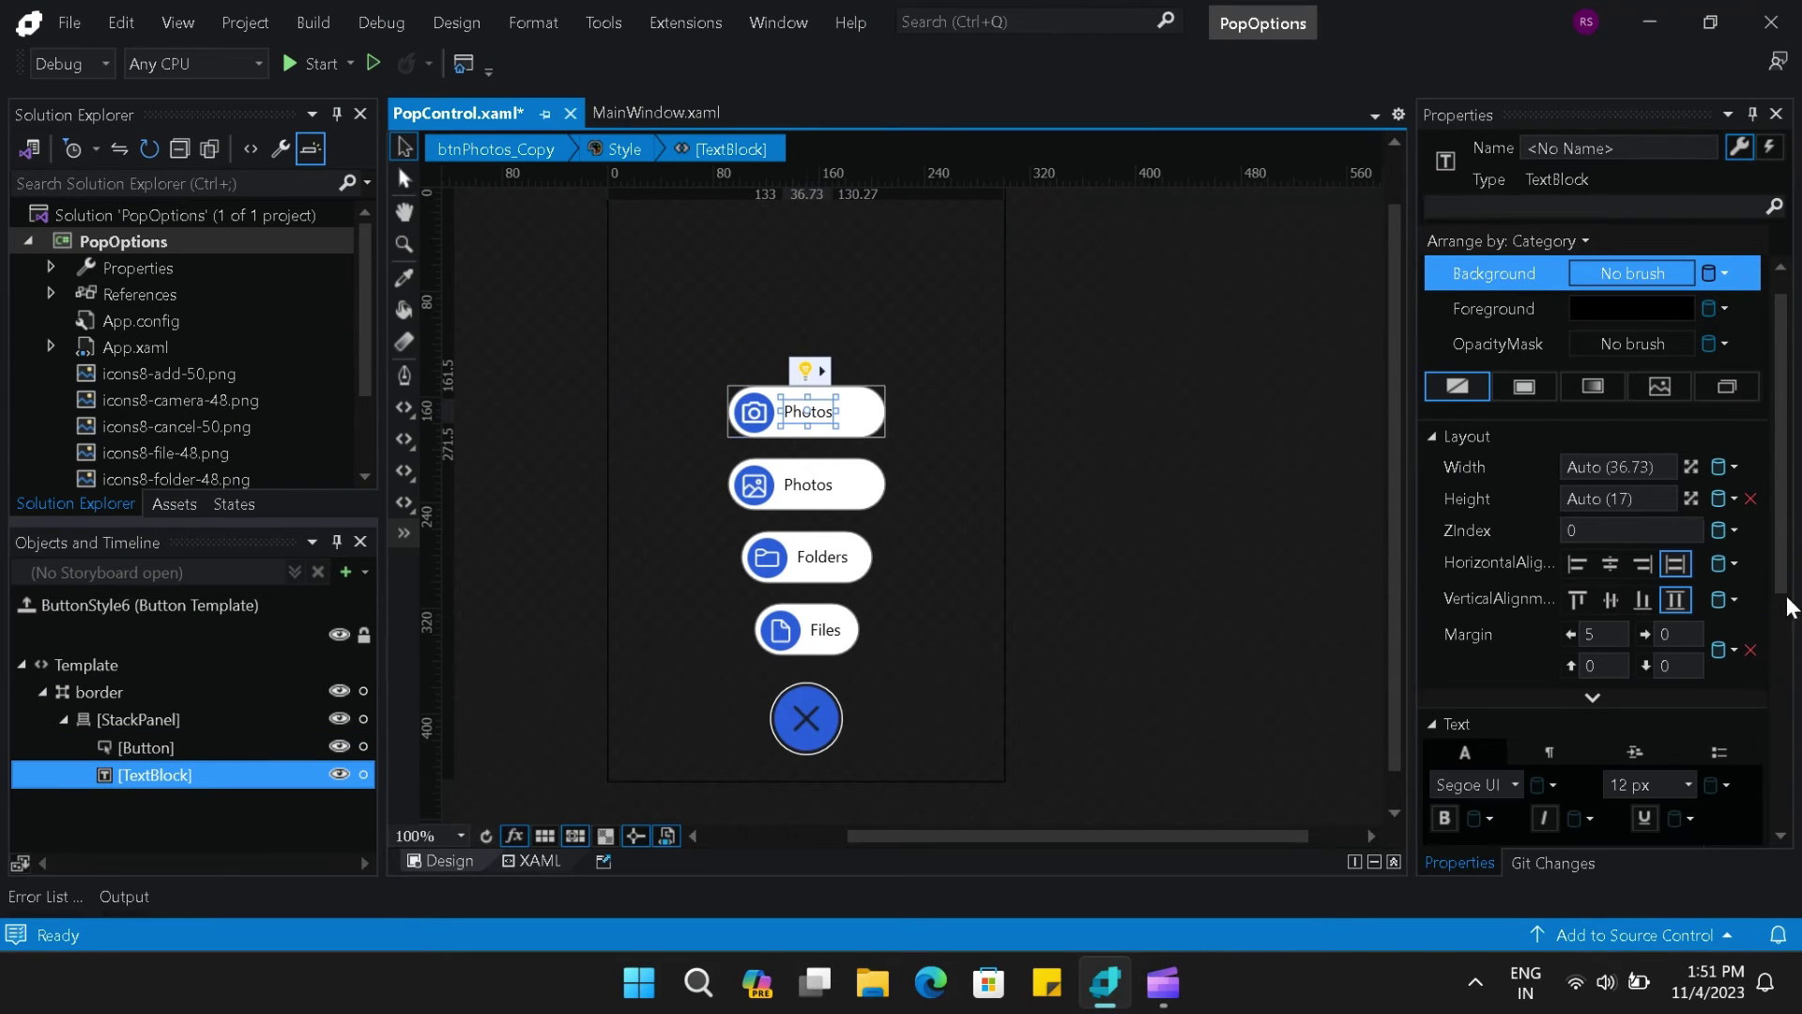
pyautogui.click(1783, 608)
pyautogui.click(1676, 779)
pyautogui.write('Came')
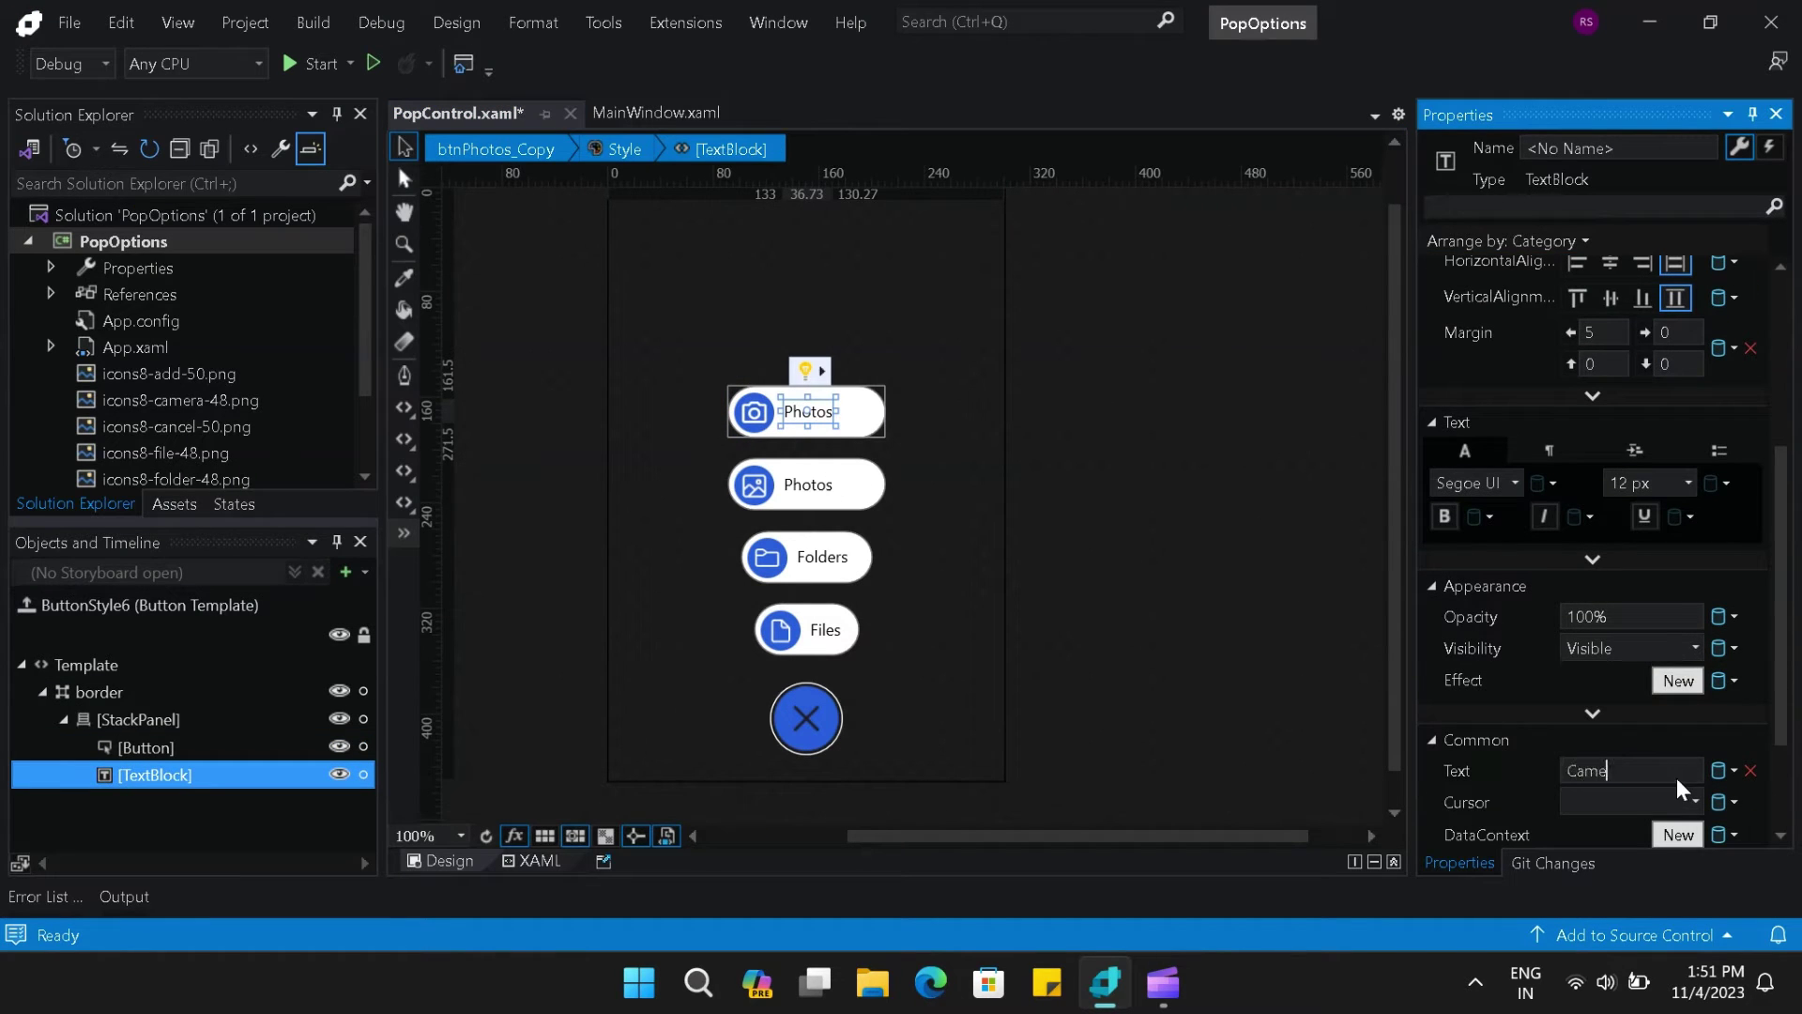
pyautogui.write('ra')
pyautogui.click(1094, 487)
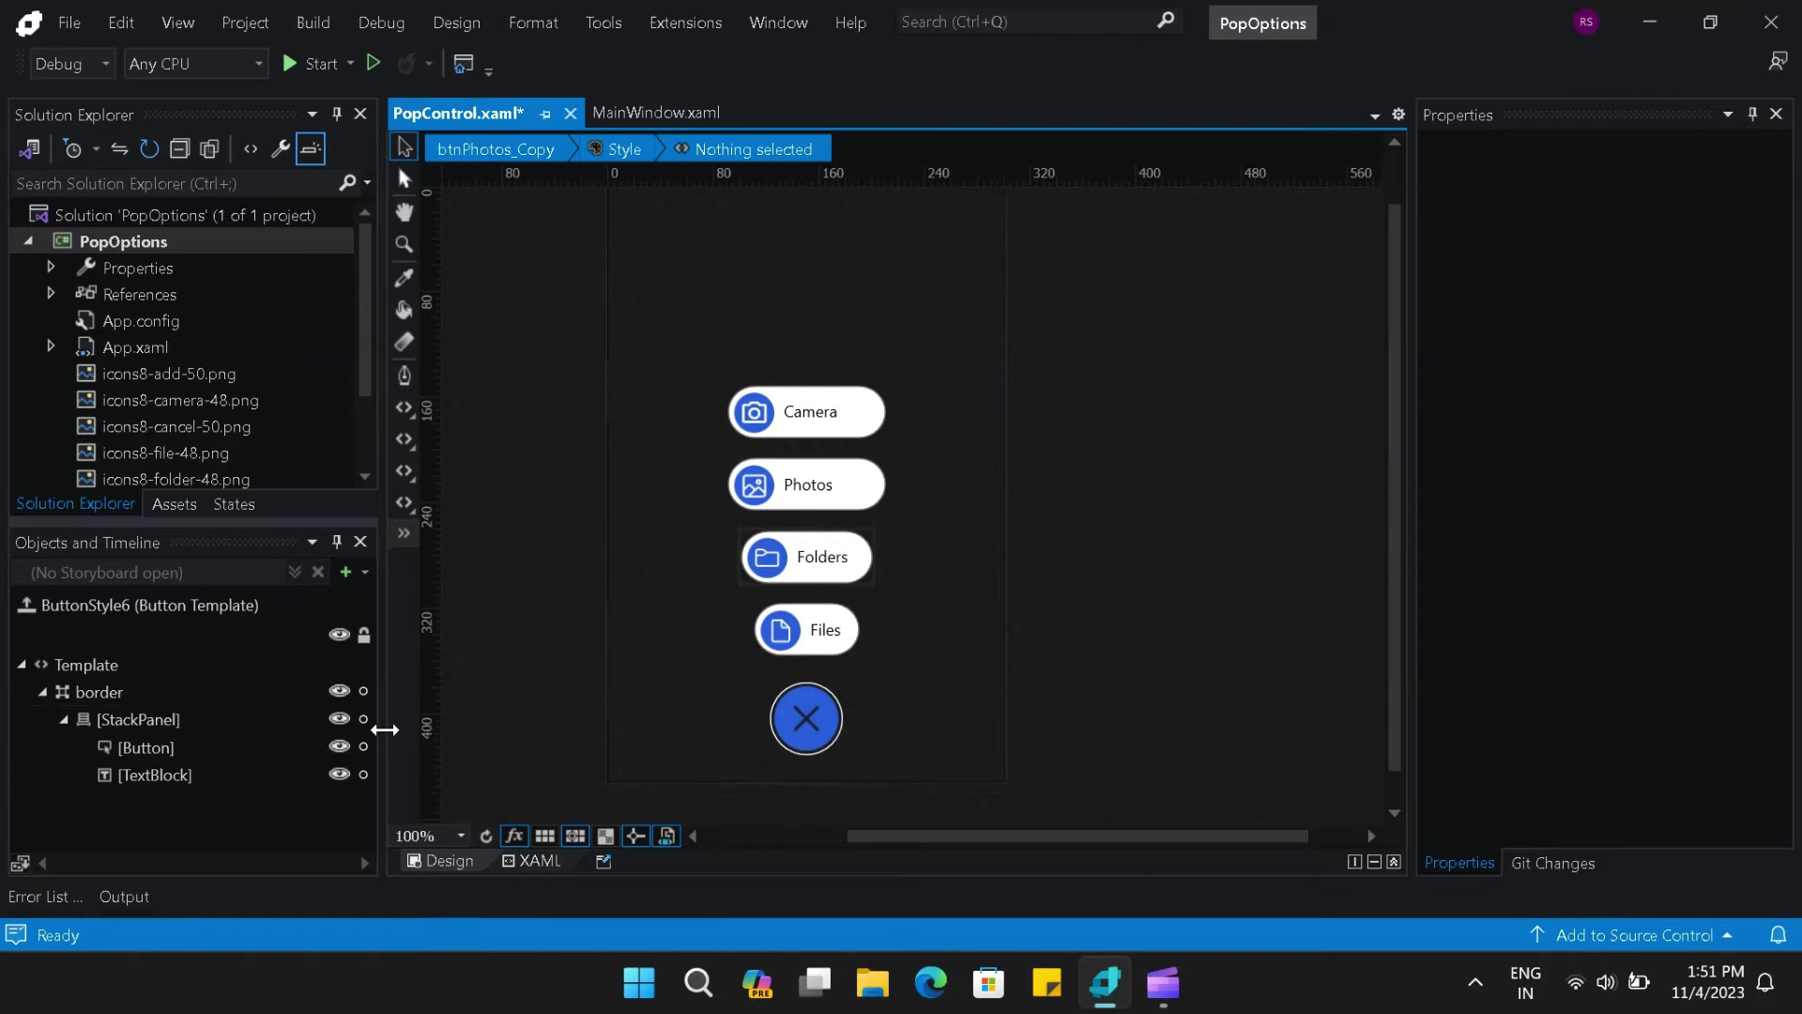
# - Leave the template and widen the Camera button to 150
pyautogui.click(27, 605)
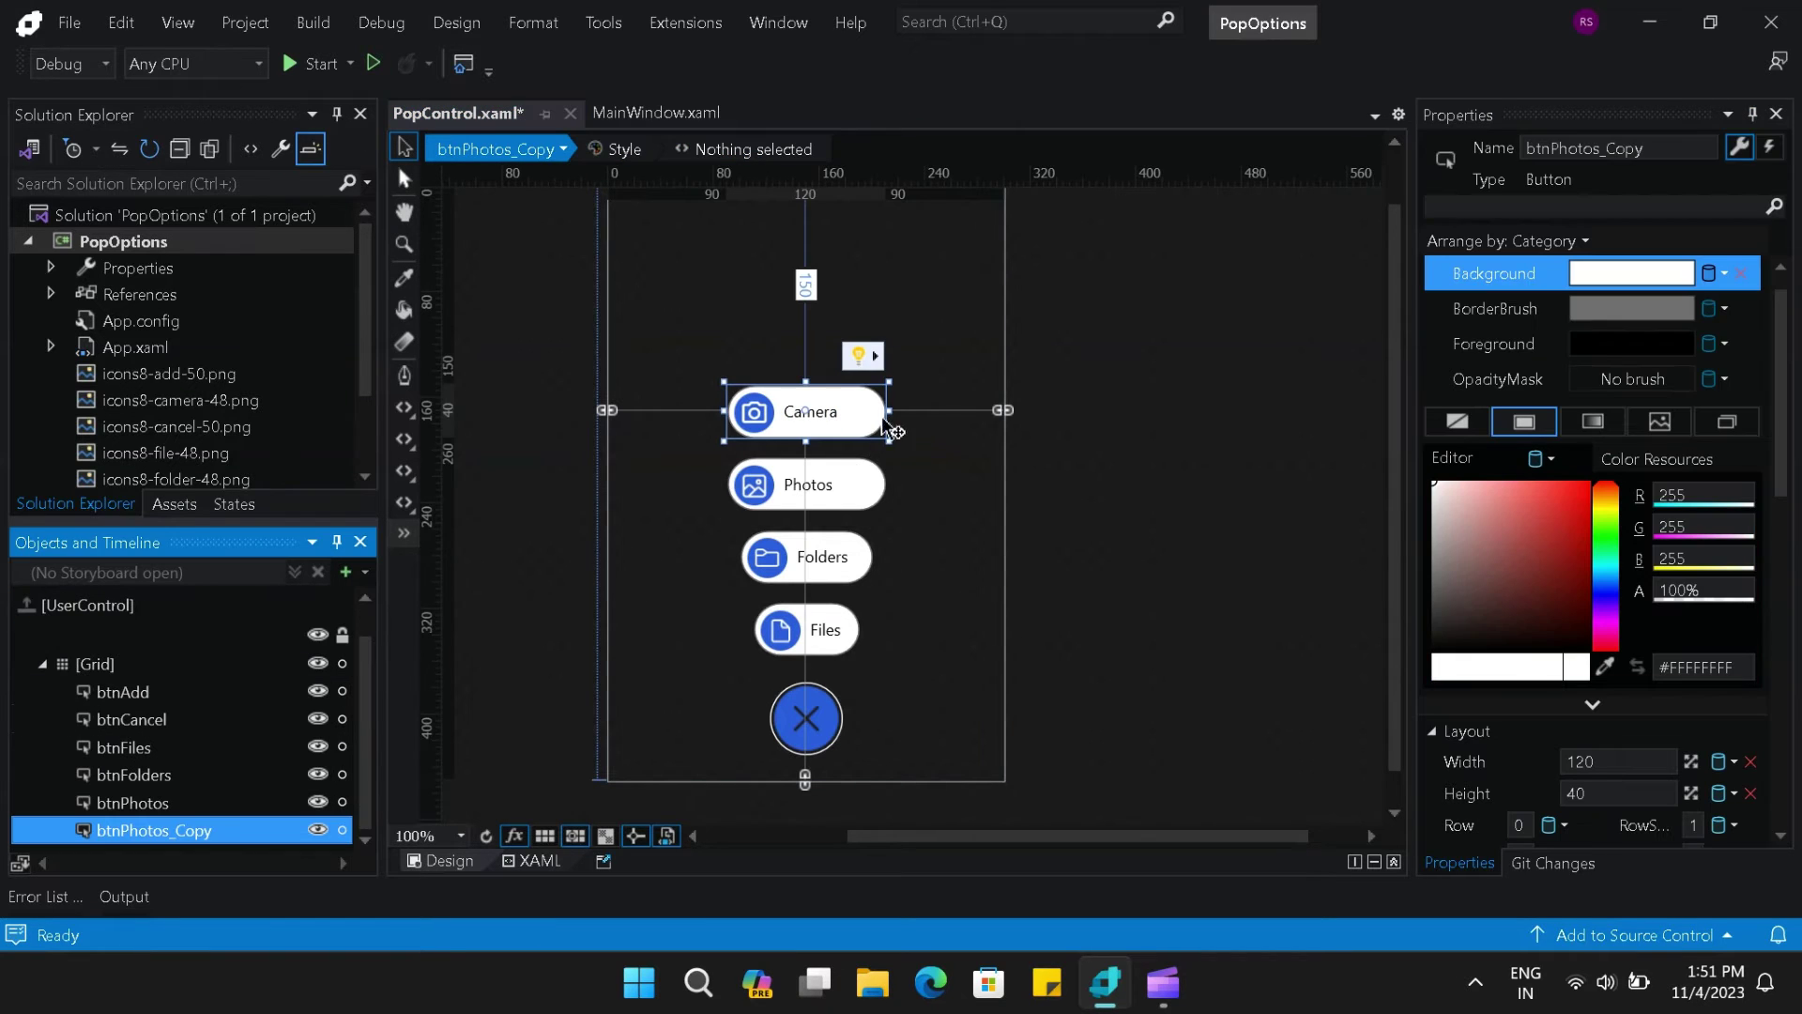
pyautogui.moveTo(888, 411); pyautogui.dragTo(906, 413)
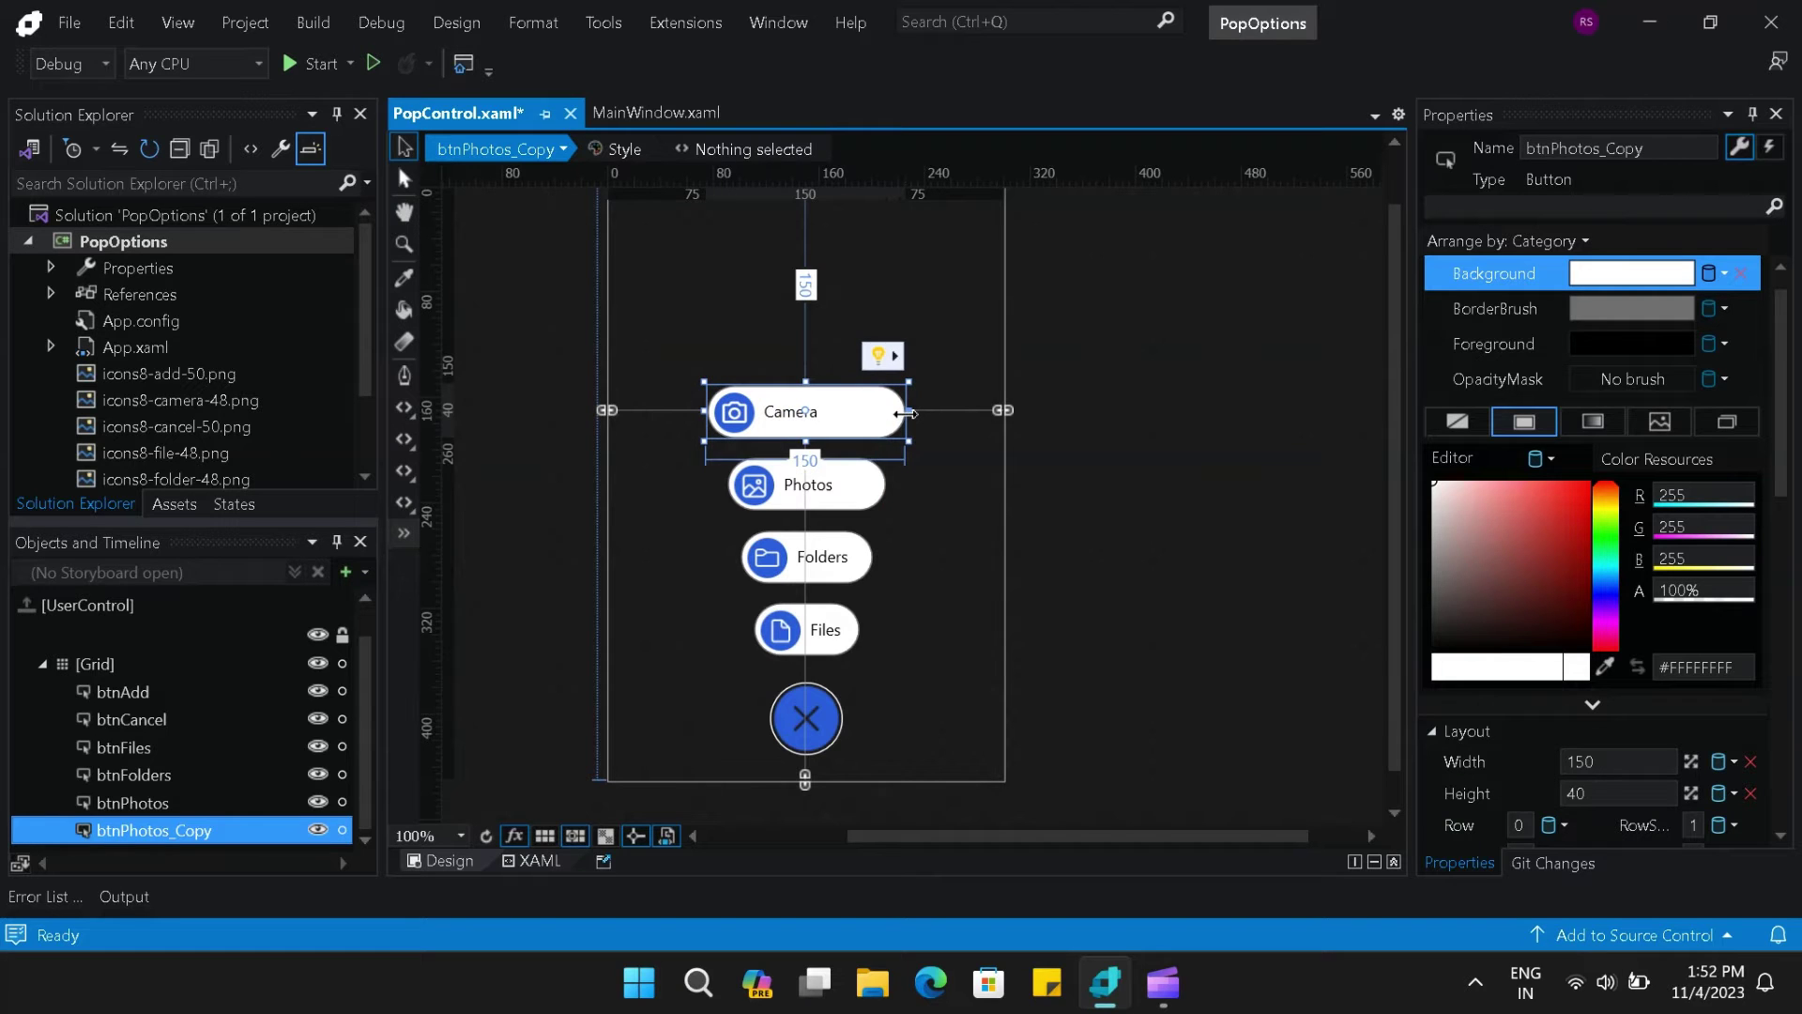
pyautogui.click(1282, 394)
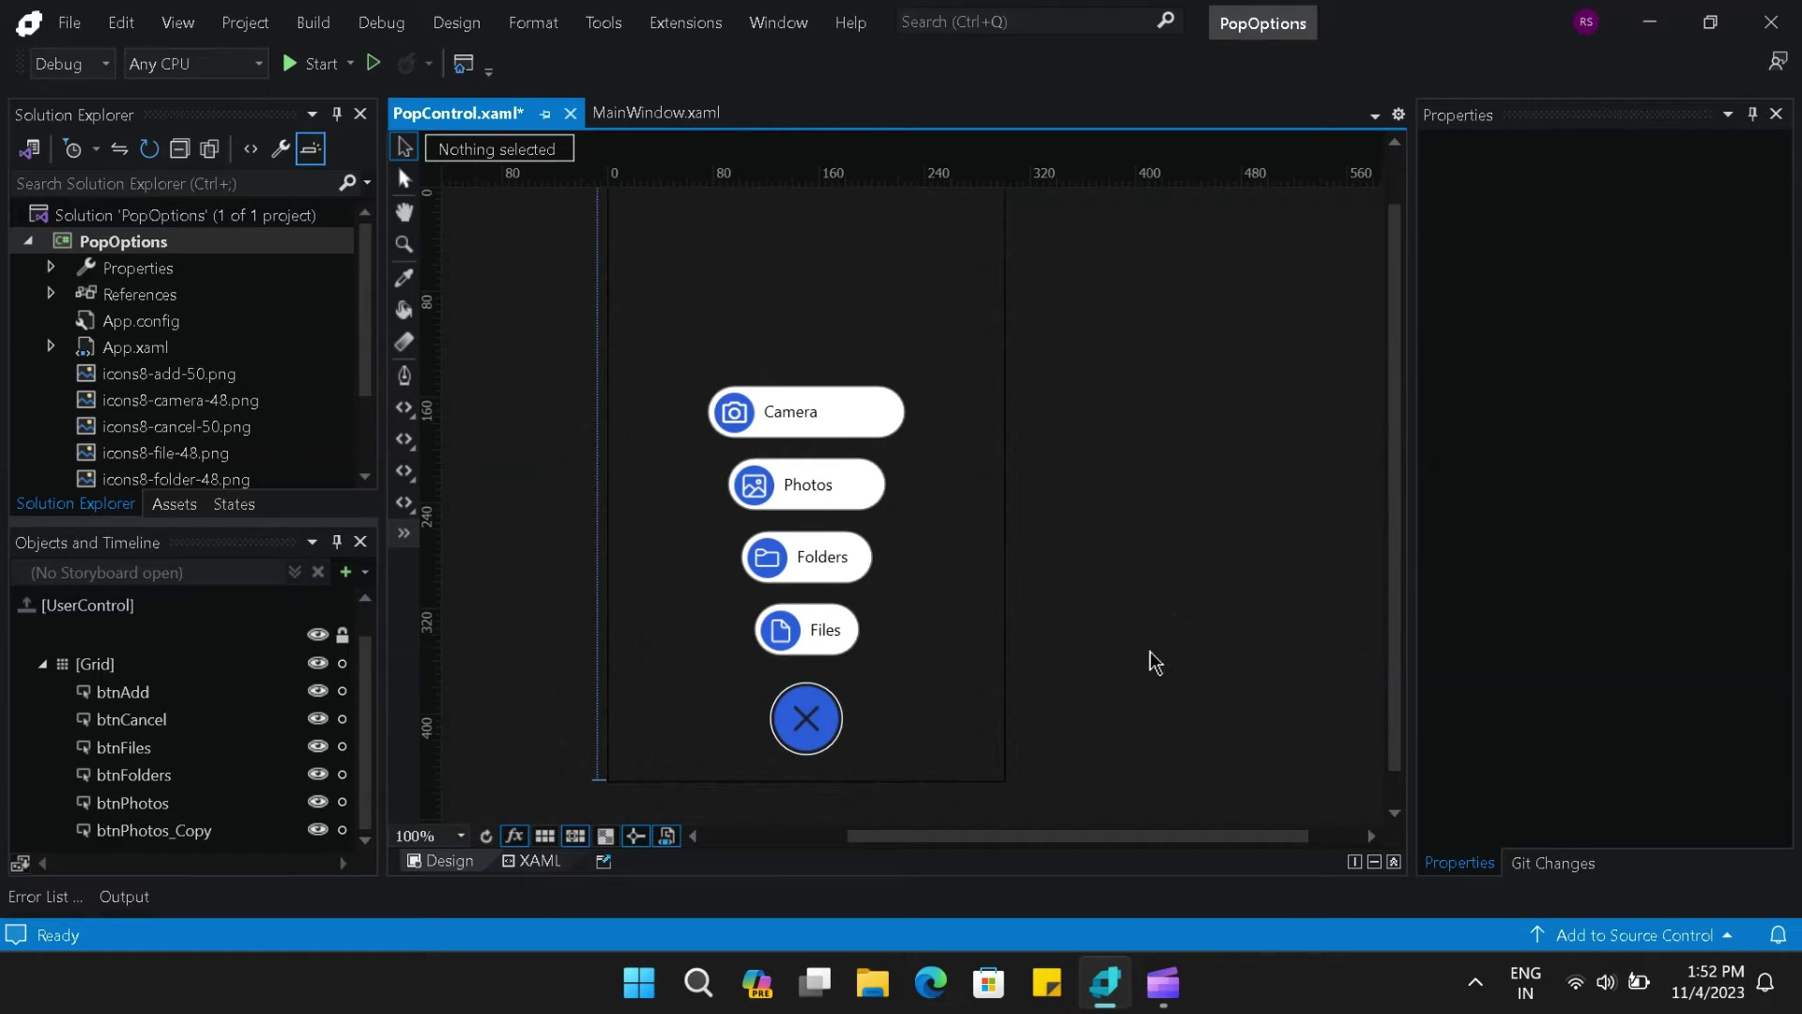
pyautogui.moveTo(1400, 548)
pyautogui.mouseDown()
pyautogui.moveTo(1416, 644)
pyautogui.moveTo(1417, 523)
pyautogui.moveTo(1427, 611)
pyautogui.moveTo(1428, 544)
pyautogui.mouseUp()
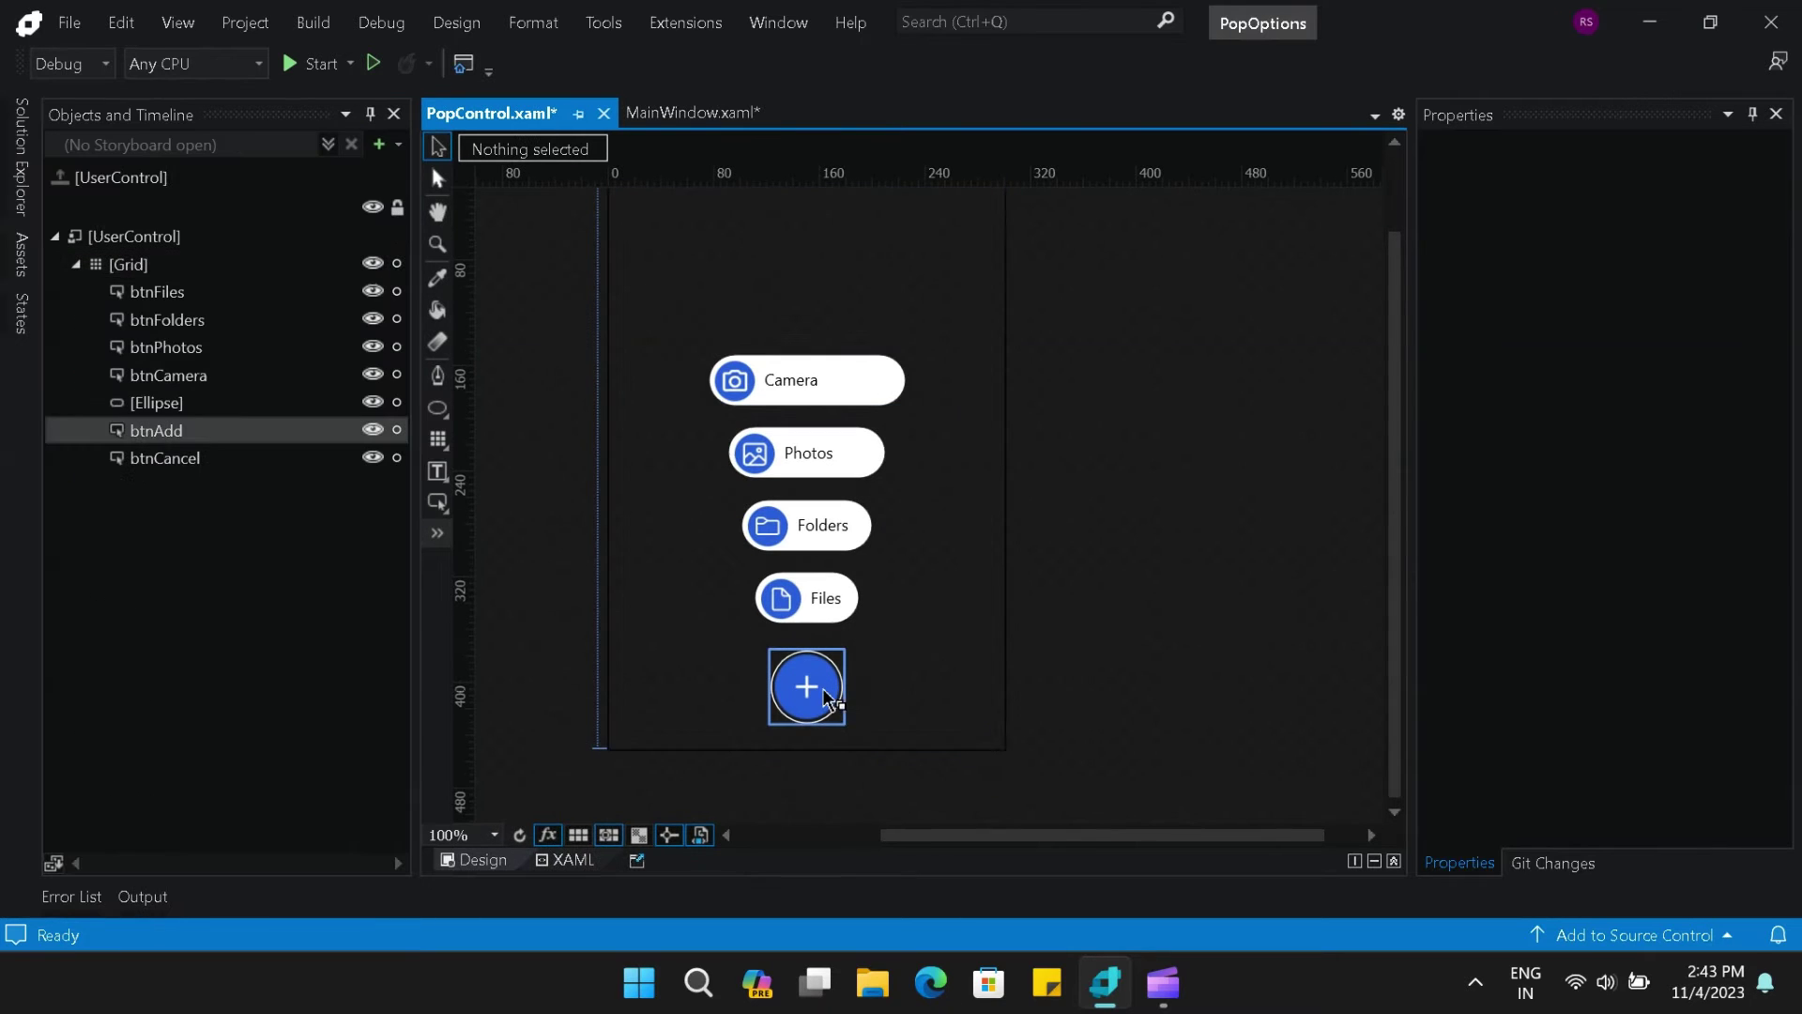
# - Remove the border brush from btnAdd
pyautogui.click(825, 694)
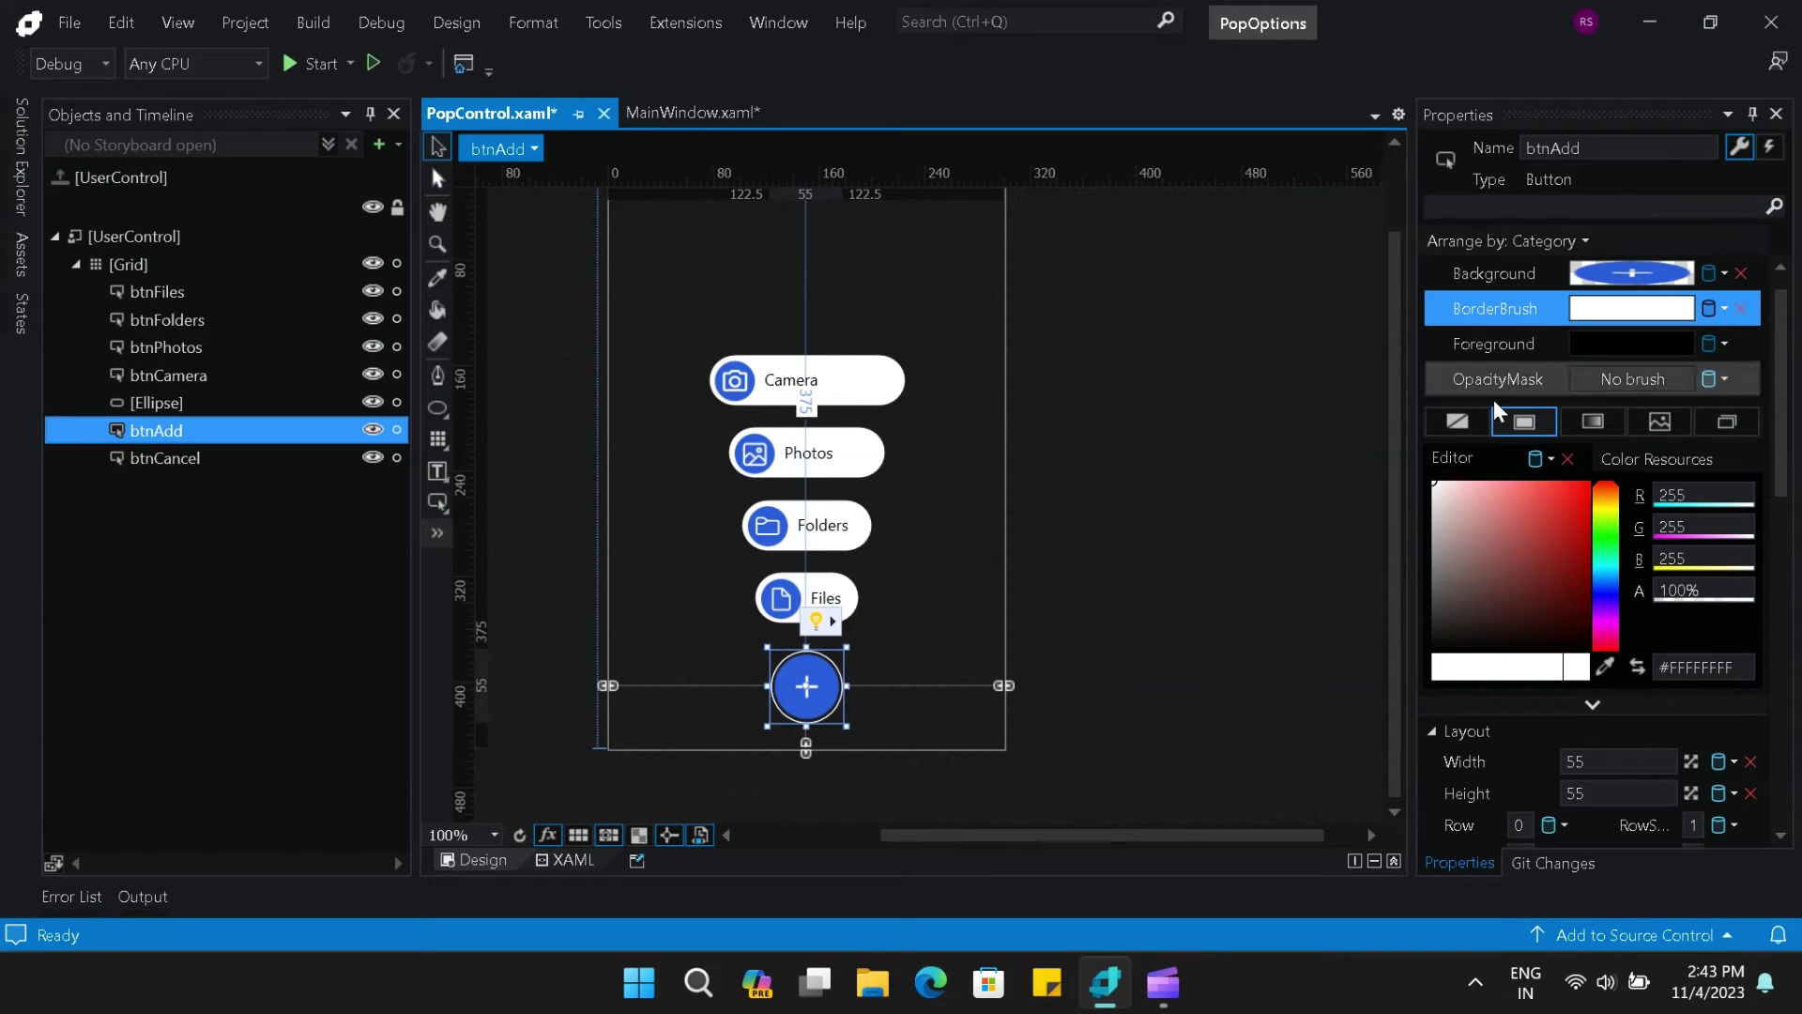
pyautogui.click(1460, 419)
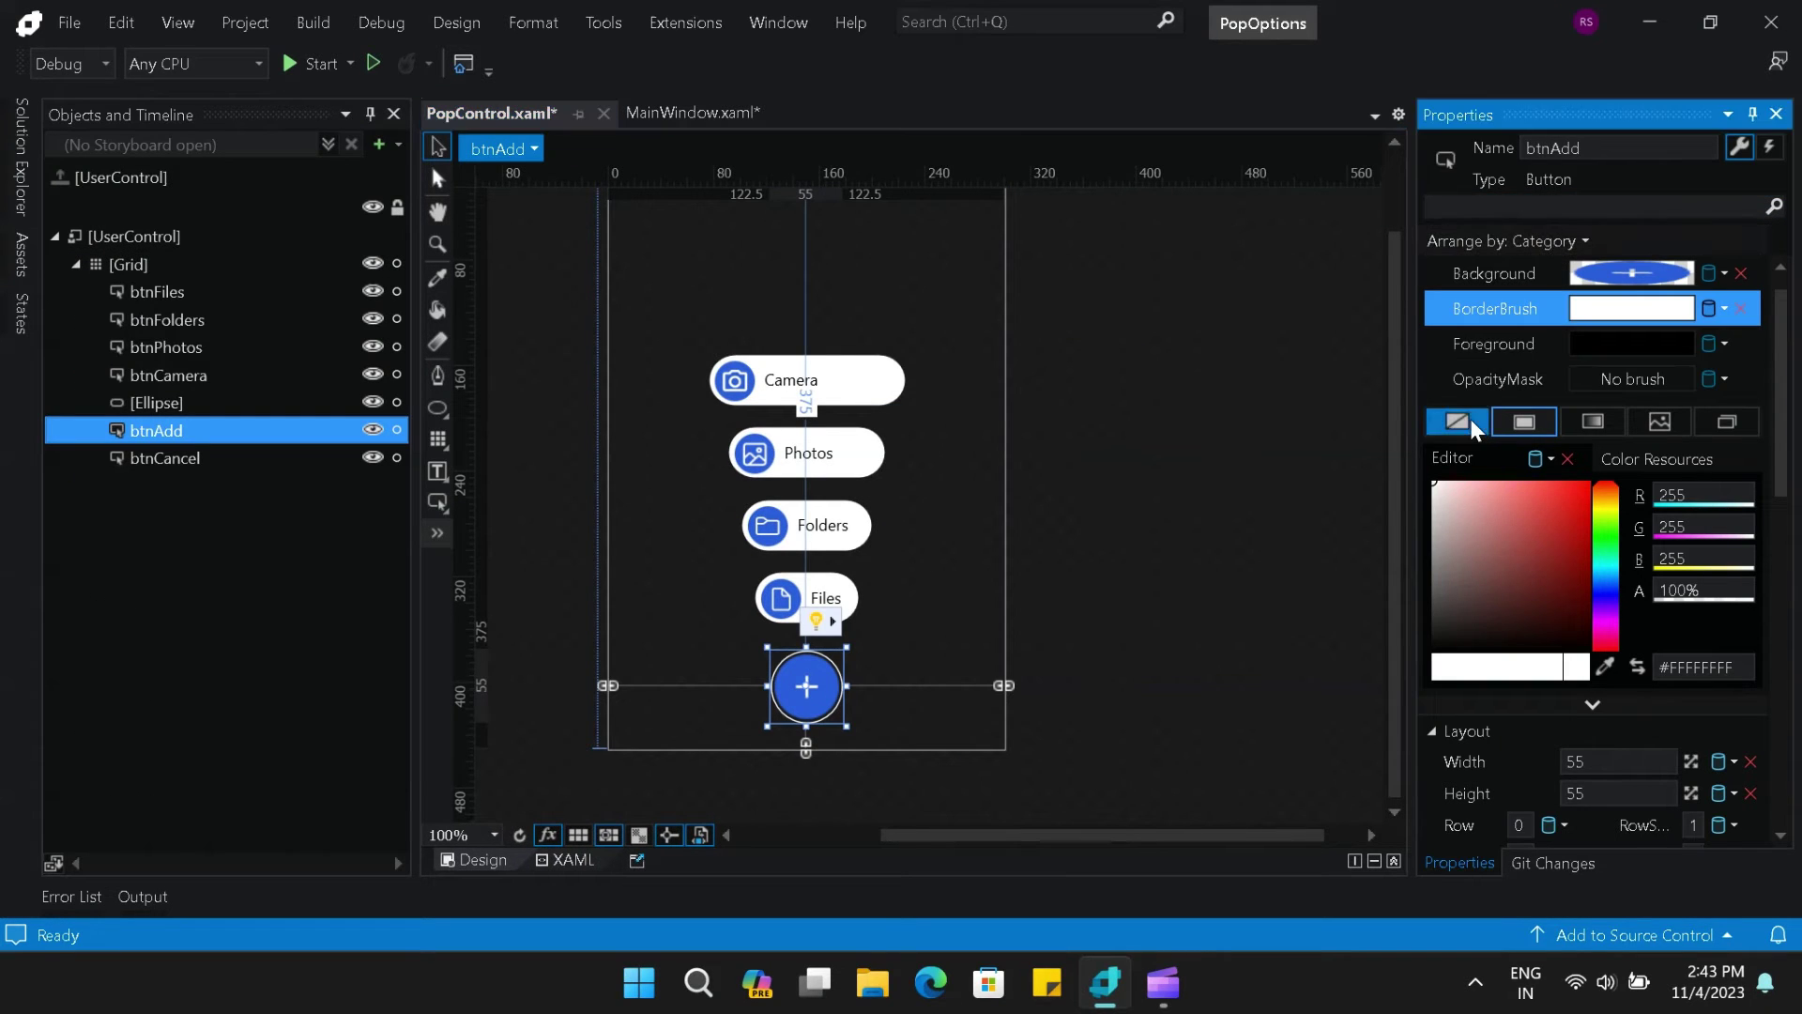
# - Reduce btnCamera's width to 40 so the button becomes a circle
pyautogui.click(873, 392)
pyautogui.click(1602, 510)
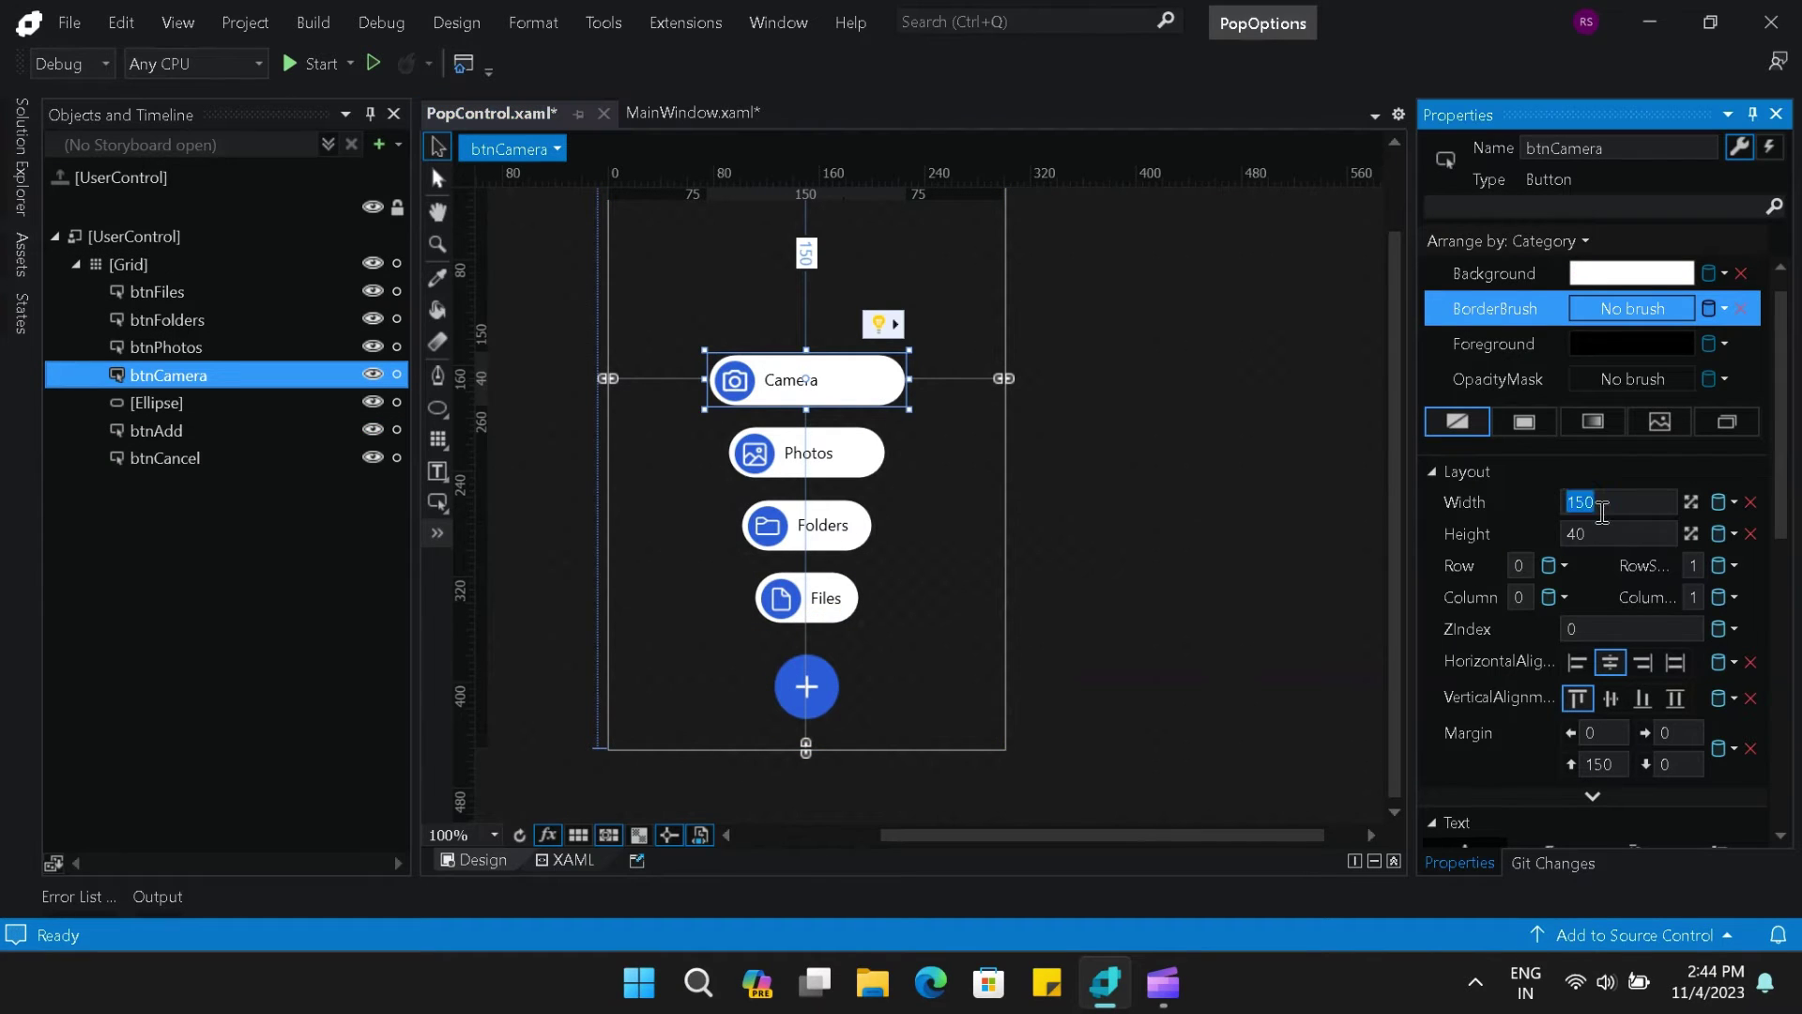
pyautogui.write('40')
pyautogui.click(1610, 541)
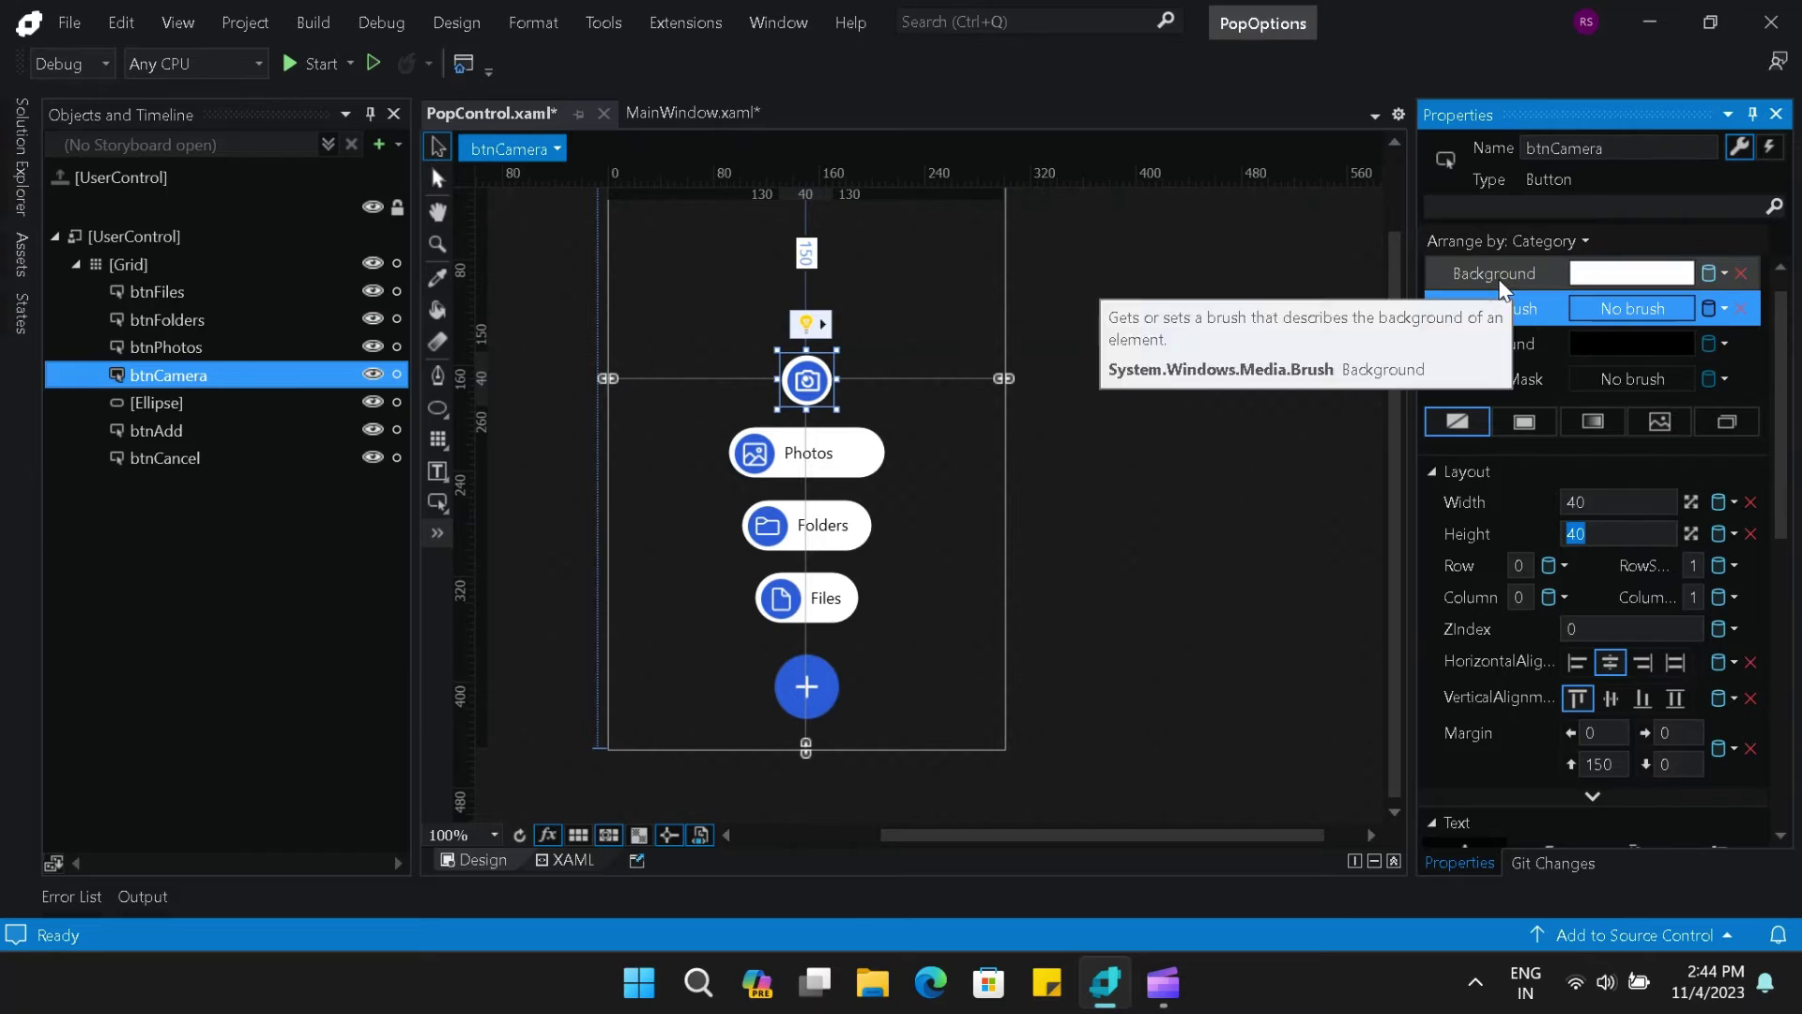
# - Set btnCamera's background to solid blue #FF2D5CD8, sampled from its circular icon
pyautogui.click(1502, 277)
pyautogui.click(1606, 663)
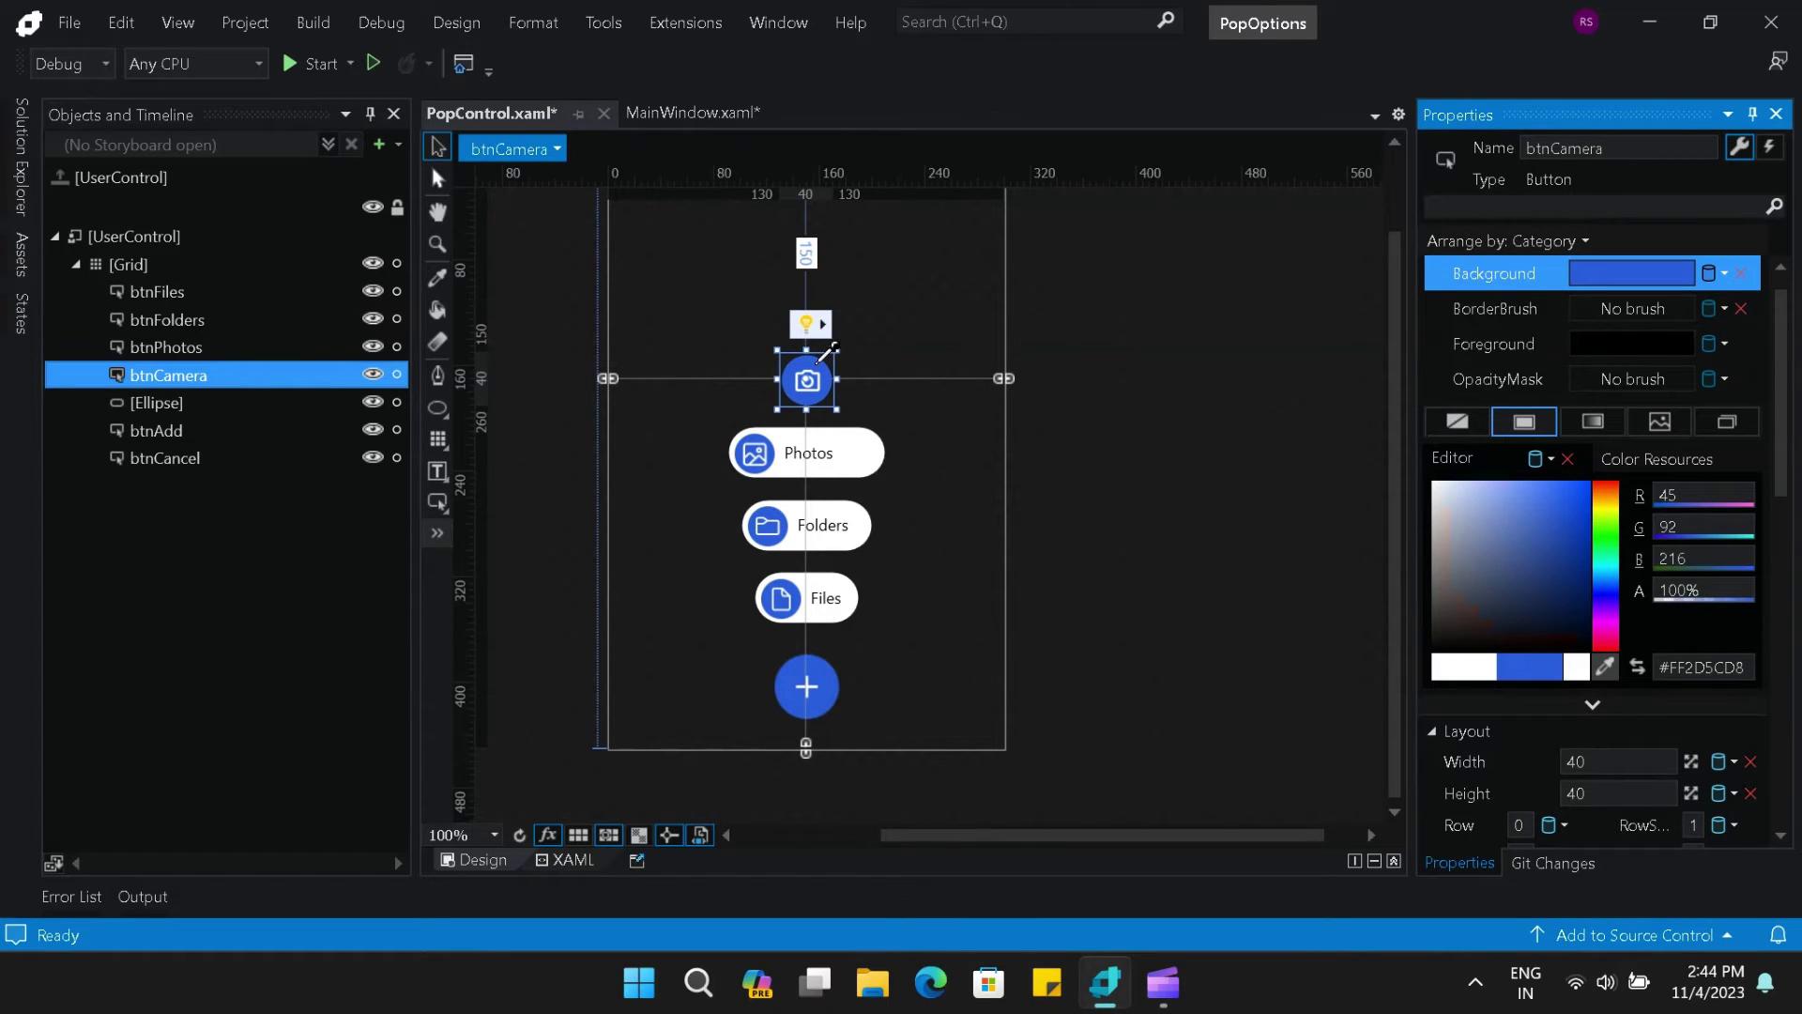
pyautogui.click(813, 372)
# - Reduce btnPhotos' width to 40 so the button becomes a circle
pyautogui.click(857, 454)
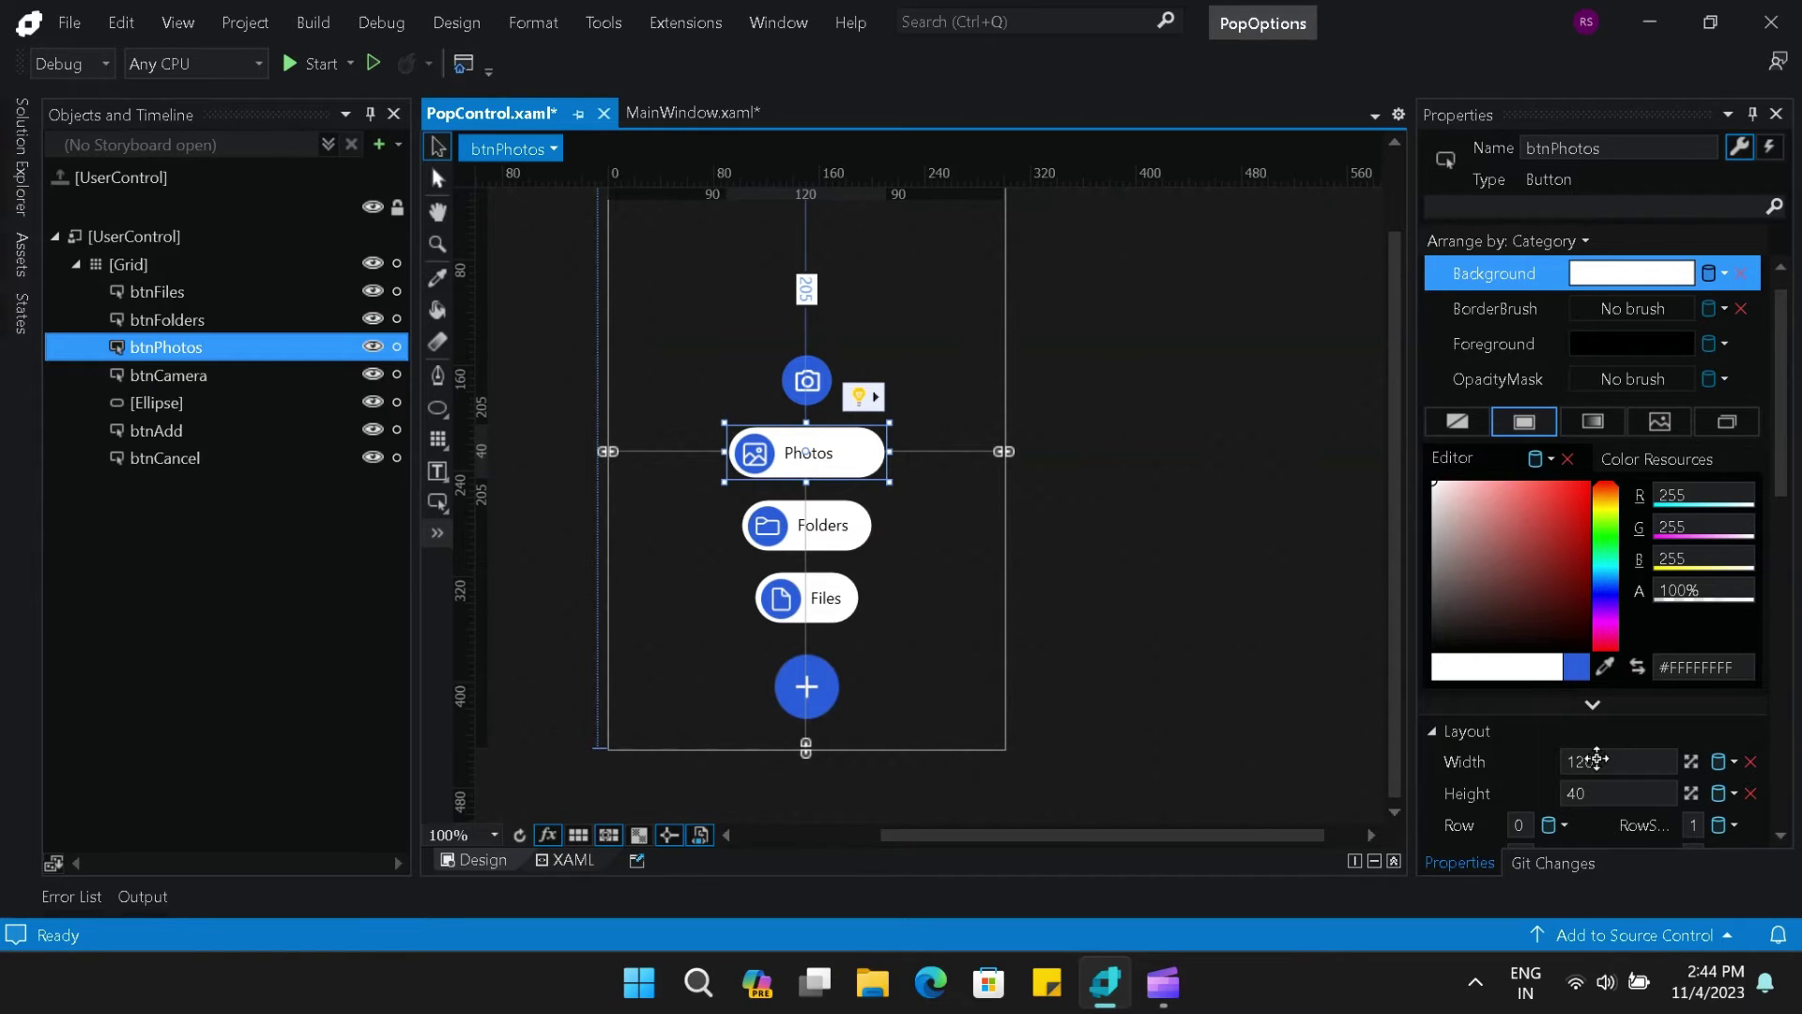
pyautogui.click(1597, 758)
pyautogui.write('40')
pyautogui.press('Tab')
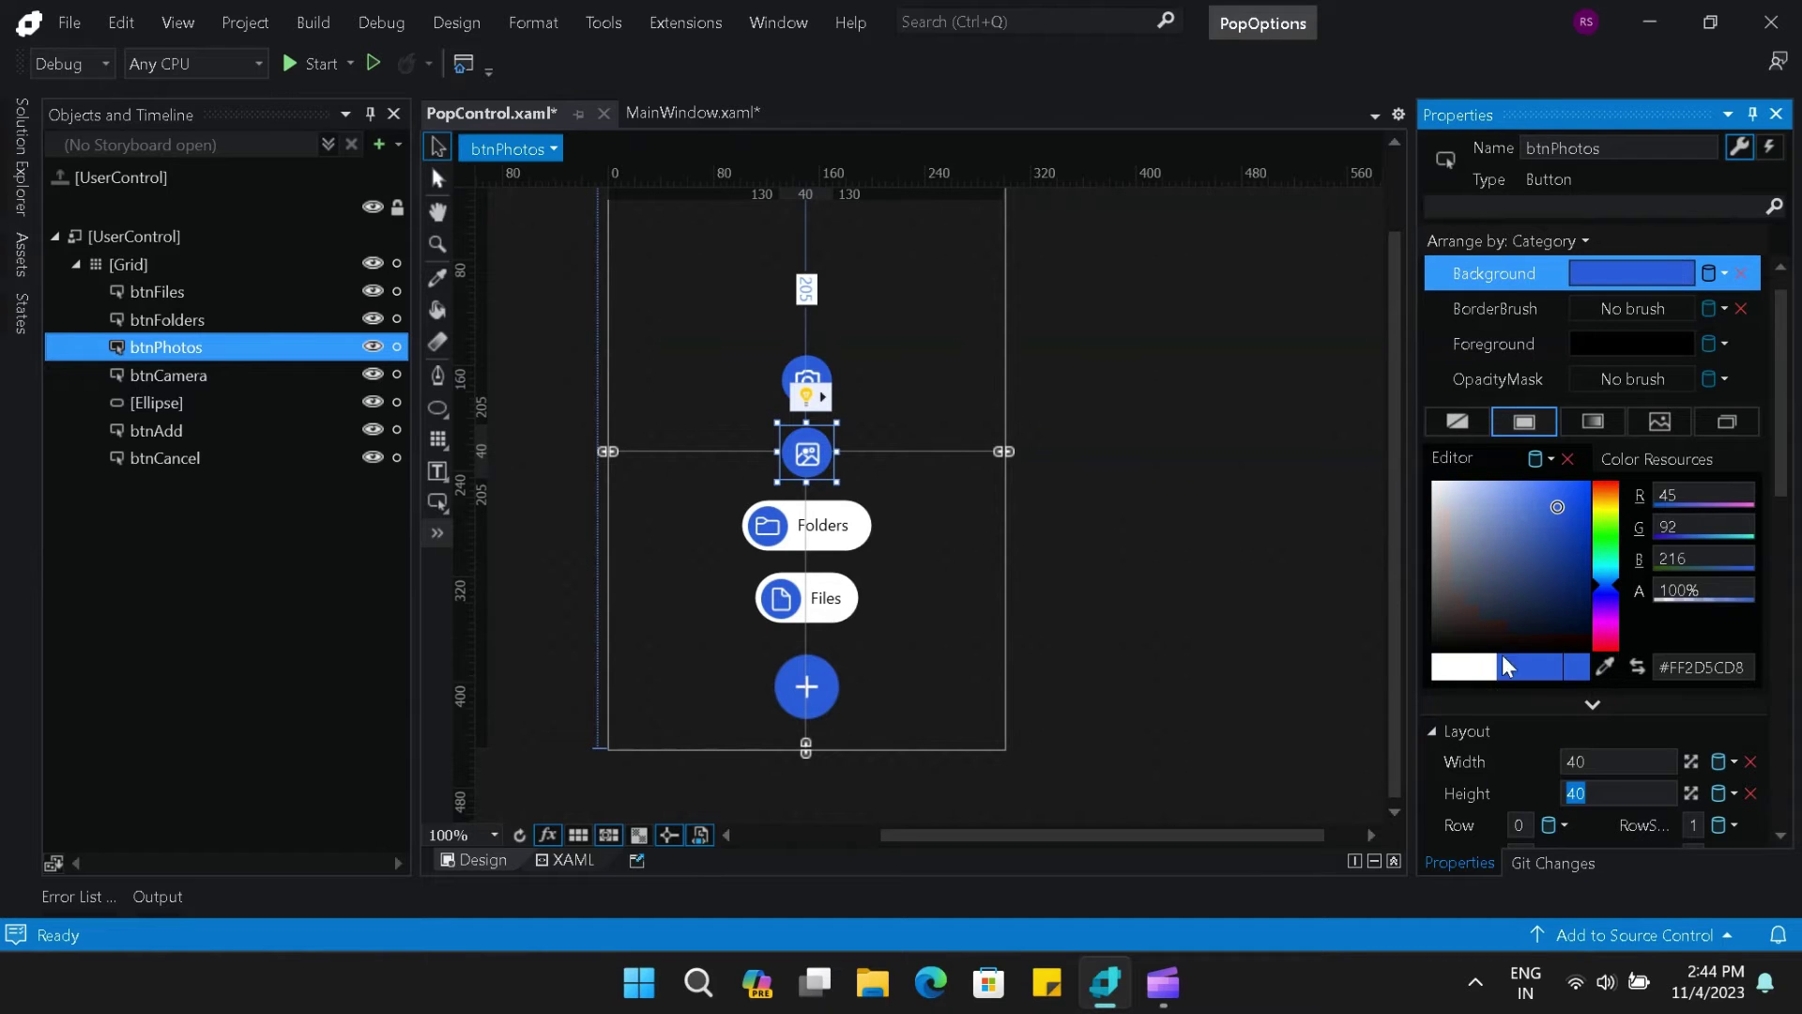
# - Set btnFolders' width to 40 and its background to solid blue #FF2D5CD8
pyautogui.click(805, 525)
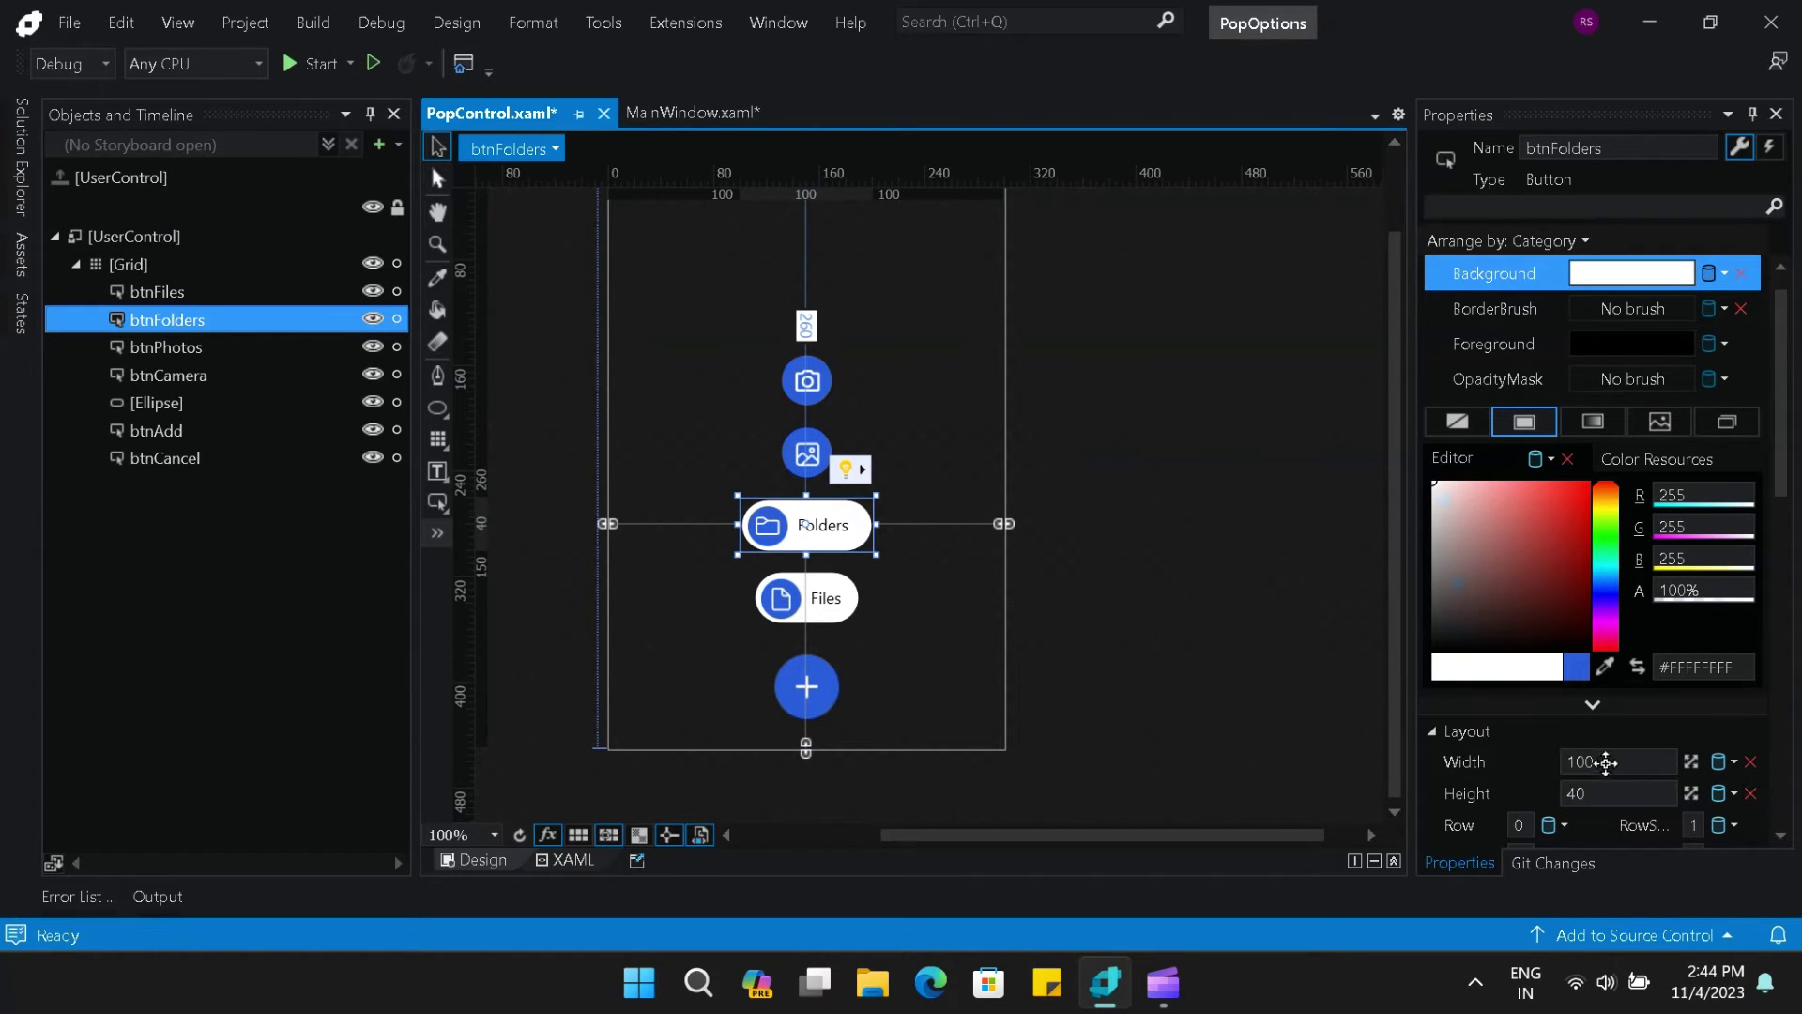
pyautogui.click(1608, 765)
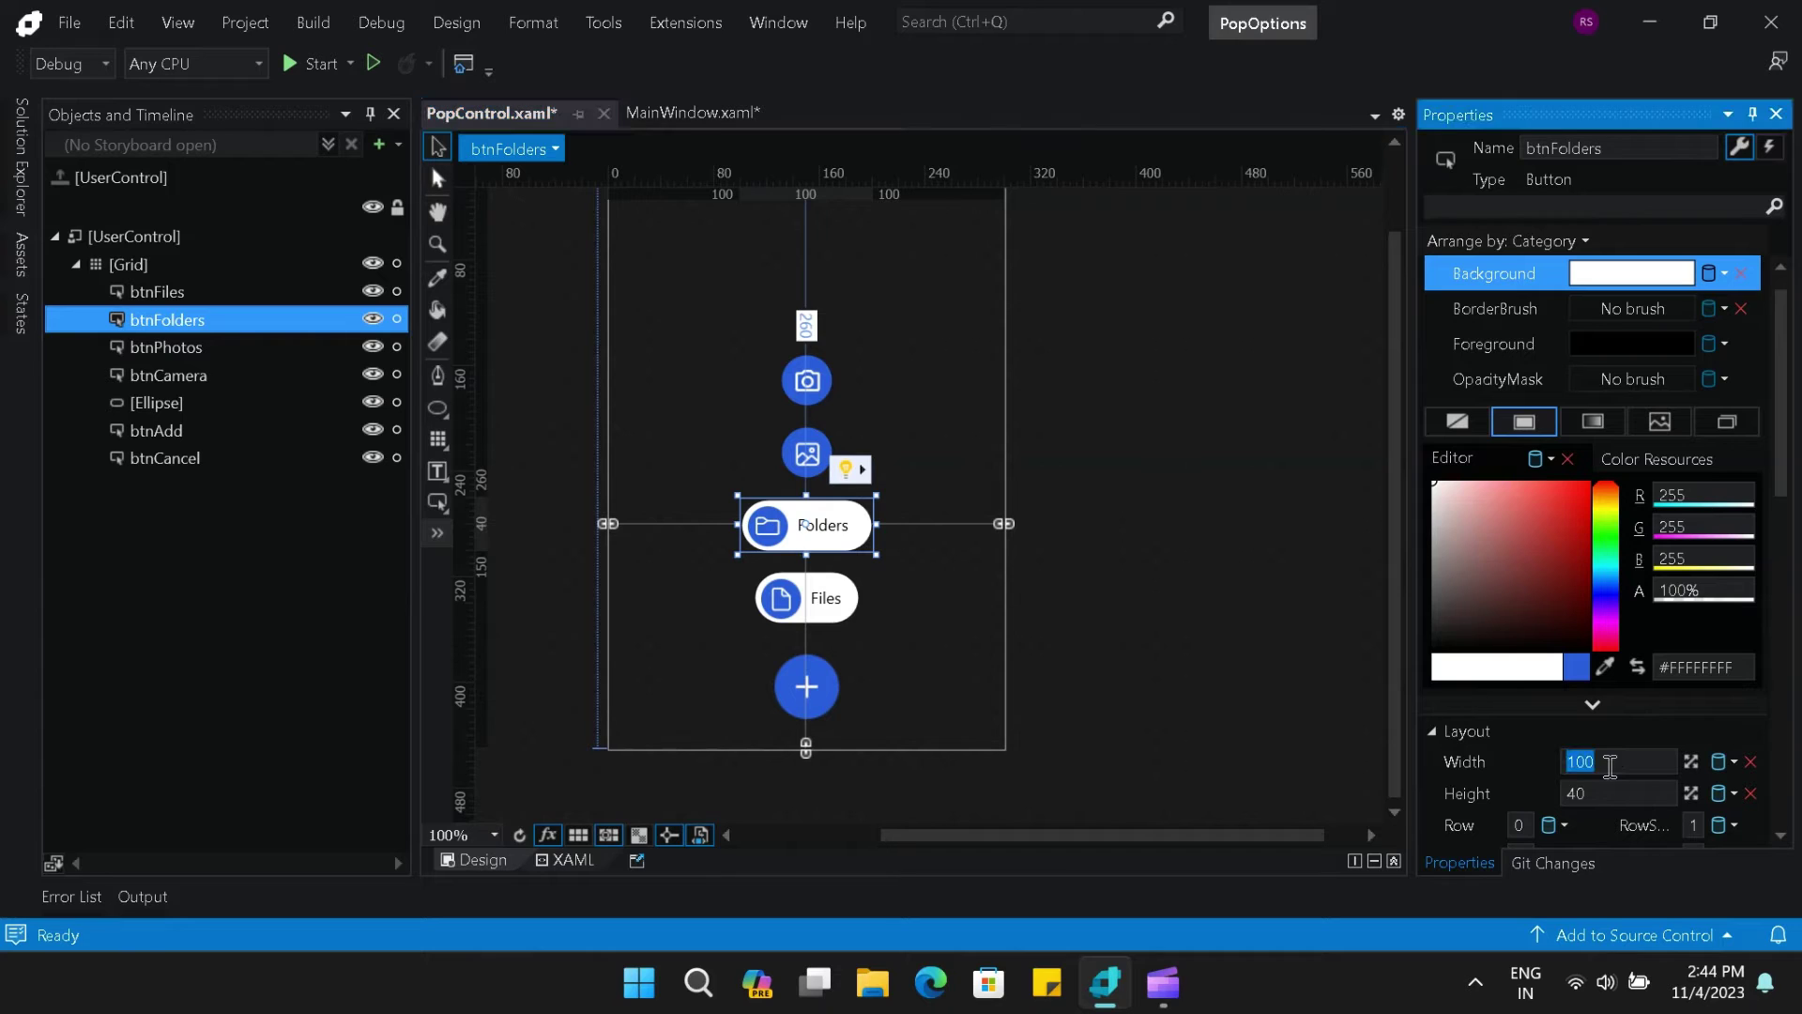
pyautogui.write('40')
pyautogui.click(1581, 672)
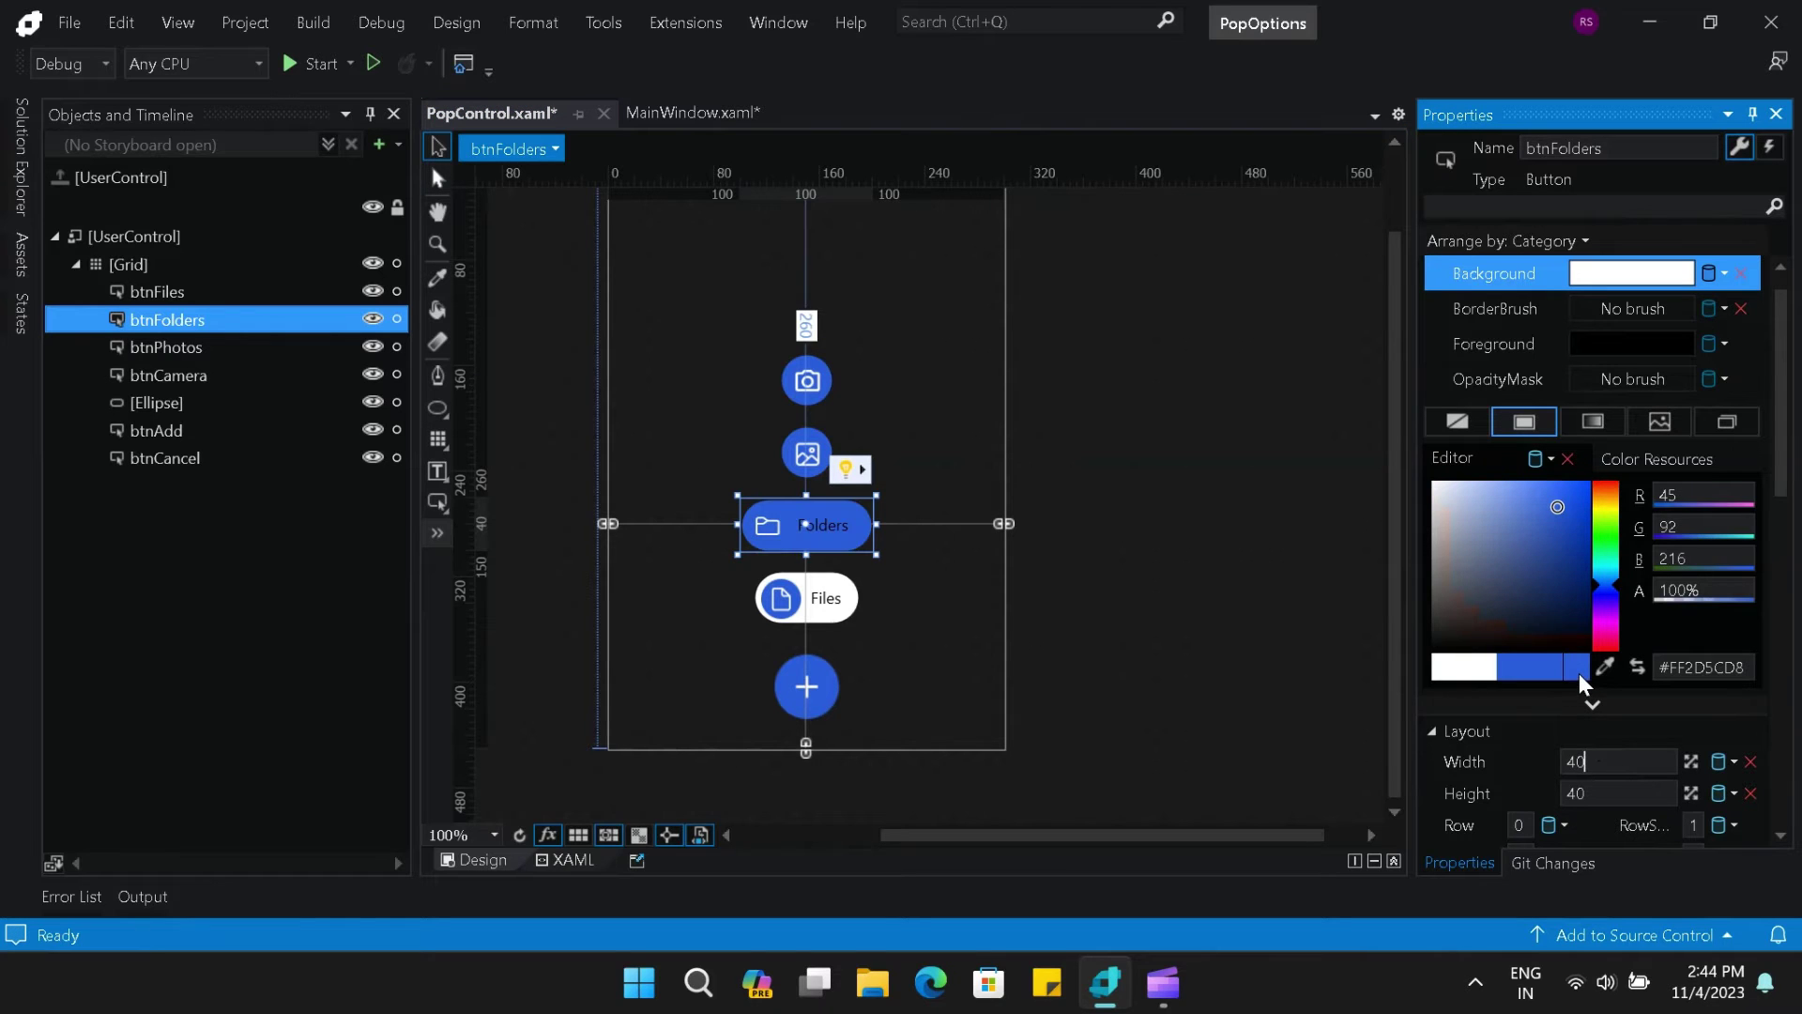
pyautogui.press('Return')
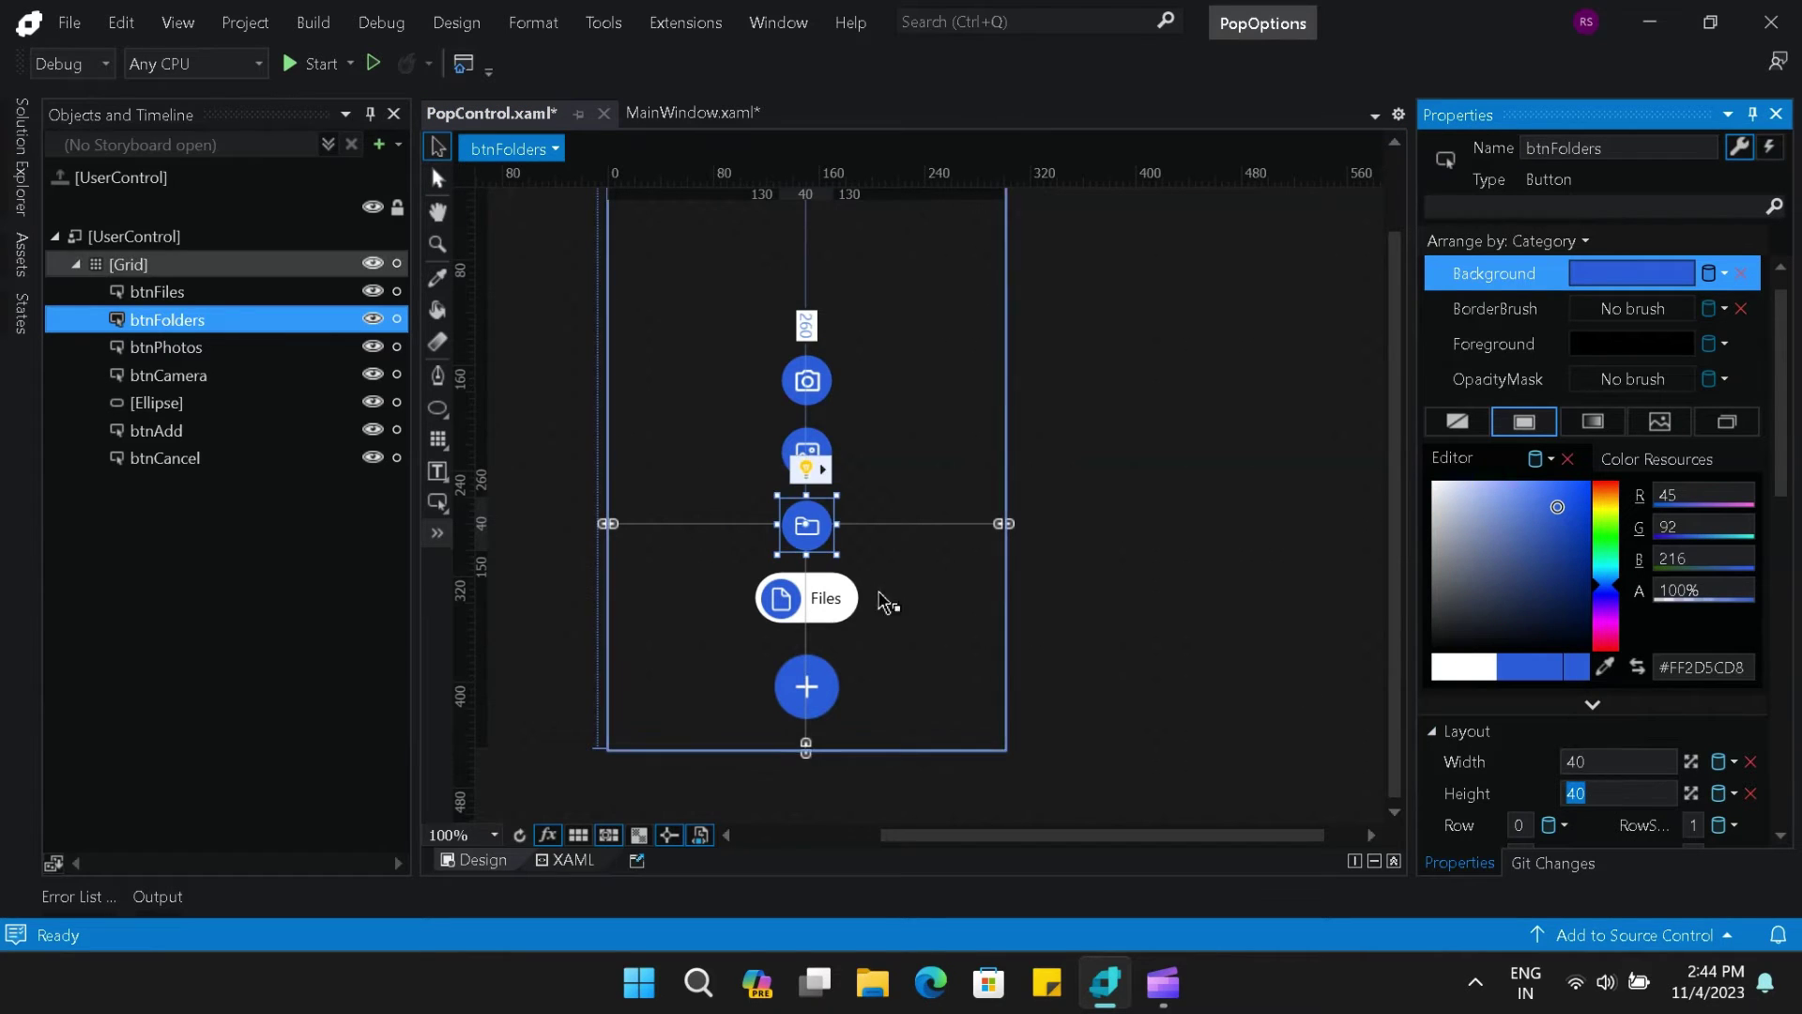
# - Set btnFiles' width to 40 and its background to solid blue #FF2D5CD8
pyautogui.click(819, 601)
pyautogui.click(1608, 761)
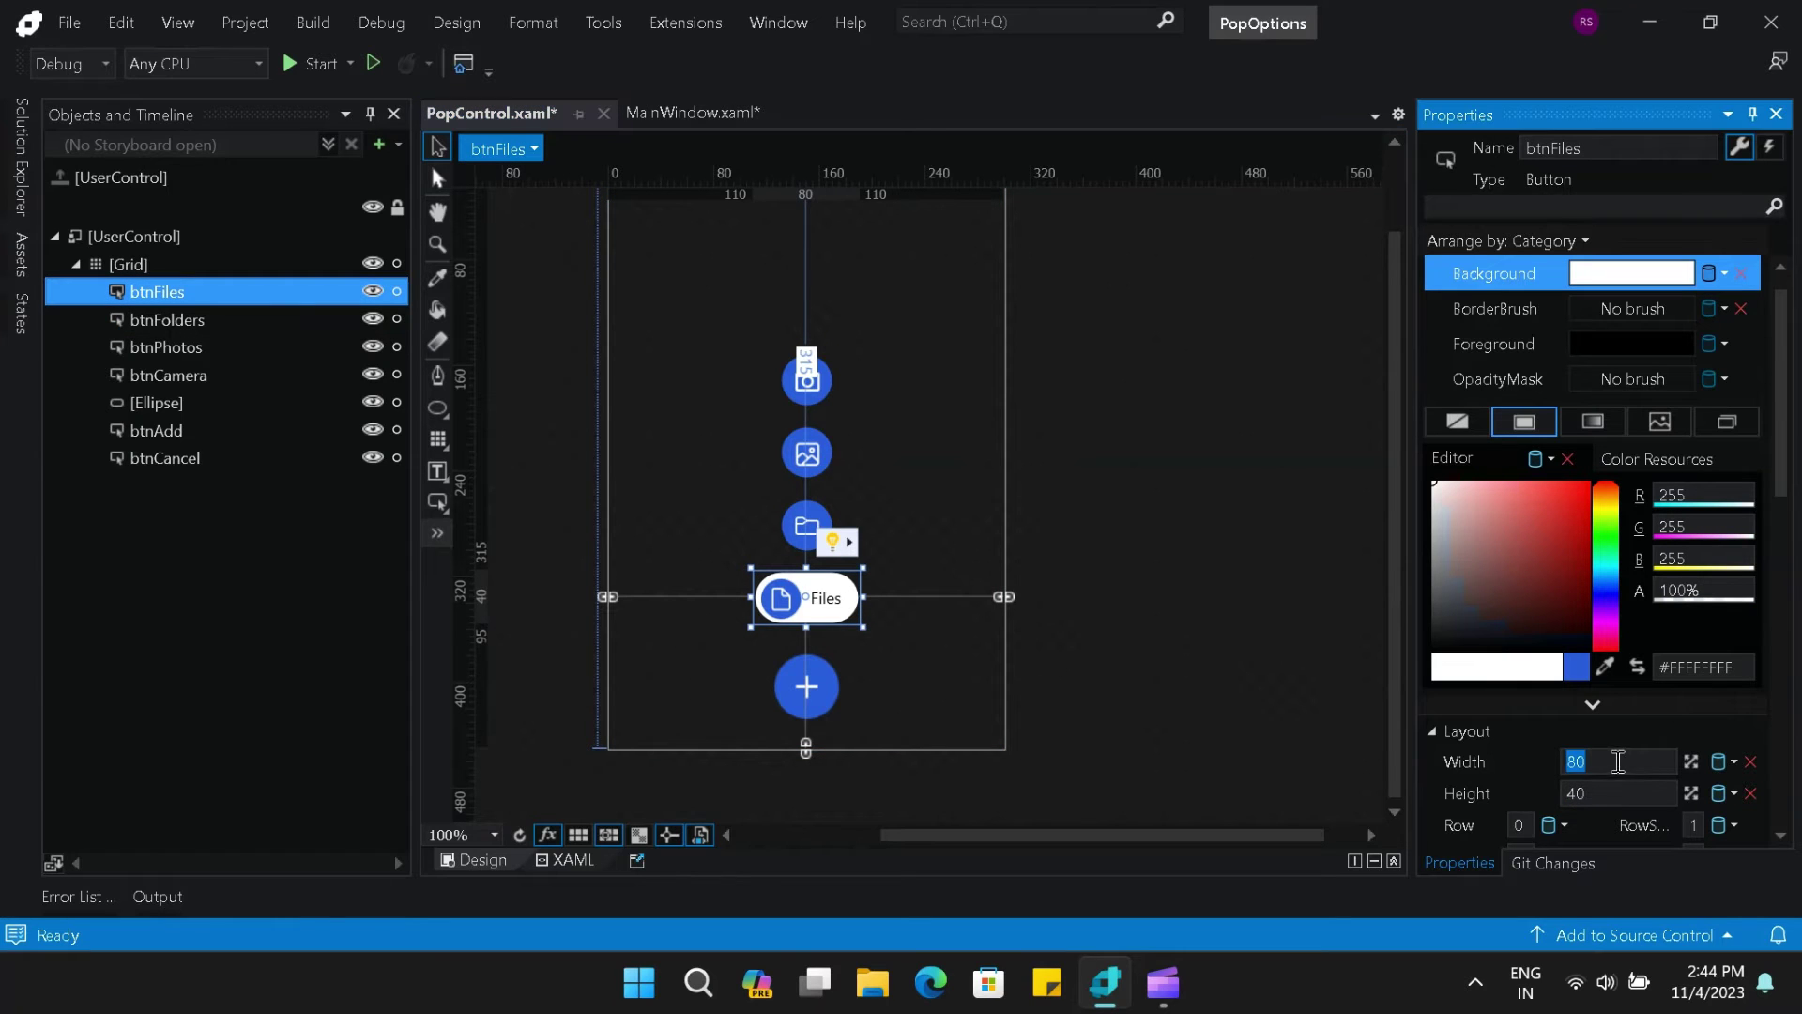
pyautogui.write('40')
pyautogui.press('Return')
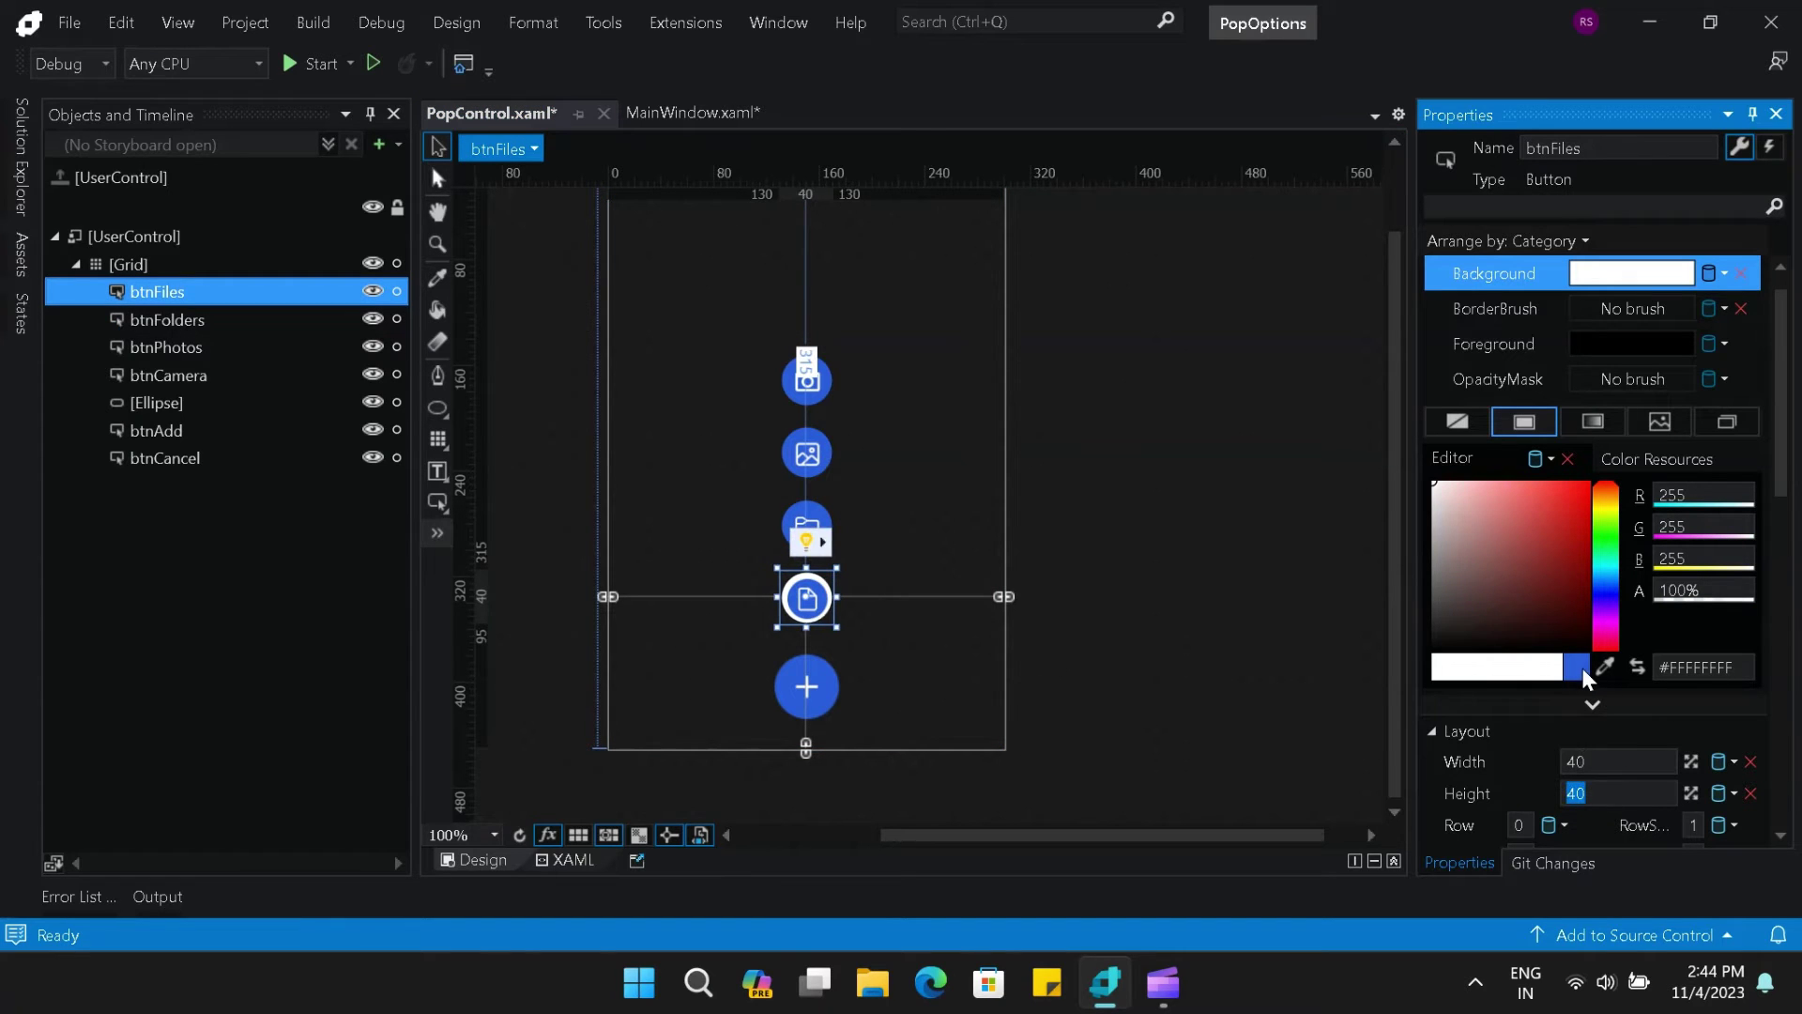
pyautogui.click(1587, 672)
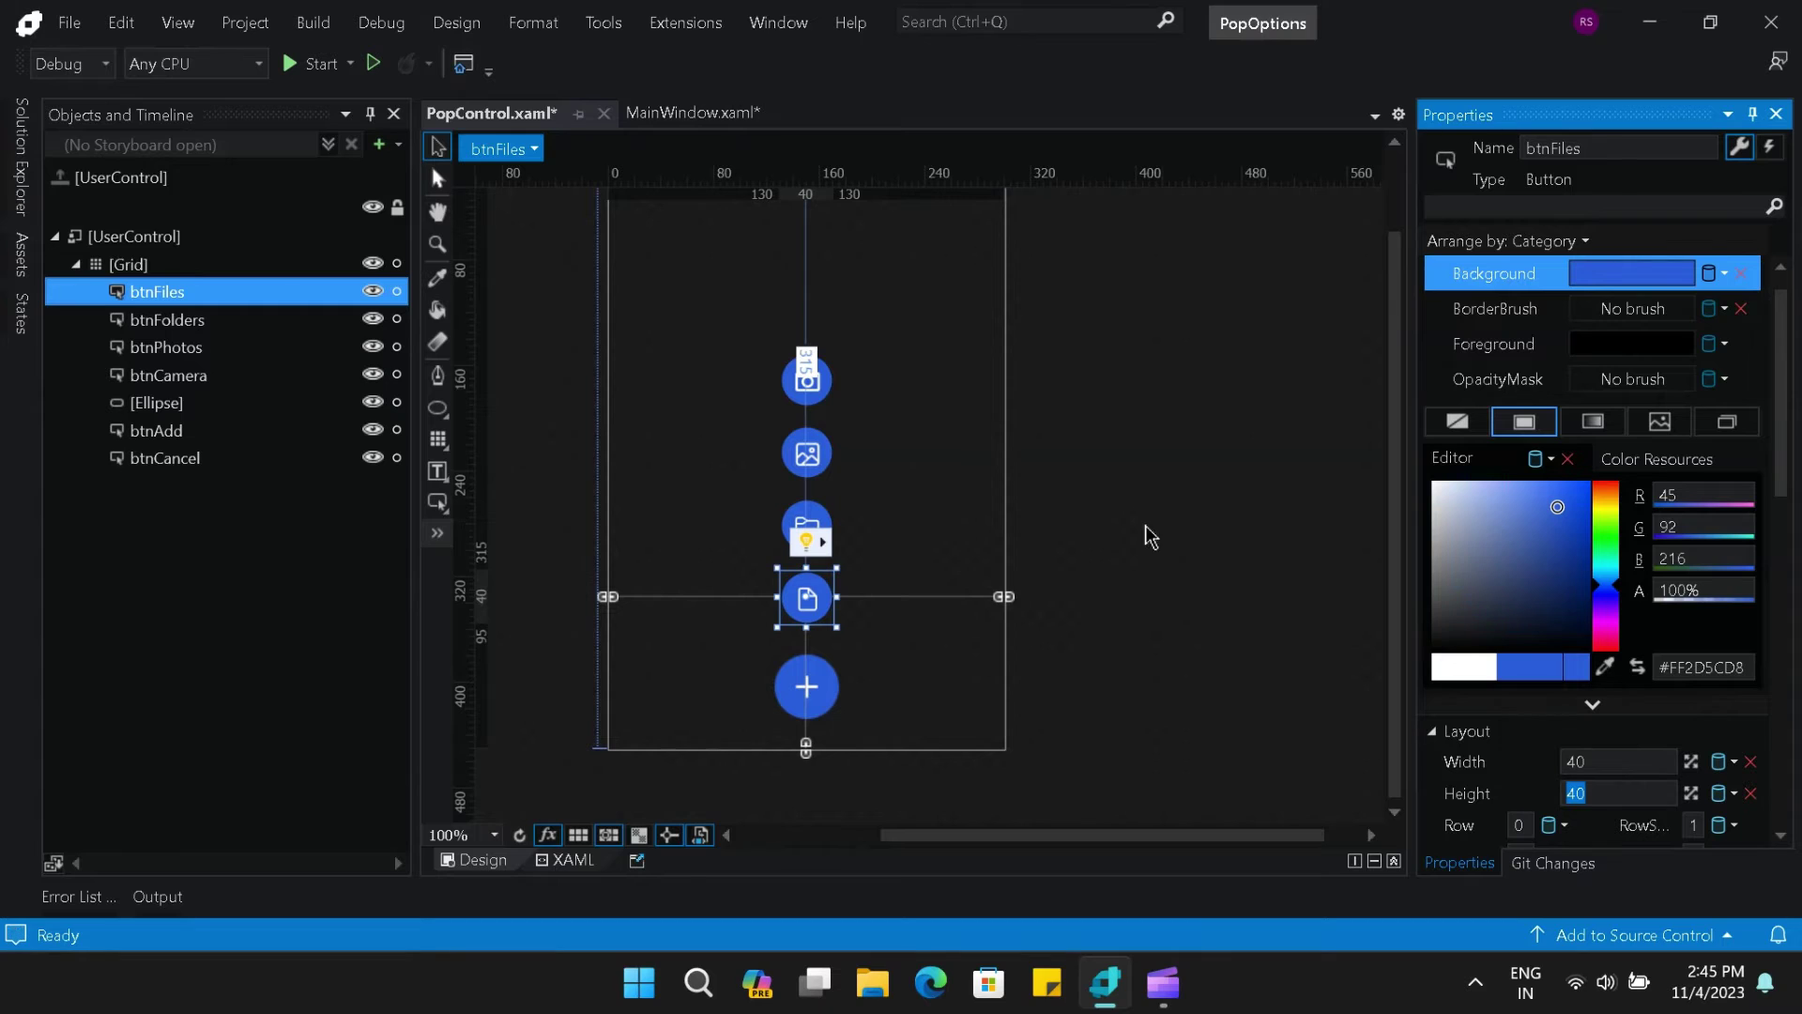
# - Set btnFiles' top margin to 380 so it sits behind the round add button
pyautogui.scroll(-5, 1755, 502)
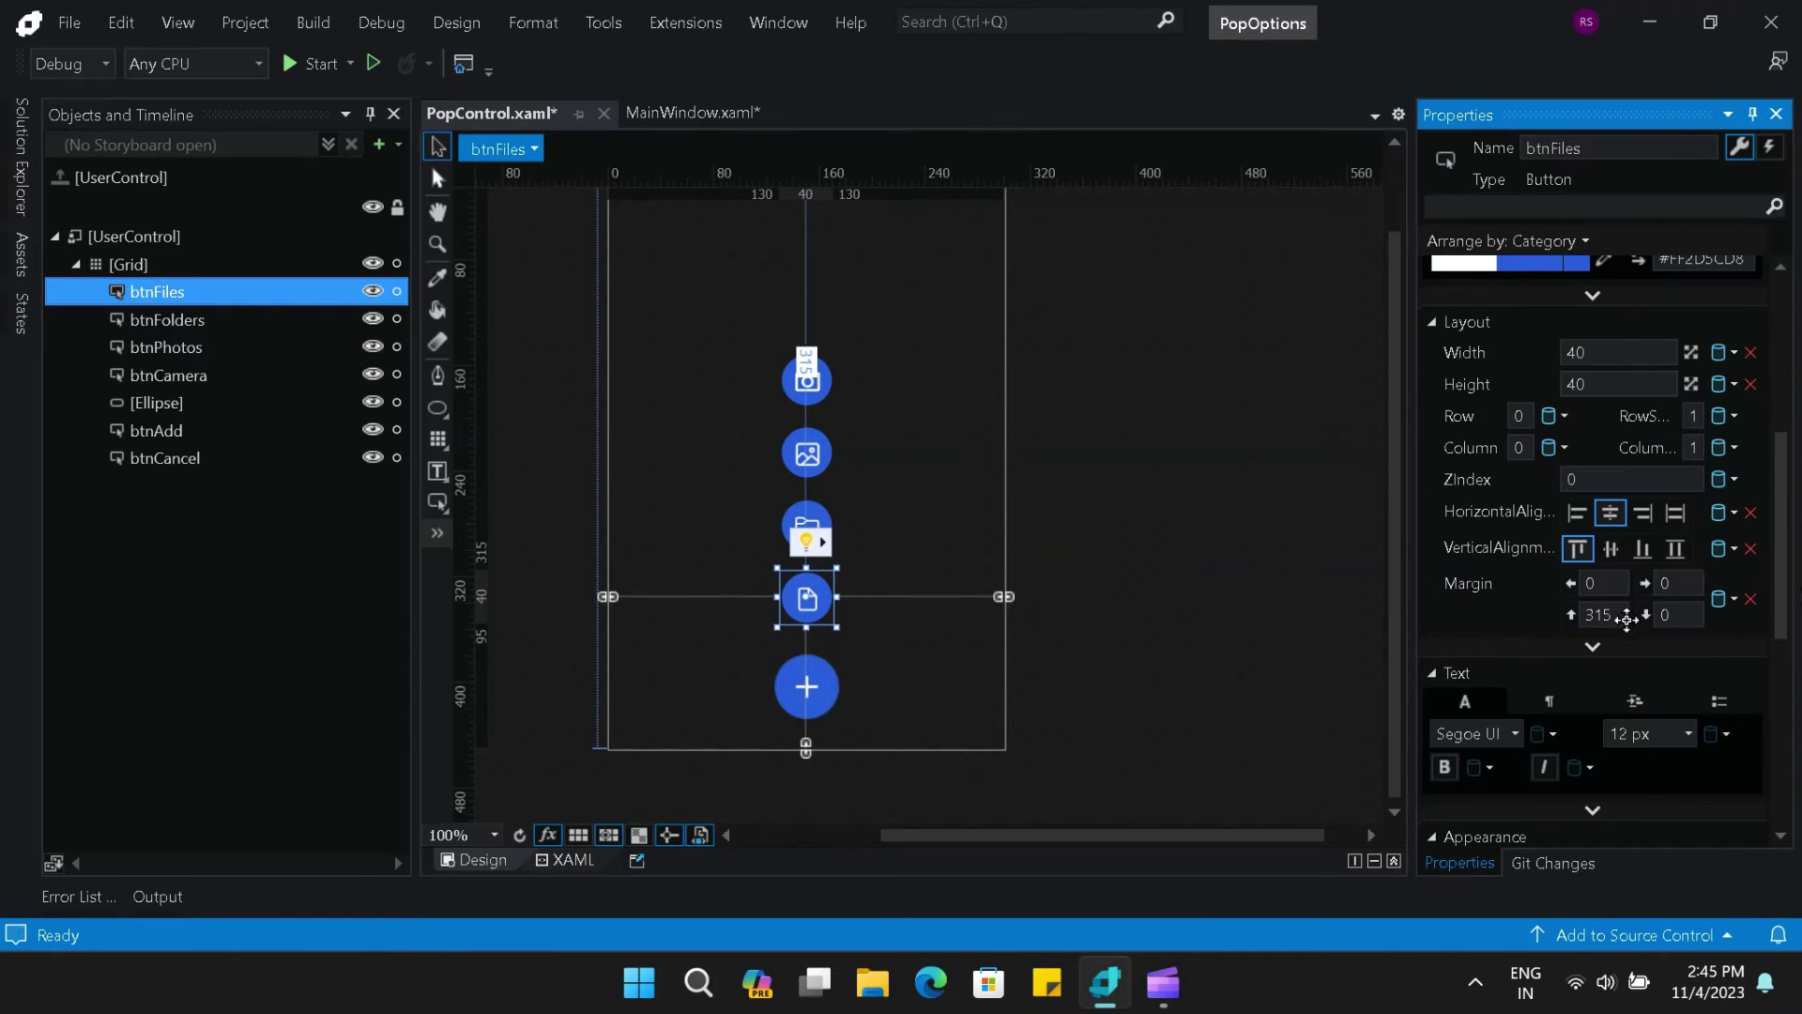
pyautogui.click(1607, 616)
pyautogui.write('380')
pyautogui.press('Return')
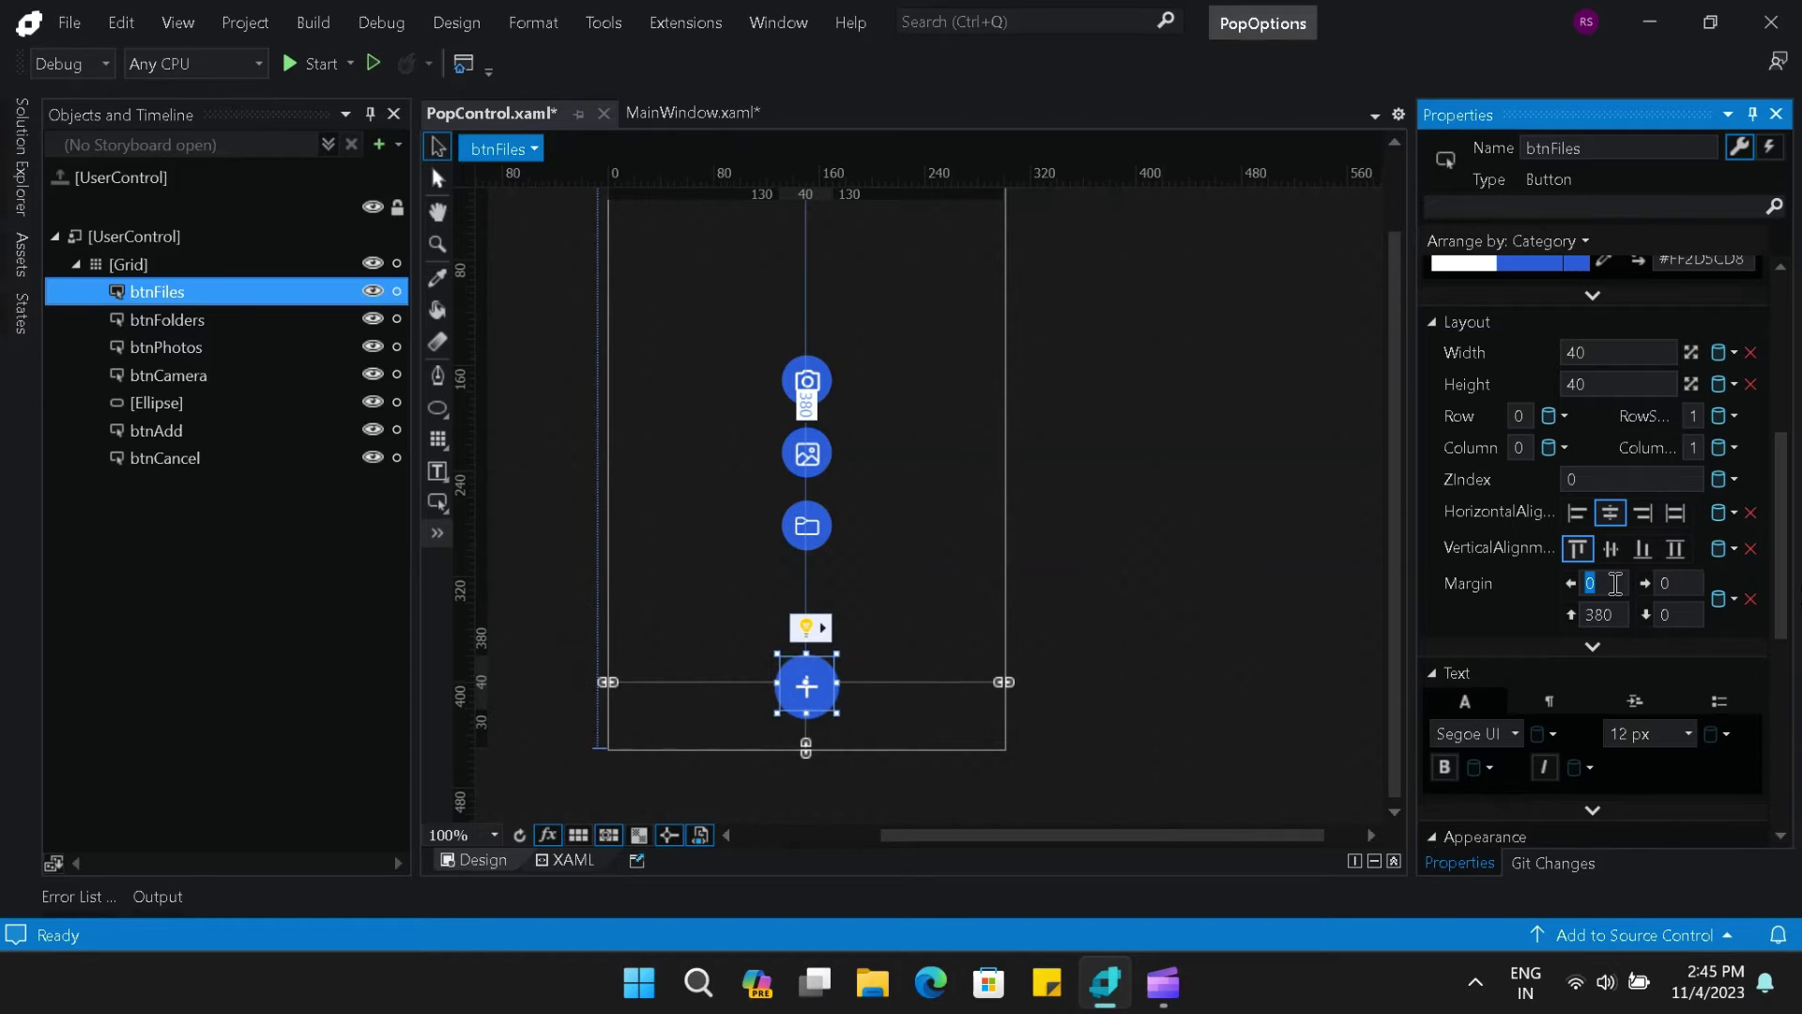
# - Set btnFolders' top margin to 380 so it sits behind the round add button
pyautogui.click(806, 524)
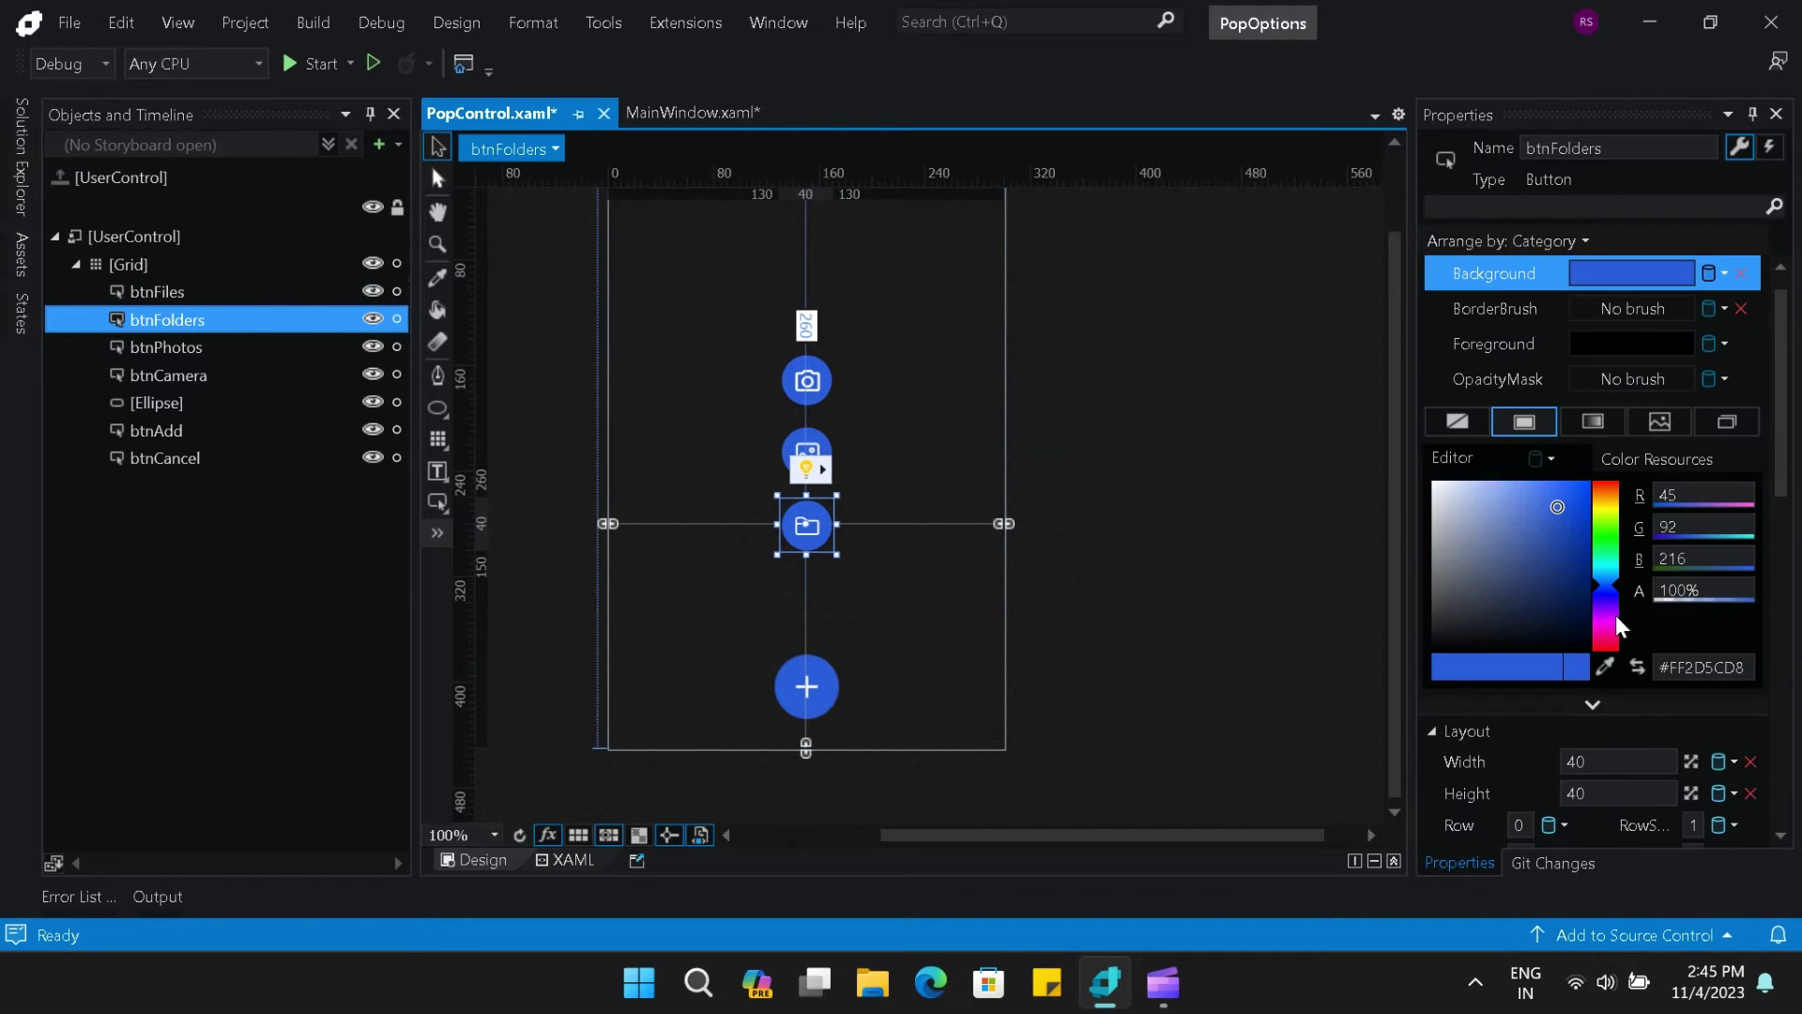
pyautogui.scroll(-5, 1730, 728)
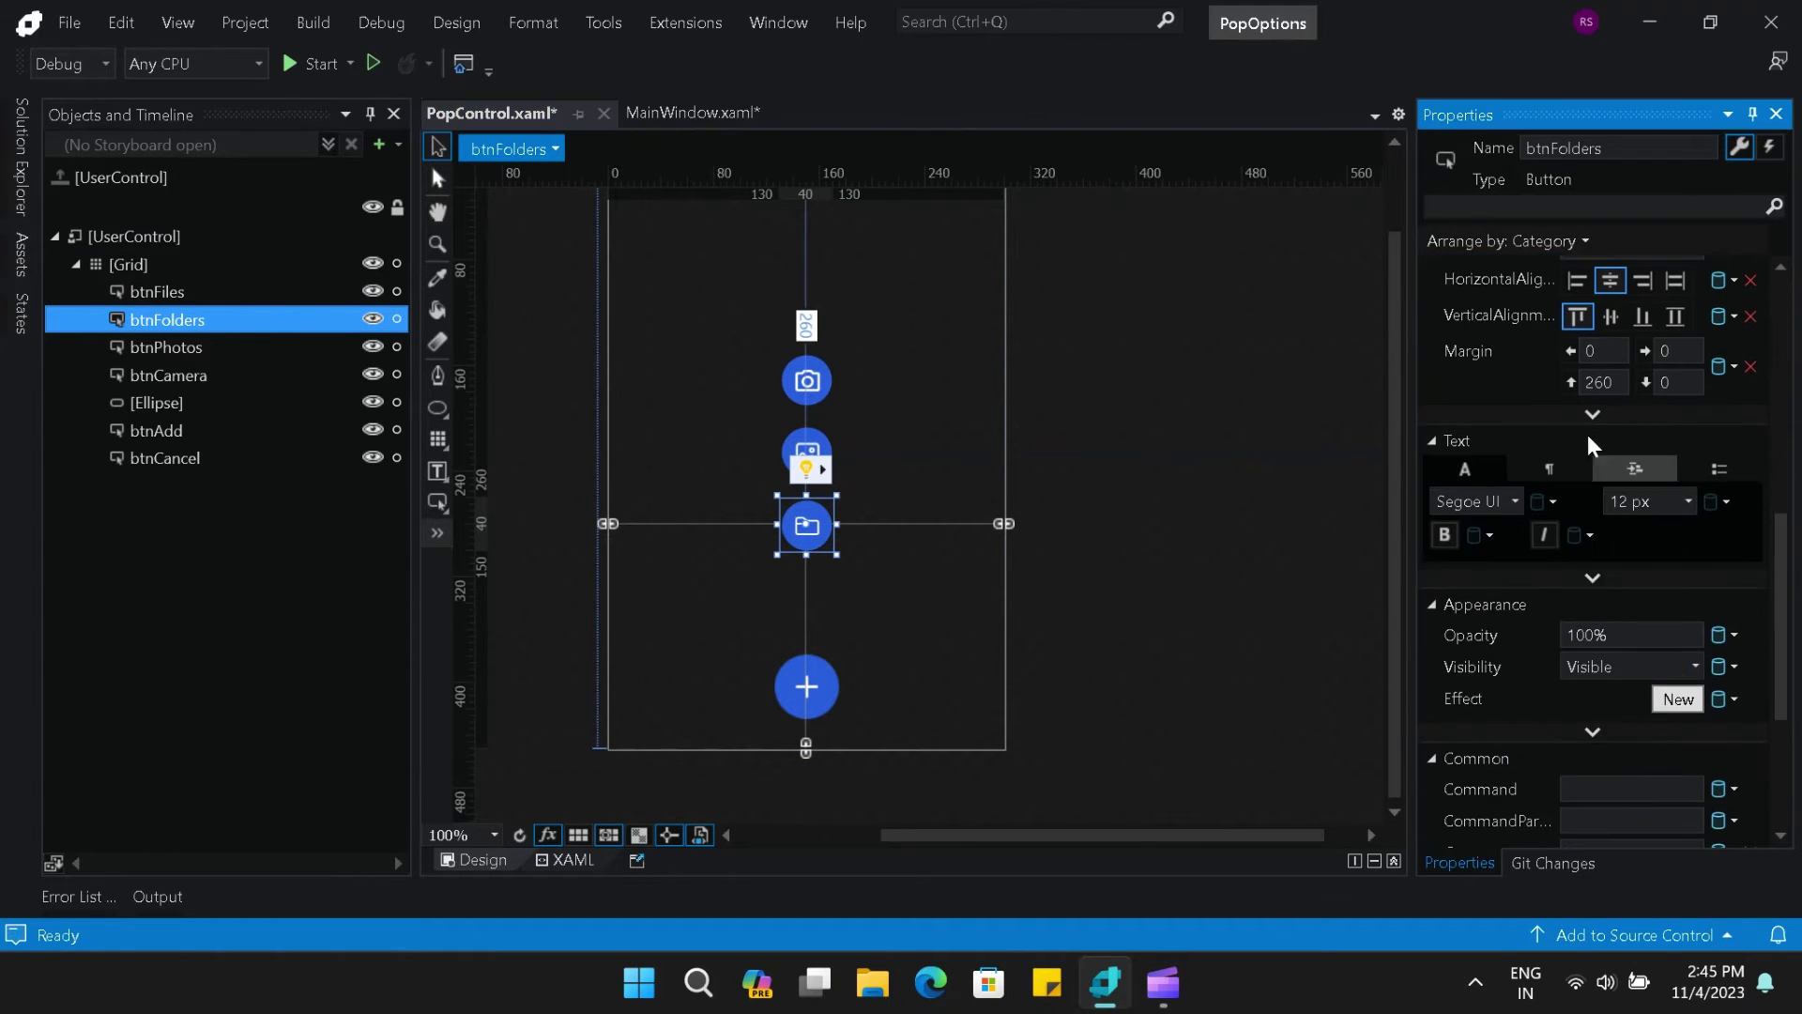
pyautogui.click(1607, 385)
pyautogui.write('380')
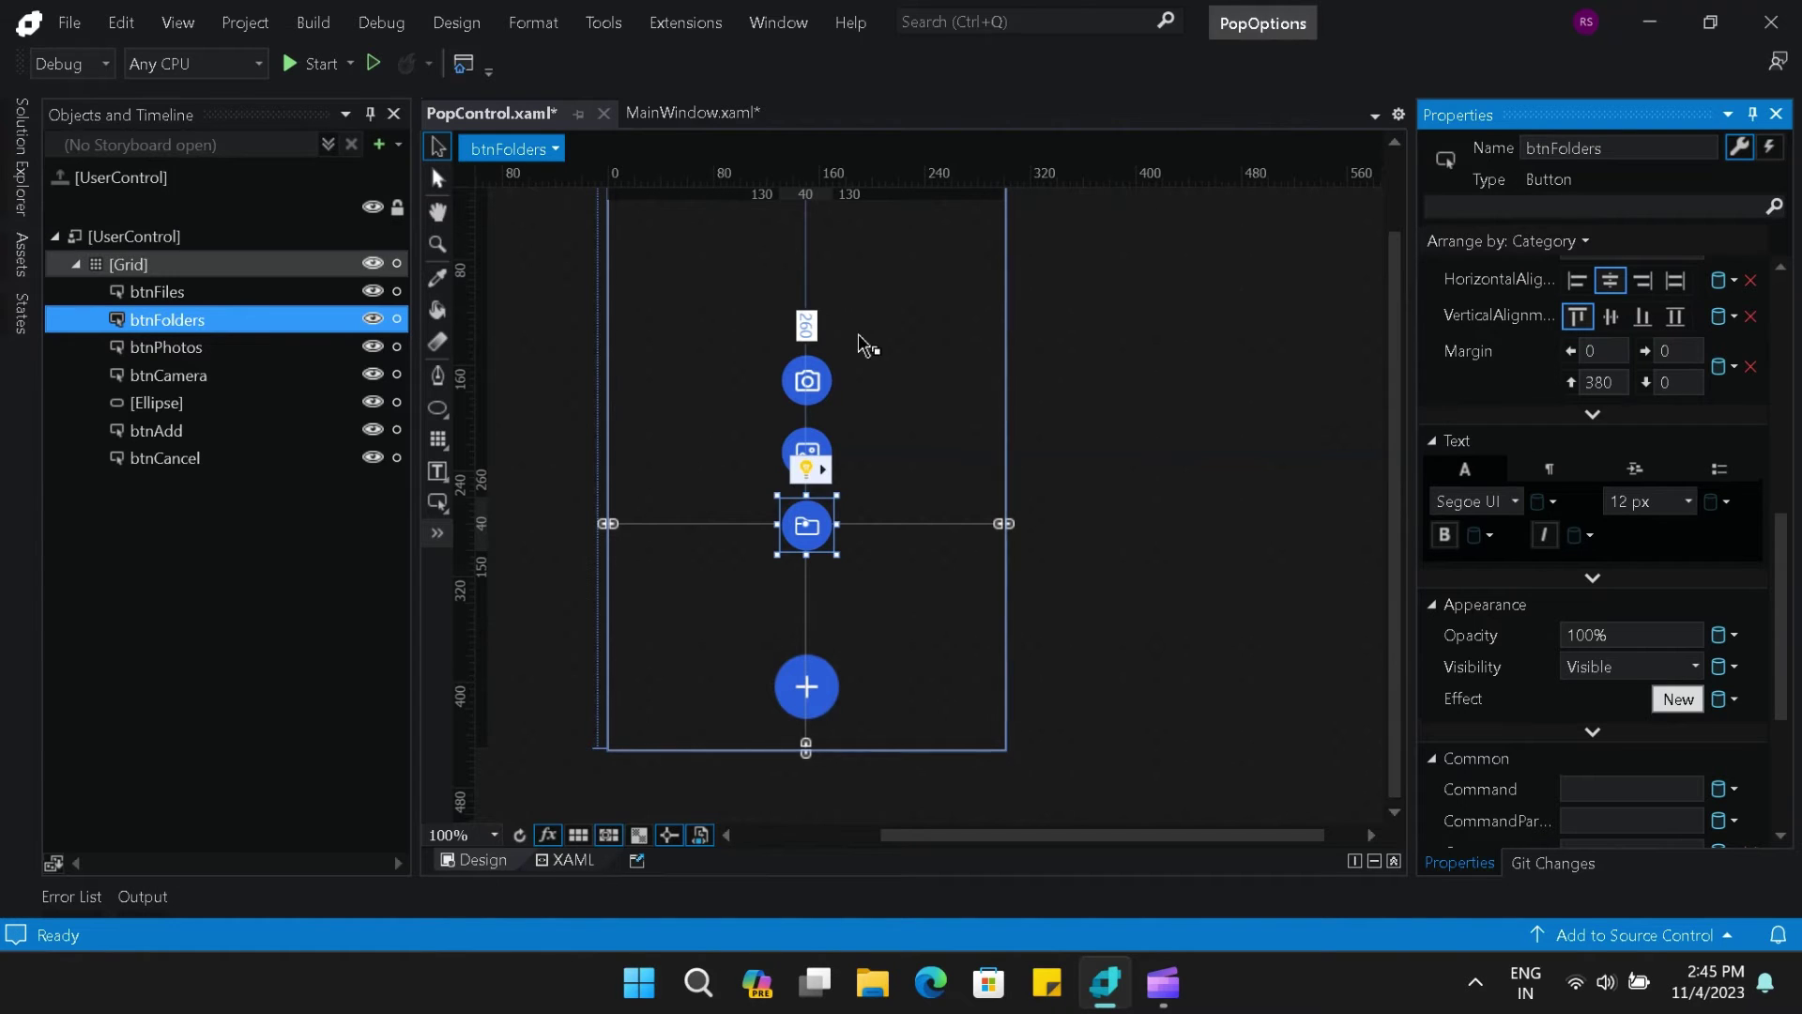
# - Set btnPhotos' top margin to 380 so it sits behind the round add button
pyautogui.click(807, 447)
pyautogui.click(1607, 384)
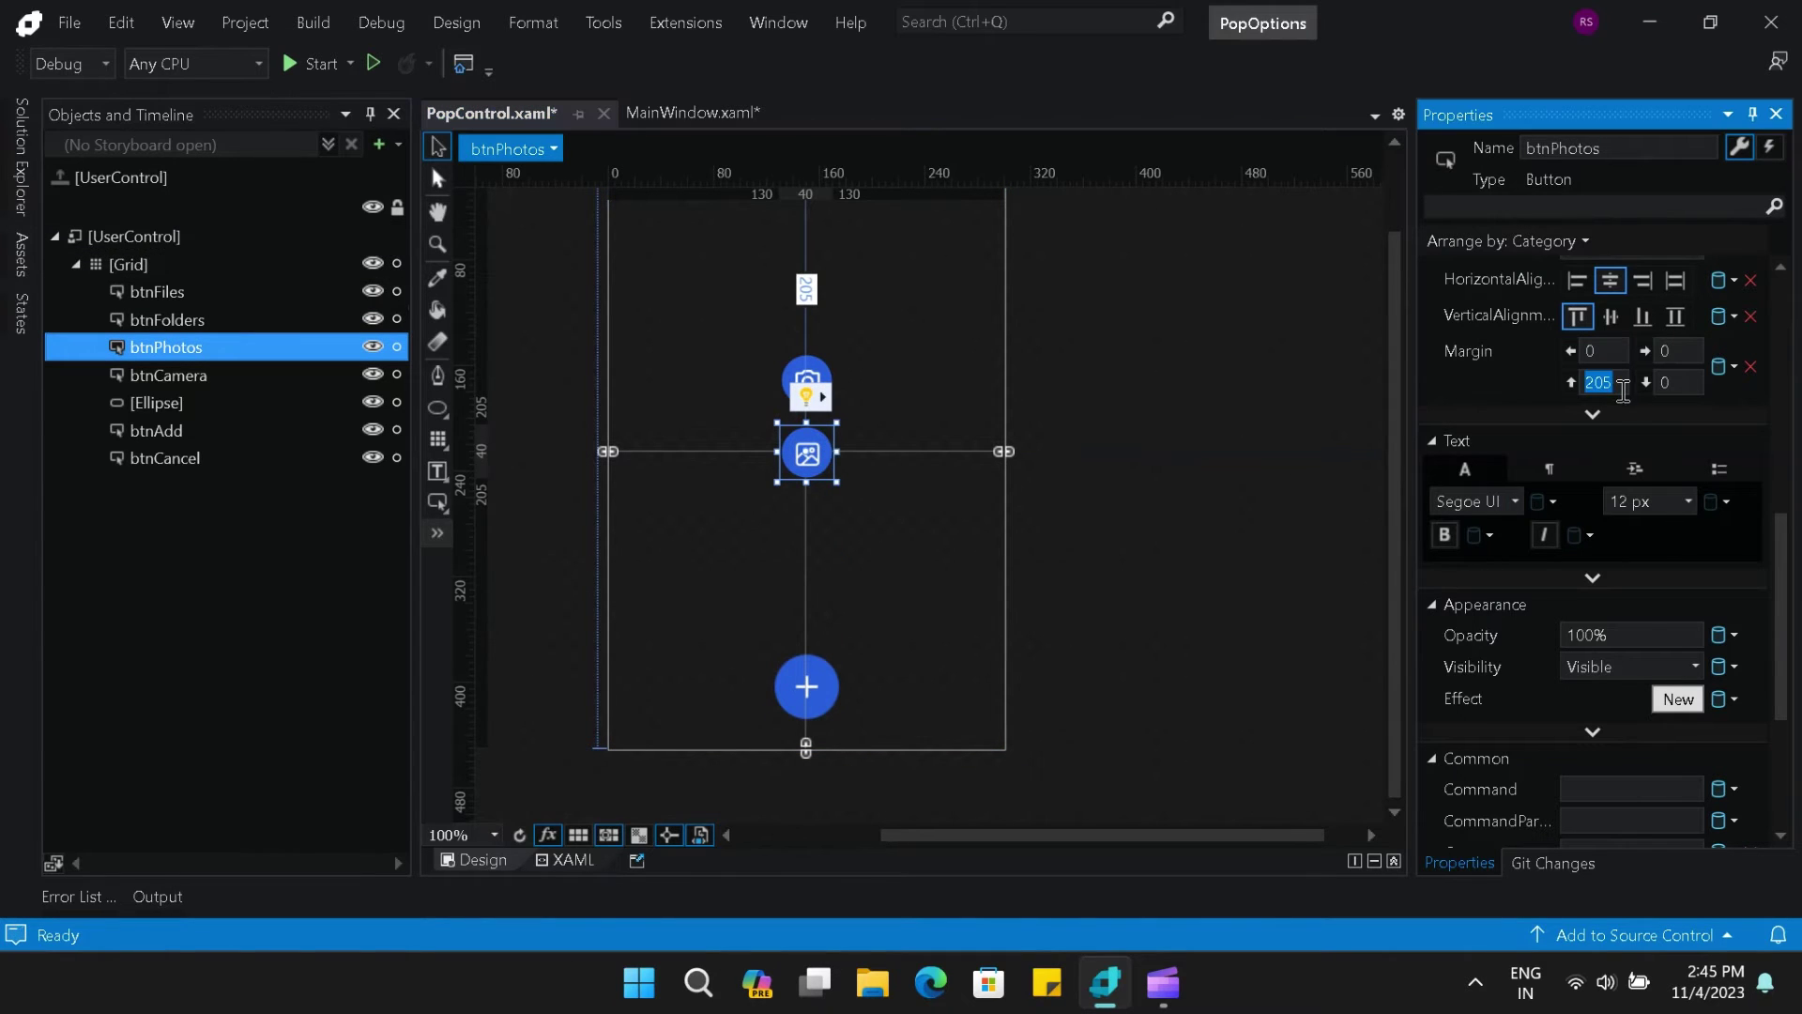
pyautogui.write('380')
# - Set btnCamera's top margin to 380 so it sits behind the add button, and clear the selection
pyautogui.click(824, 376)
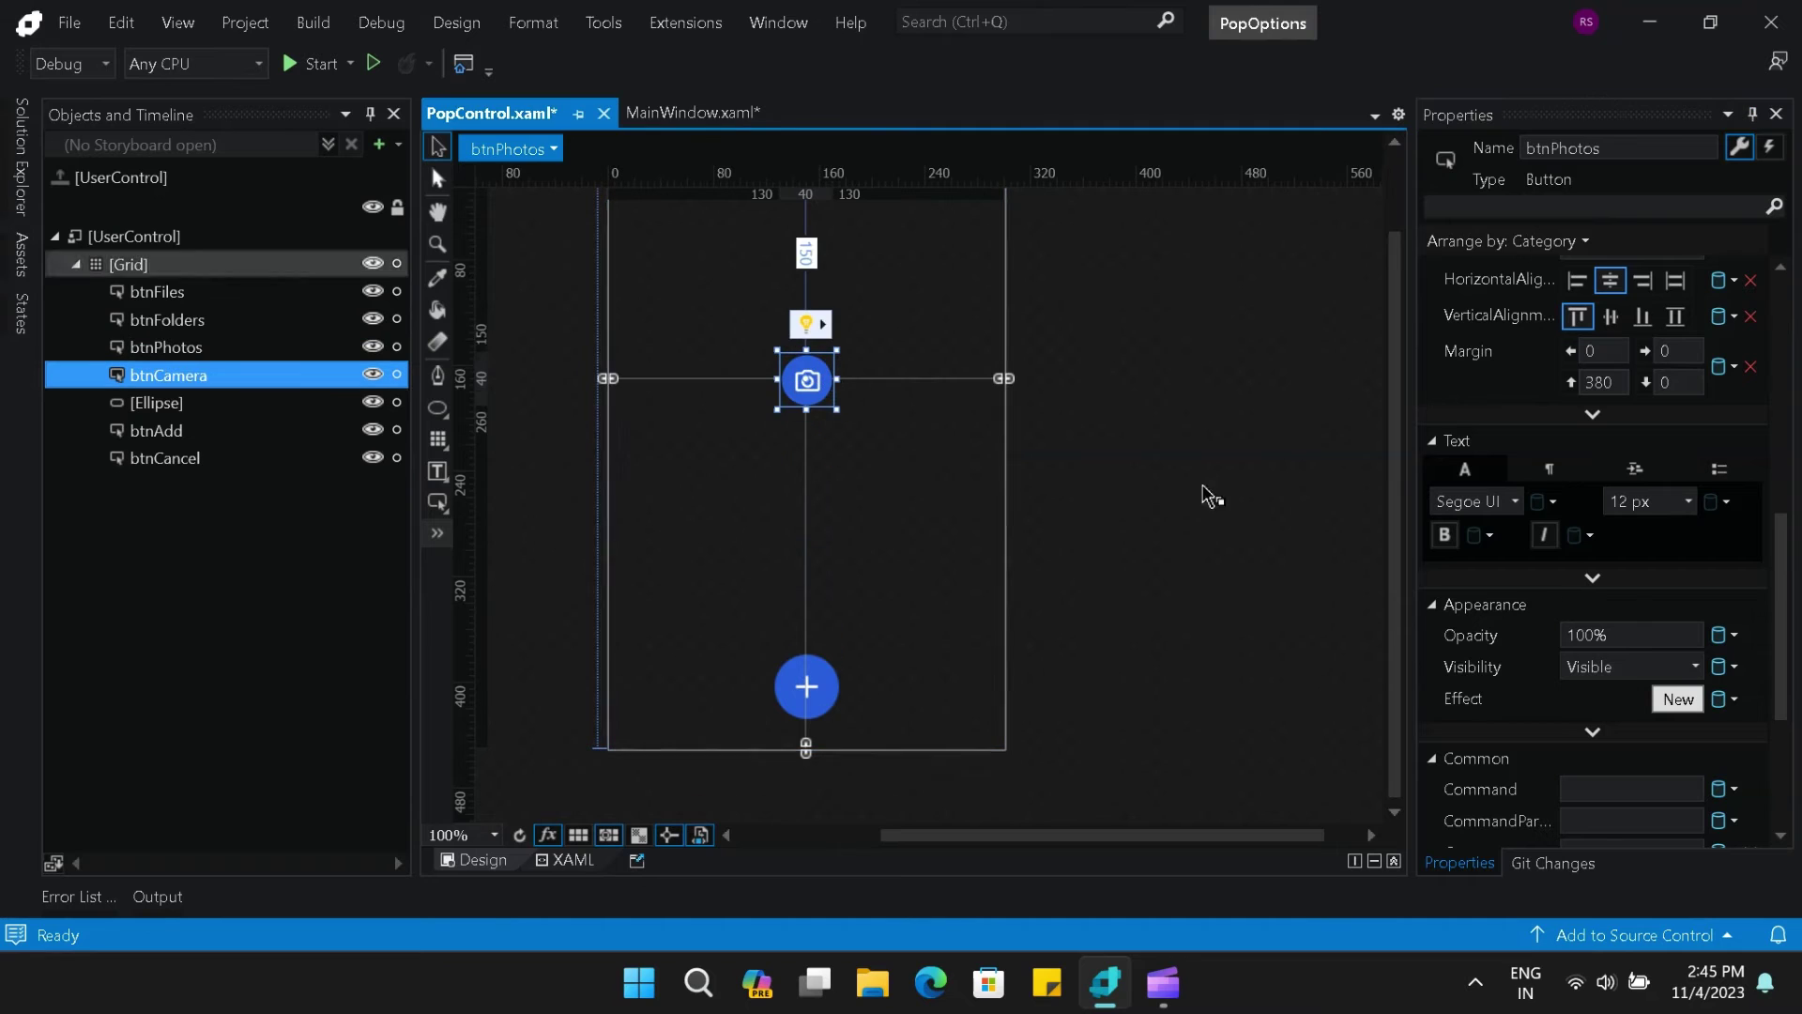
pyautogui.click(1607, 383)
pyautogui.write('3')
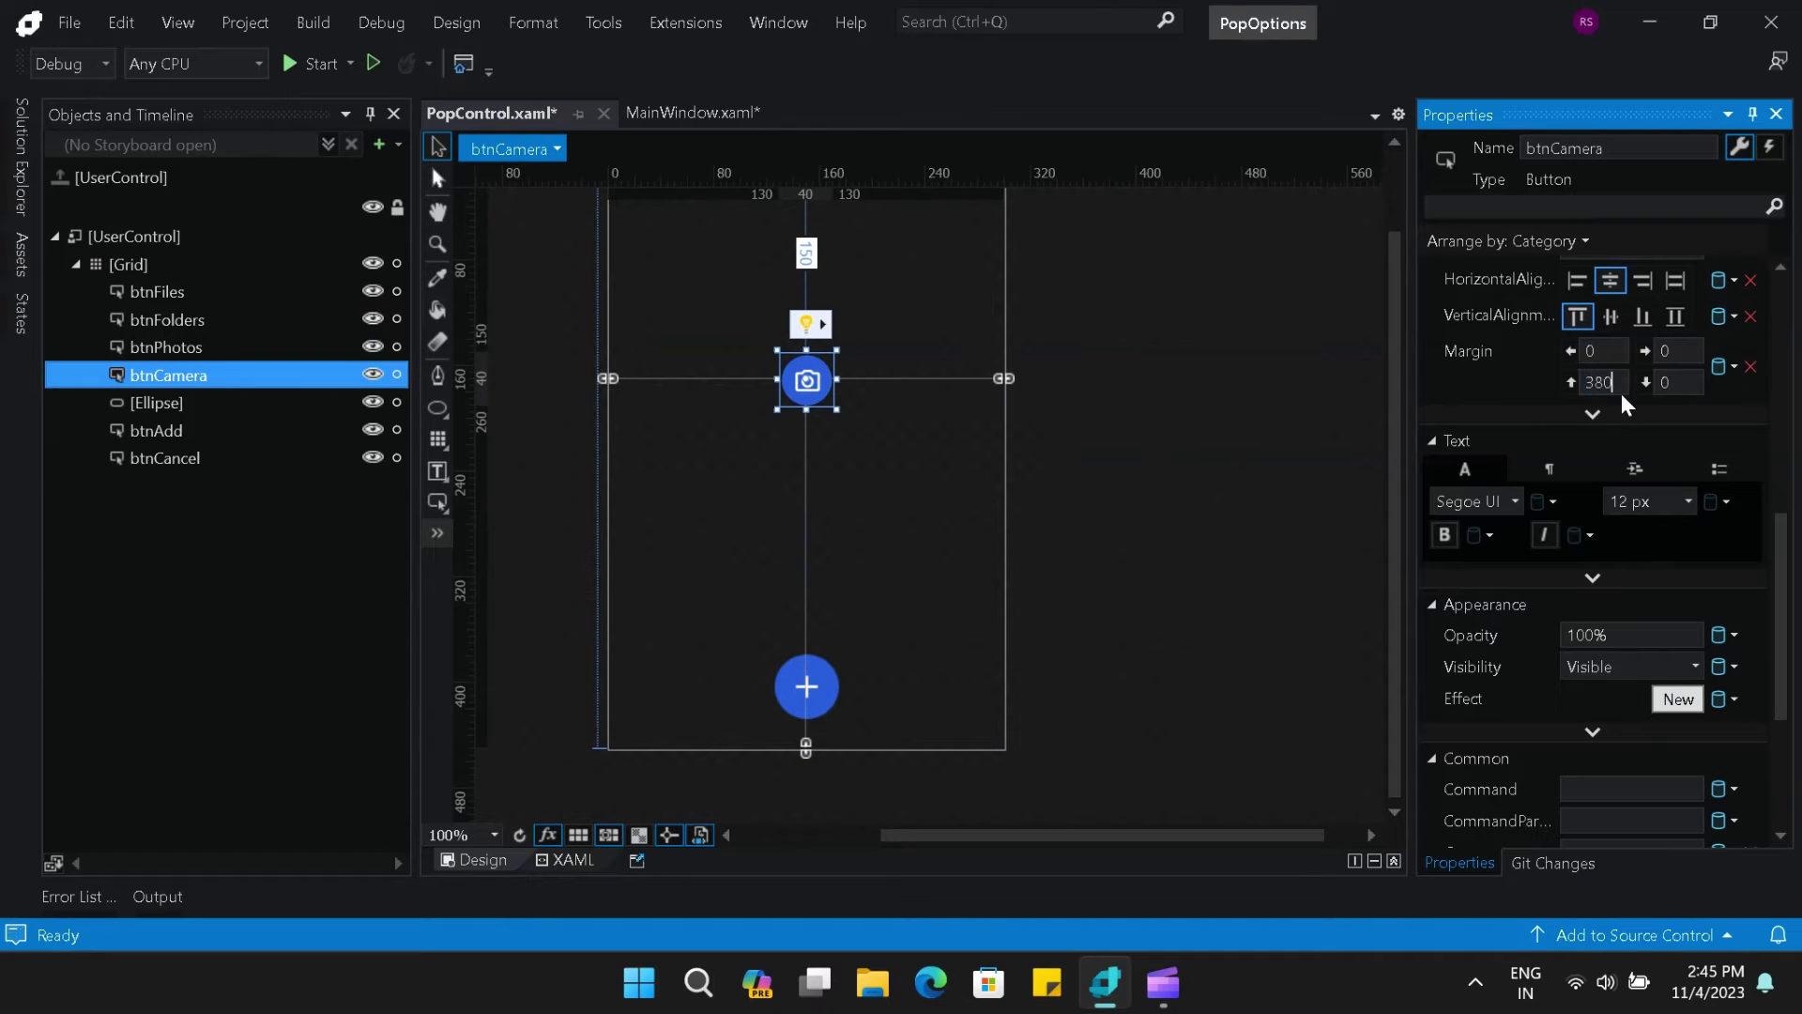
pyautogui.press('Return')
pyautogui.click(1230, 535)
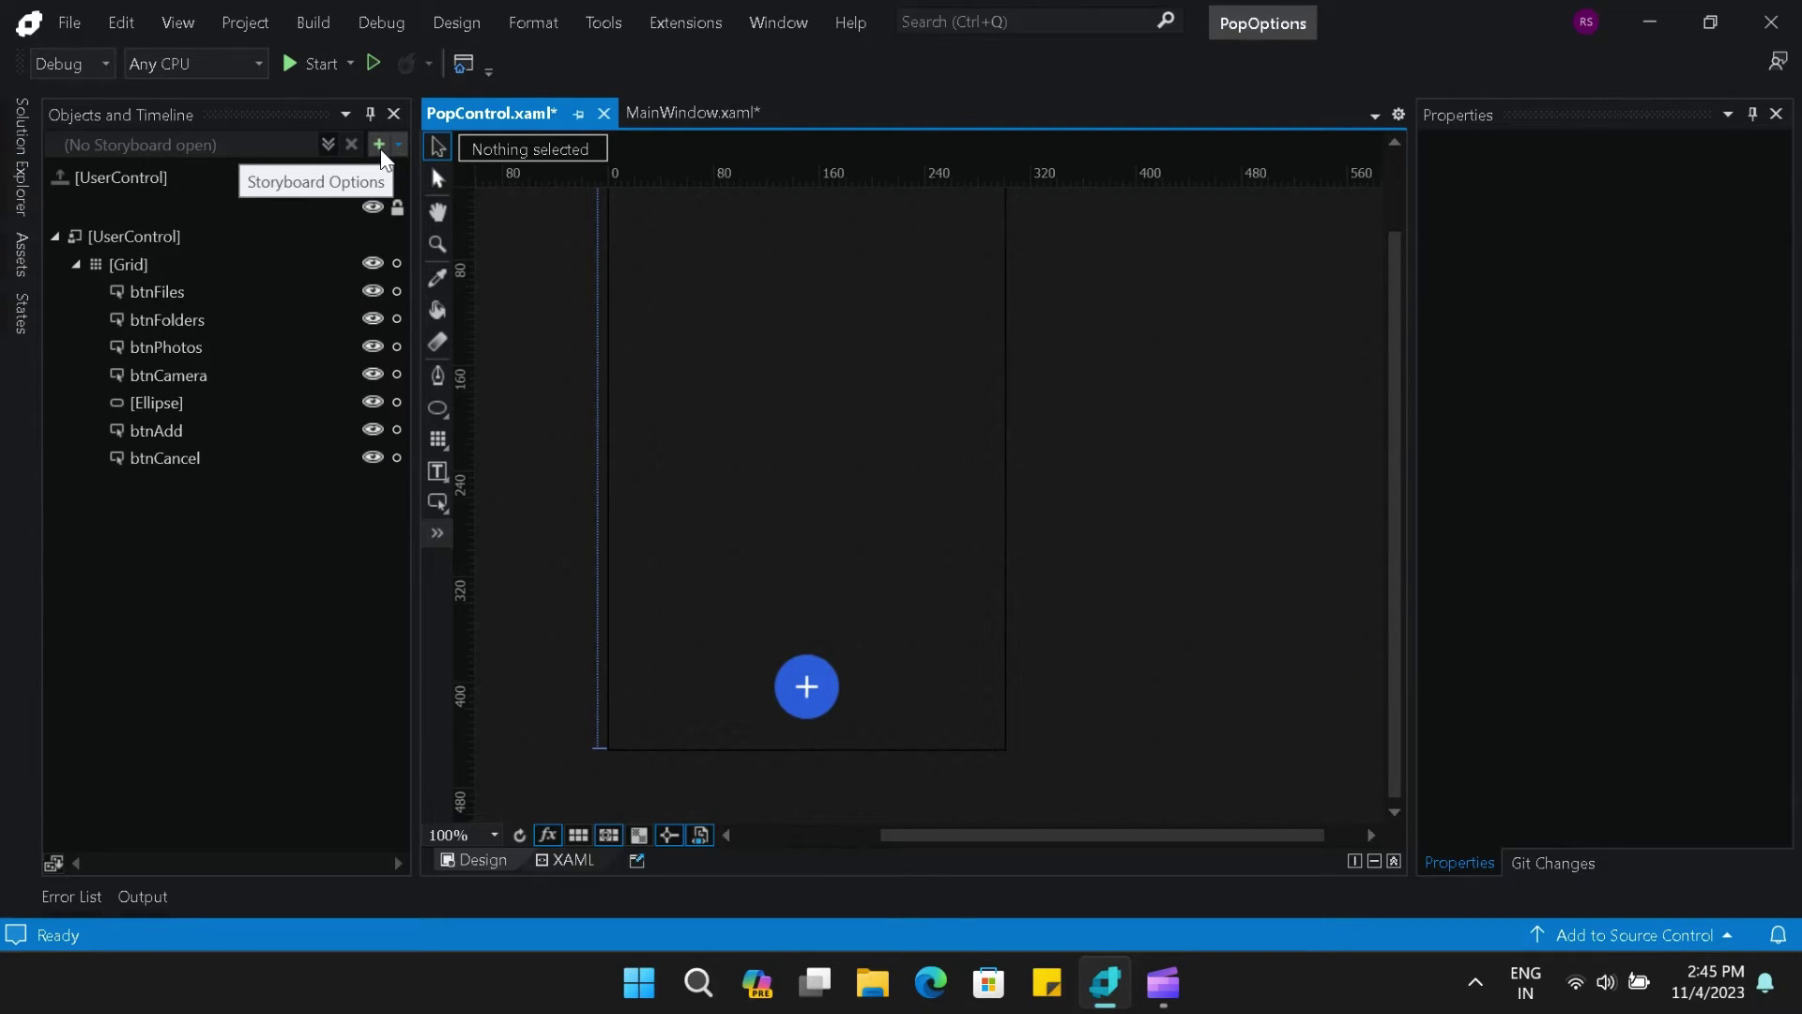
# - Create a new storyboard resource on the UserControl with the default name
pyautogui.click(235, 236)
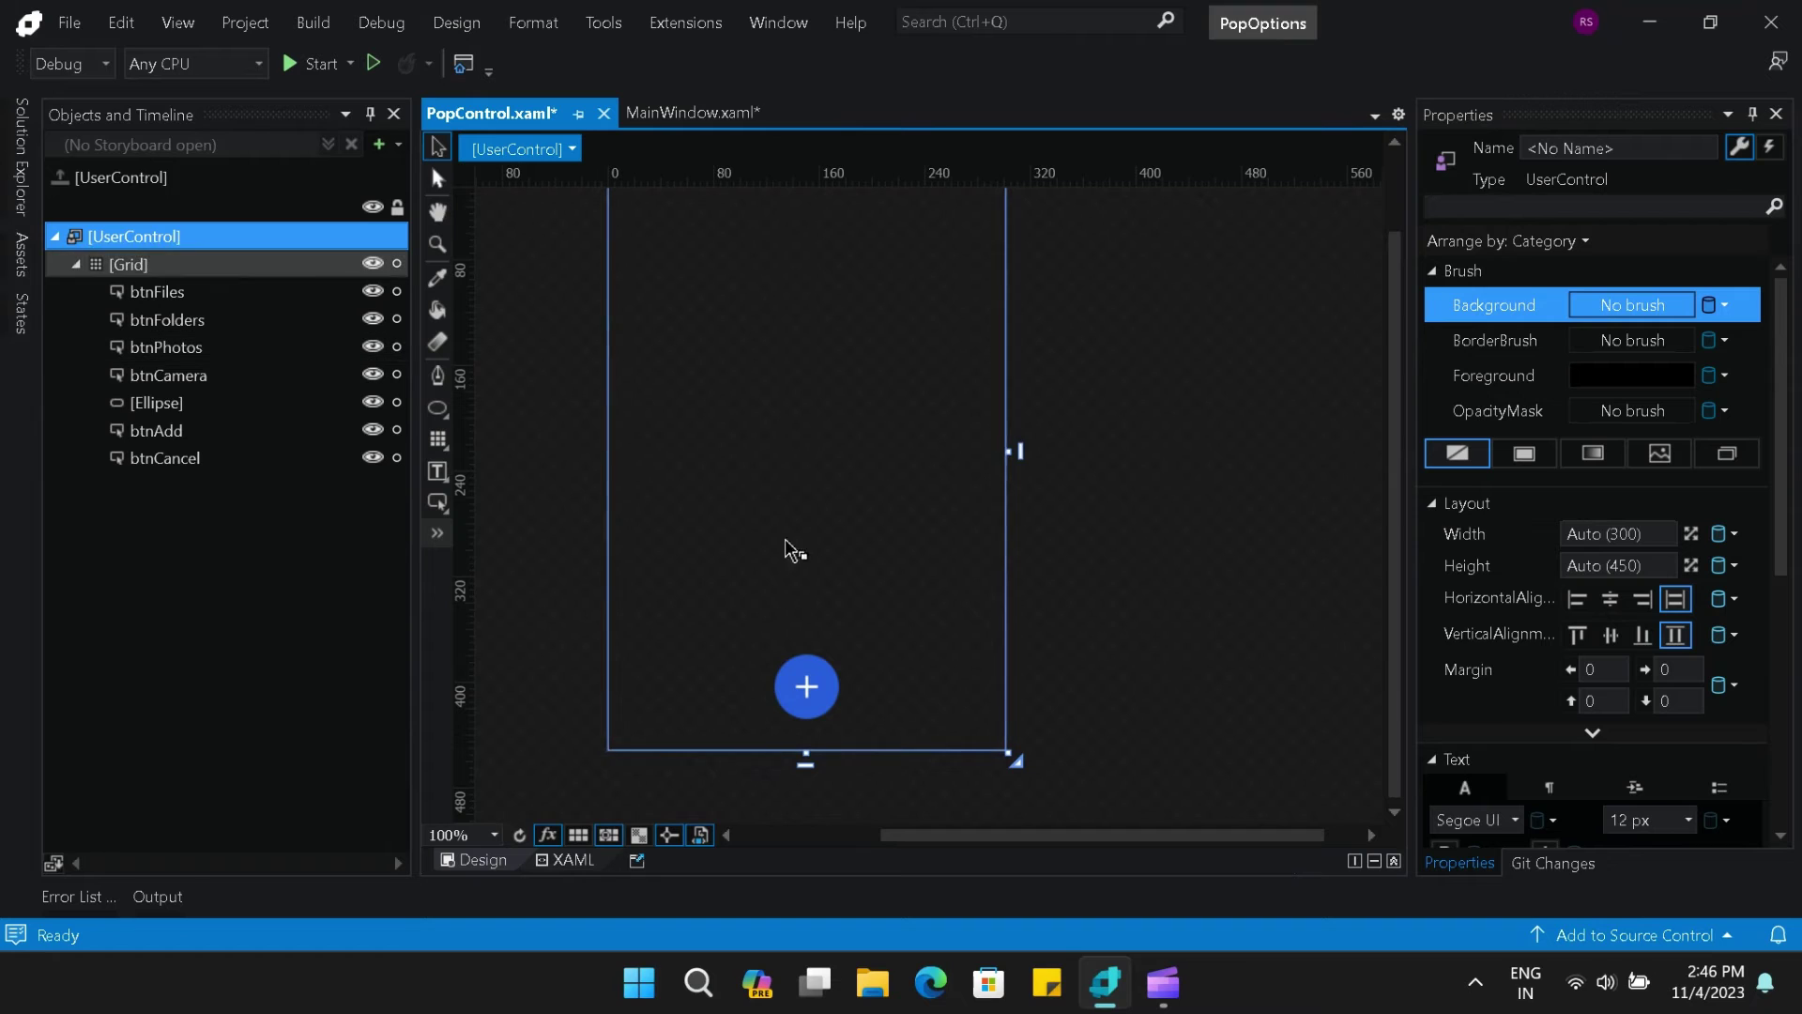
pyautogui.click(373, 143)
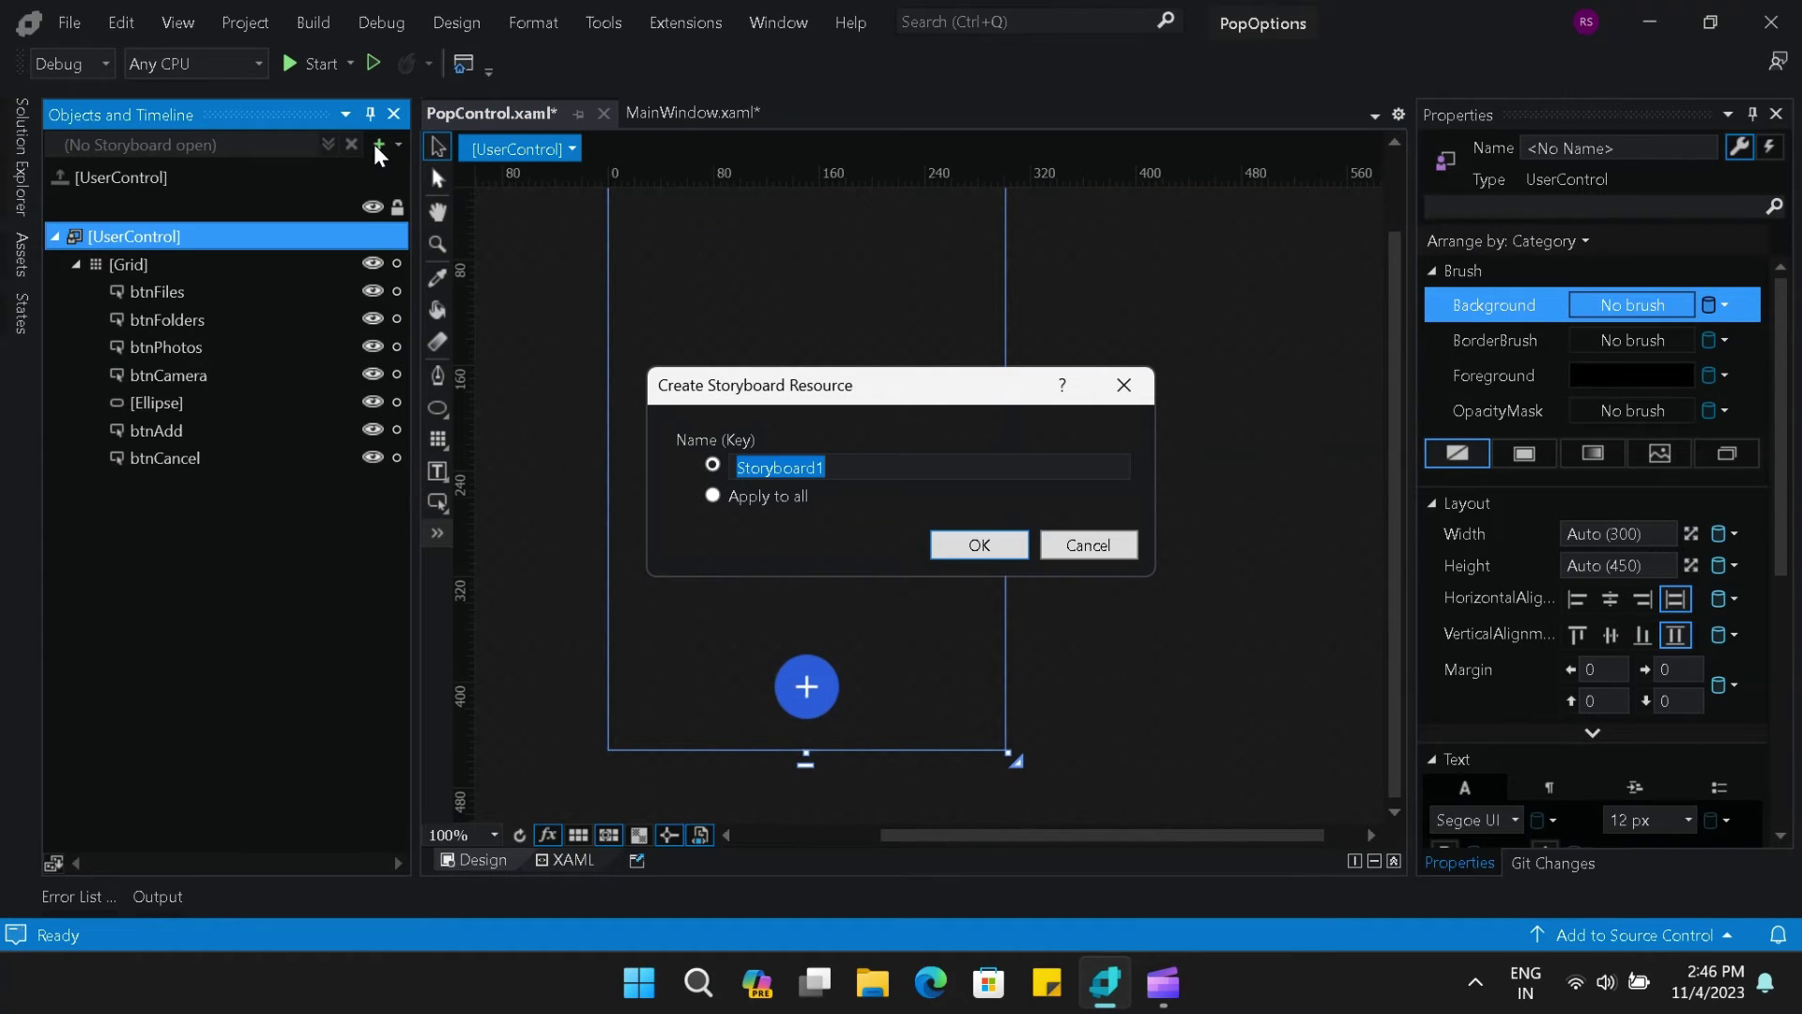
pyautogui.click(977, 545)
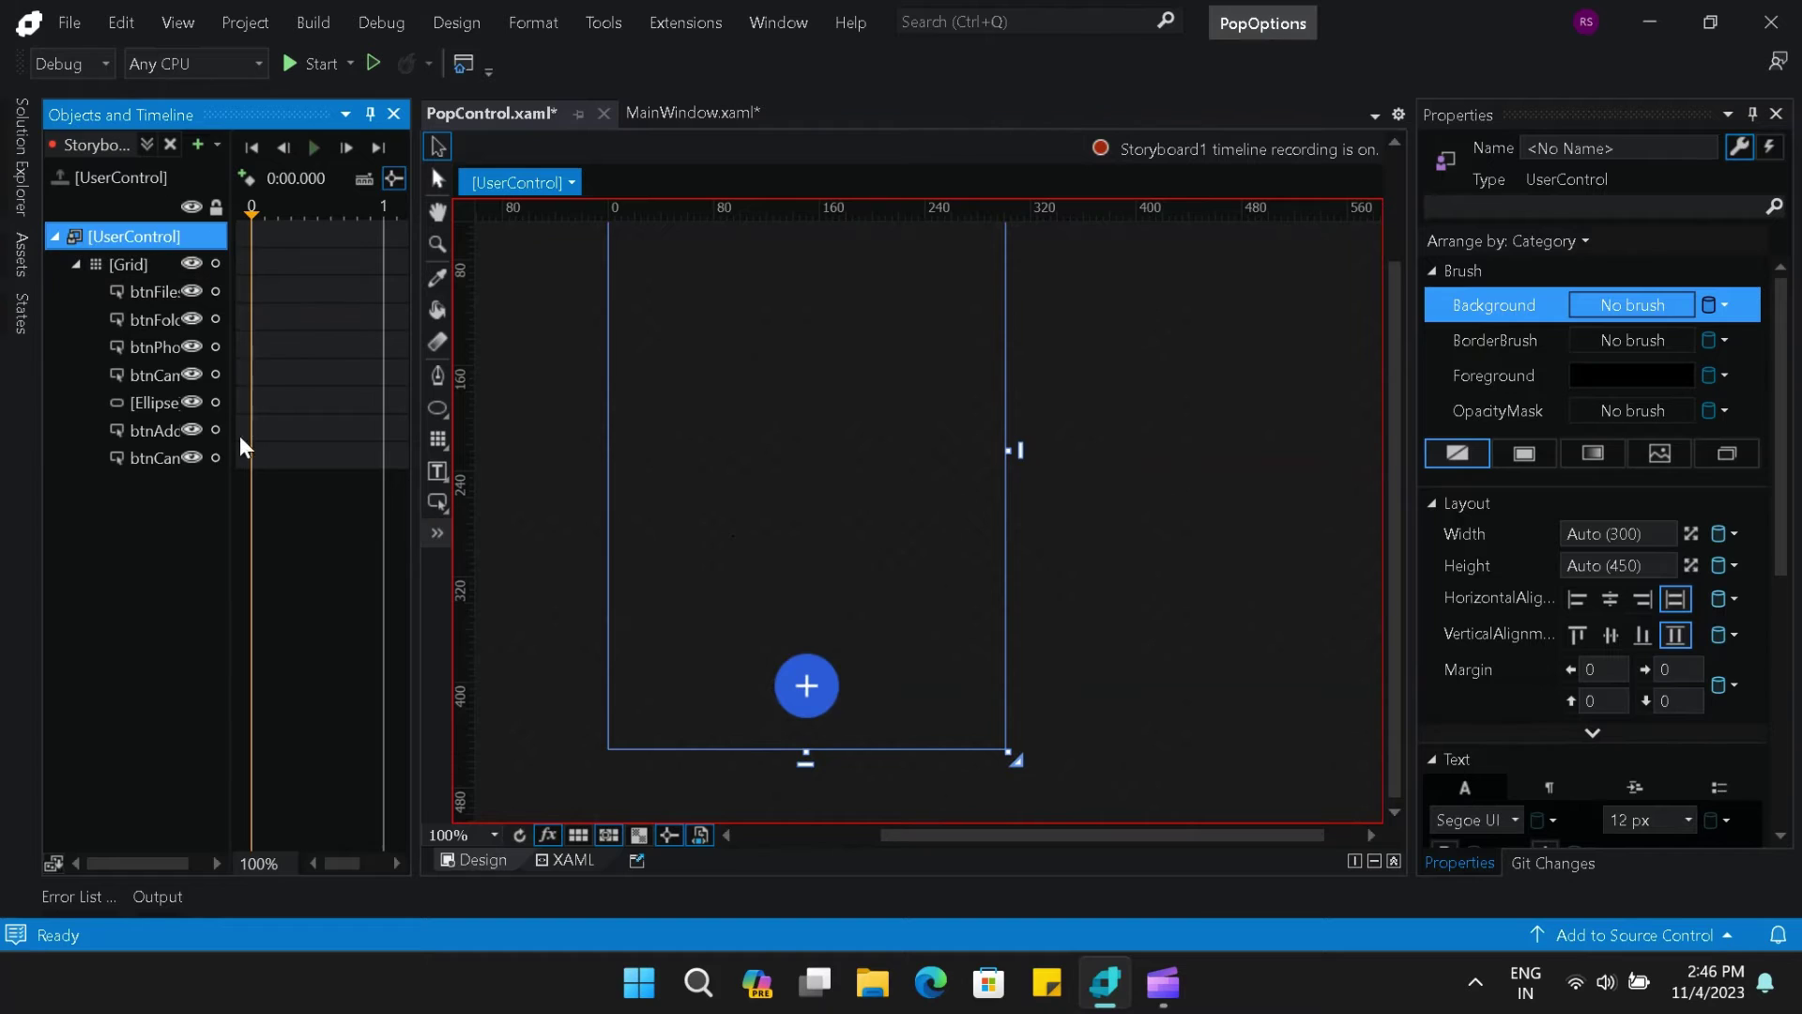
# - Animate btnFiles with a keyframe at 0 seconds and a top margin of 315 at 0.200 seconds
pyautogui.click(155, 294)
pyautogui.click(245, 177)
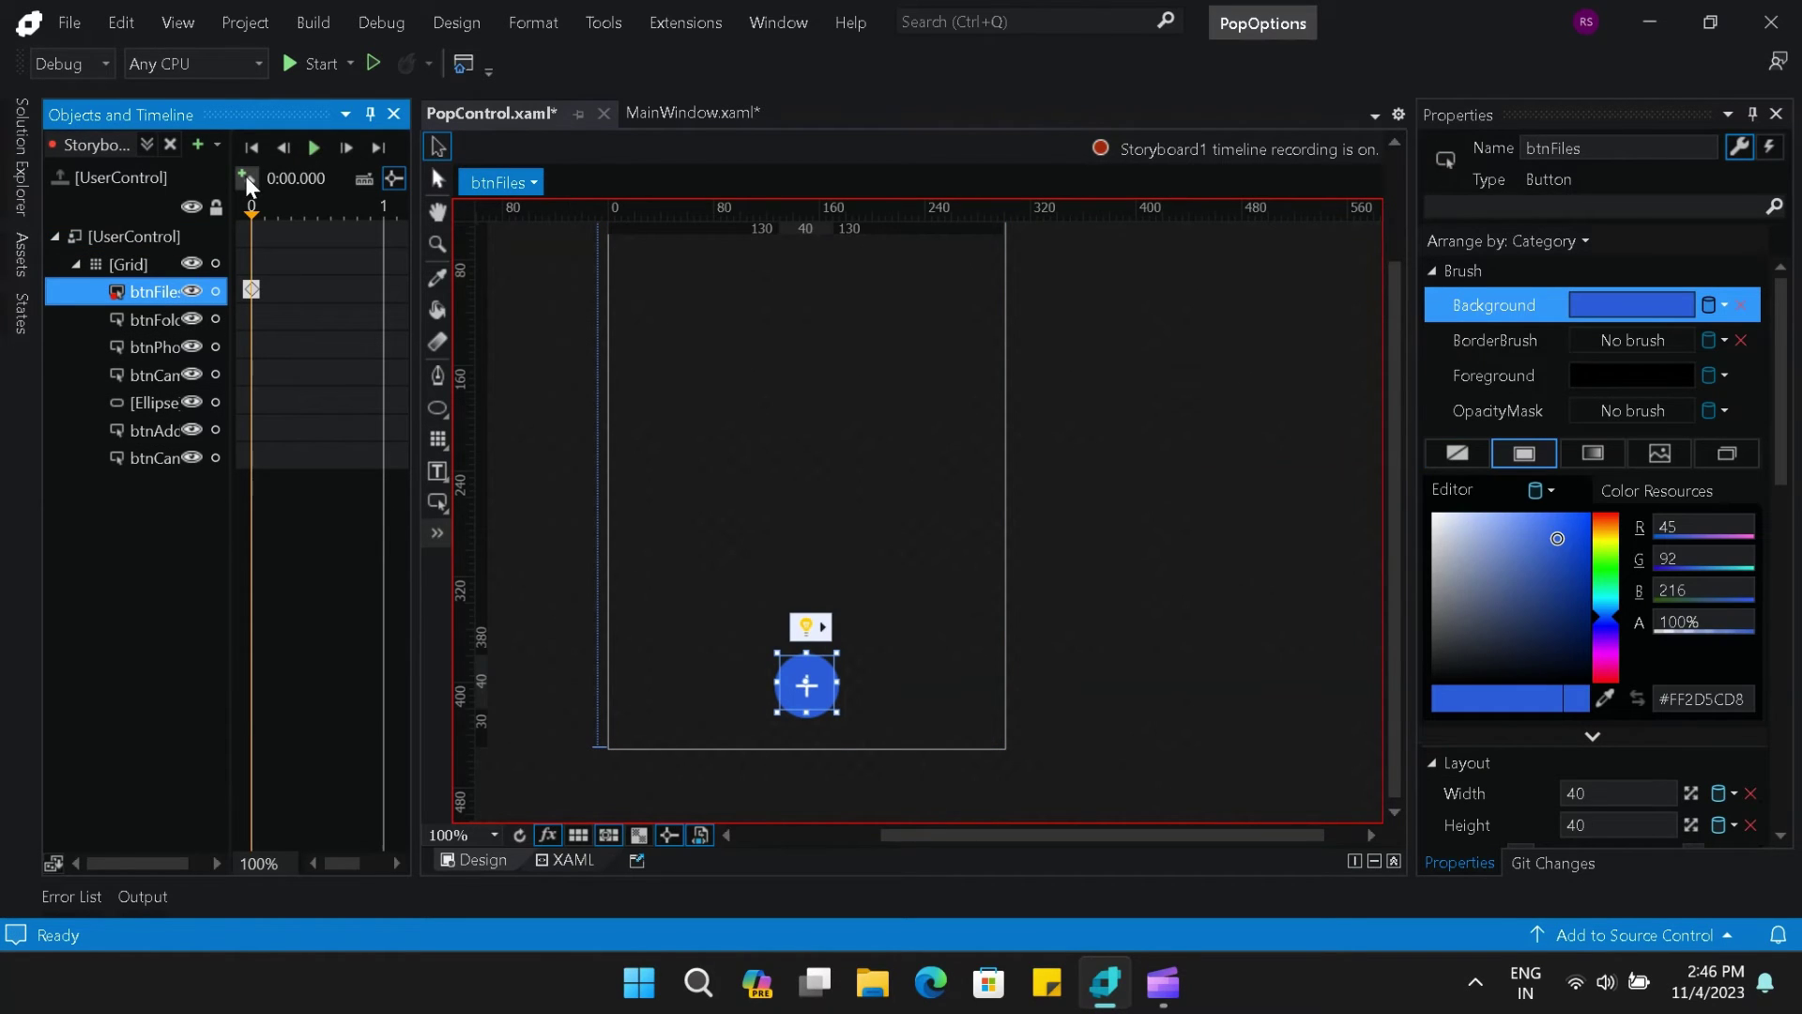
pyautogui.click(277, 216)
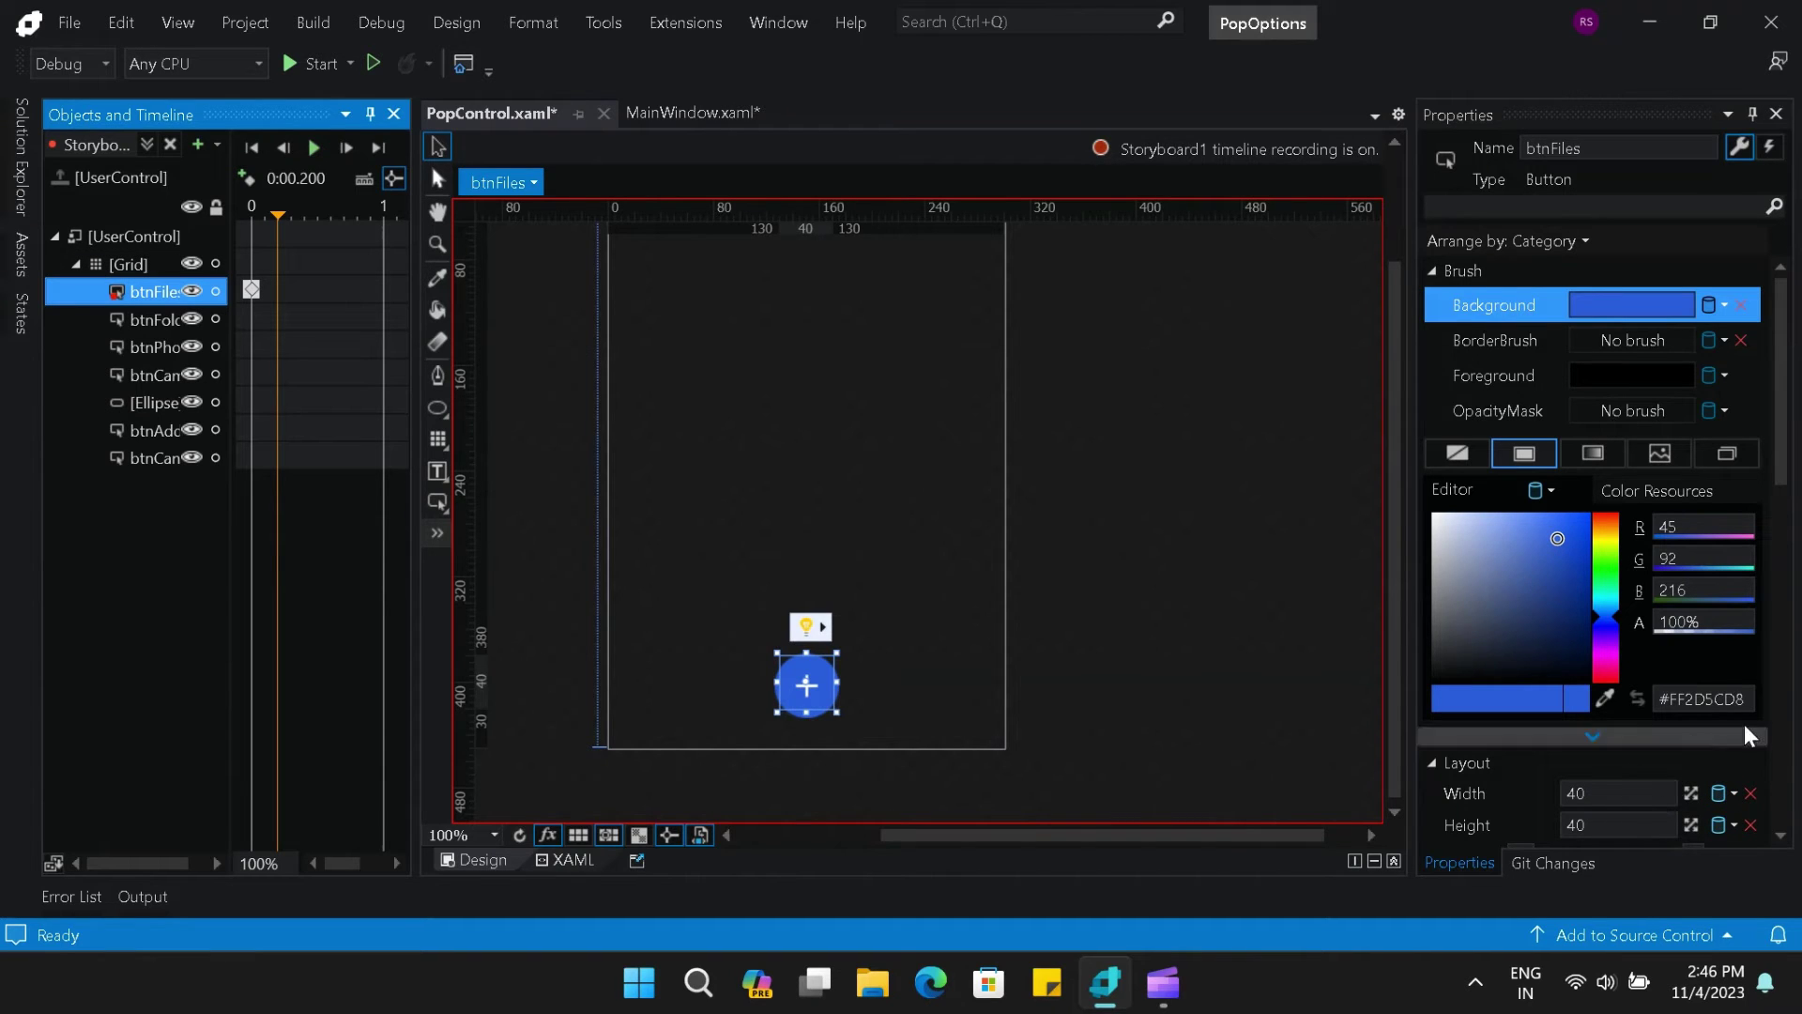
pyautogui.scroll(-3, 1776, 479)
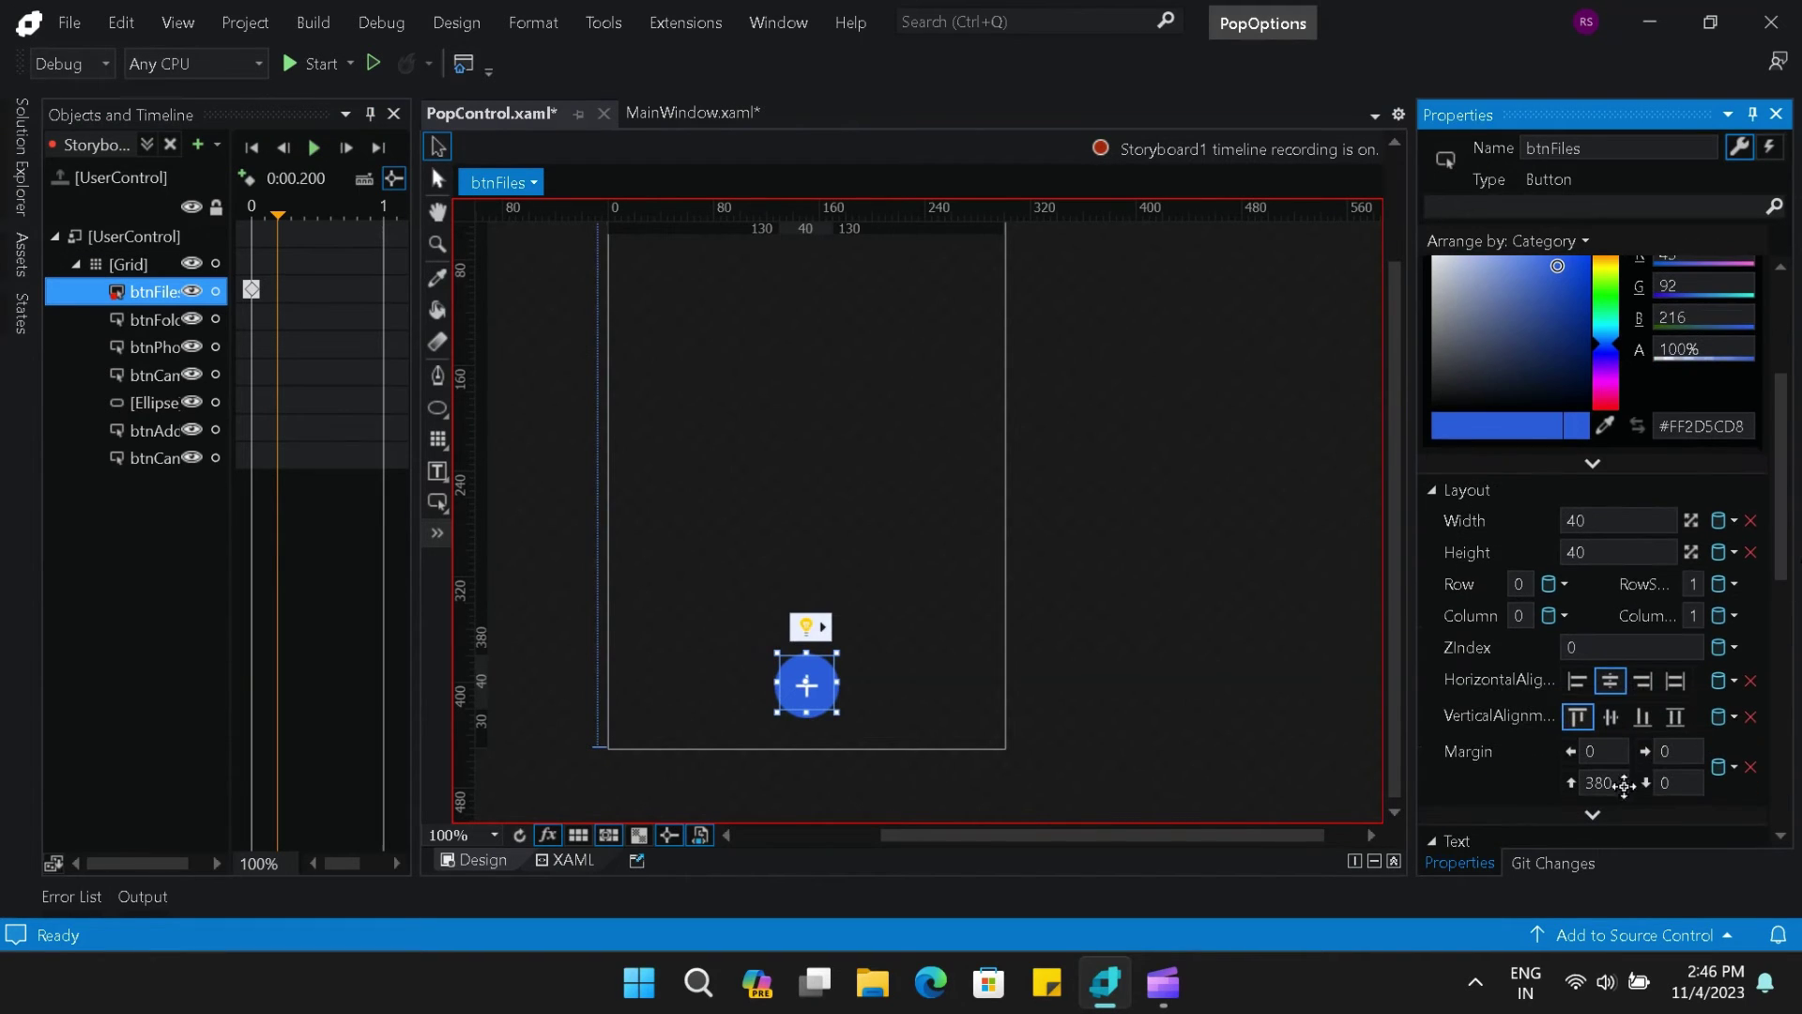
pyautogui.click(1625, 785)
pyautogui.press('Return')
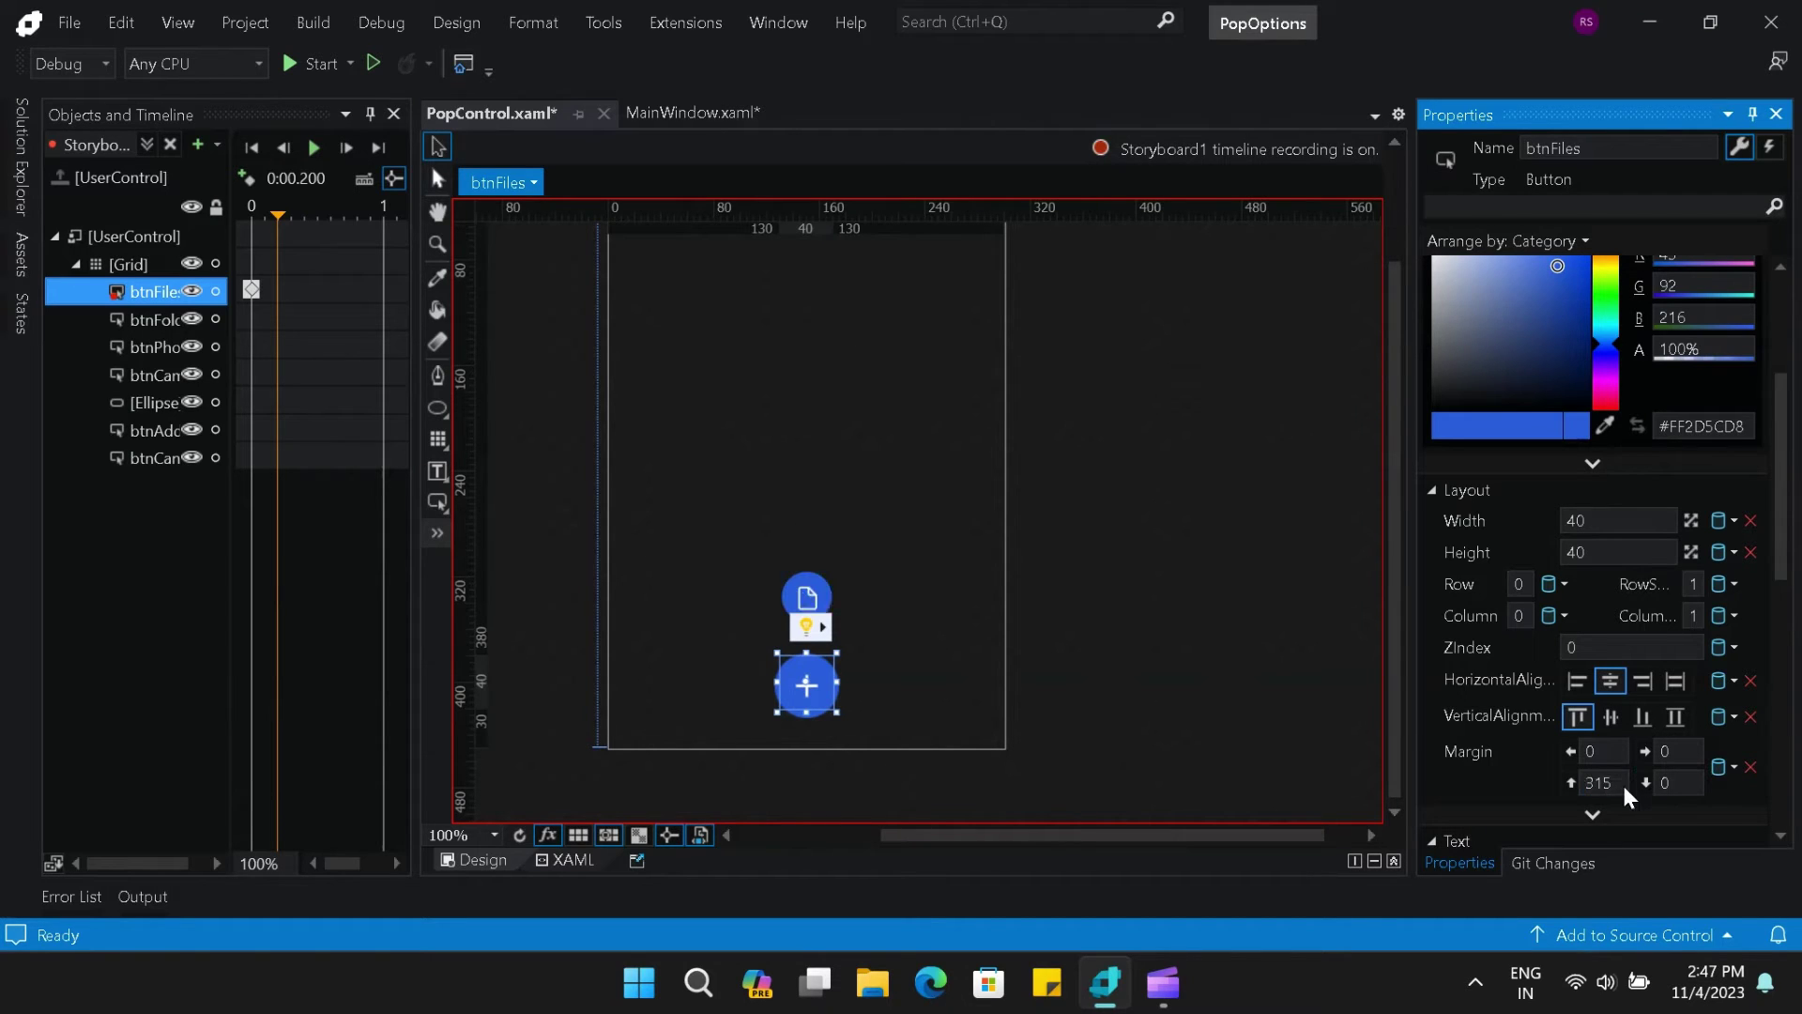
# - Animate btnFolders with a keyframe at 0.200 seconds and a top margin of 260 at 0.400 seconds
pyautogui.click(140, 319)
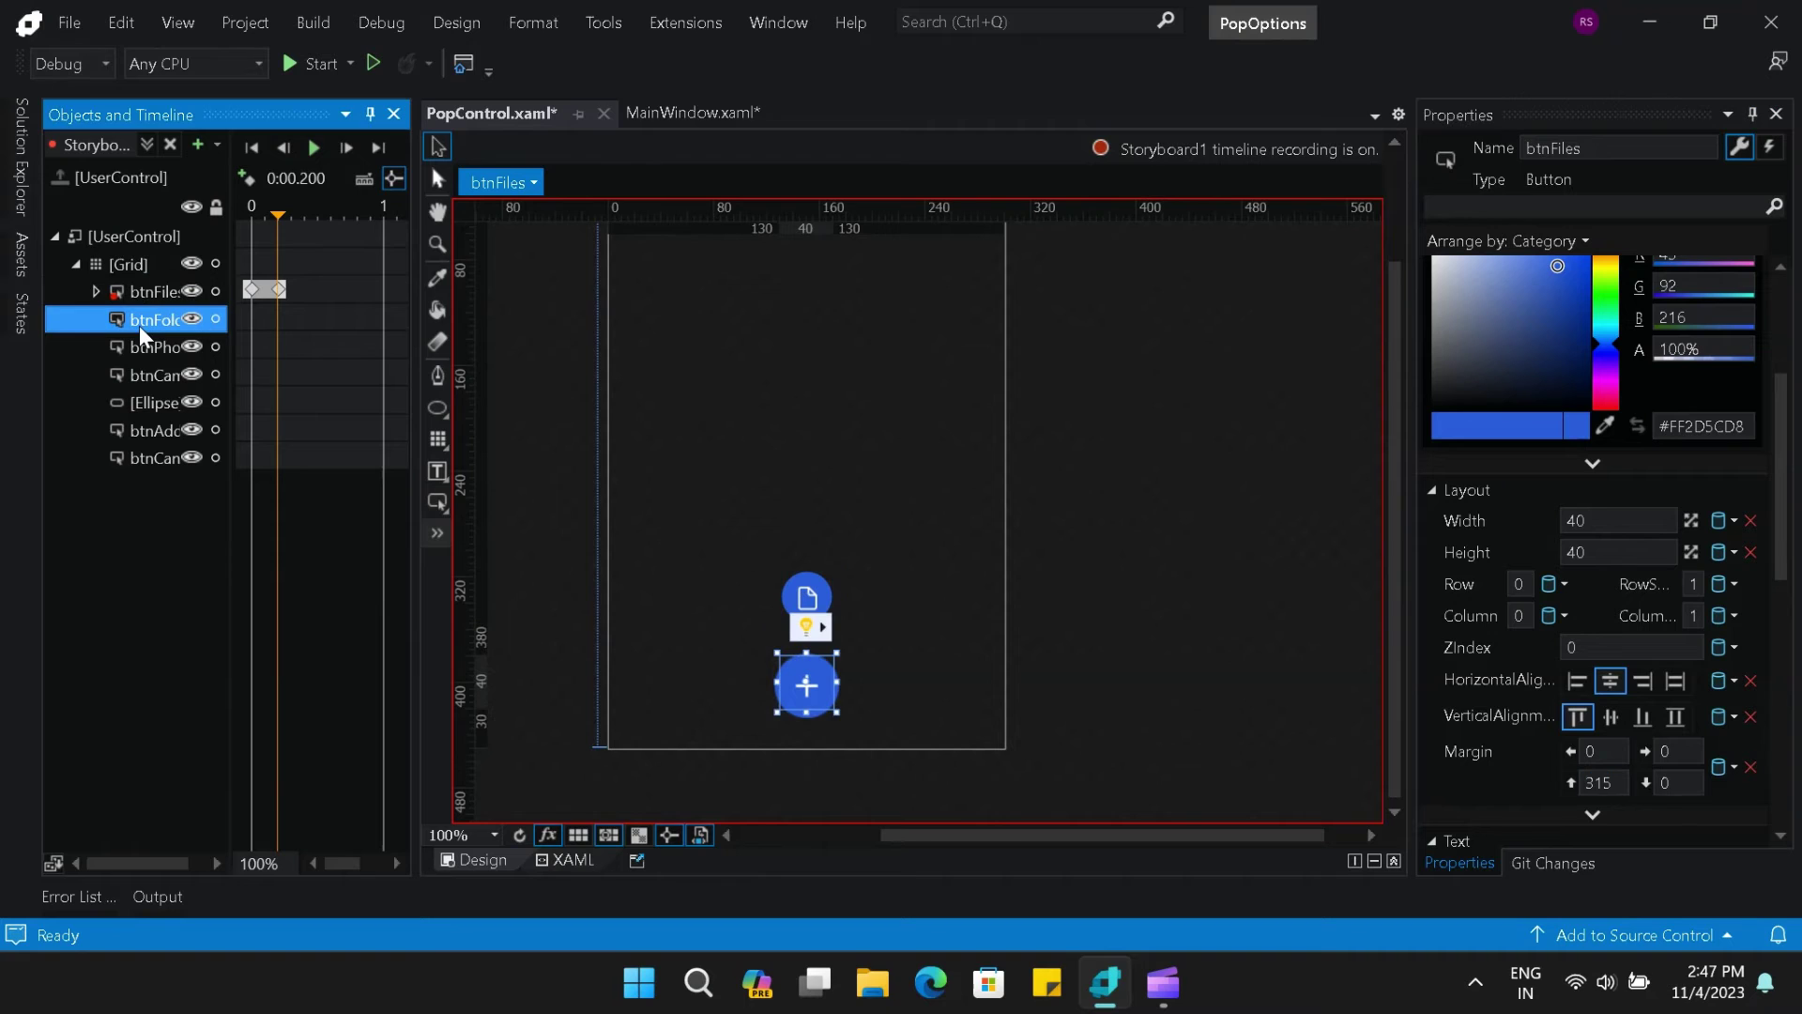
pyautogui.click(250, 180)
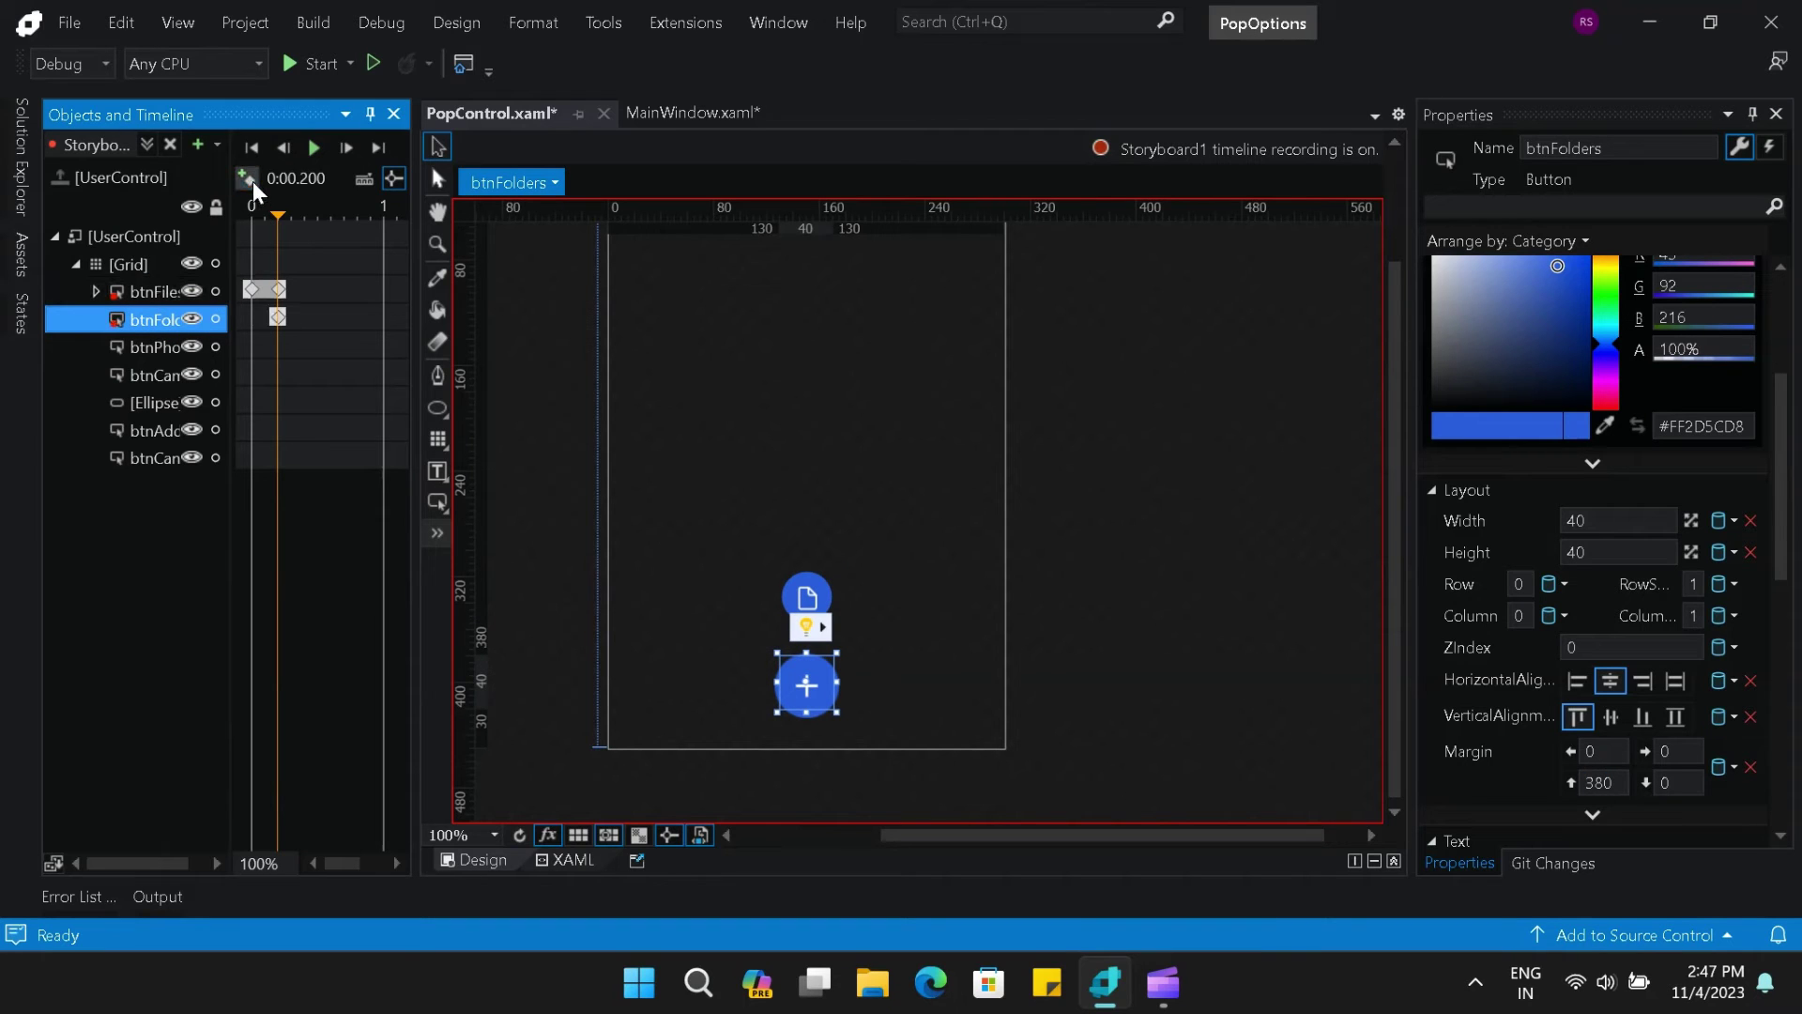
pyautogui.click(304, 216)
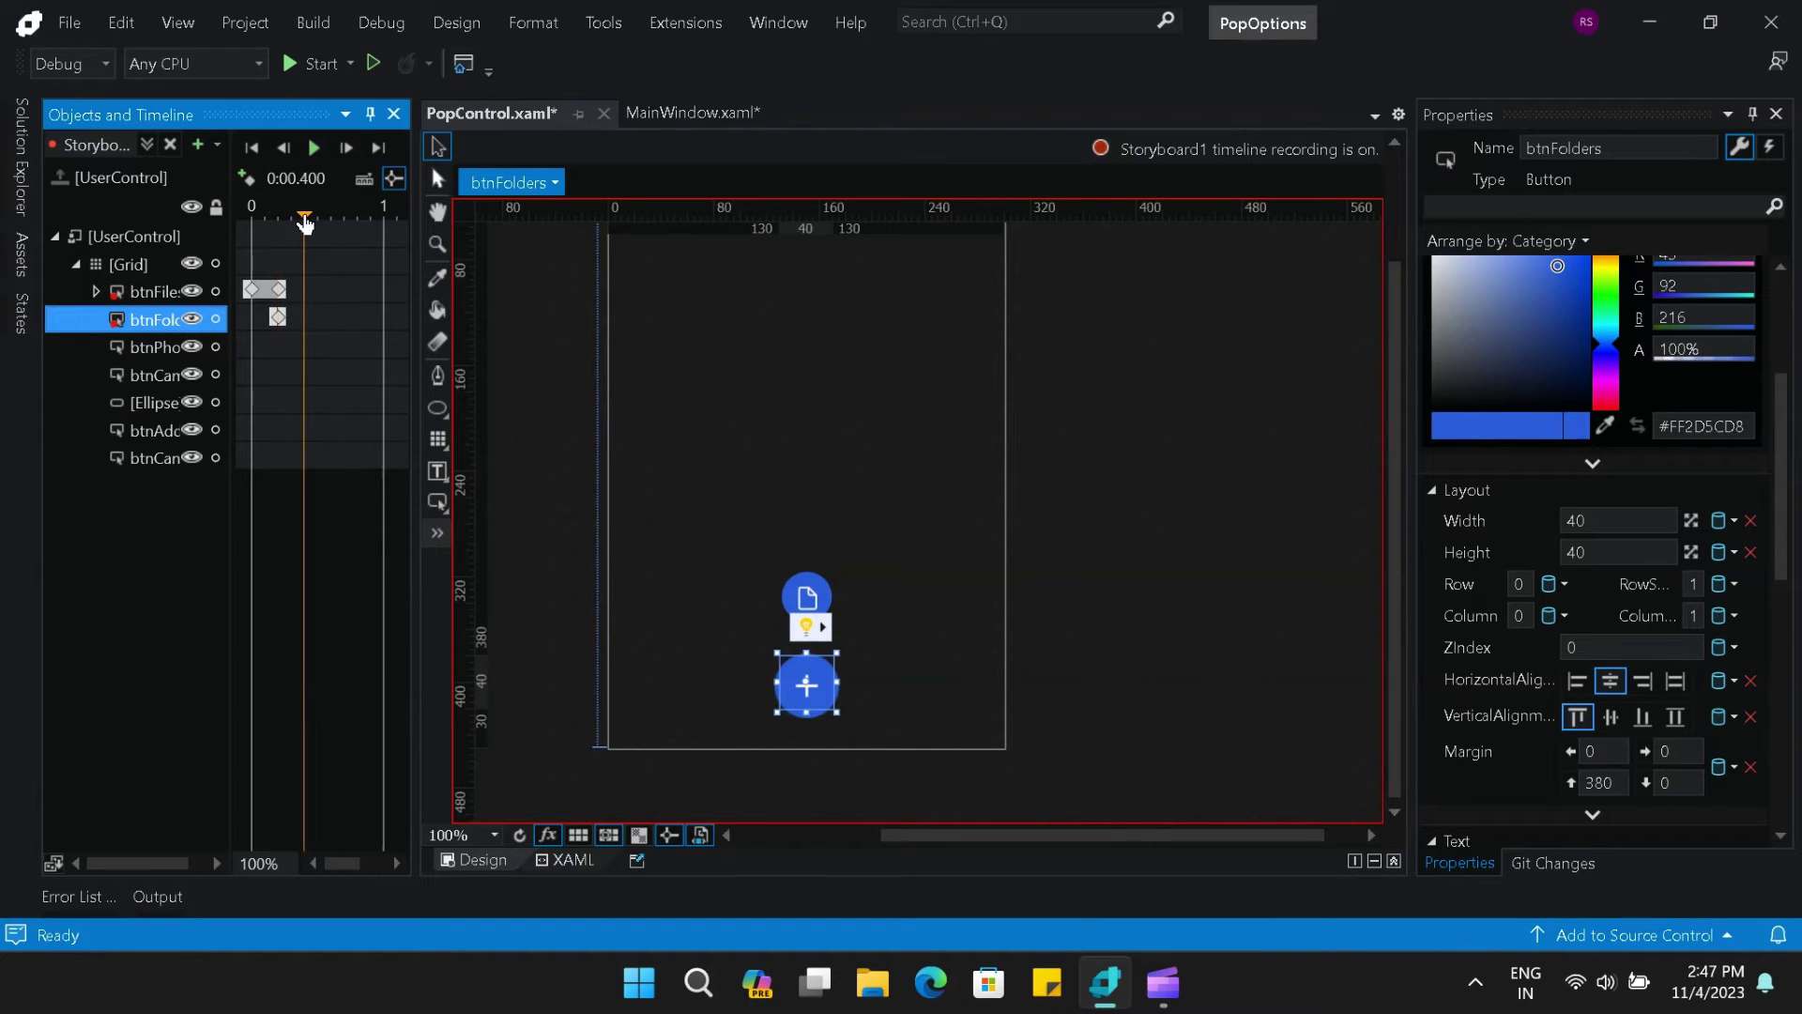
pyautogui.click(1628, 785)
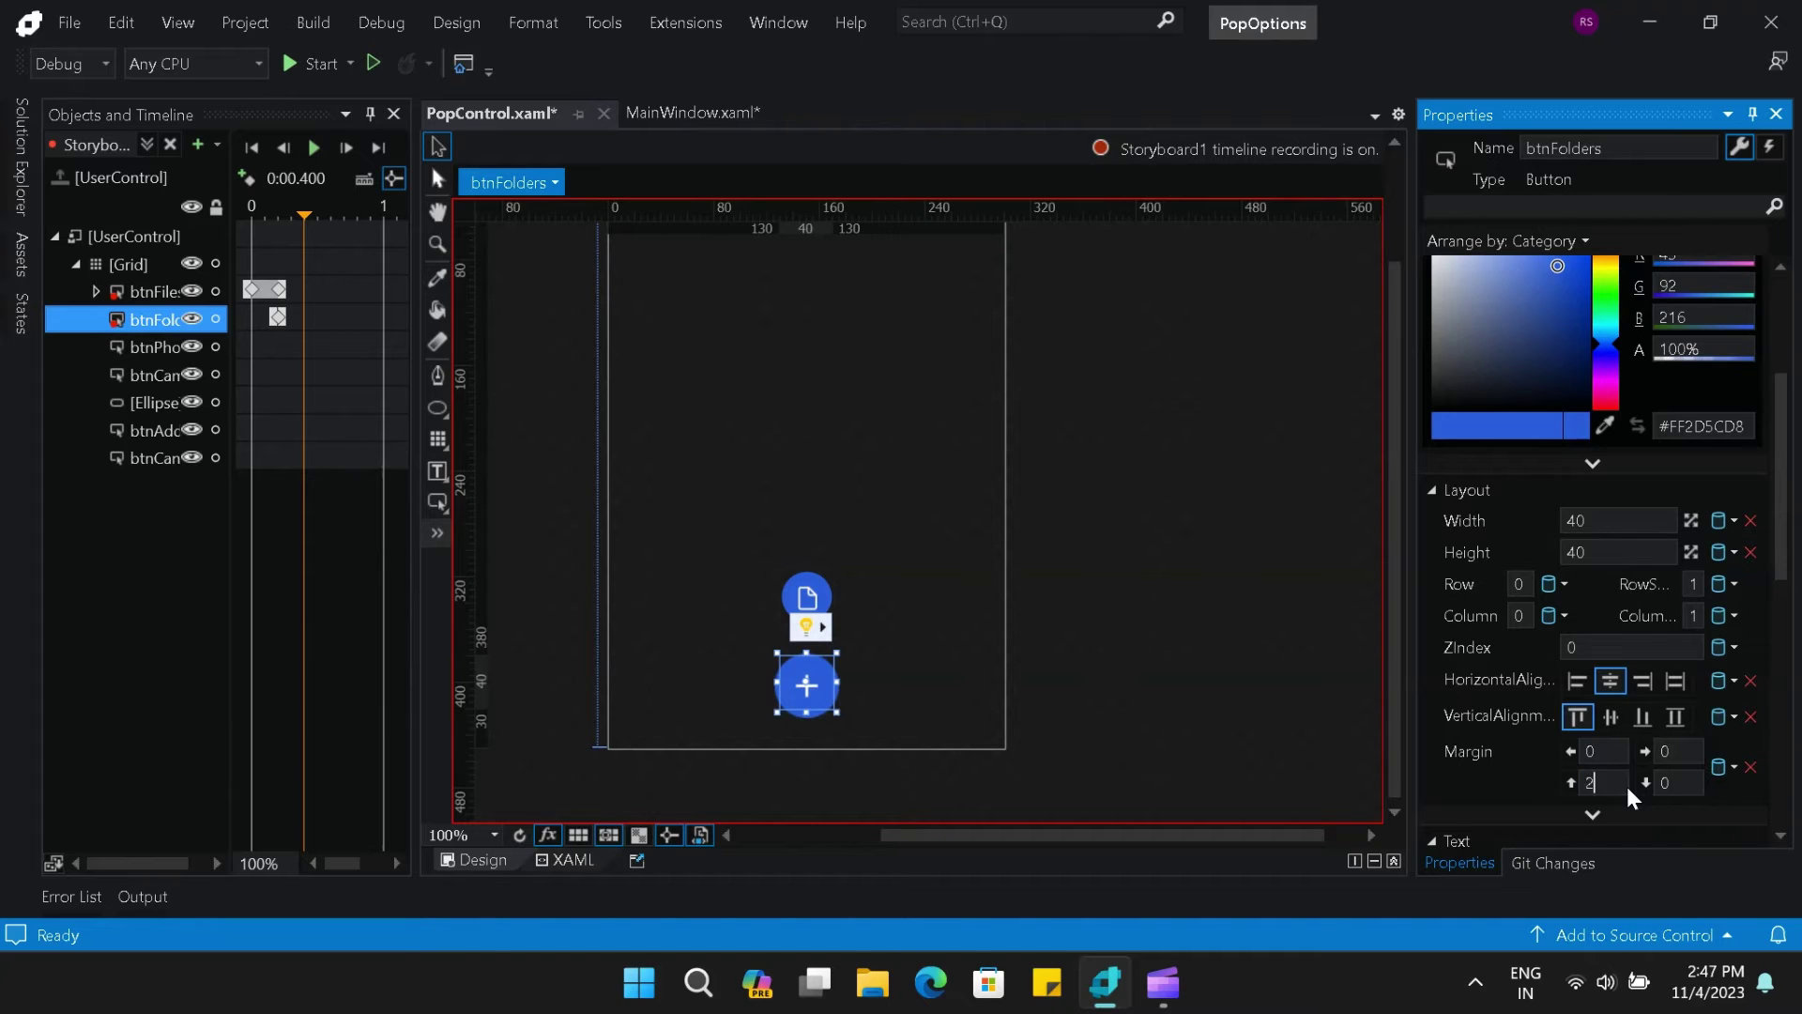
pyautogui.write('260')
pyautogui.press('Return')
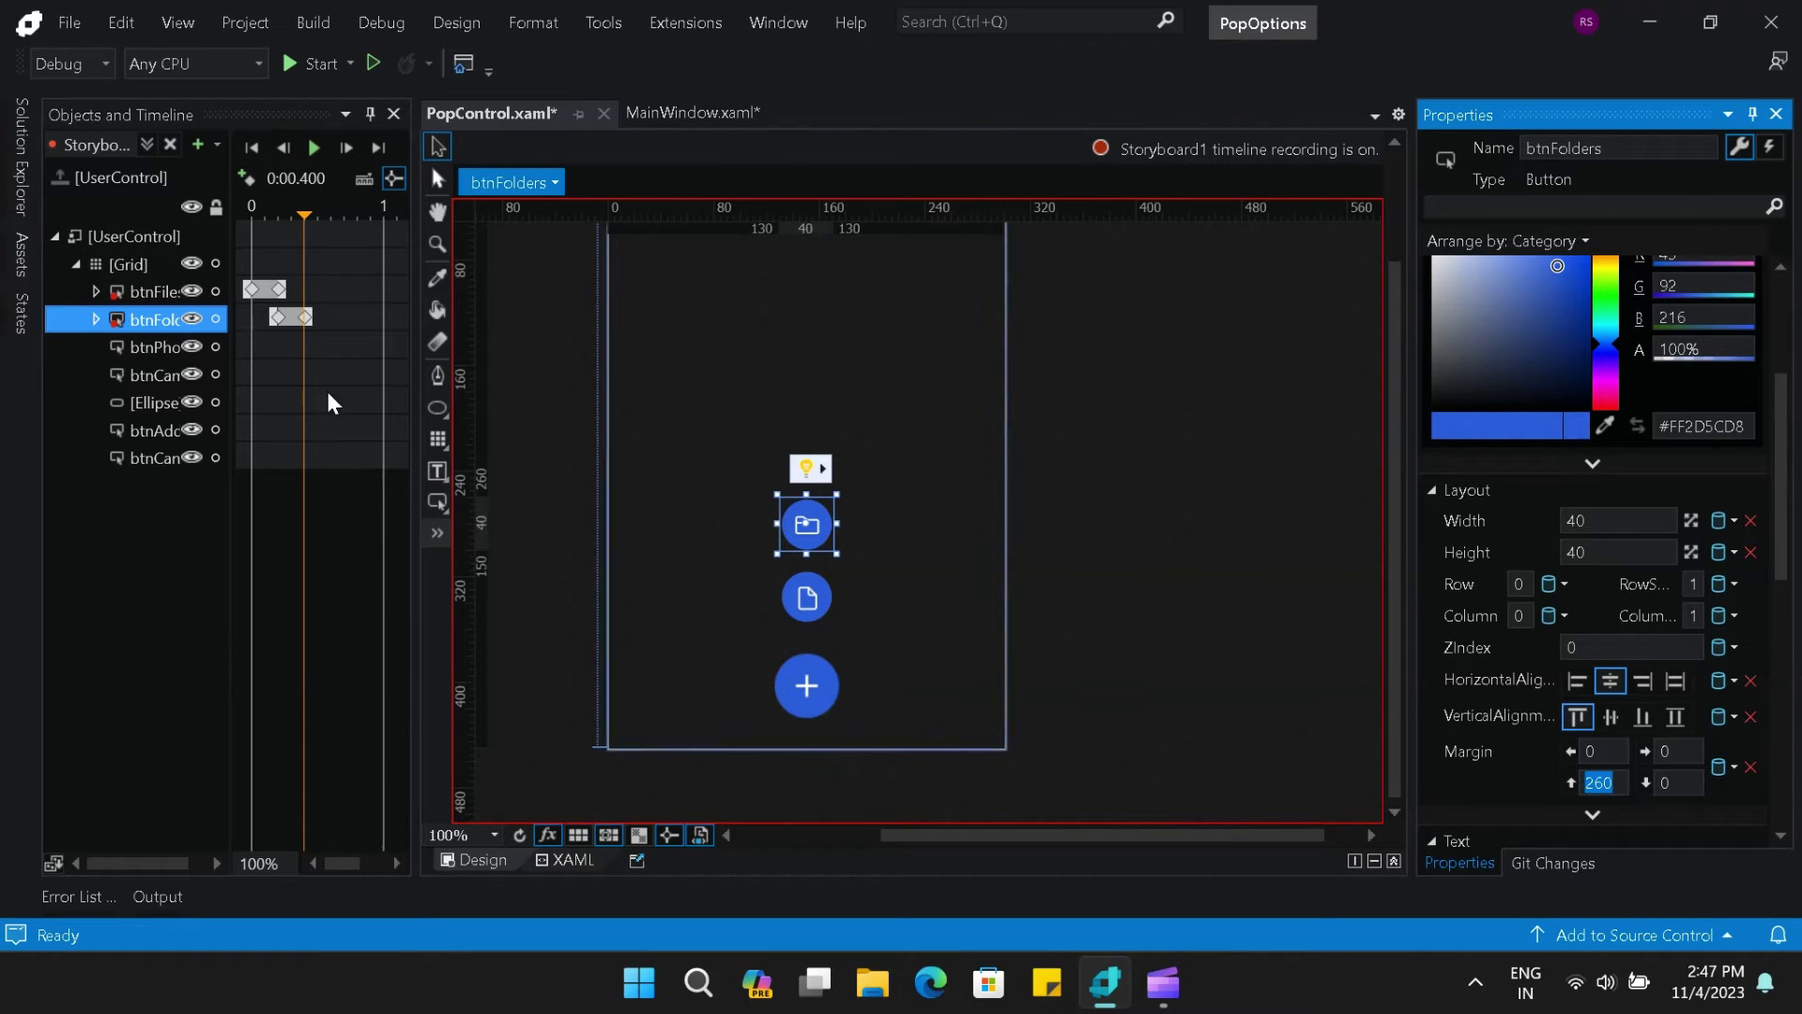
# - Animate btnPhotos with a keyframe at 0.400 seconds and a top margin of 205 at 0.600 seconds
pyautogui.click(174, 342)
pyautogui.click(241, 178)
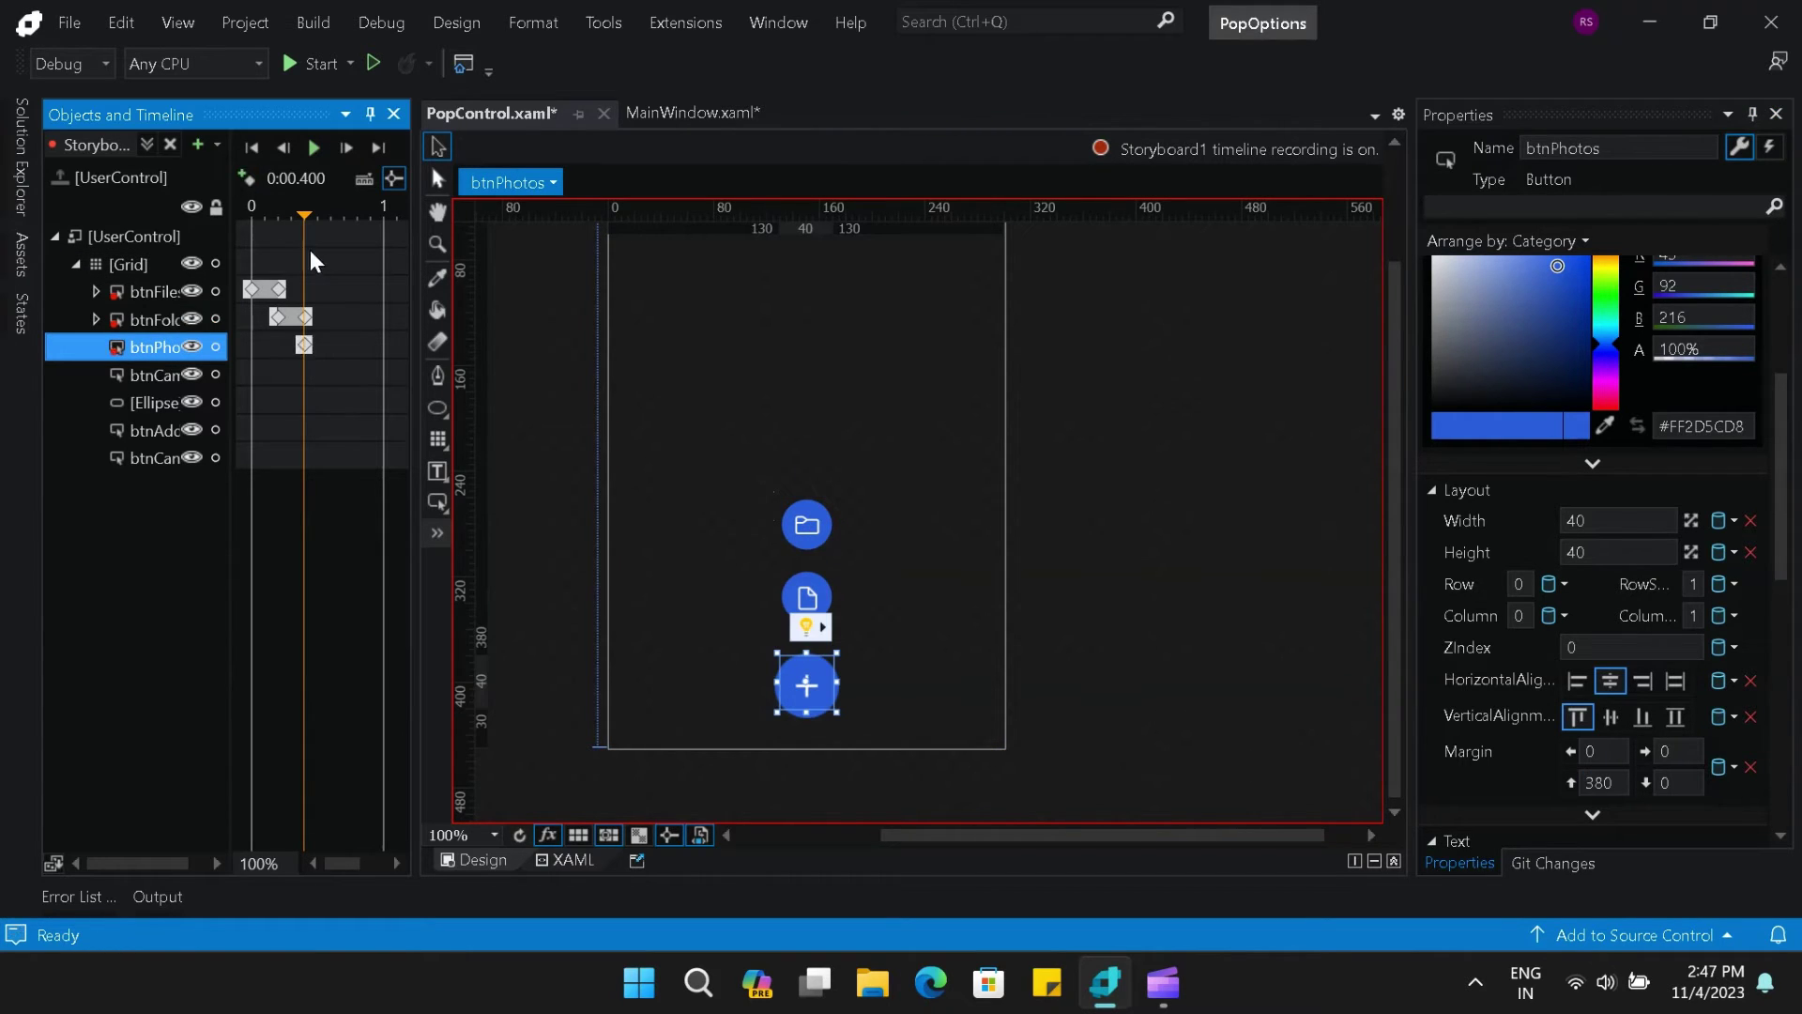
pyautogui.click(330, 214)
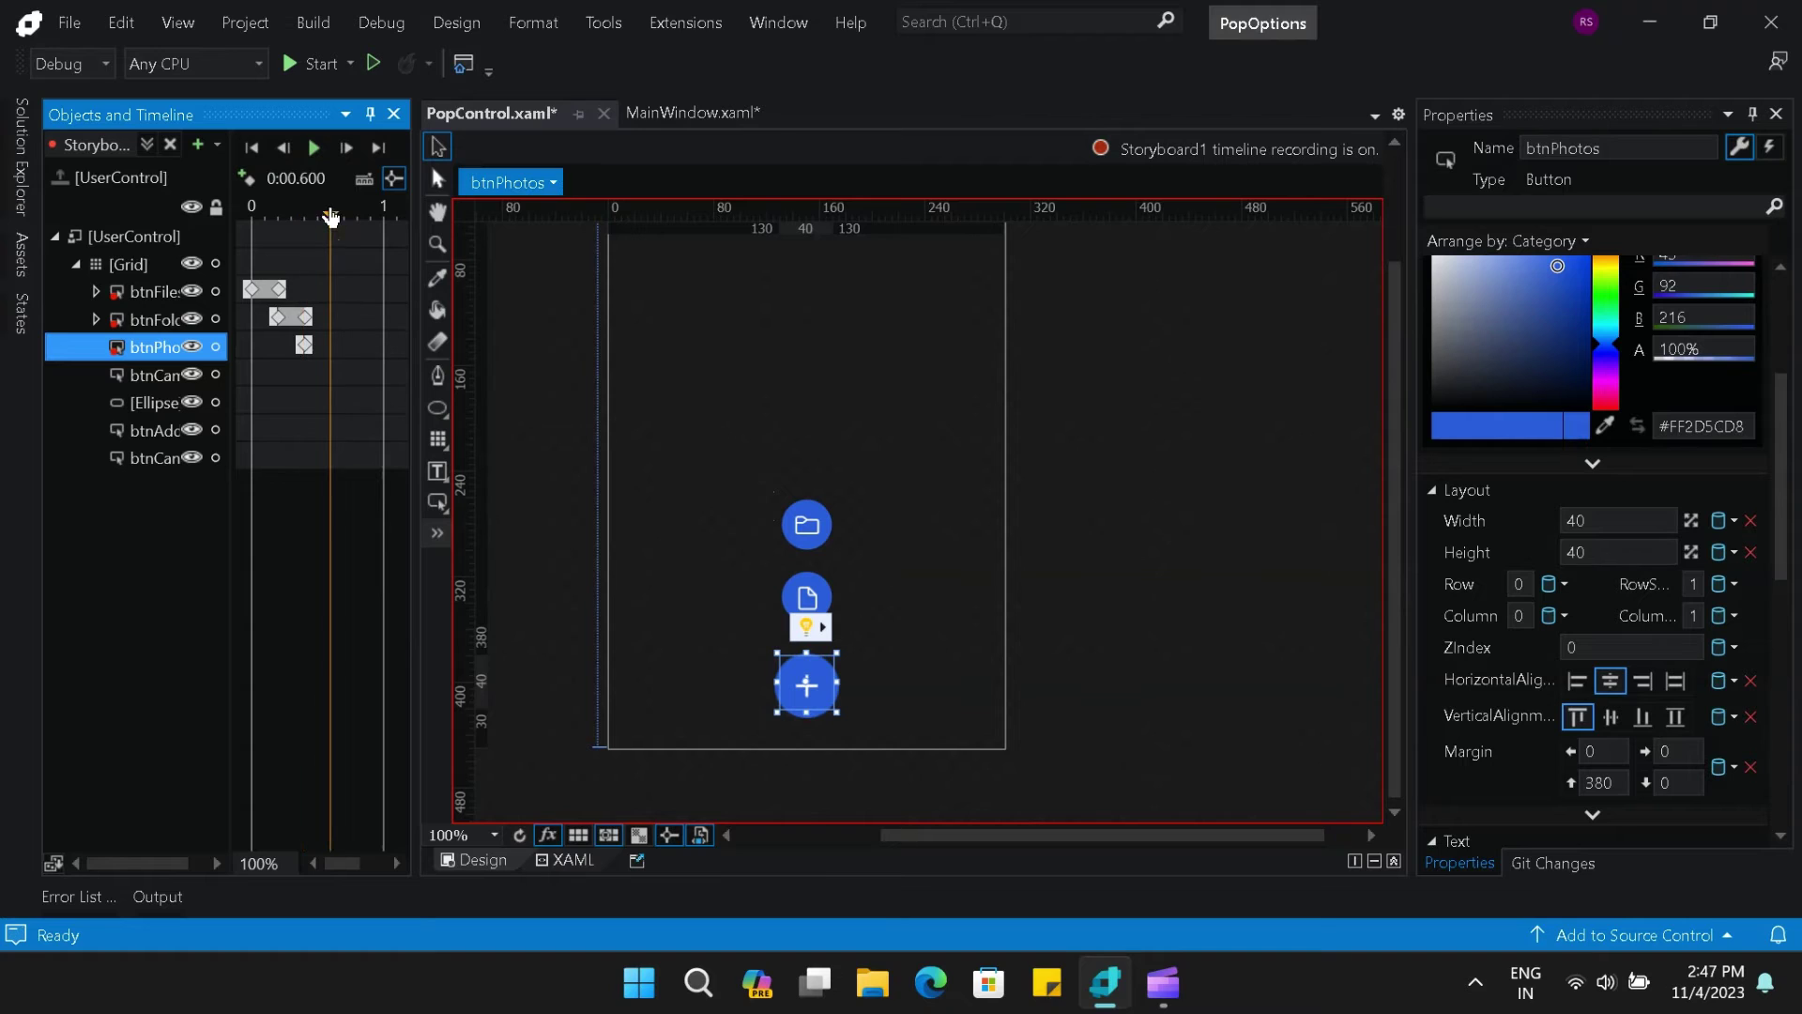
pyautogui.click(1624, 782)
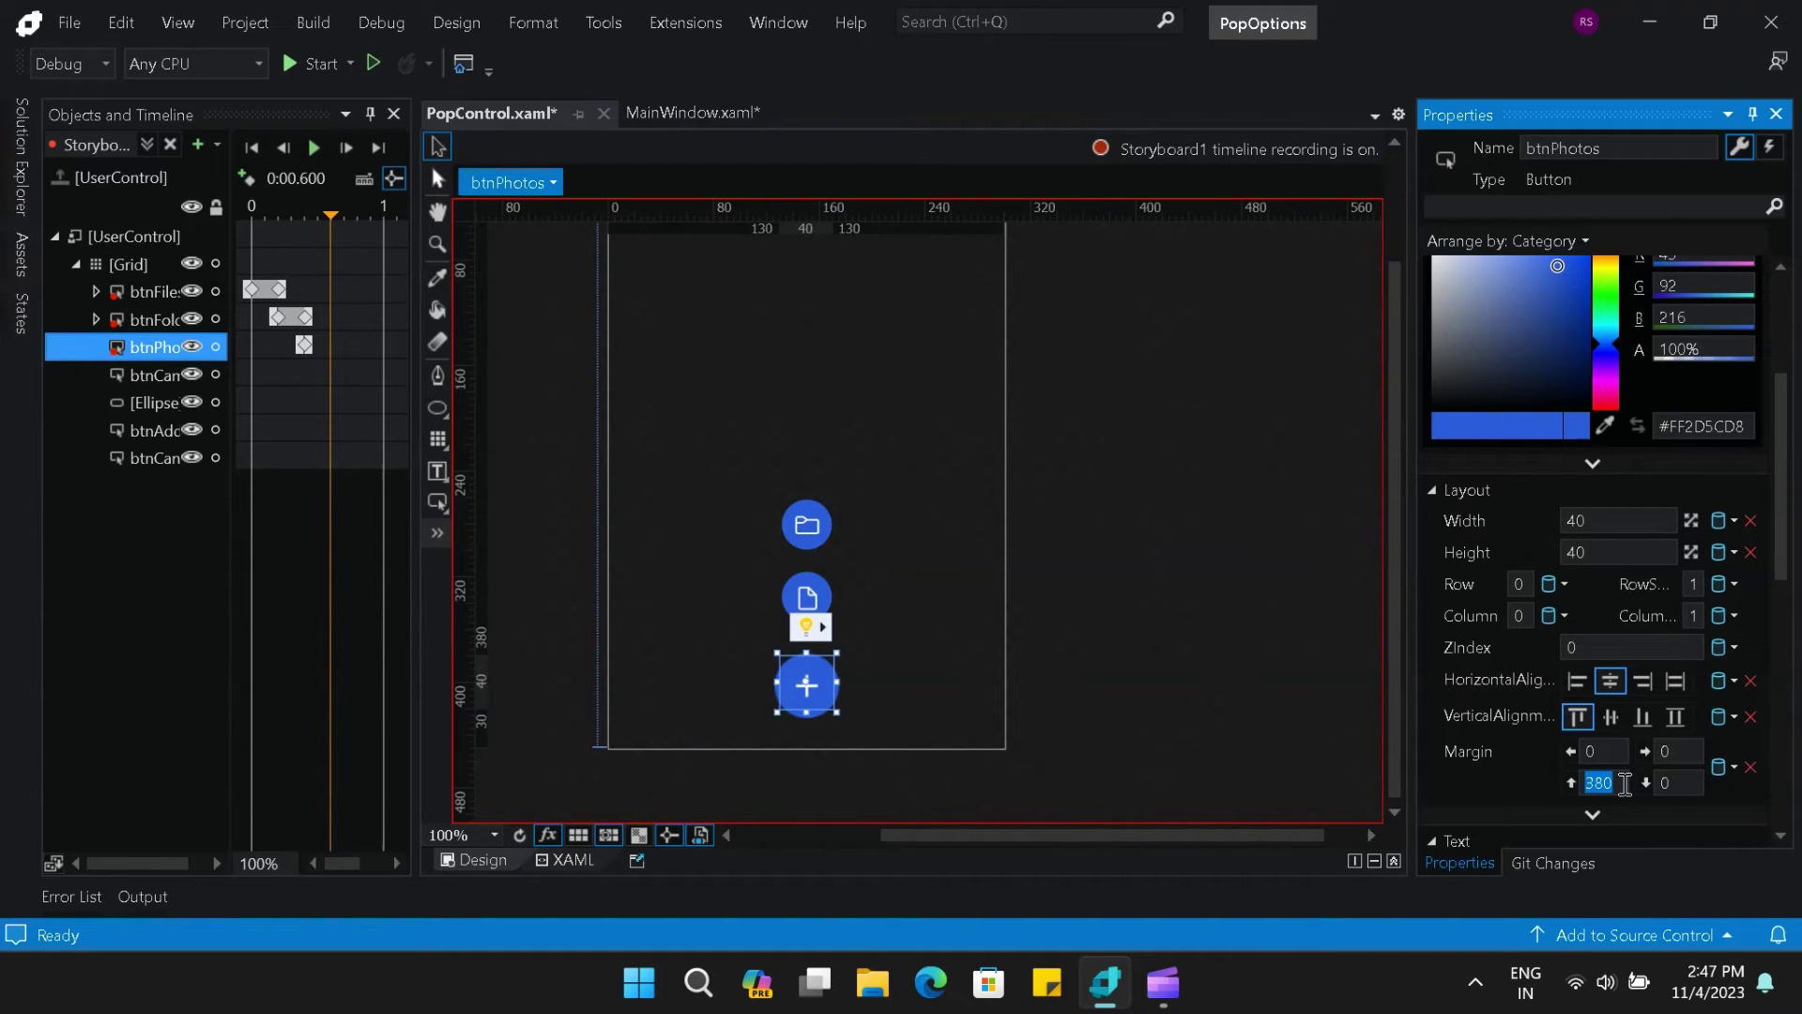
pyautogui.press('Return')
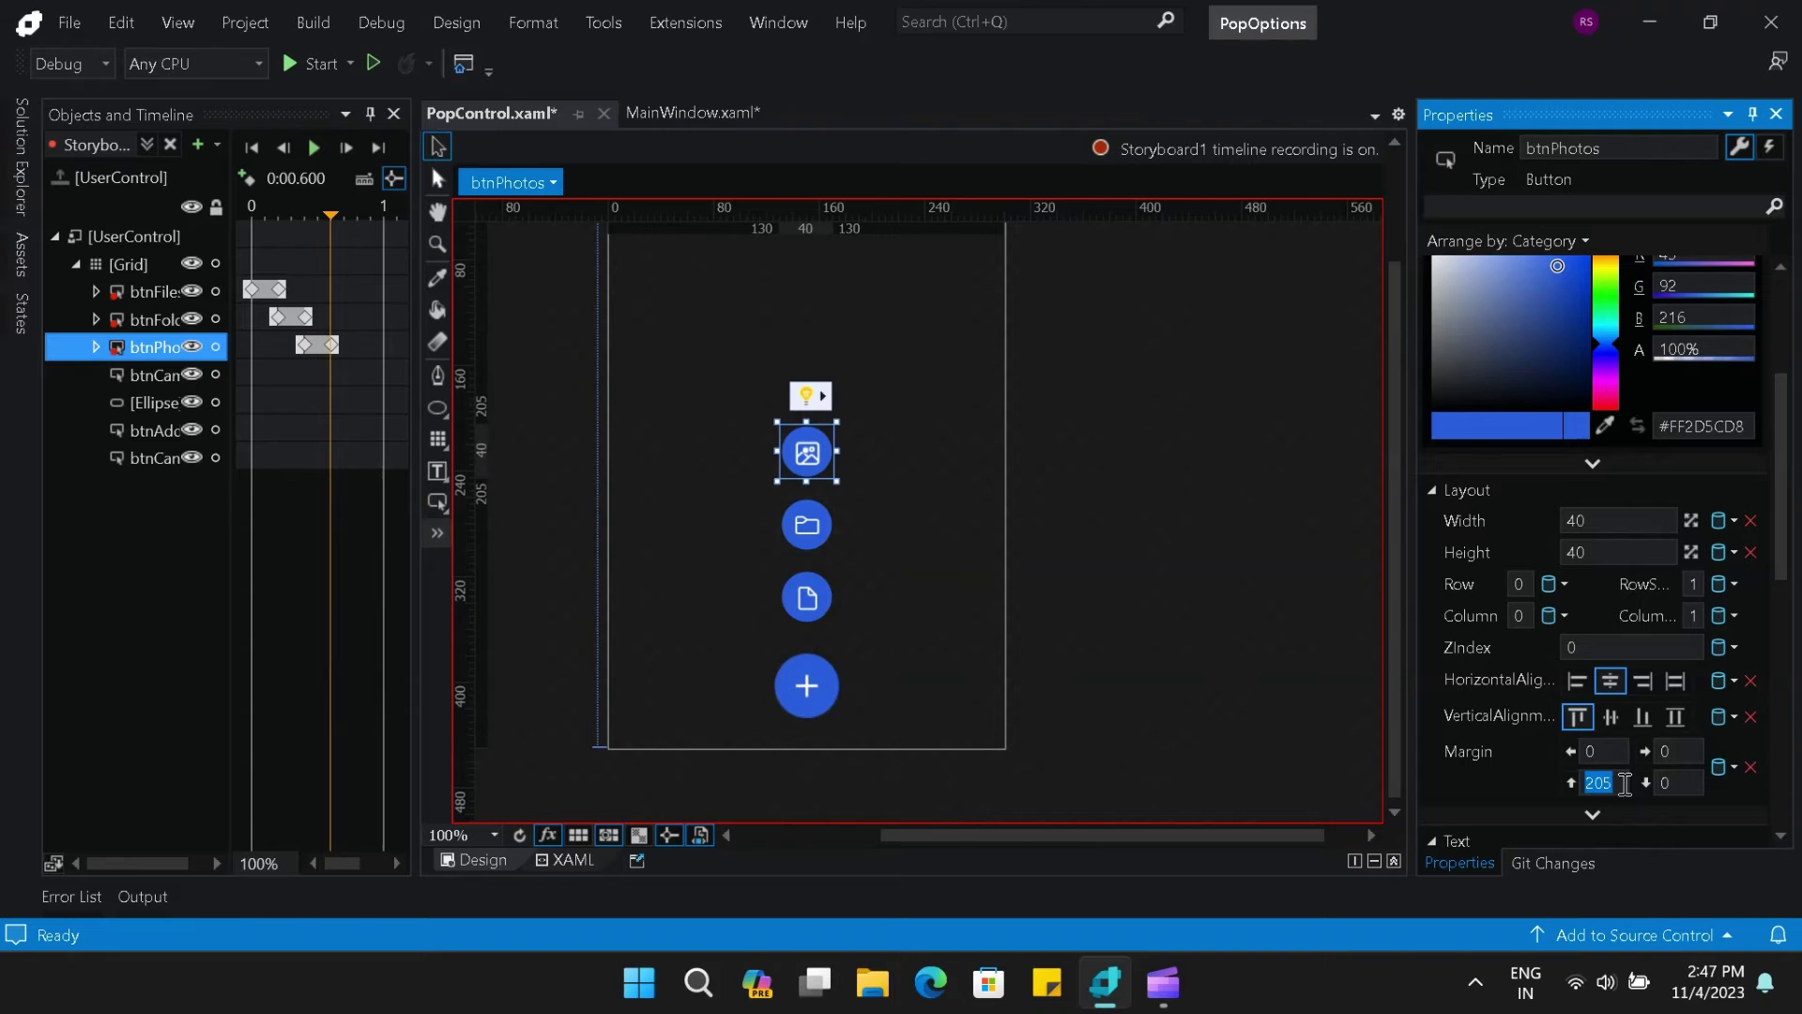
# - Animate btnCamera with a keyframe at 0.600 seconds and a top margin of 150 at 0.800 seconds
pyautogui.click(146, 372)
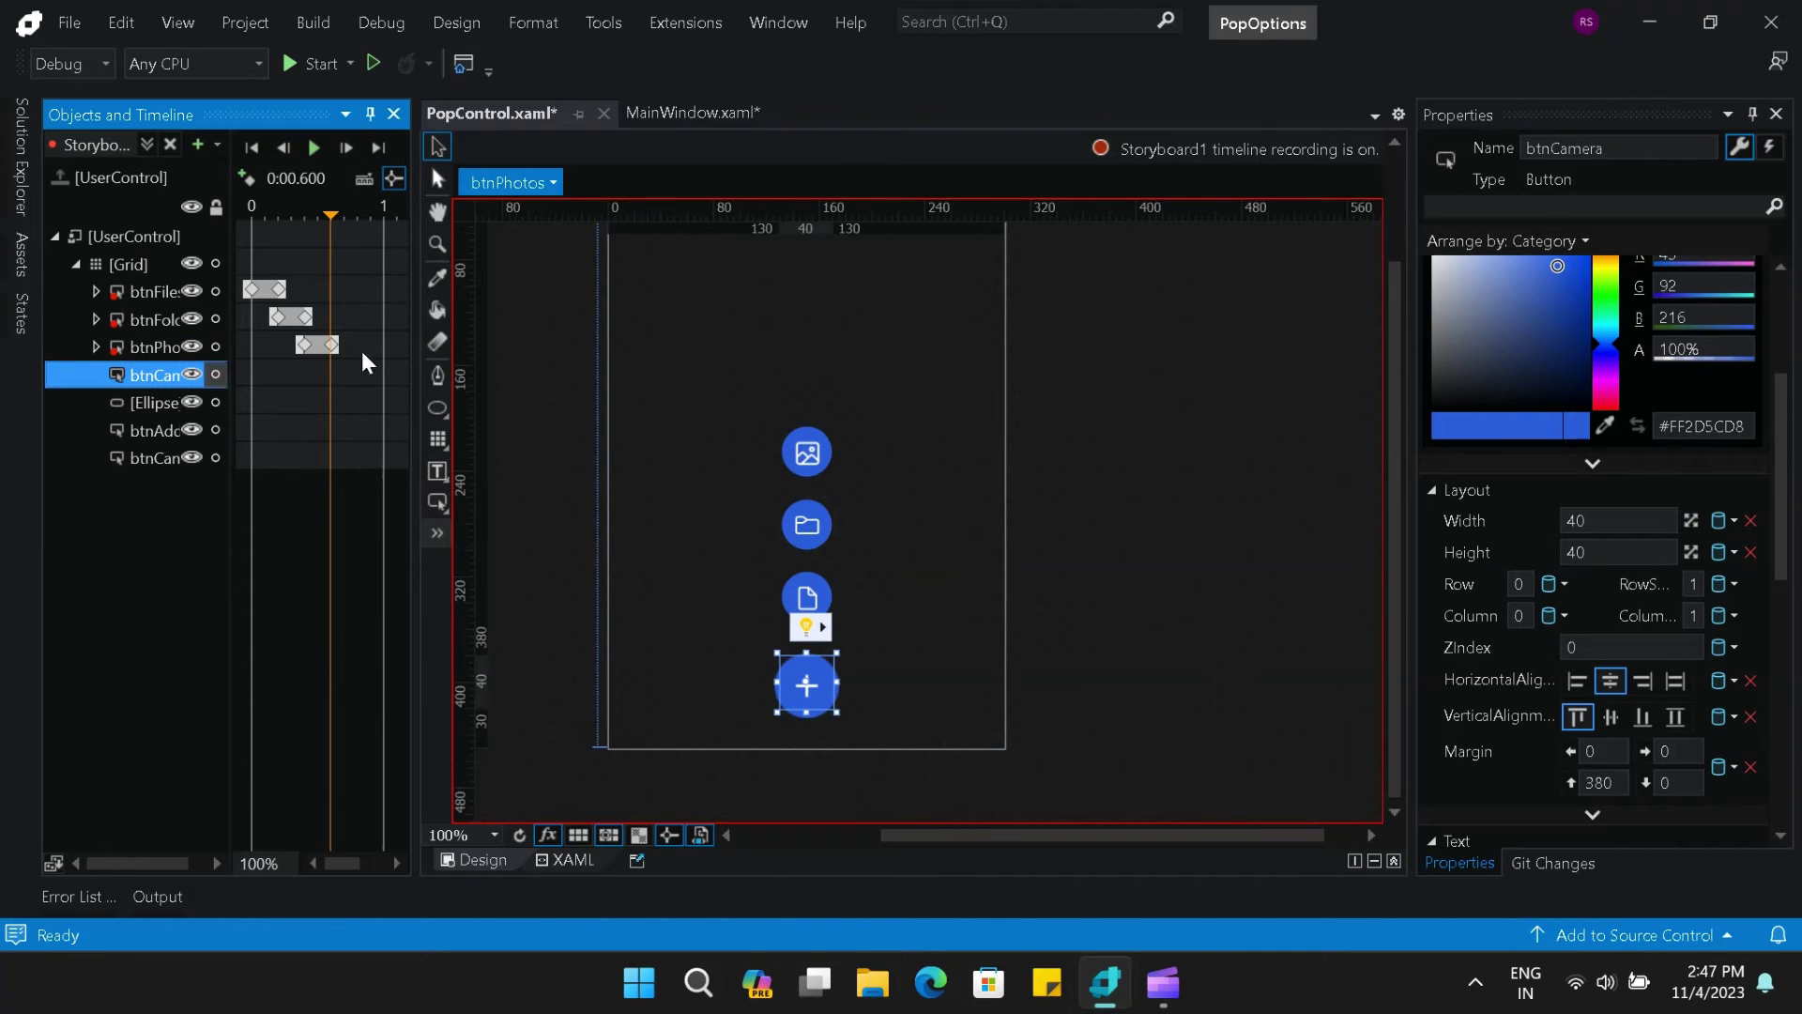
pyautogui.click(247, 177)
pyautogui.click(356, 210)
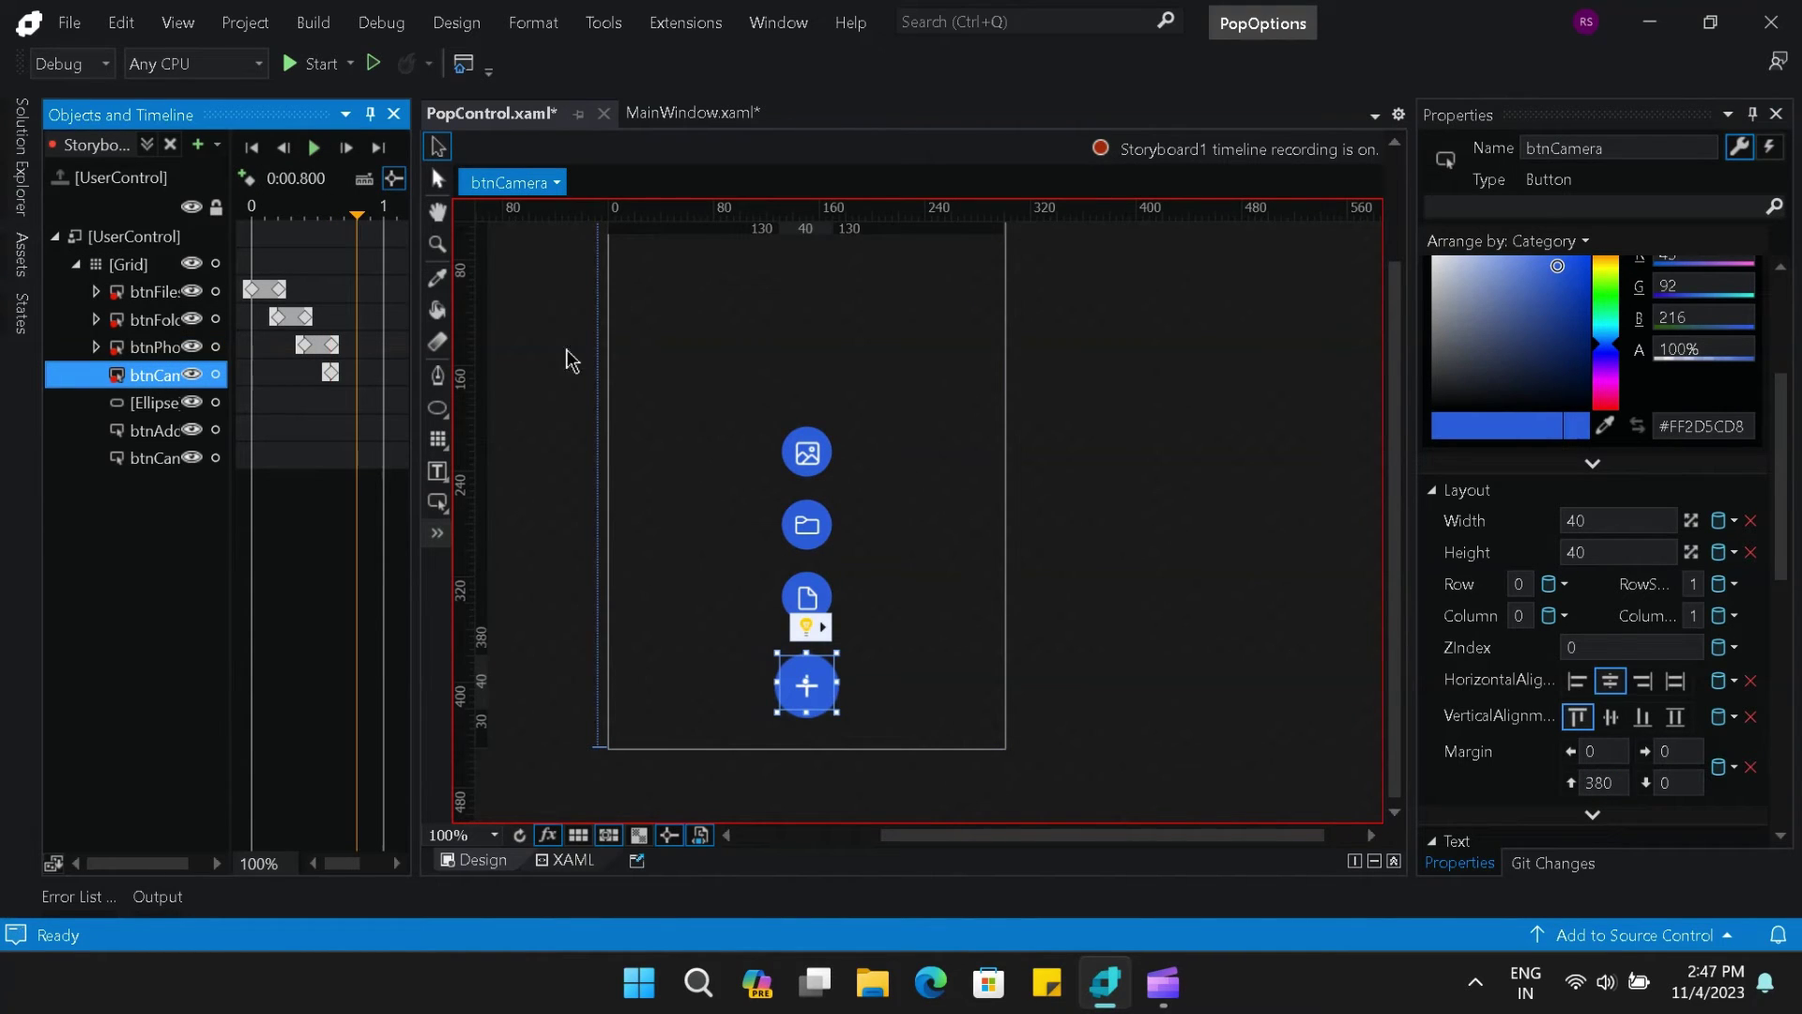
pyautogui.click(1622, 785)
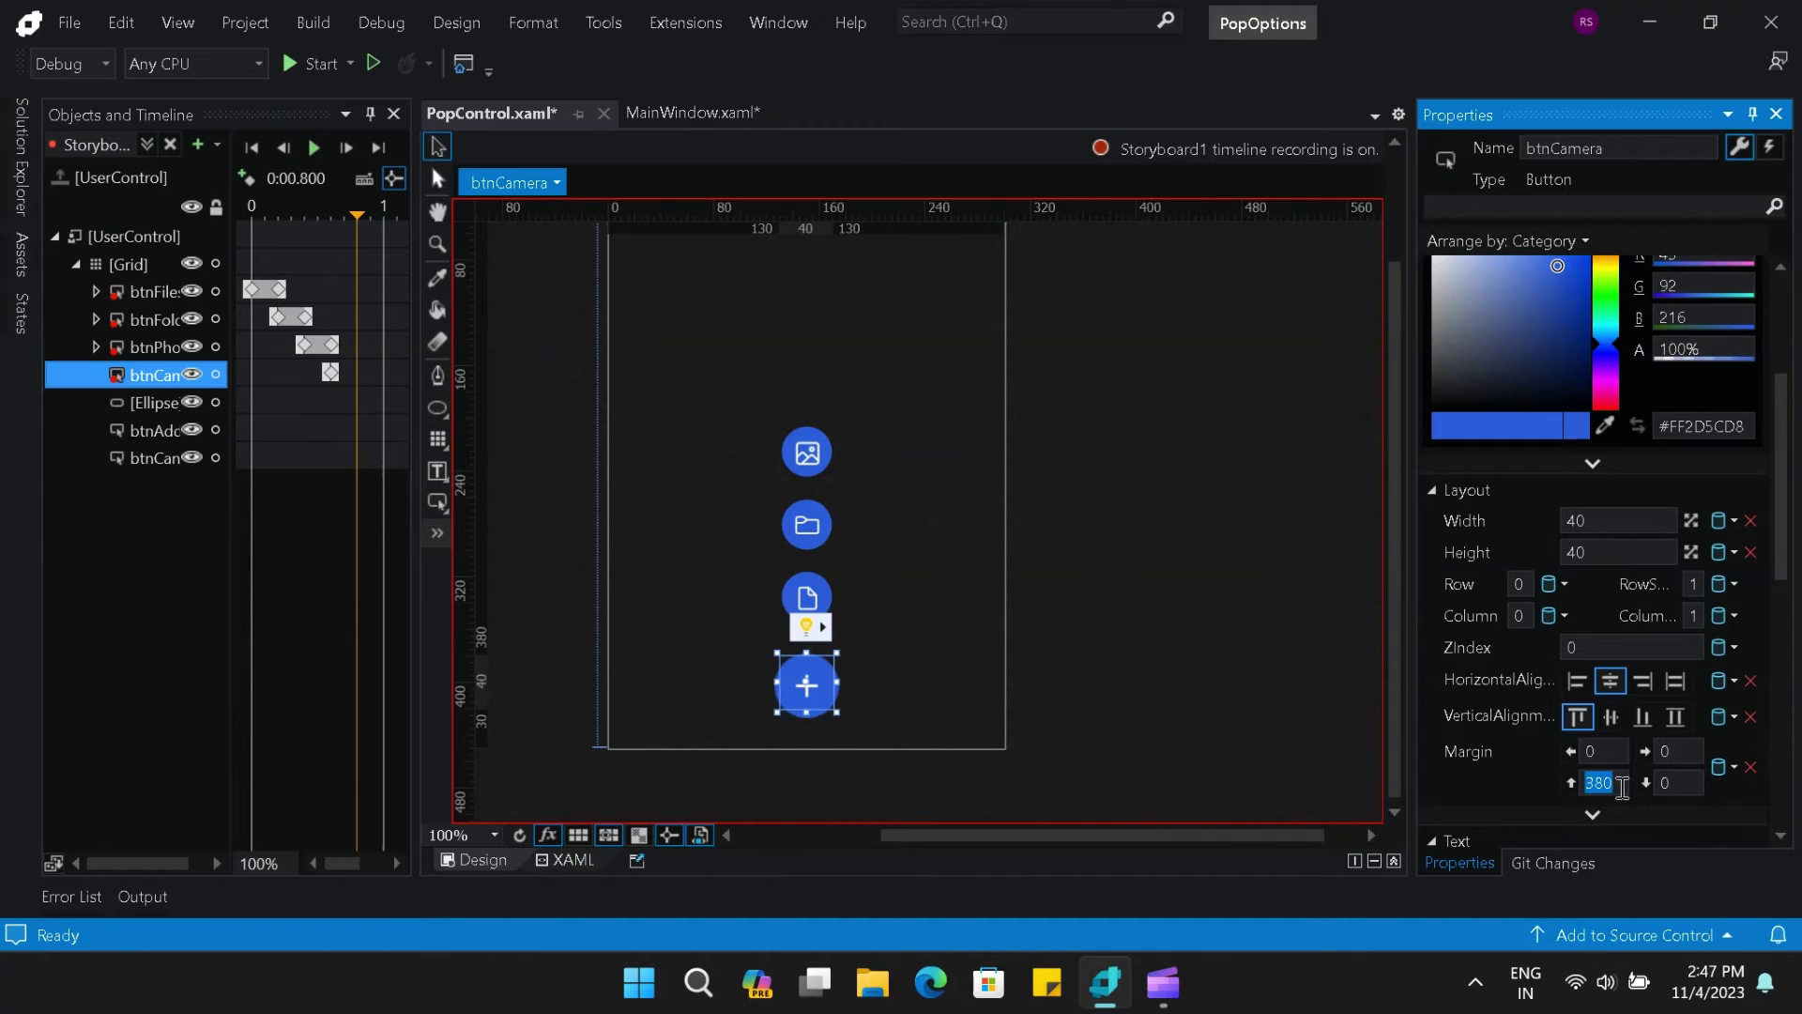
pyautogui.write('315')
pyautogui.press('Return')
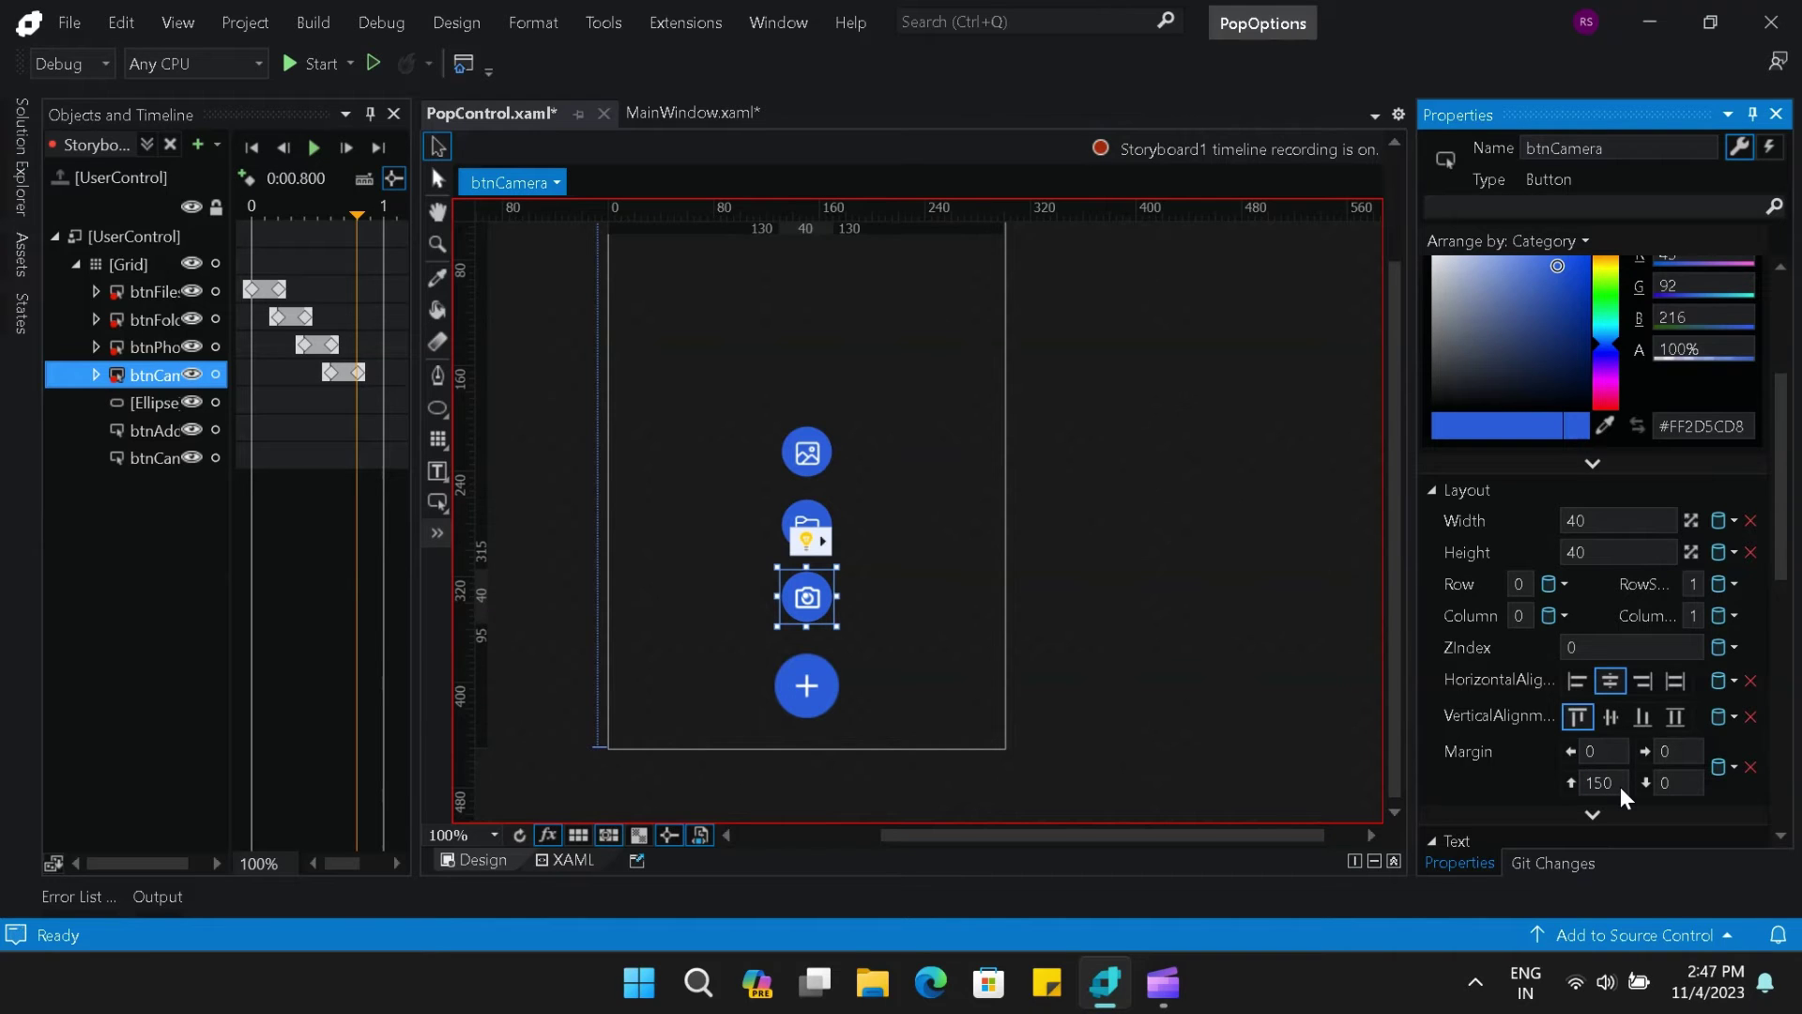
pyautogui.write('150')
pyautogui.press('Return')
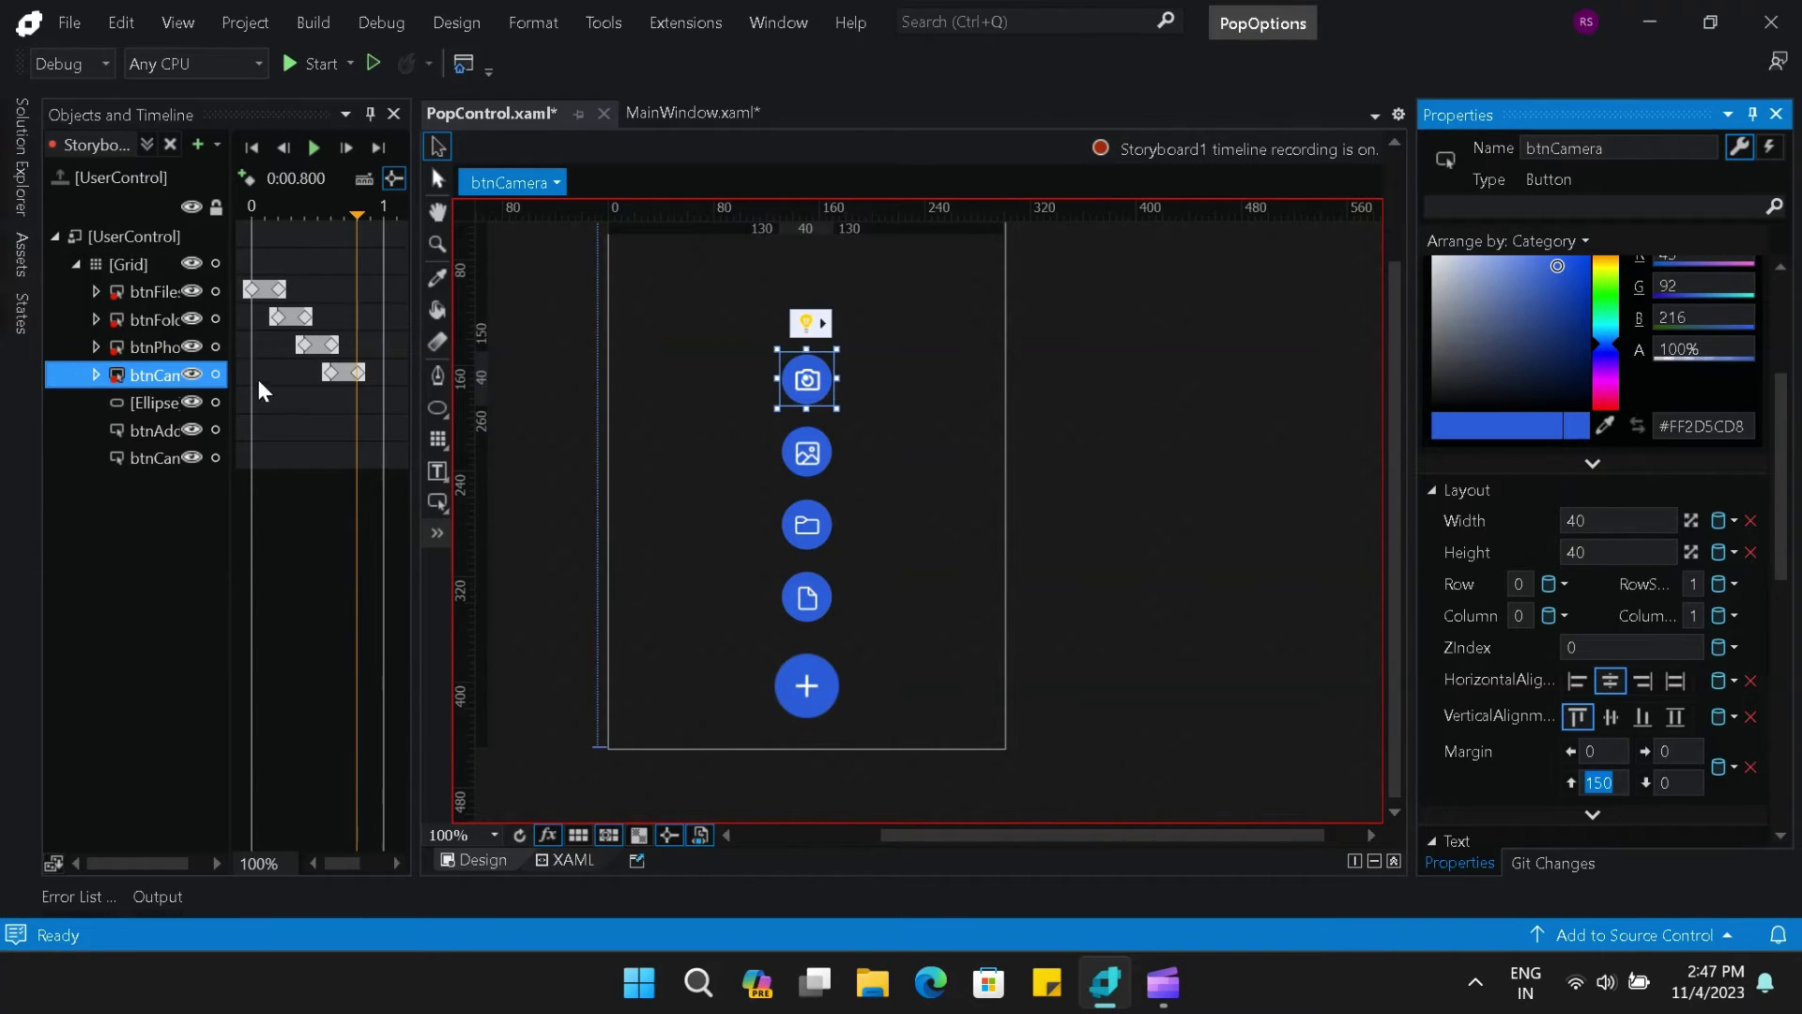
# - Set btnFiles to a white background and a width of 80 at 0.400 seconds on the timeline
pyautogui.click(306, 212)
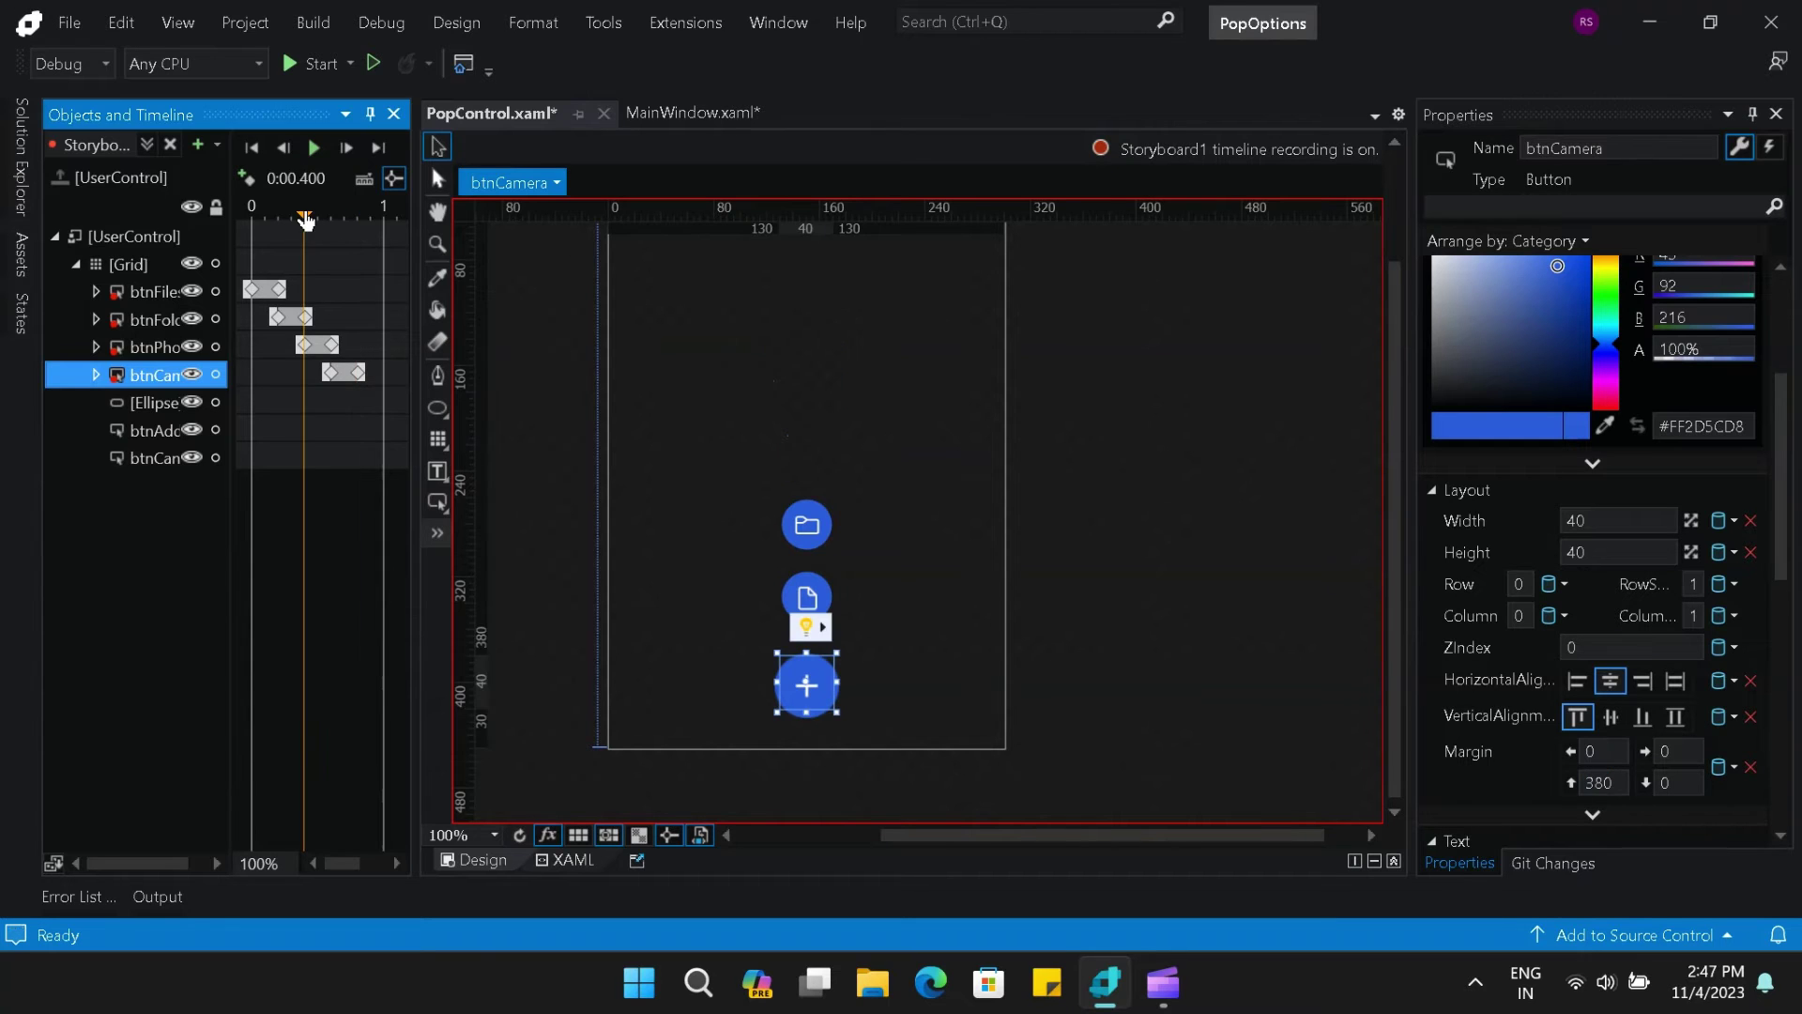
pyautogui.click(136, 292)
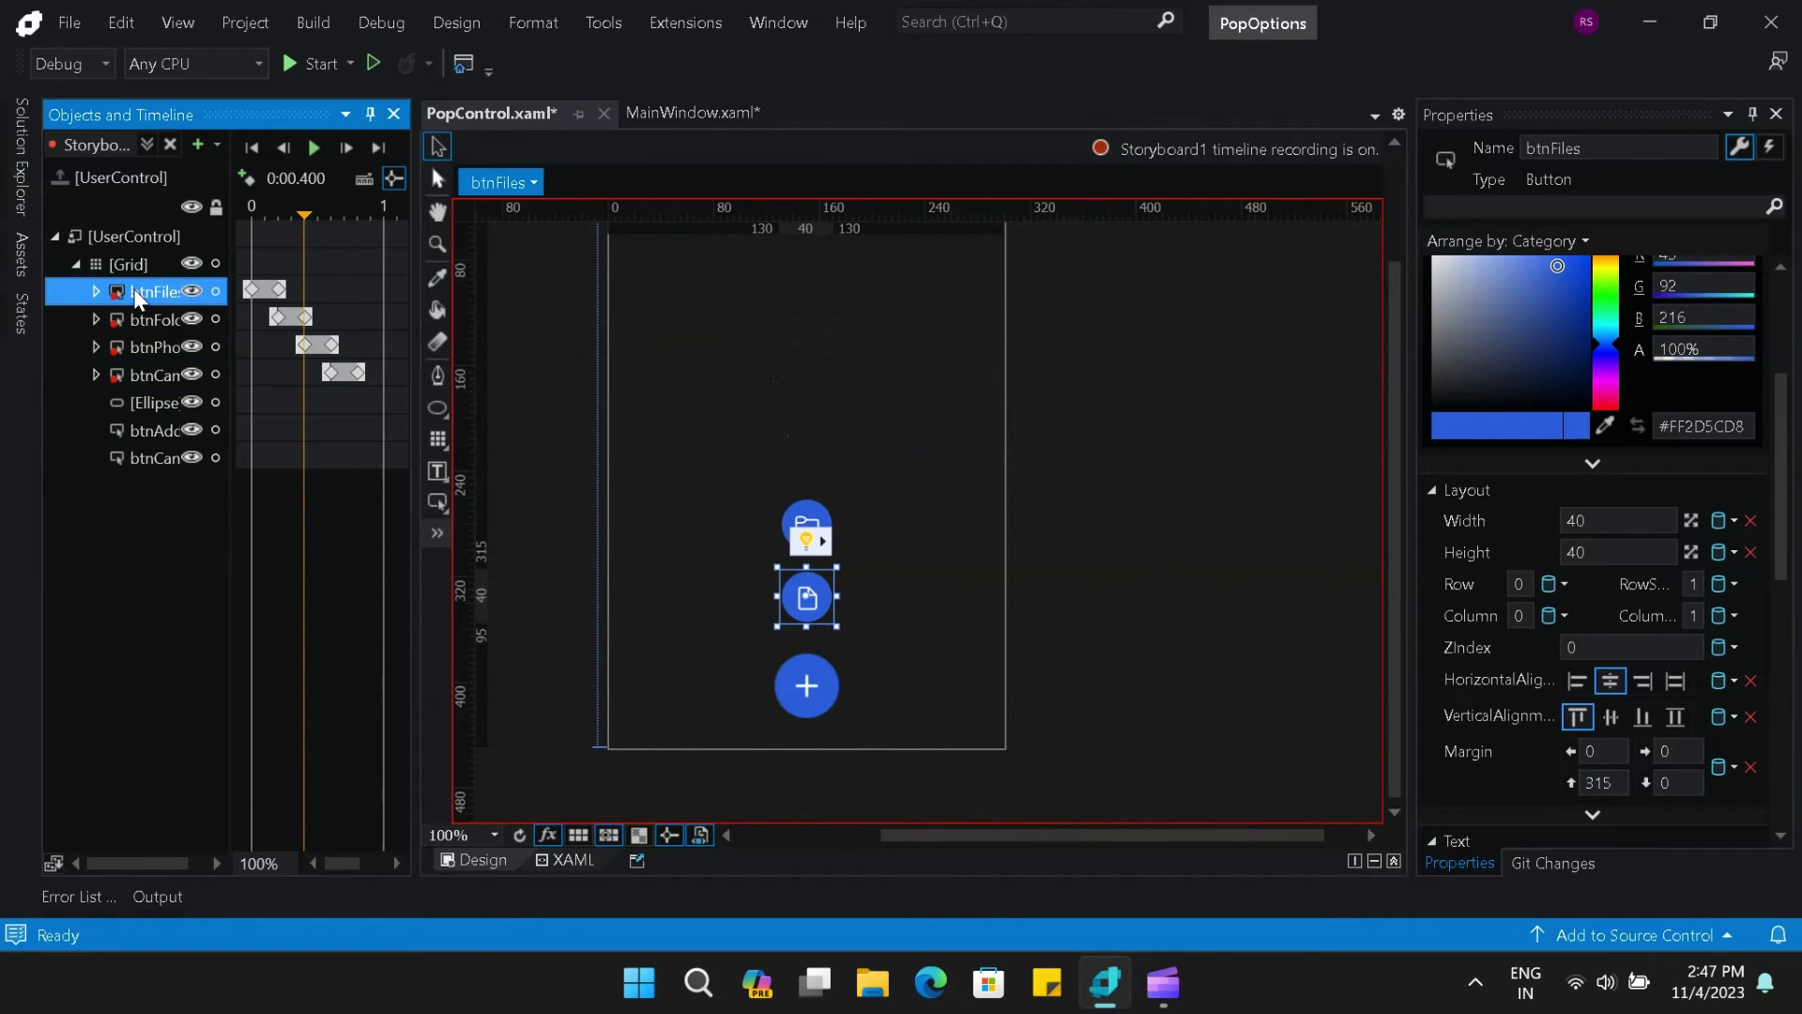
pyautogui.moveTo(1782, 544); pyautogui.dragTo(1789, 404)
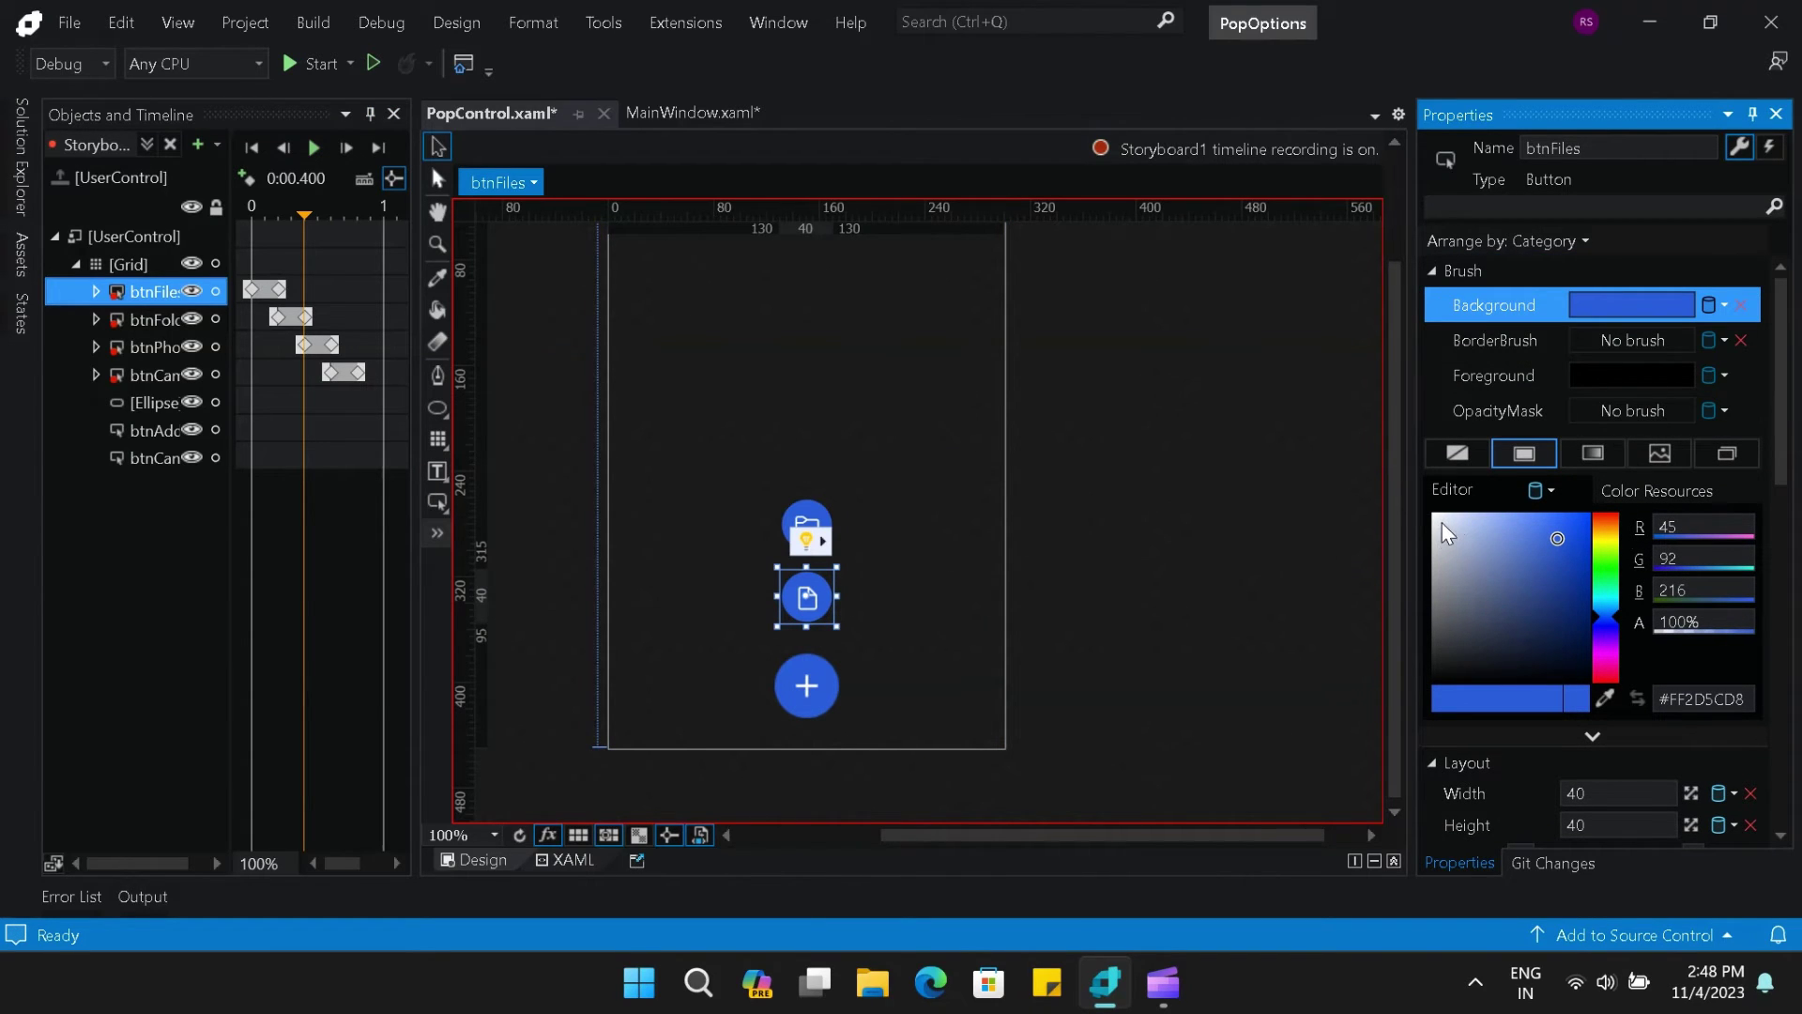
pyautogui.moveTo(1442, 522); pyautogui.dragTo(1389, 488)
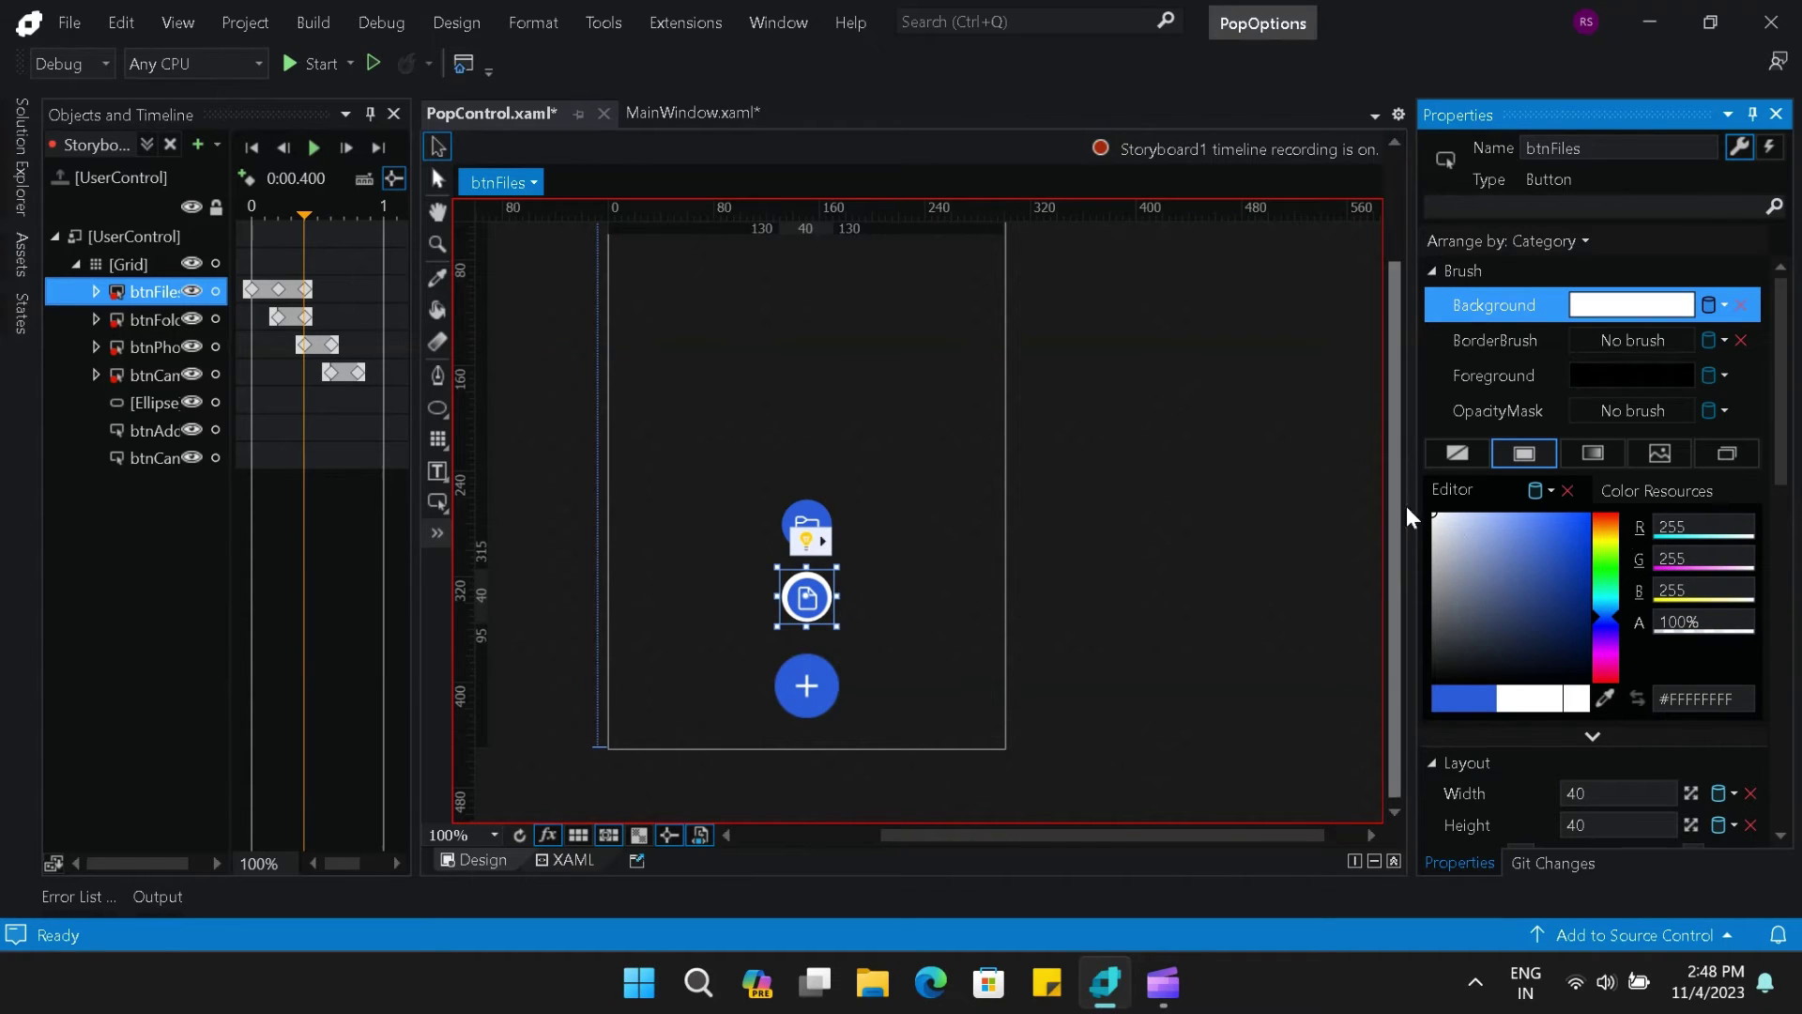
pyautogui.scroll(-5, 1780, 574)
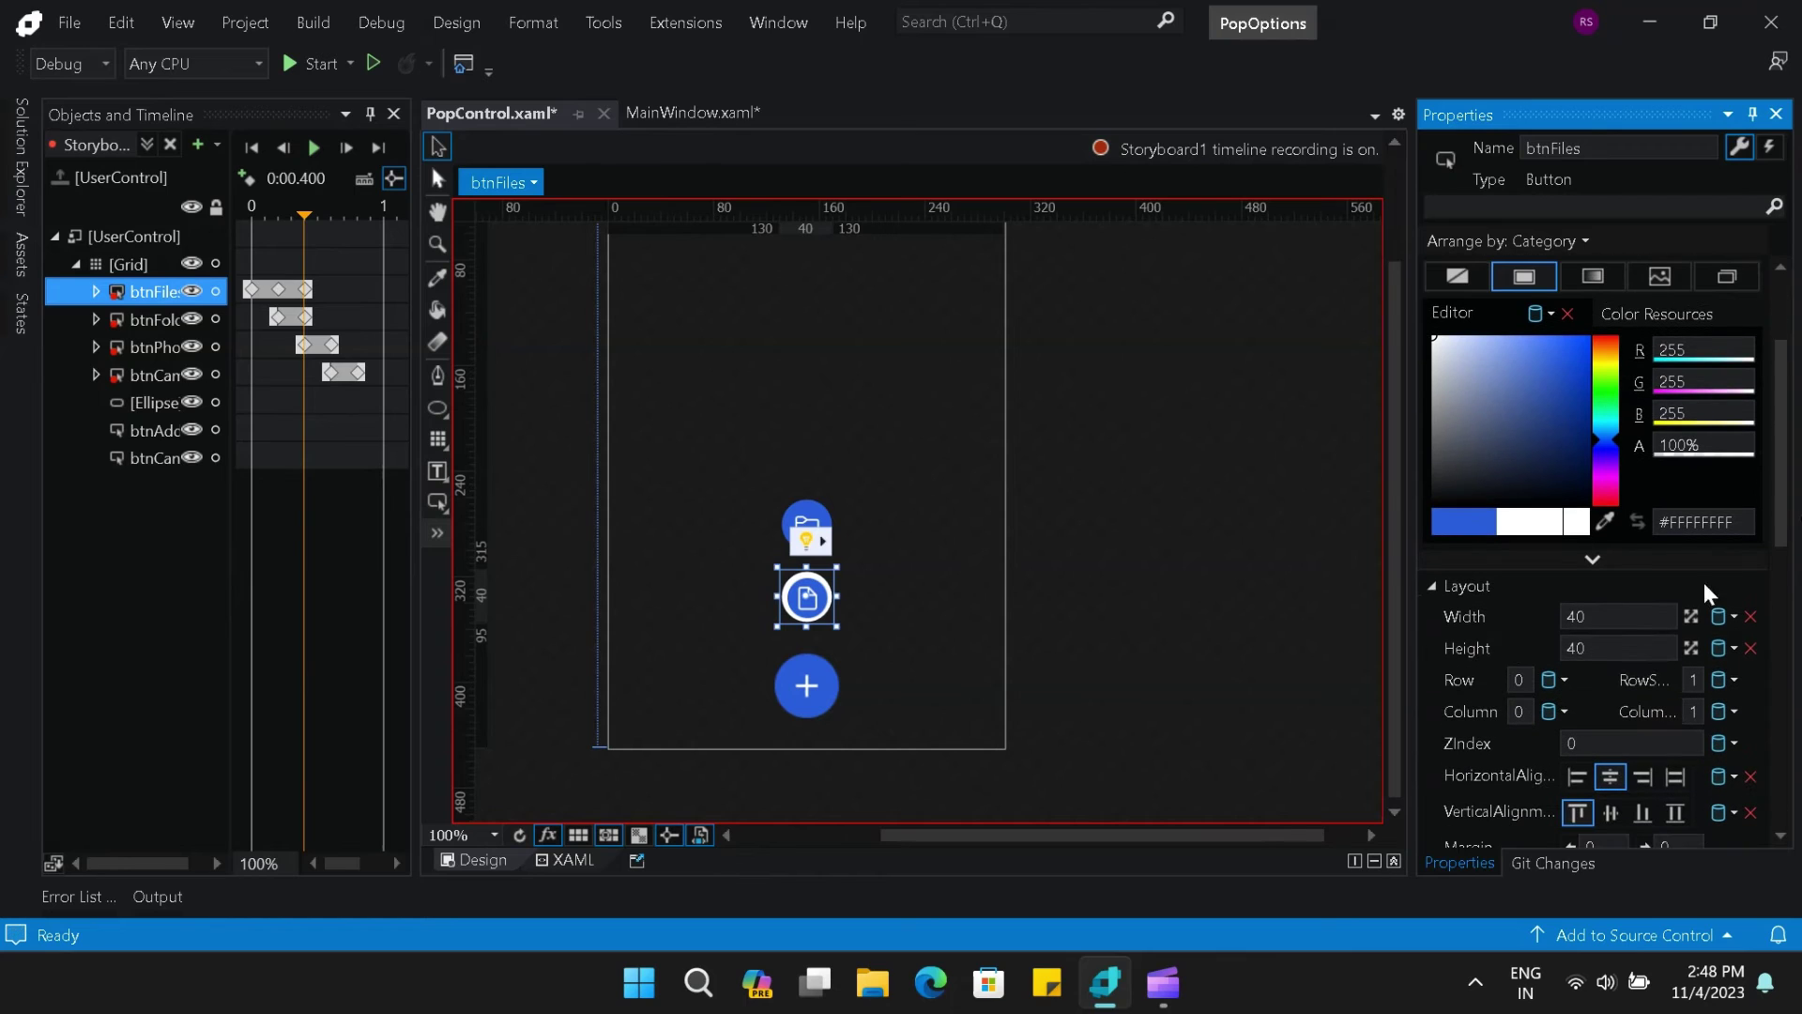
pyautogui.click(1621, 616)
pyautogui.write('80')
pyautogui.click(1633, 648)
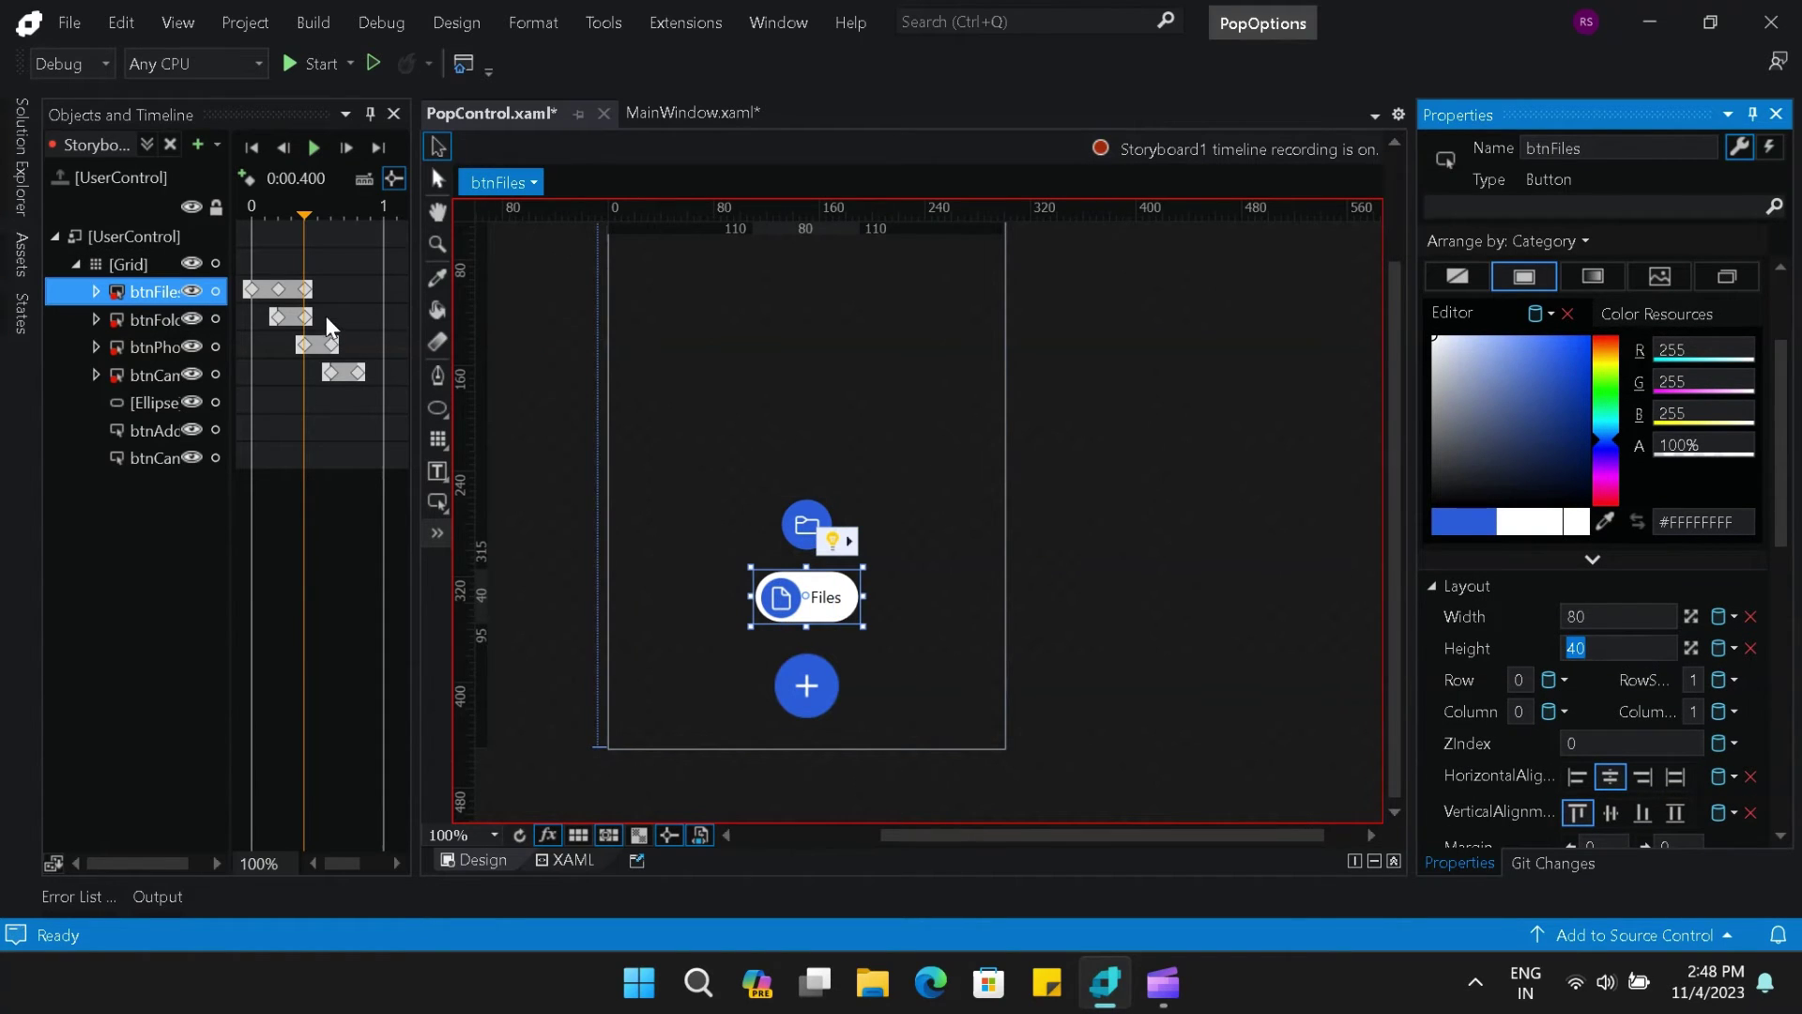
# - Set btnFolders to a width of 100 and a white background at 0.600 seconds on the timeline
pyautogui.click(325, 316)
pyautogui.click(160, 323)
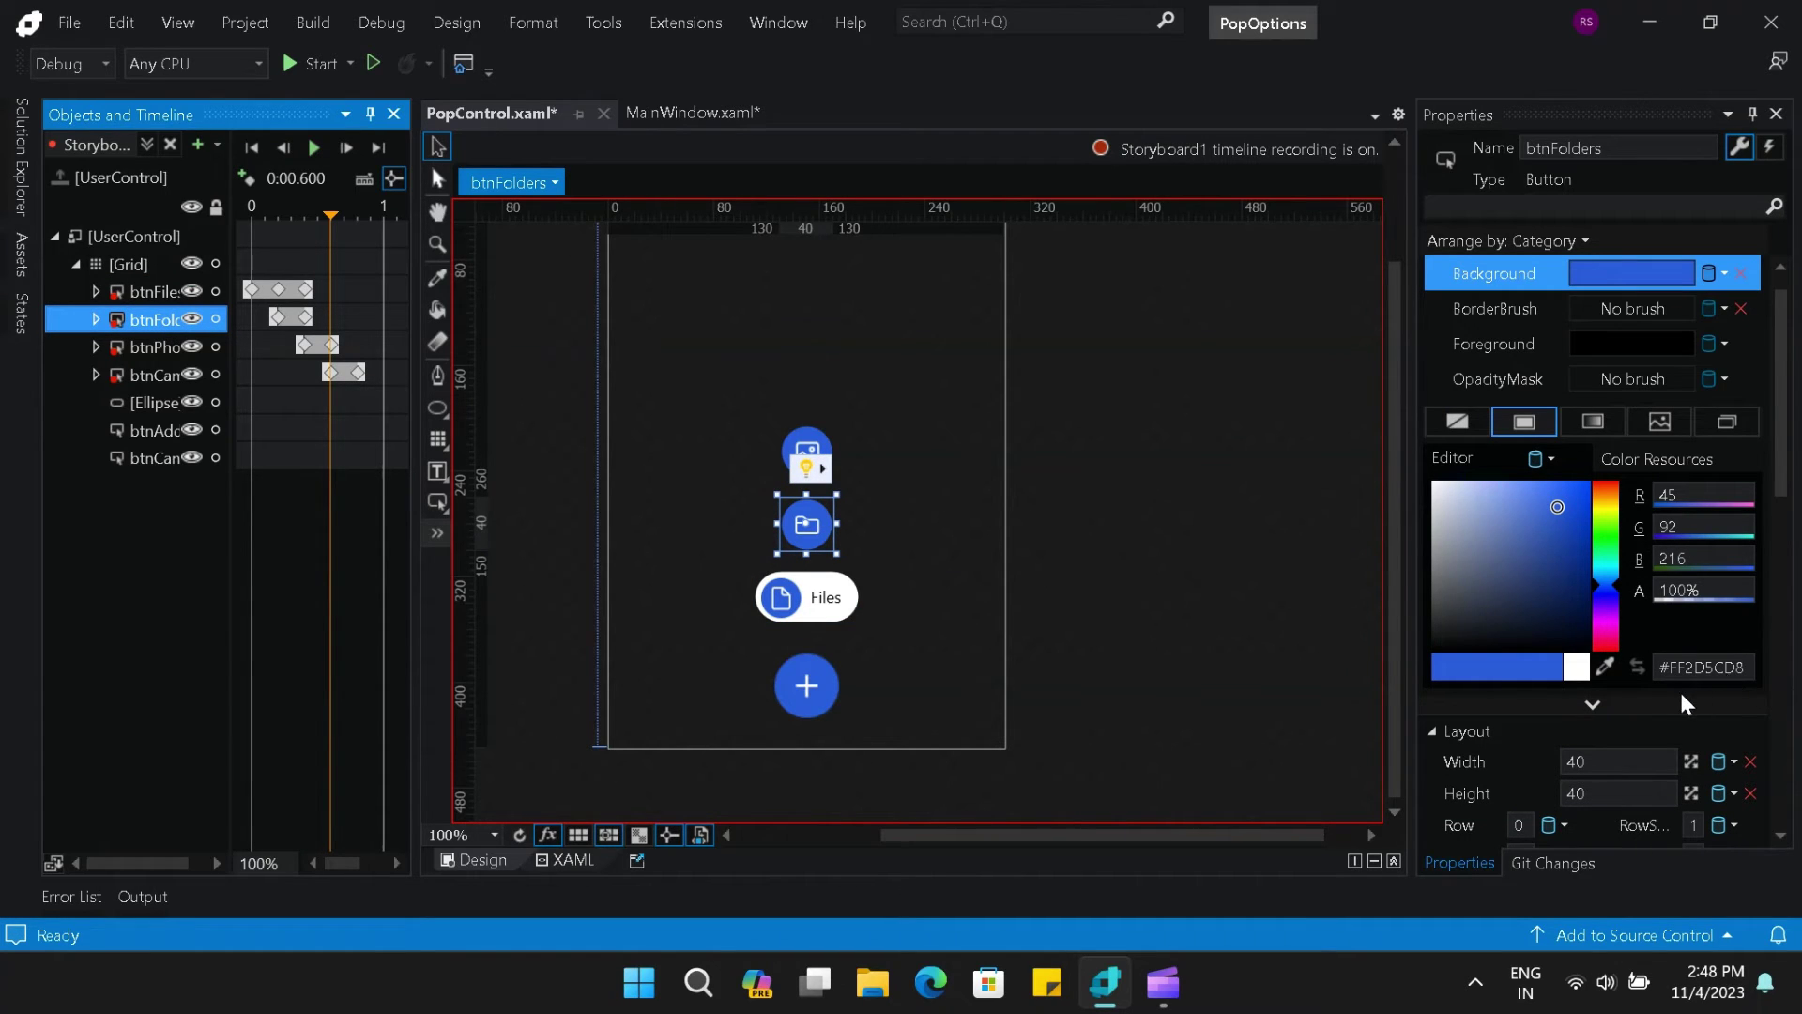
pyautogui.scroll(-1, 1680, 689)
pyautogui.click(1619, 727)
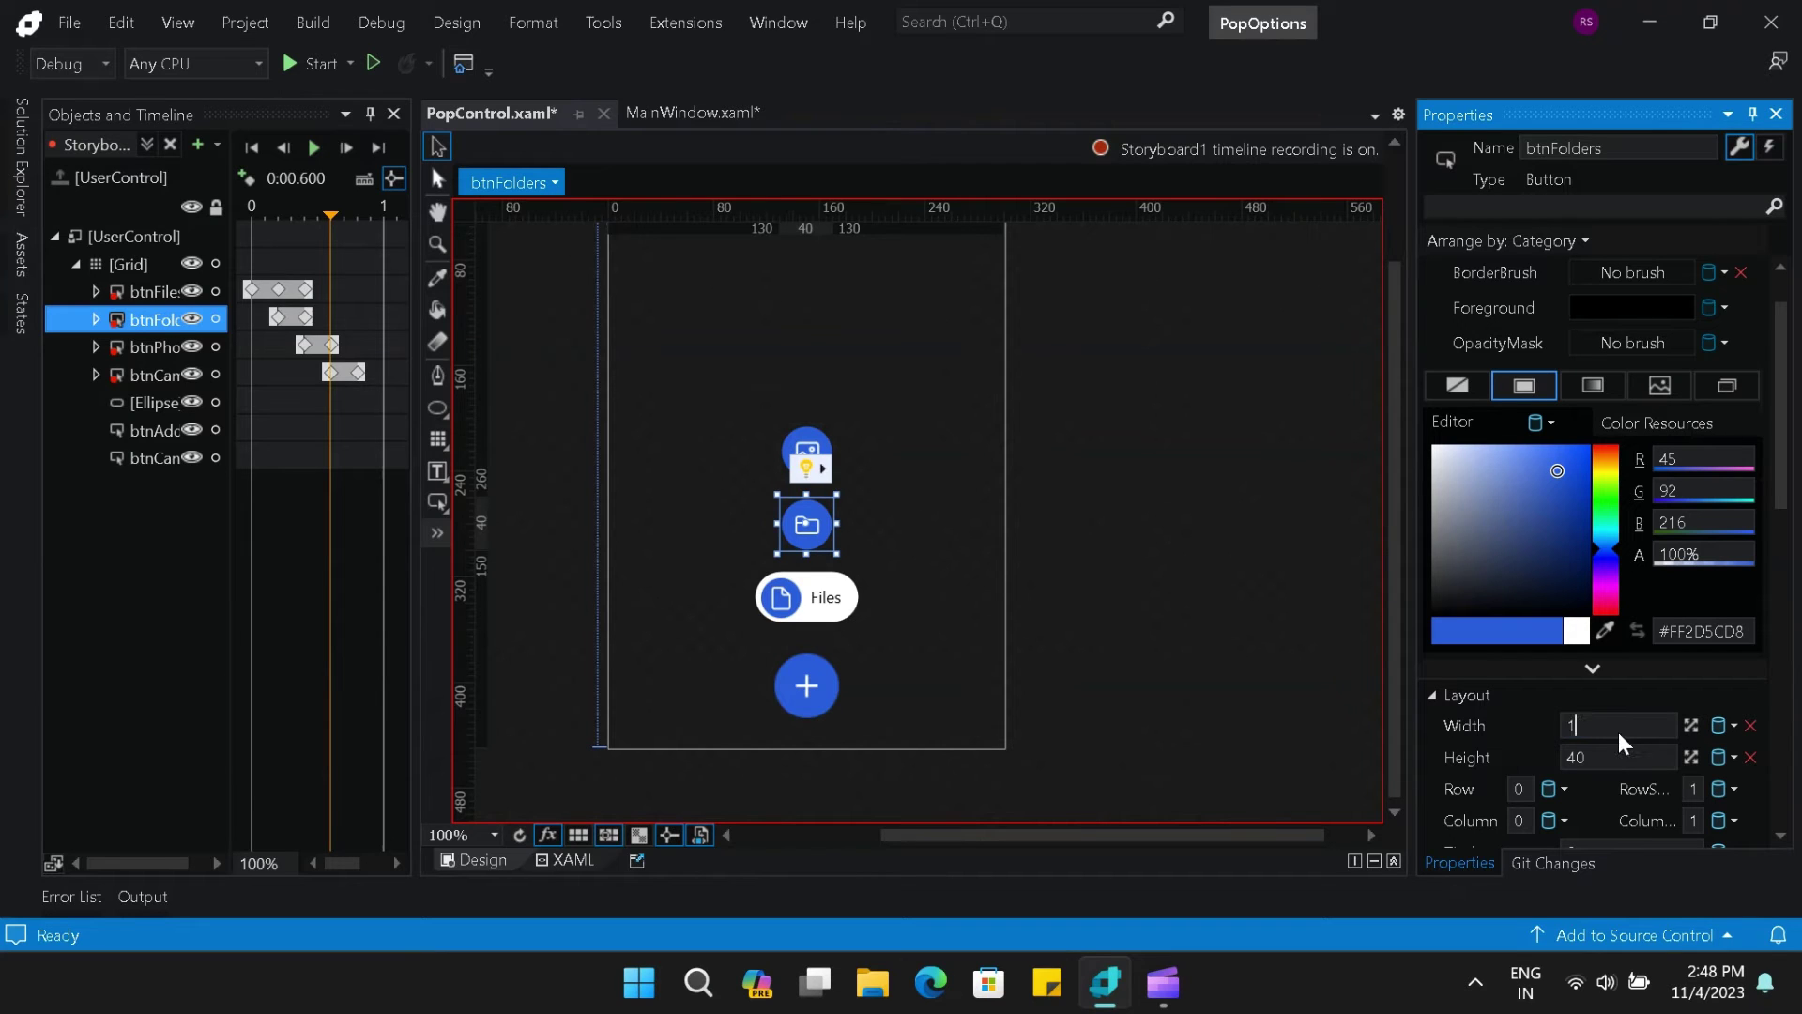
pyautogui.write('100')
pyautogui.scroll(2, 1579, 289)
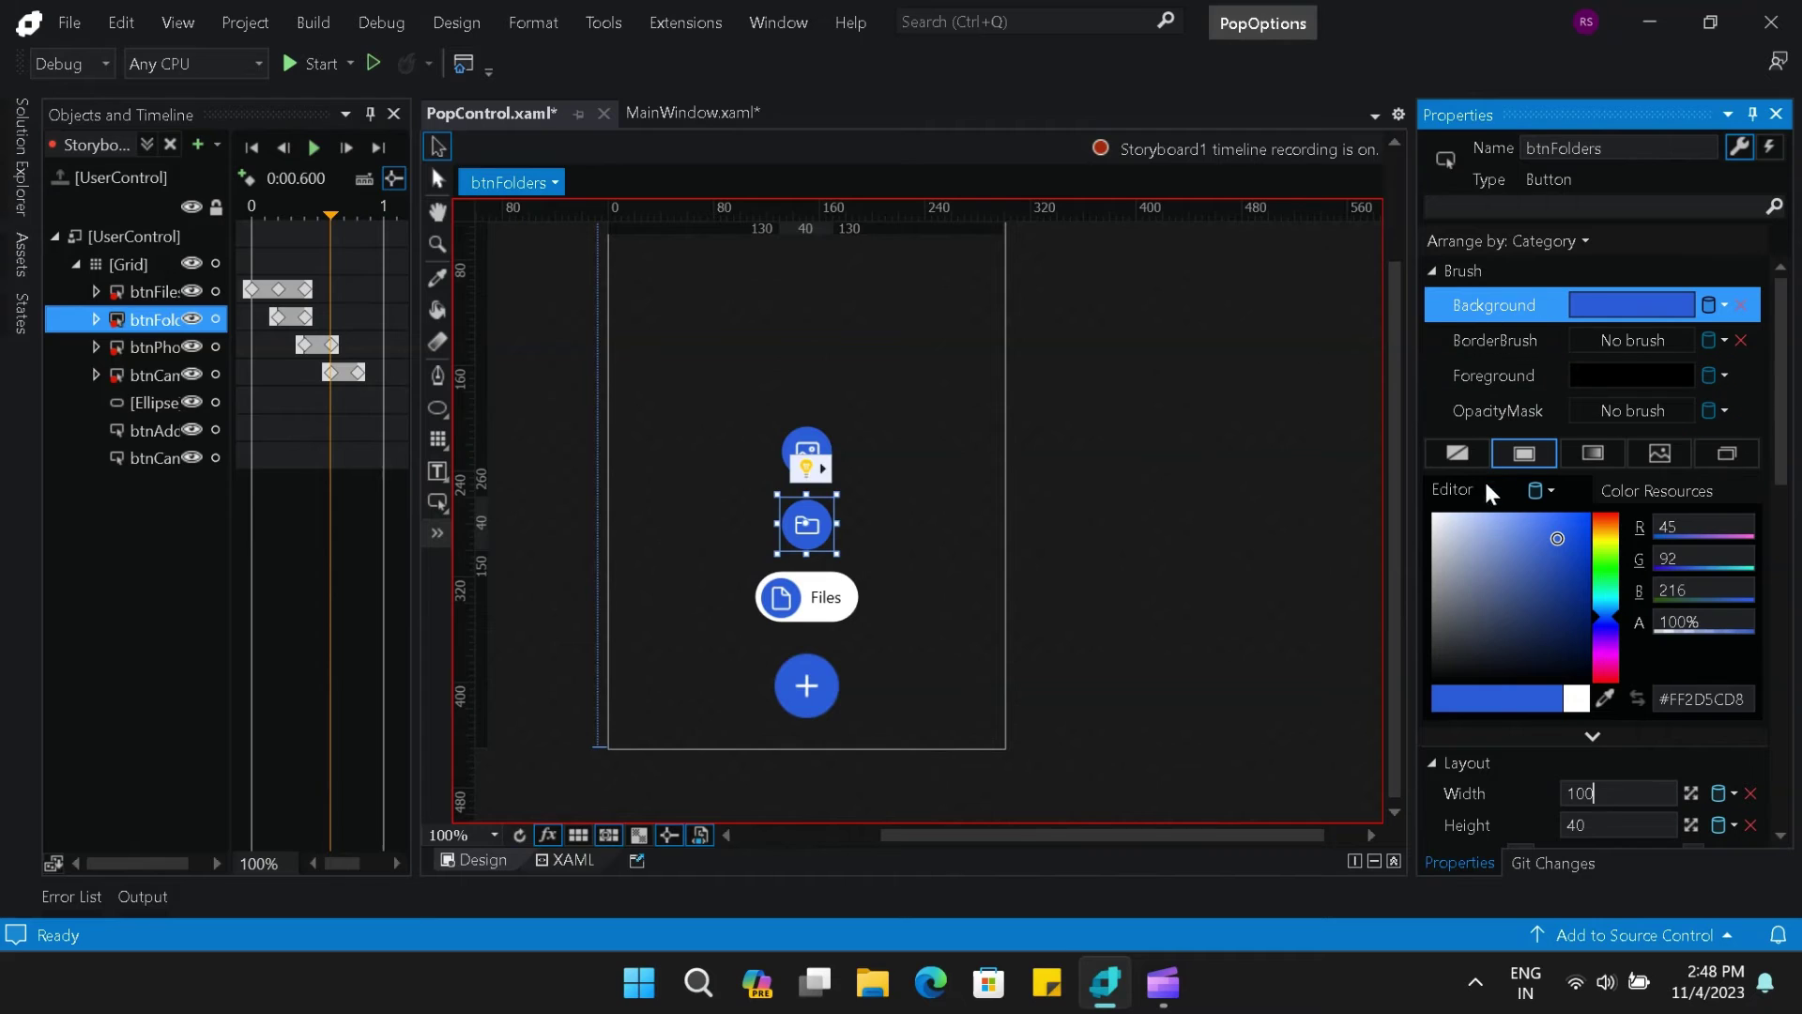
pyautogui.moveTo(1479, 521); pyautogui.dragTo(1378, 497)
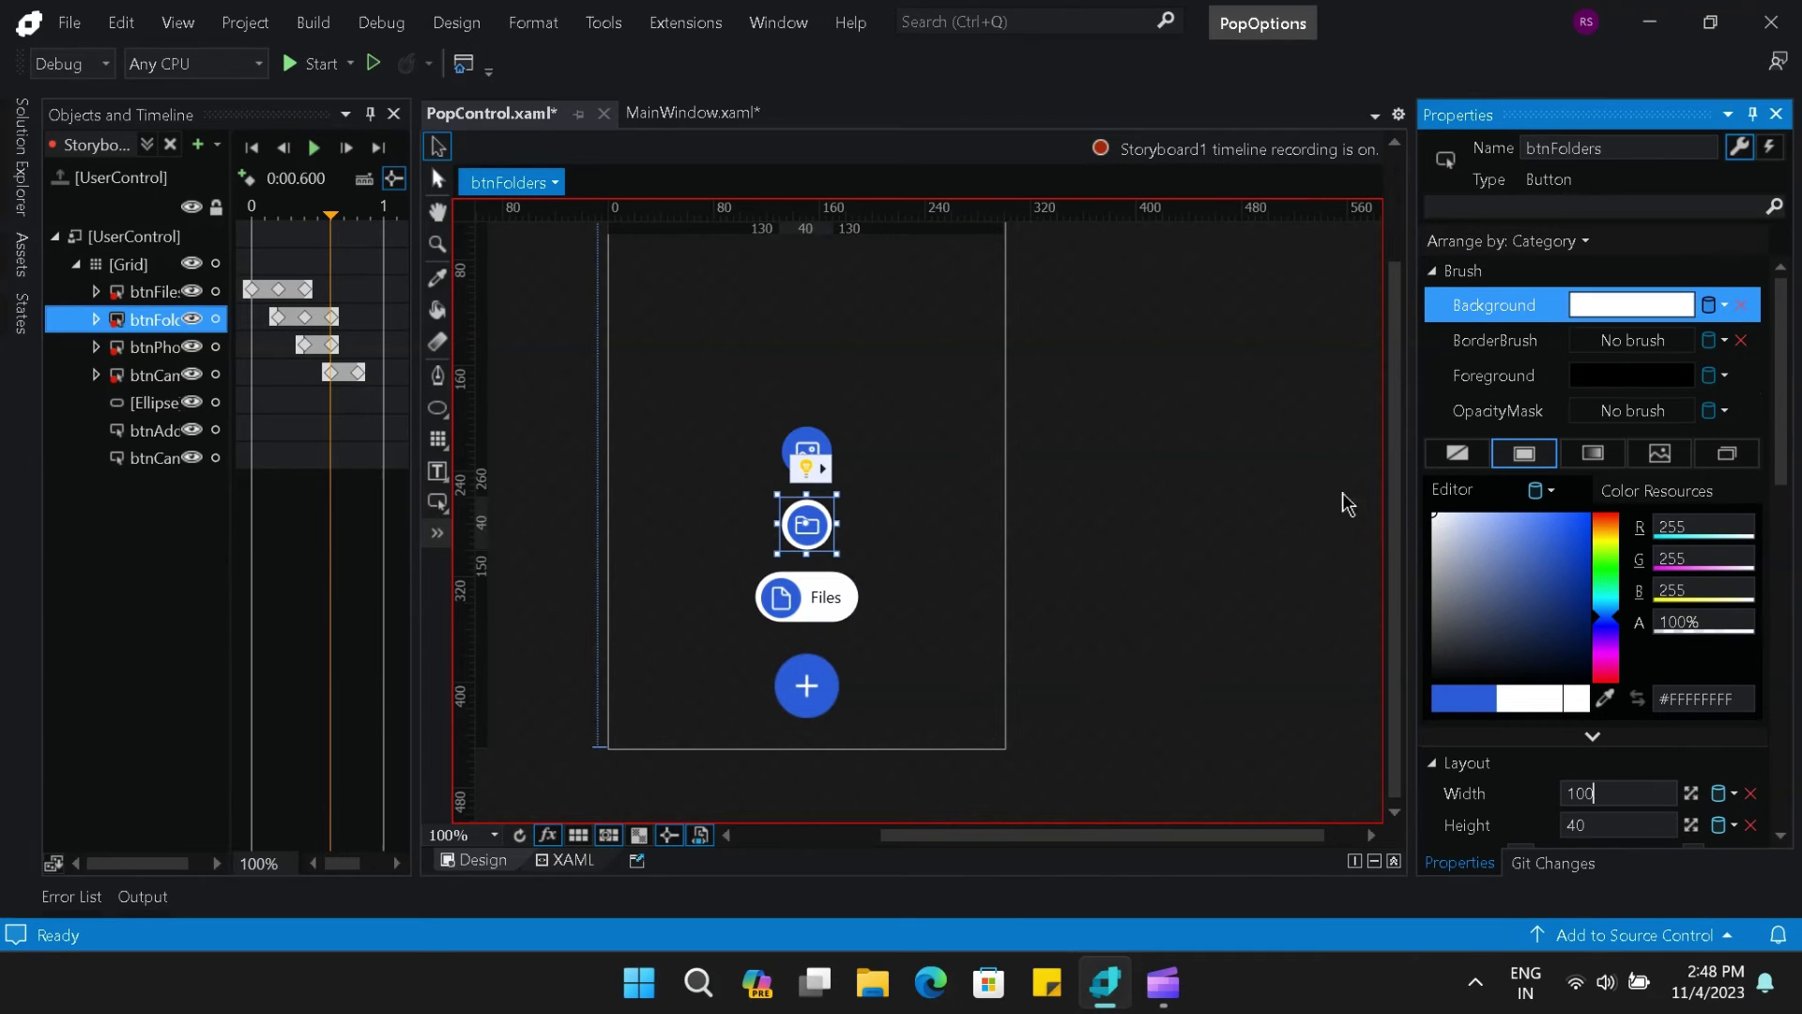
pyautogui.press('Tab')
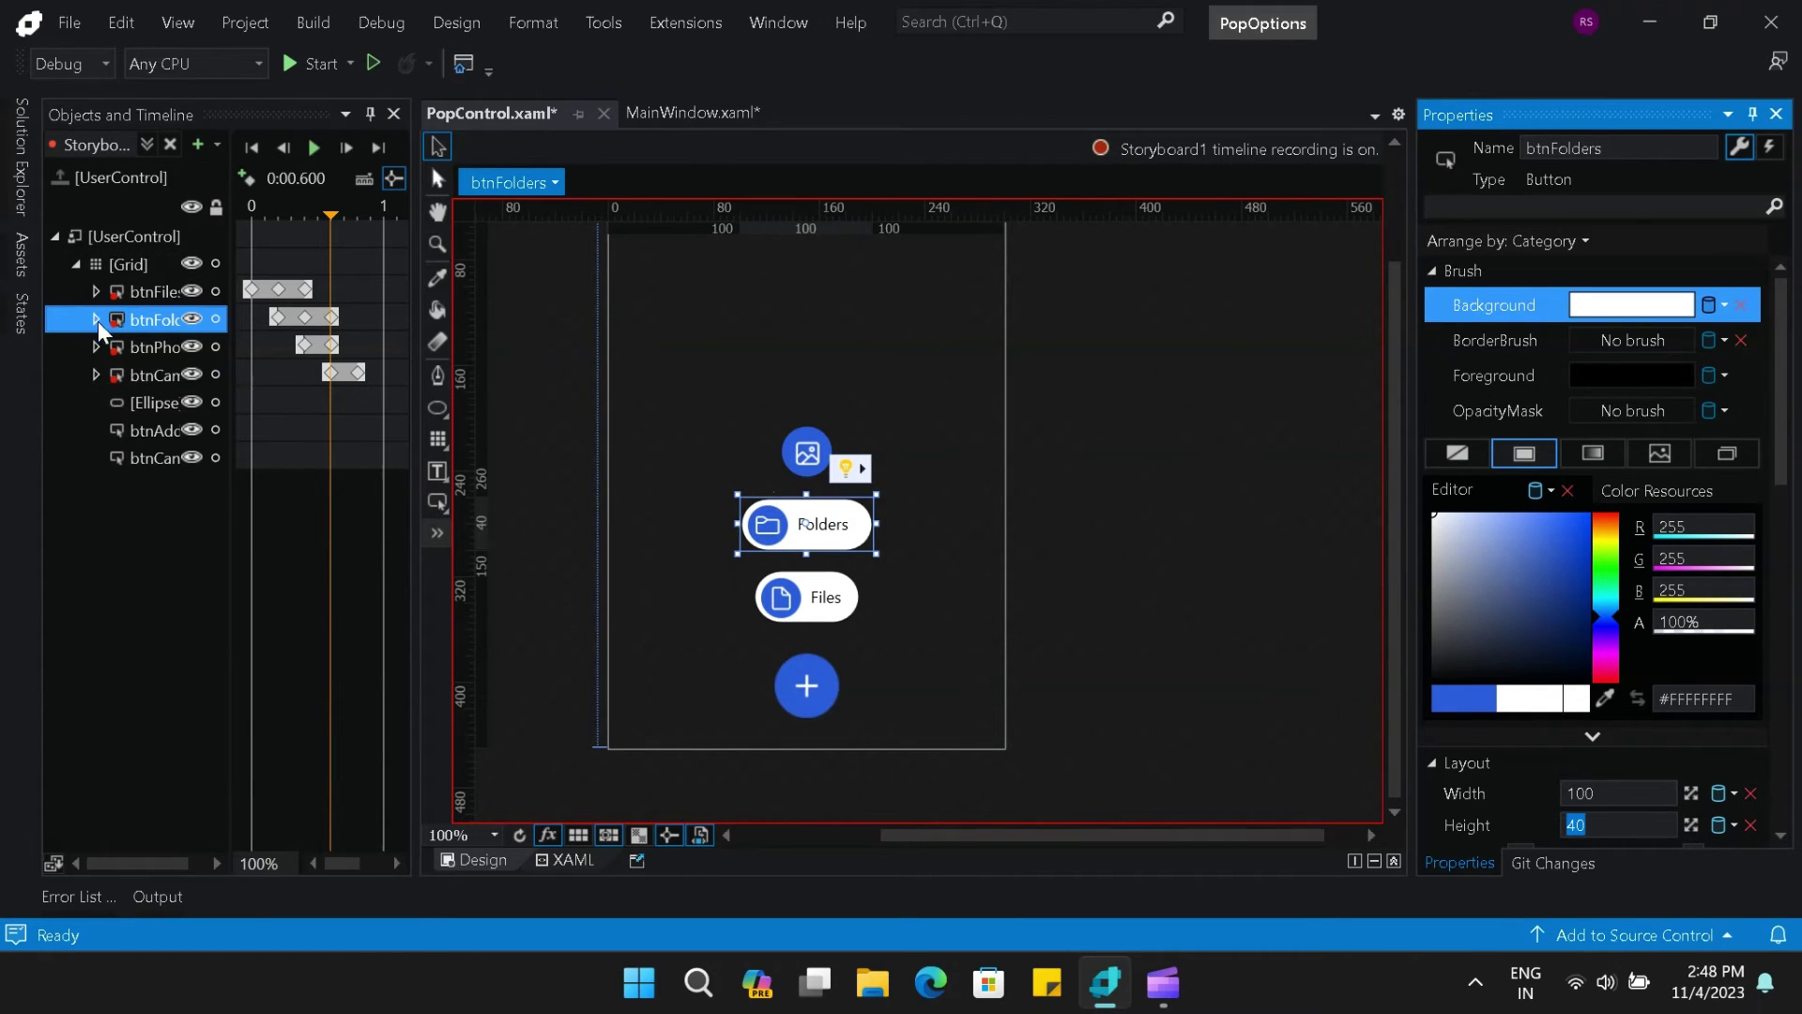
# - Set btnPhotos to a width of 120 and a white background at 0.800 seconds on the timeline
pyautogui.click(150, 351)
pyautogui.click(352, 342)
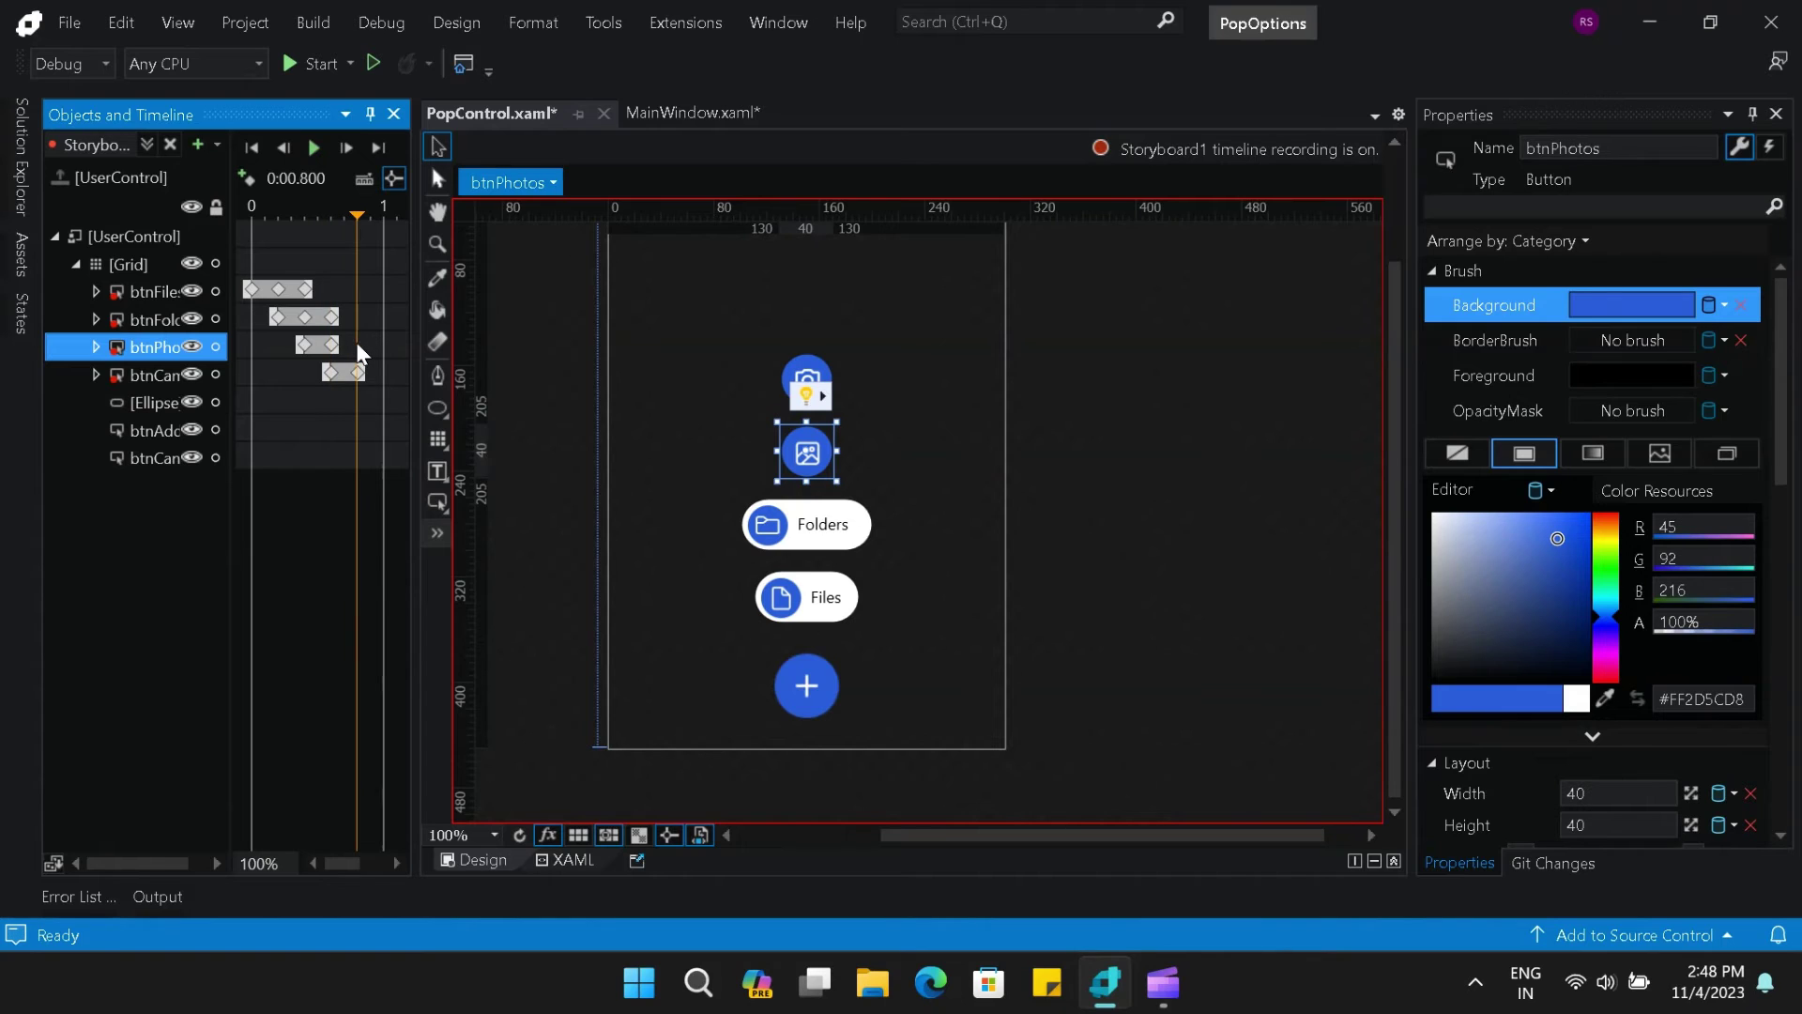
pyautogui.click(1600, 798)
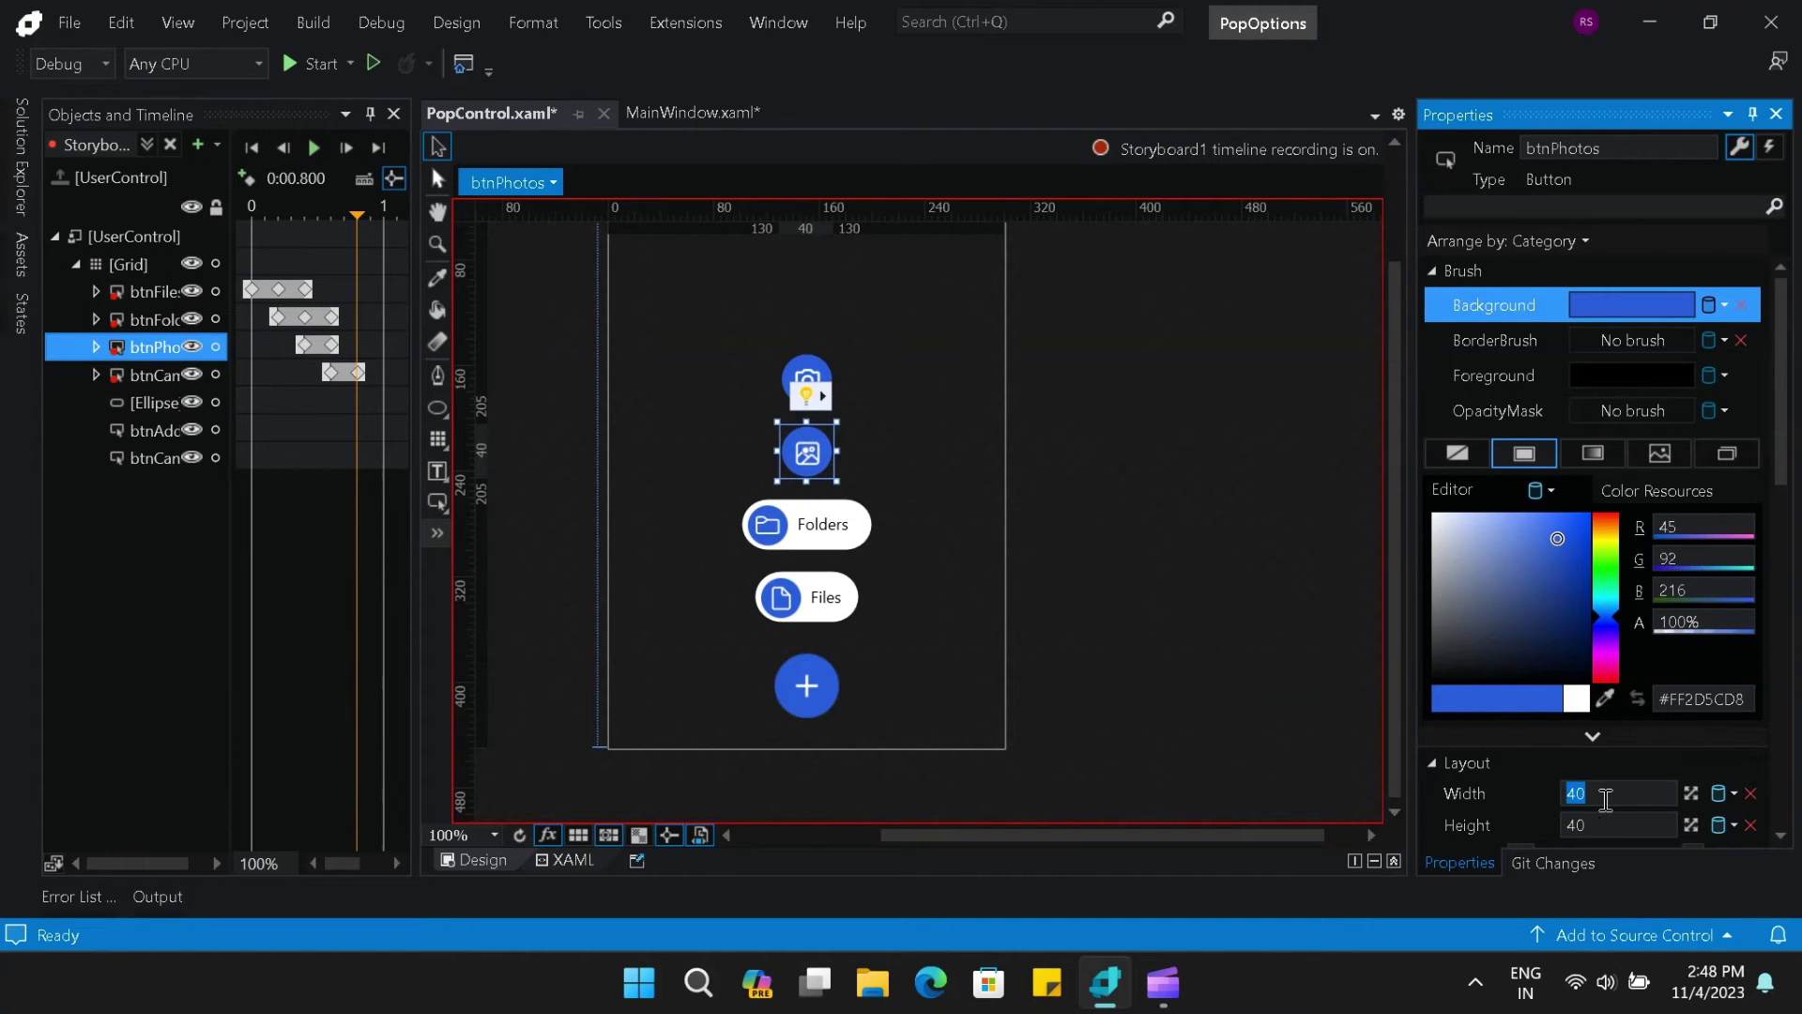
pyautogui.write('12')
pyautogui.moveTo(1554, 542); pyautogui.dragTo(1376, 493)
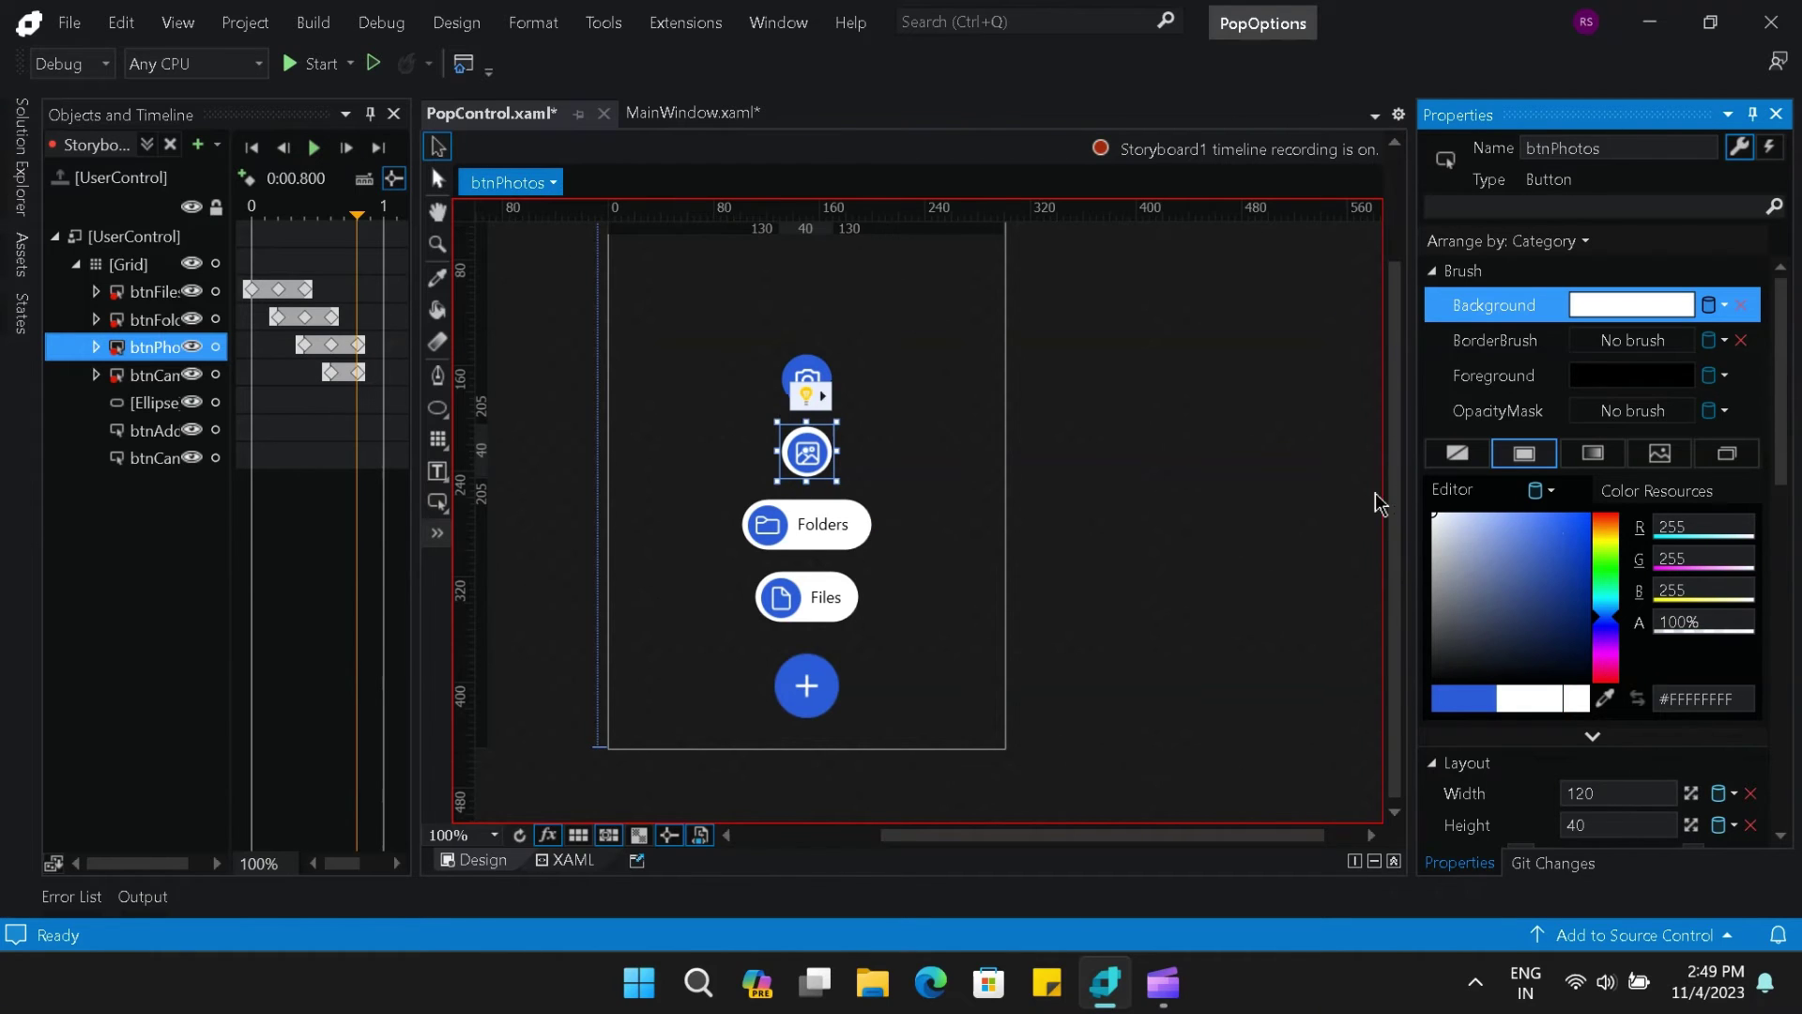
pyautogui.click(1614, 824)
# - Set btnCamera to a width of 150 and a white background at 1.000 second, and play the storyboard
pyautogui.click(152, 373)
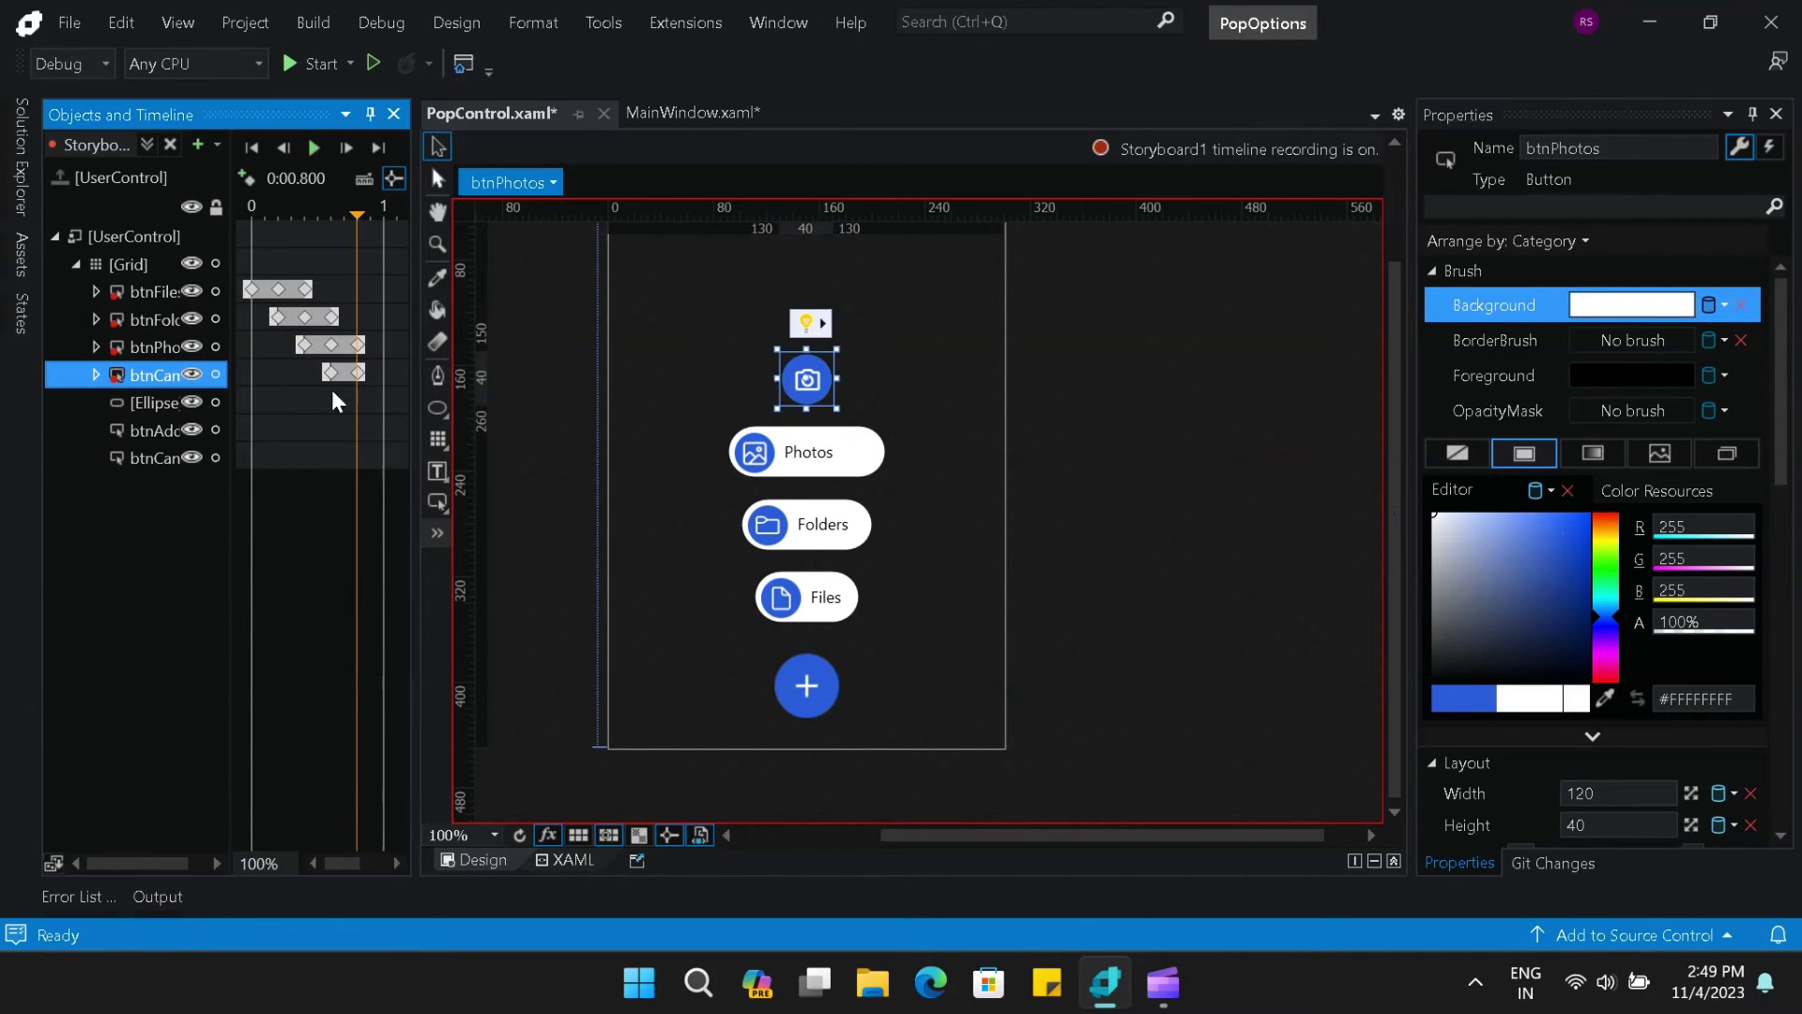
pyautogui.click(380, 371)
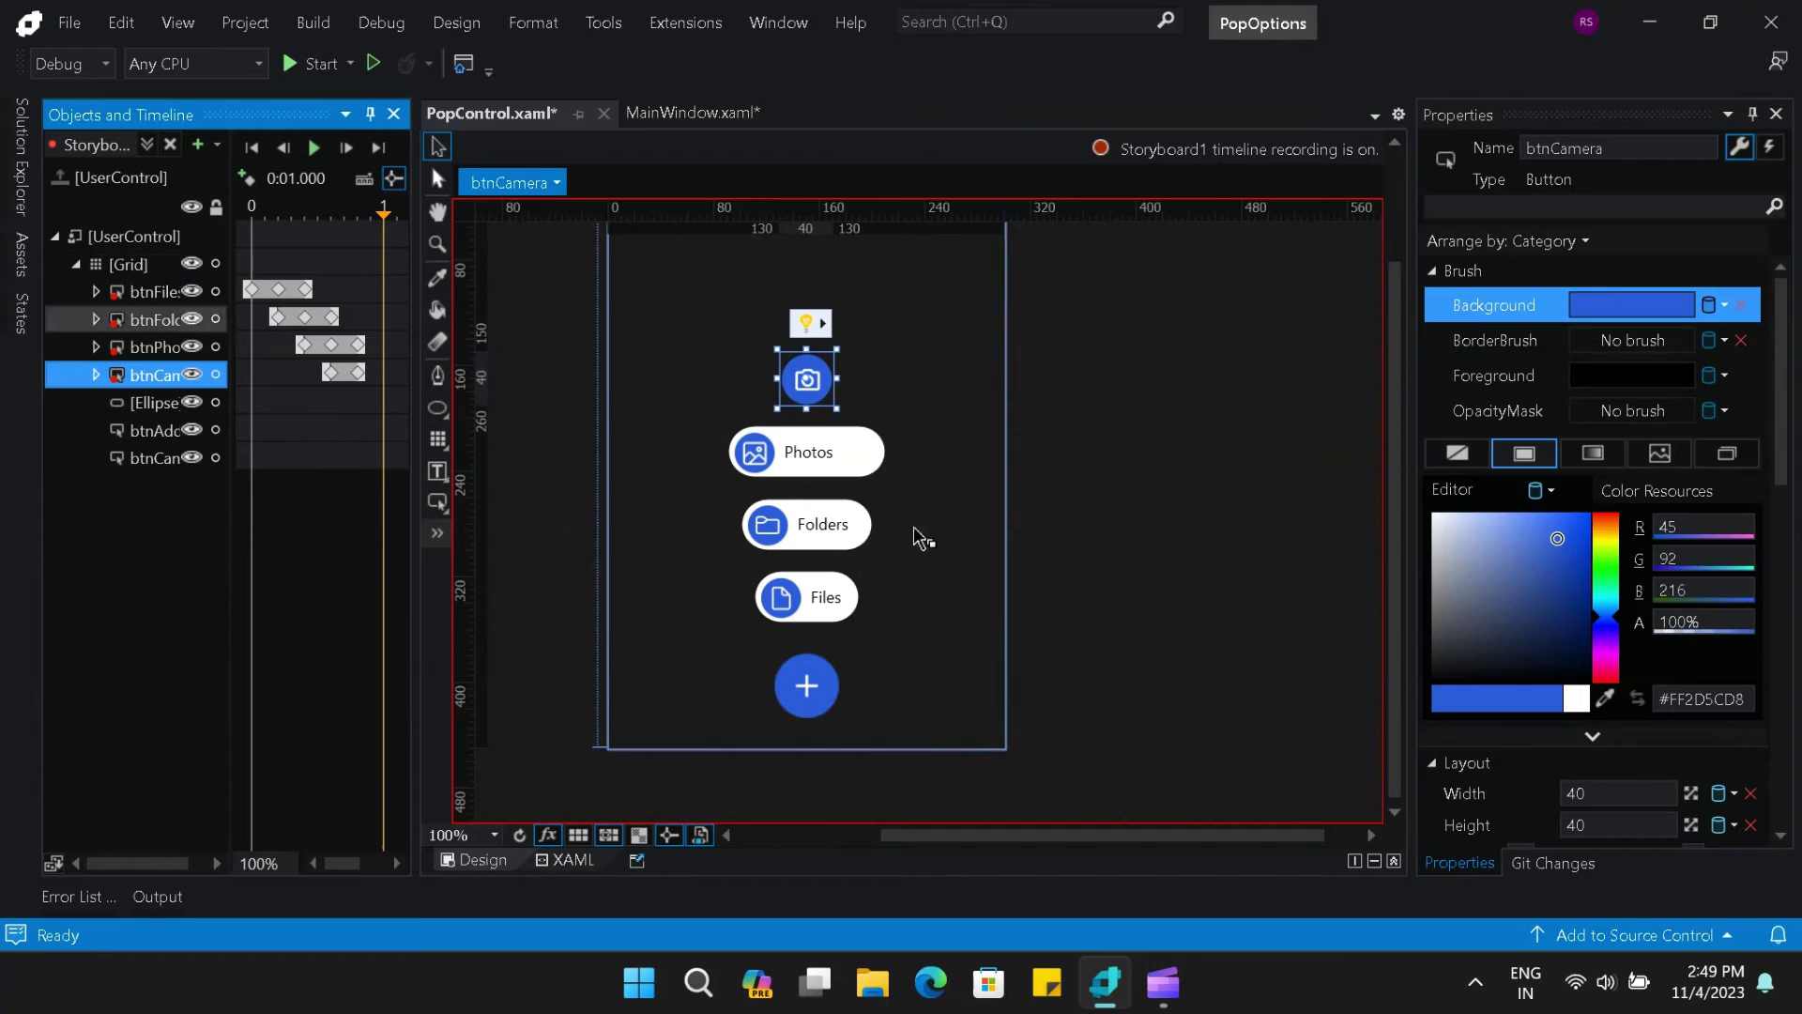
pyautogui.click(1596, 793)
pyautogui.write('1')
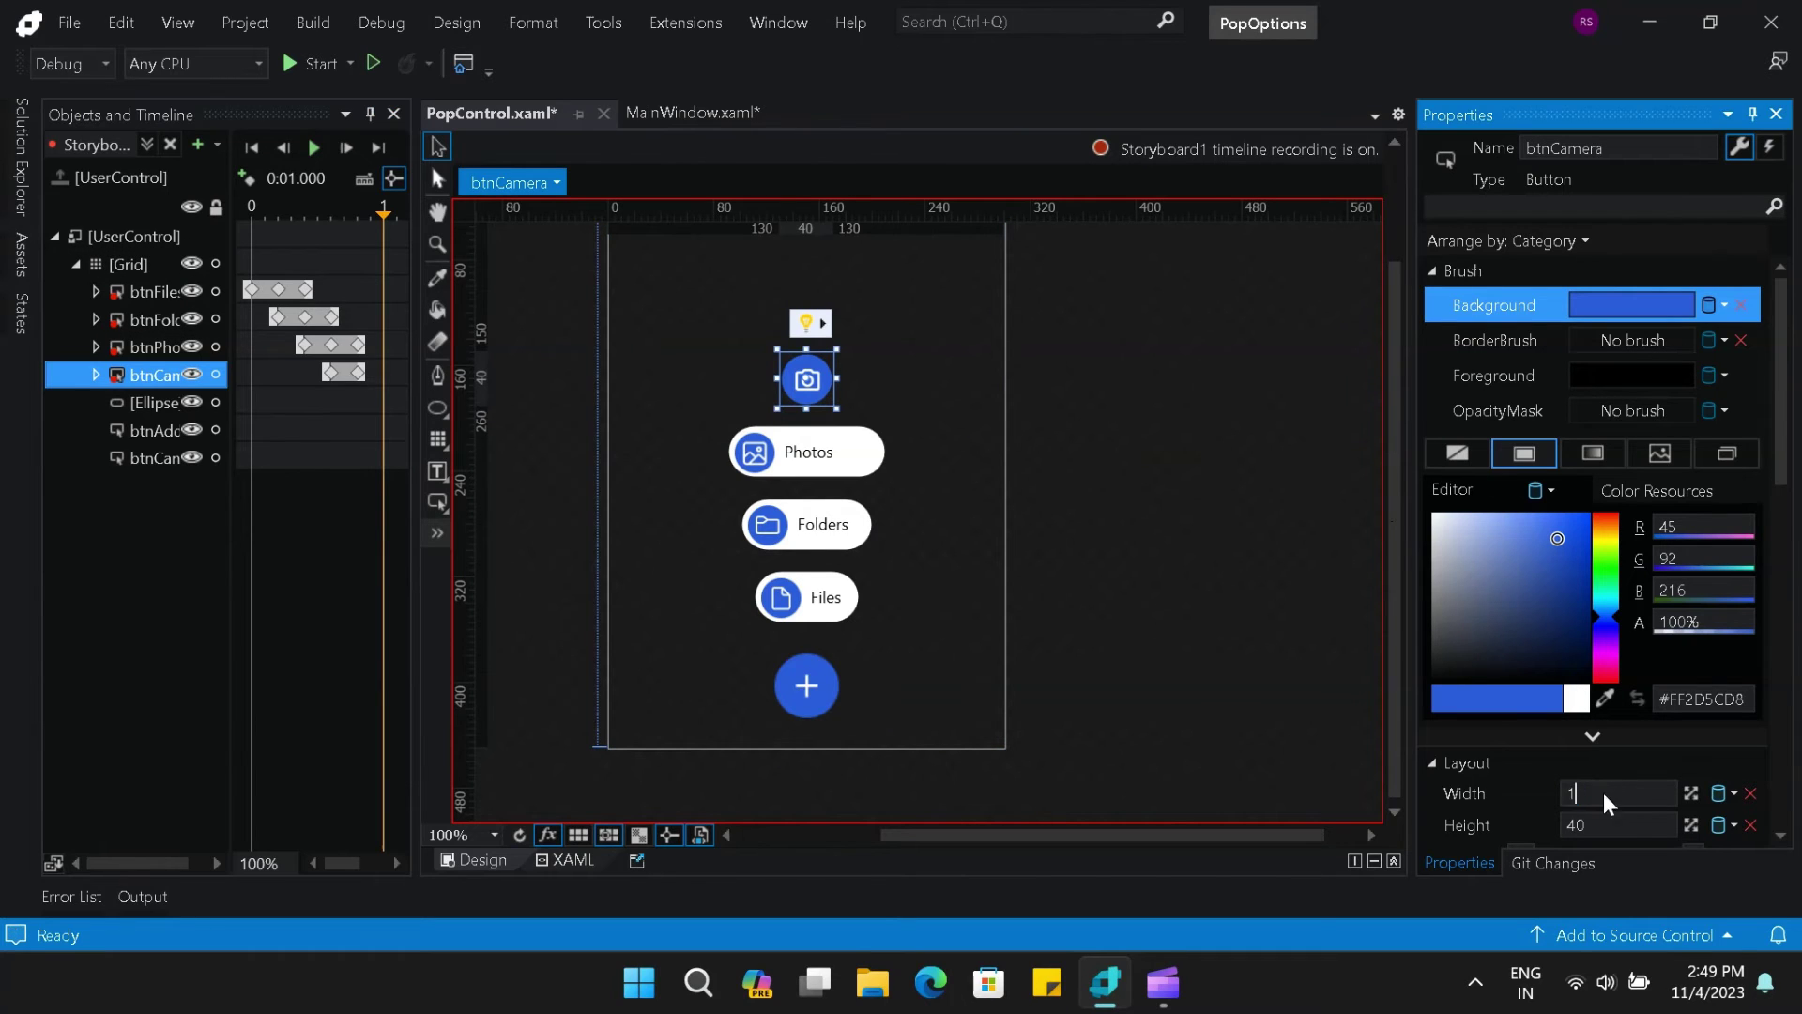
pyautogui.write('50')
pyautogui.press('Return')
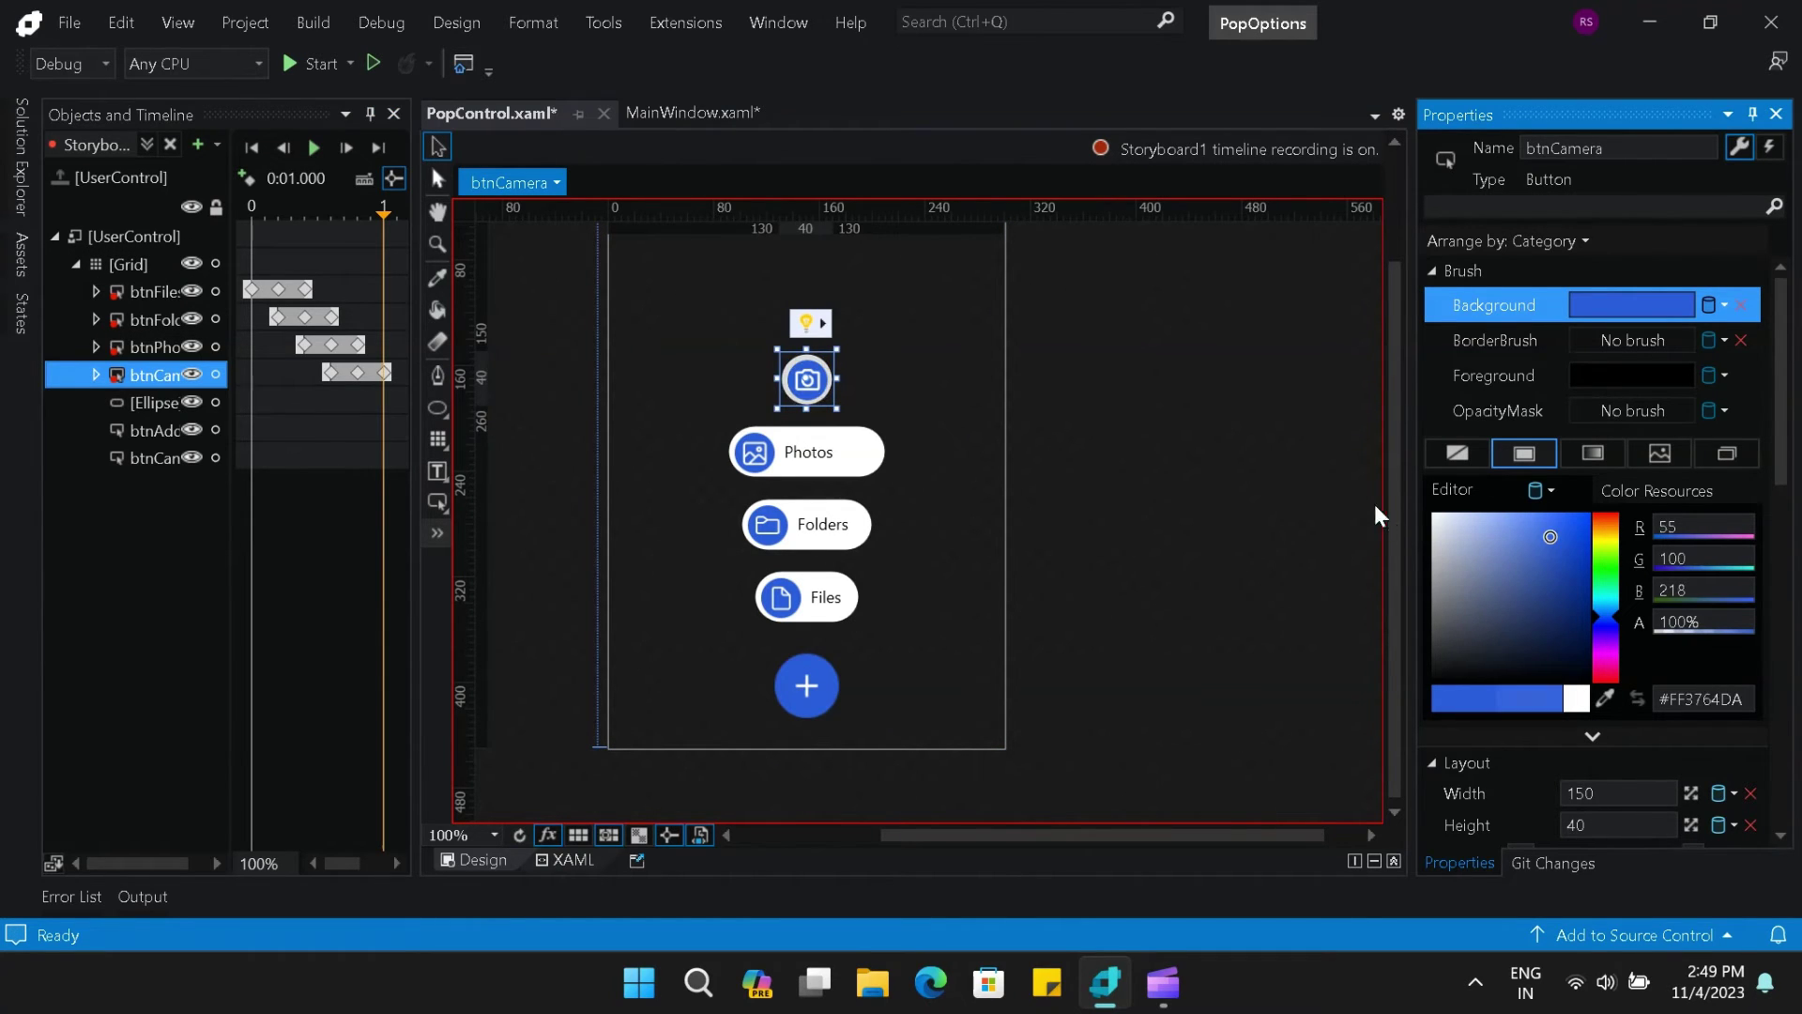
pyautogui.click(1621, 823)
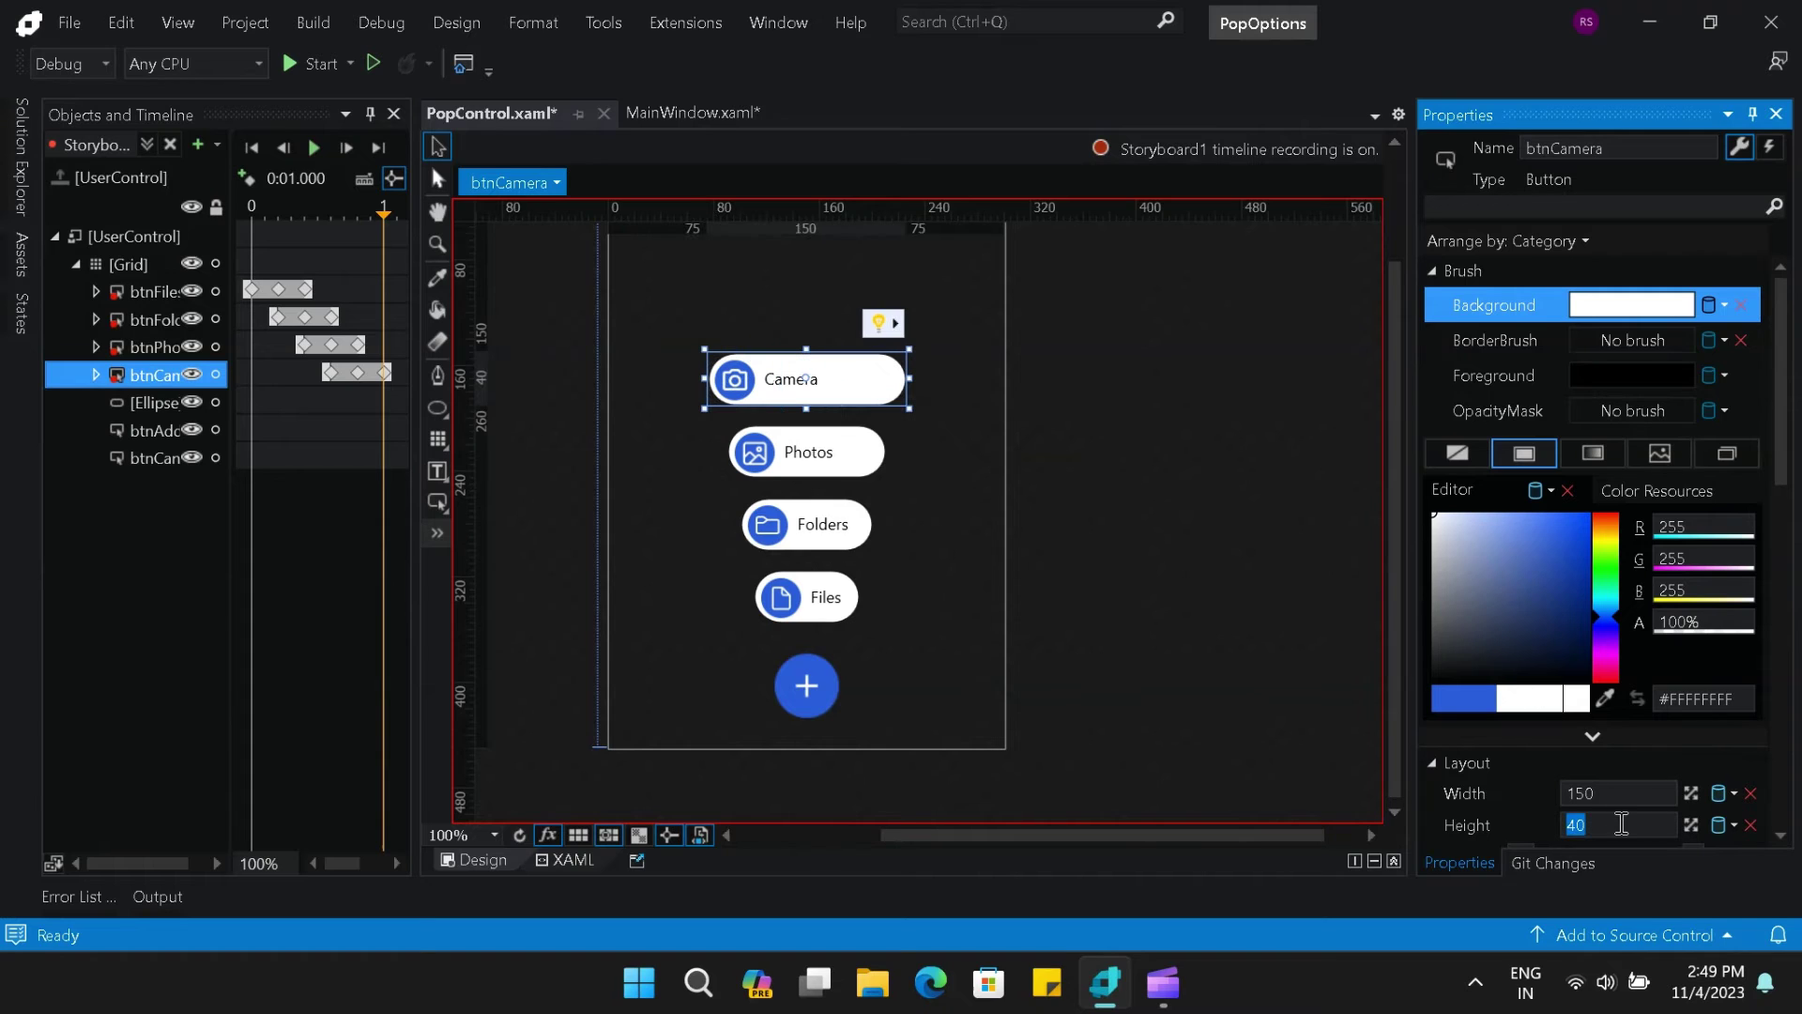
pyautogui.click(307, 150)
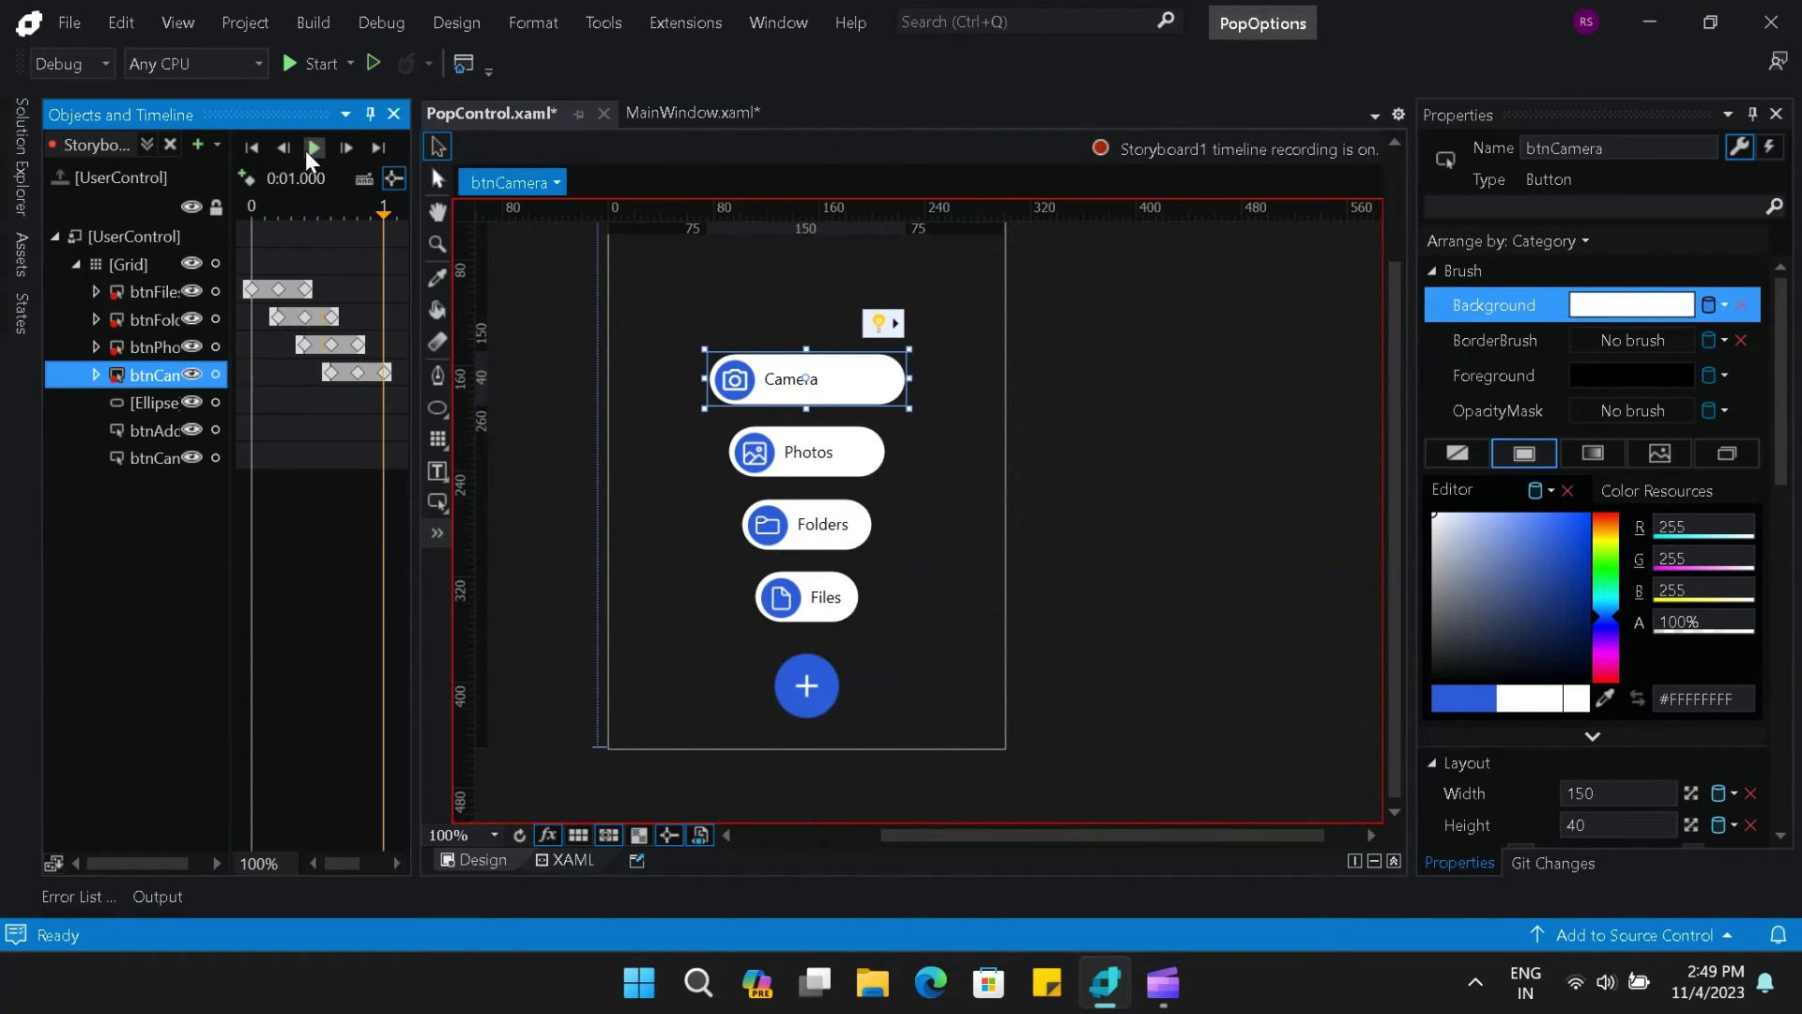
# - Set btnAdd's visibility to Hidden at 1.000 second on the timeline
pyautogui.click(144, 429)
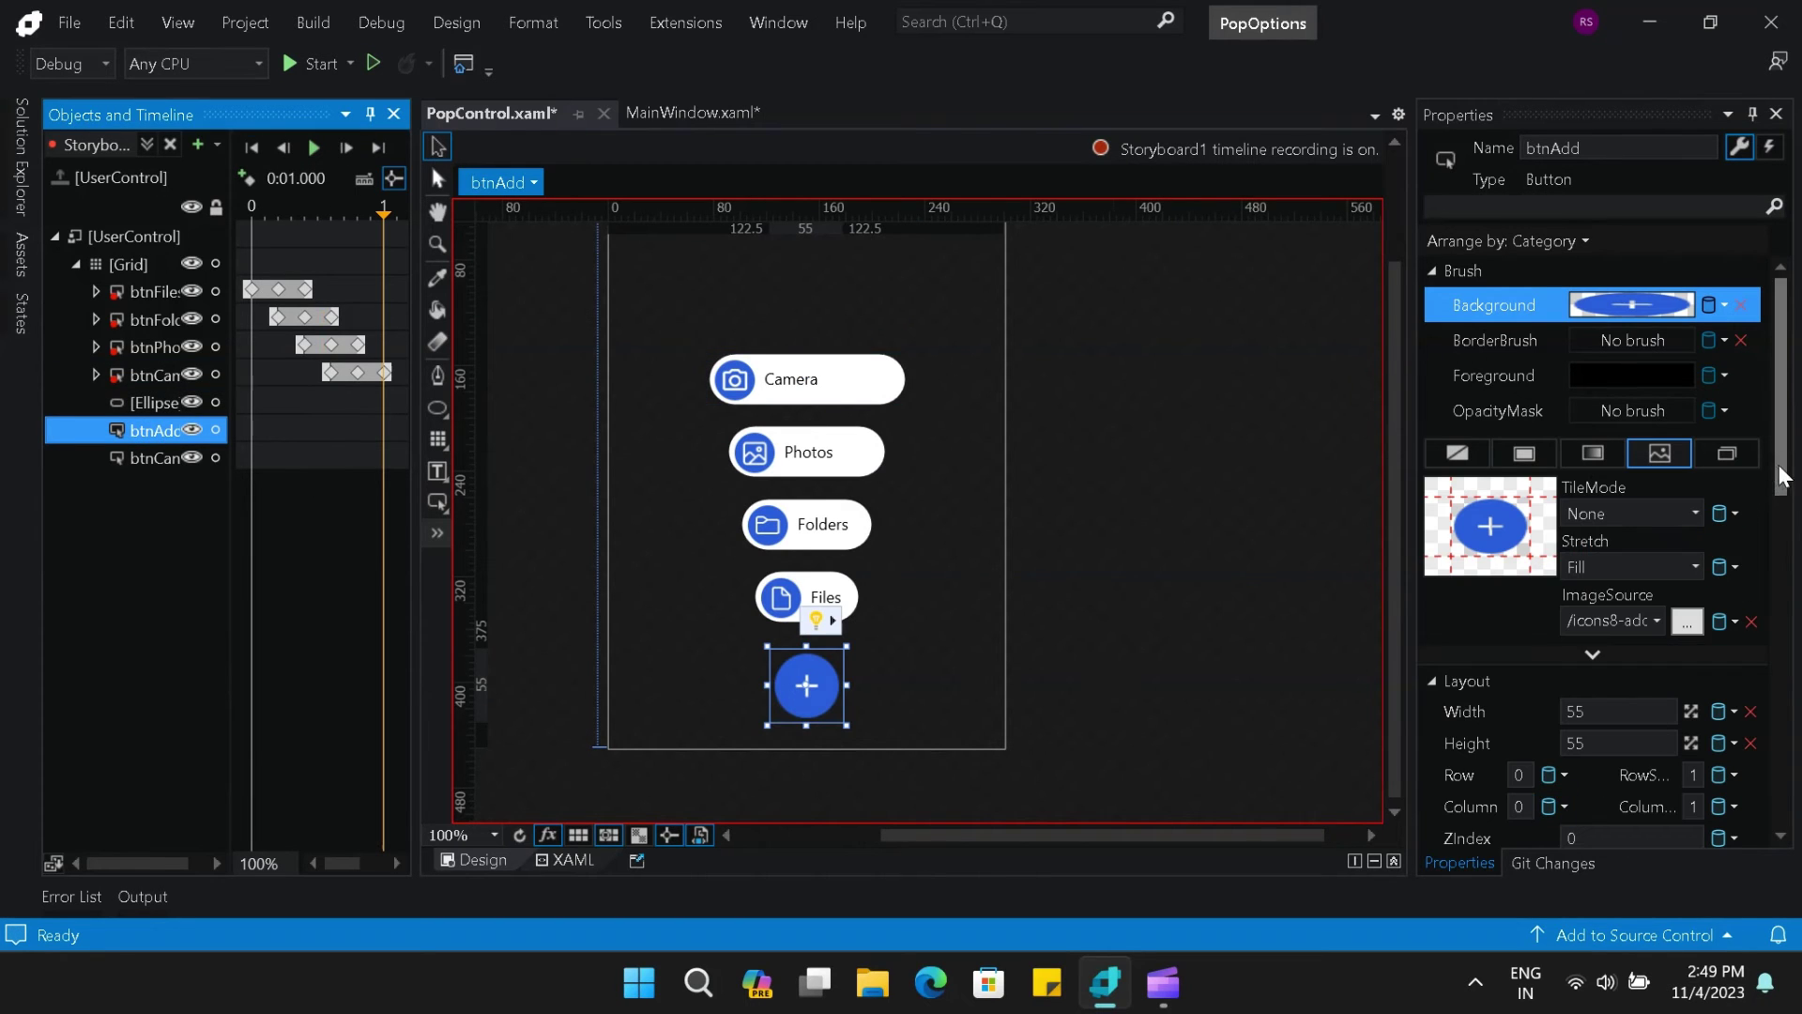
pyautogui.moveTo(1780, 429); pyautogui.dragTo(1664, 584)
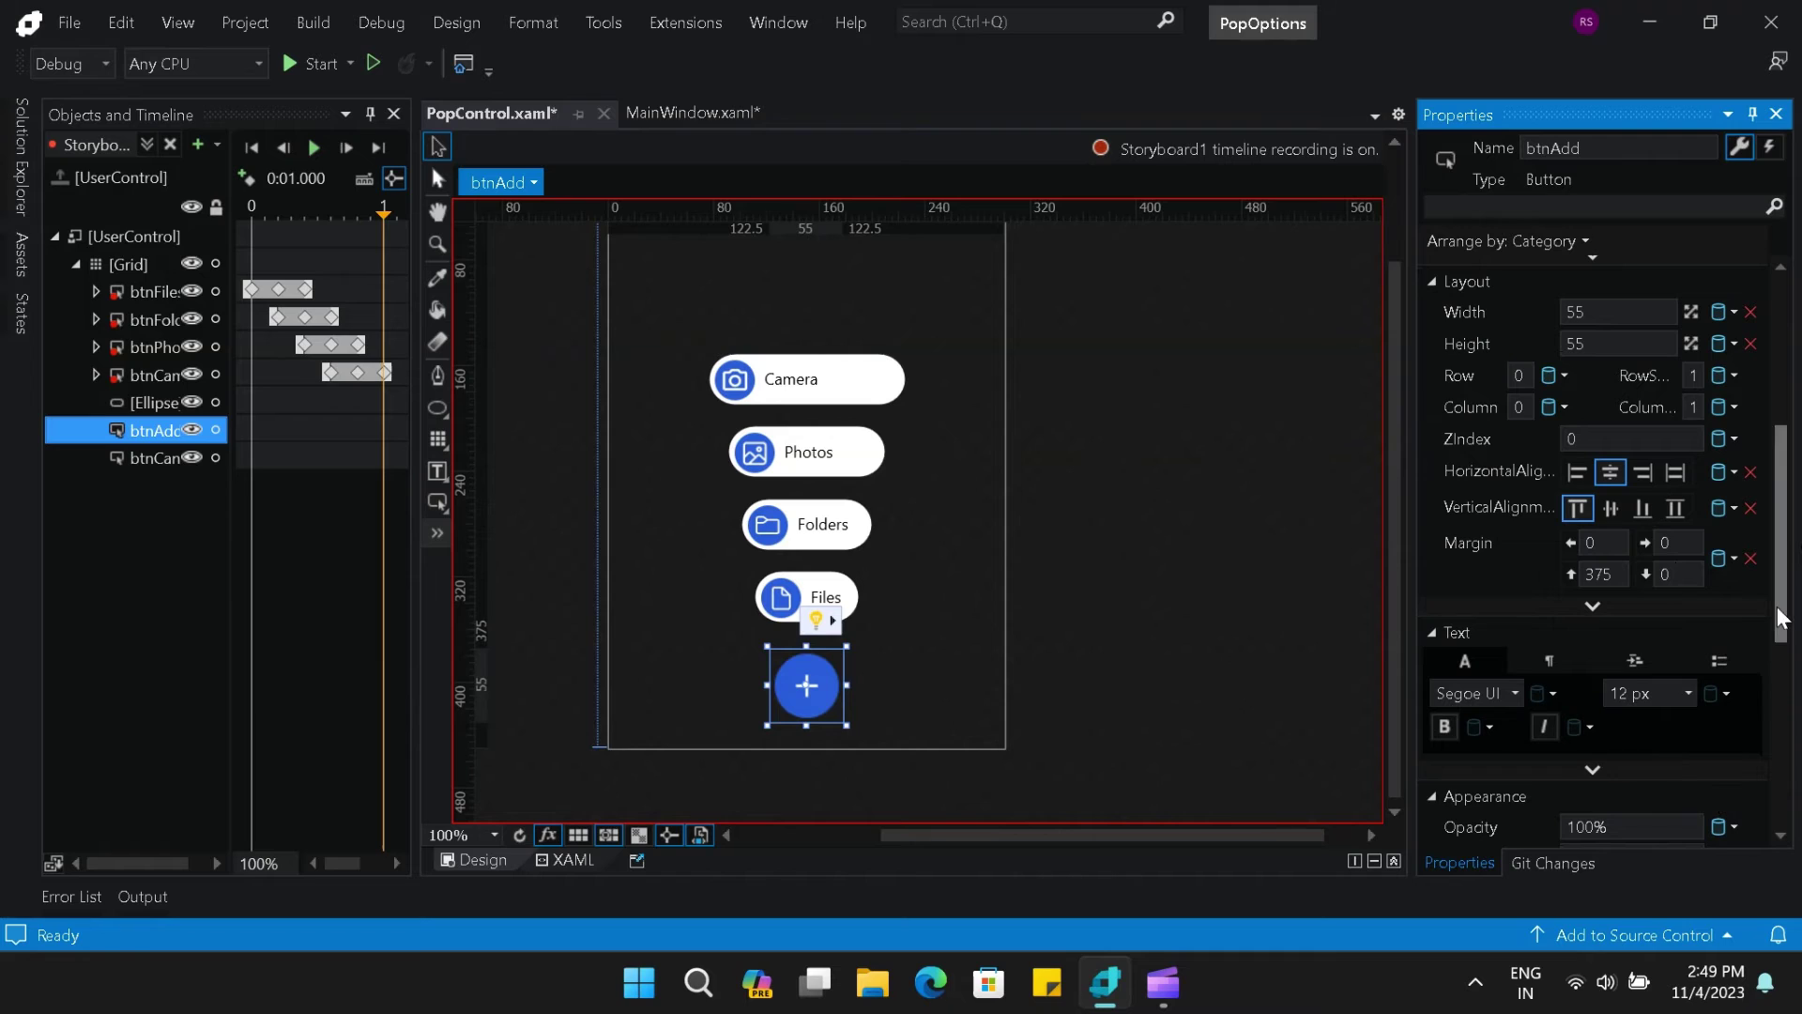
pyautogui.scroll(-3, 1718, 792)
pyautogui.click(1691, 597)
pyautogui.click(1631, 654)
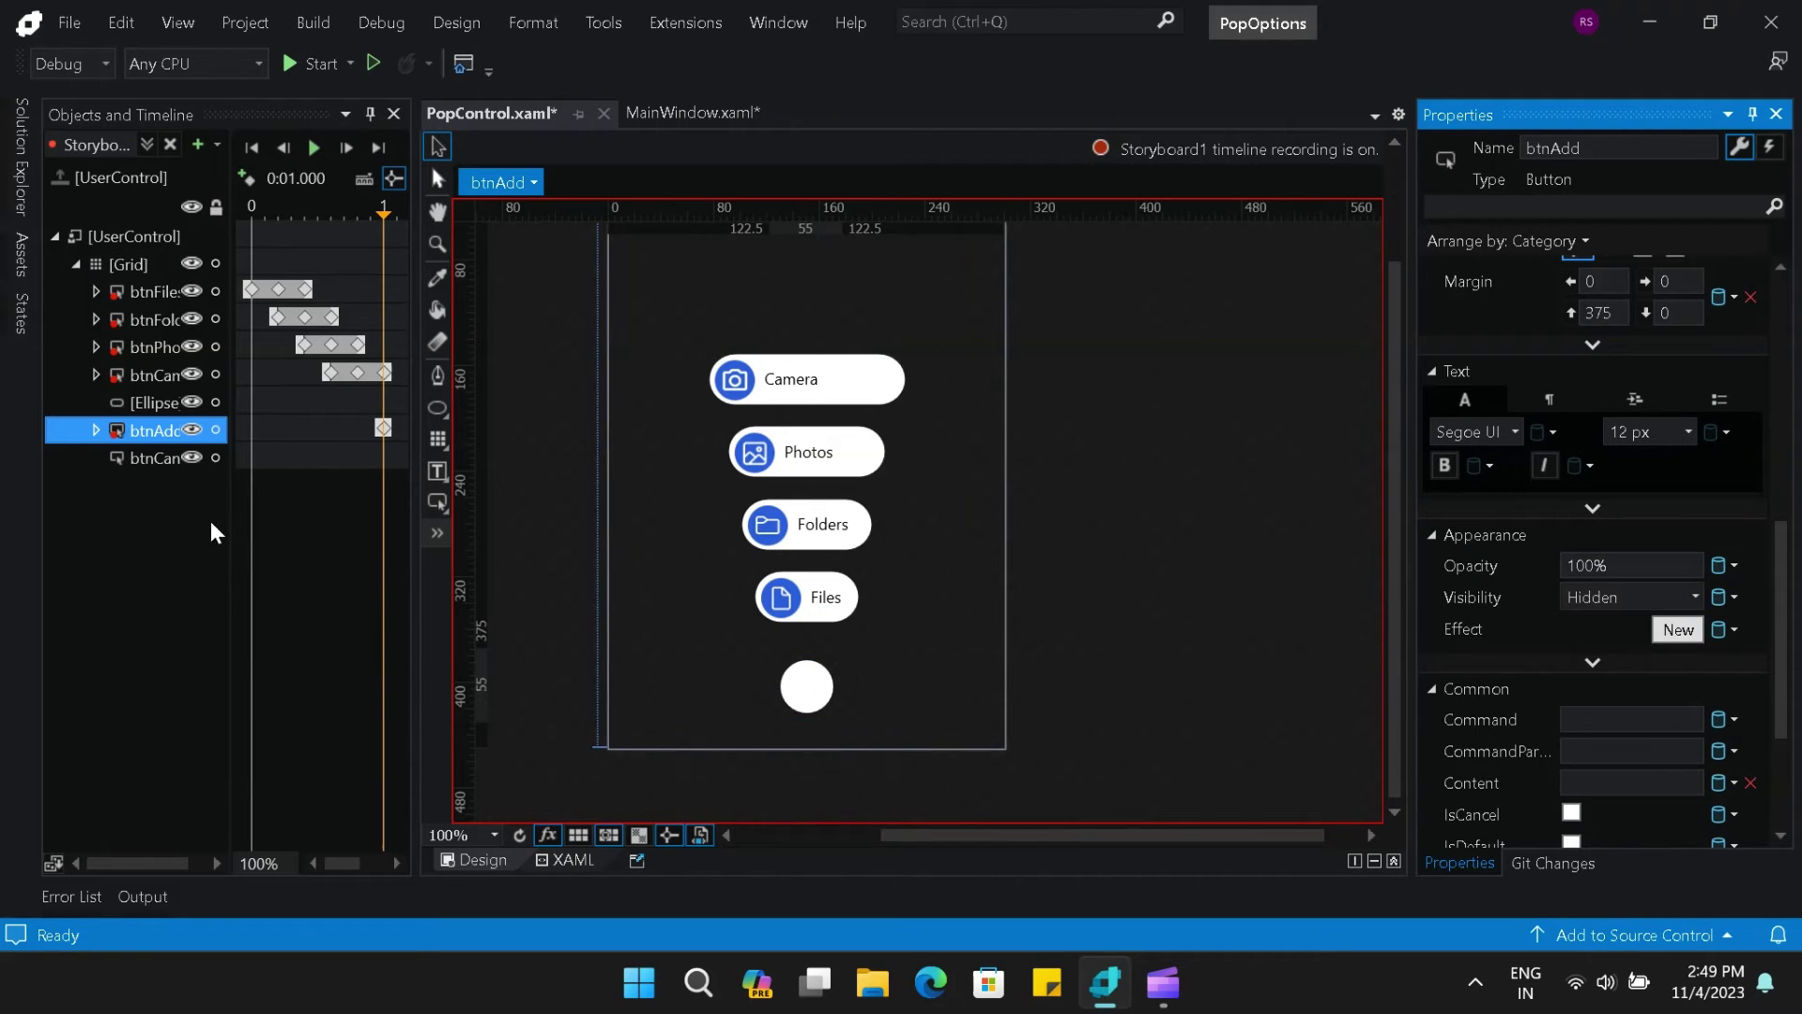
# - Set btnCancel's visibility to Visible at 1.000 second and play the storyboard to preview the animation
pyautogui.click(174, 460)
pyautogui.click(1679, 598)
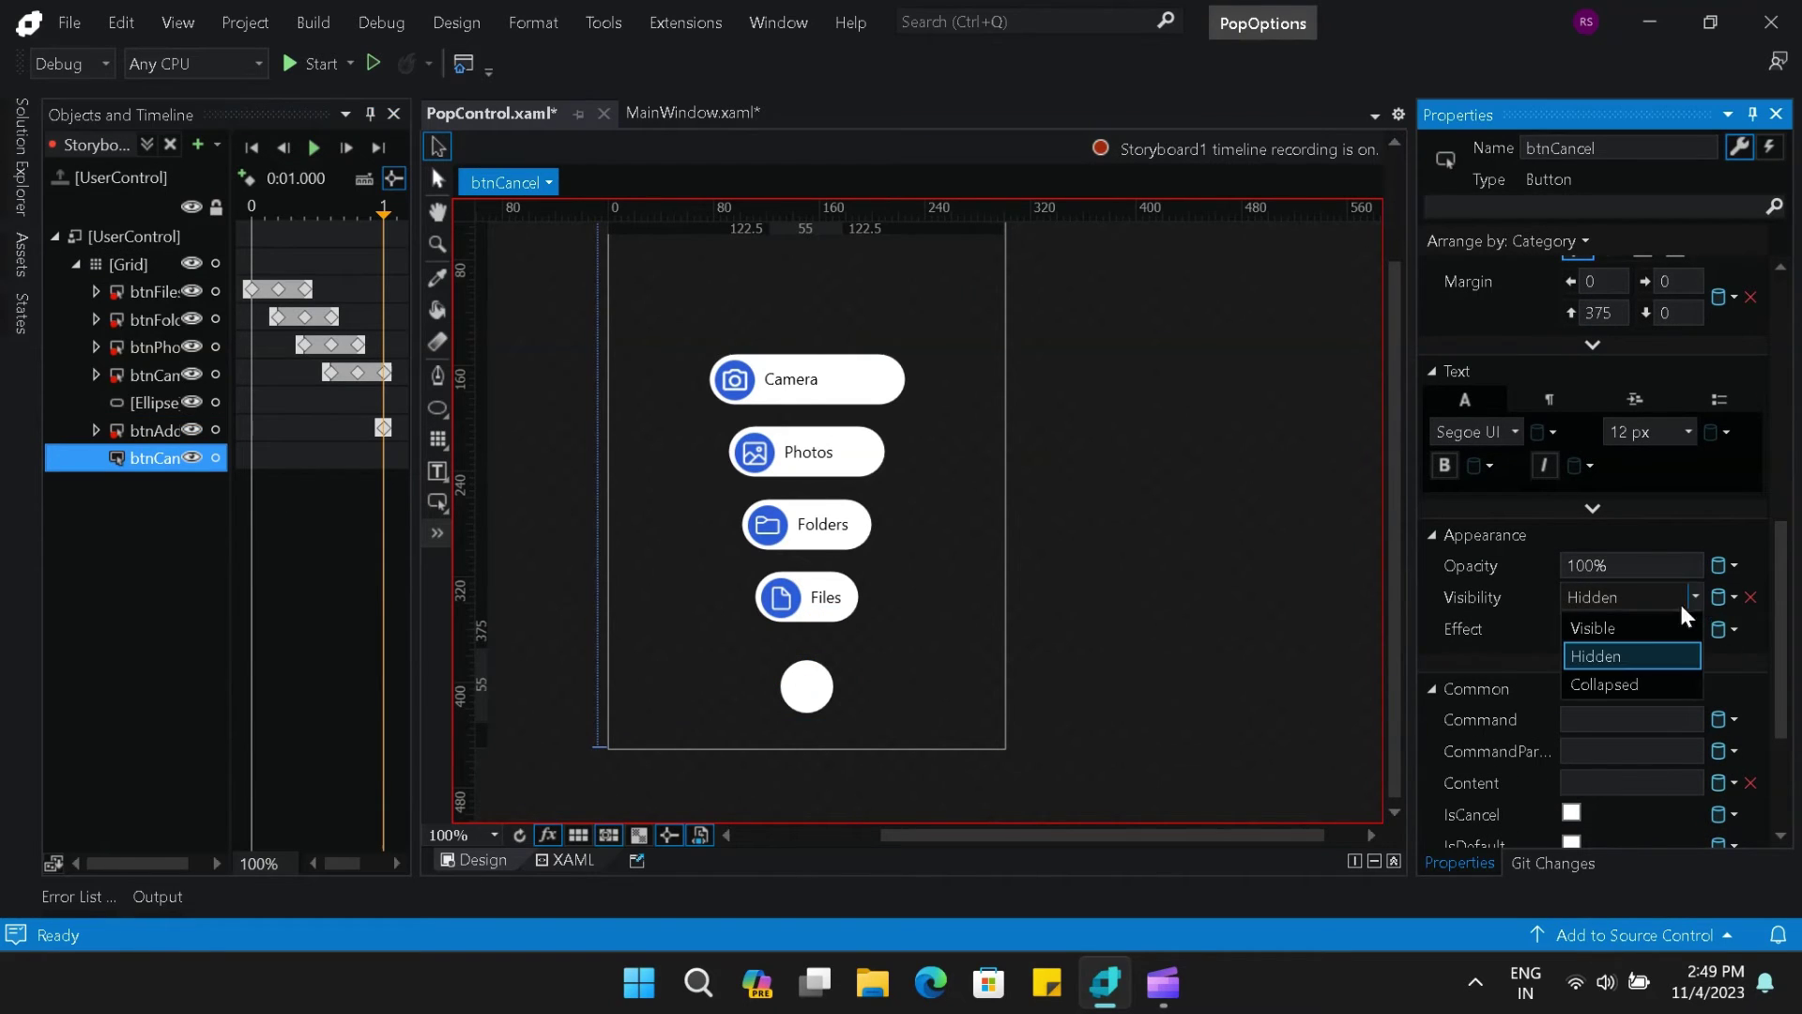
pyautogui.click(1624, 618)
pyautogui.click(315, 148)
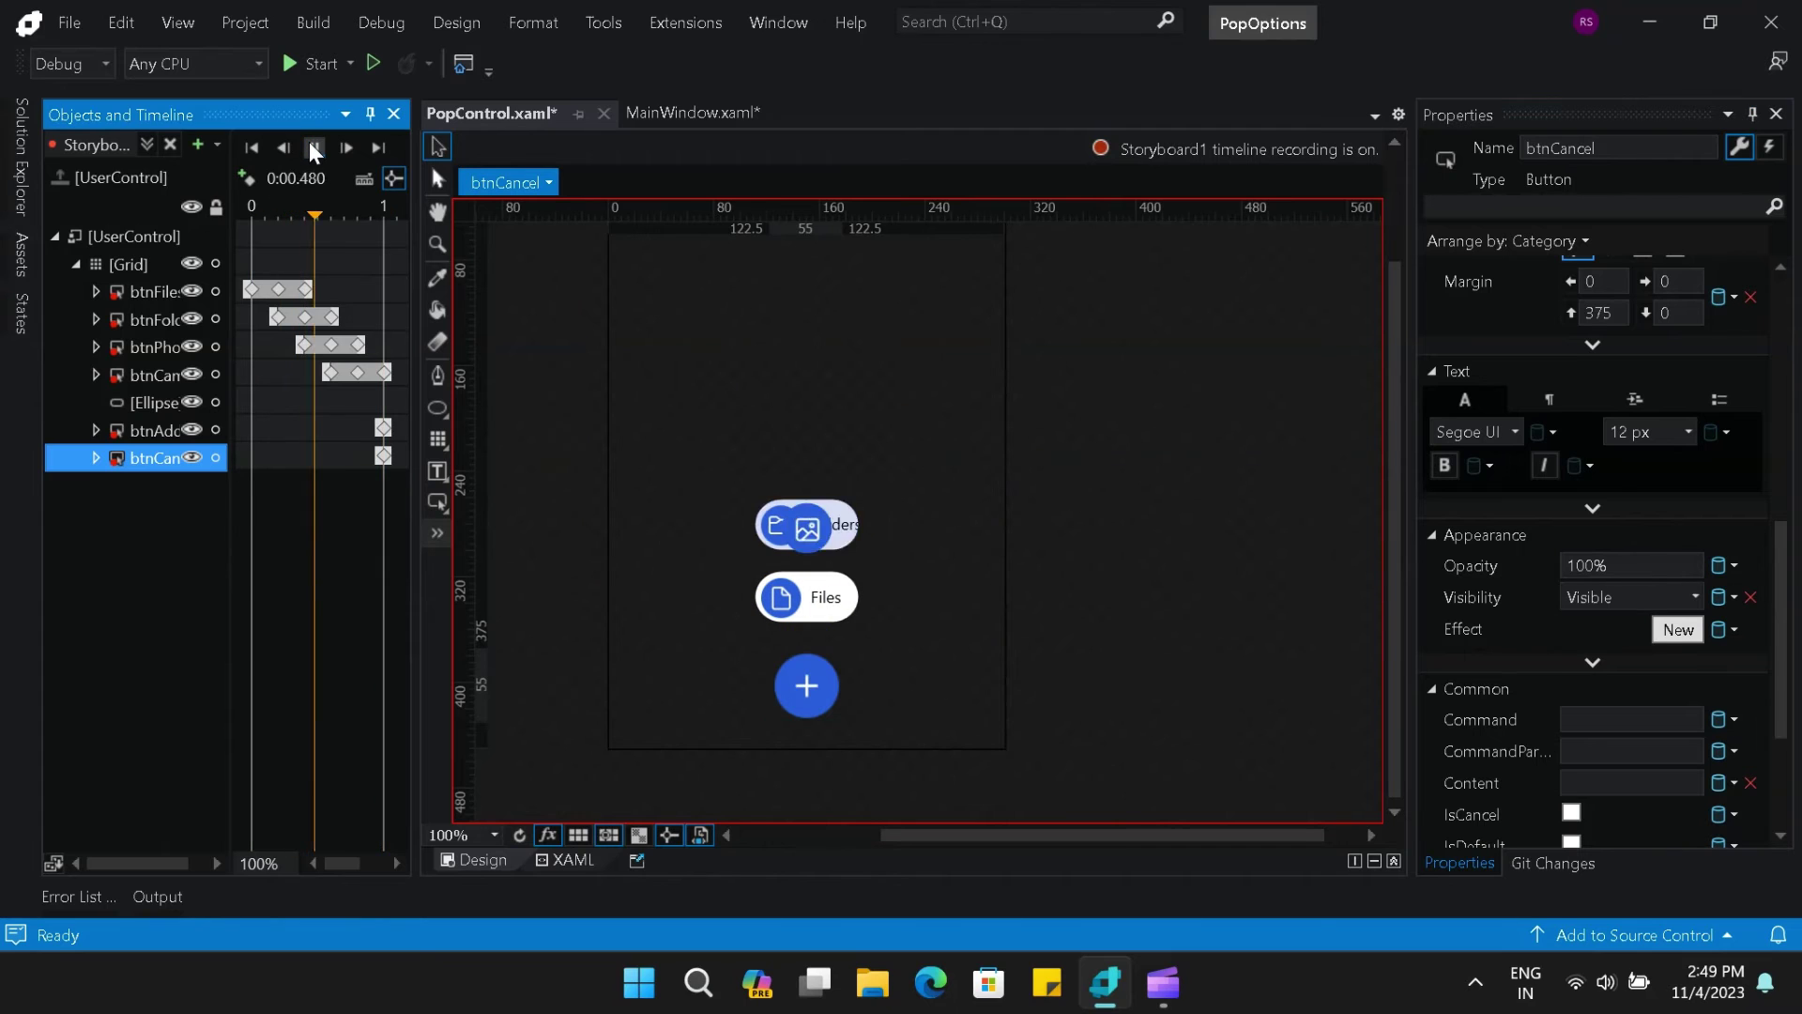
pyautogui.click(314, 148)
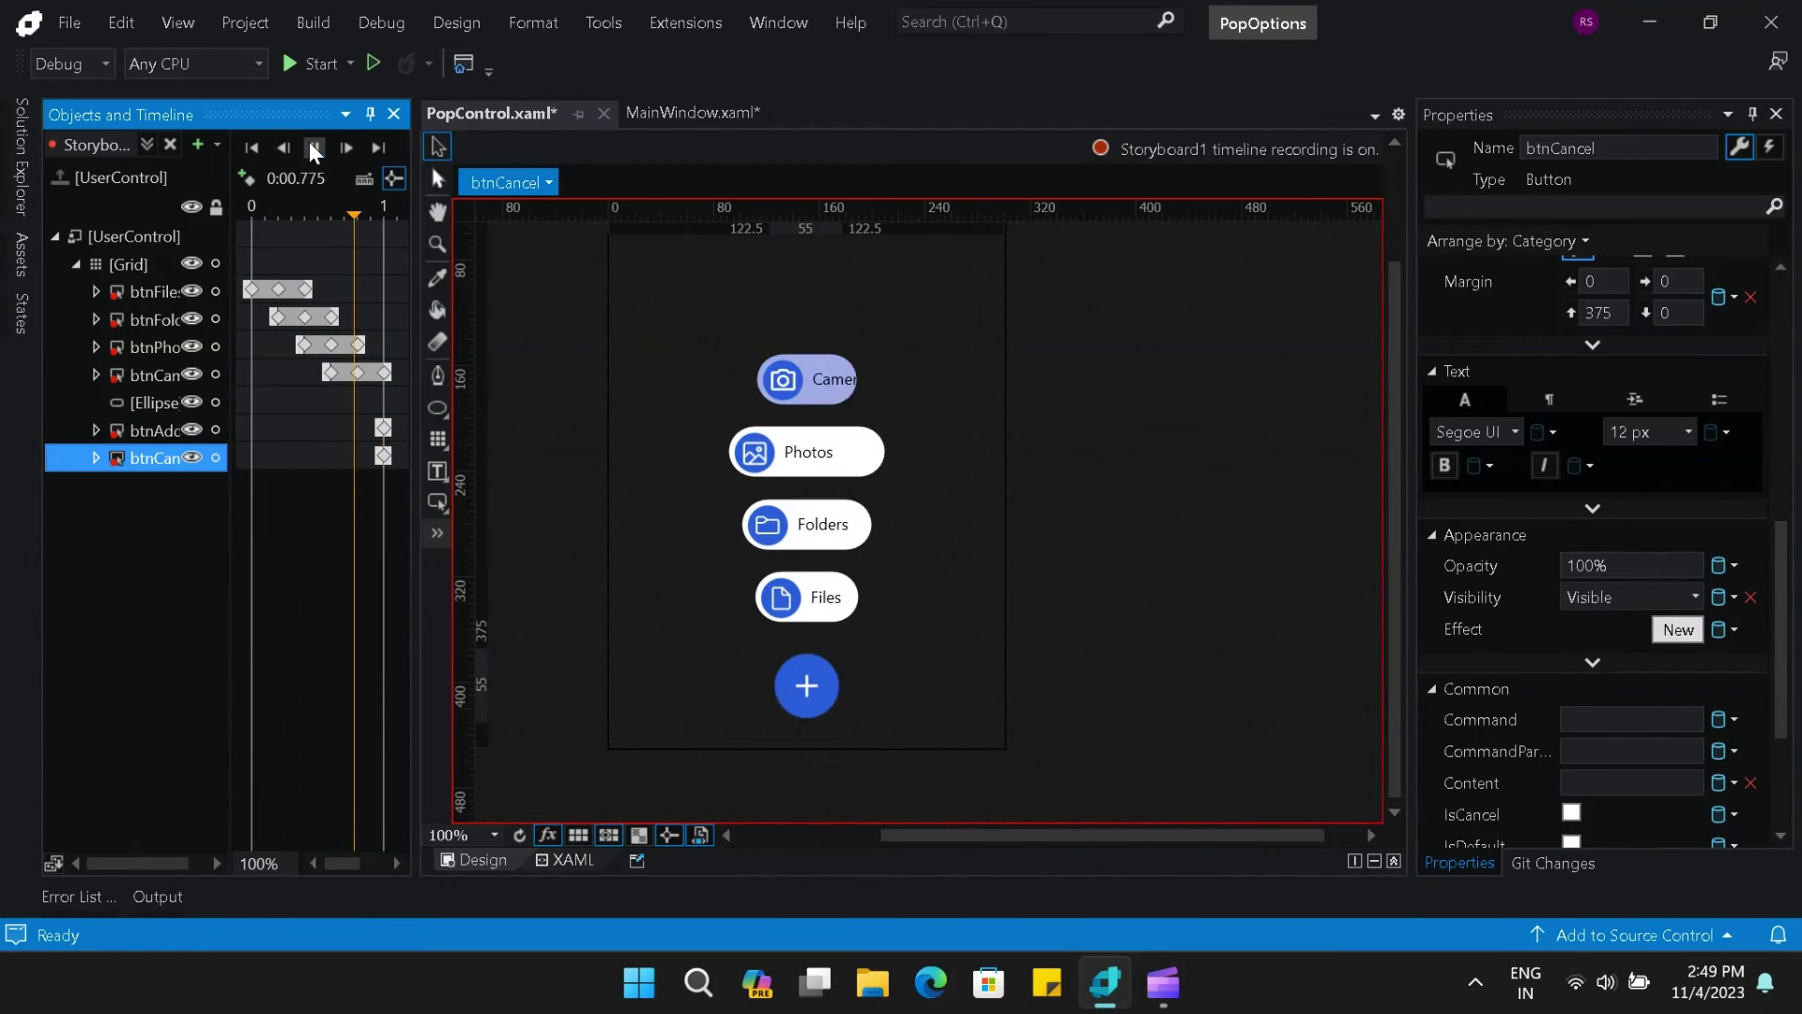
# - Create a second storyboard with the default name and set btnCancel's visibility to Visible at 0 seconds
pyautogui.click(197, 146)
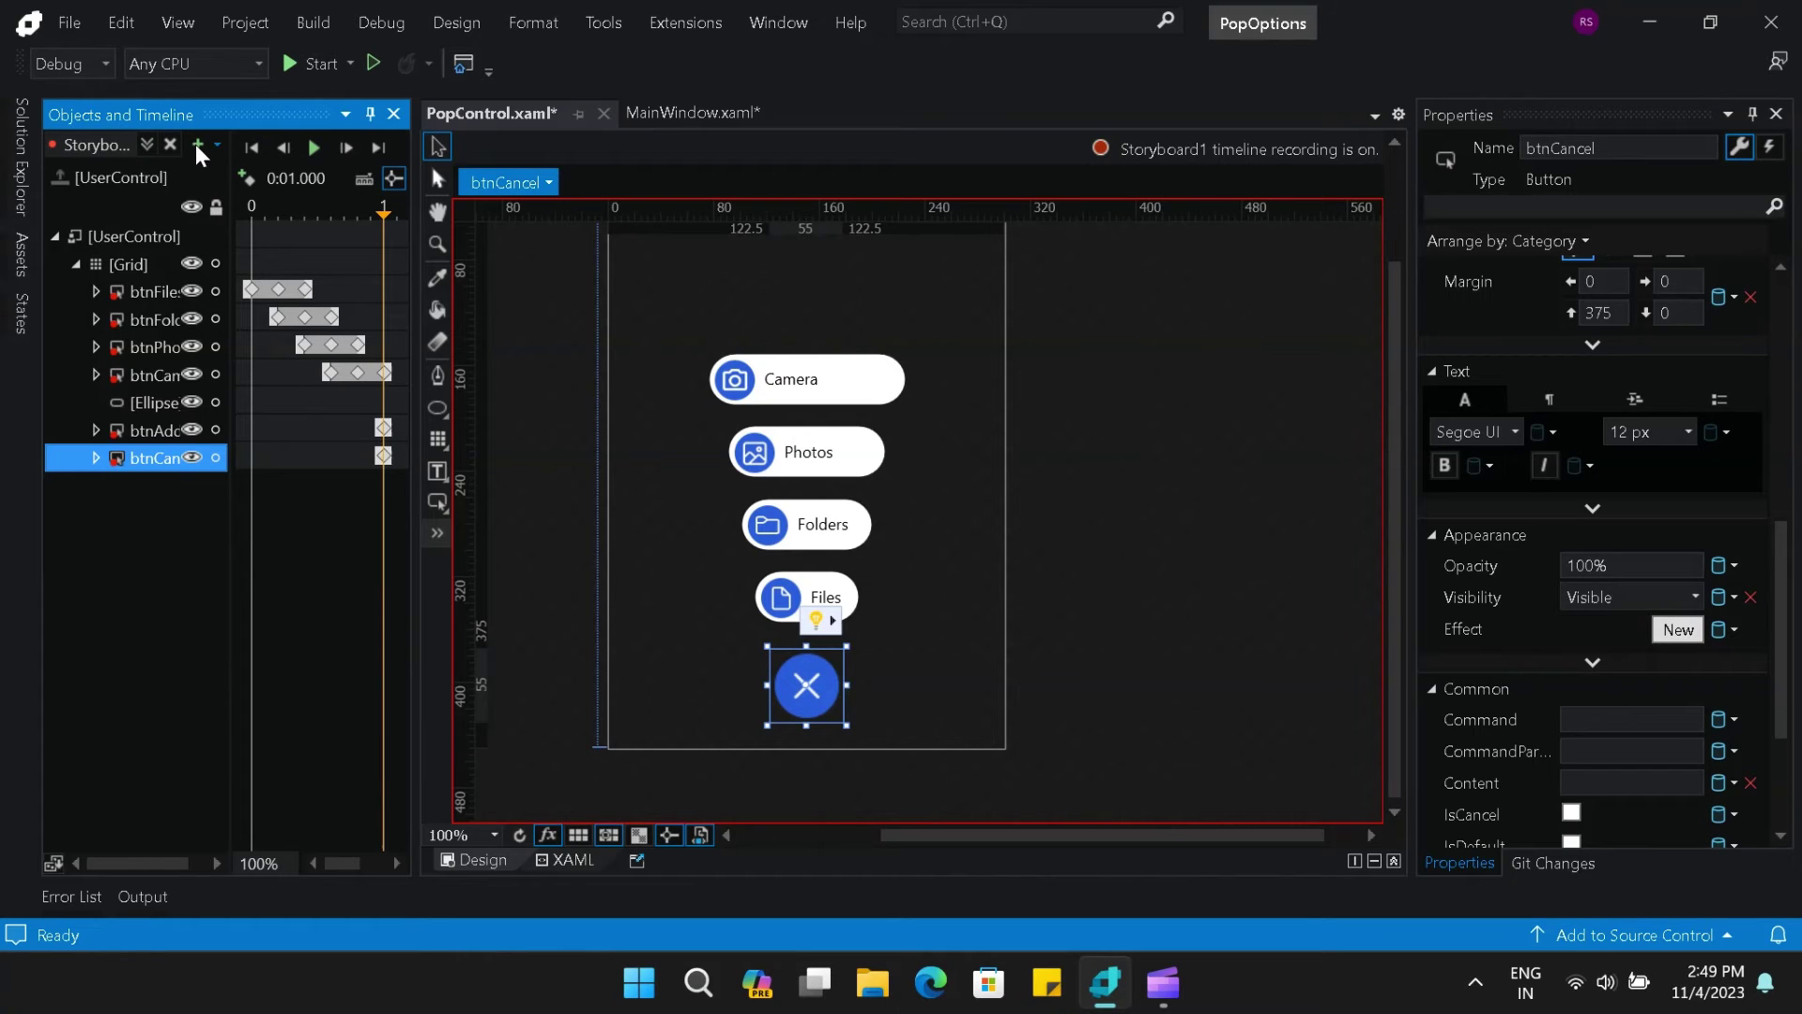
pyautogui.click(977, 547)
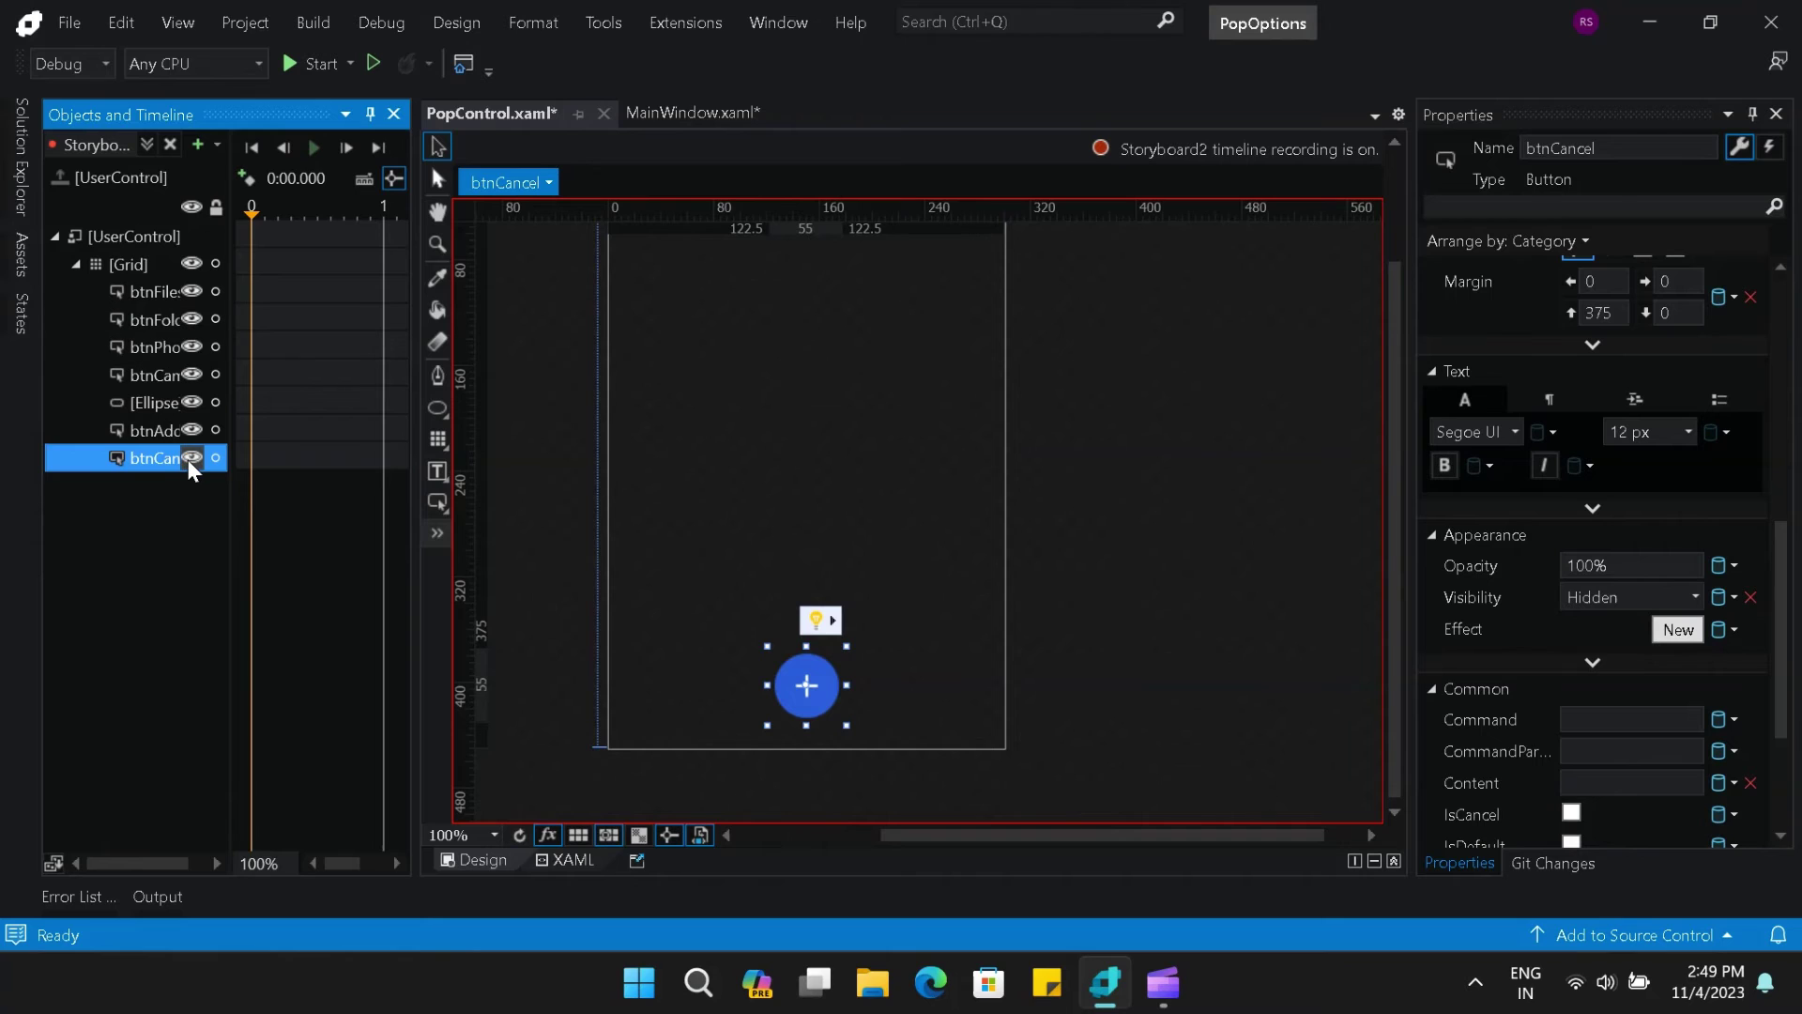
pyautogui.moveTo(1786, 693); pyautogui.dragTo(1787, 778)
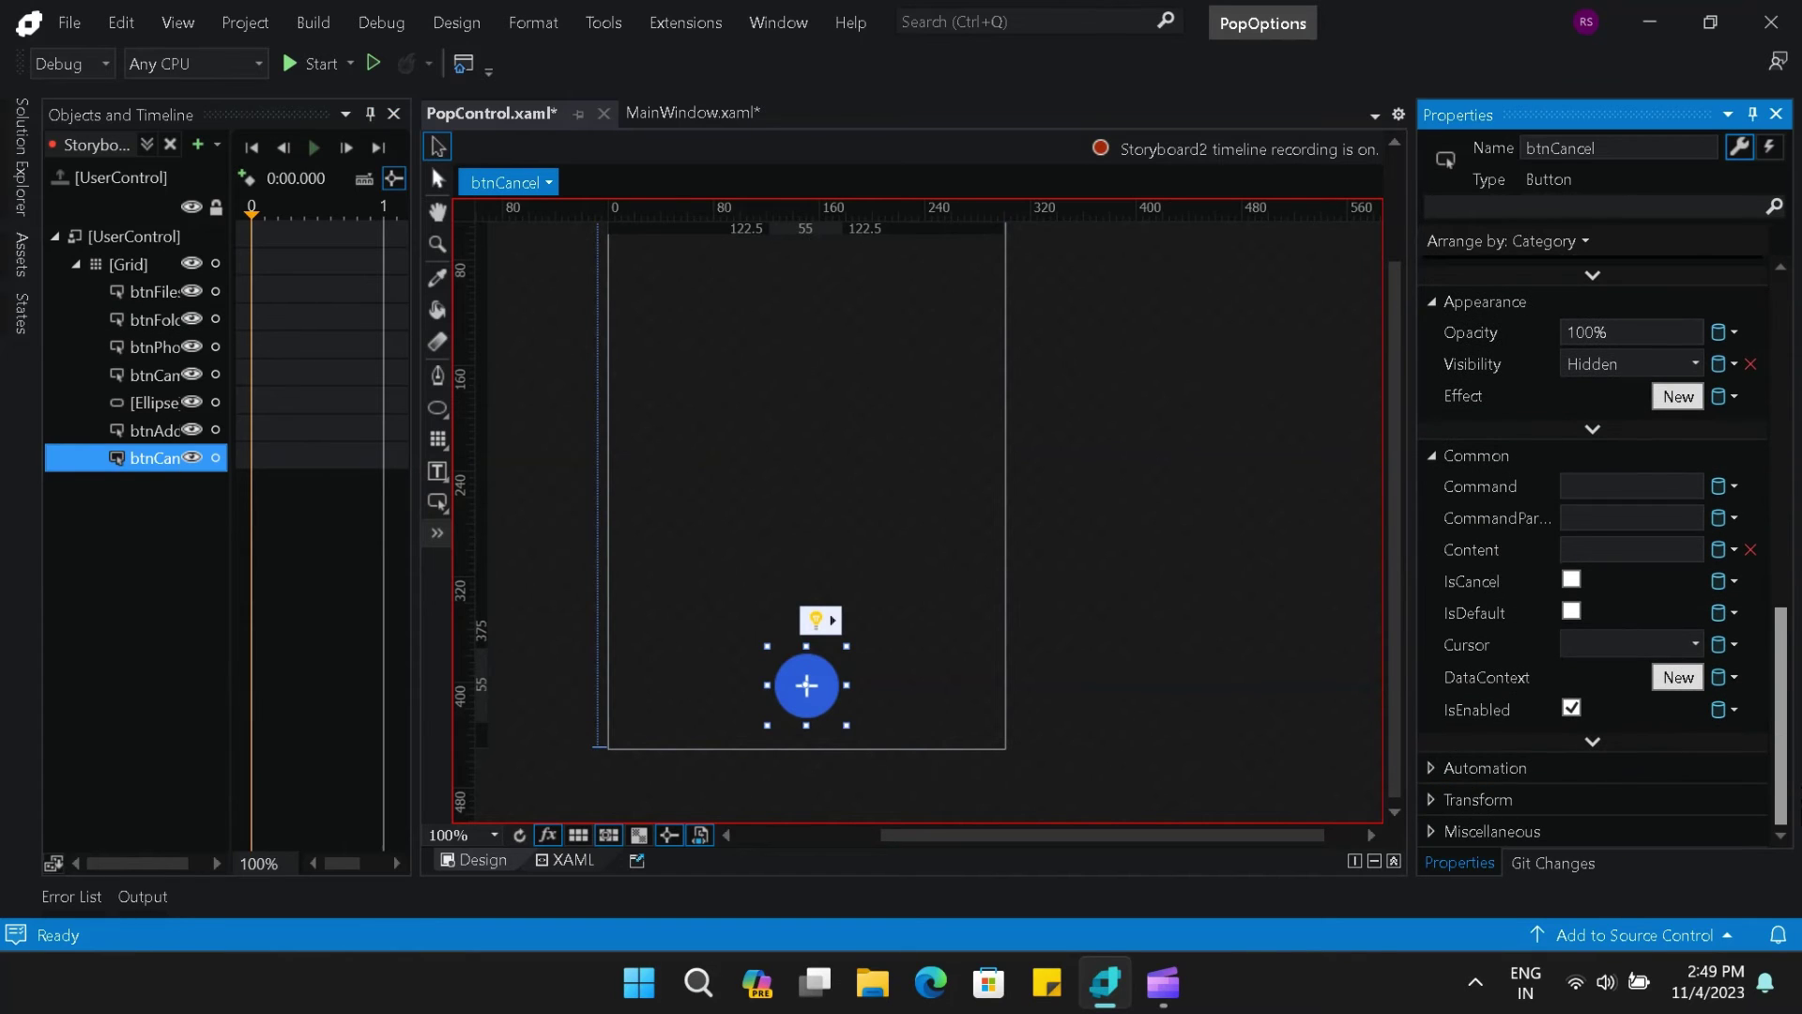
pyautogui.click(1697, 364)
pyautogui.click(1631, 391)
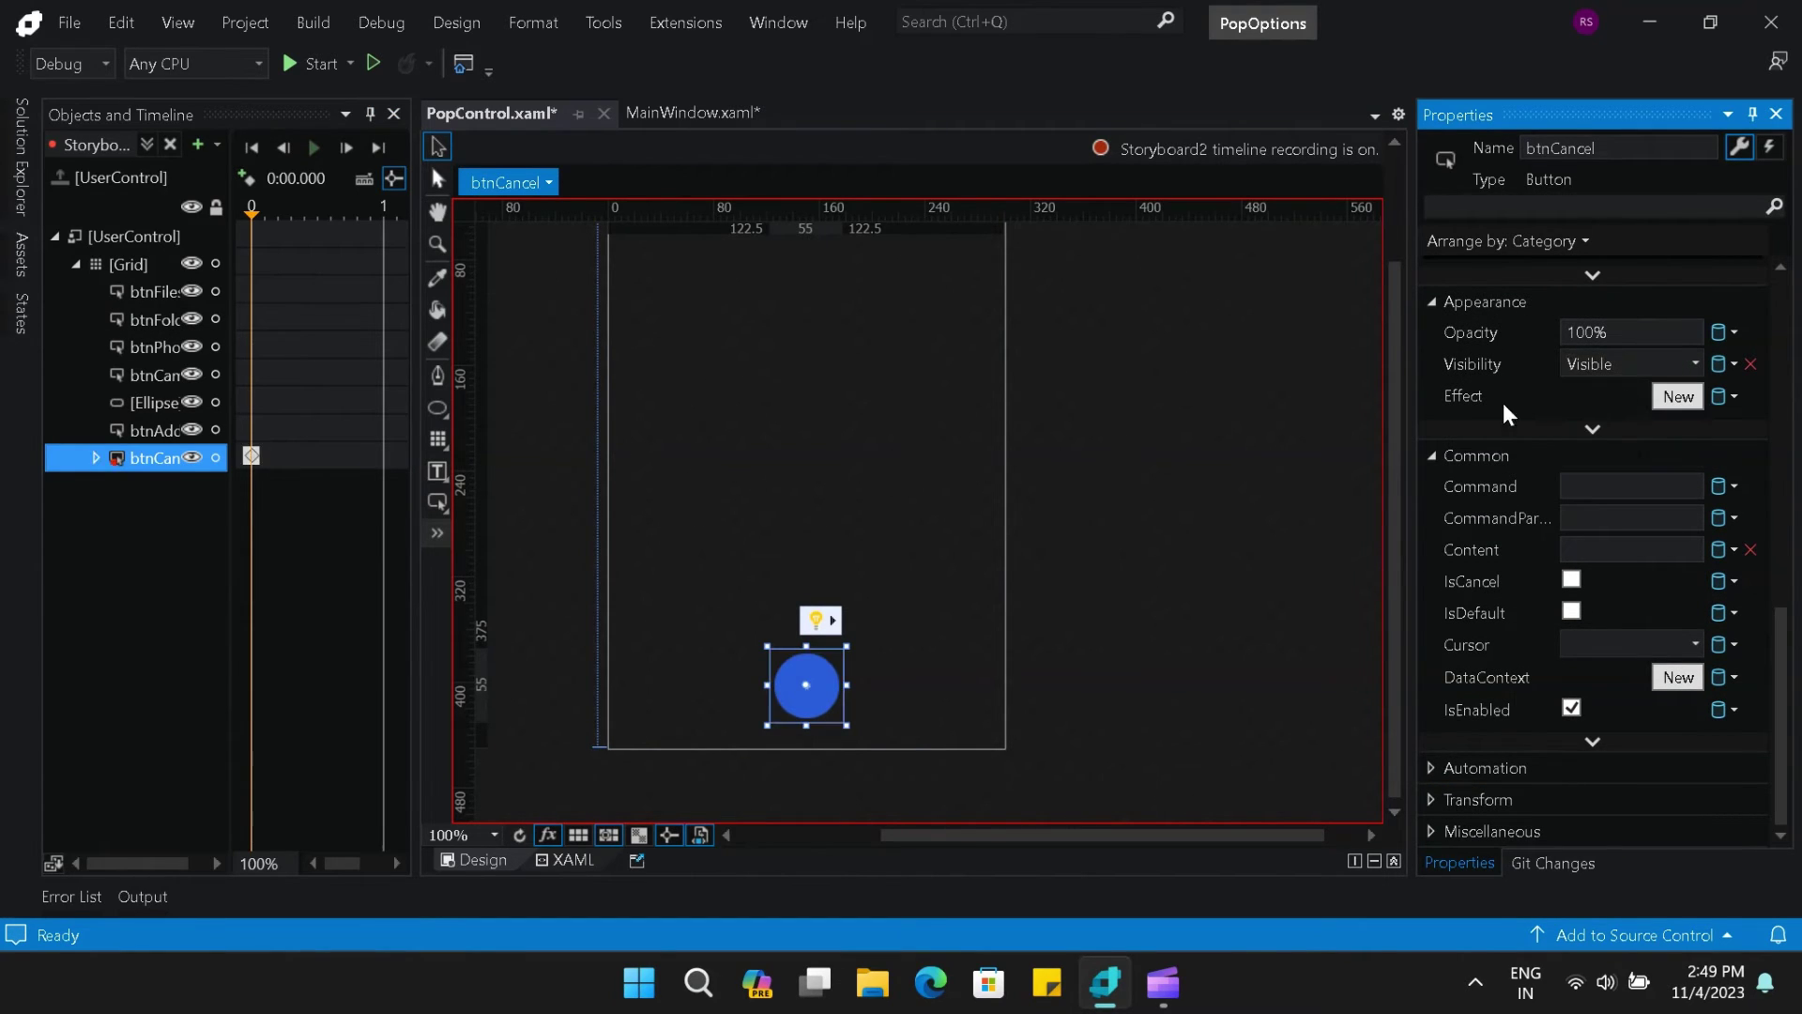
# - Set btnAdd's visibility to Hidden at 0 seconds in the second storyboard
pyautogui.click(328, 437)
pyautogui.click(1693, 362)
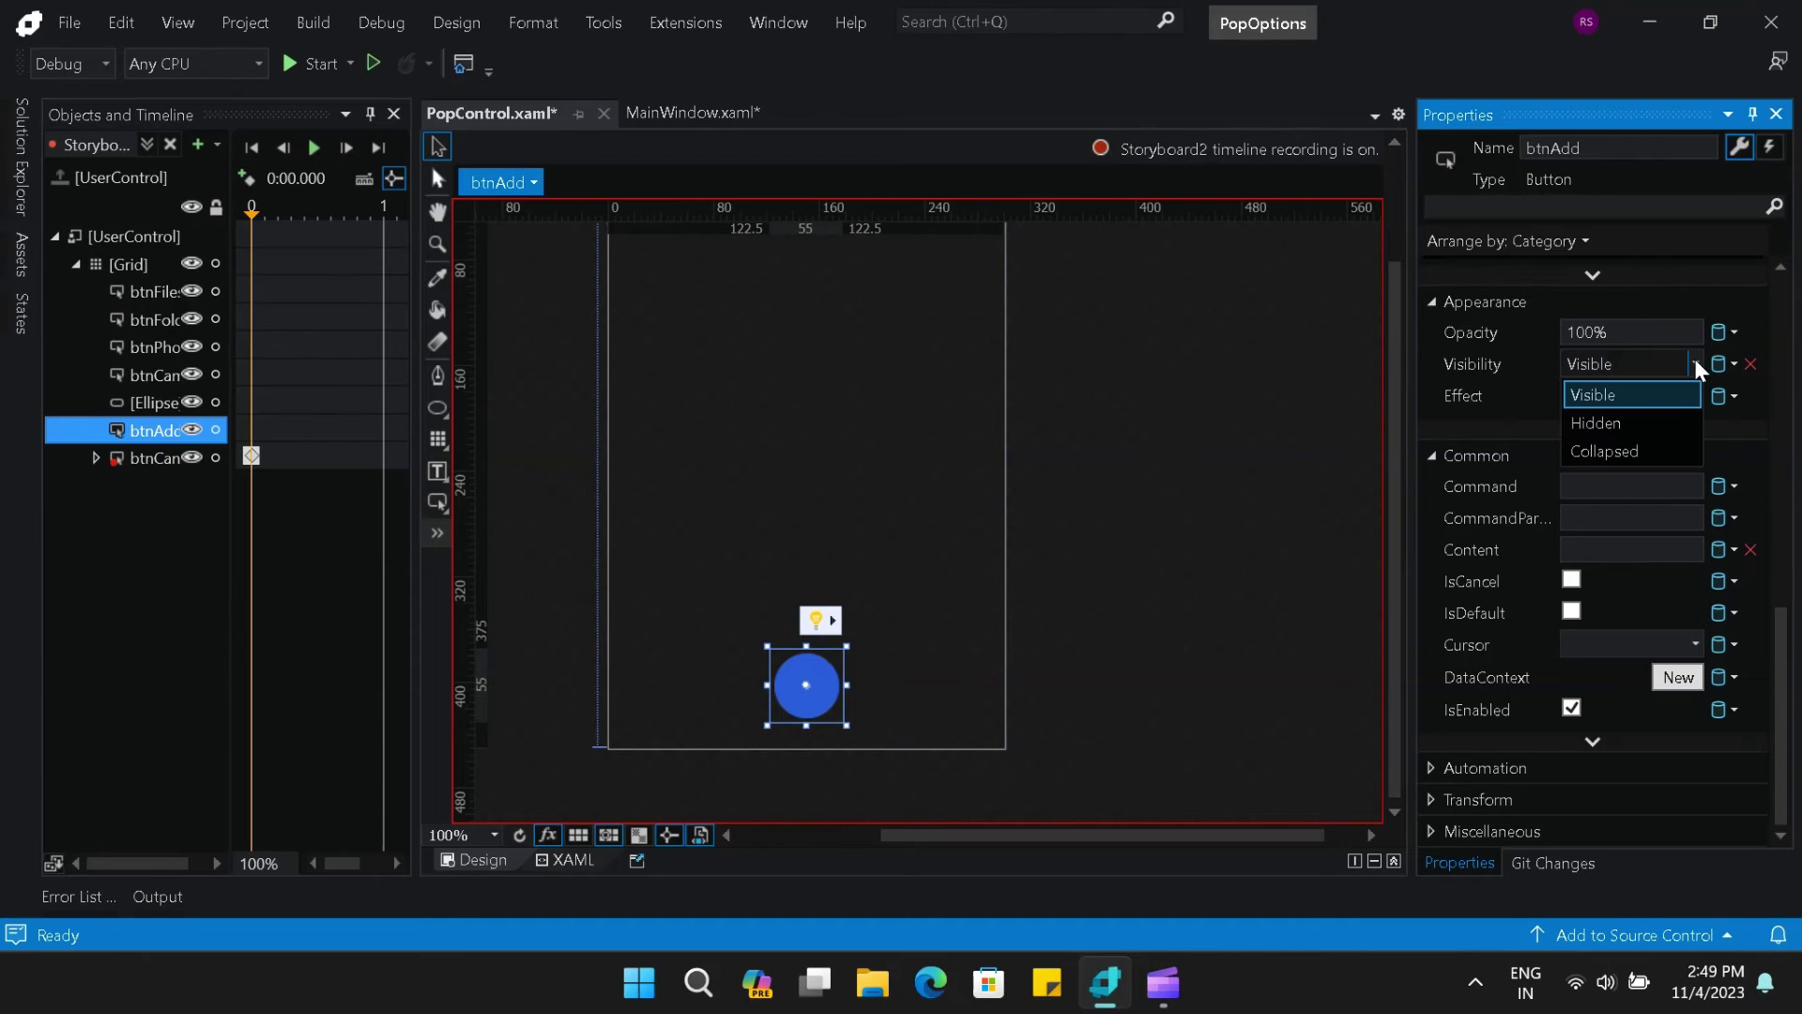
pyautogui.click(1630, 422)
# - Set btnFiles's top margin to 315 at 0 seconds in the second storyboard
pyautogui.click(150, 380)
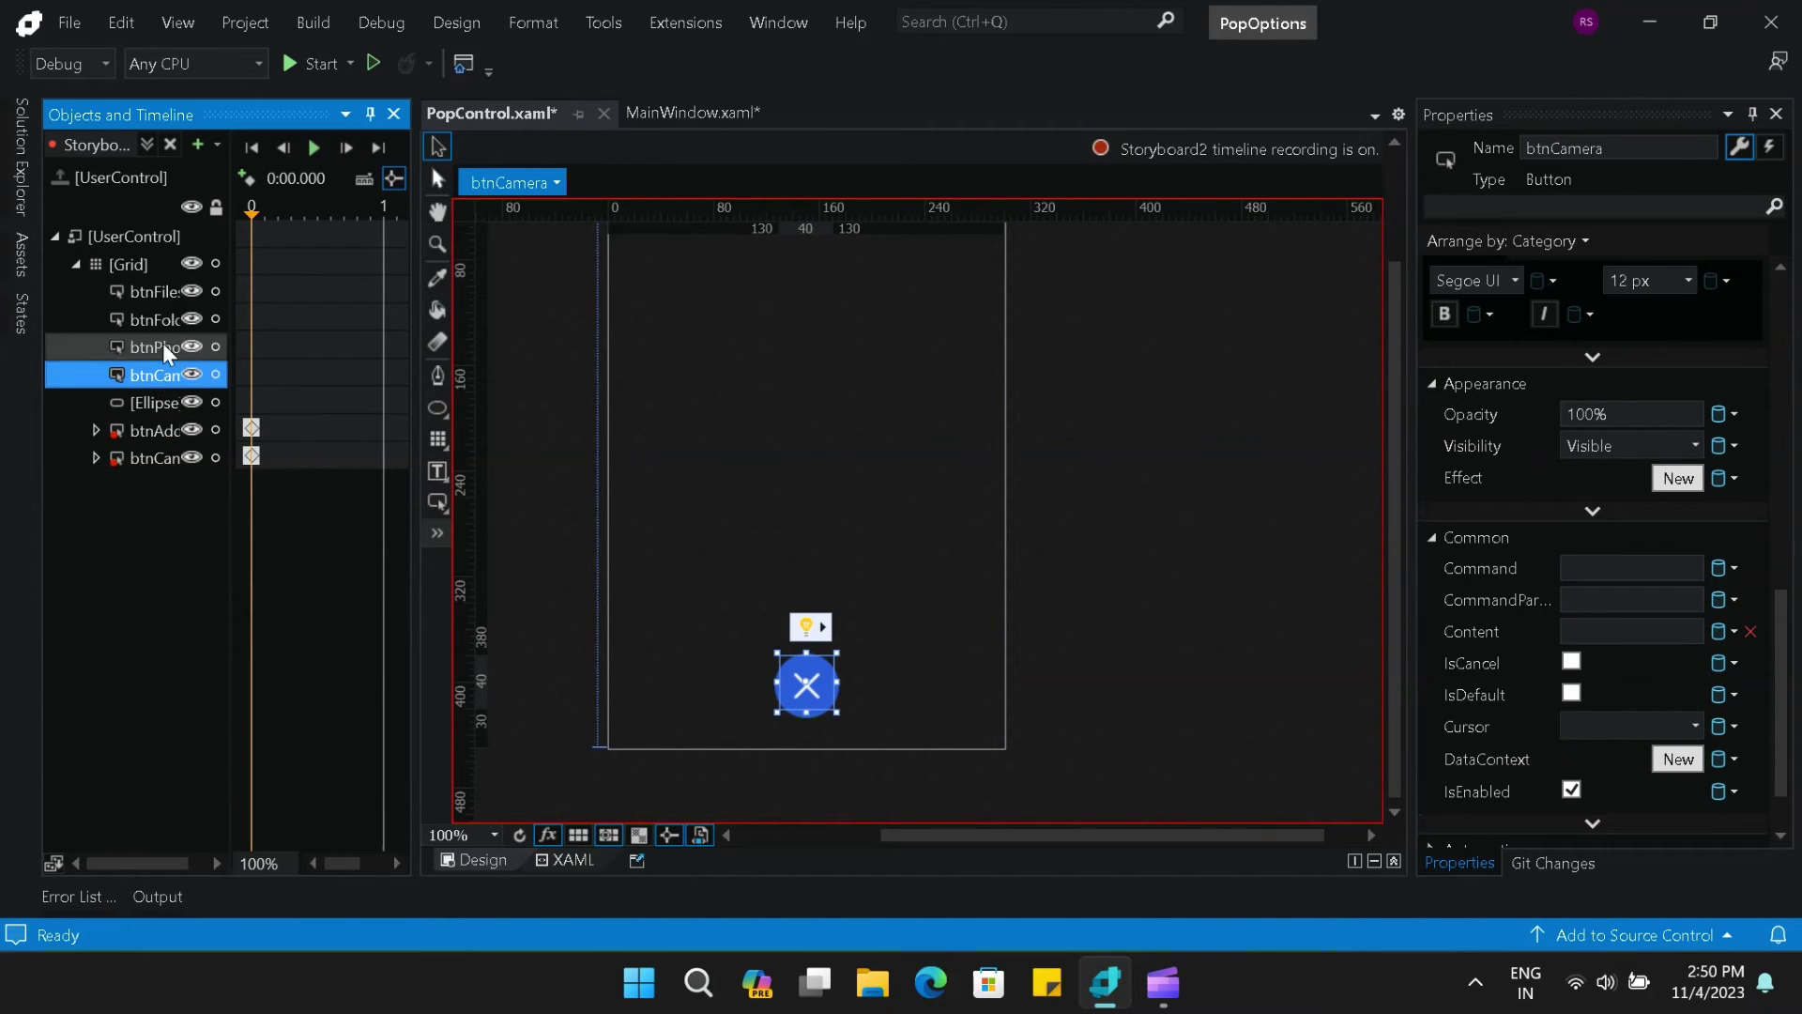
pyautogui.click(160, 301)
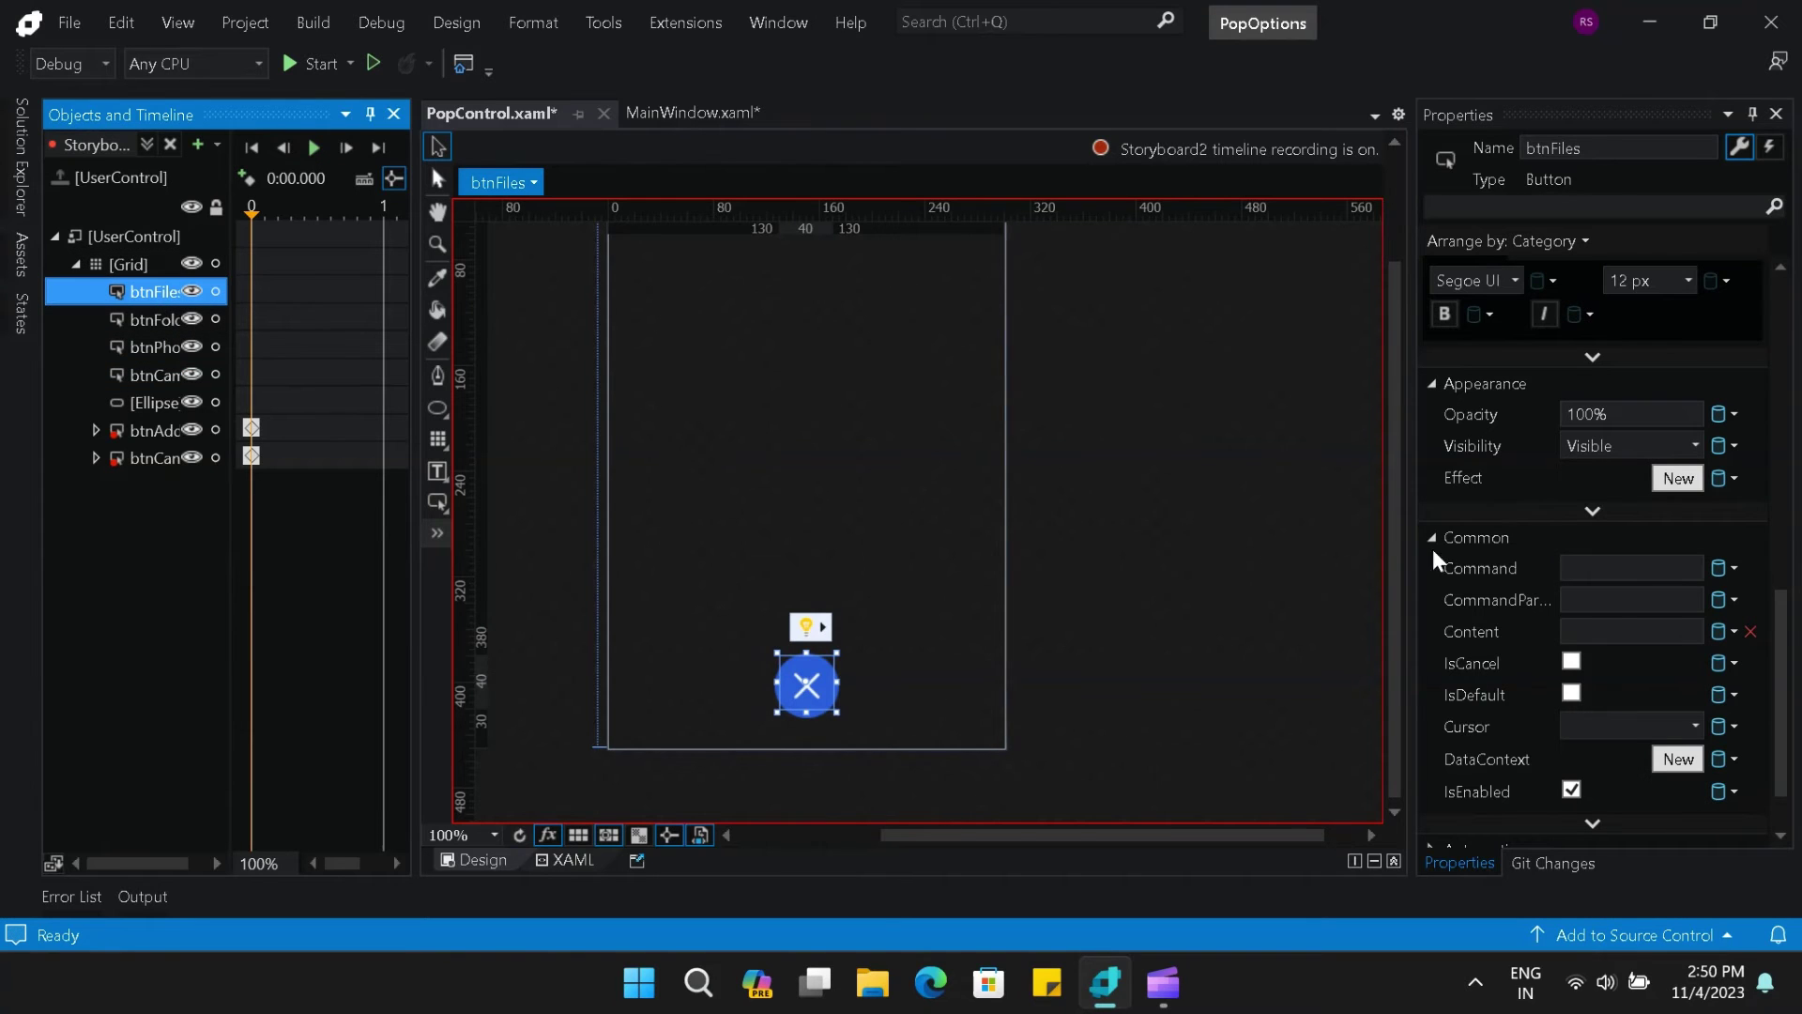
pyautogui.moveTo(1784, 627); pyautogui.dragTo(1783, 471)
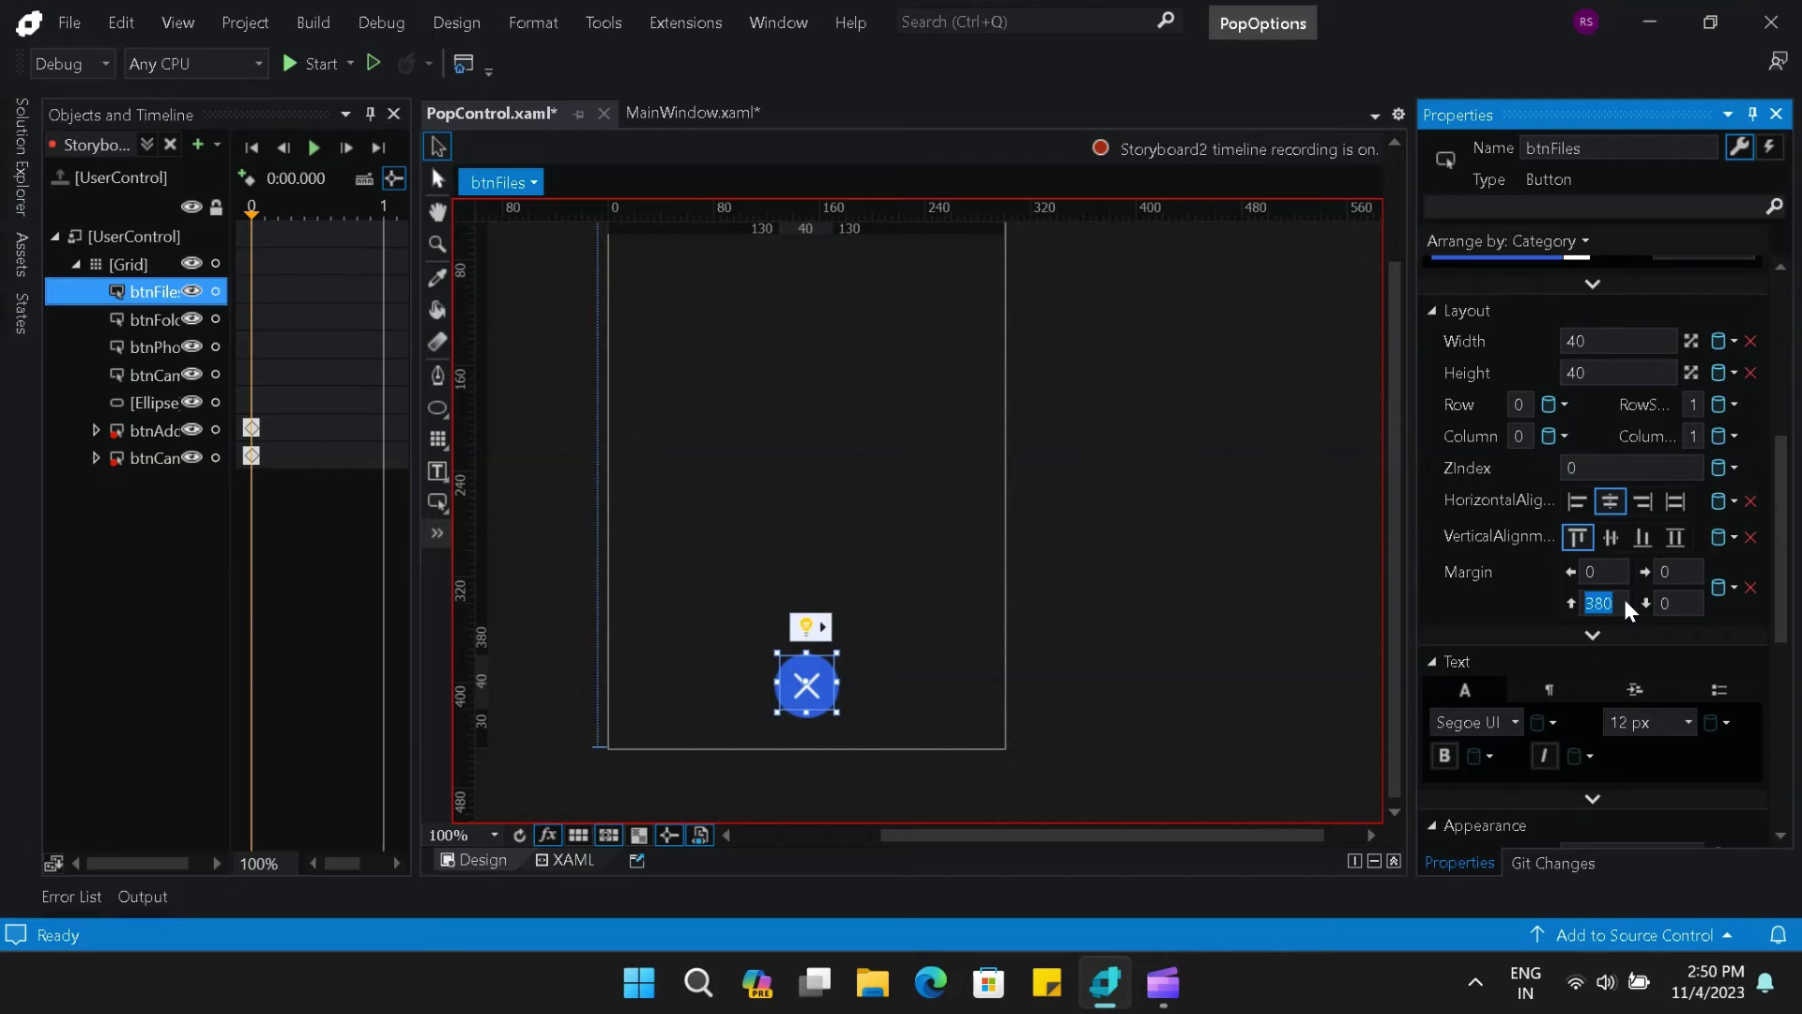
pyautogui.write('315')
pyautogui.click(1616, 571)
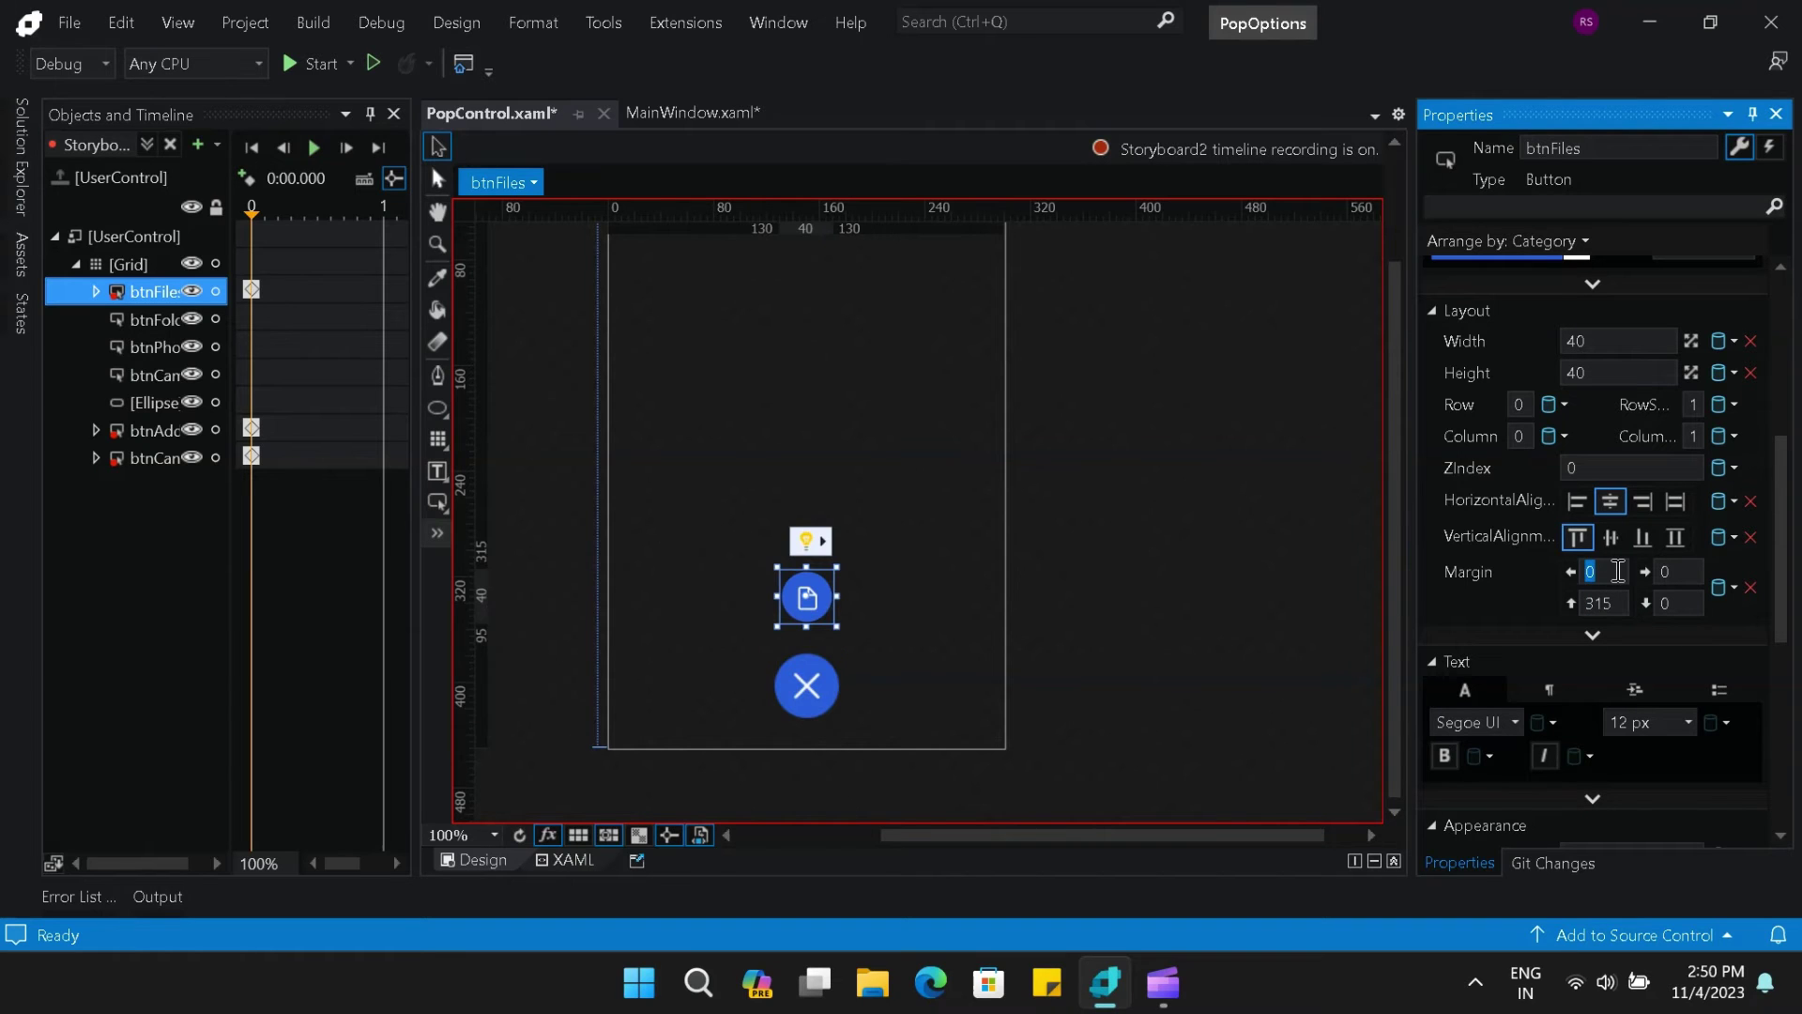
# - Give btnFiles a width of 80 and a white background at 0 seconds
pyautogui.click(1616, 347)
pyautogui.write('80')
pyautogui.scroll(1, 1774, 474)
pyautogui.click(1633, 463)
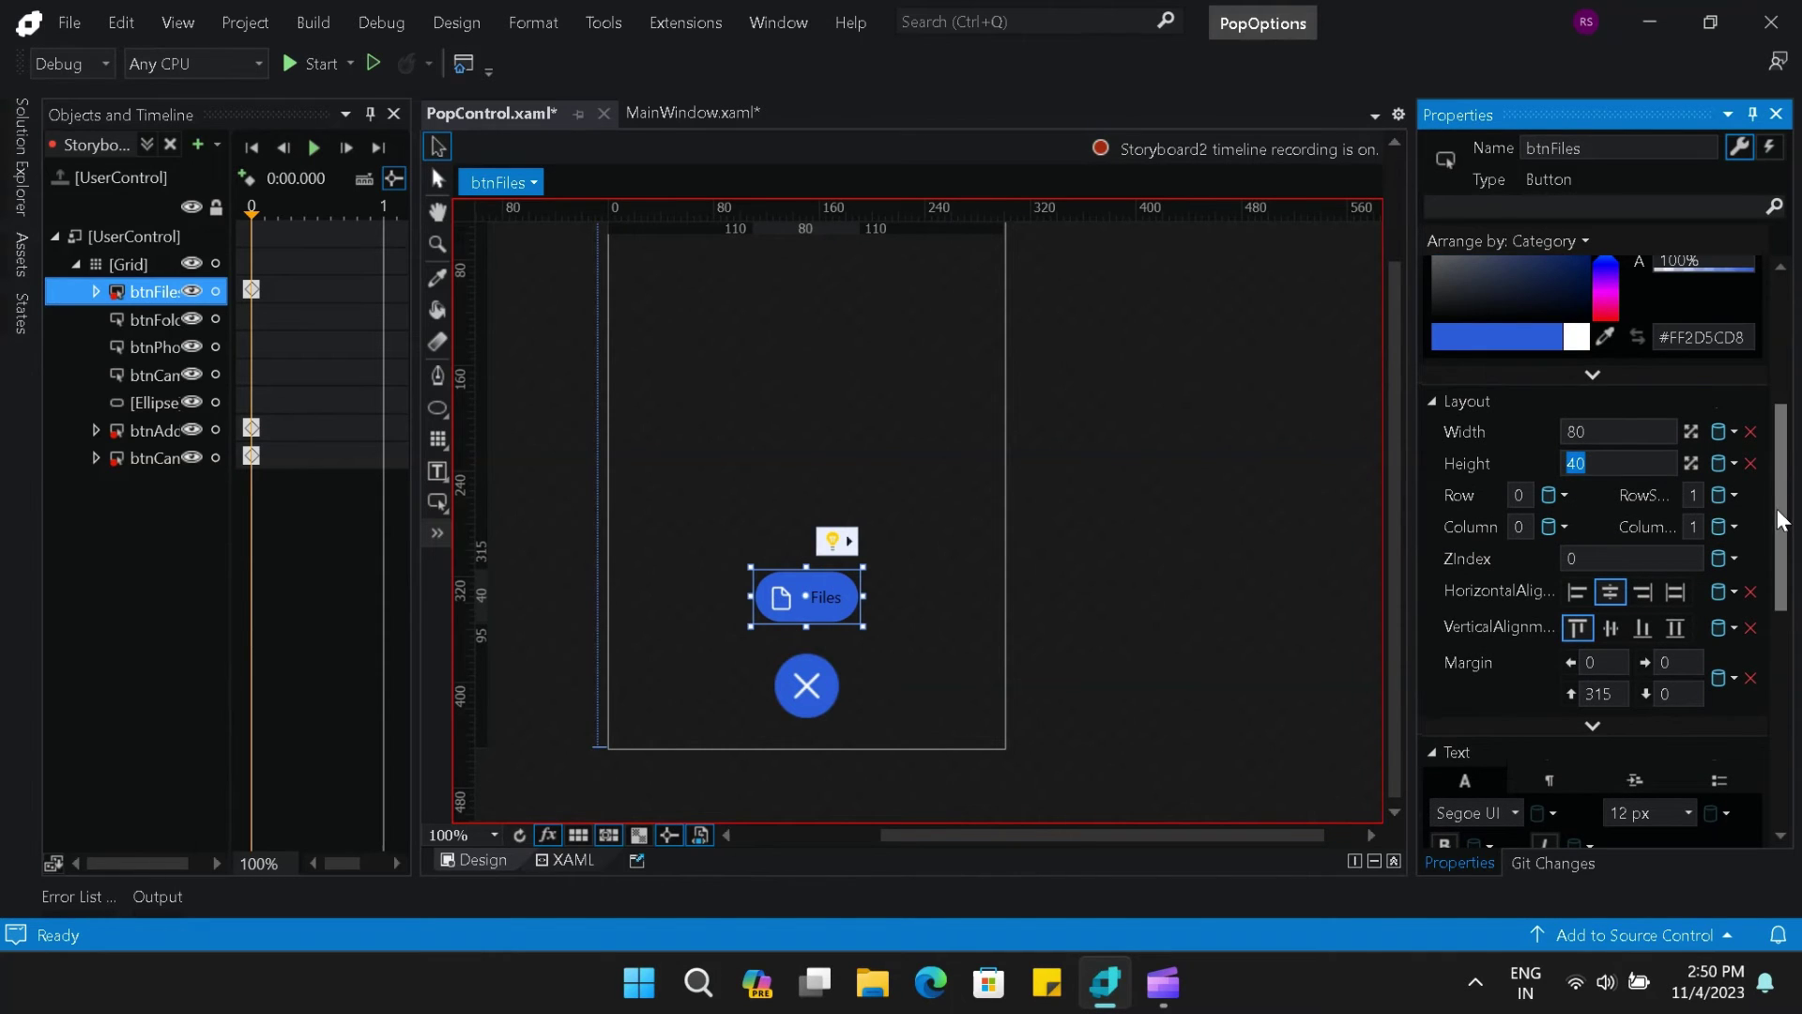
pyautogui.scroll(4, 1764, 441)
pyautogui.moveTo(1556, 539); pyautogui.dragTo(1355, 495)
# - Set btnFolders's top margin to 260 at 0 seconds in the second storyboard
pyautogui.click(155, 320)
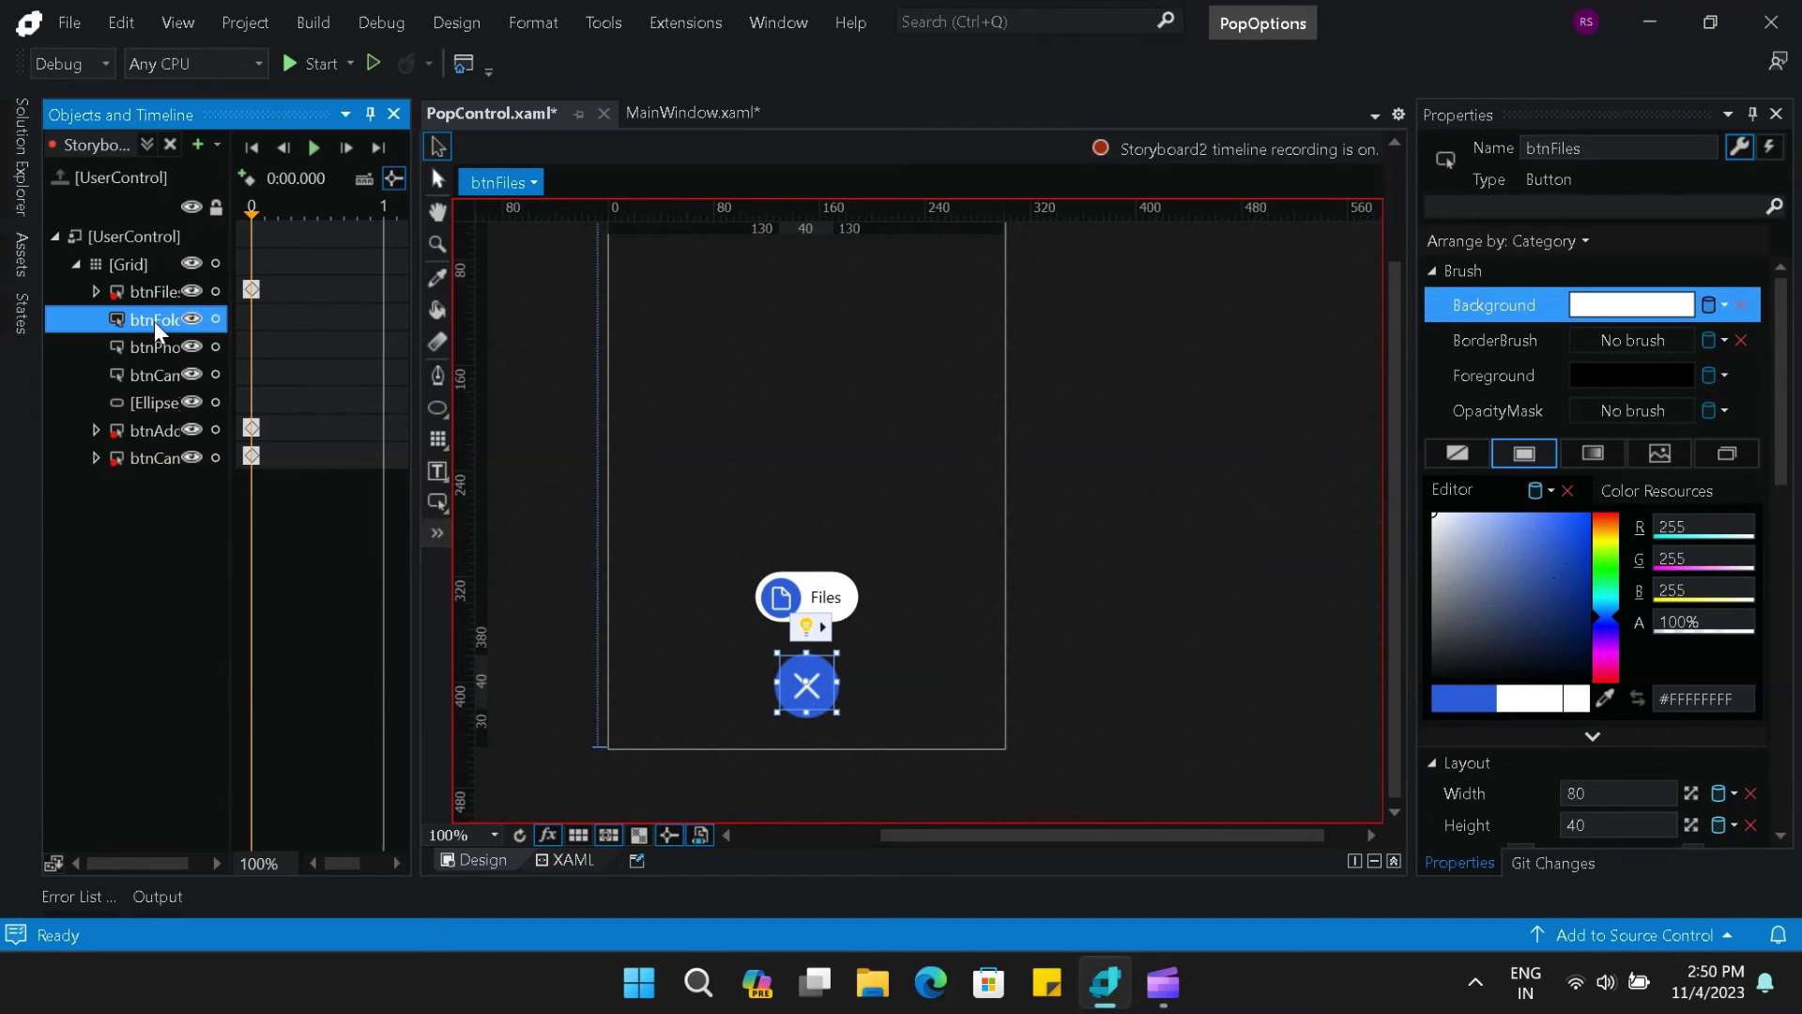
pyautogui.scroll(-4, 1776, 509)
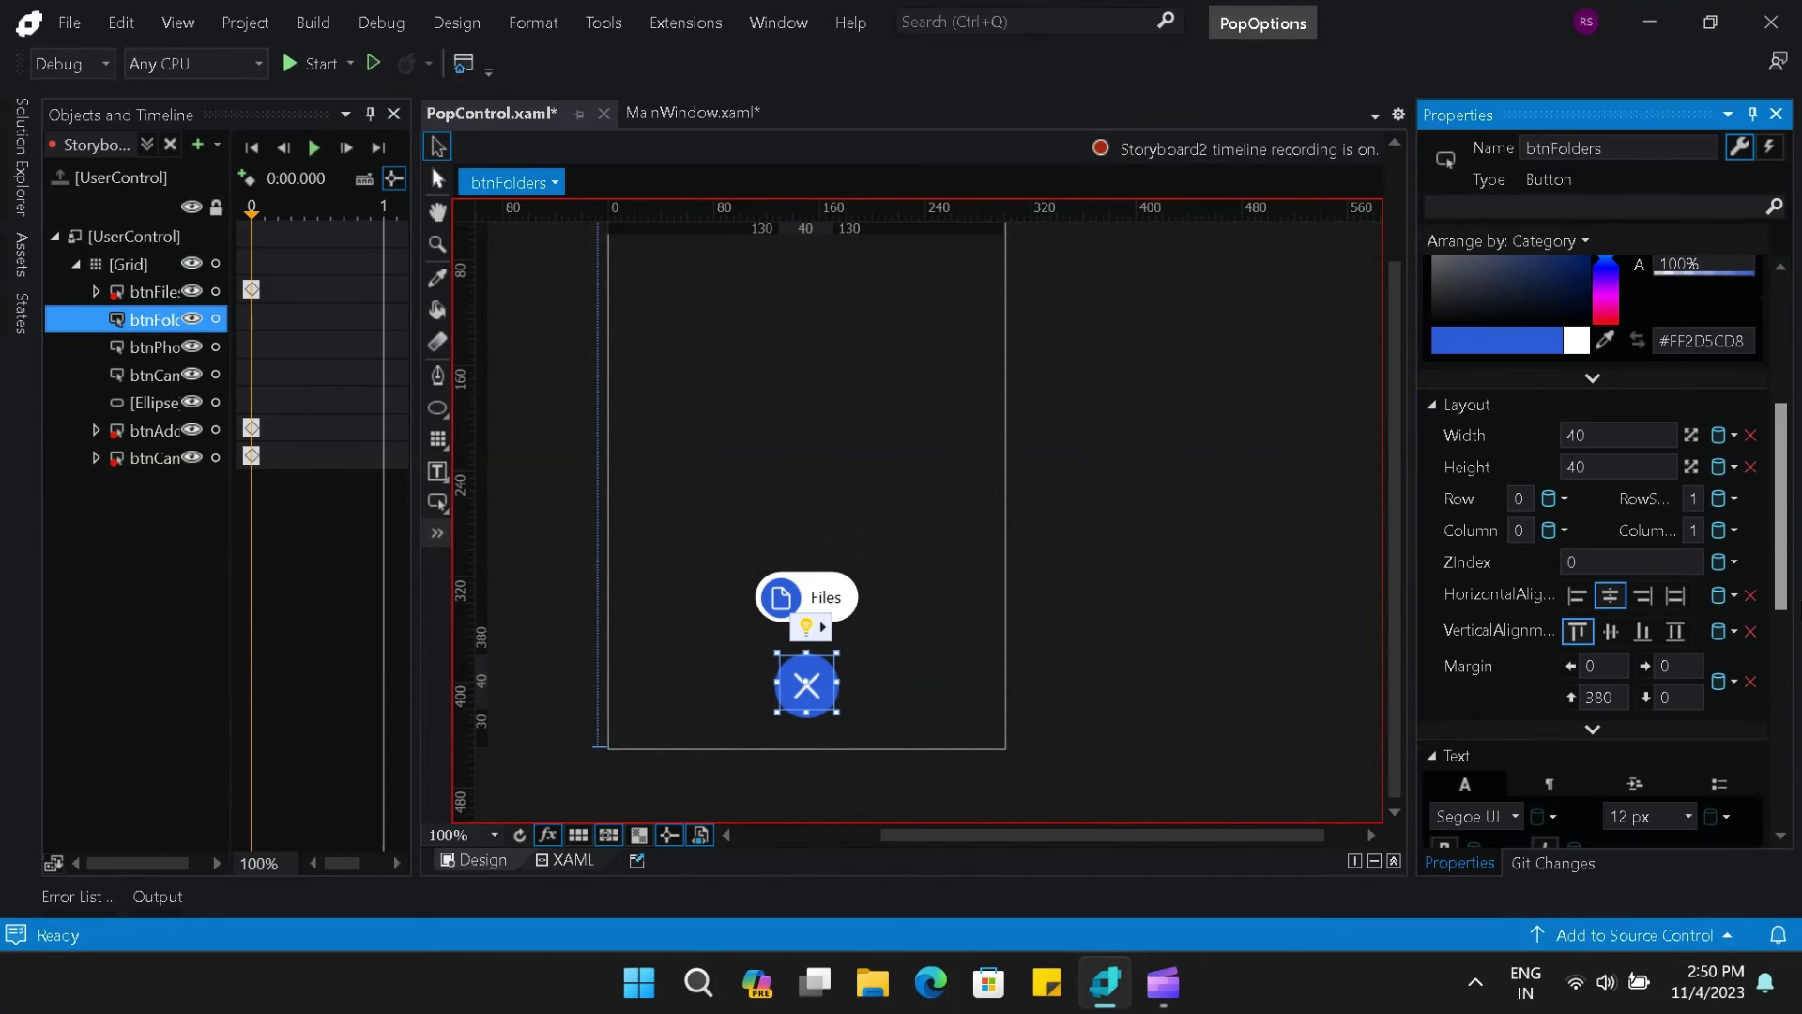
pyautogui.click(1621, 702)
pyautogui.write('260')
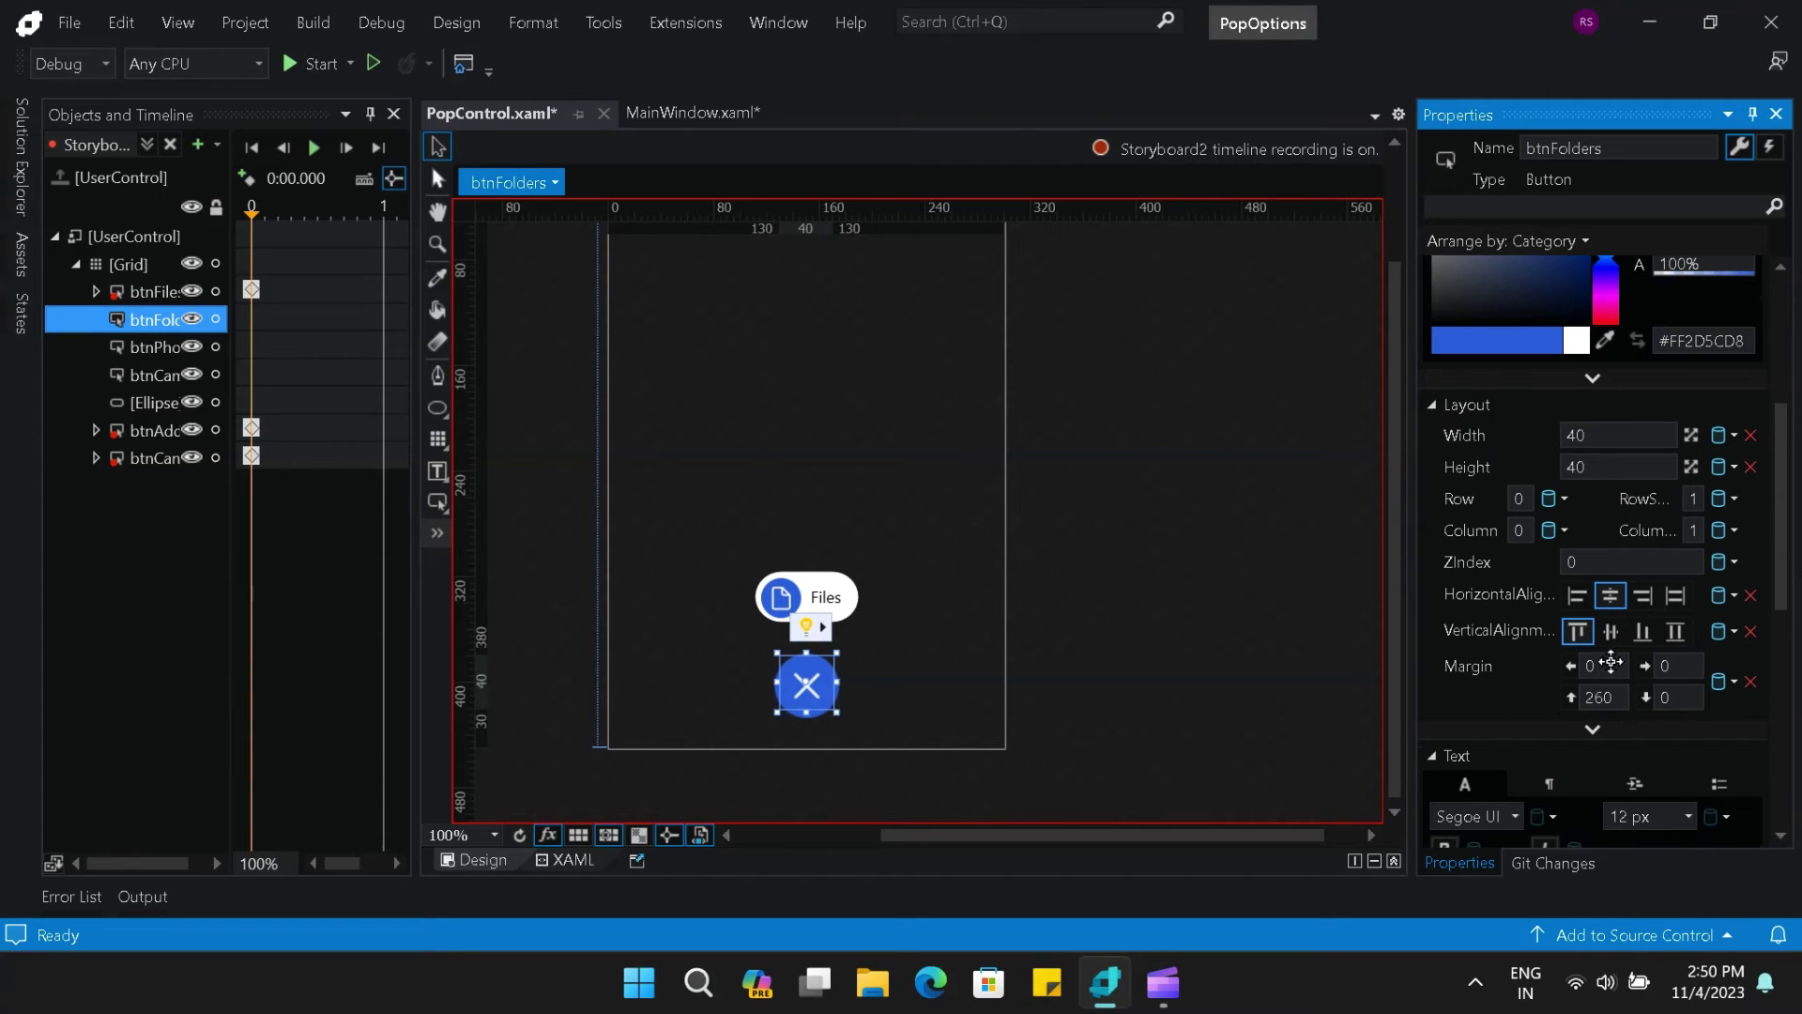
pyautogui.press('Return')
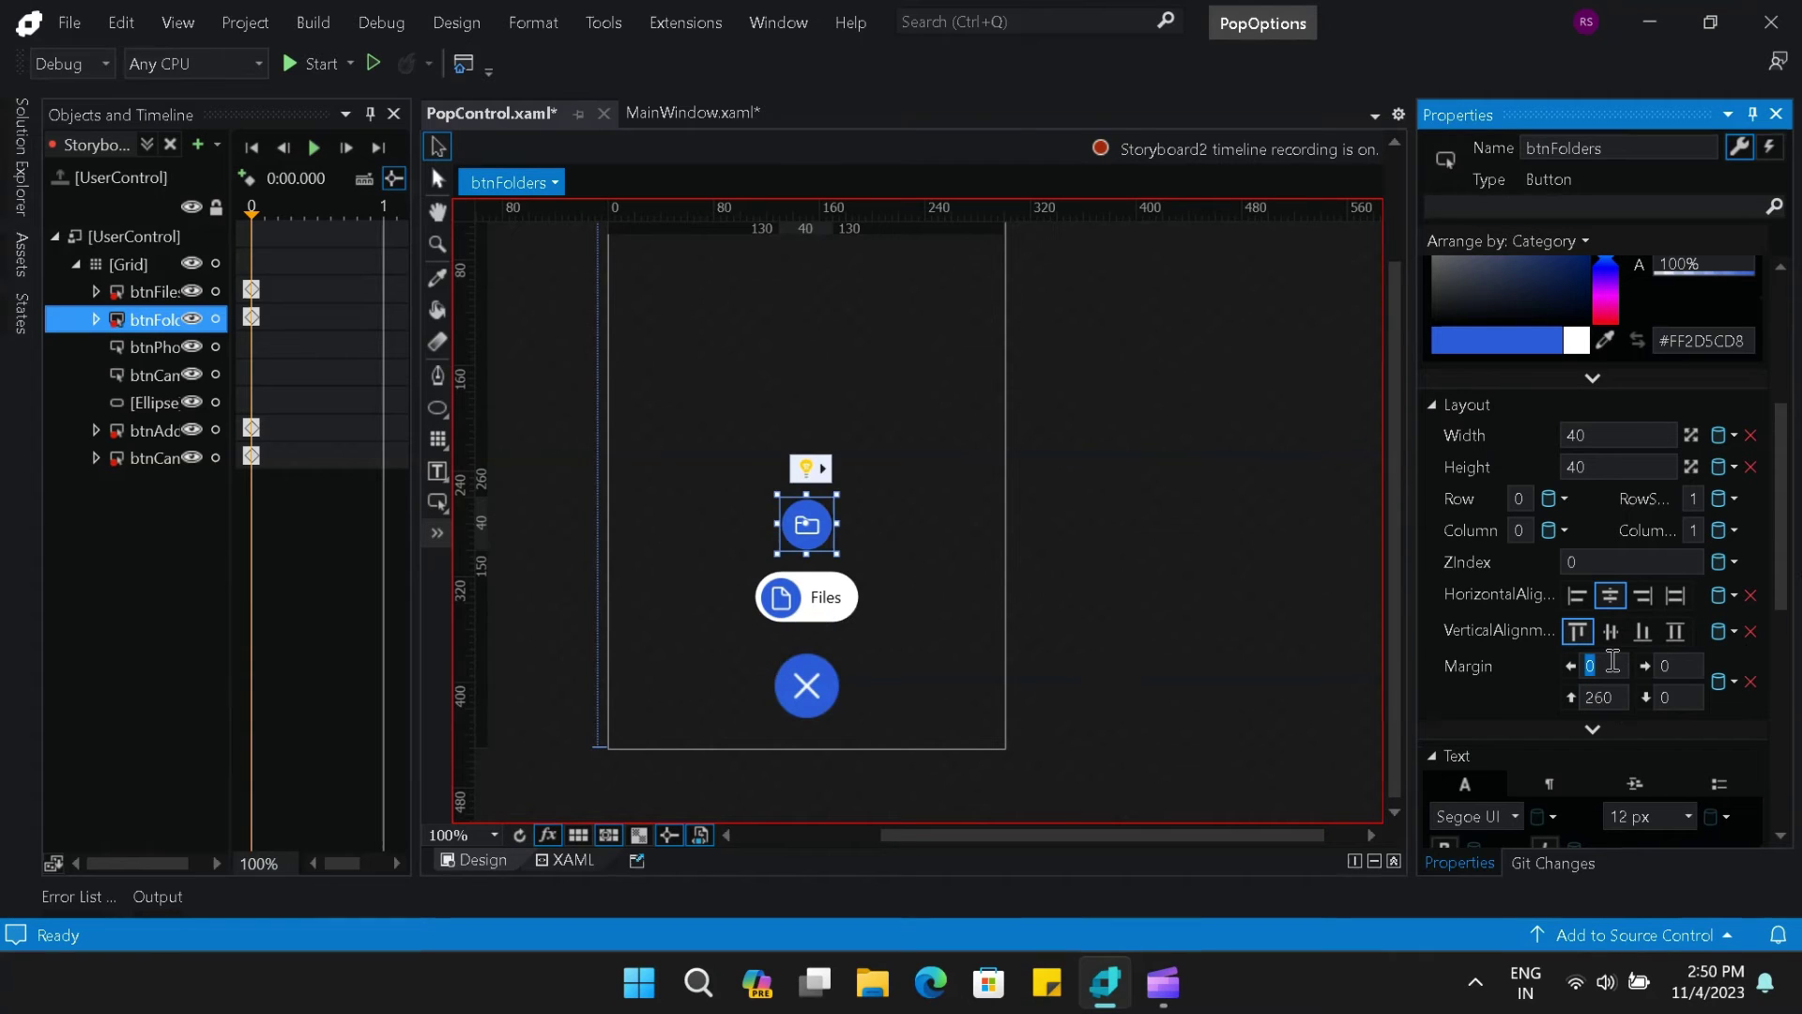
# - Give btnFolders a width of 100 and a white background at 0 seconds
pyautogui.click(1615, 428)
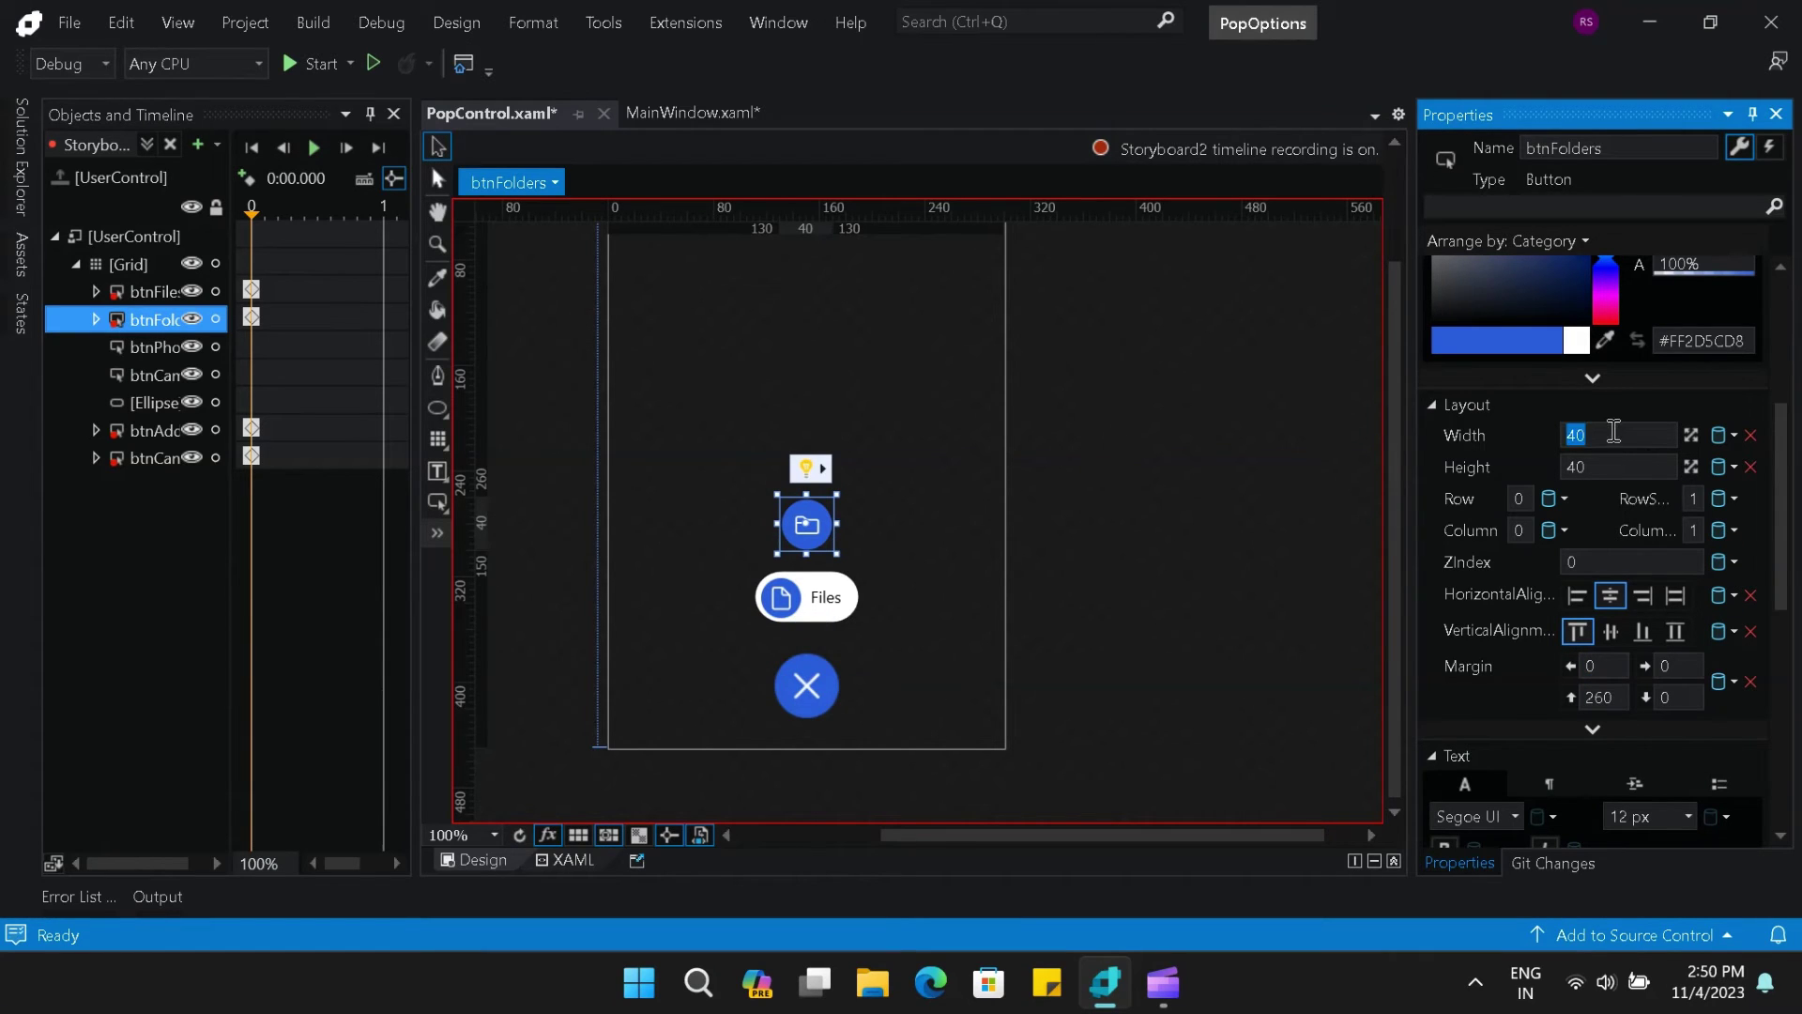
pyautogui.write('100')
pyautogui.press('Return')
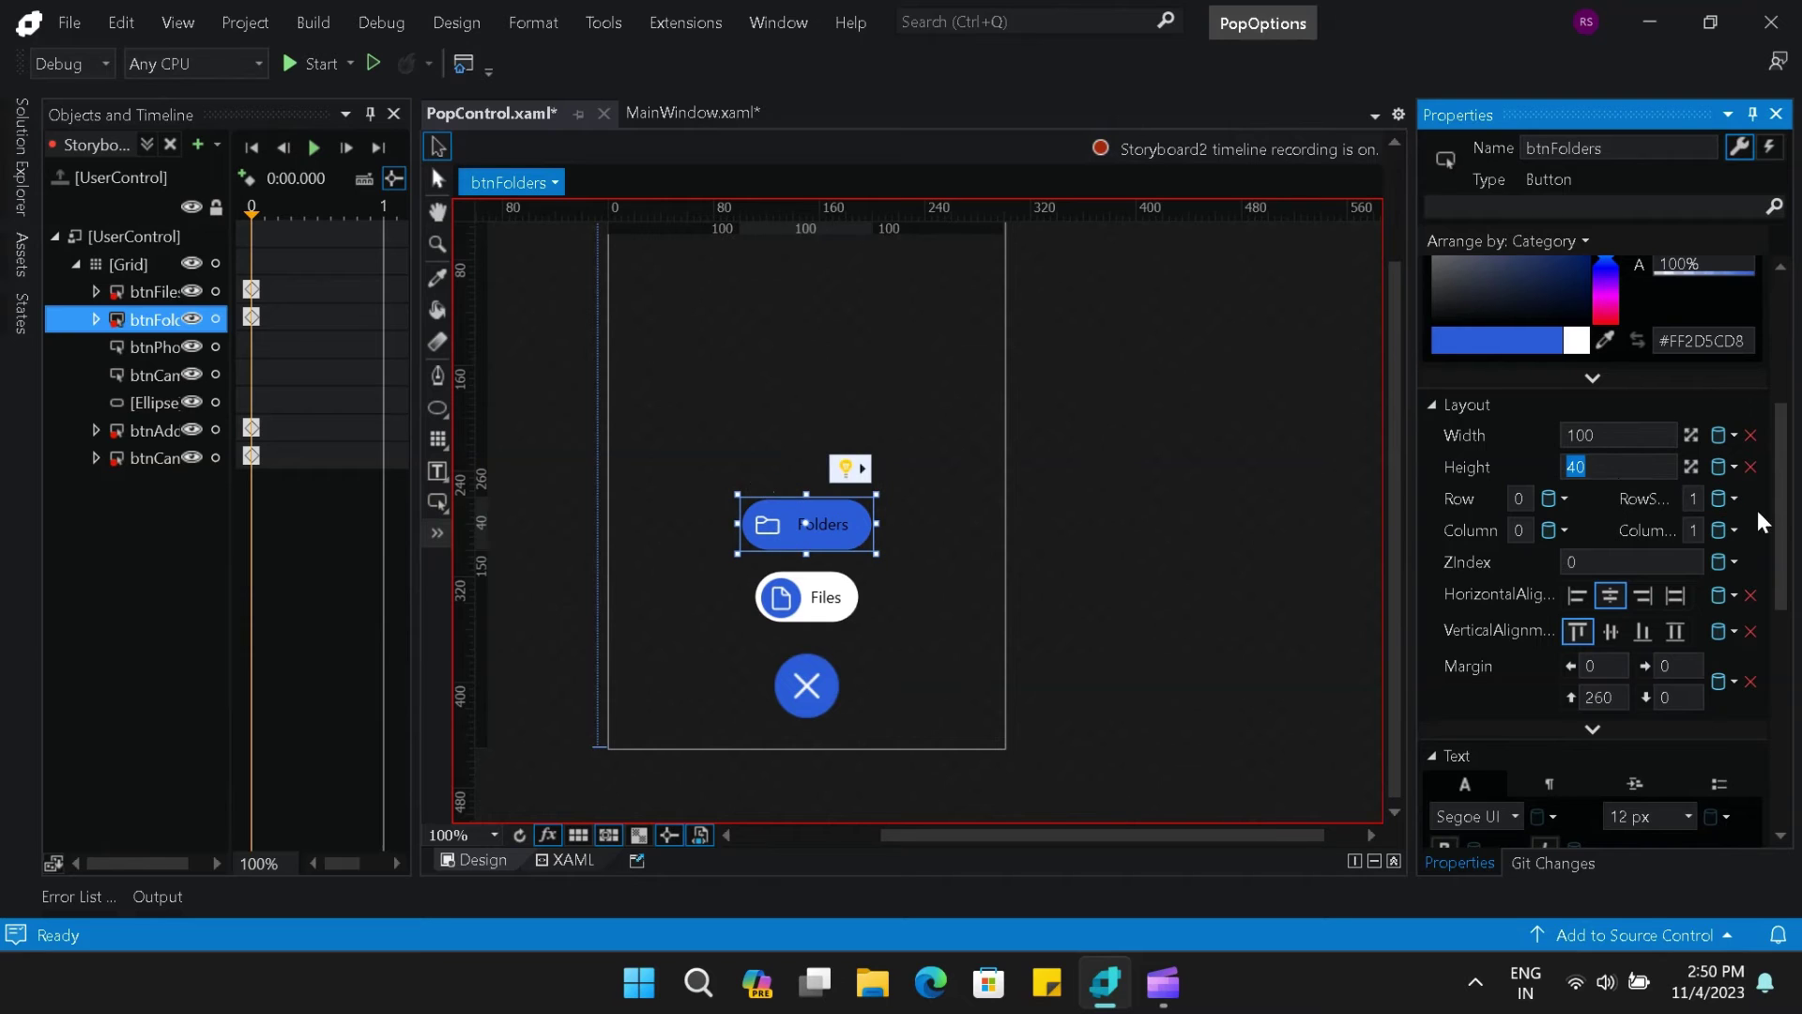
pyautogui.press('Tab')
pyautogui.scroll(3, 1764, 421)
pyautogui.moveTo(1565, 419); pyautogui.dragTo(1427, 387)
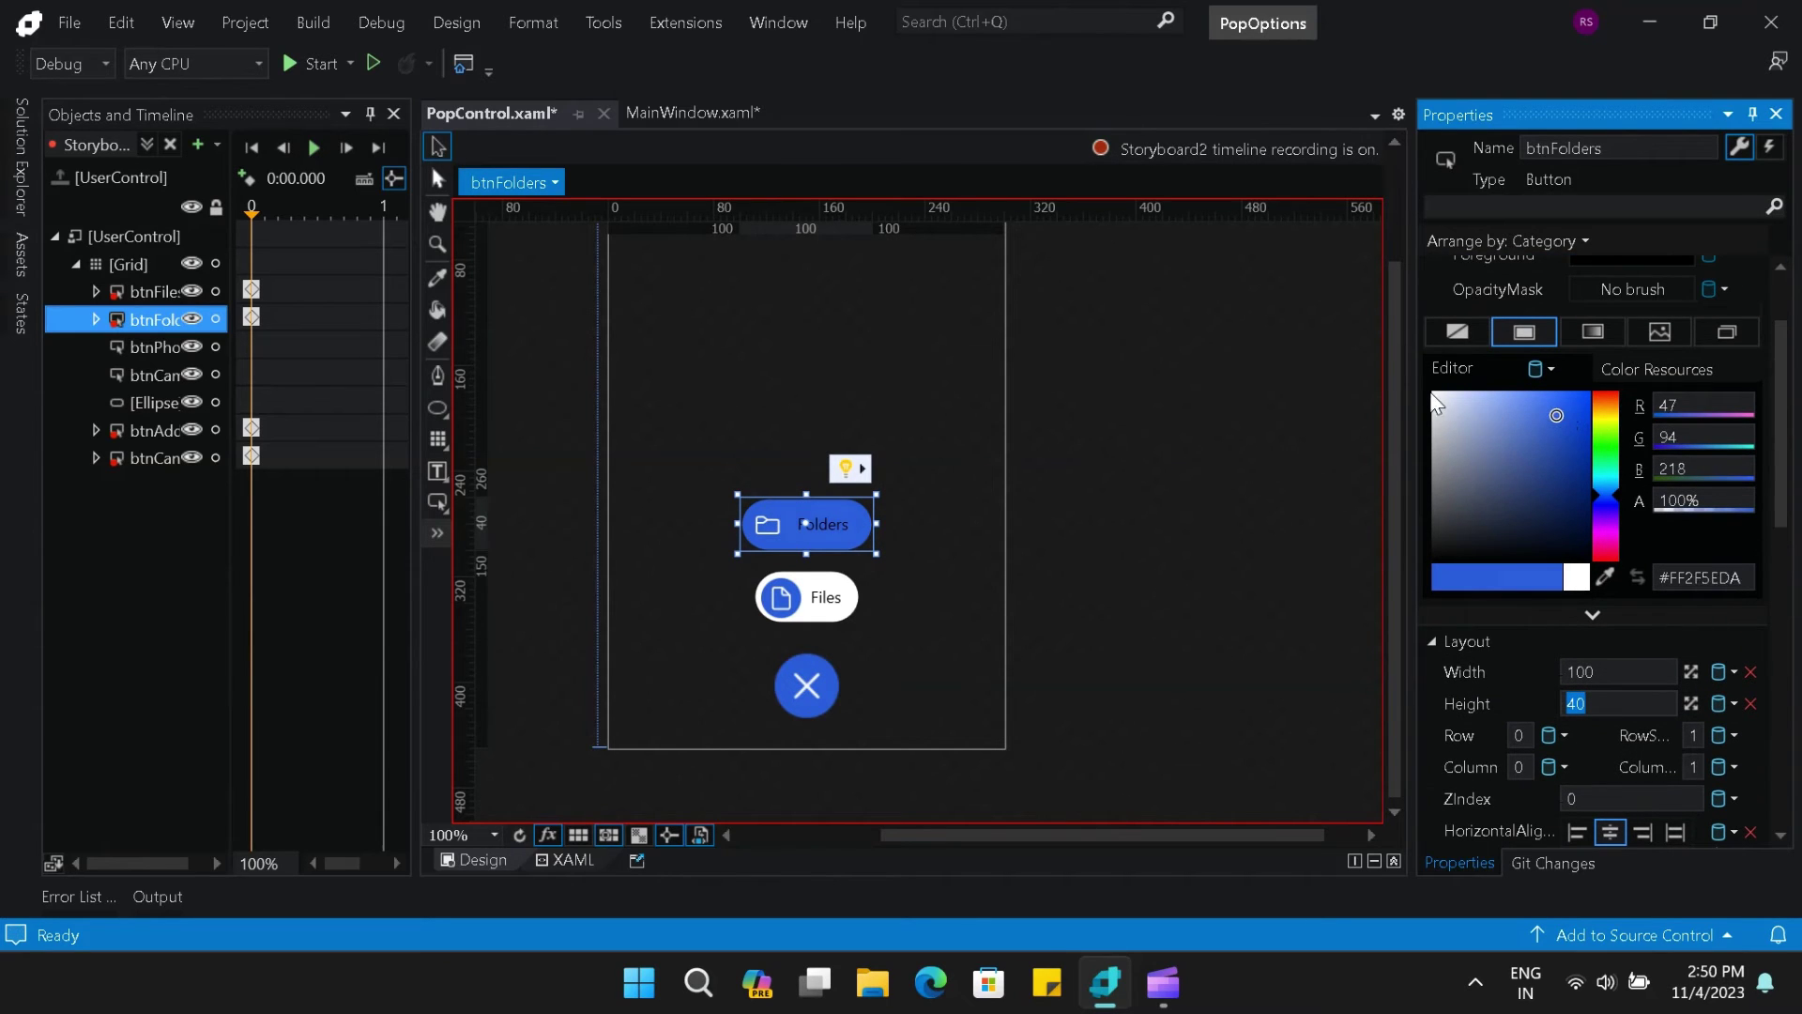
pyautogui.click(175, 355)
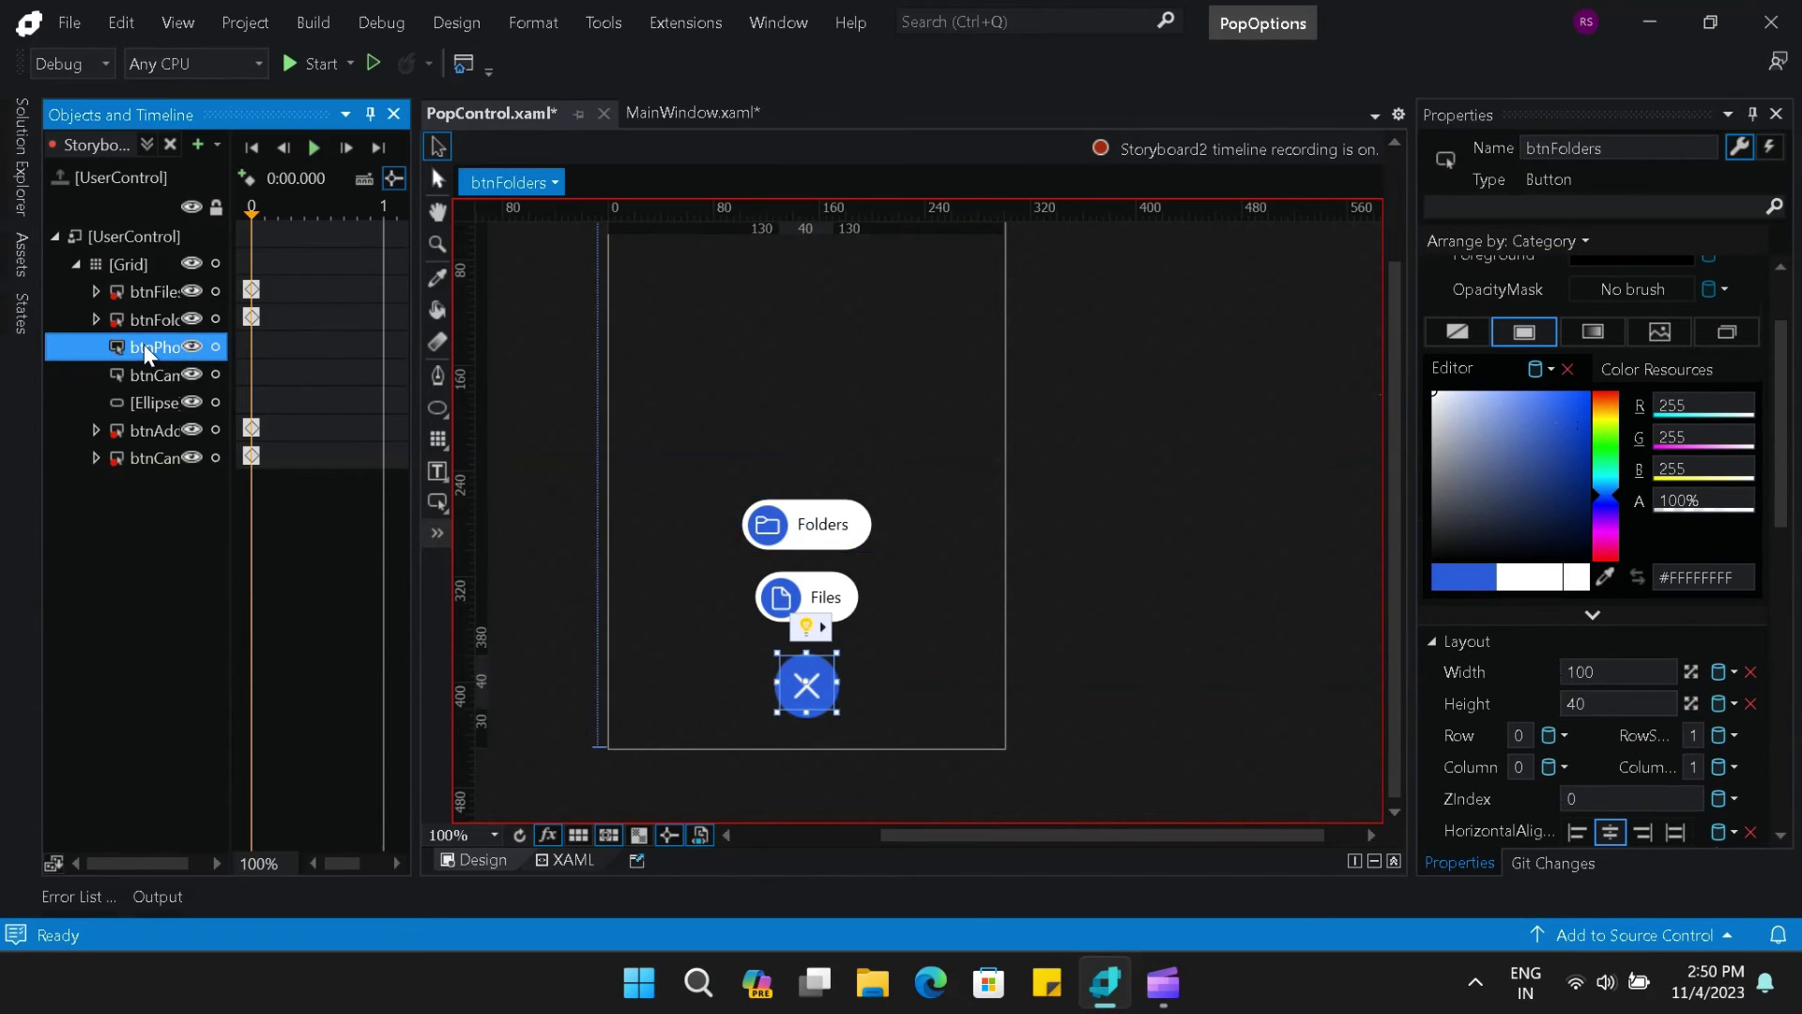
pyautogui.scroll(2, 1760, 609)
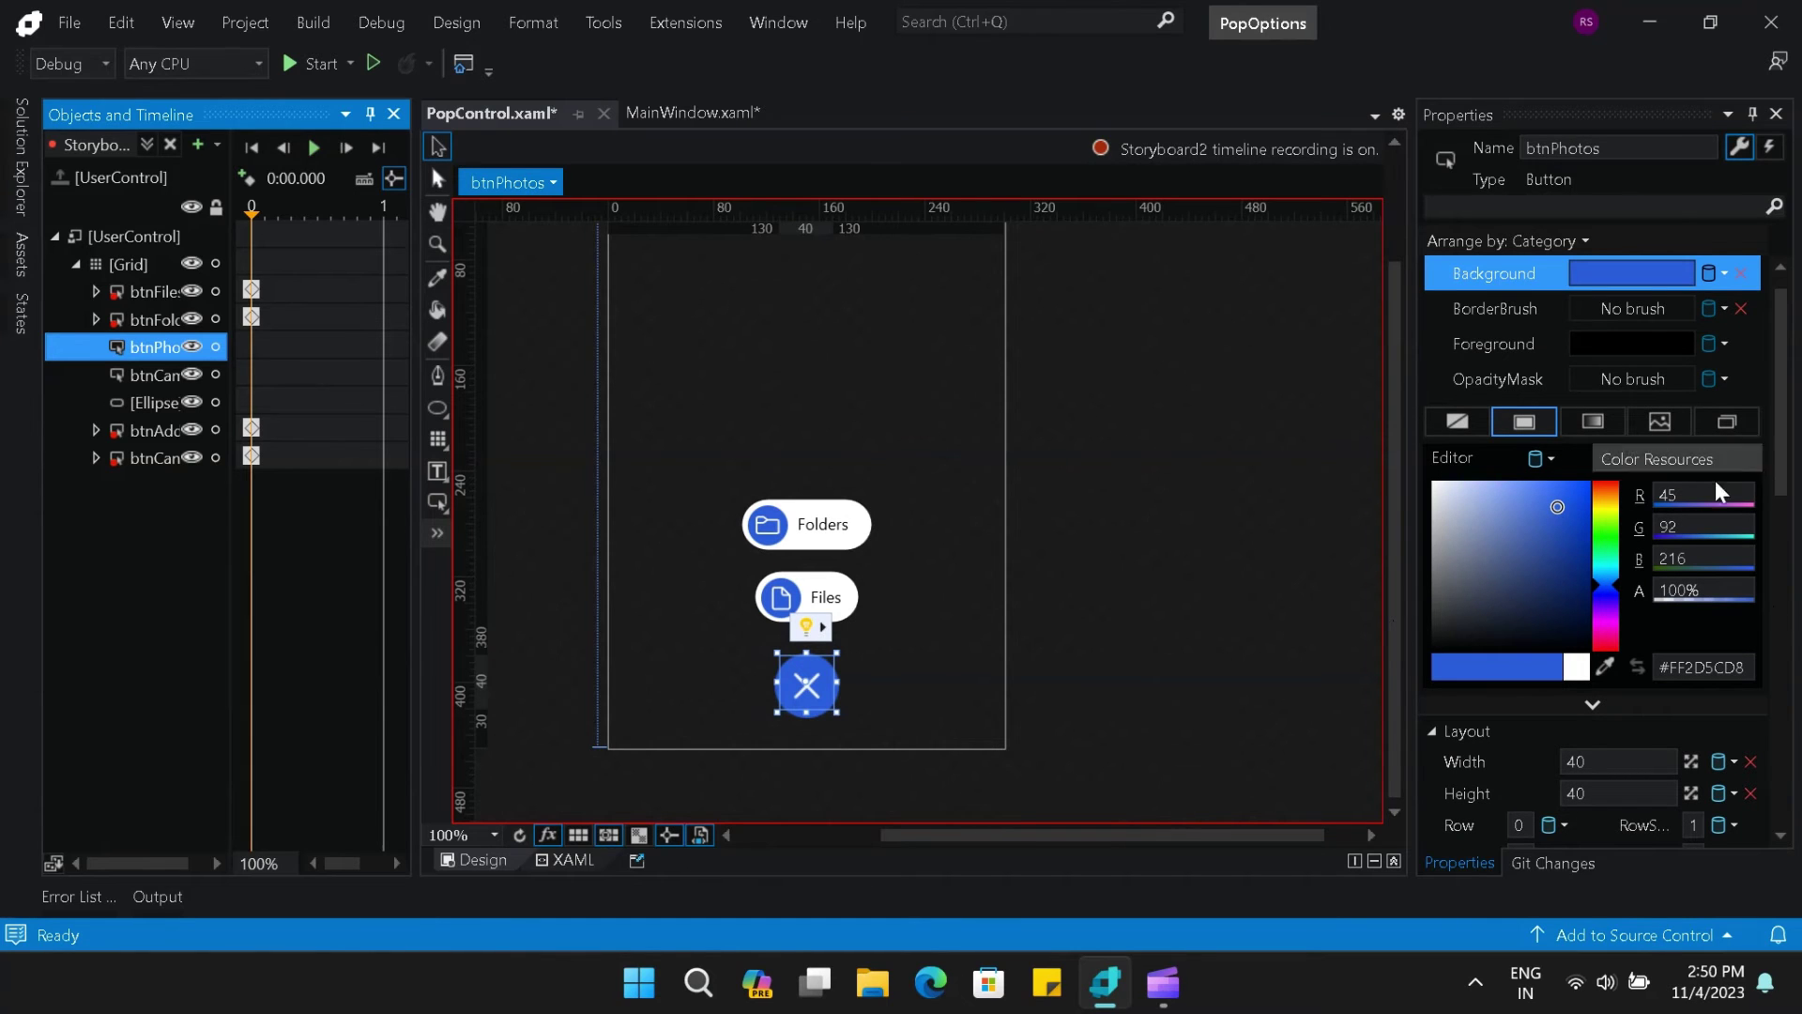
pyautogui.moveTo(1558, 517); pyautogui.dragTo(1356, 454)
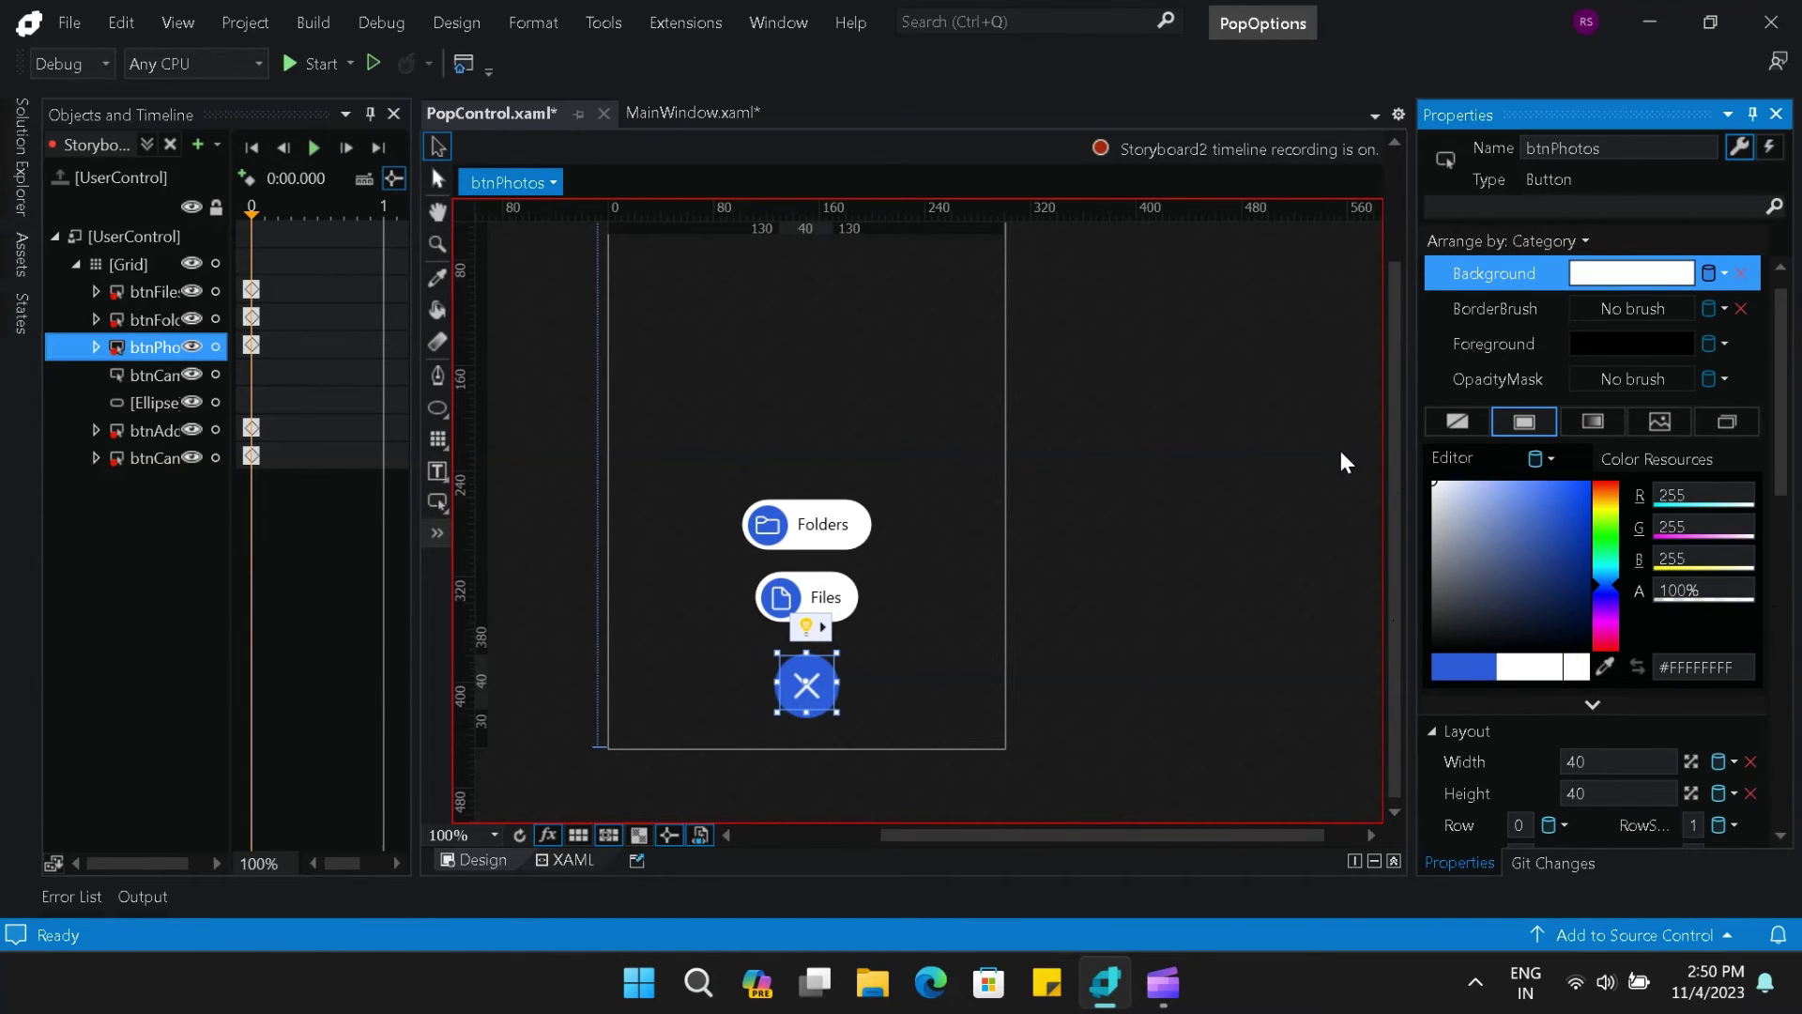
pyautogui.scroll(-4, 1783, 488)
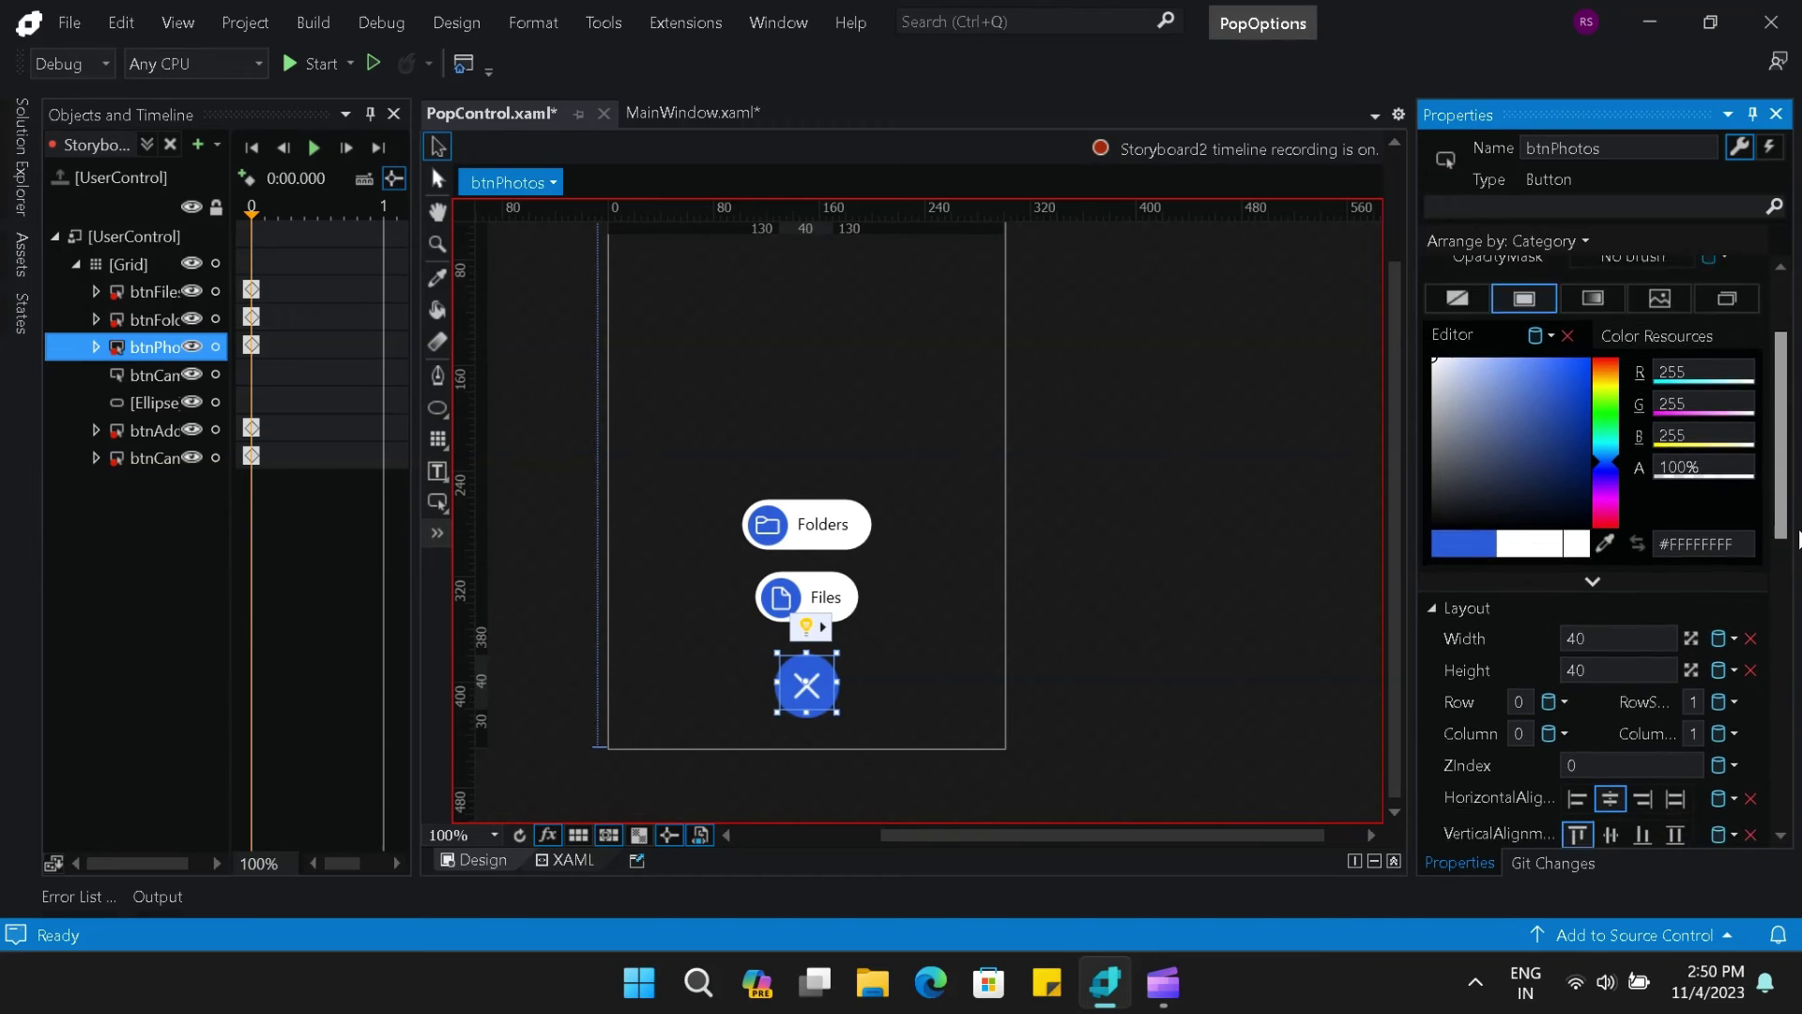
pyautogui.scroll(5, 1776, 457)
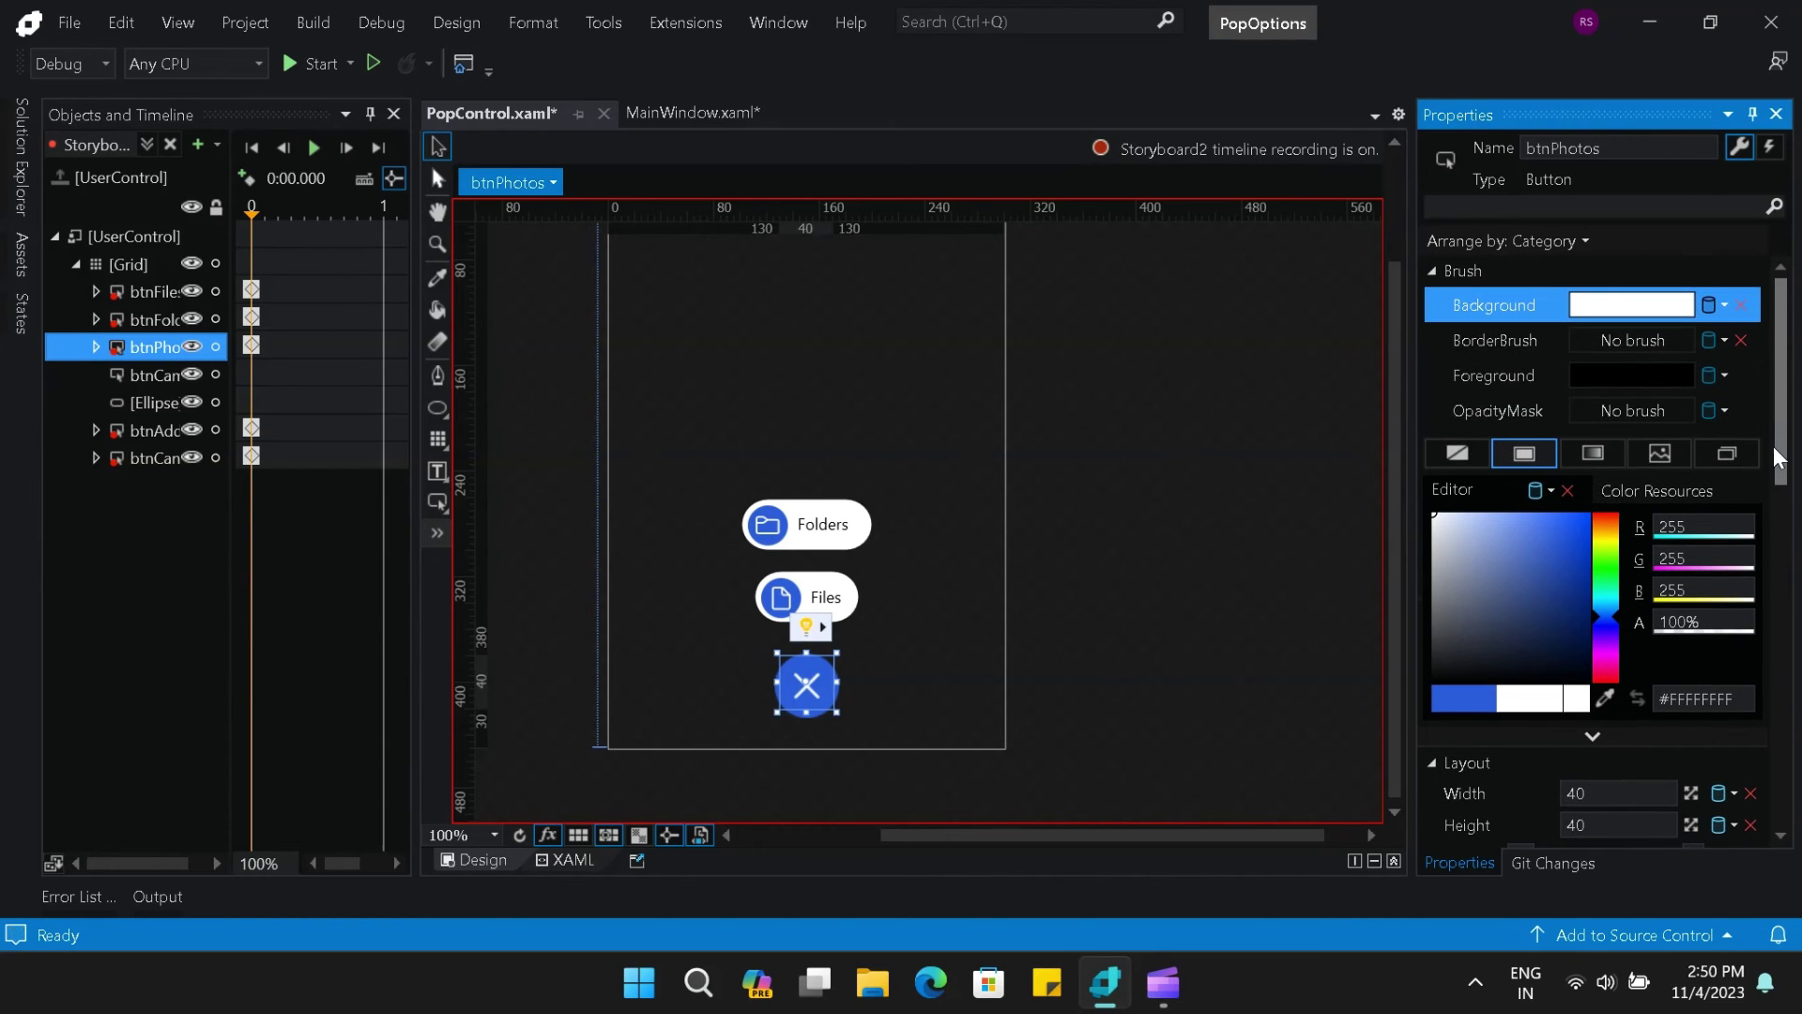
pyautogui.hotkey('ctrl', 'z')
# - Set btnPhotos's top margin to 205 at 0 seconds in the second storyboard
pyautogui.scroll(-3, 1776, 457)
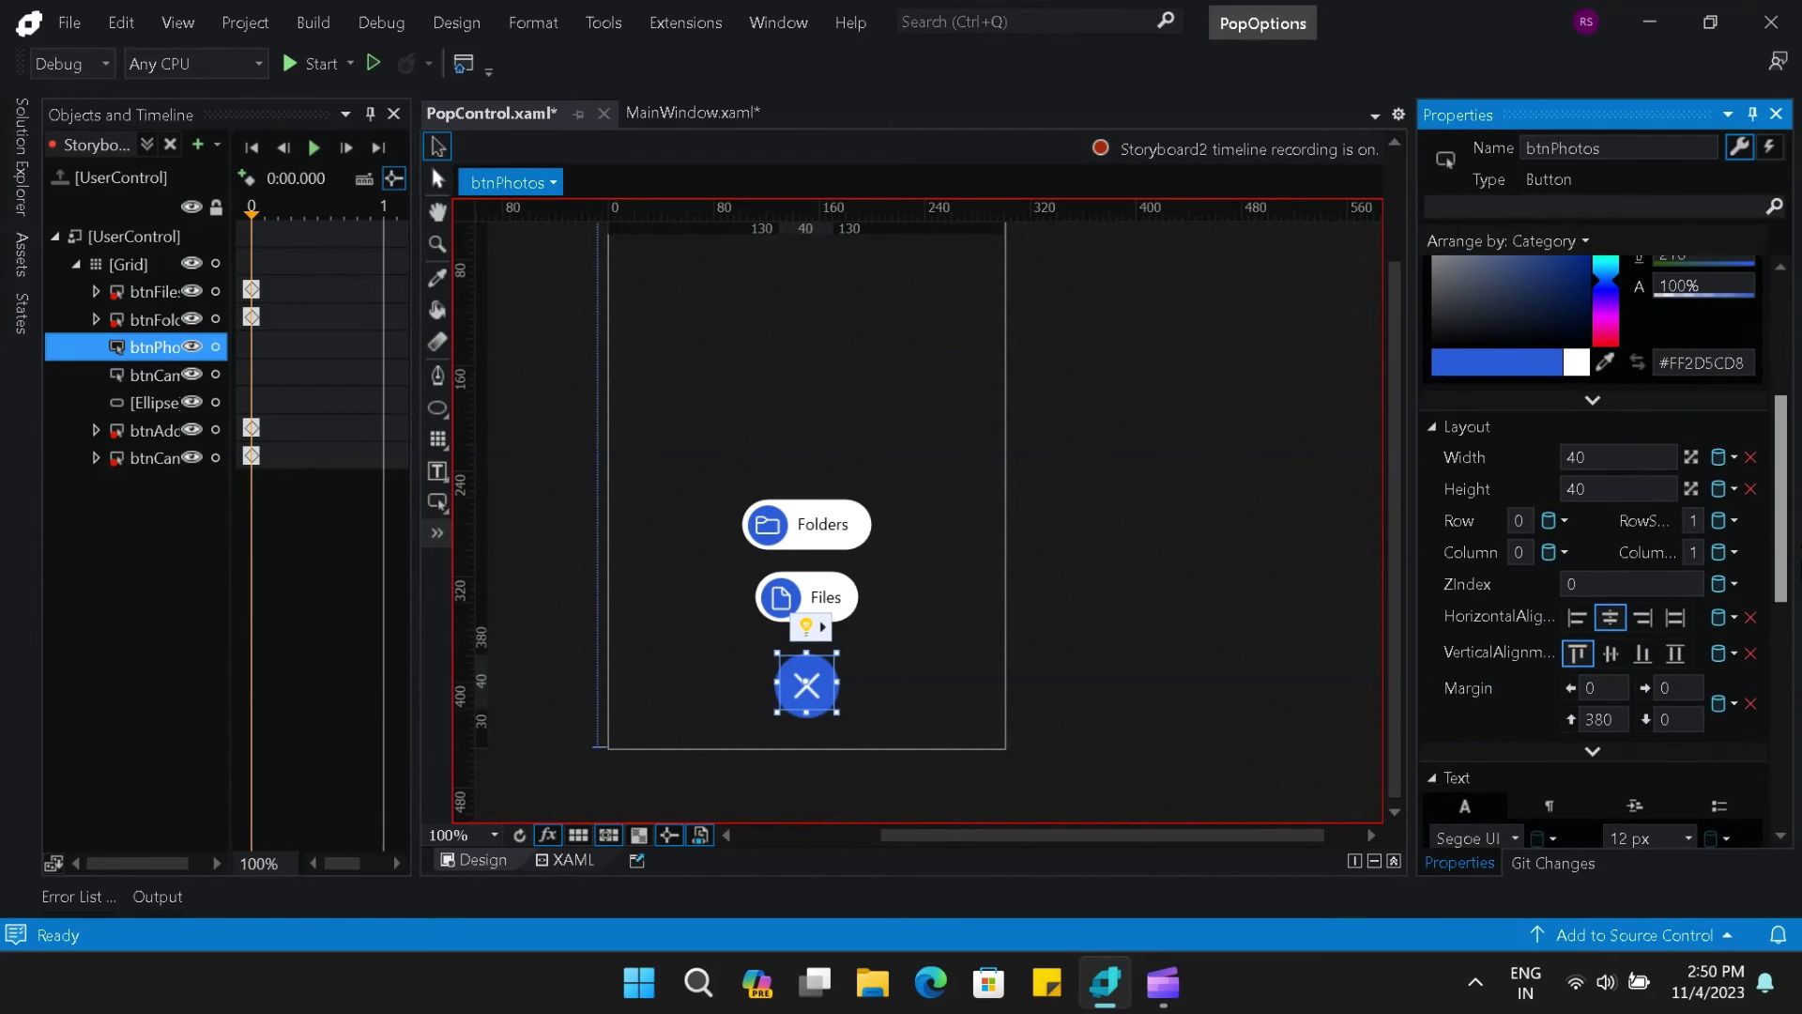
pyautogui.click(1624, 720)
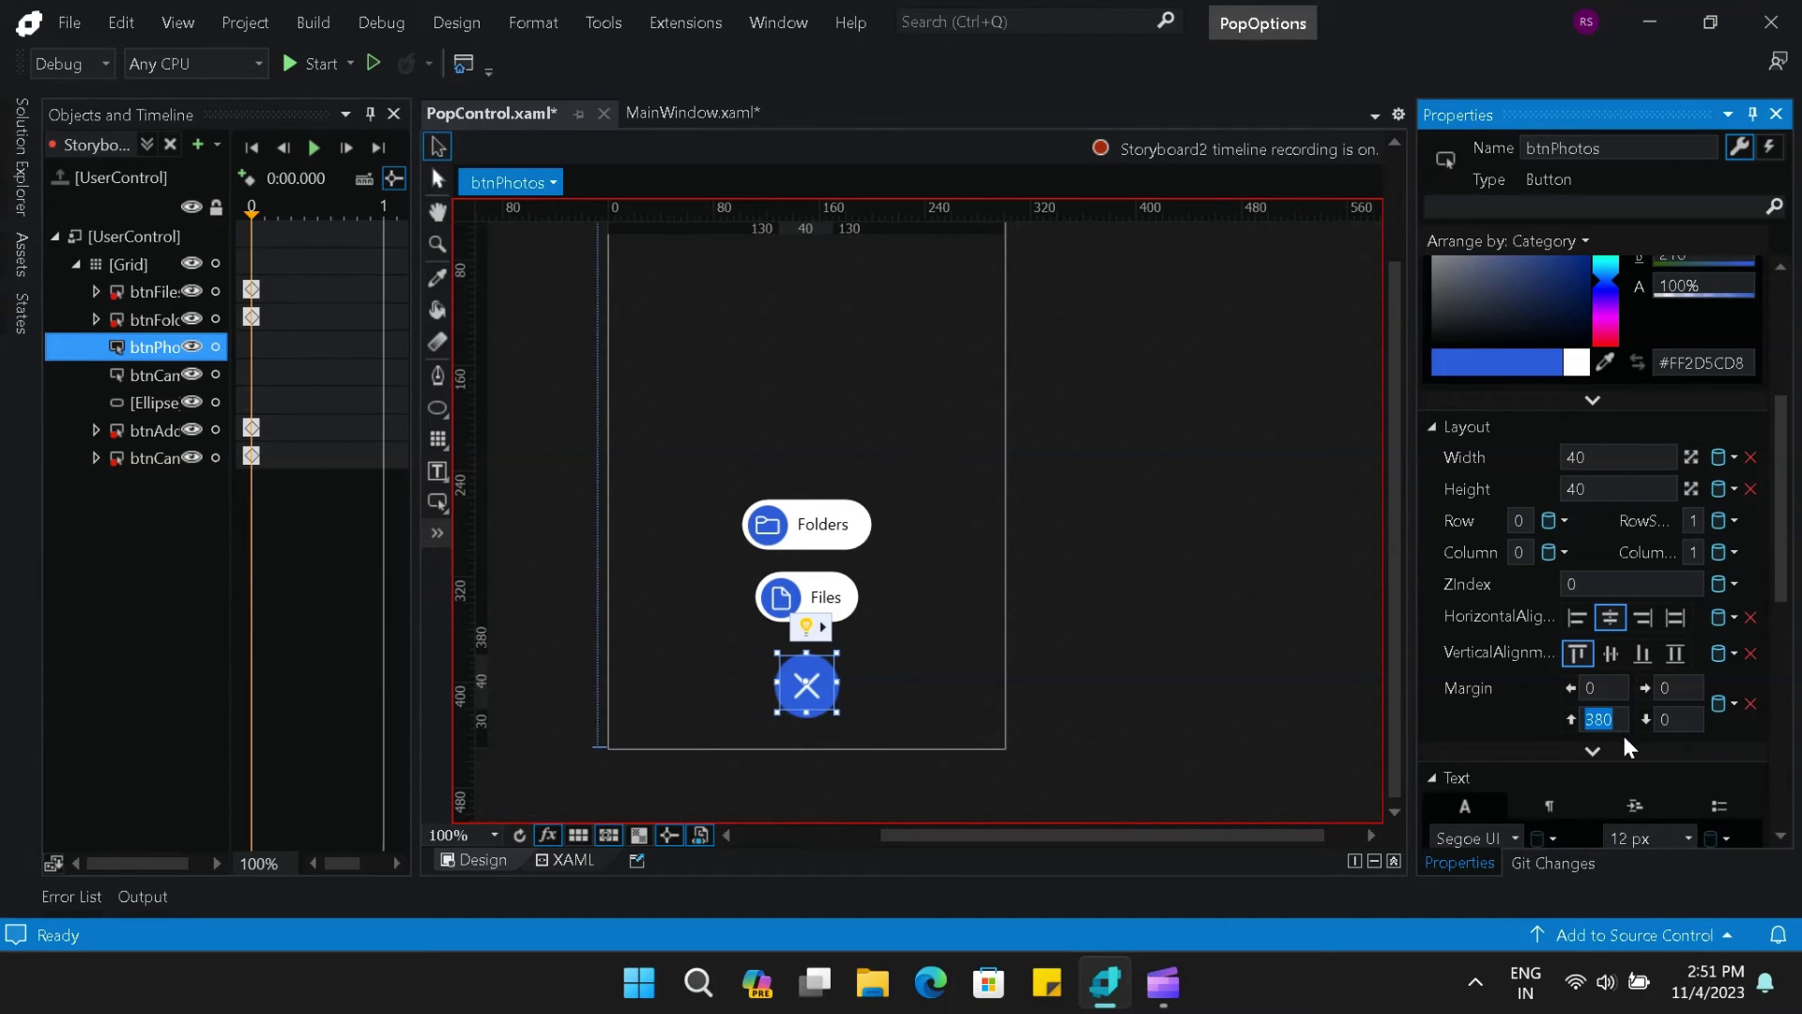
pyautogui.write('205')
pyautogui.click(1614, 685)
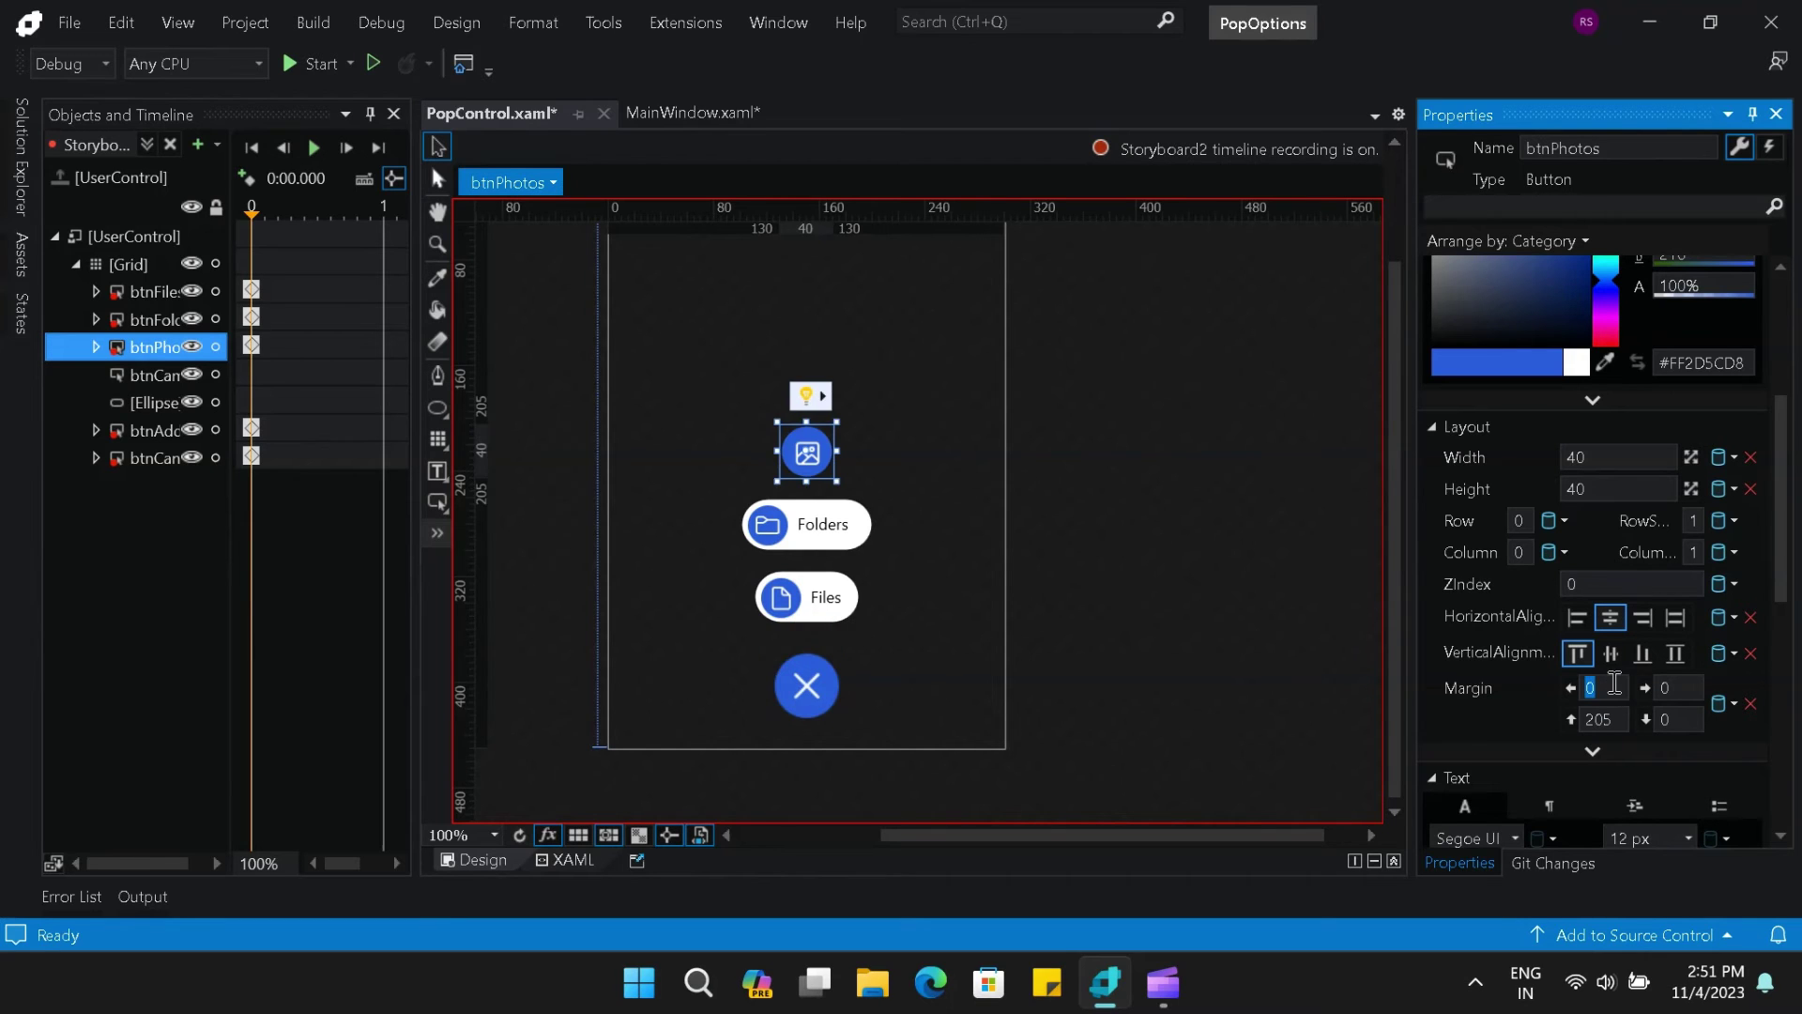
# - Give btnPhotos a width of 120 and a white background at 0 seconds
pyautogui.click(1599, 460)
pyautogui.write('120')
pyautogui.press('Tab')
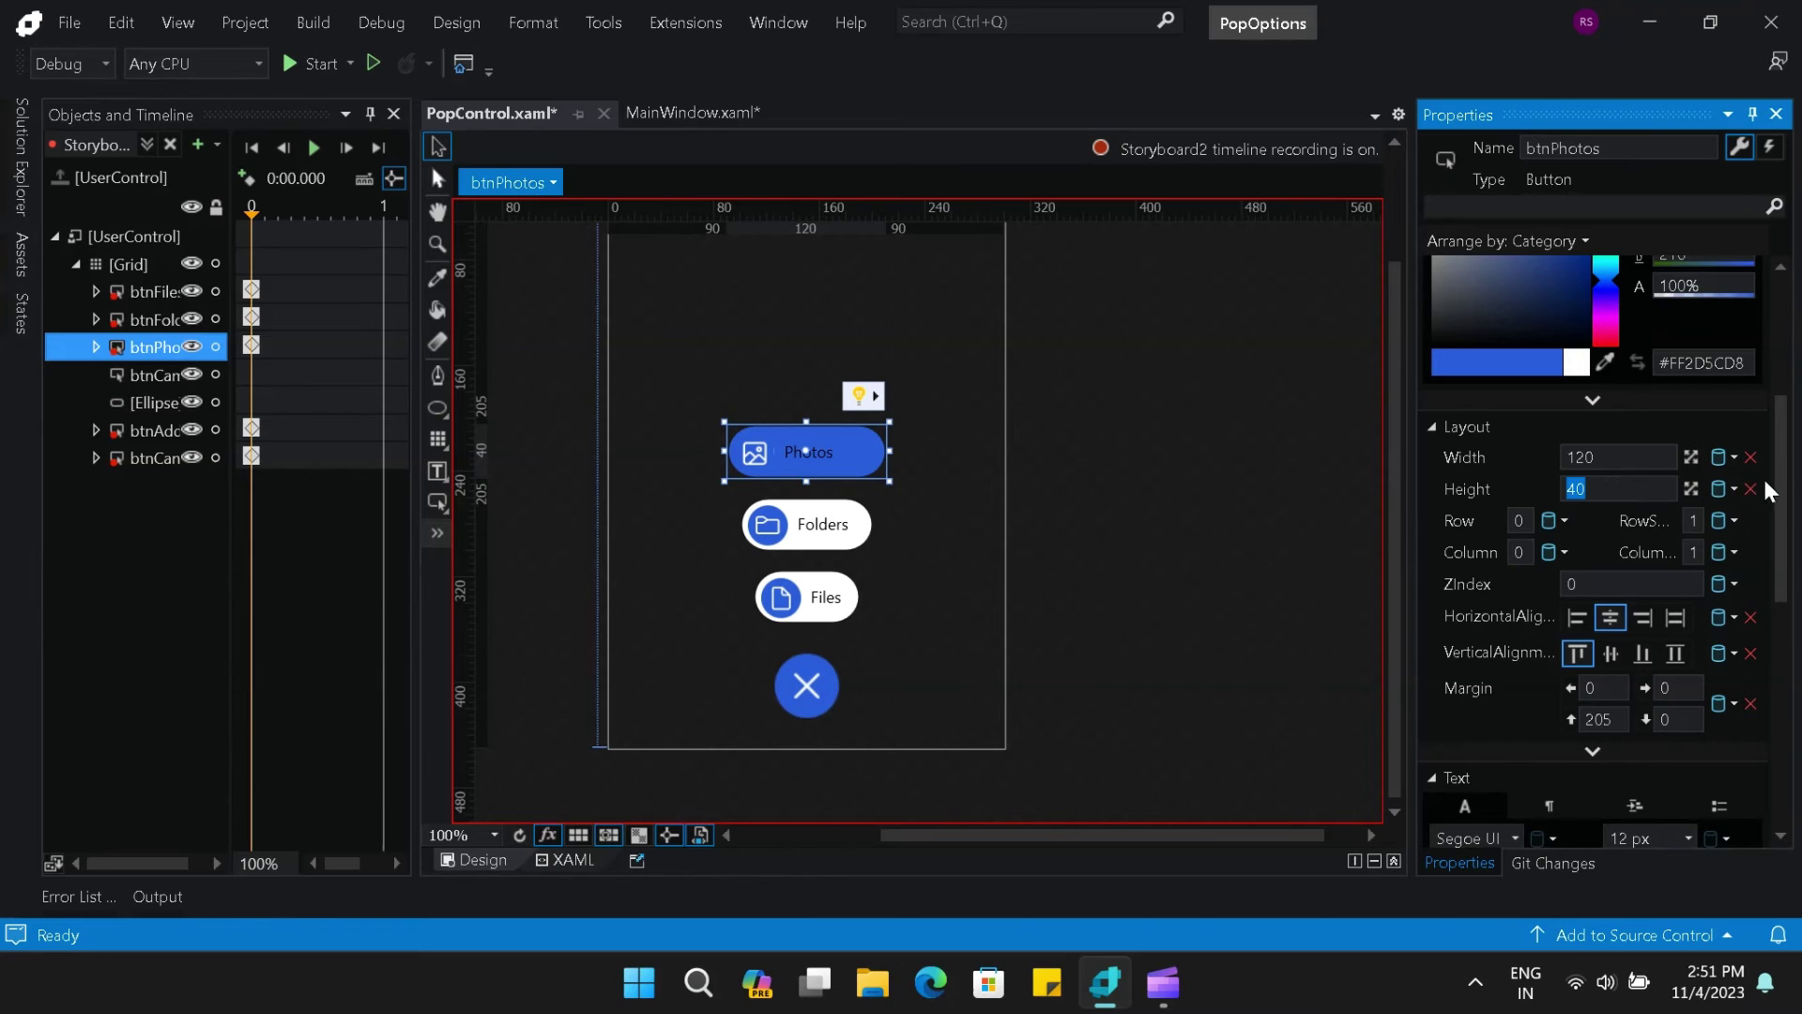
pyautogui.scroll(3, 1765, 396)
pyautogui.scroll(2, 1765, 387)
pyautogui.moveTo(1491, 510); pyautogui.dragTo(1370, 476)
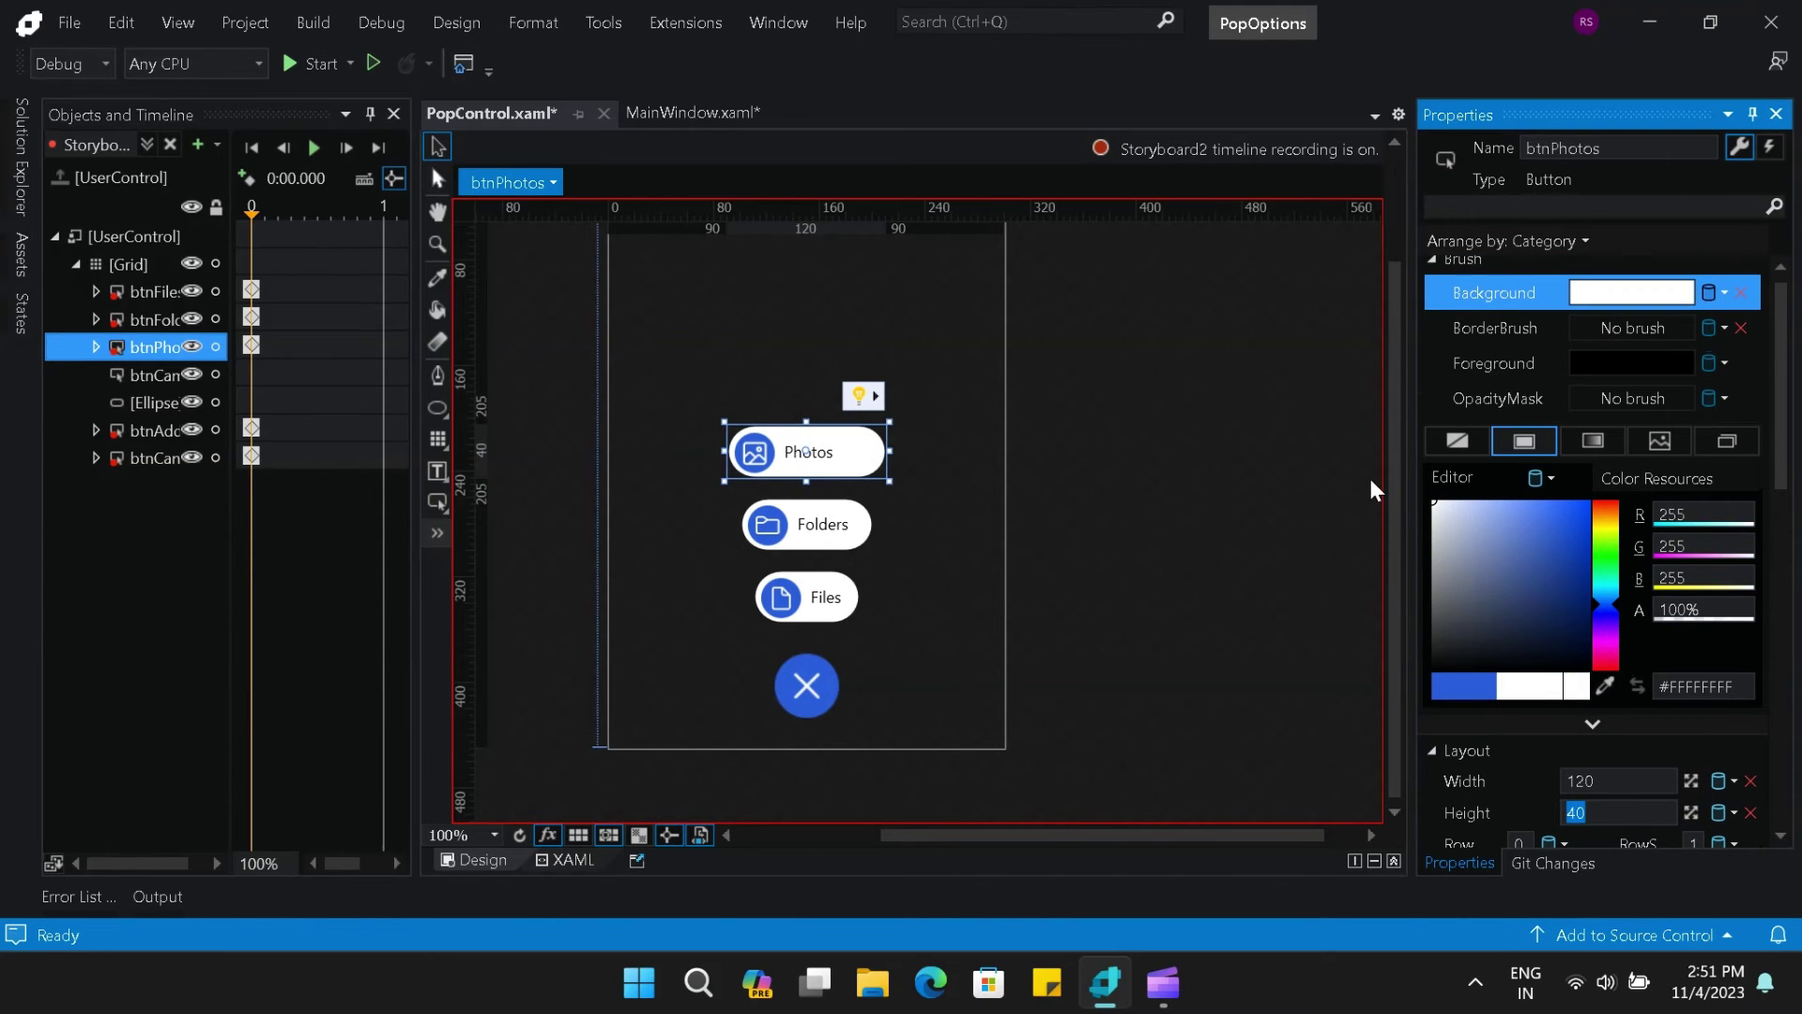
# - Set btnCamera's top margin to 150 at 0 seconds in the second storyboard
pyautogui.click(150, 380)
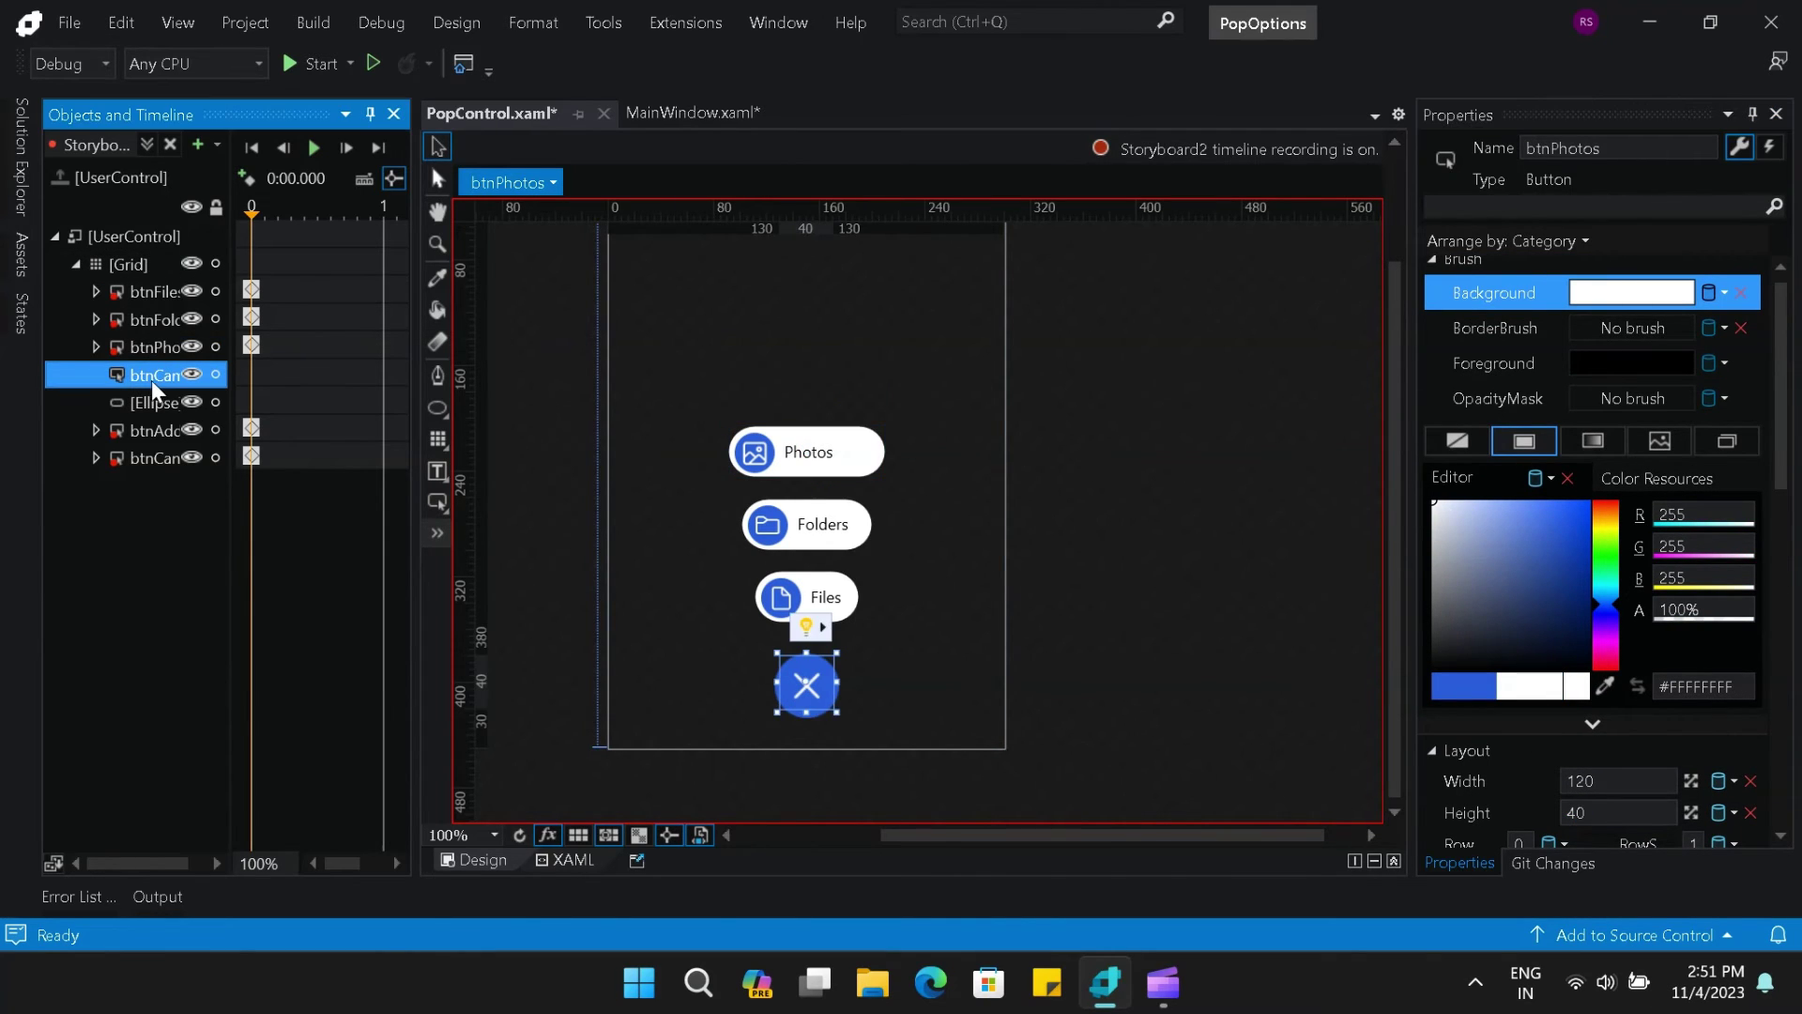
pyautogui.scroll(-5, 1502, 563)
pyautogui.doubleClick(1605, 574)
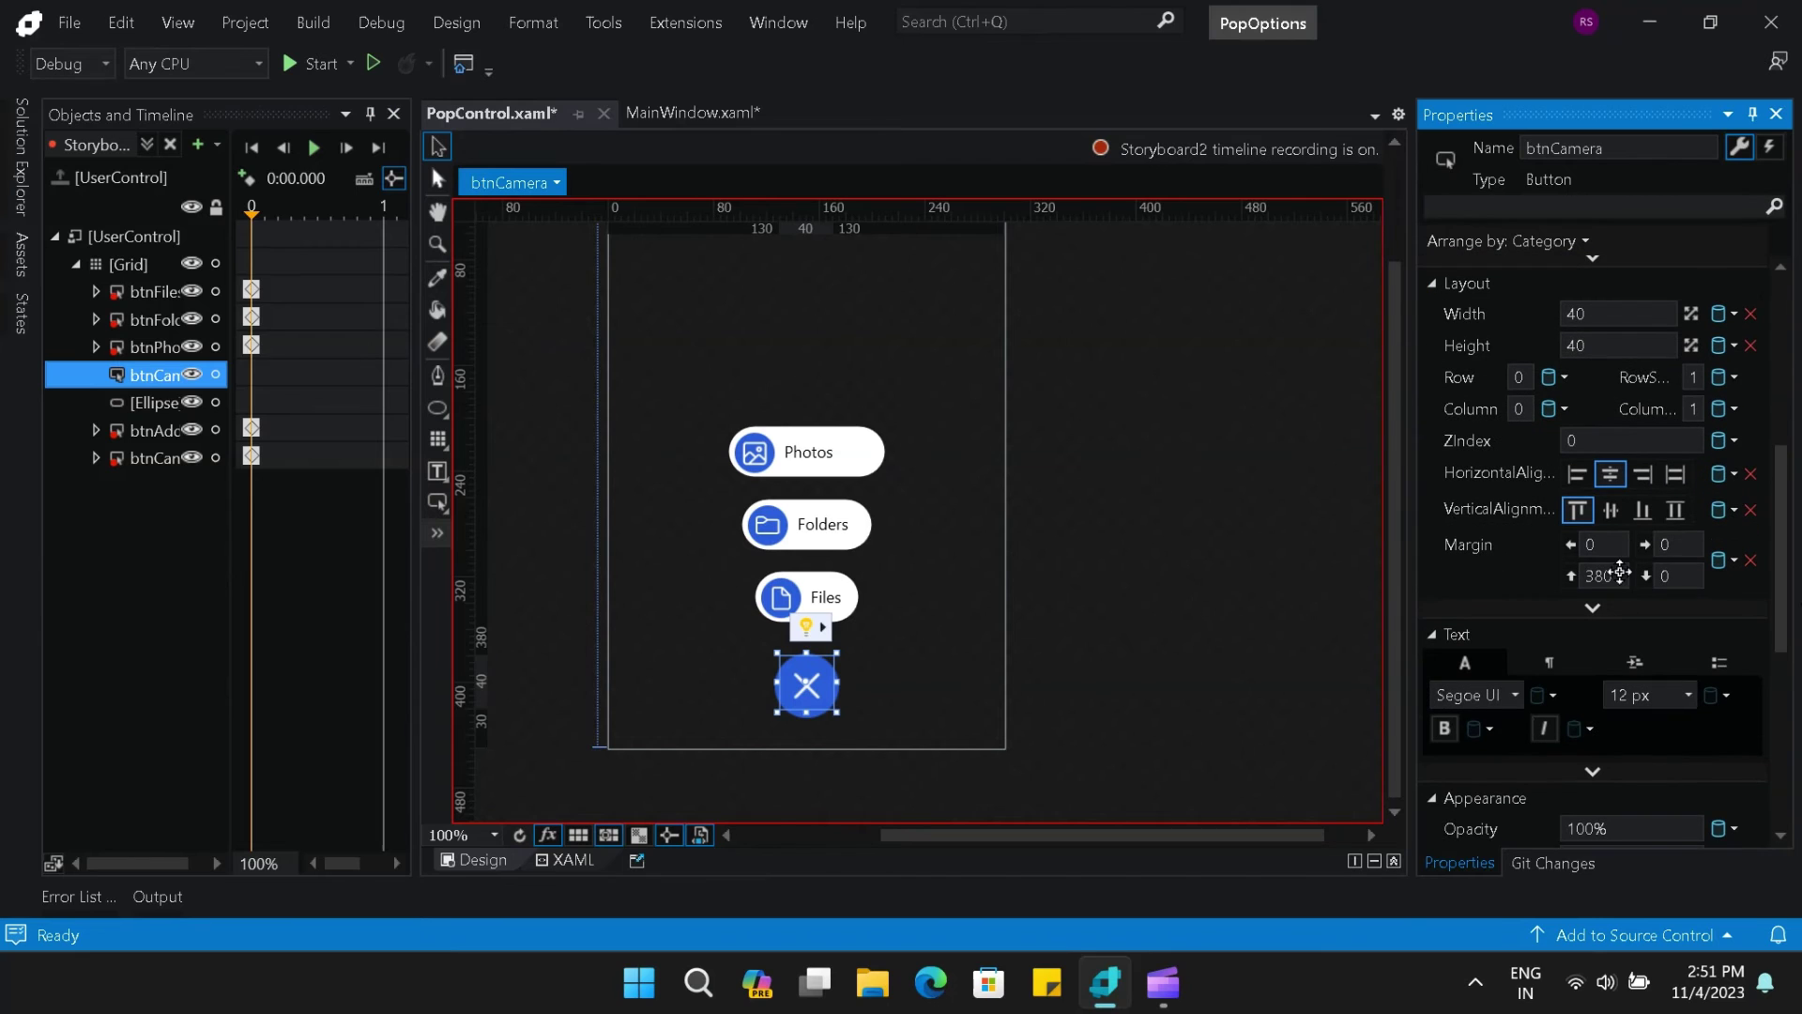
pyautogui.write('15')
pyautogui.press('Return')
# - Give btnCamera a width of 150 and a white background at 0 seconds
pyautogui.scroll(3, 1761, 498)
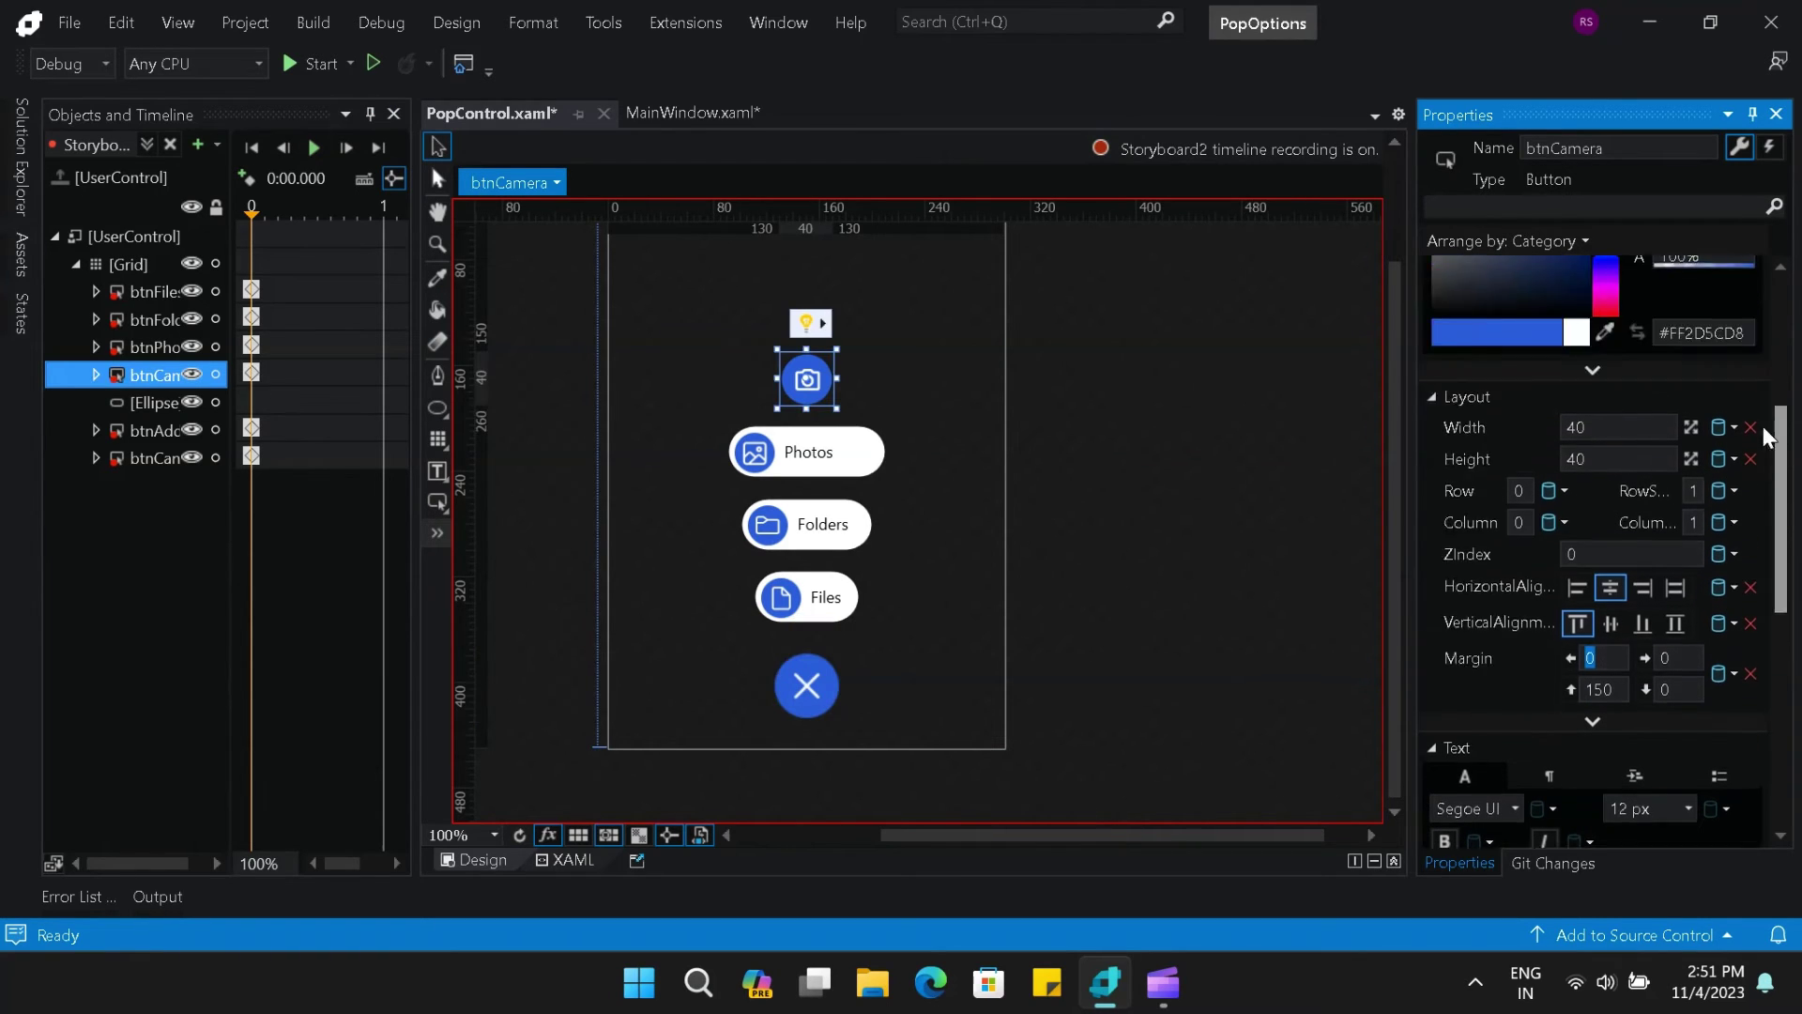
pyautogui.doubleClick(1645, 593)
pyautogui.write('150')
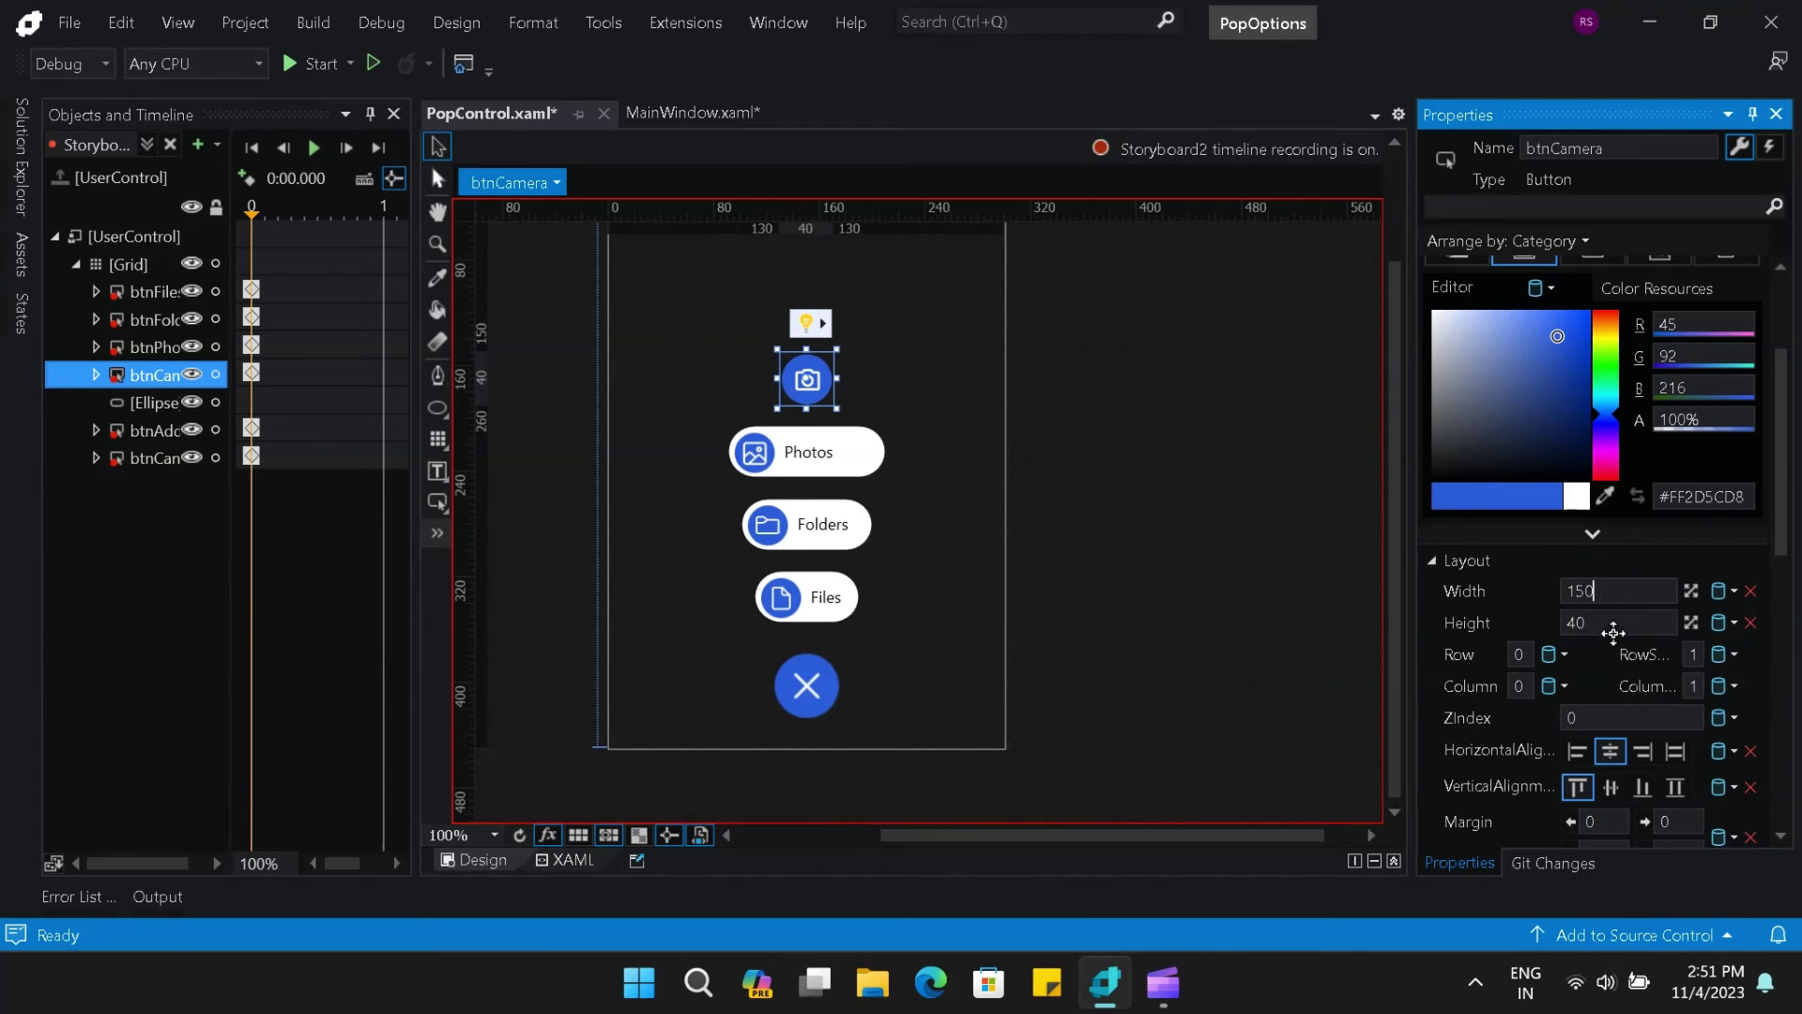
pyautogui.moveTo(1776, 544); pyautogui.dragTo(1759, 493)
pyautogui.click(1474, 415)
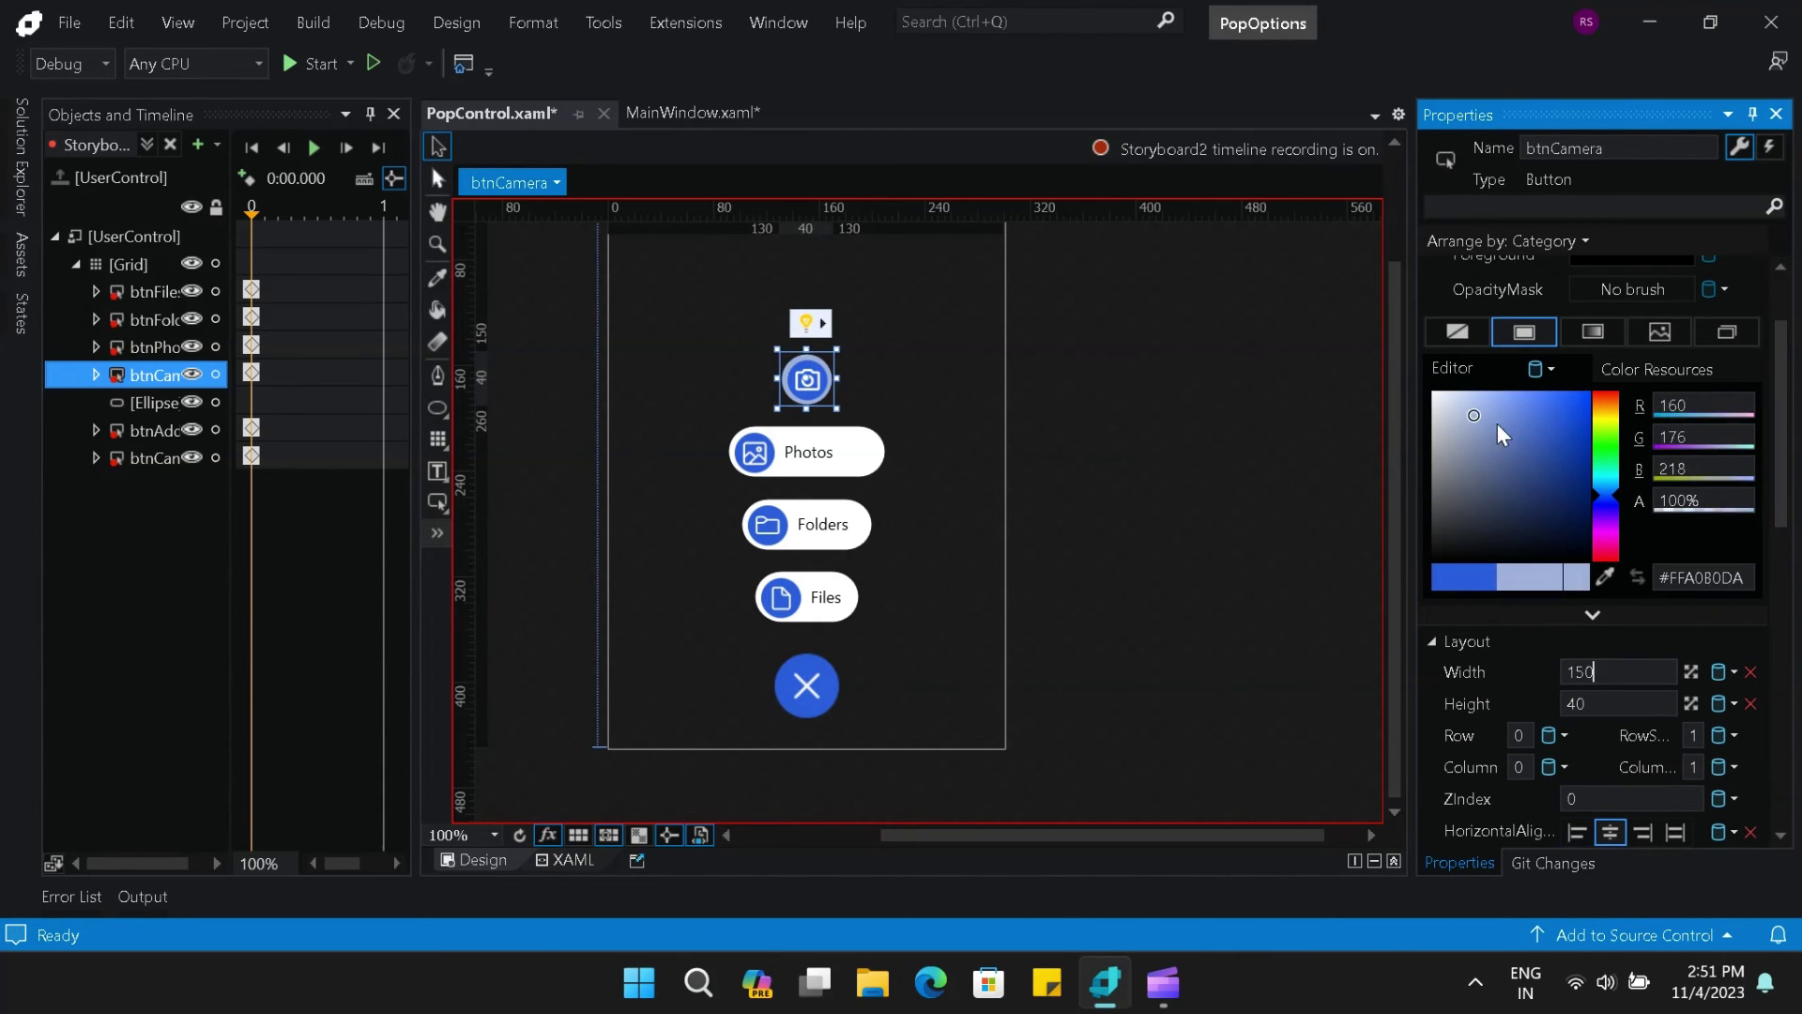
pyautogui.moveTo(1470, 415); pyautogui.dragTo(1389, 383)
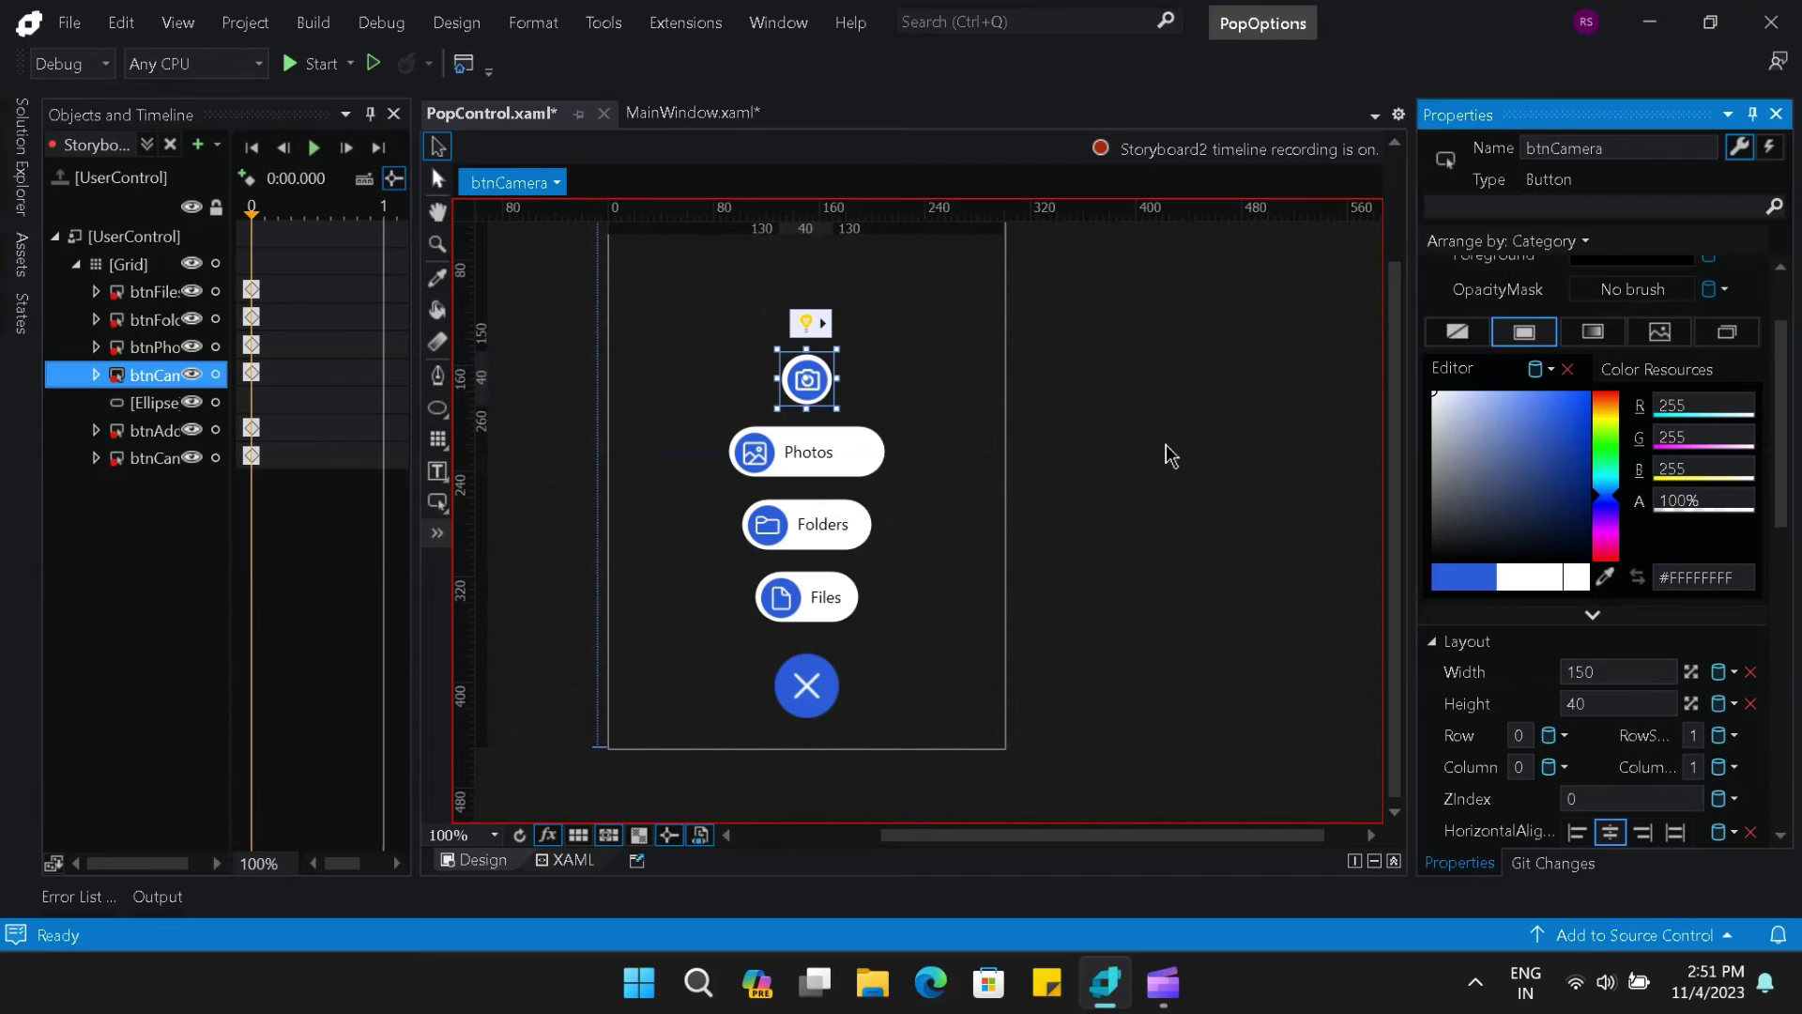
pyautogui.doubleClick(1599, 699)
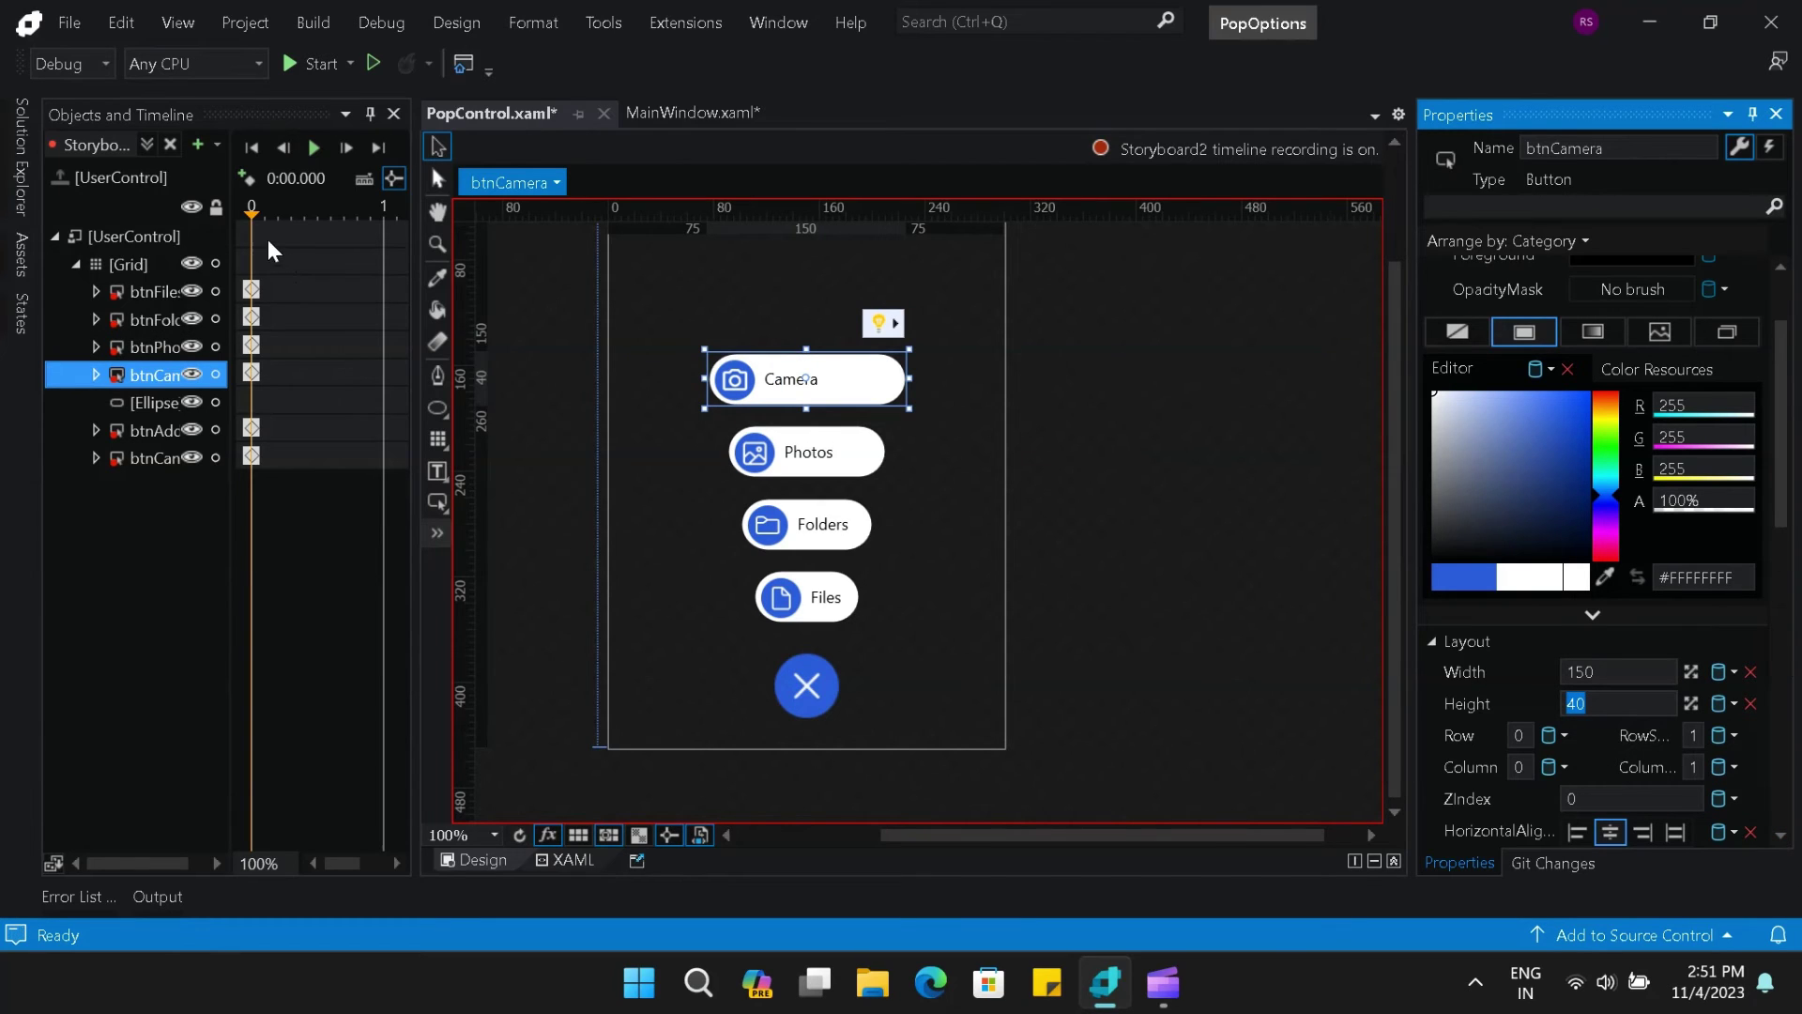
# - Set btnFiles's width to 40 at 0.1 seconds in the second storyboard
pyautogui.click(267, 206)
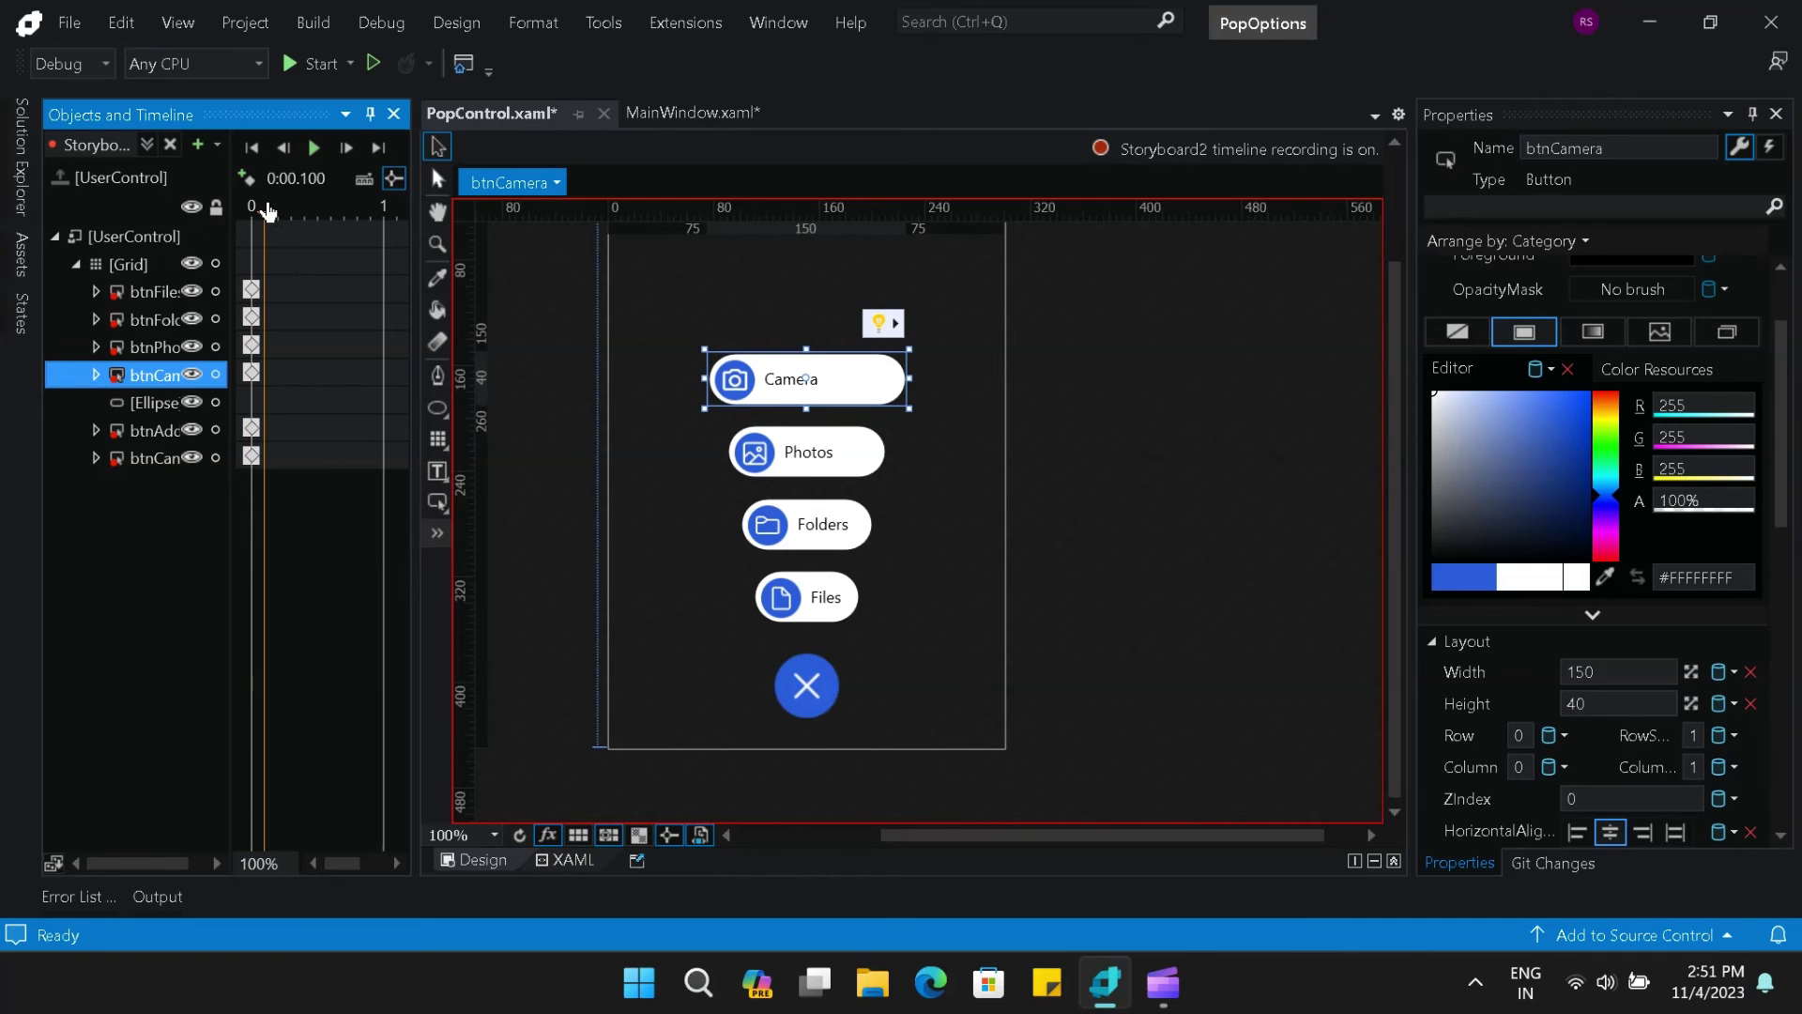
pyautogui.click(144, 297)
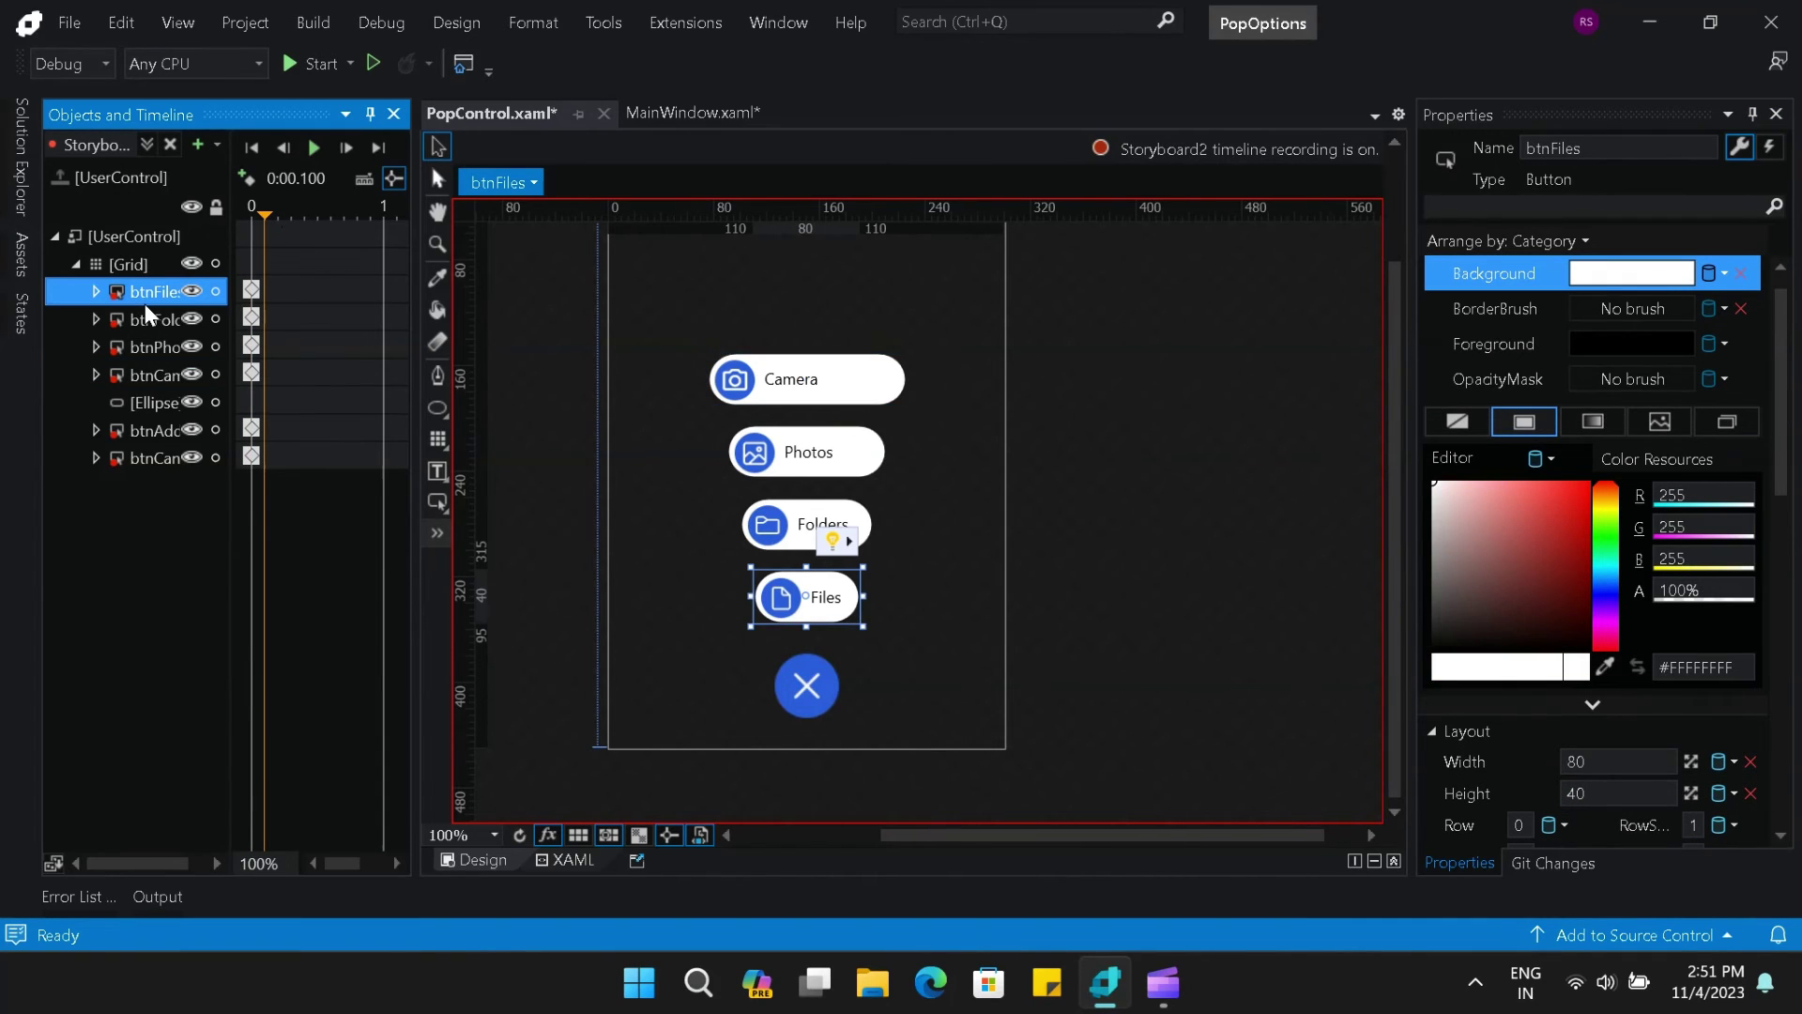
pyautogui.click(1627, 768)
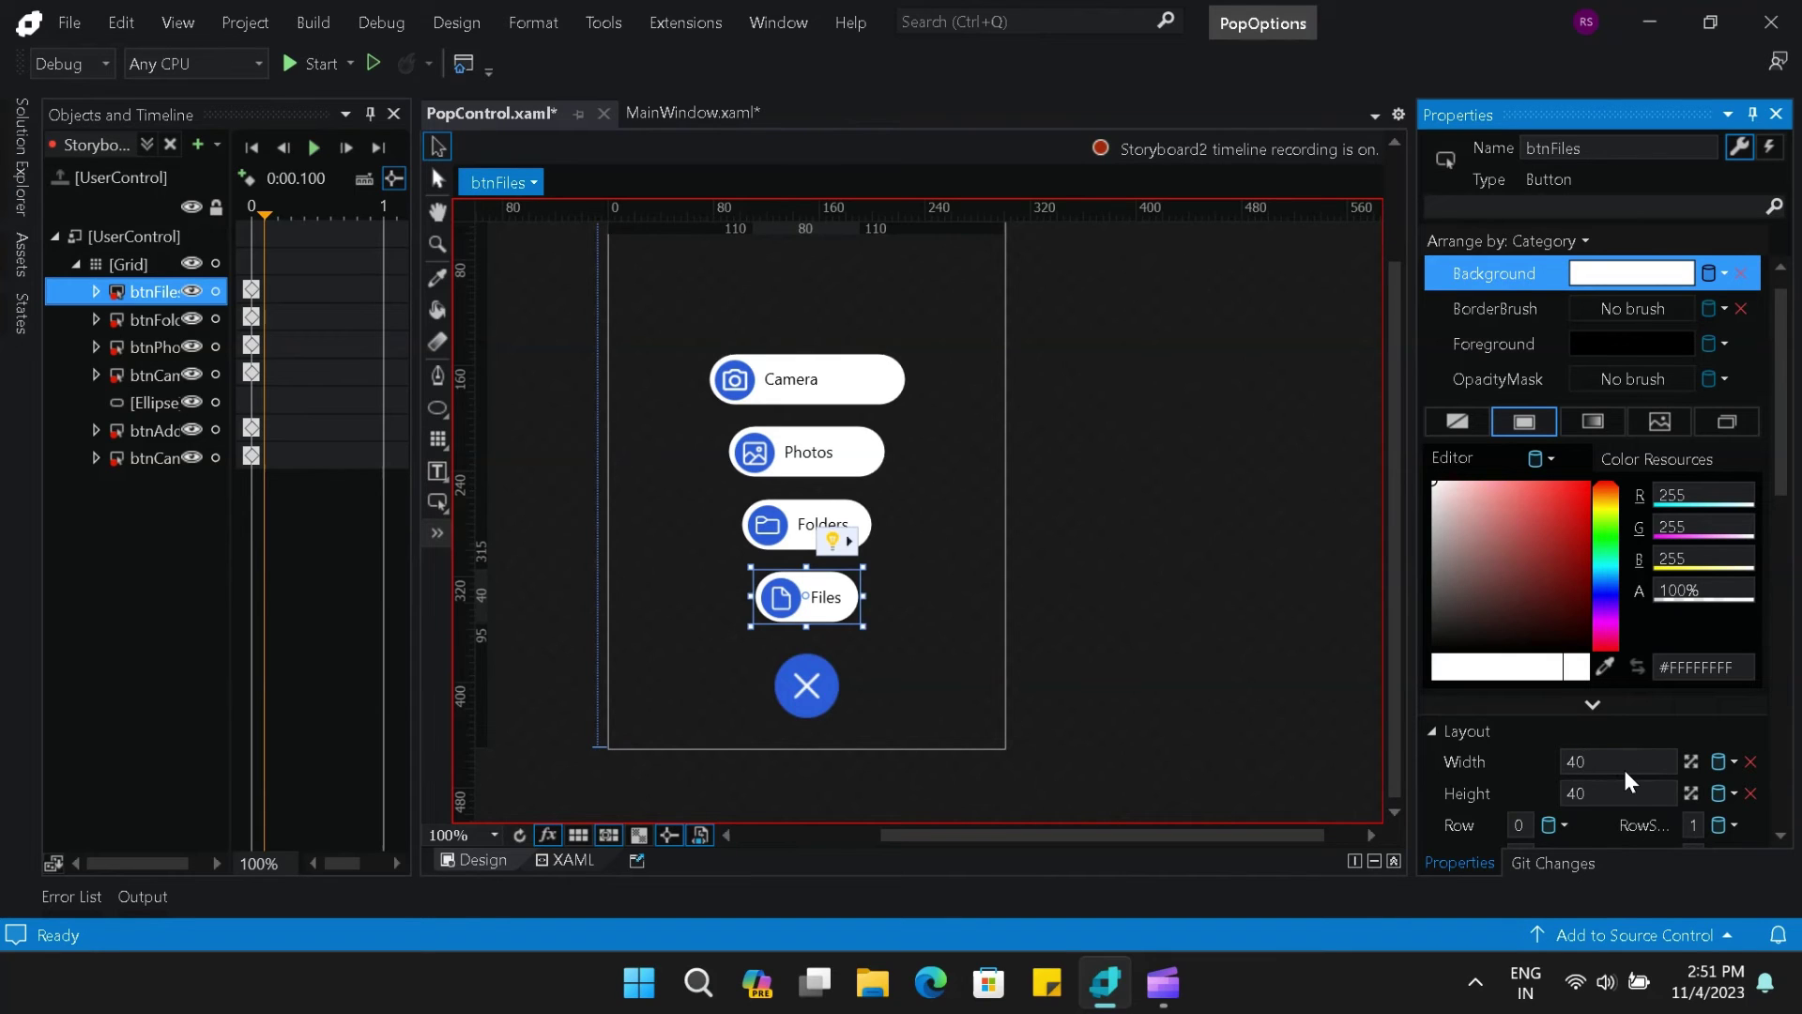
pyautogui.click(1631, 791)
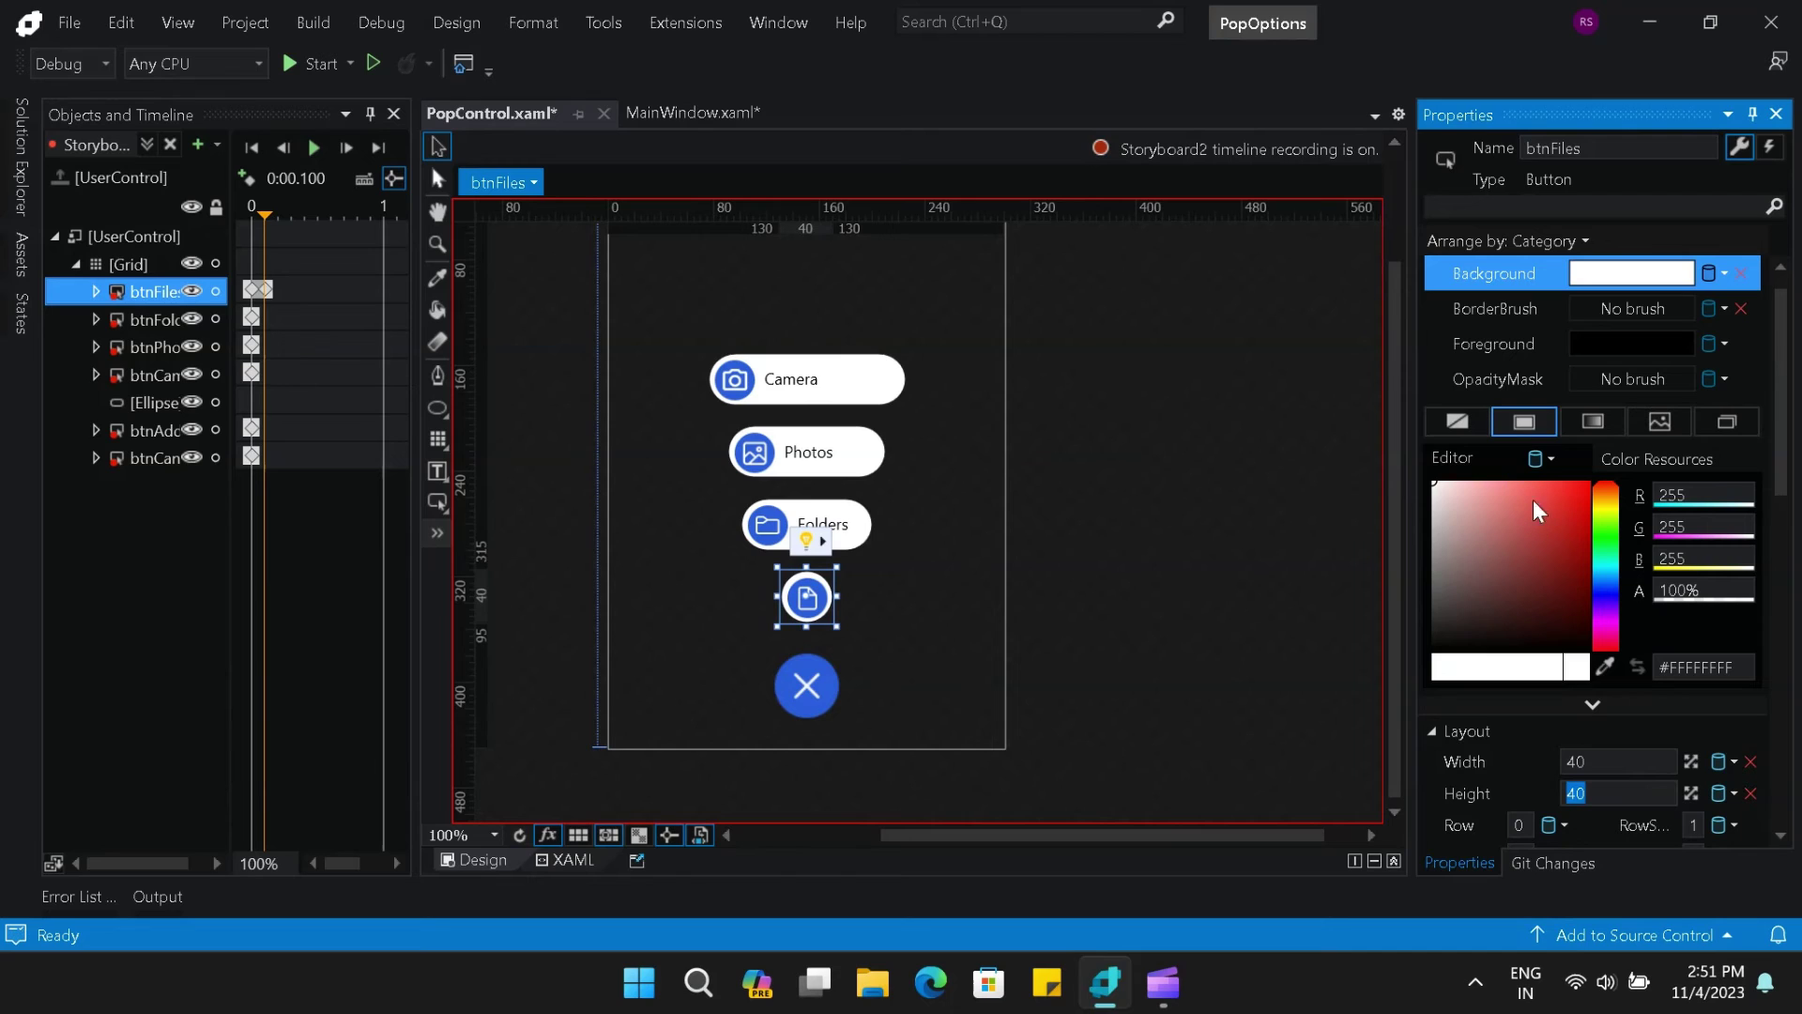
# - Set btnFiles's background to #FF2D5CD8 at 0.1 seconds and copy the colour code for reuse
pyautogui.click(1744, 668)
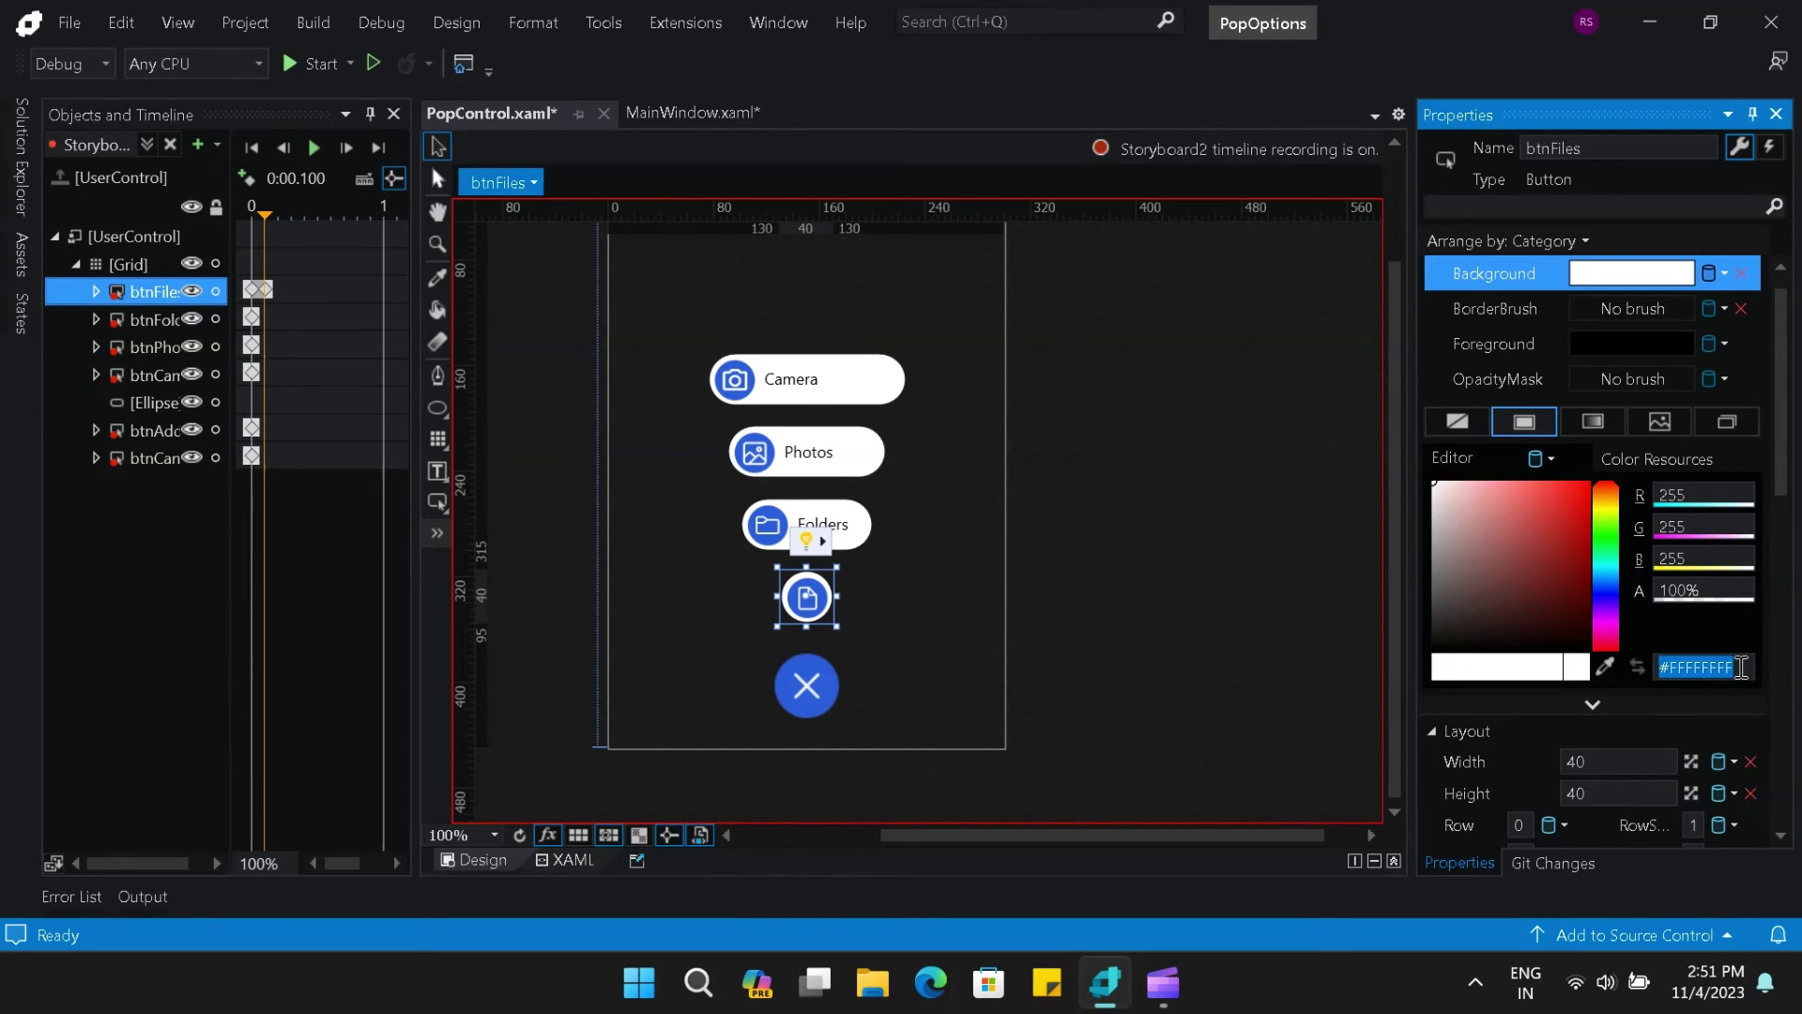
pyautogui.moveTo(1676, 669); pyautogui.dragTo(1765, 671)
pyautogui.write('F2')
pyautogui.write('D5CD8')
pyautogui.press('Return')
pyautogui.hotkey('ctrl', 'c')
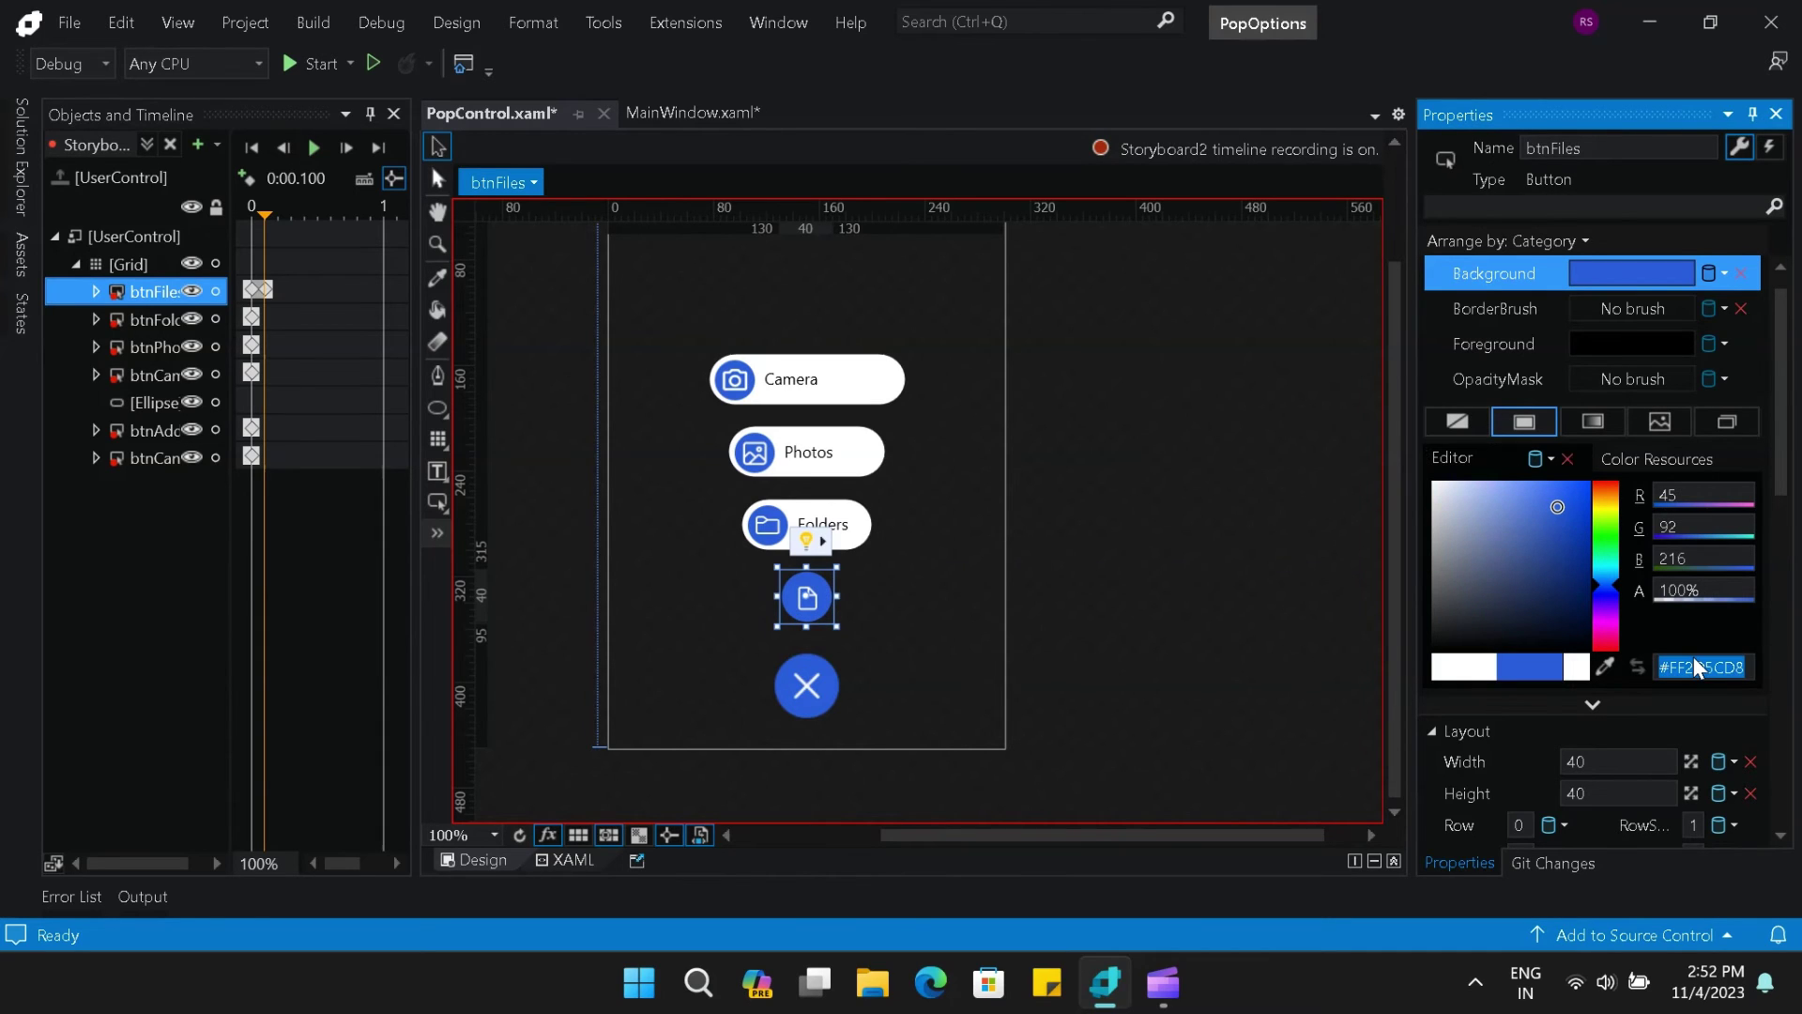
# - Give btnFolders a width of 40 and a #FF2D5CD8 background at 0.2 seconds in the second storyboard
pyautogui.scroll(-1, 1787, 510)
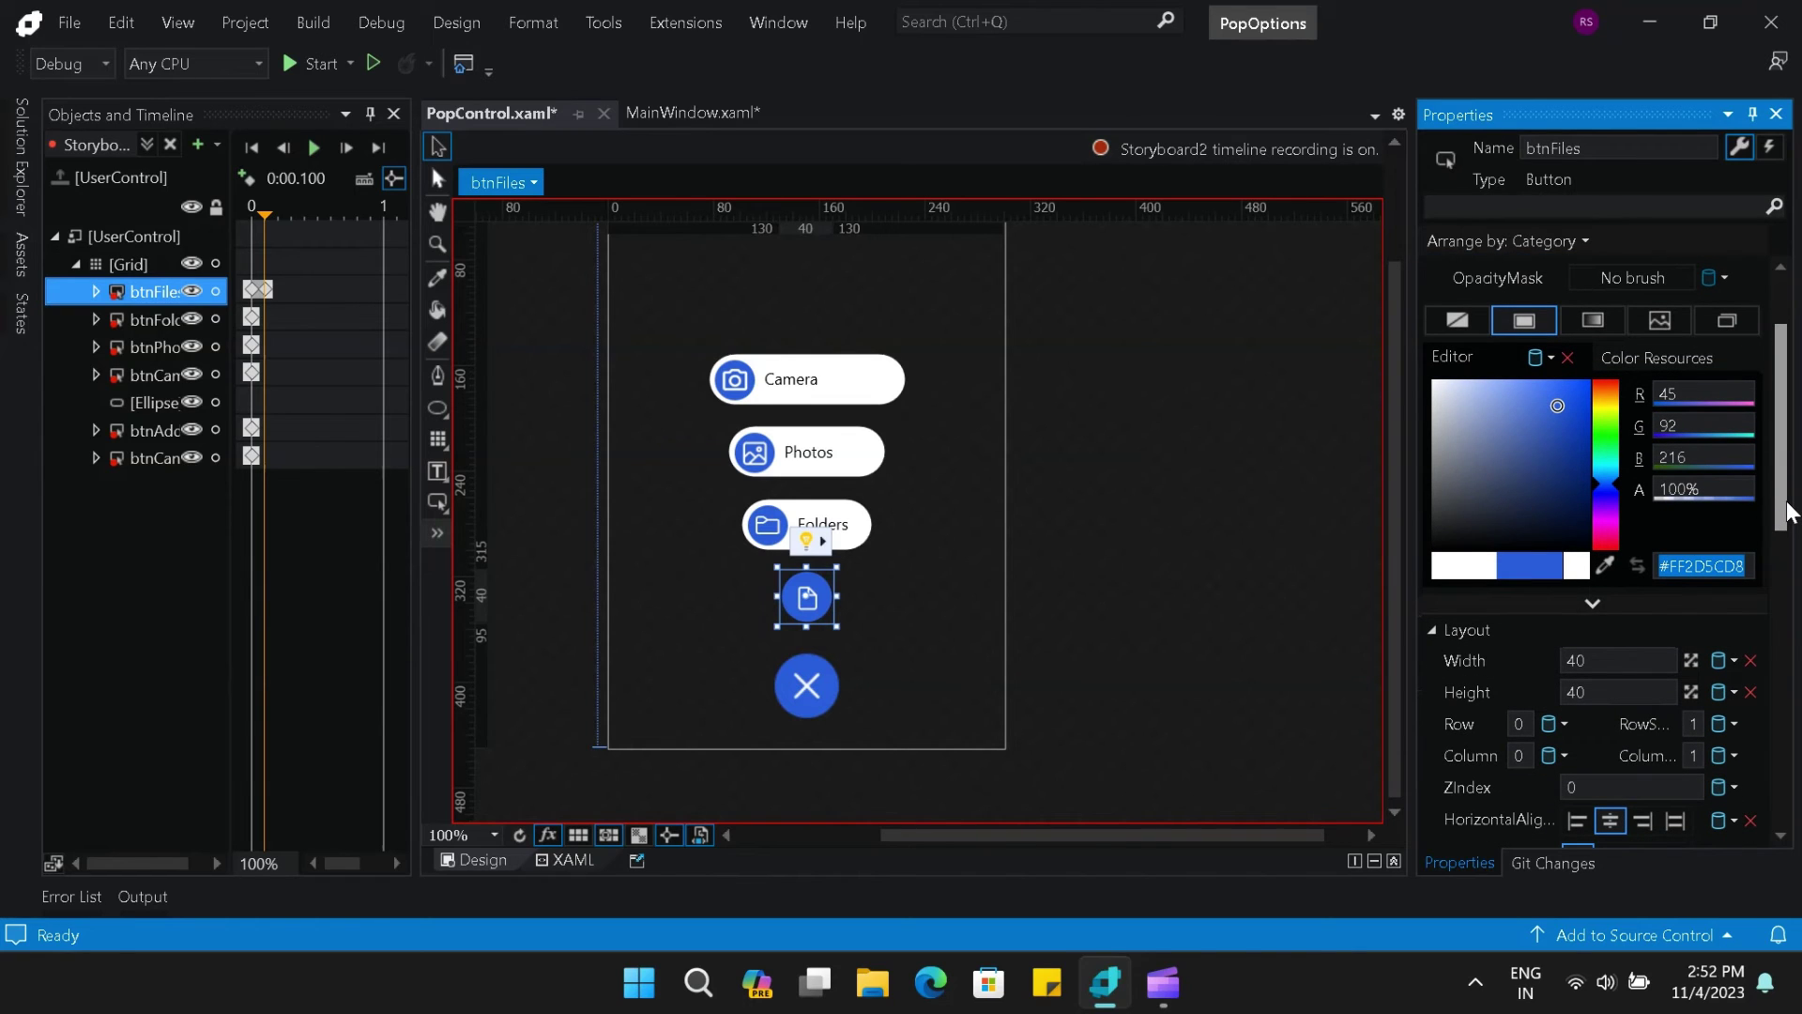
pyautogui.click(141, 313)
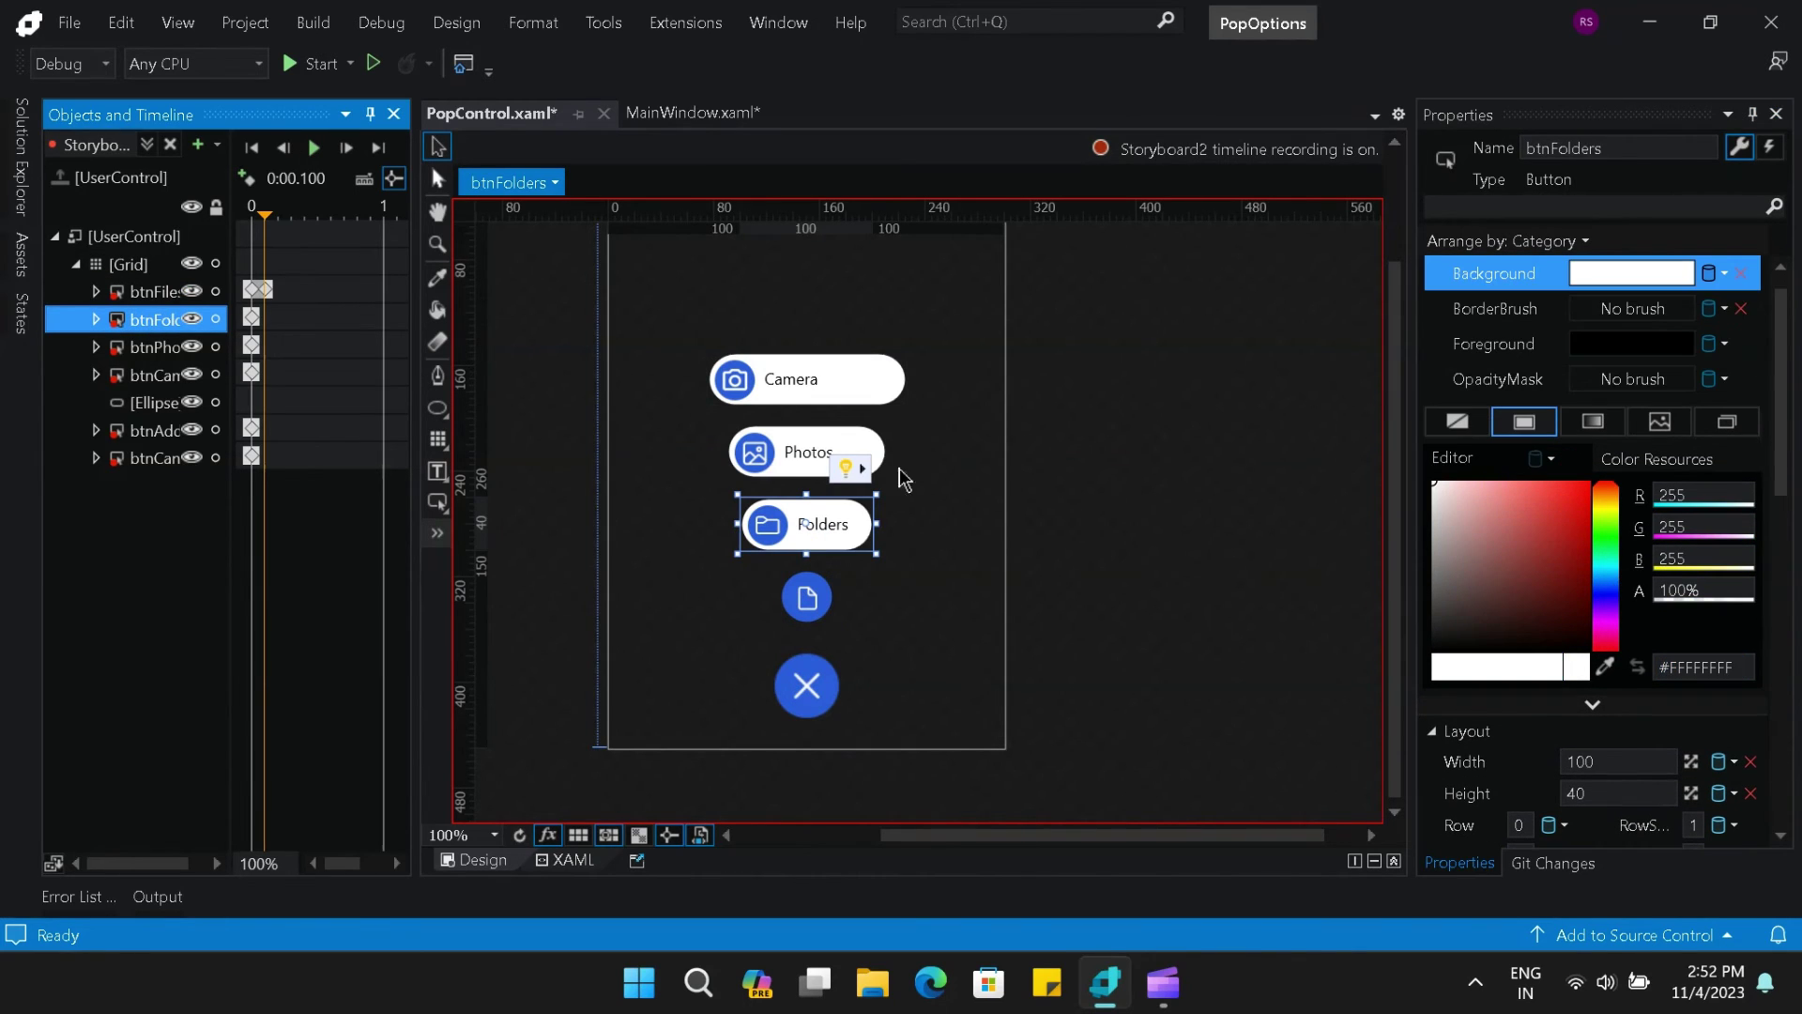
pyautogui.click(276, 318)
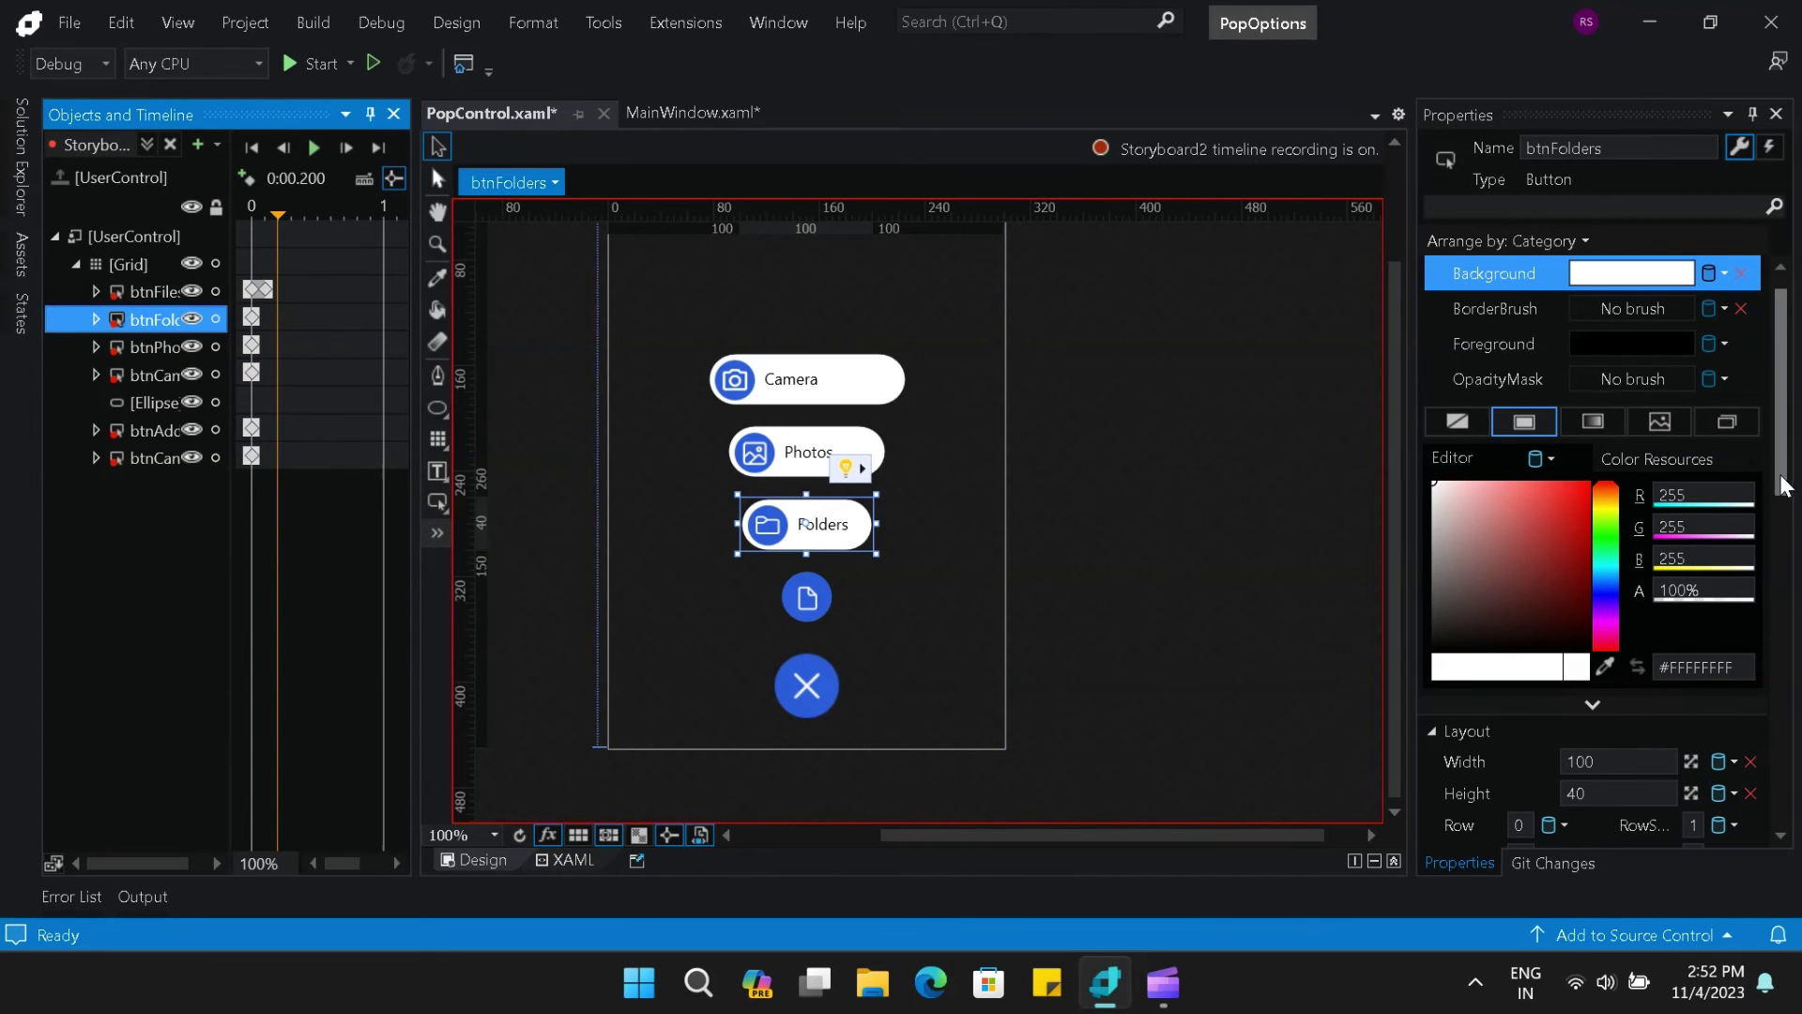
pyautogui.moveTo(1786, 478); pyautogui.dragTo(1784, 506)
pyautogui.click(1745, 628)
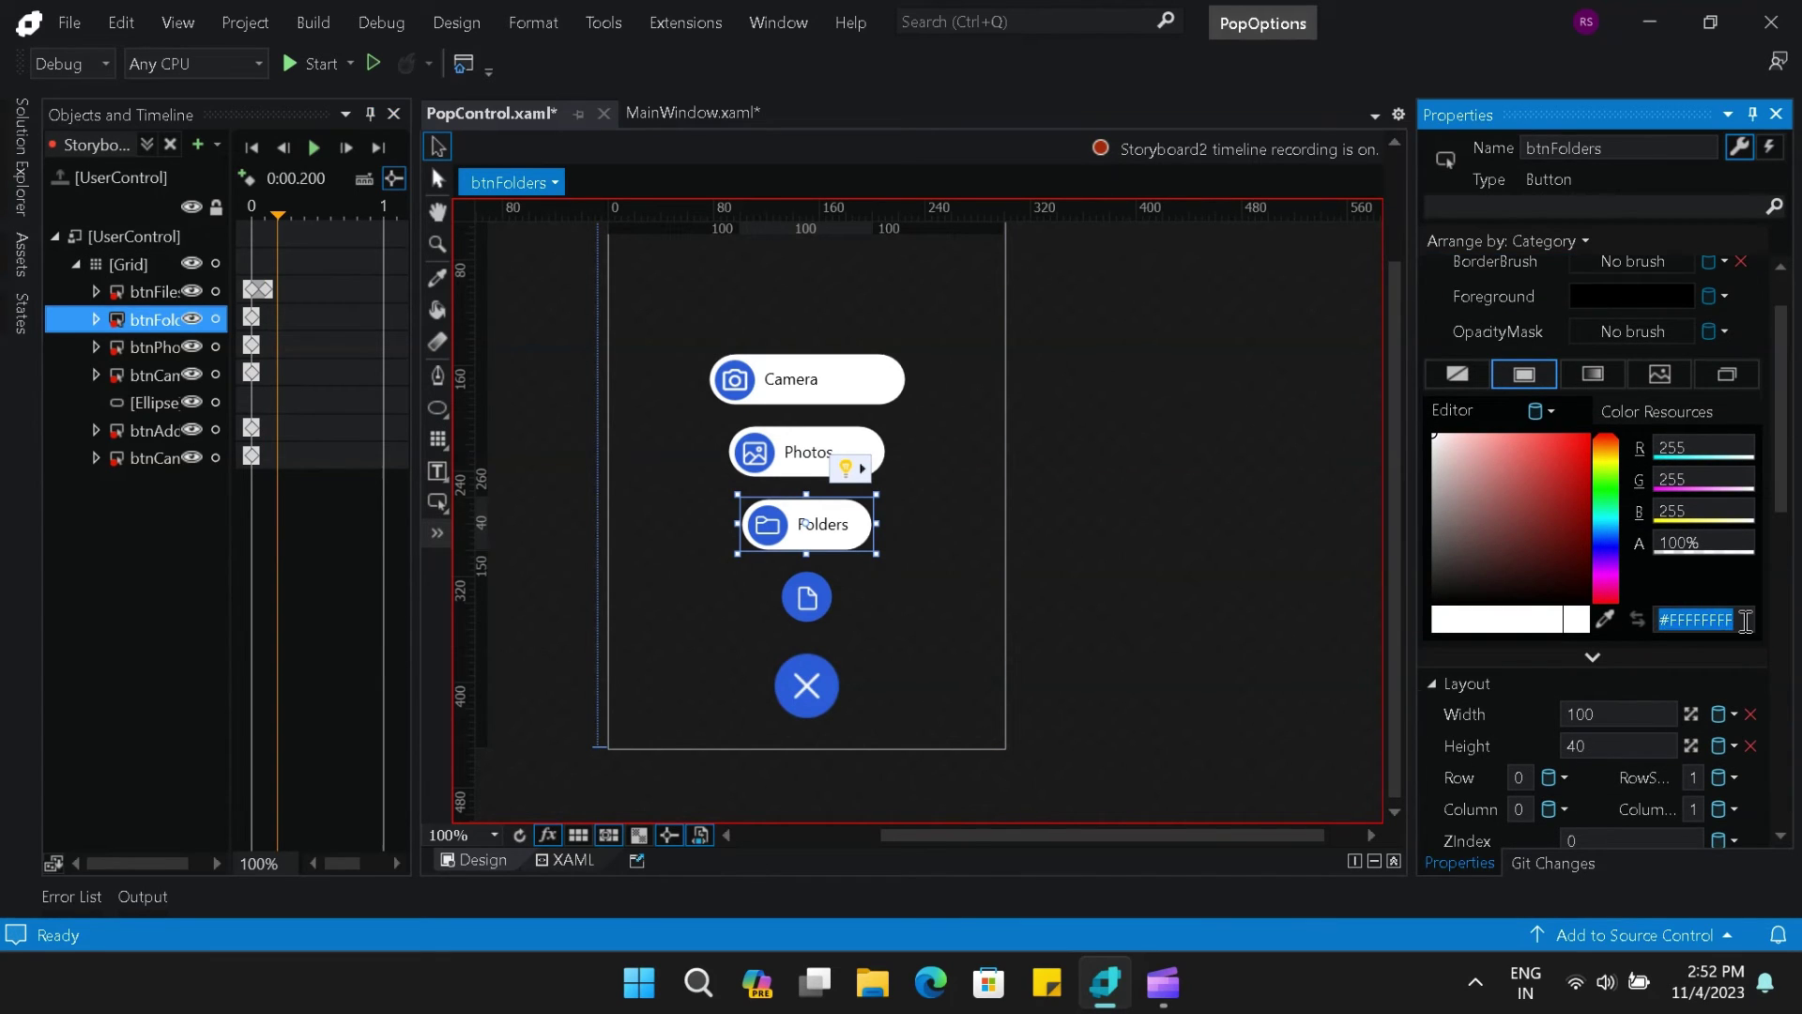
pyautogui.click(1650, 706)
pyautogui.write('40')
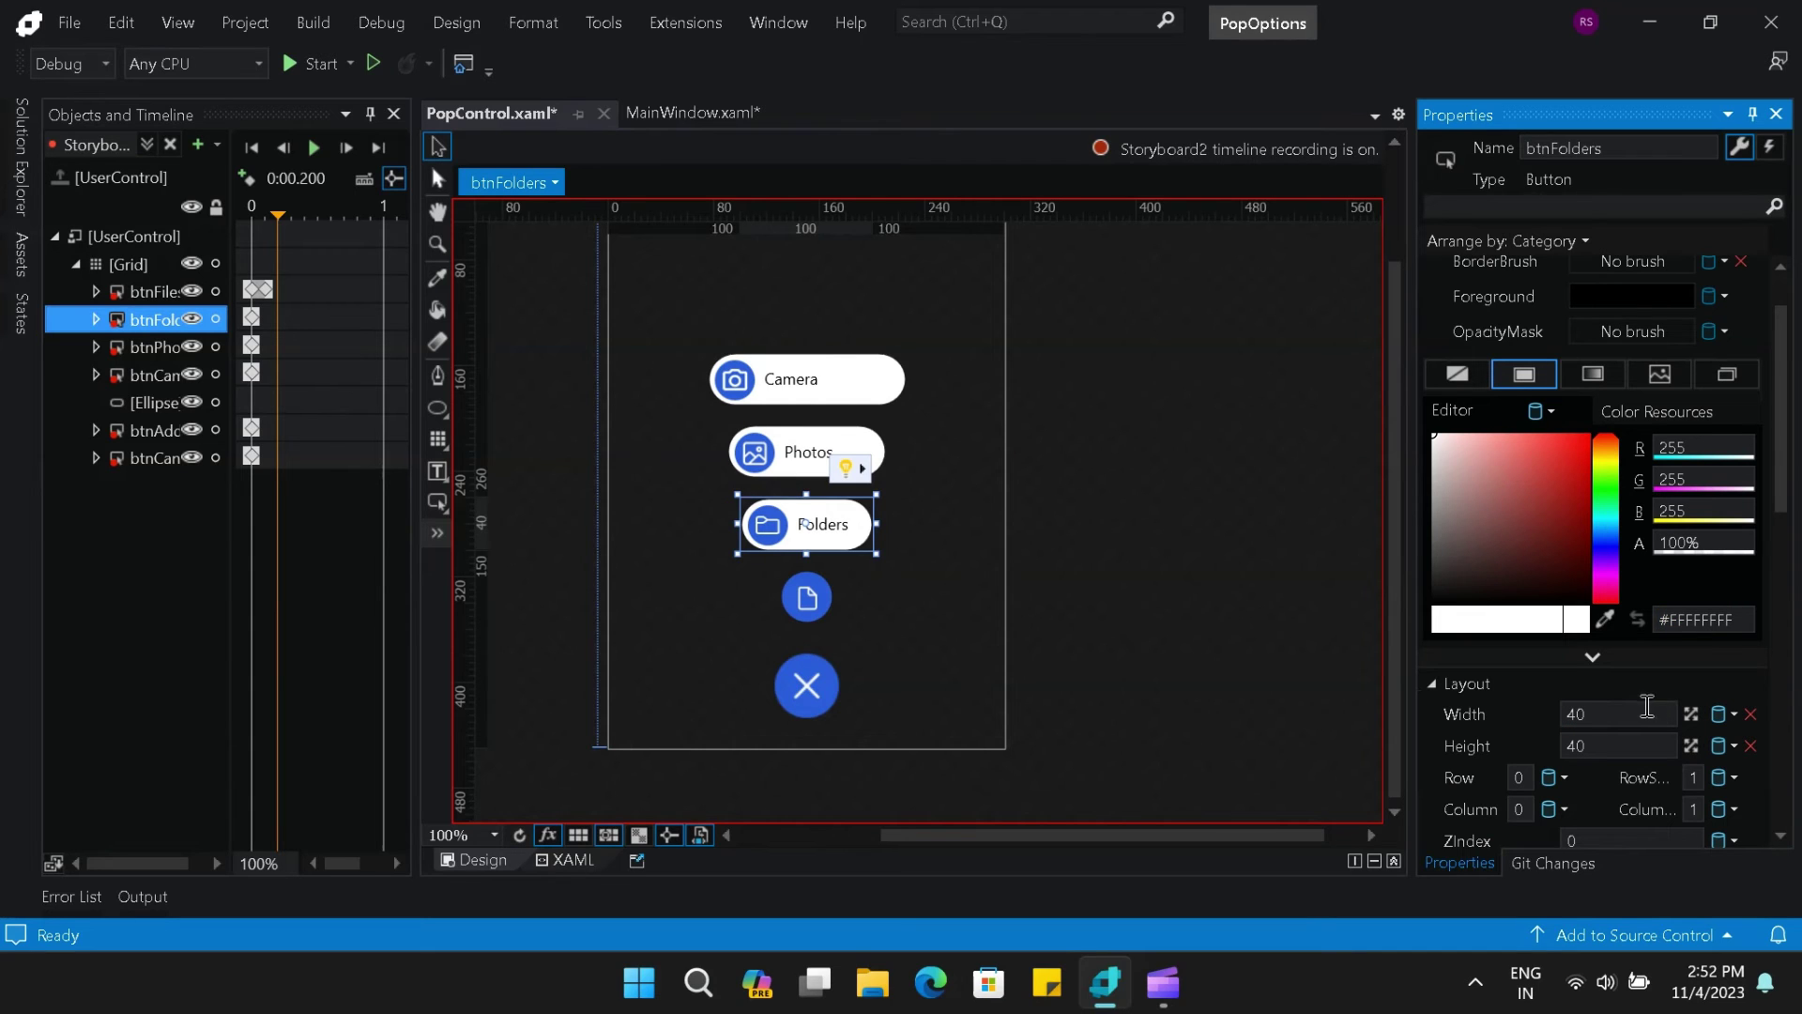
pyautogui.click(1746, 624)
pyautogui.hotkey('ctrl', 'v')
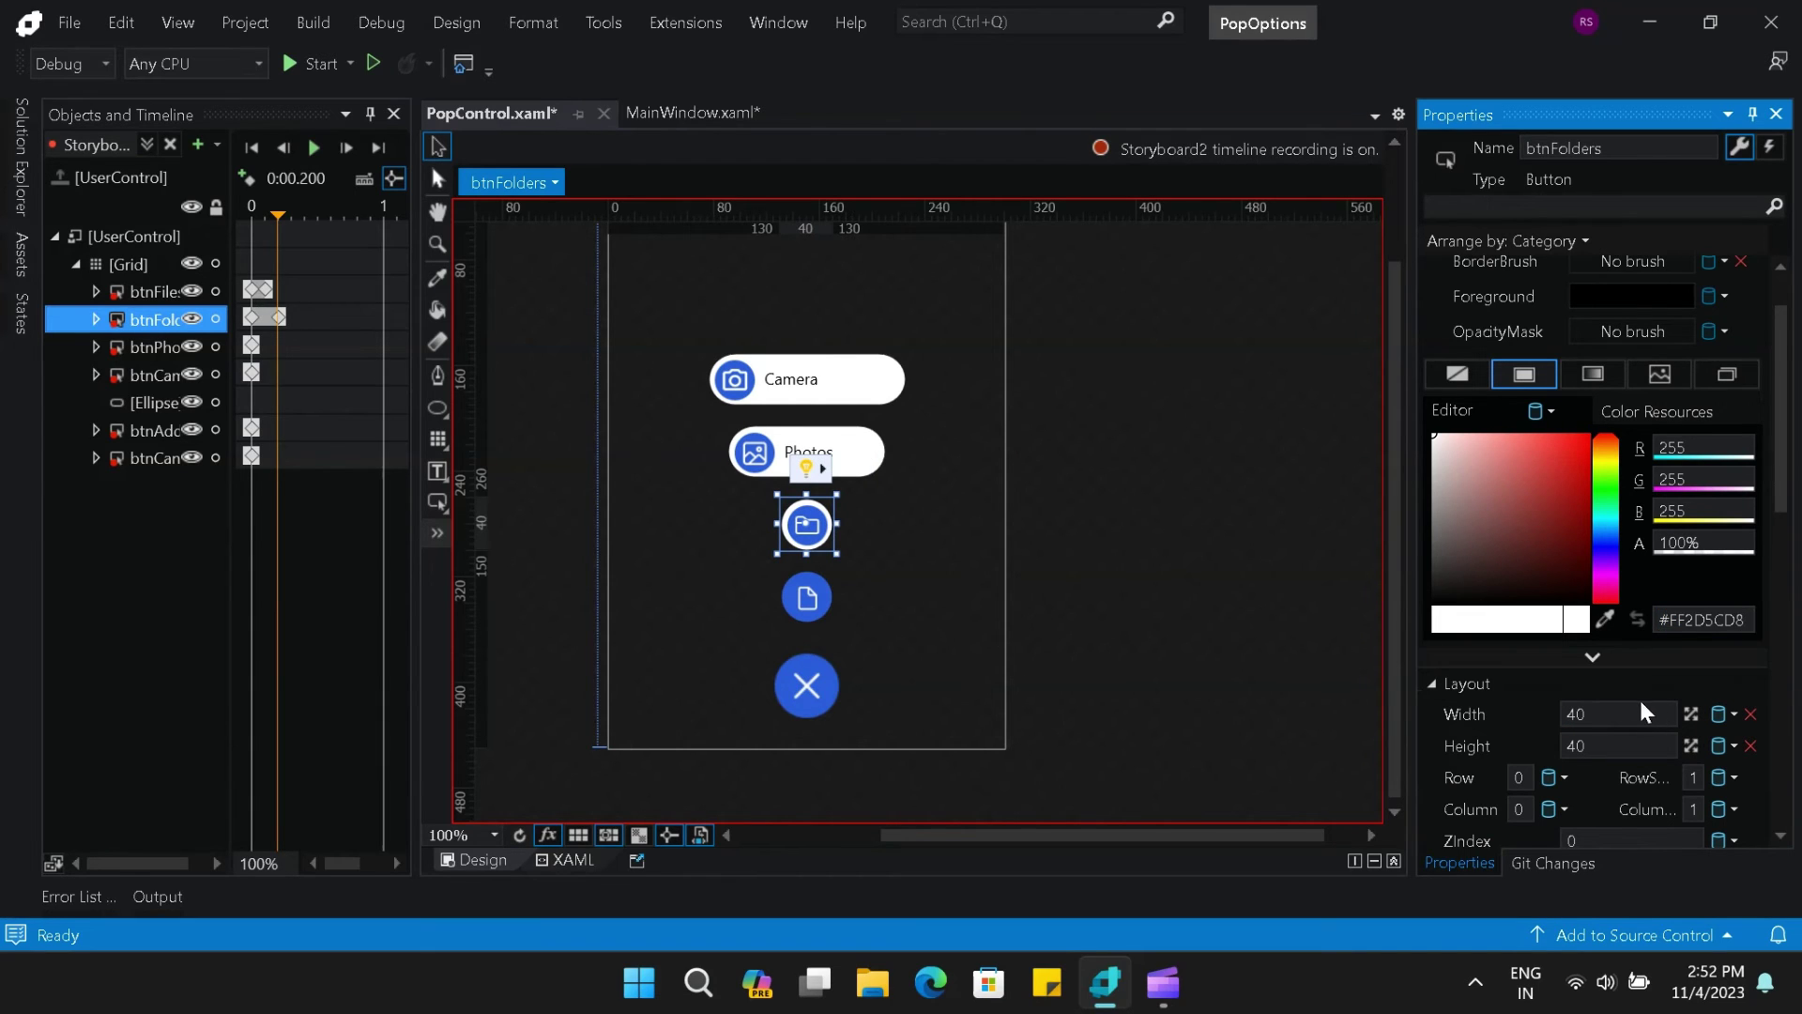
pyautogui.click(1608, 713)
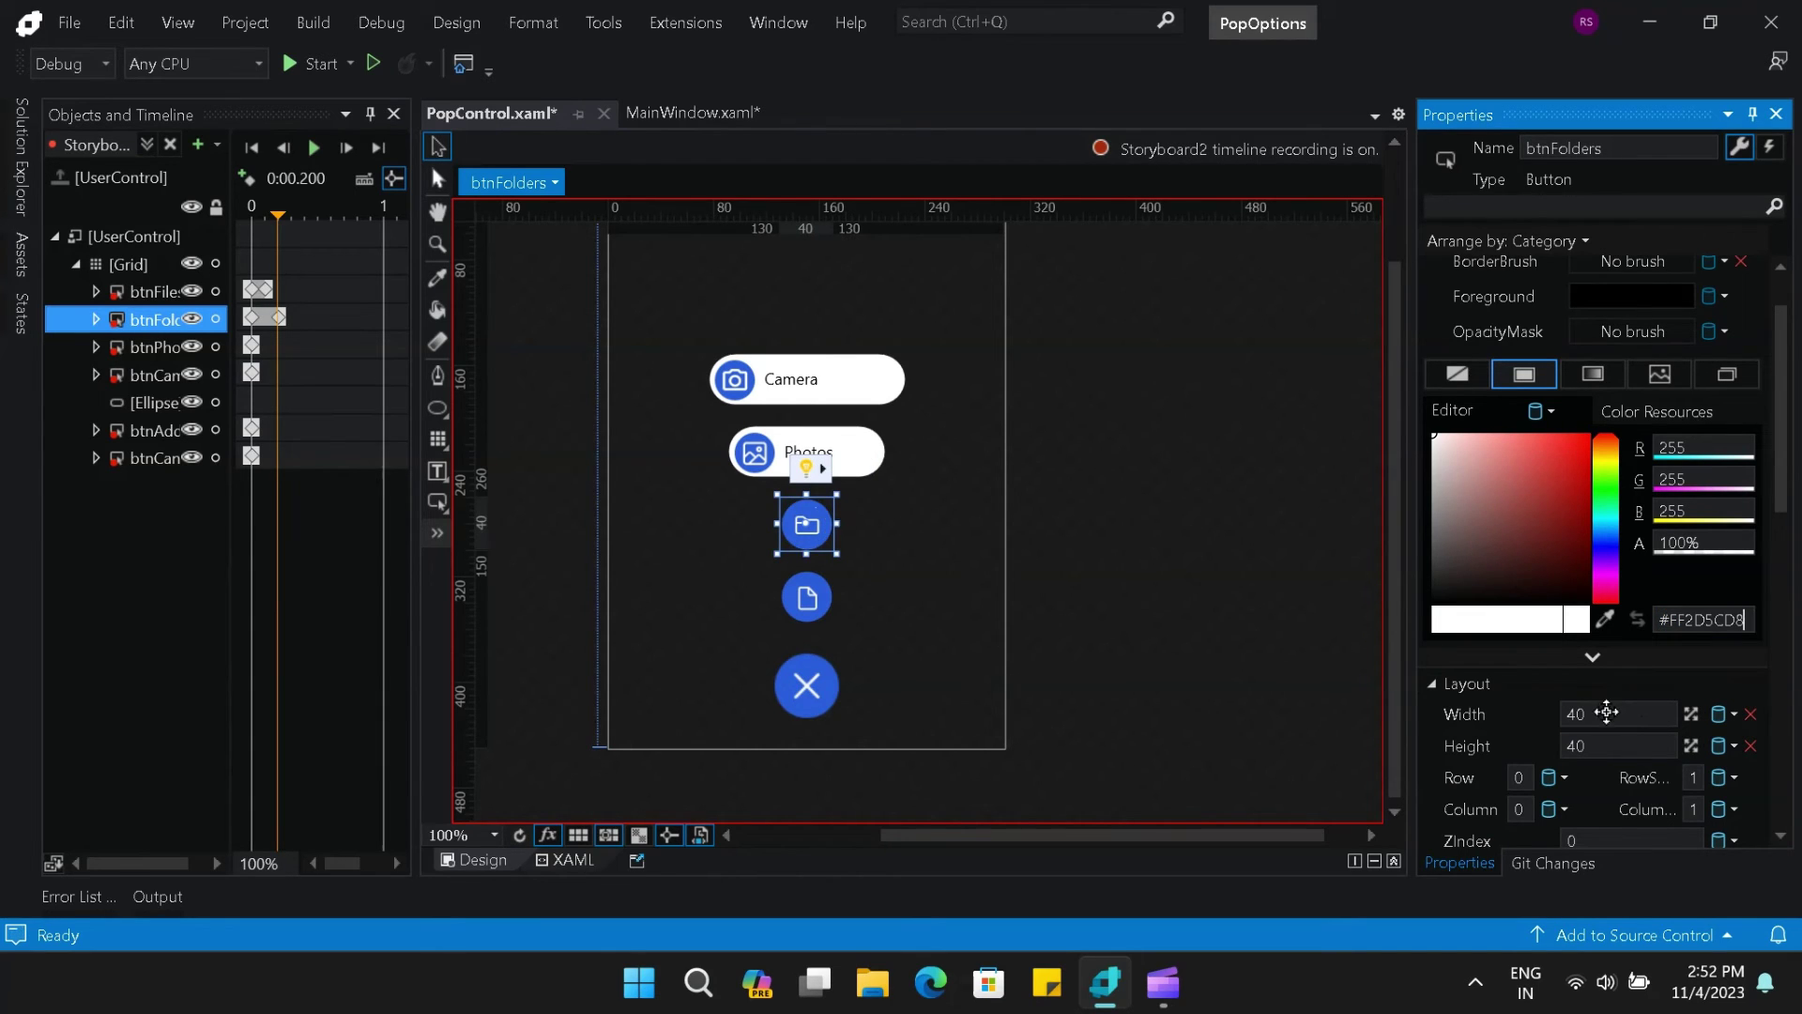
# - Give btnPhotos a width of 40 and a #FF2D5CD8 background at 0.3 seconds in the second storyboard
pyautogui.click(290, 335)
pyautogui.click(146, 351)
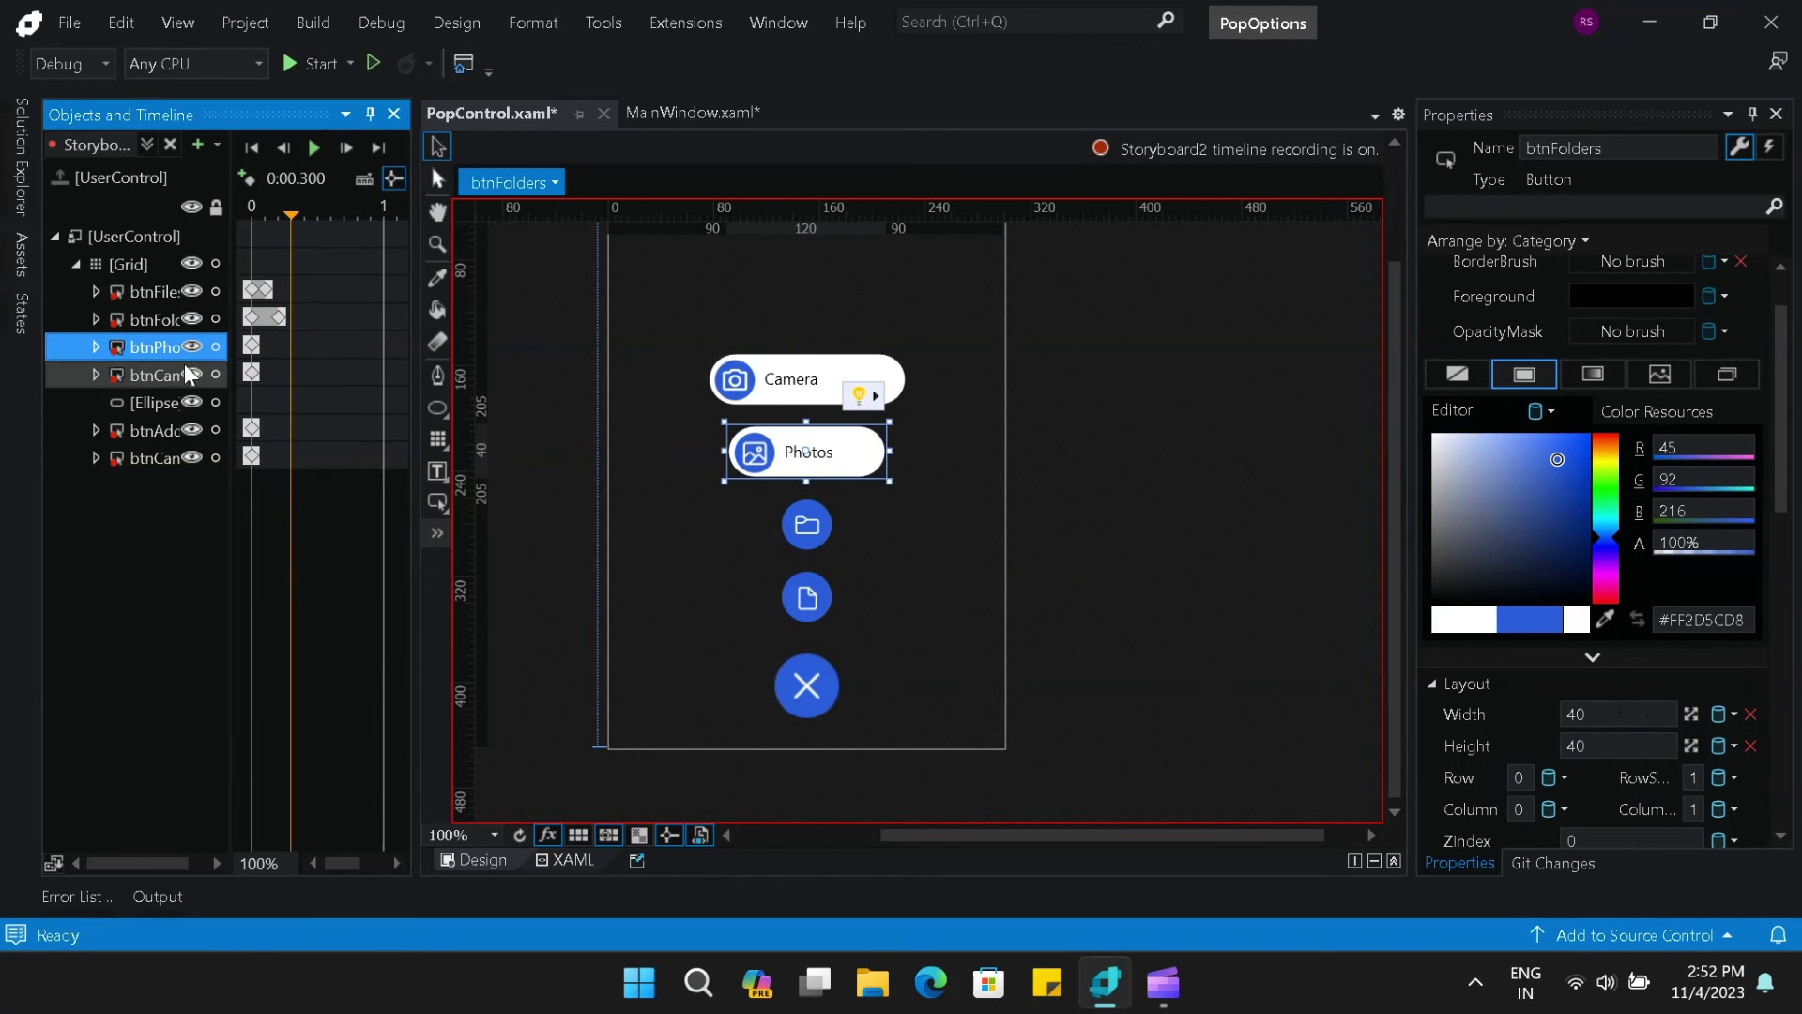
pyautogui.click(1622, 770)
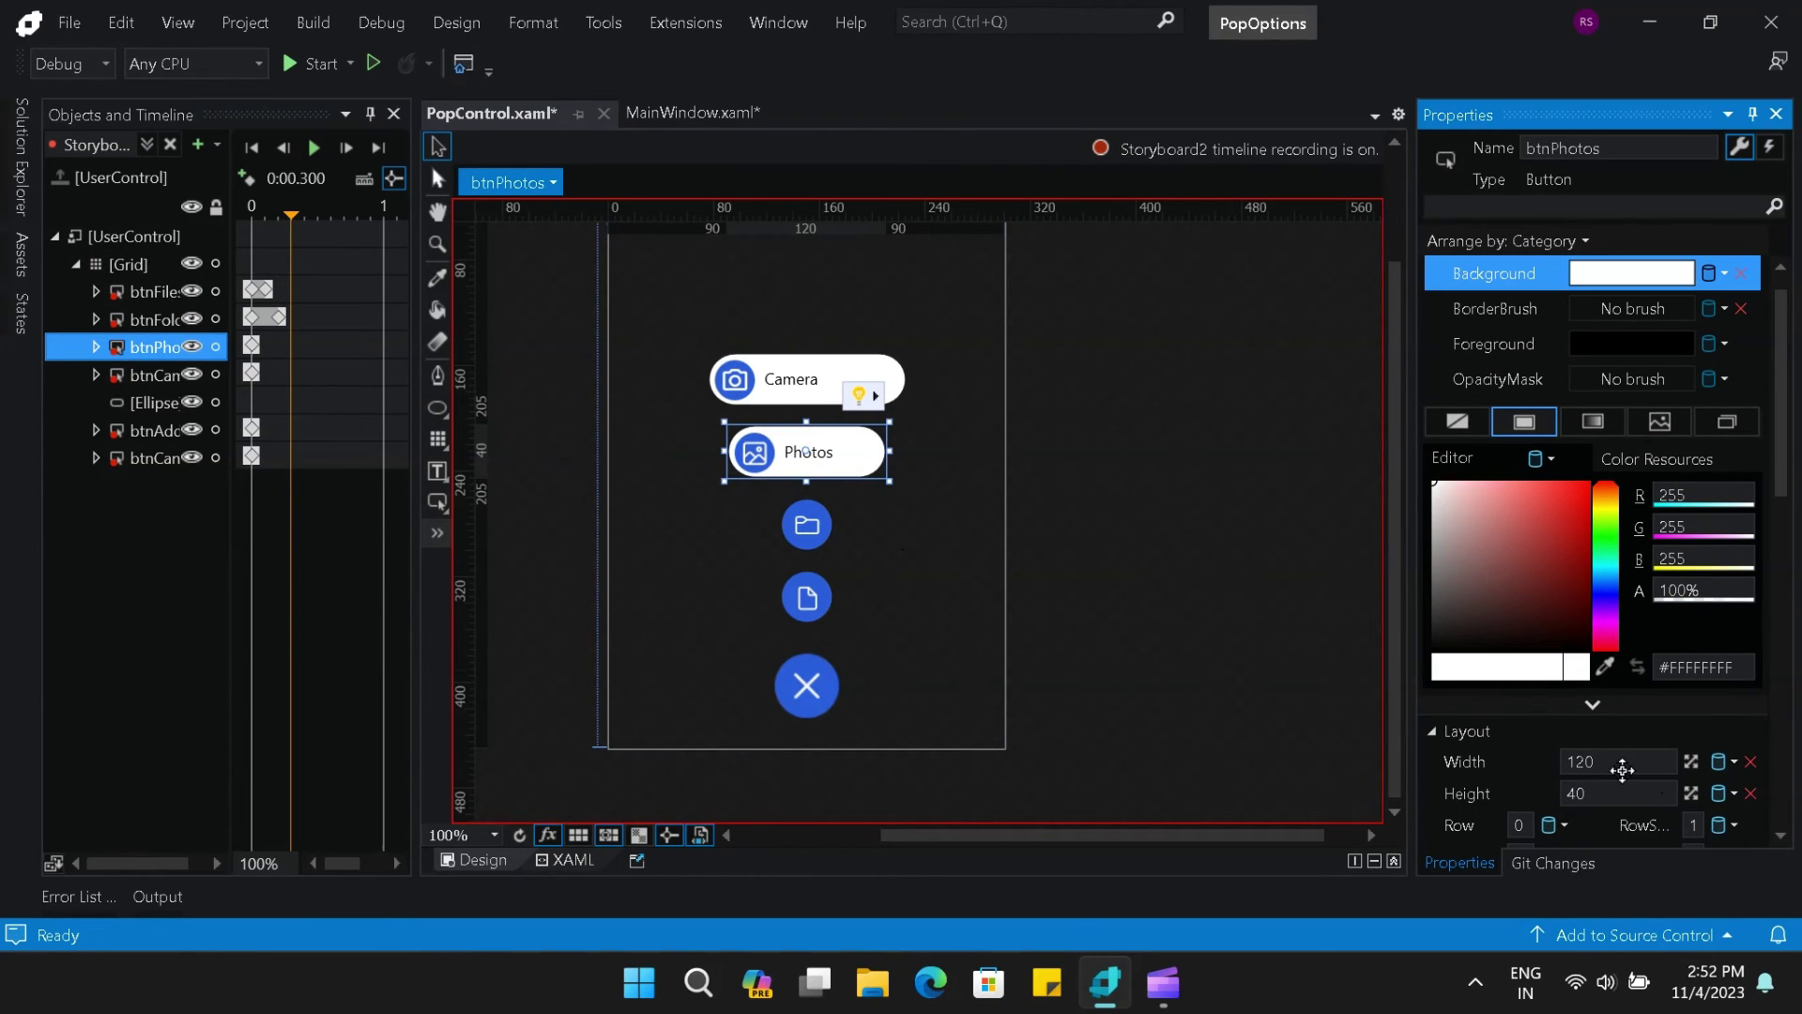
pyautogui.click(1622, 769)
pyautogui.write('40')
pyautogui.click(1751, 668)
pyautogui.hotkey('ctrl', 'v')
pyautogui.press('Return')
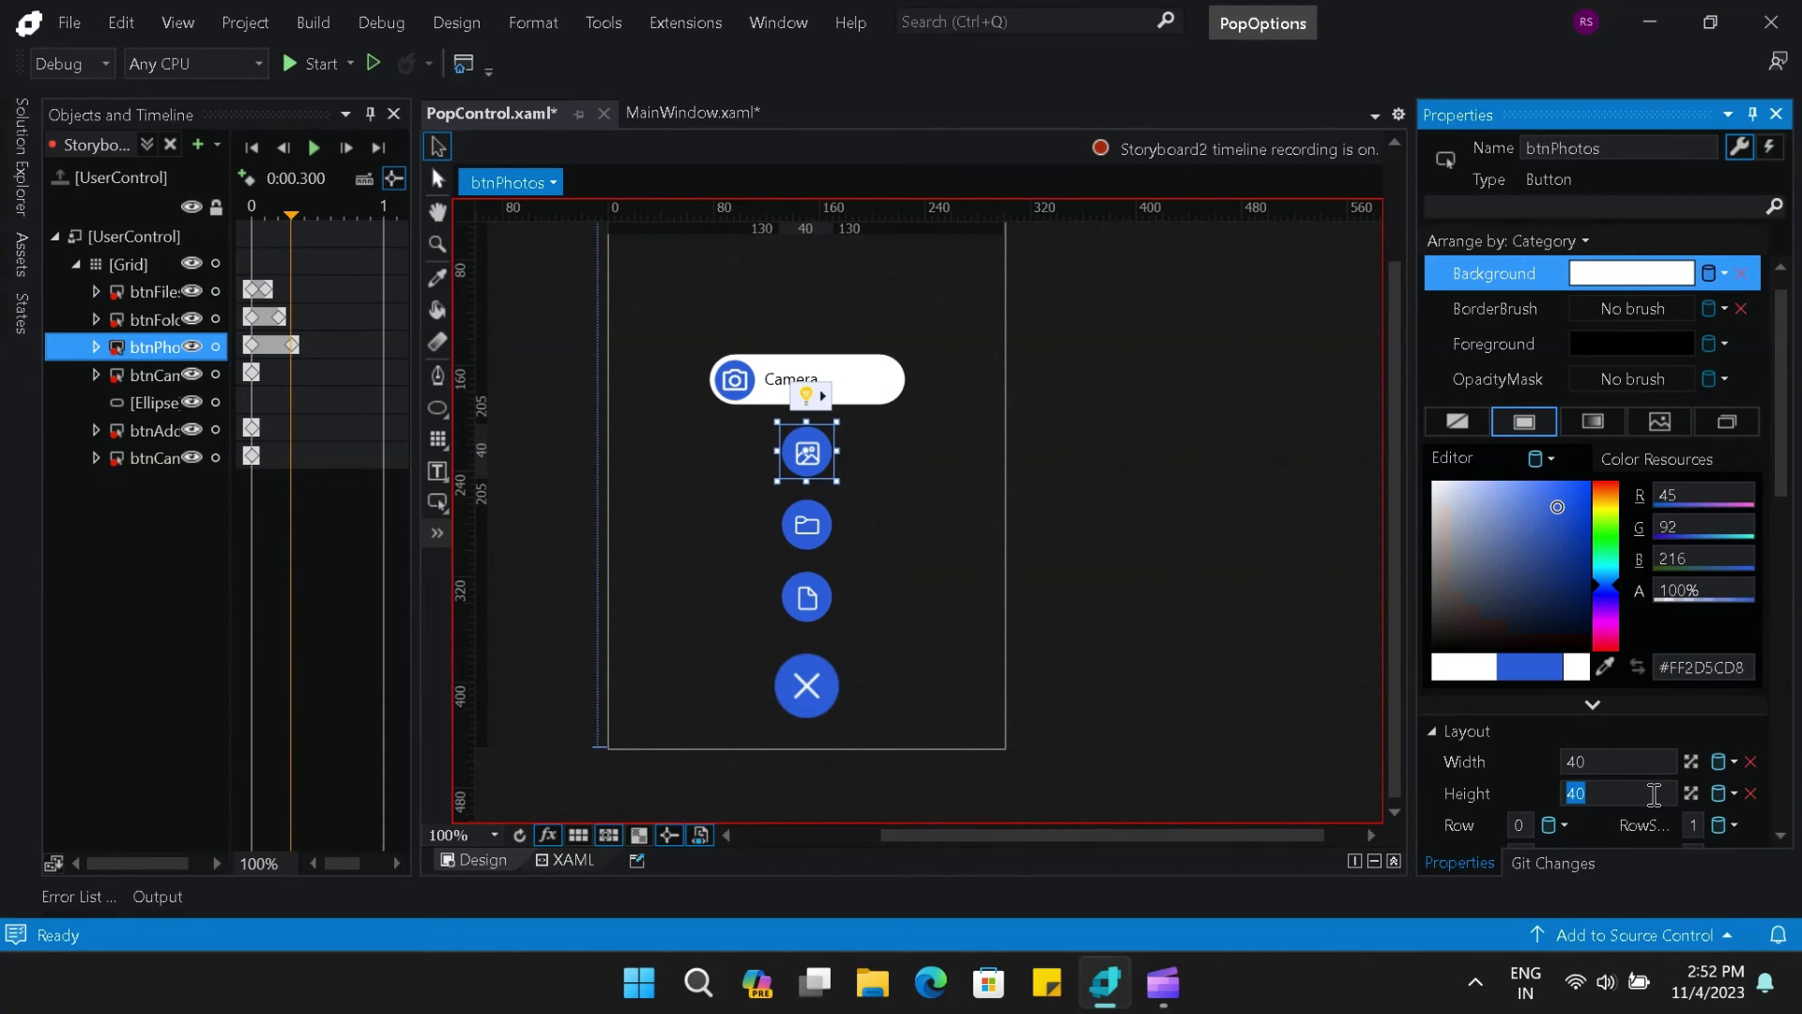
# - Give btnCamera a width of 40 and a #FF2D5CD8 background at 0.4 seconds in the second storyboard
pyautogui.click(162, 375)
pyautogui.click(301, 373)
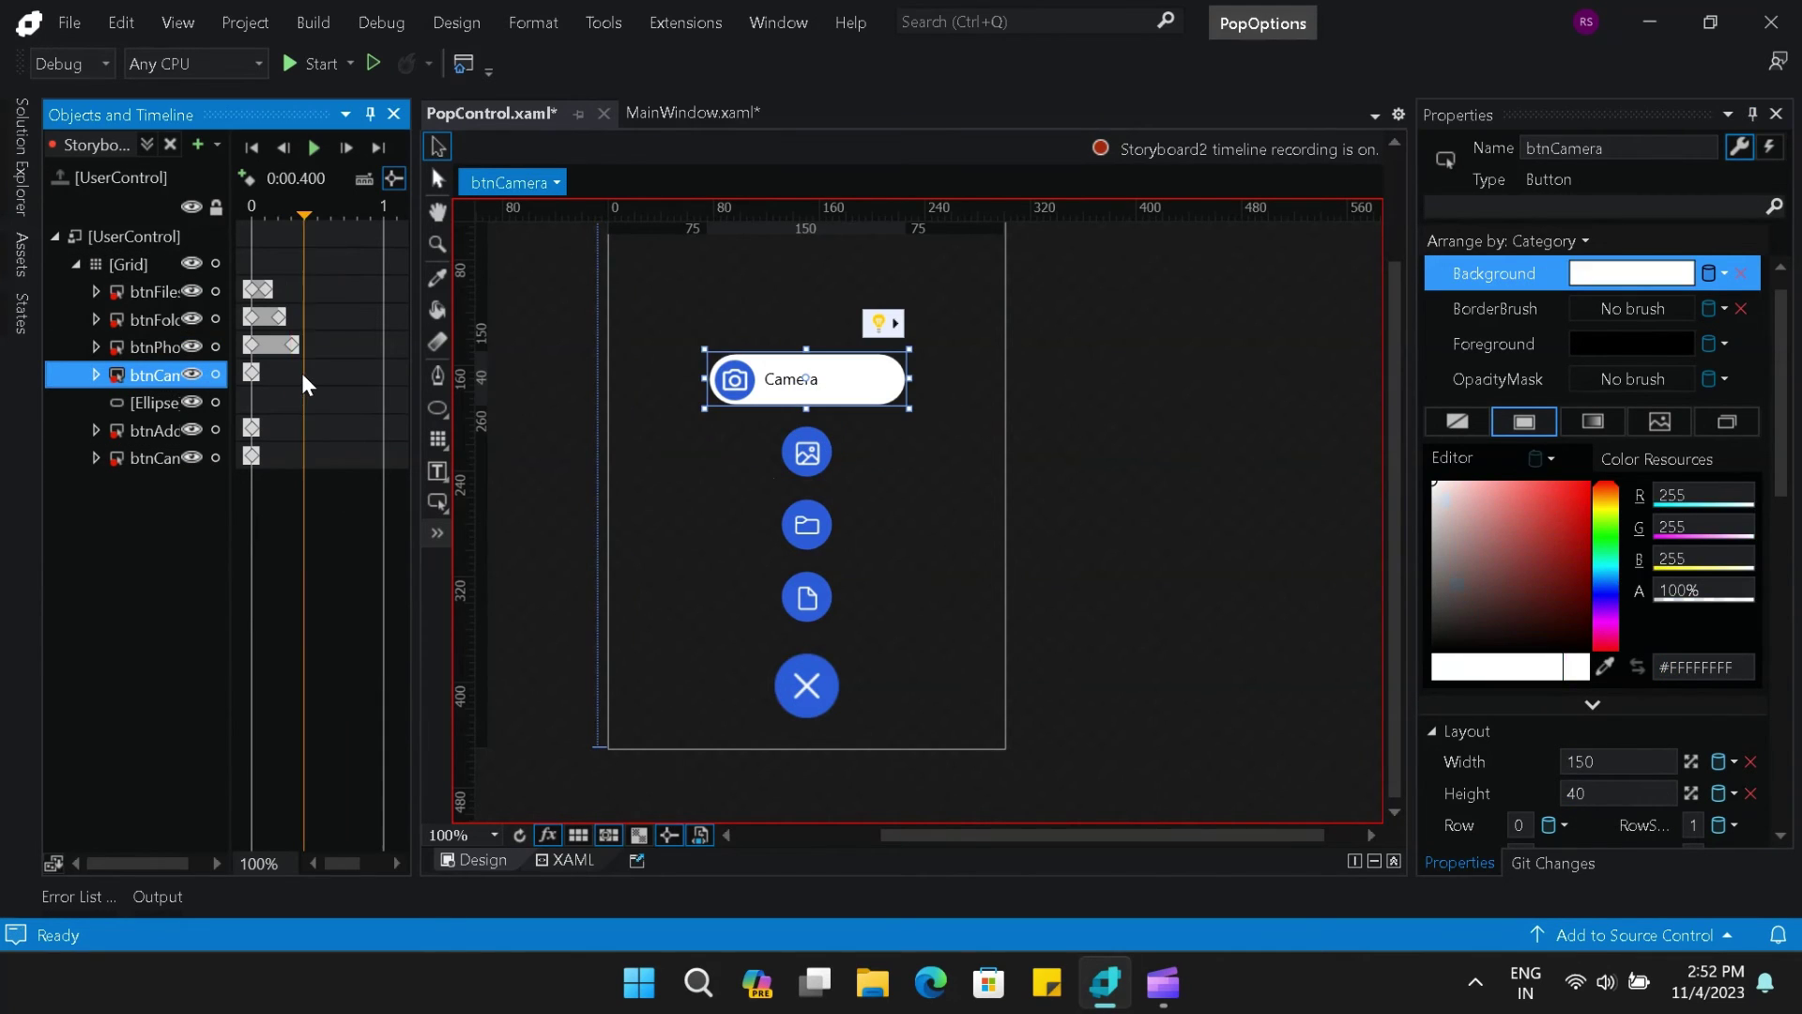
pyautogui.click(1623, 762)
pyautogui.write('4')
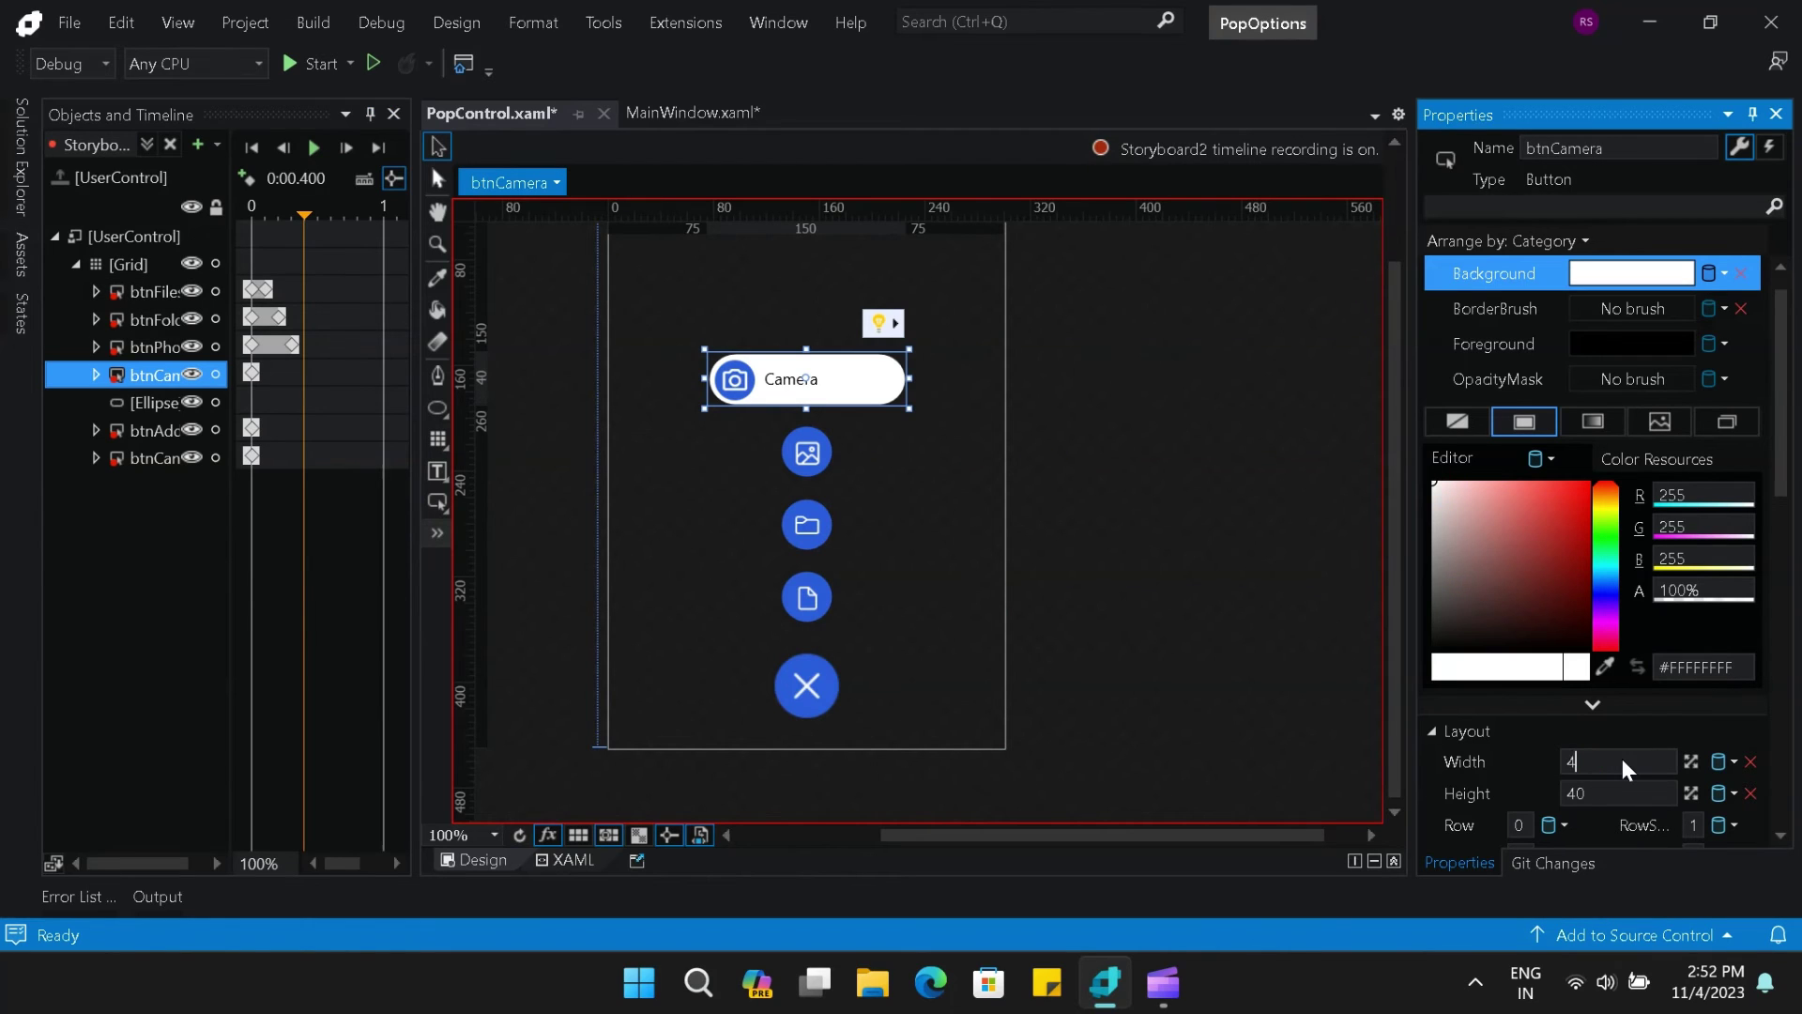
pyautogui.write('0')
pyautogui.click(1741, 668)
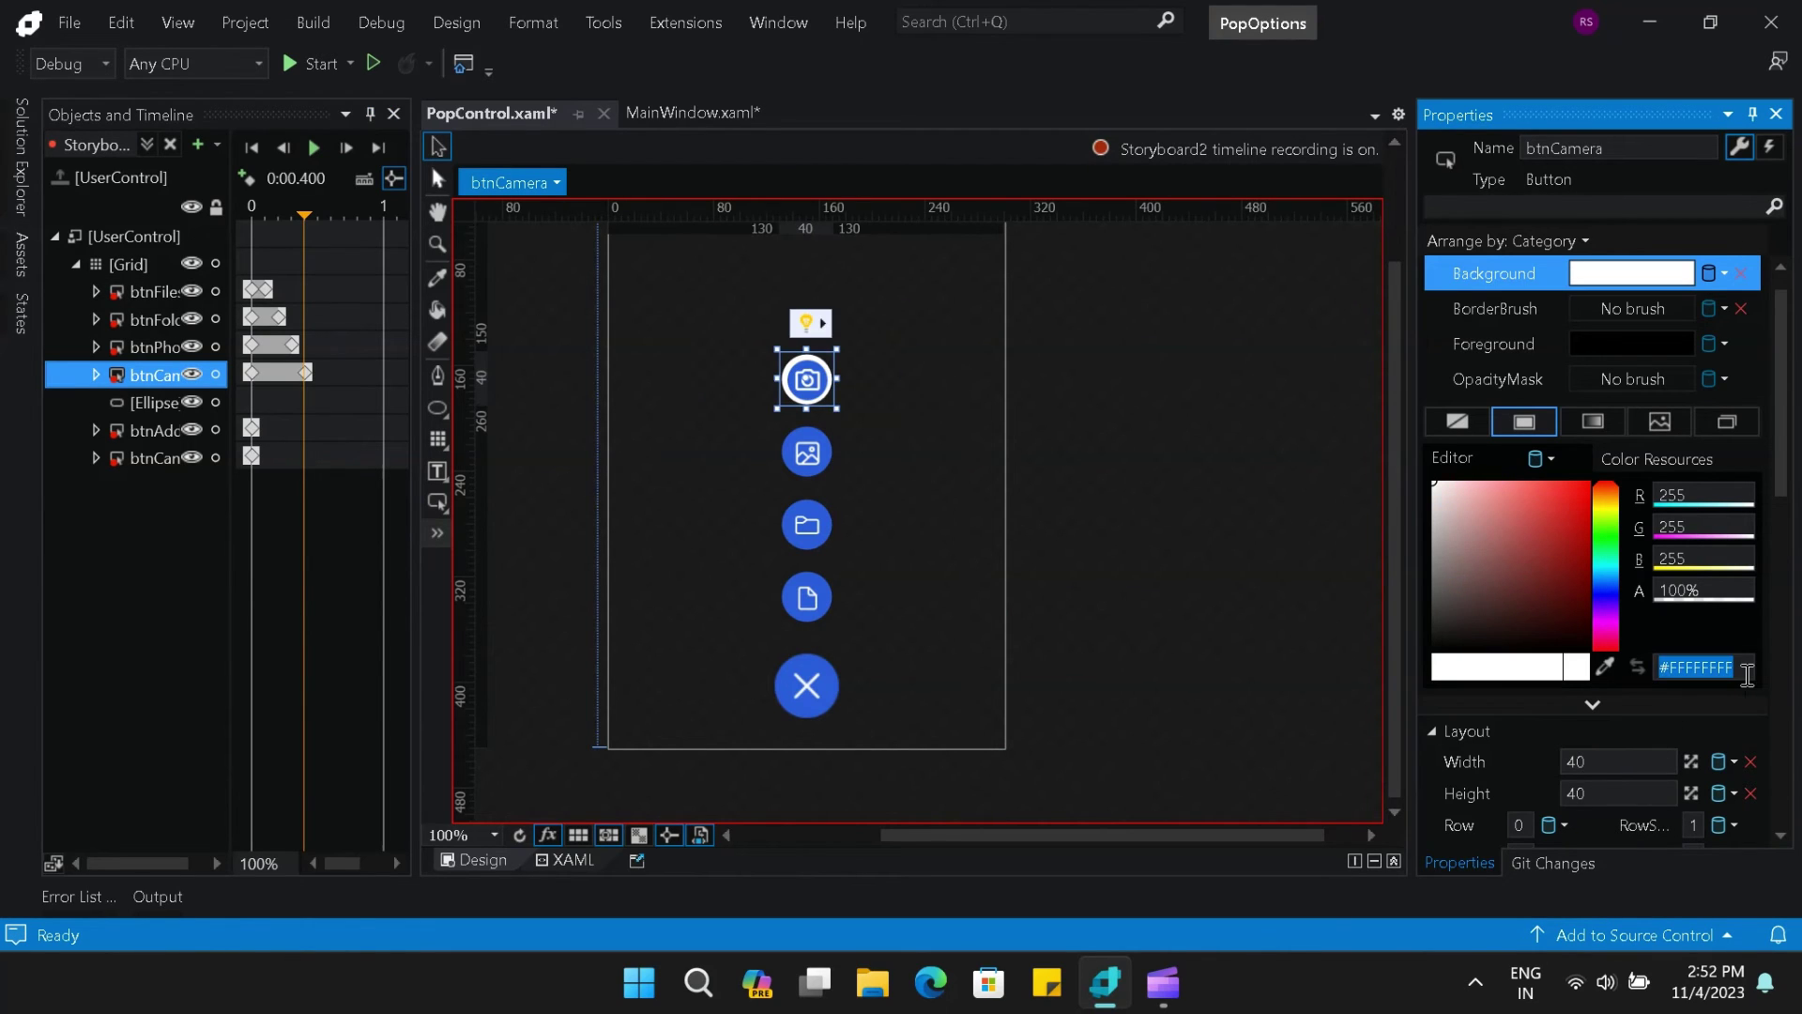
pyautogui.hotkey('ctrl', 'v')
pyautogui.press('Tab')
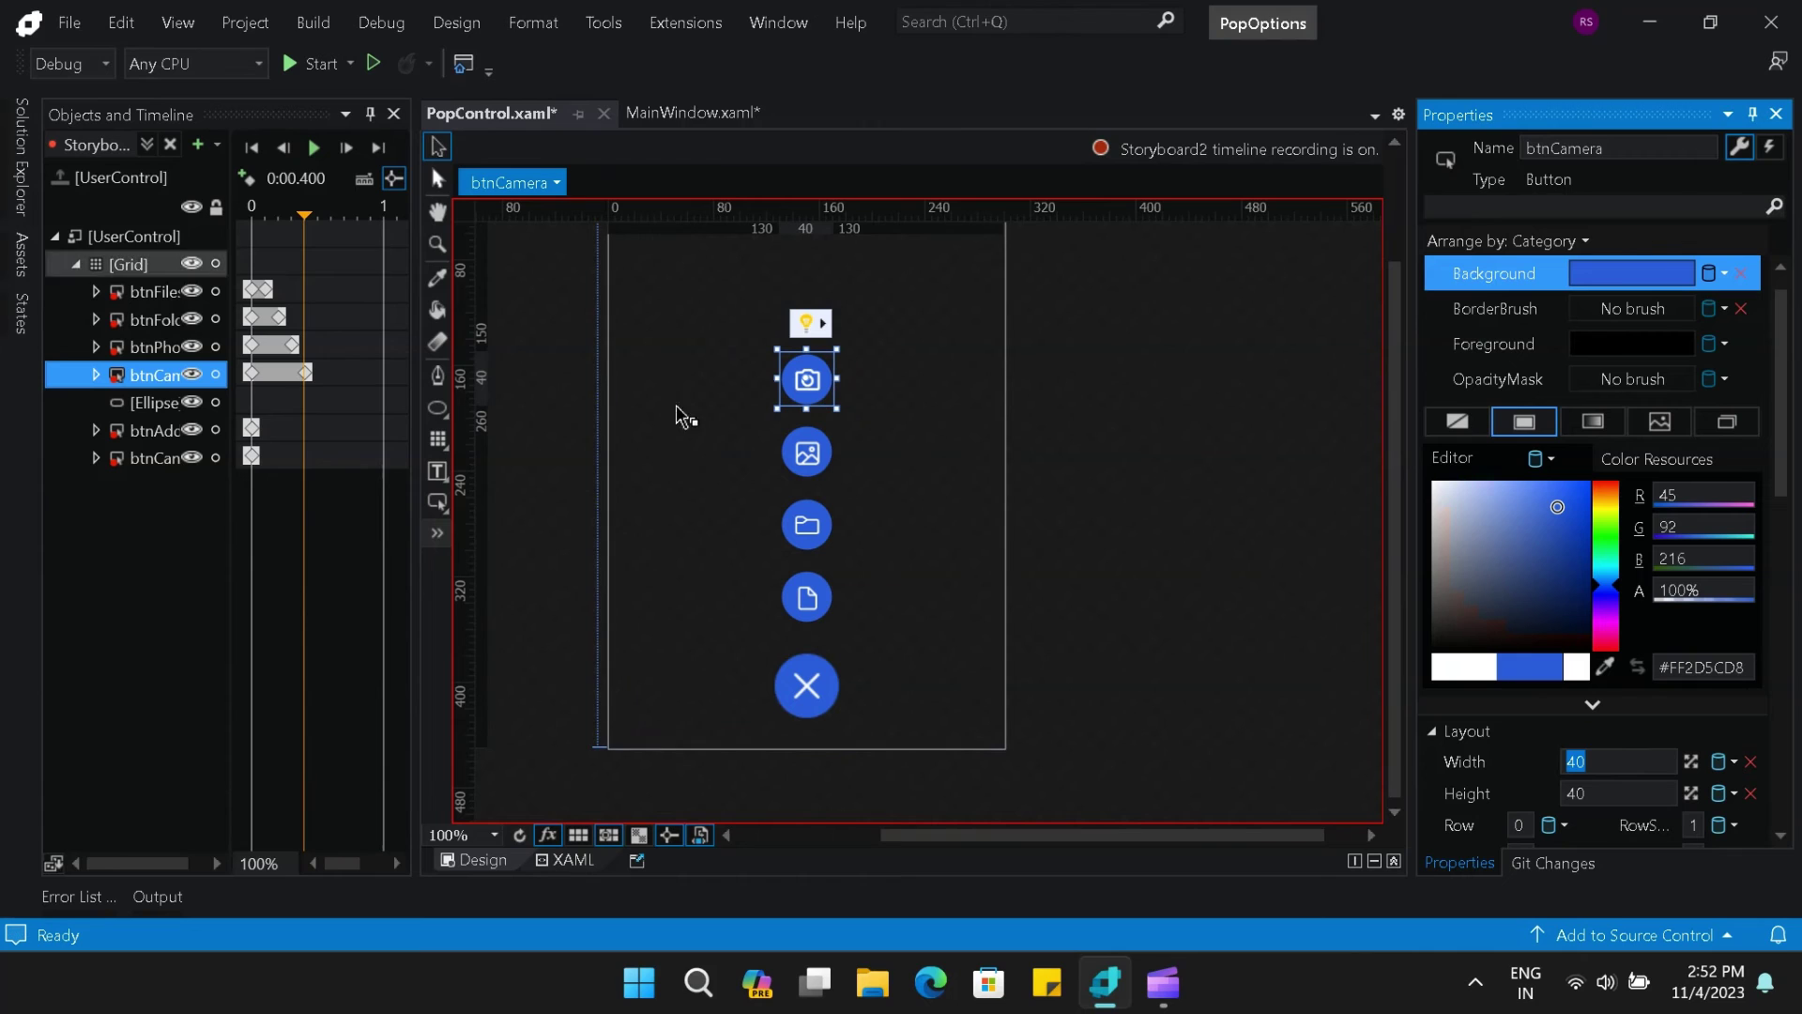
# - Set btnFiles's top margin to 380 at 0.2 seconds in the second storyboard
pyautogui.click(280, 287)
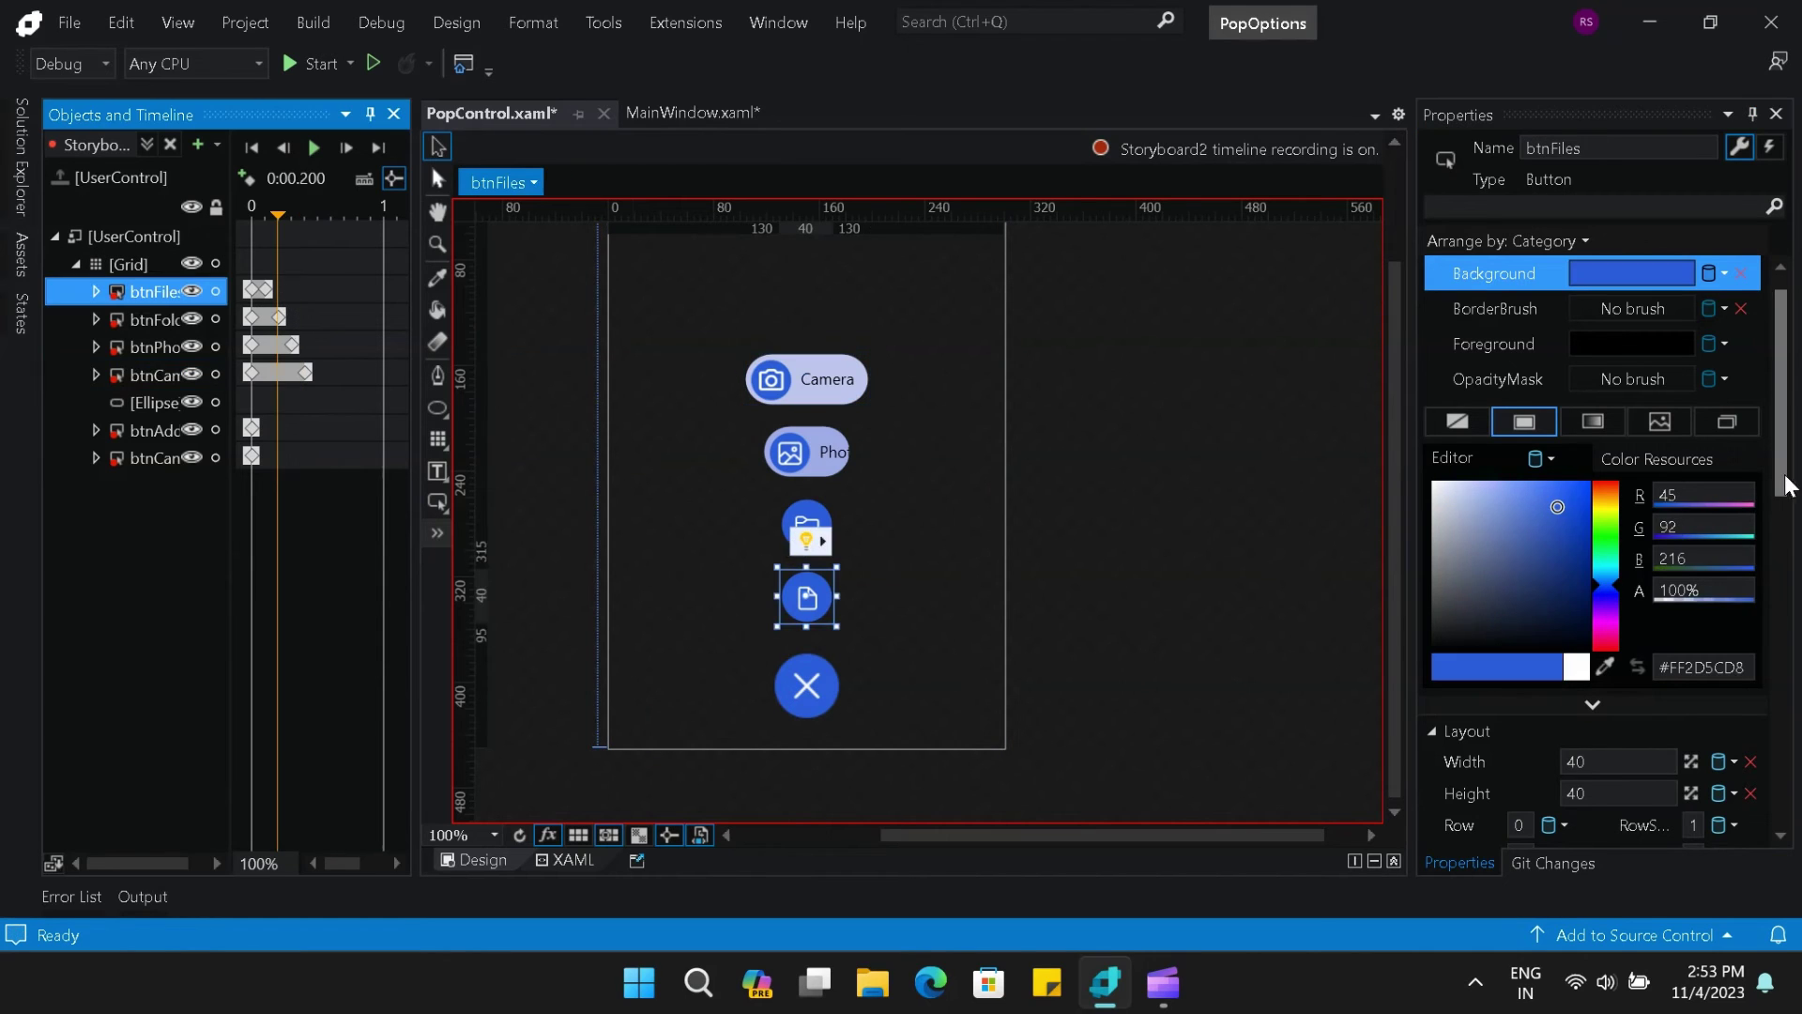
pyautogui.scroll(-5, 1670, 567)
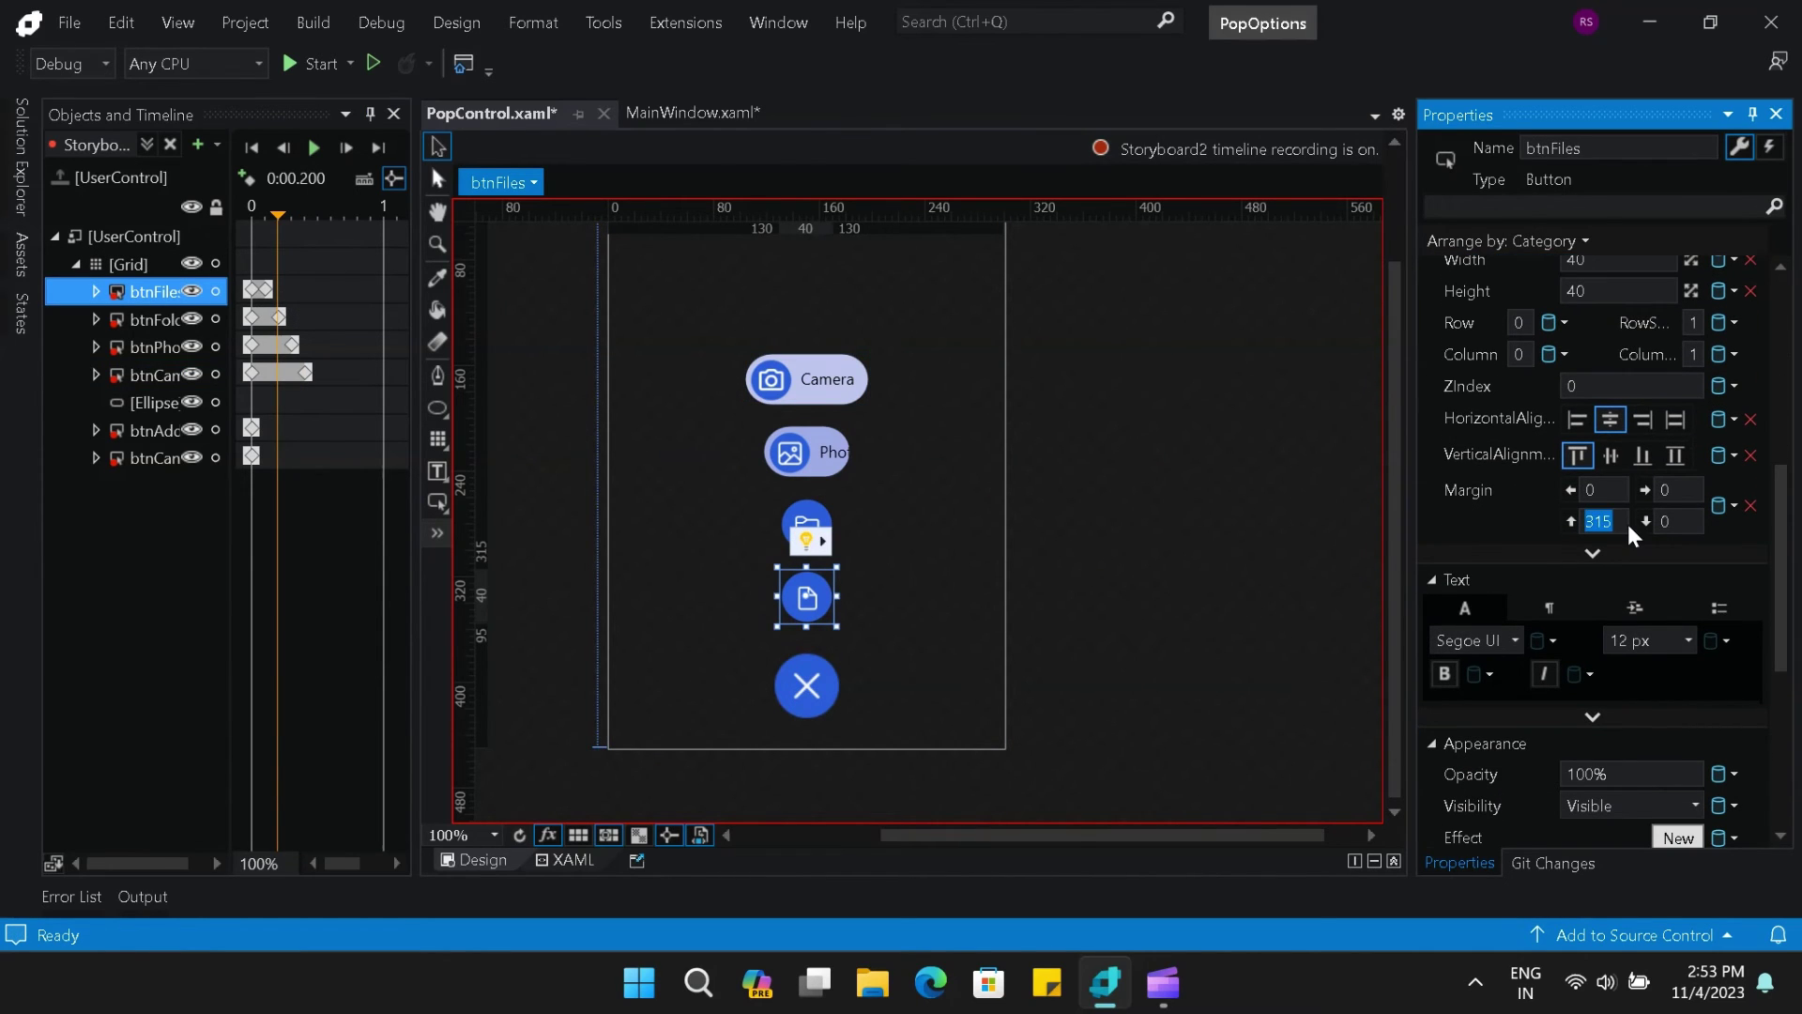
pyautogui.click(1598, 489)
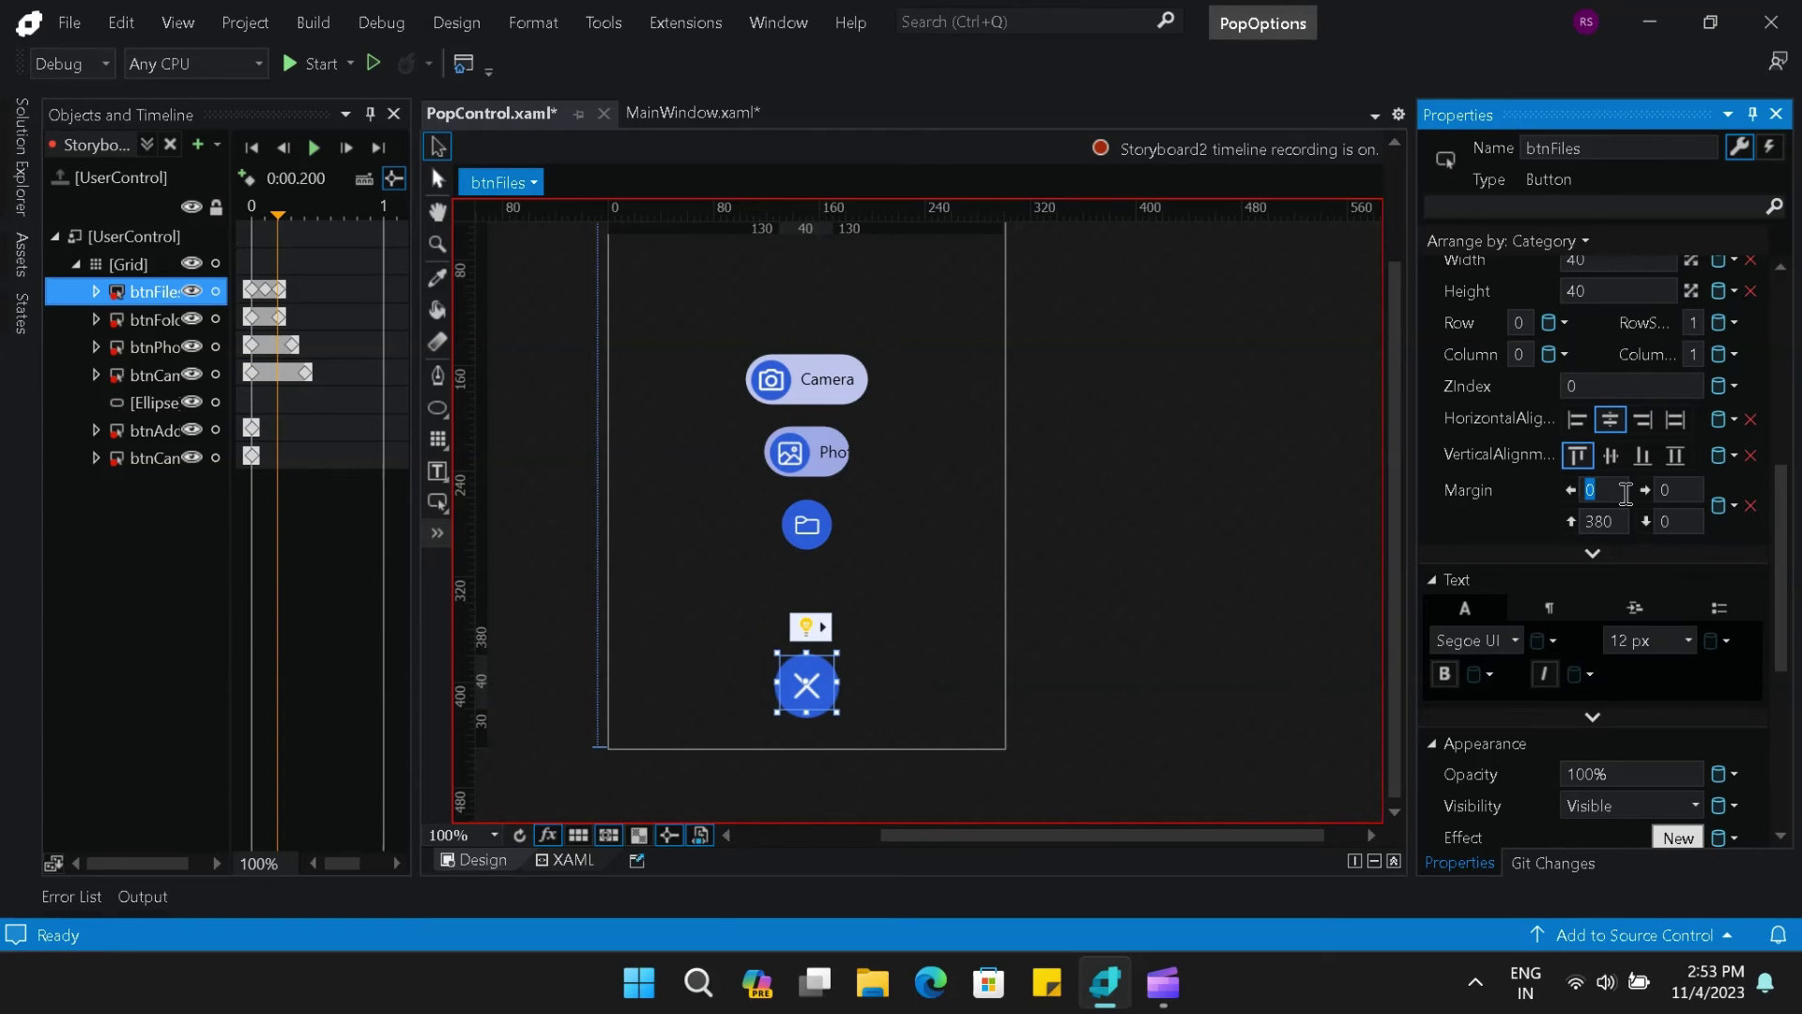
# - Set btnFolders's top margin to 380 at 0.3 seconds in the second storyboard
pyautogui.click(295, 314)
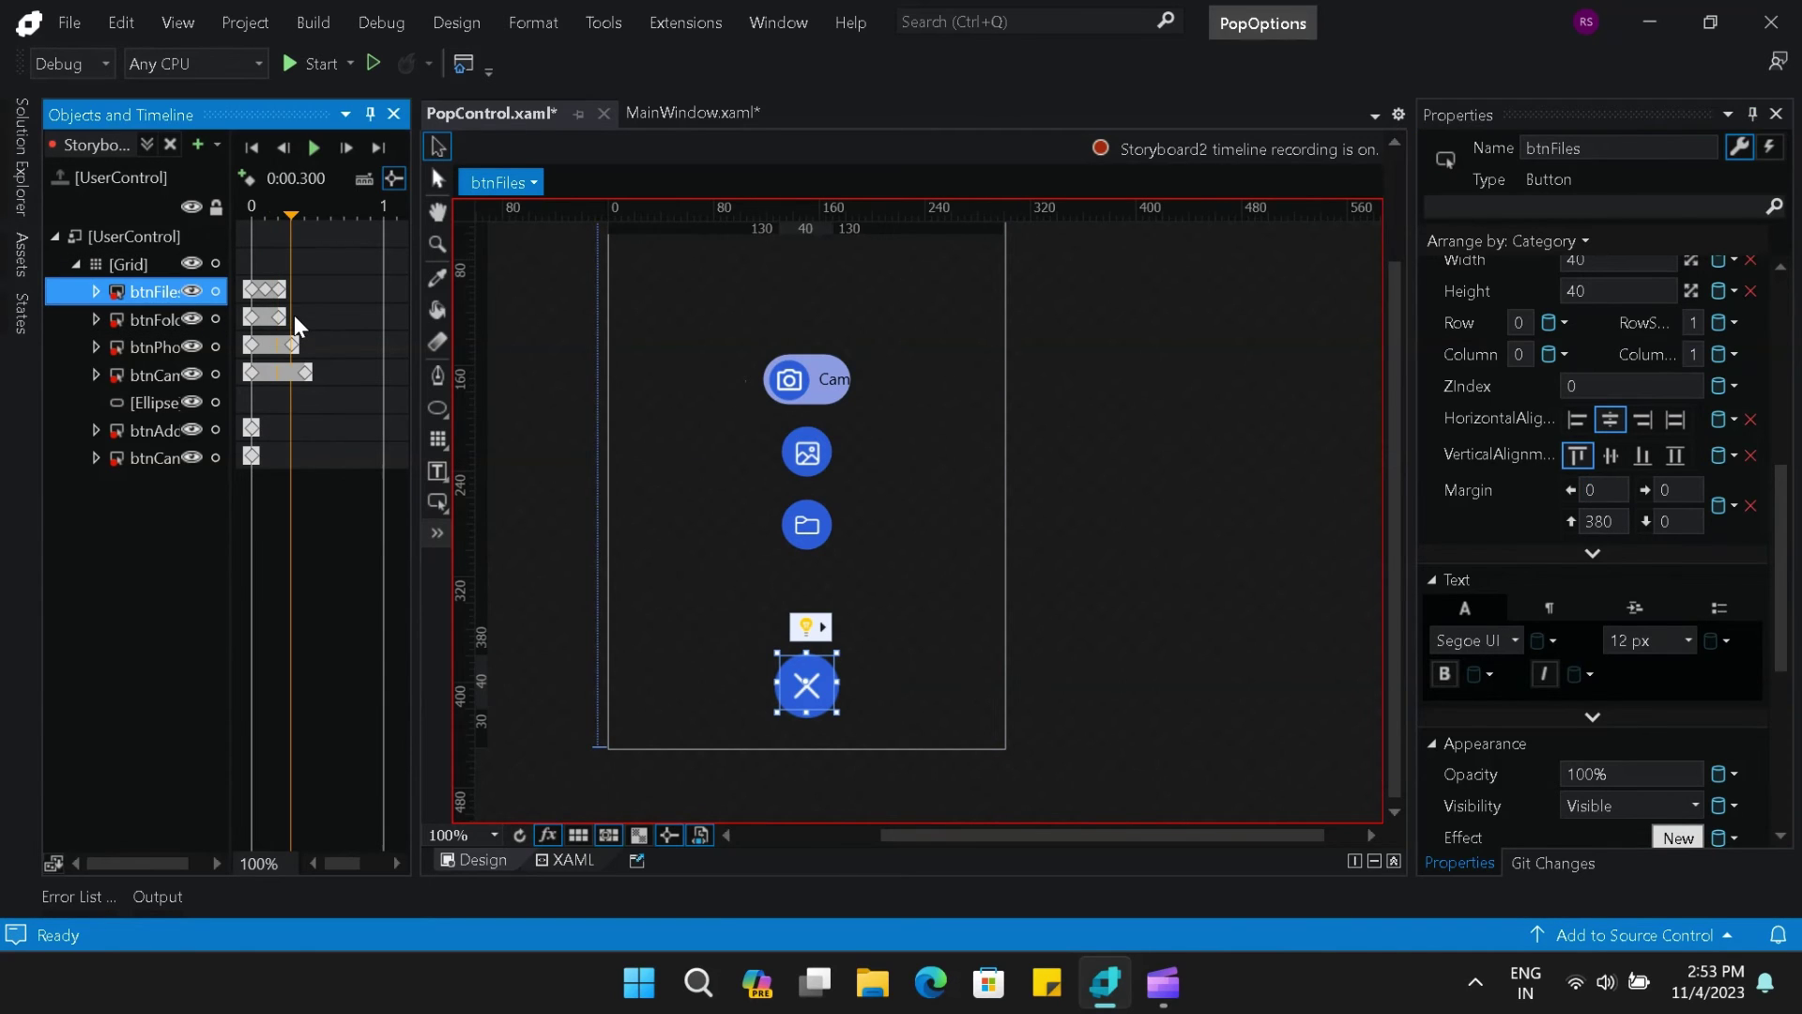
pyautogui.click(169, 318)
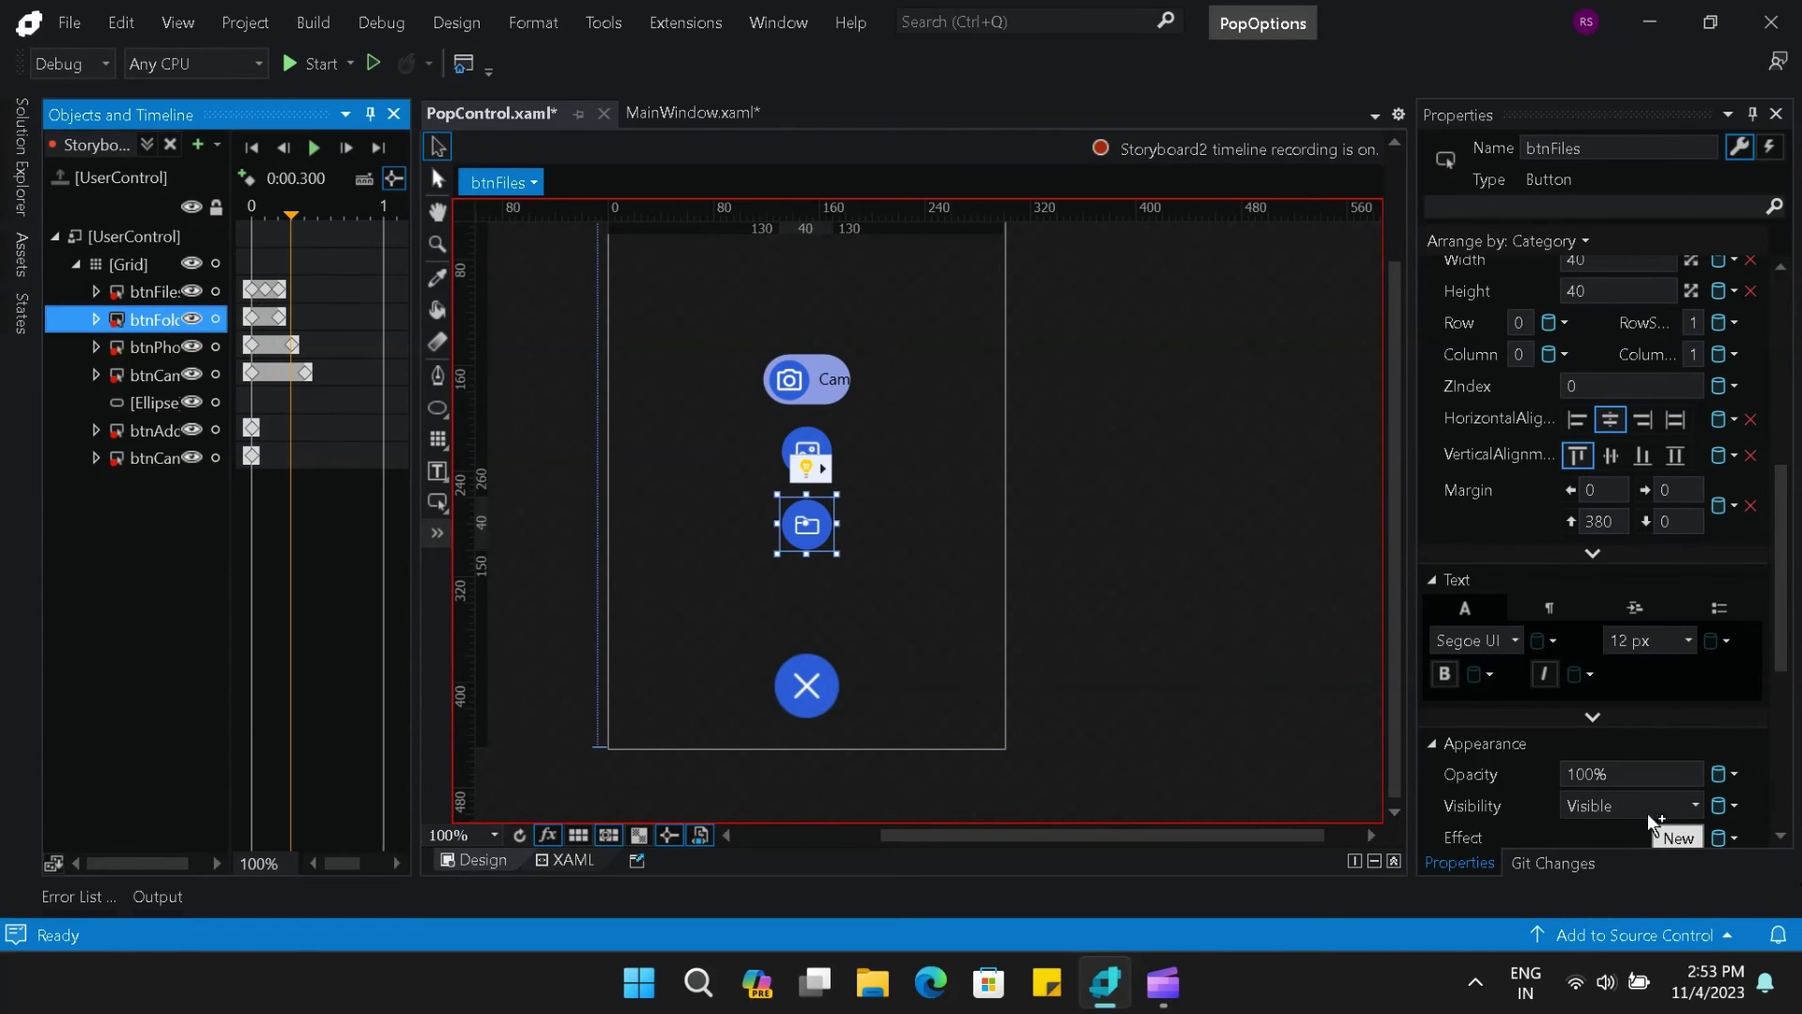
pyautogui.click(1735, 605)
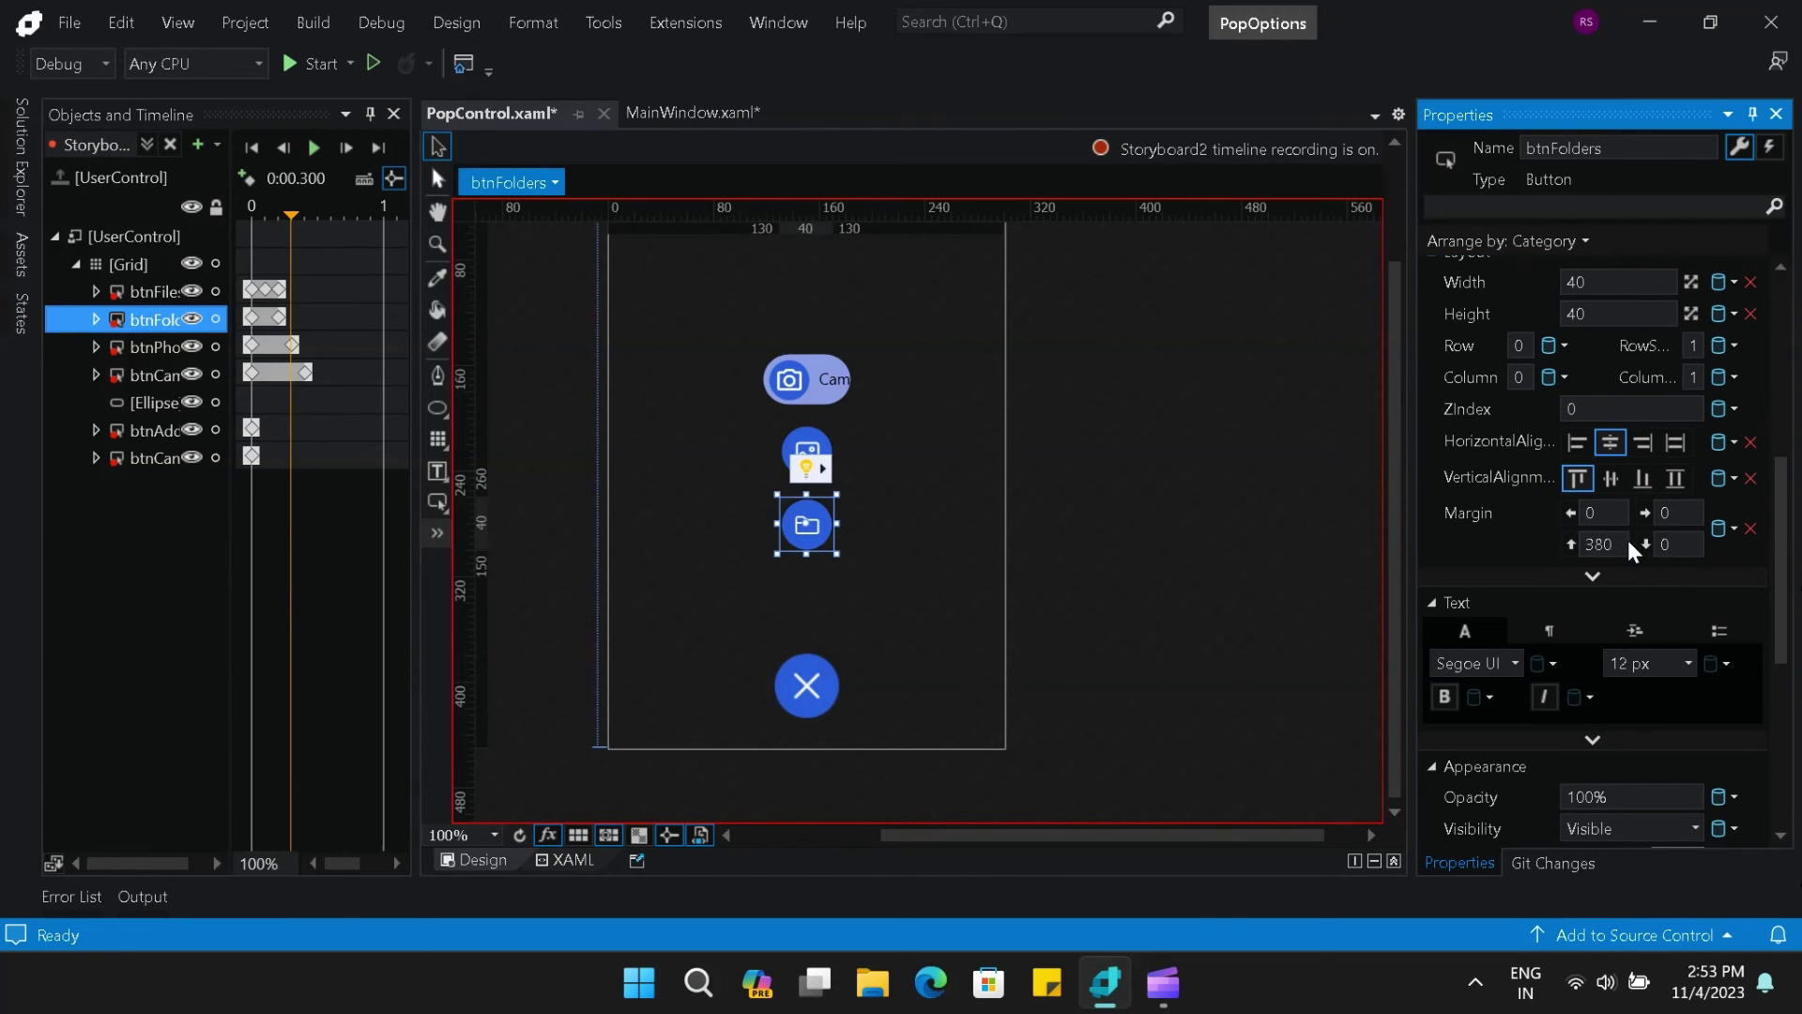
pyautogui.press('Return')
# - Set btnPhotos's top margin to 380 at 0.4 seconds in the second storyboard
pyautogui.click(160, 343)
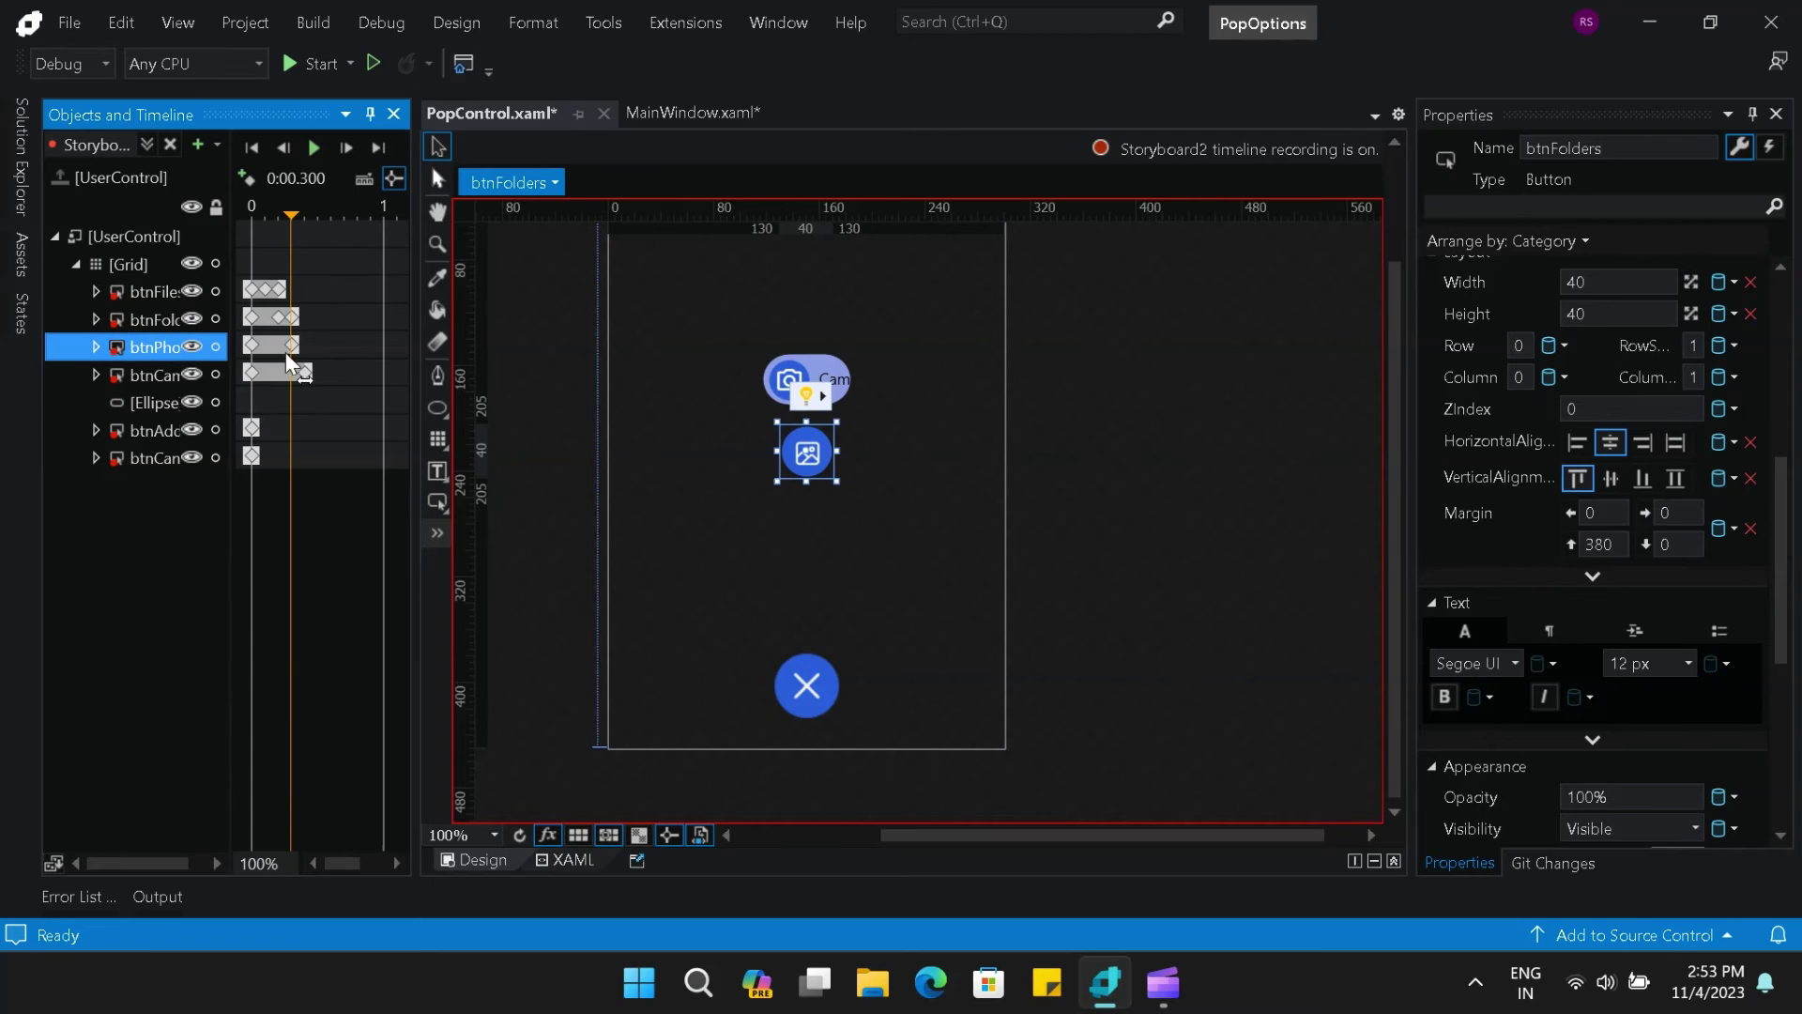
pyautogui.click(304, 342)
pyautogui.click(1615, 545)
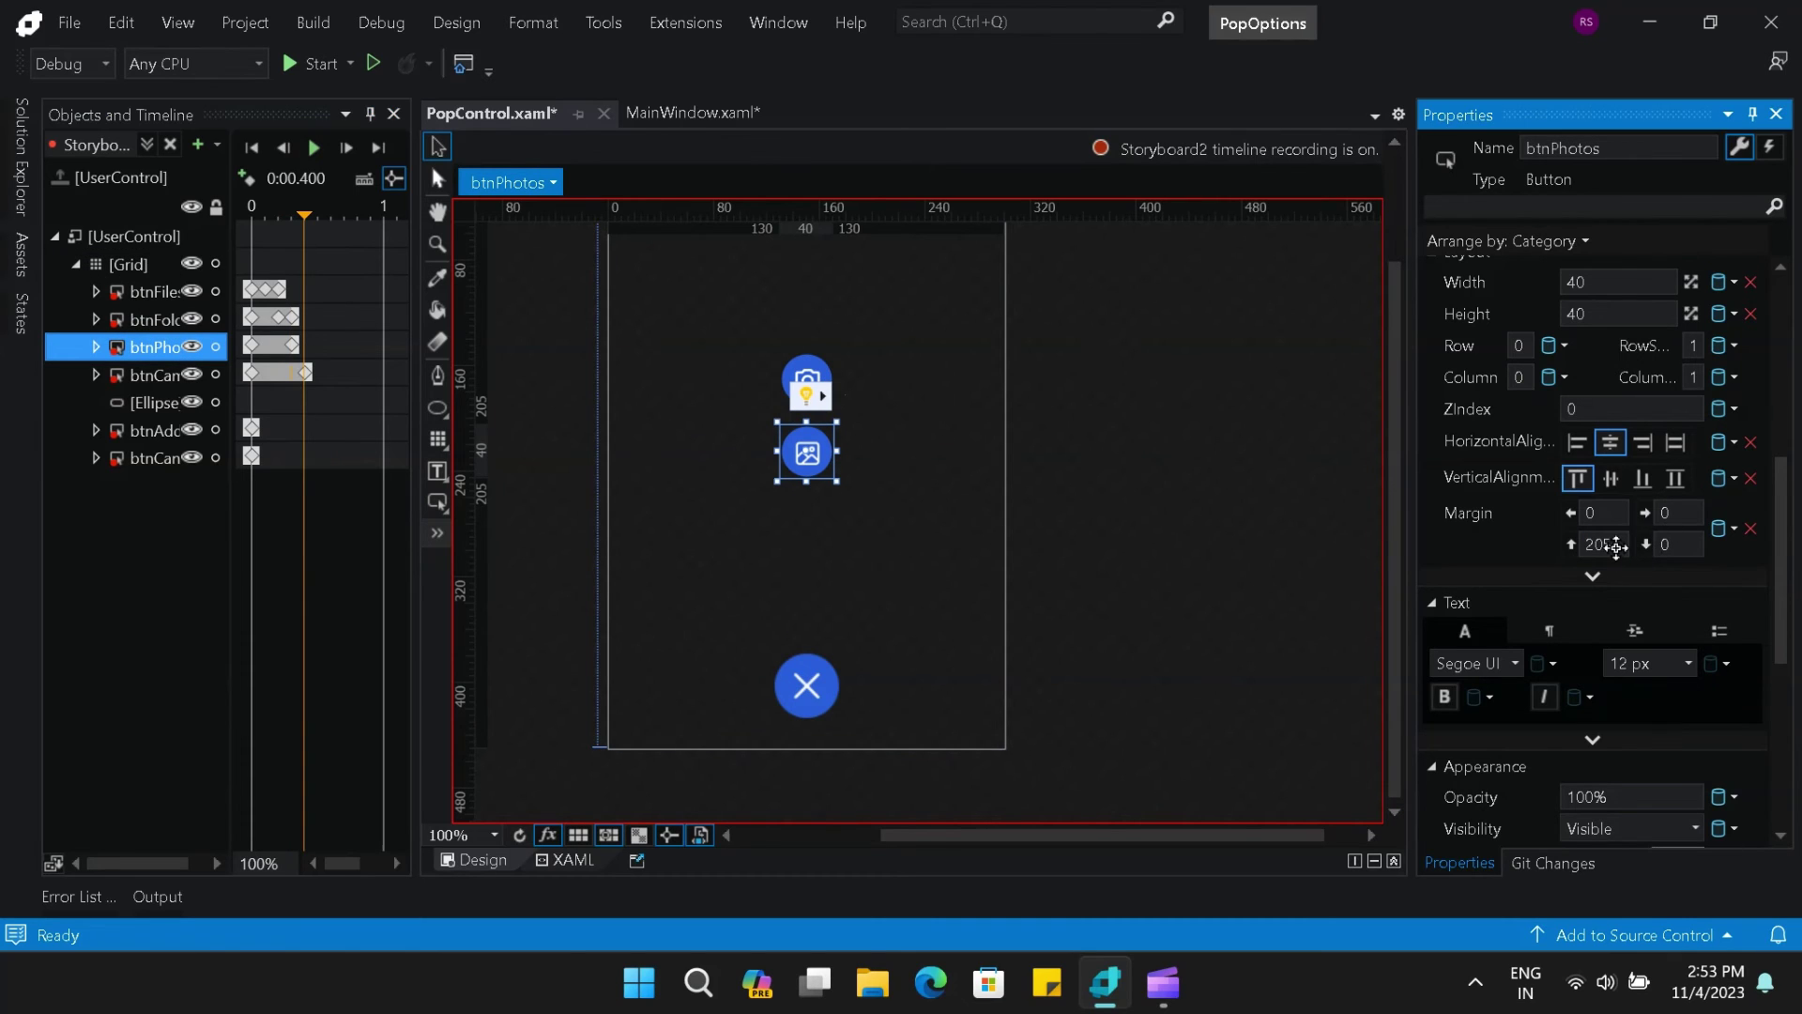
pyautogui.press('Return')
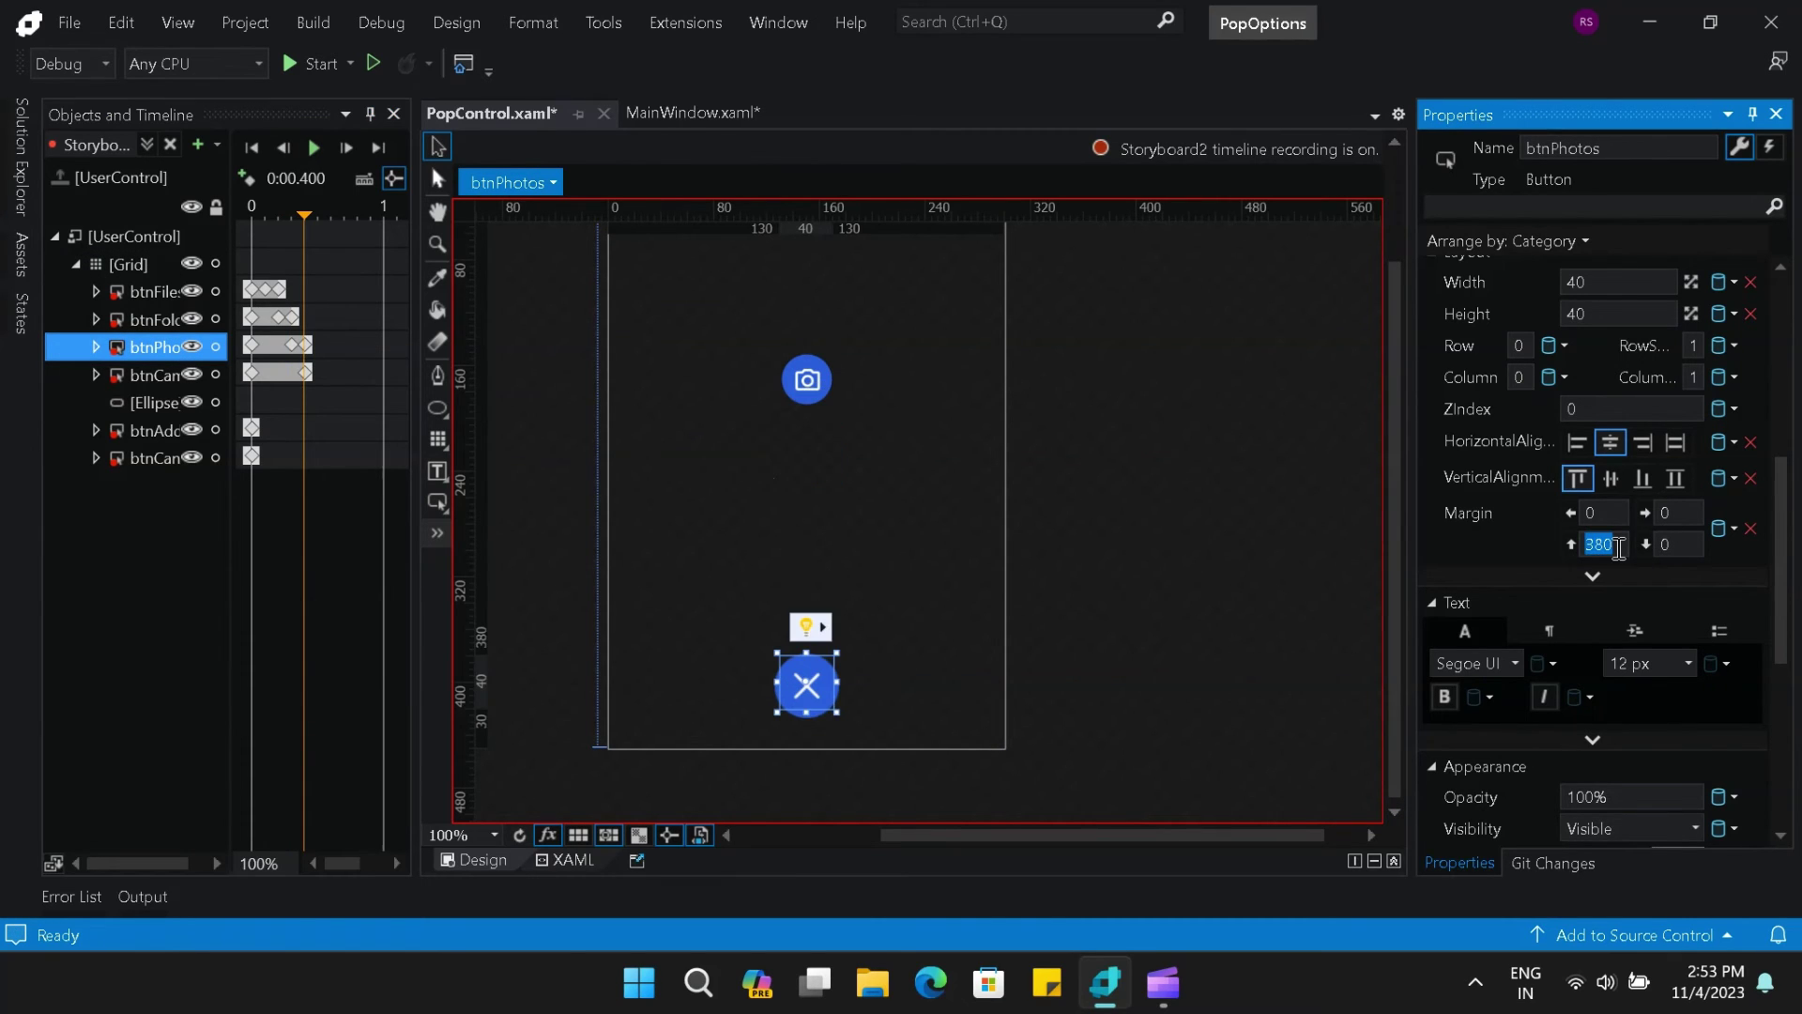
# - Set btnCamera's top margin to 380 at 0.5 seconds in the second storyboard
pyautogui.click(141, 374)
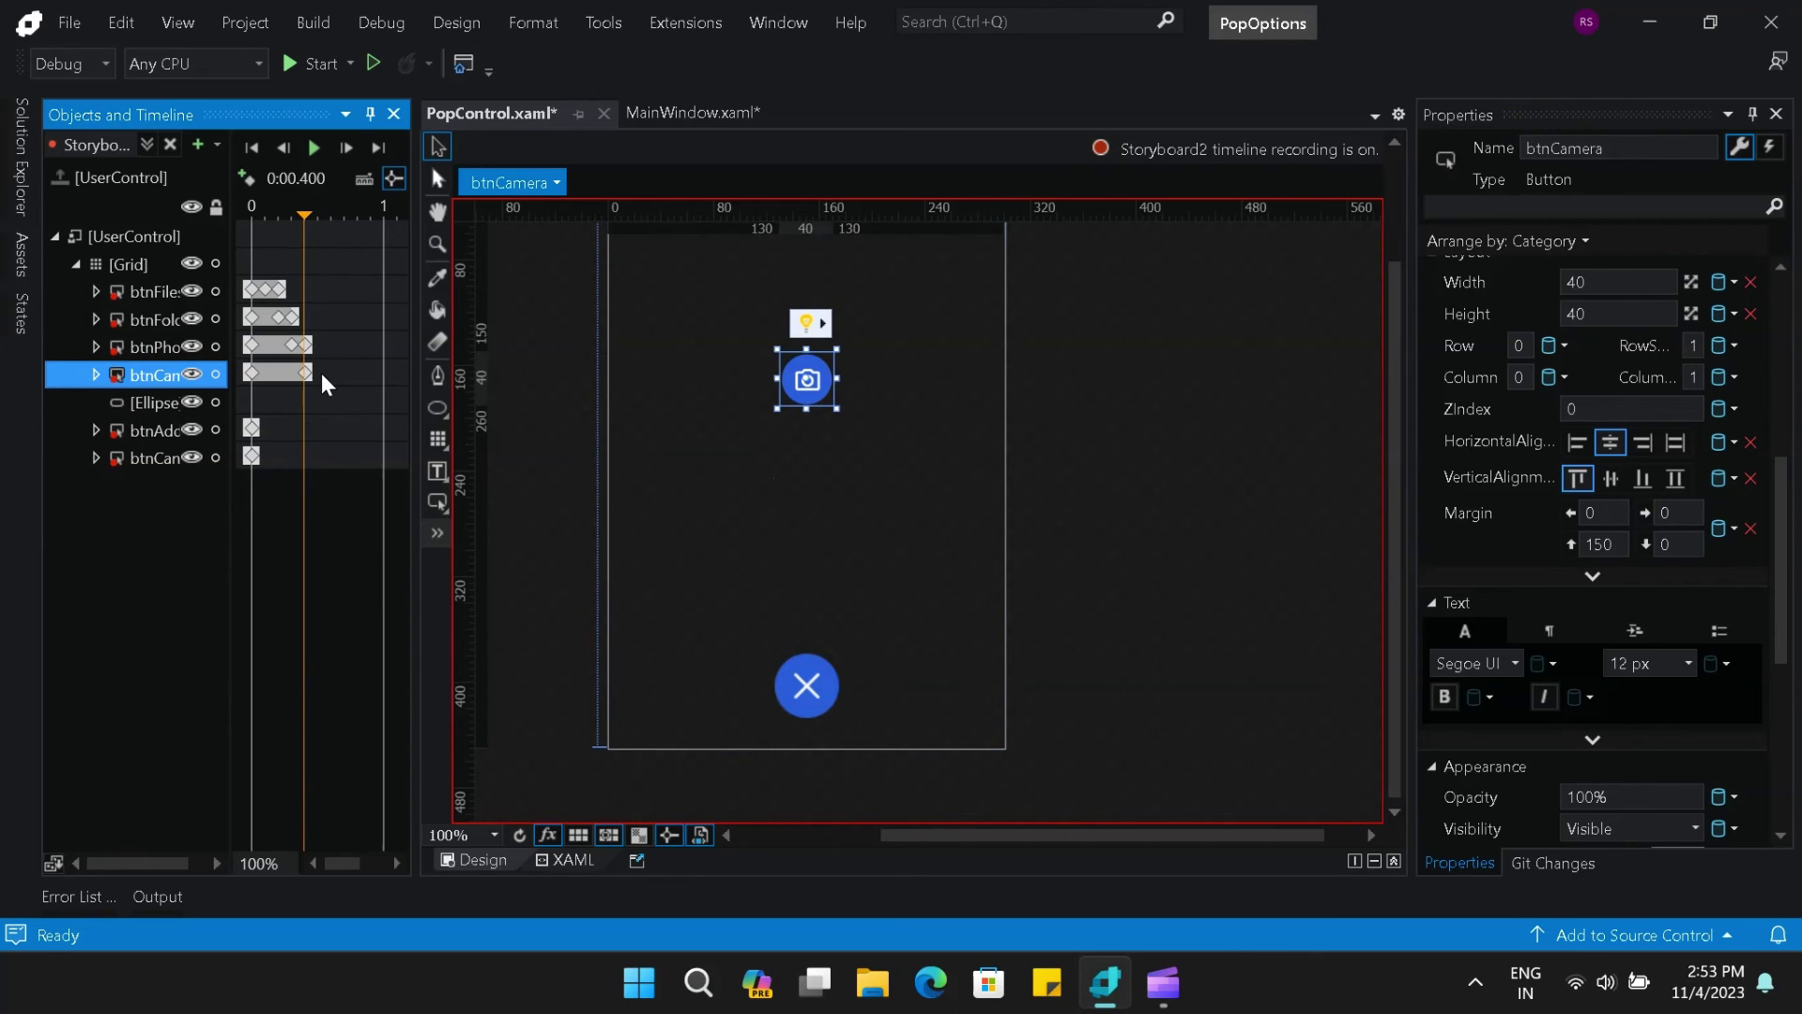
pyautogui.click(319, 373)
pyautogui.click(1625, 552)
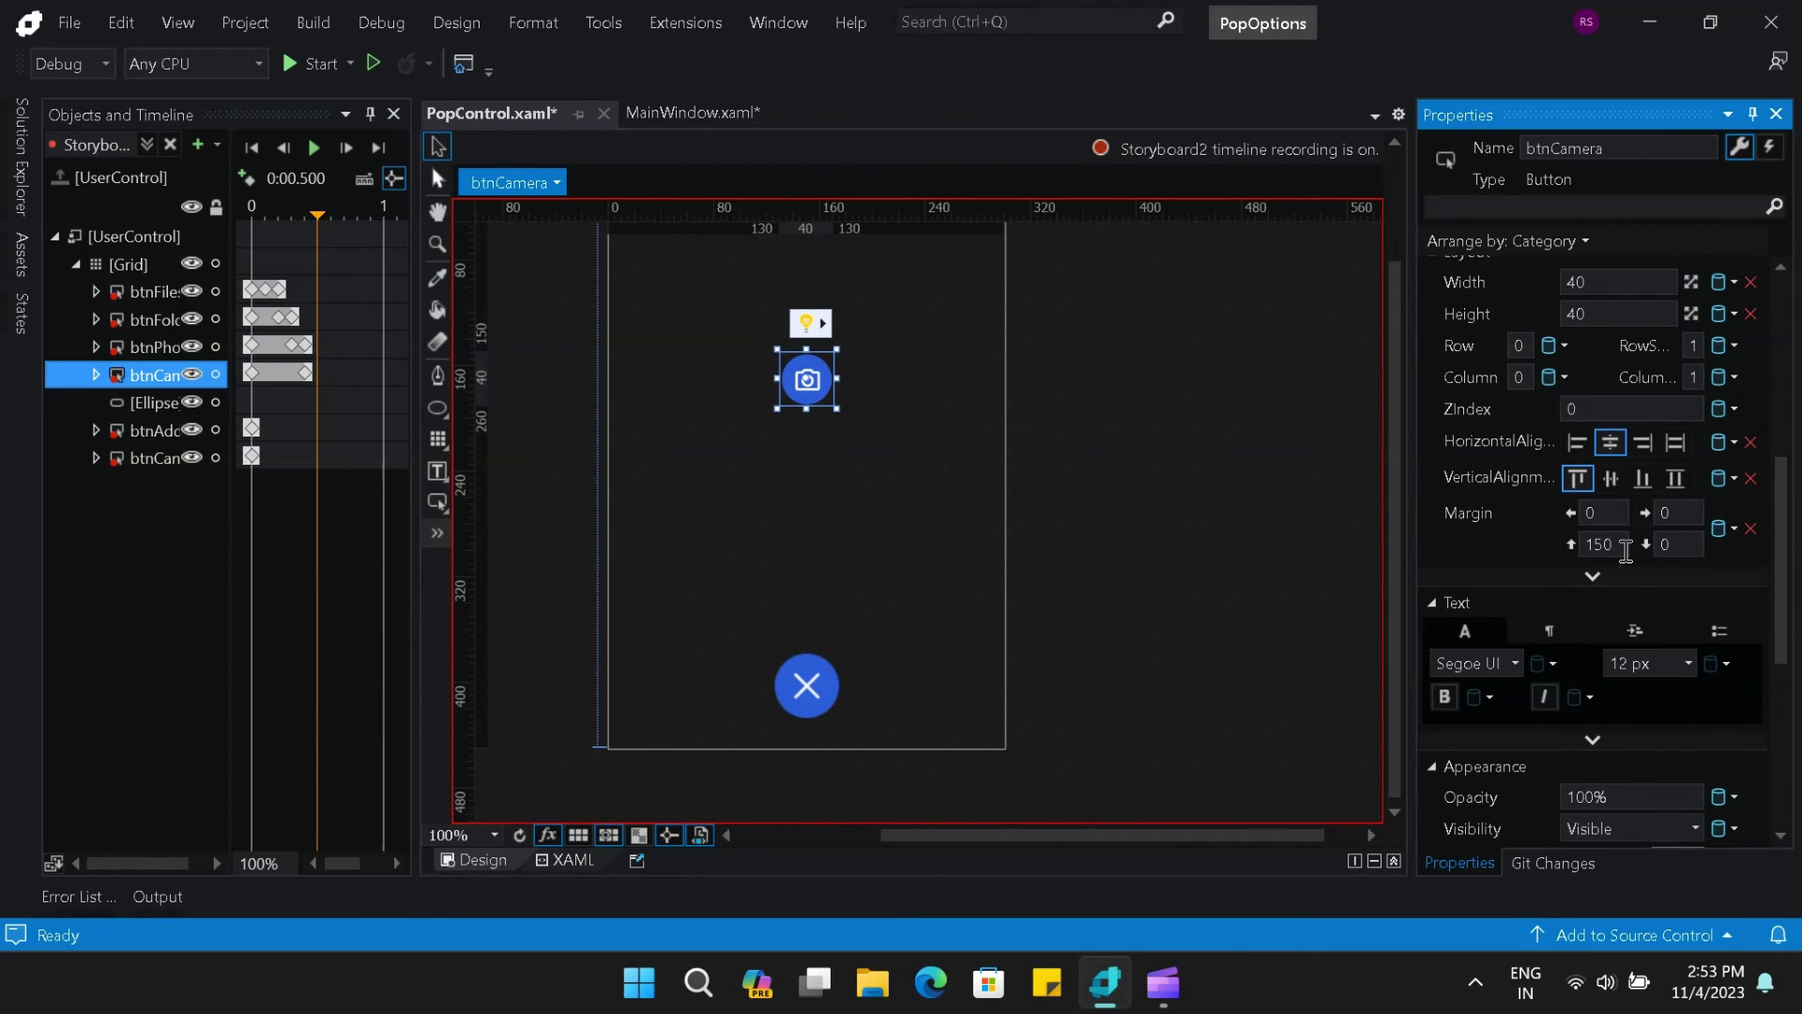
pyautogui.press('Return')
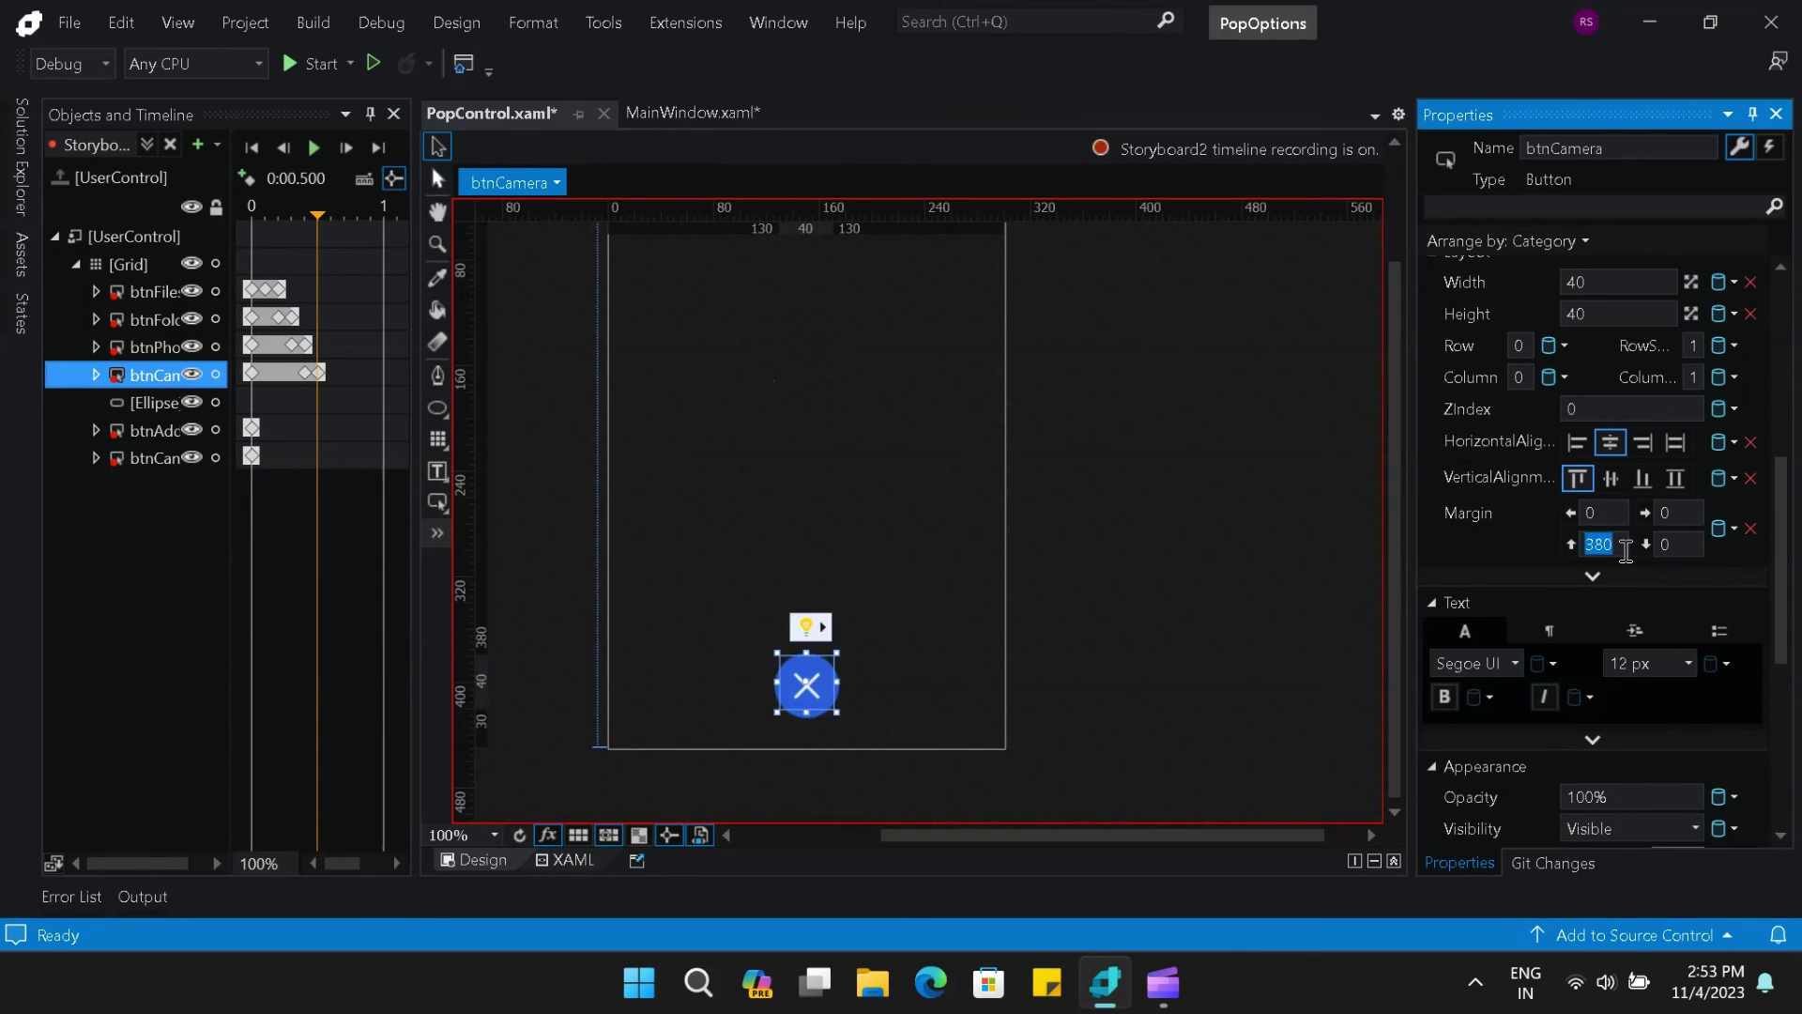
# - Play back Storyboard2's collapsing animation and switch the timeline to Storyboard1
pyautogui.click(311, 148)
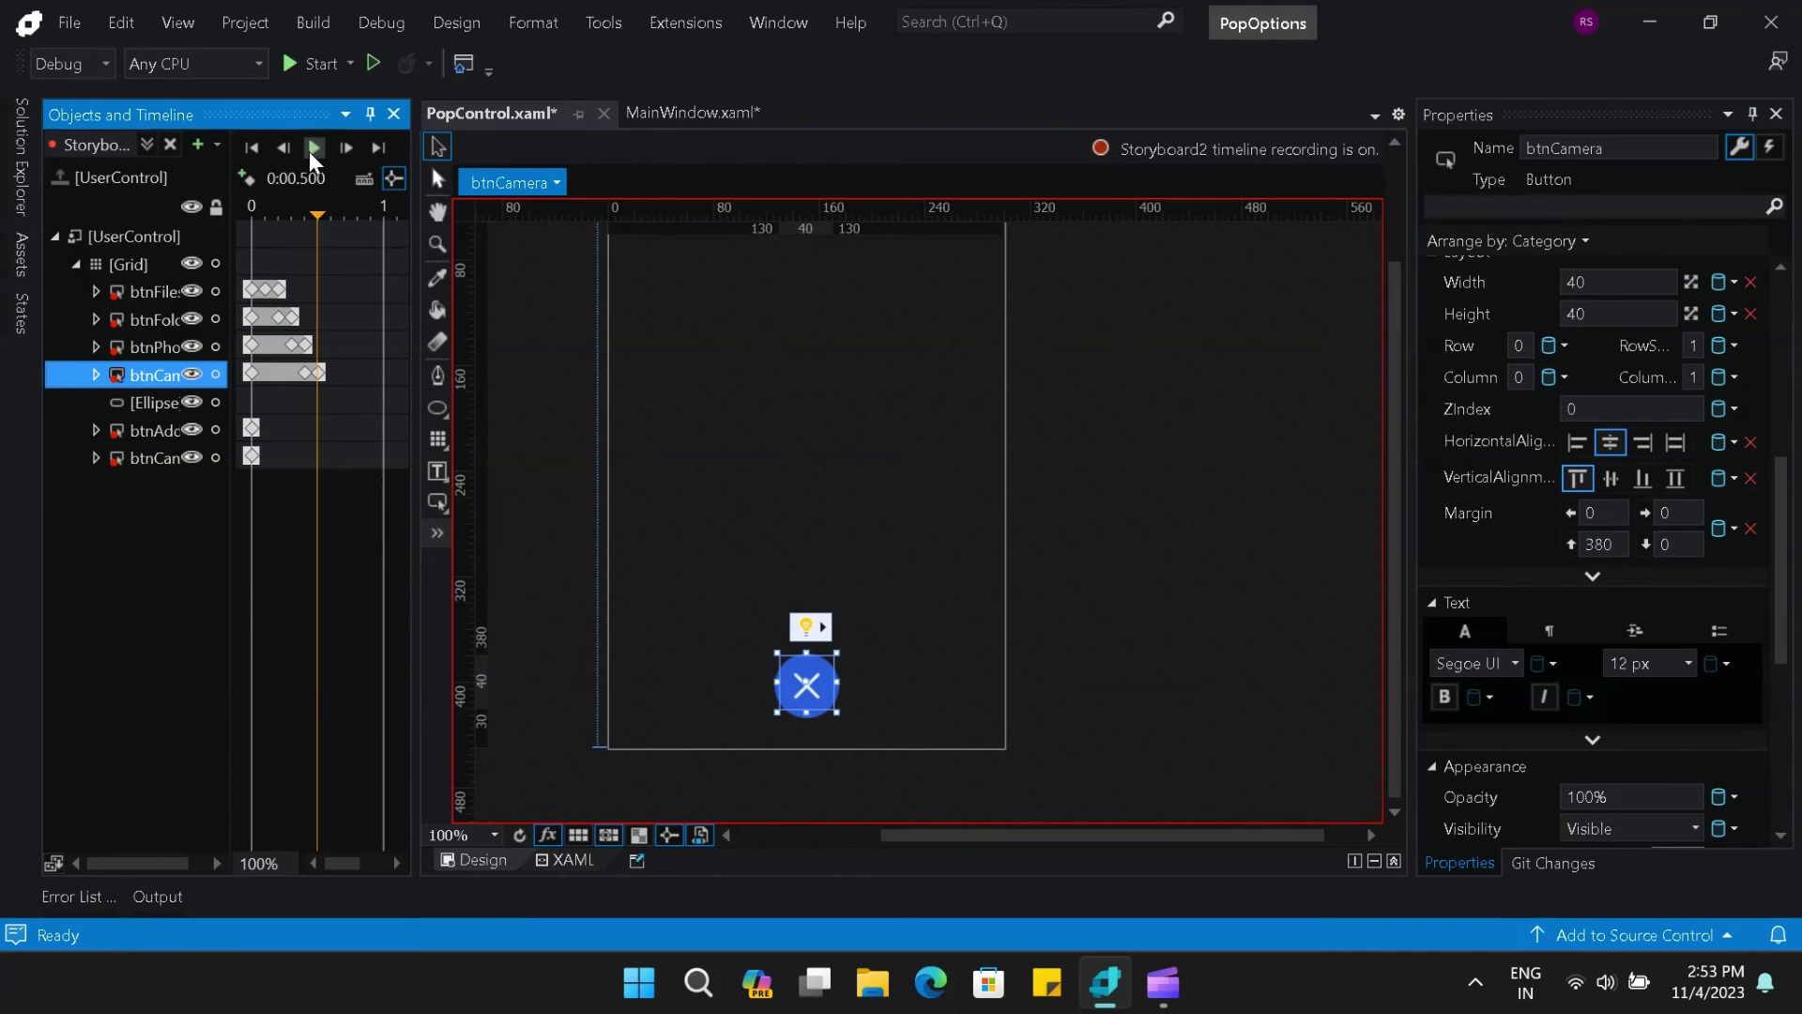
pyautogui.click(312, 149)
pyautogui.click(312, 149)
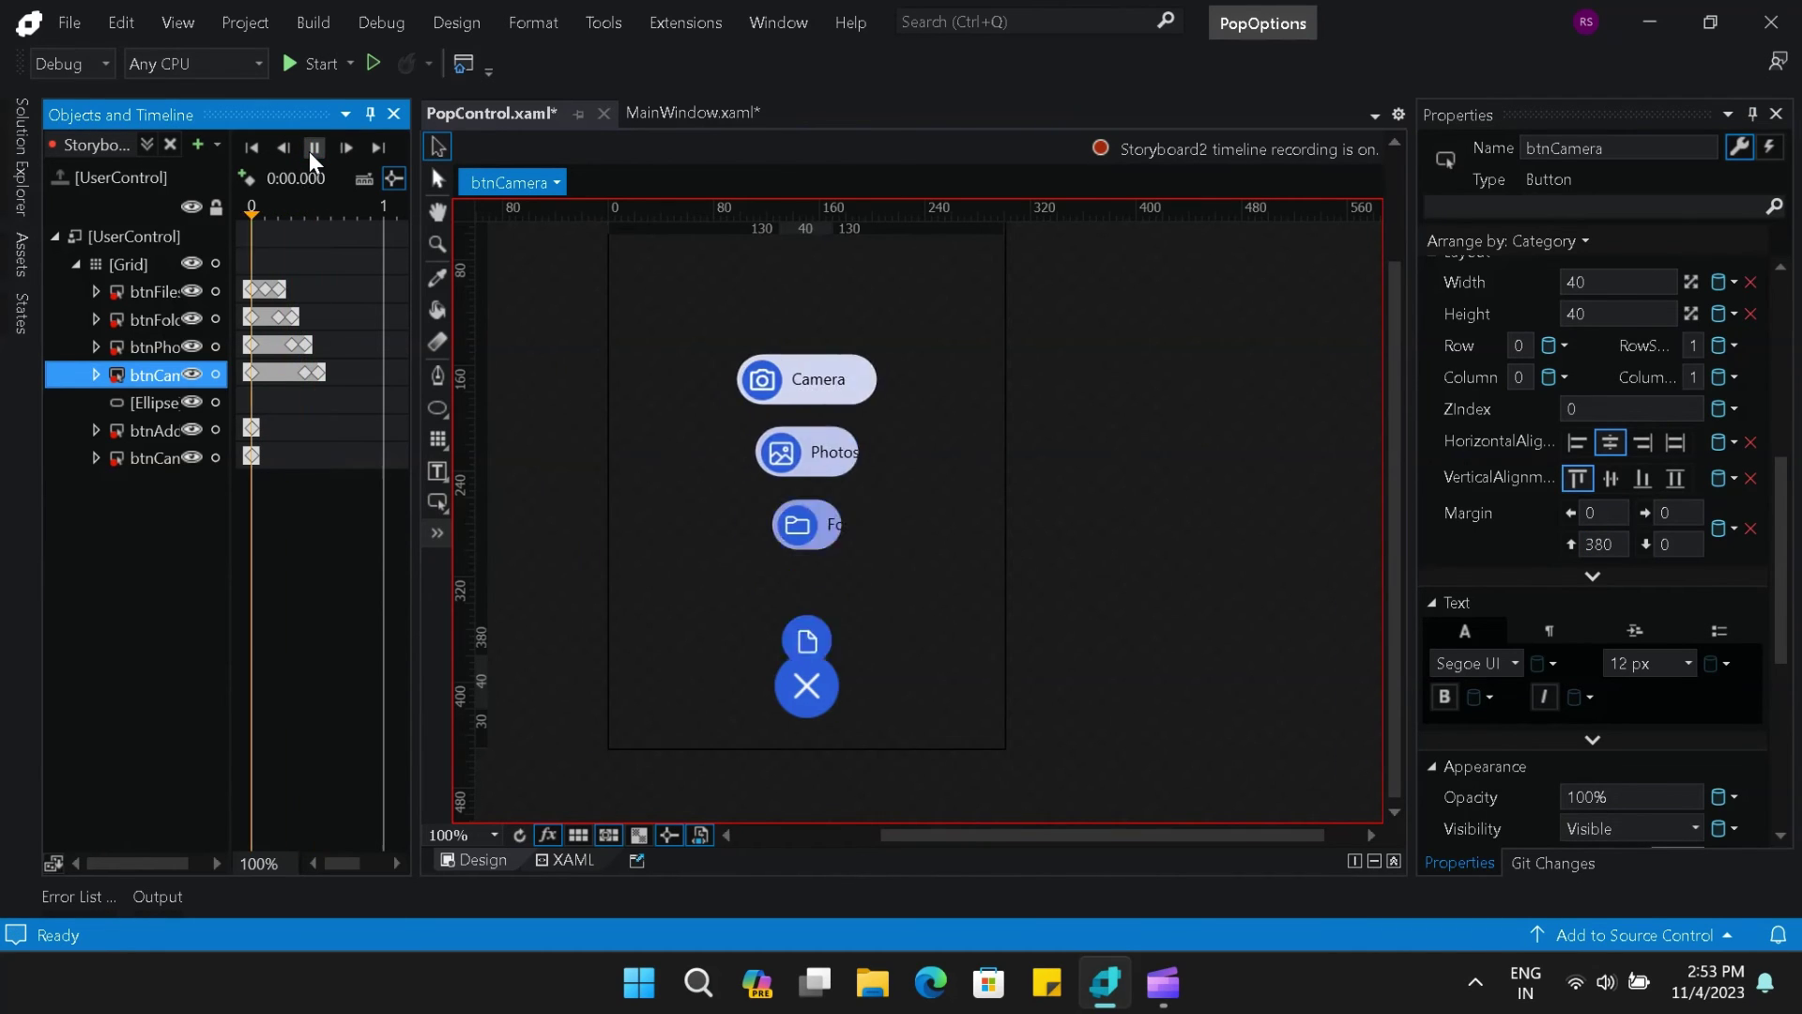
pyautogui.click(148, 143)
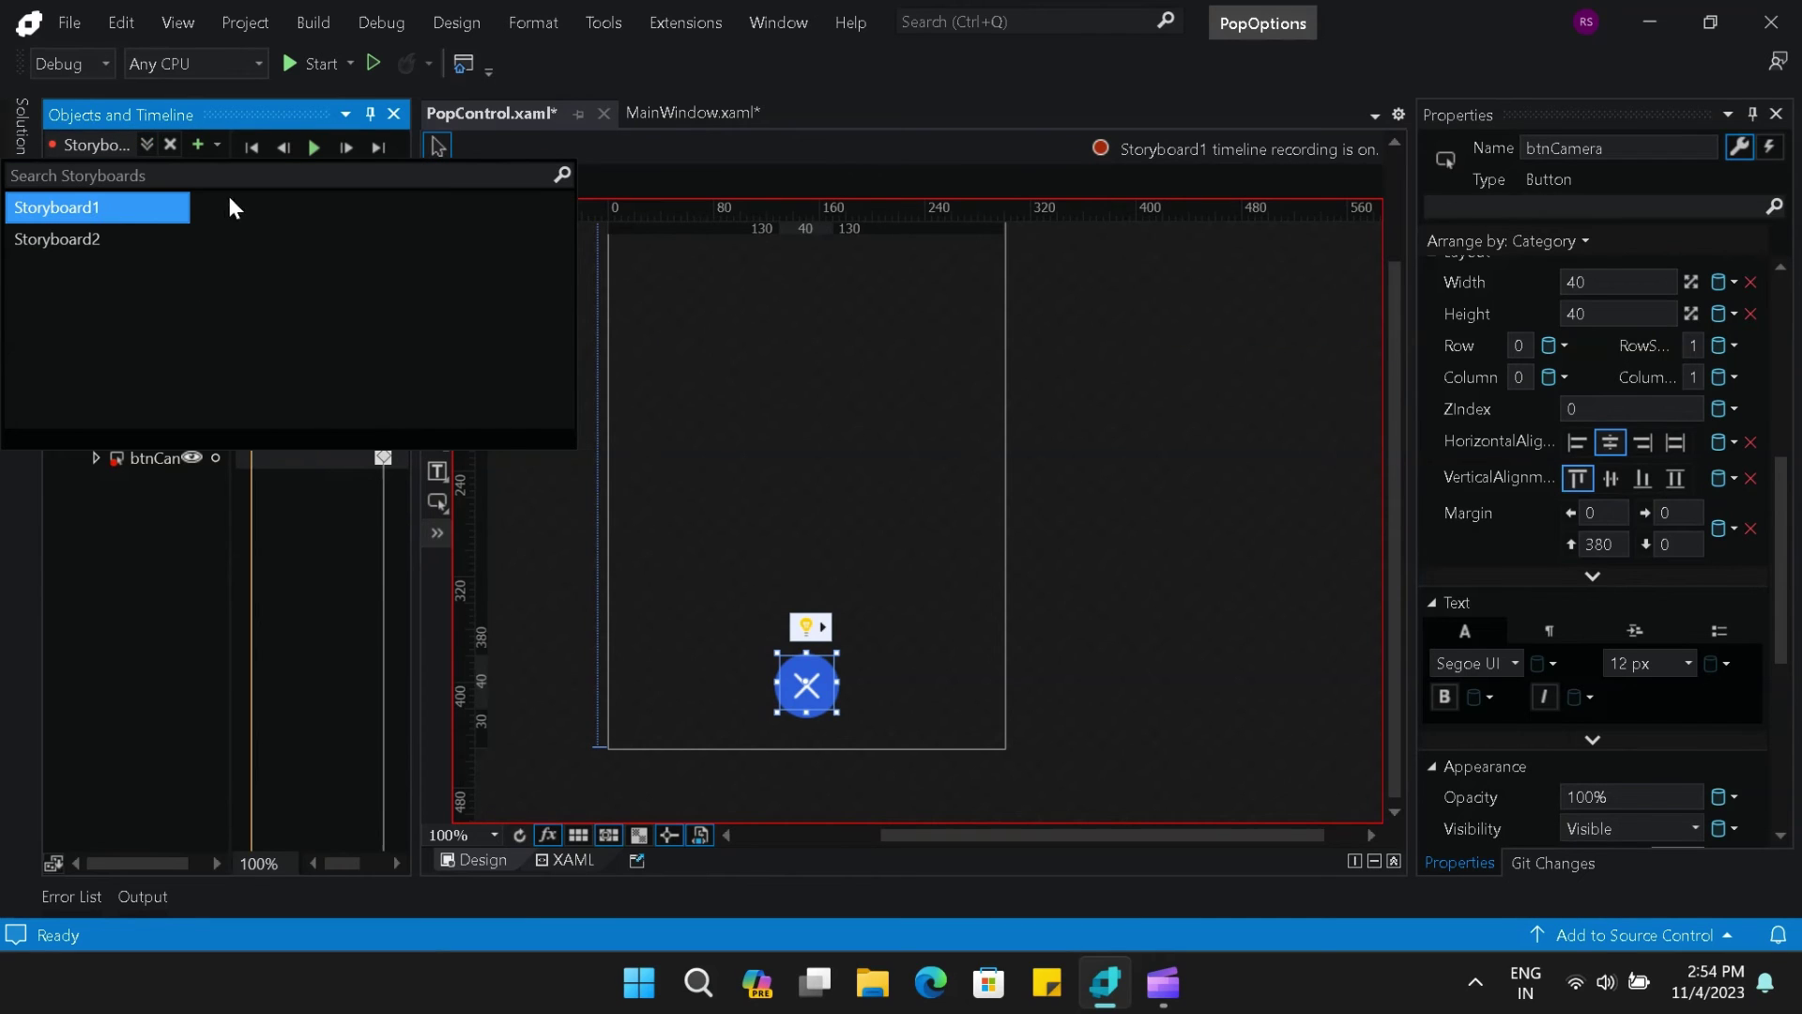
# - Play back Storyboard1's opening animation and close the storyboard
pyautogui.click(294, 107)
pyautogui.click(316, 149)
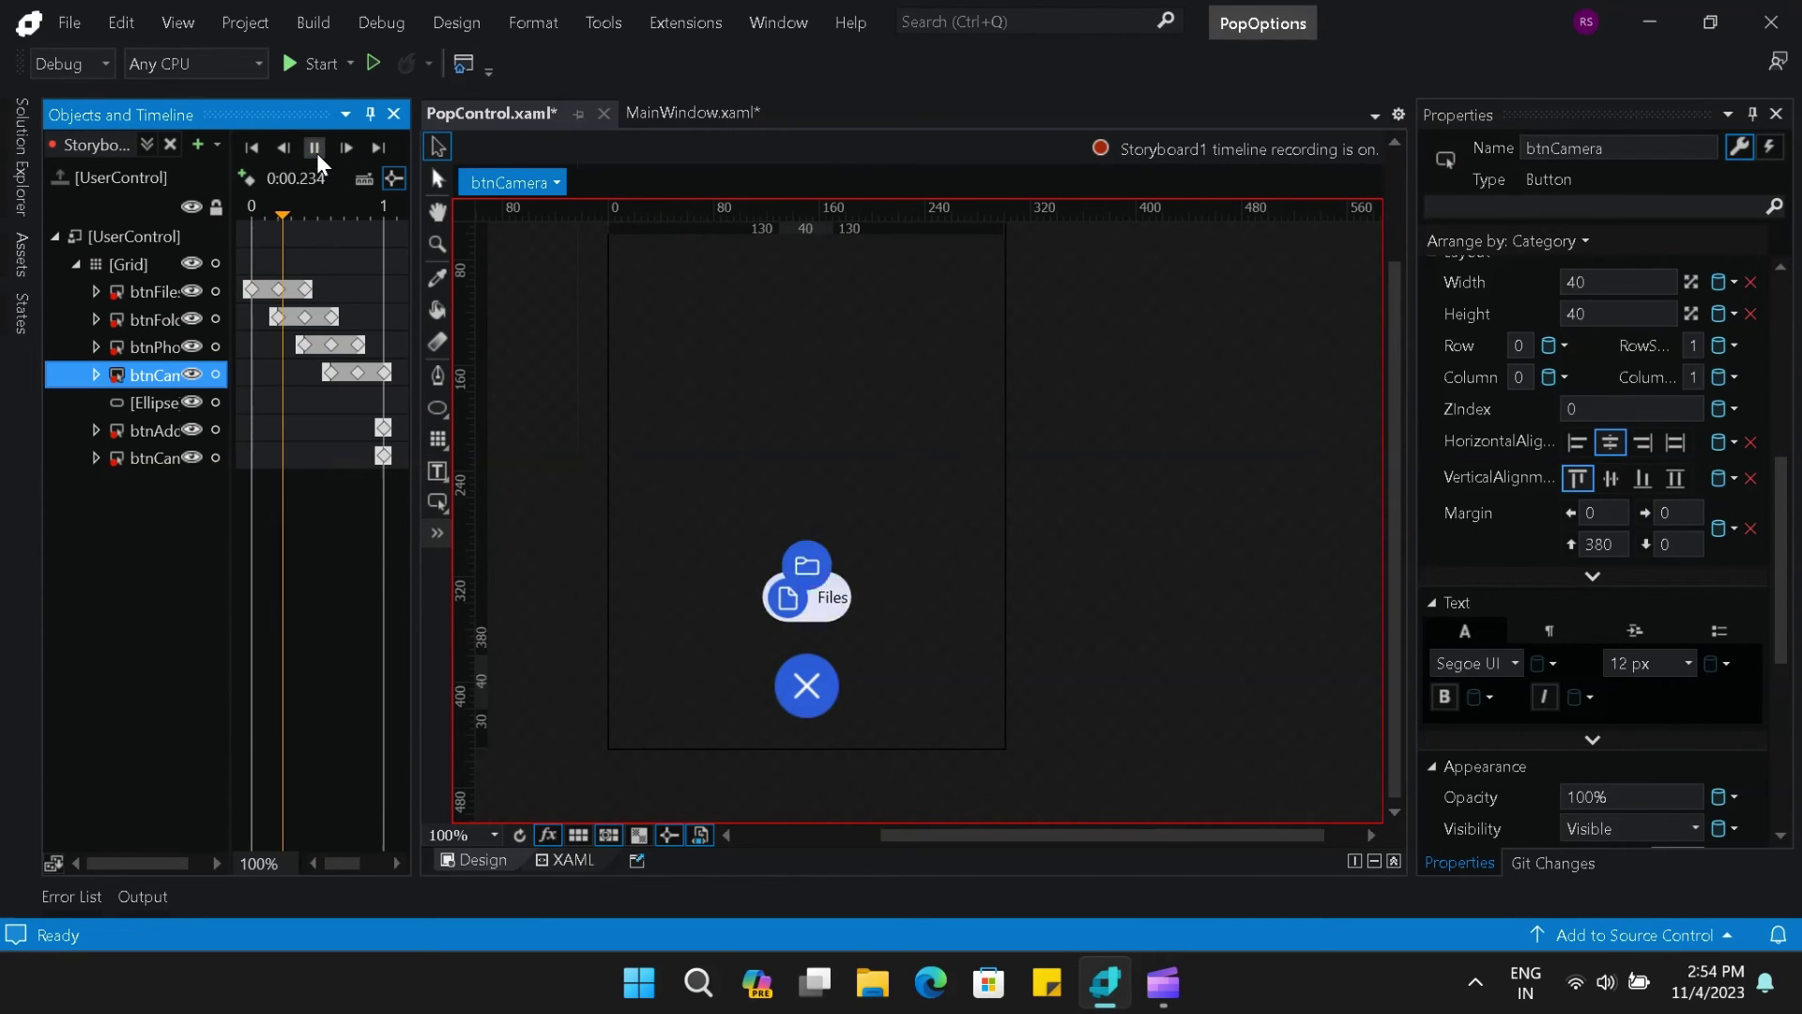
pyautogui.click(315, 149)
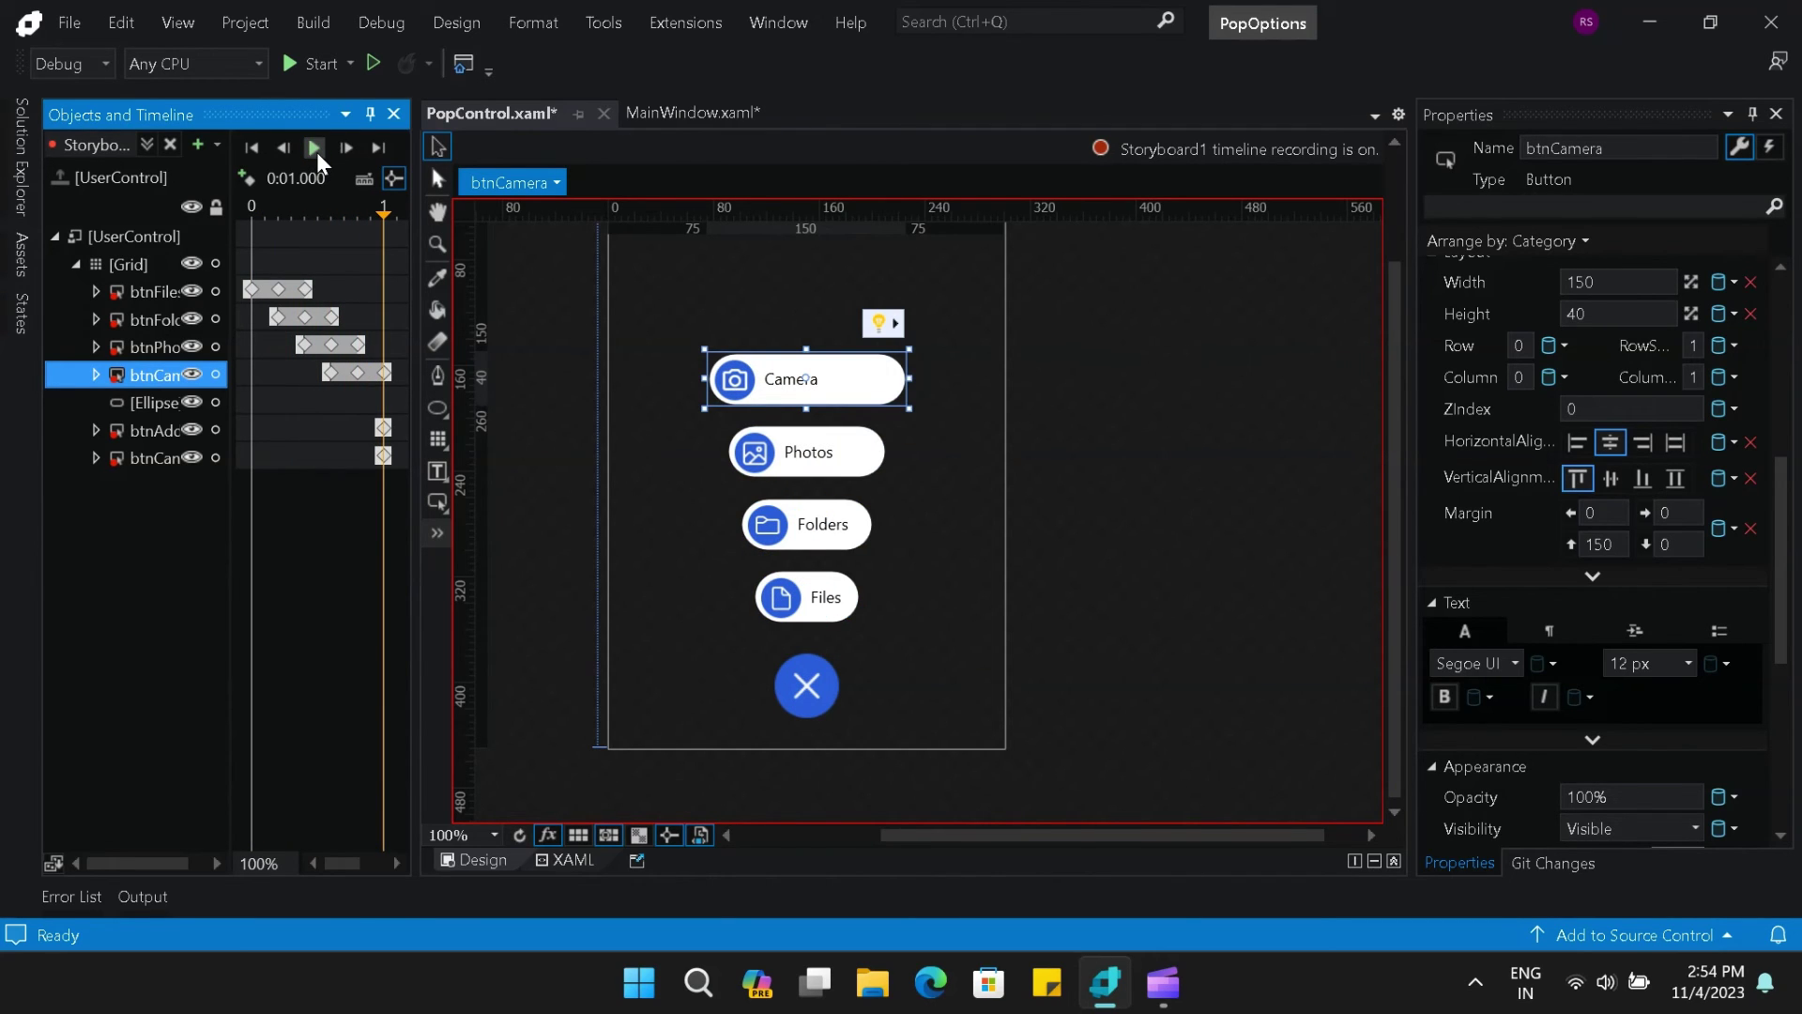
pyautogui.click(170, 146)
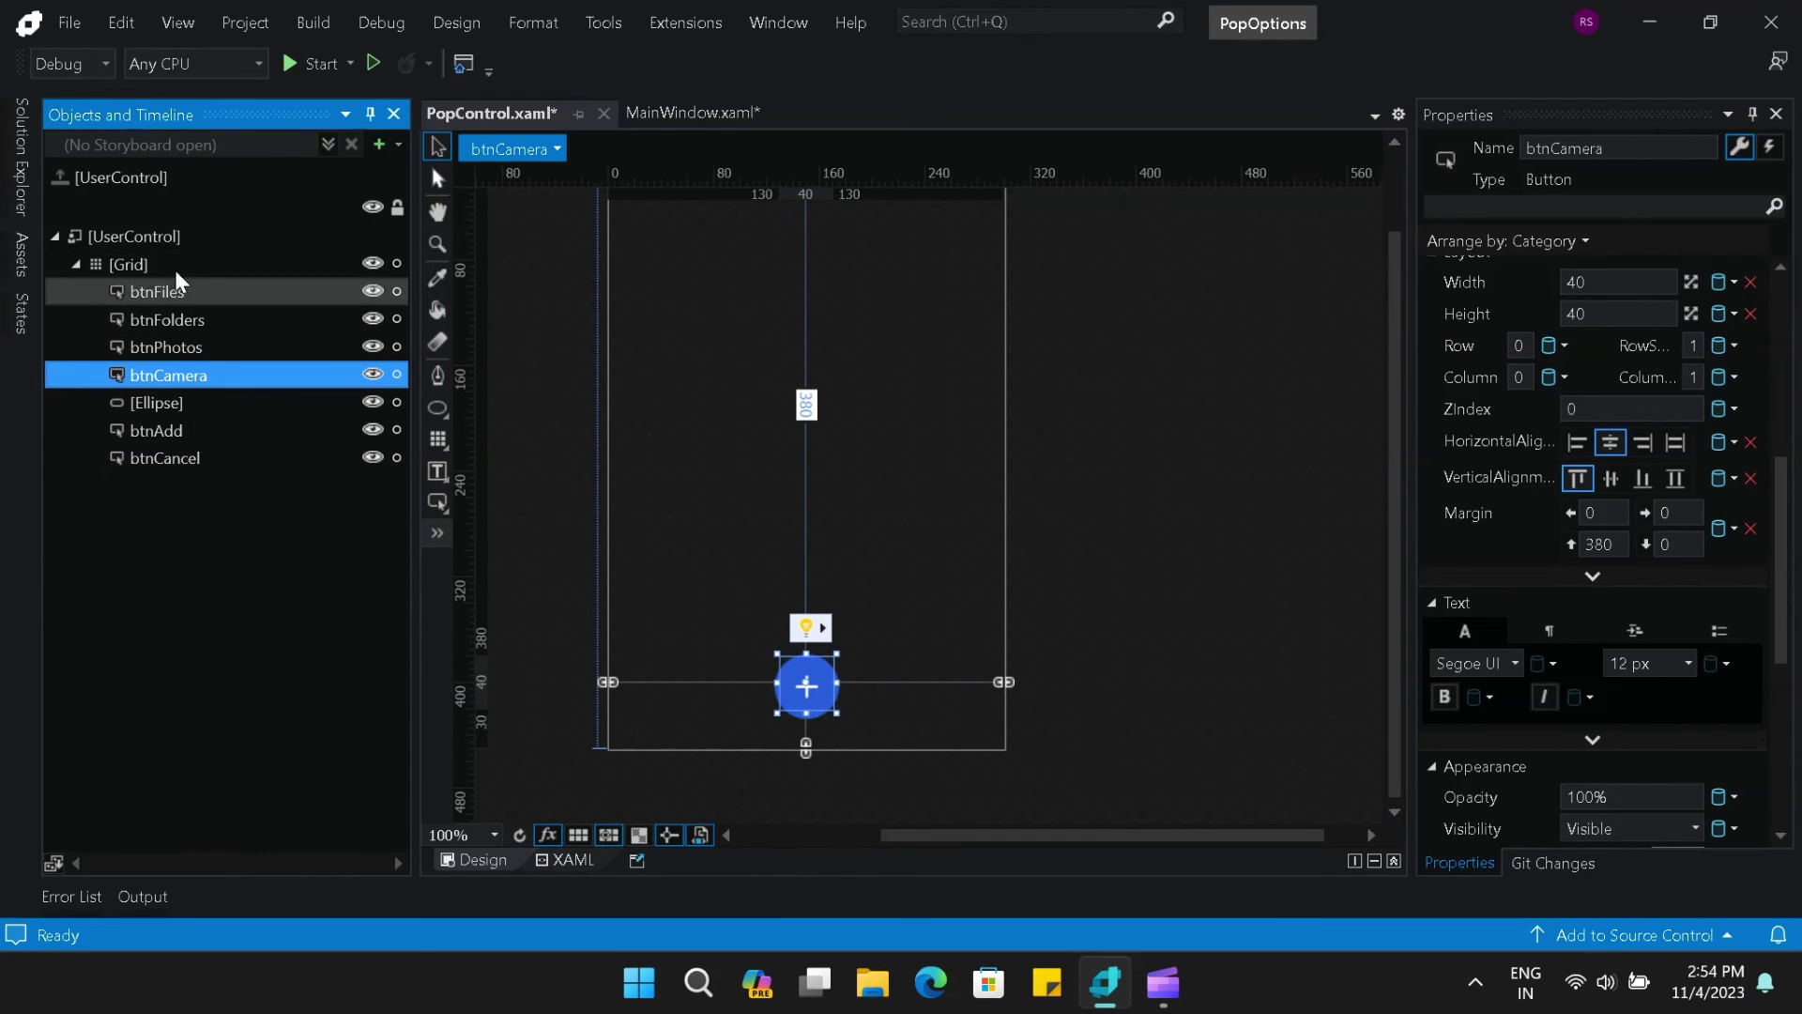
# - Rebuild the solution and open the XAML markup of PopControl.xaml
pyautogui.click(310, 21)
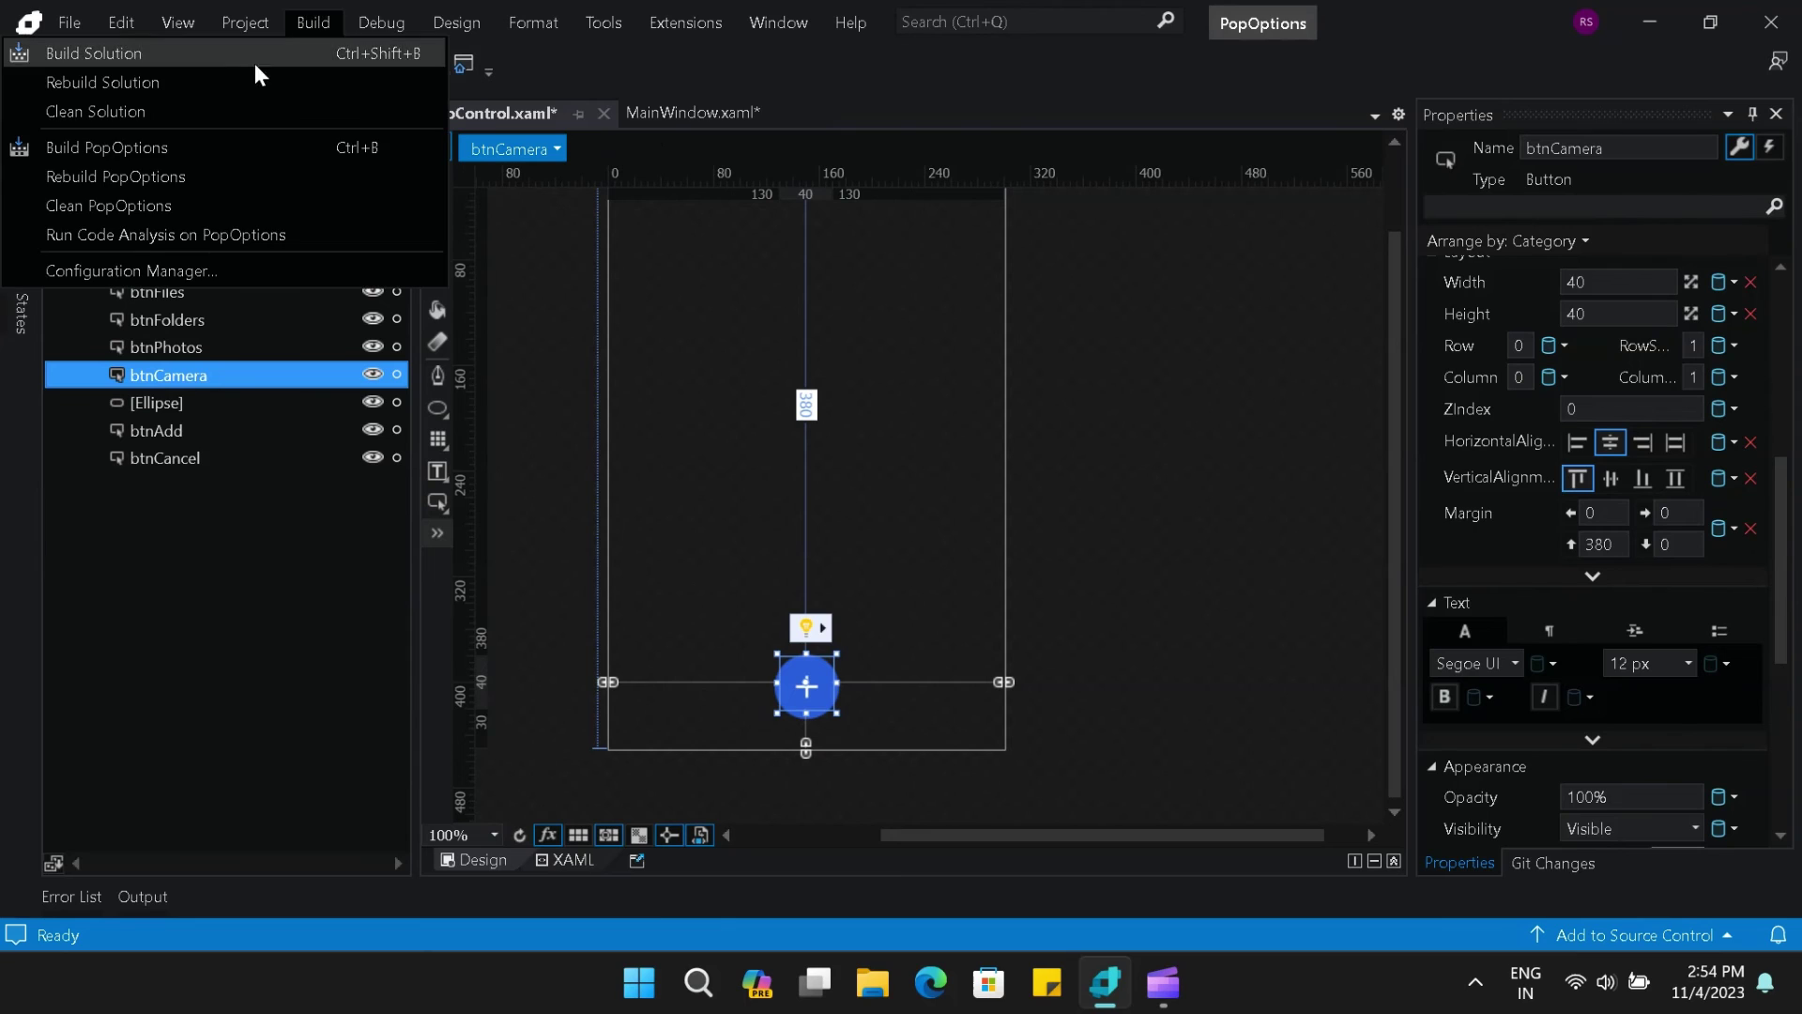
pyautogui.click(239, 82)
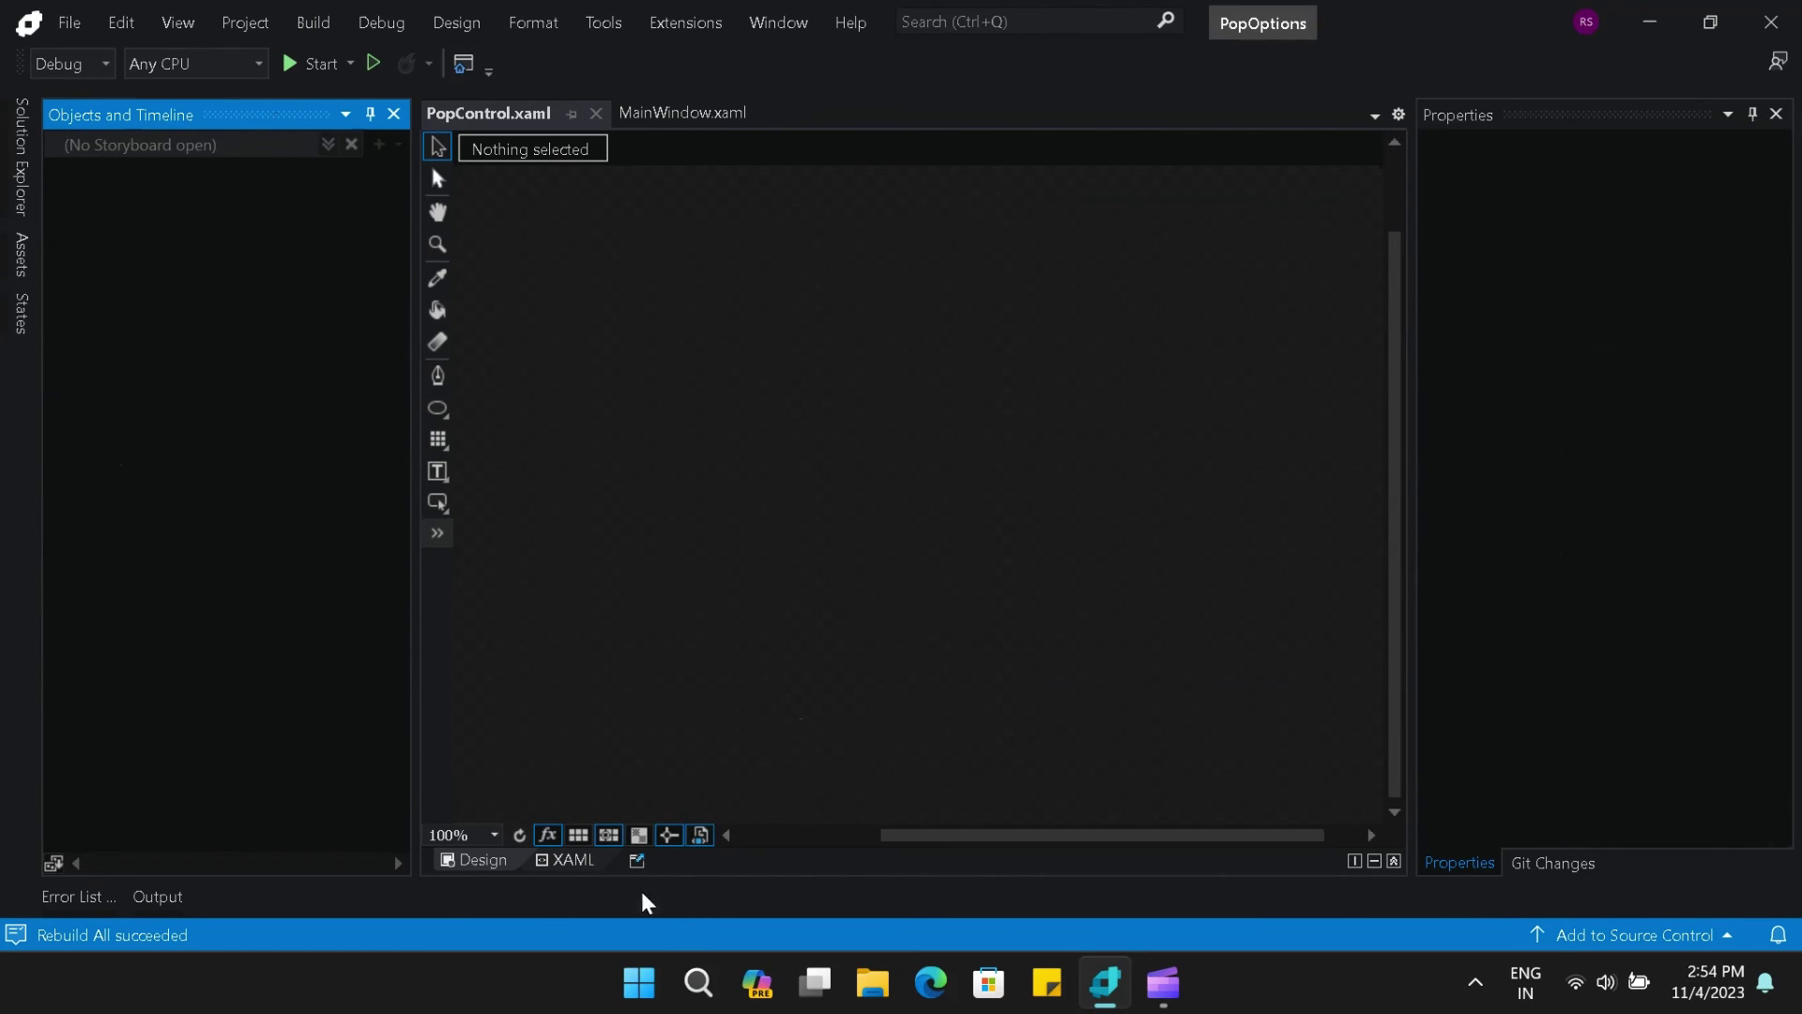
pyautogui.click(576, 860)
# - Add an empty UserControl.Triggers element between UserControl.Resources and the Grid in the PopControl markup
pyautogui.scroll(5, 654, 402)
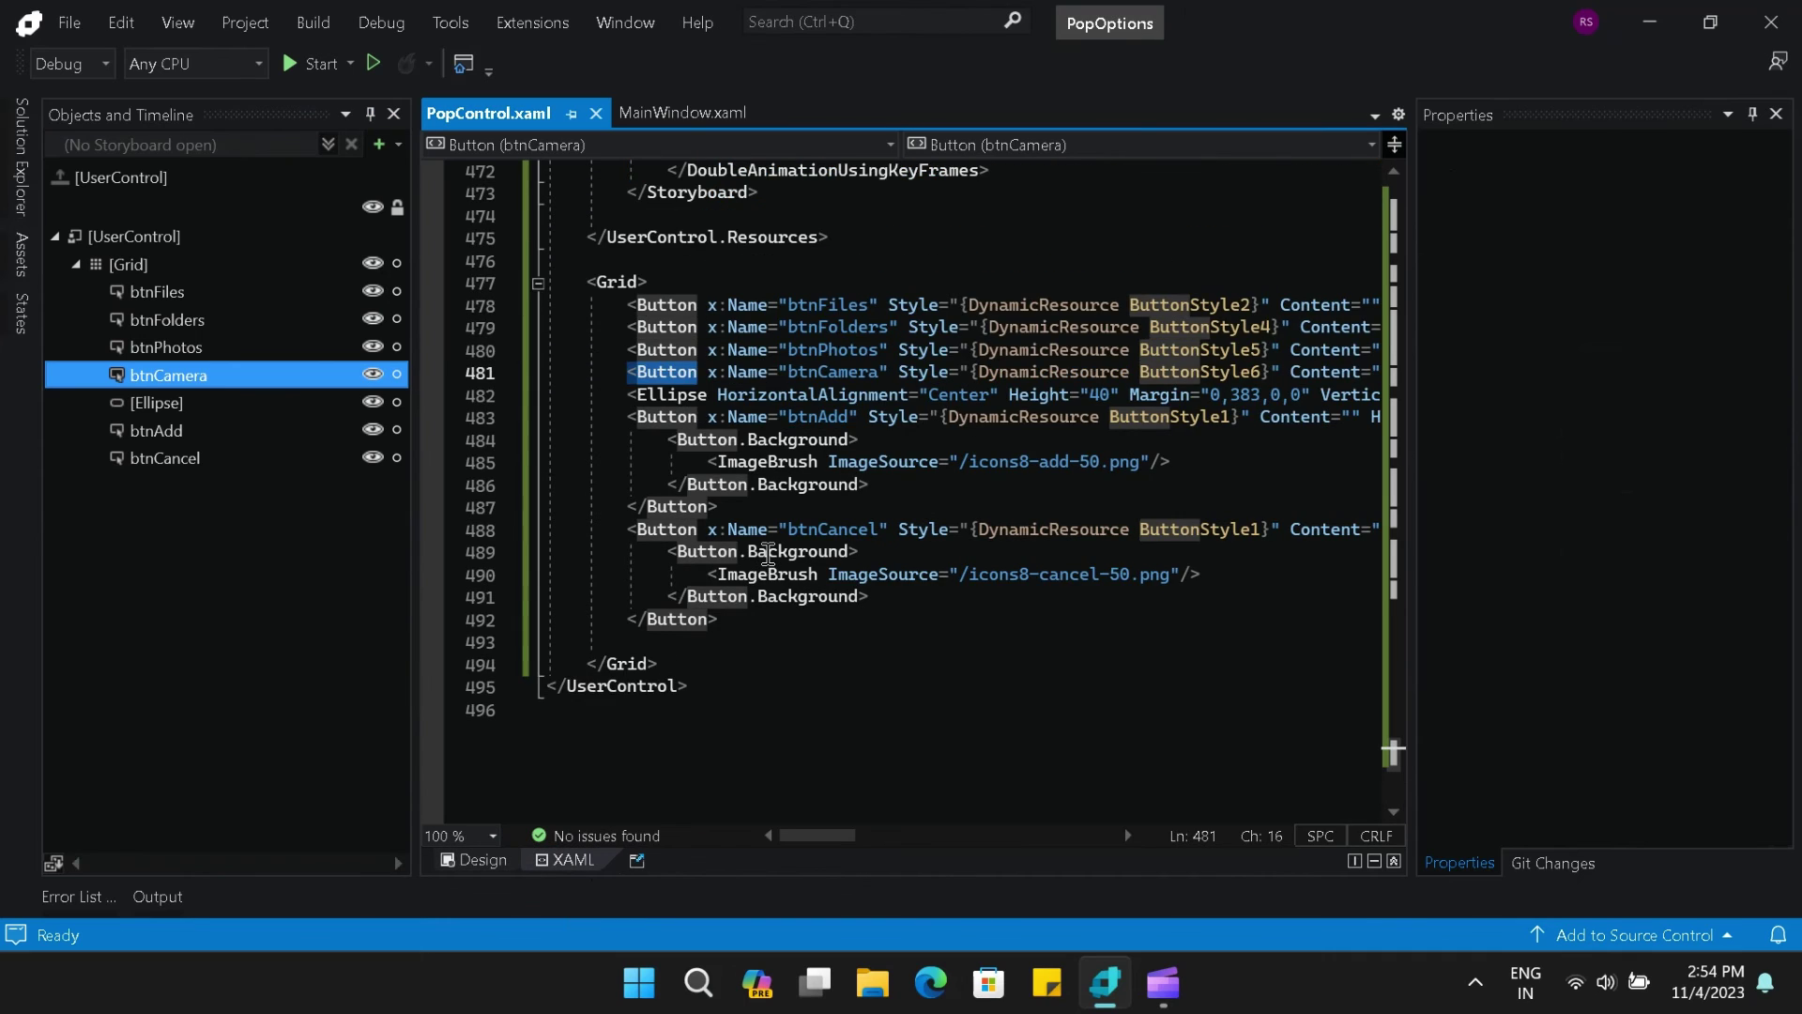
pyautogui.click(654, 398)
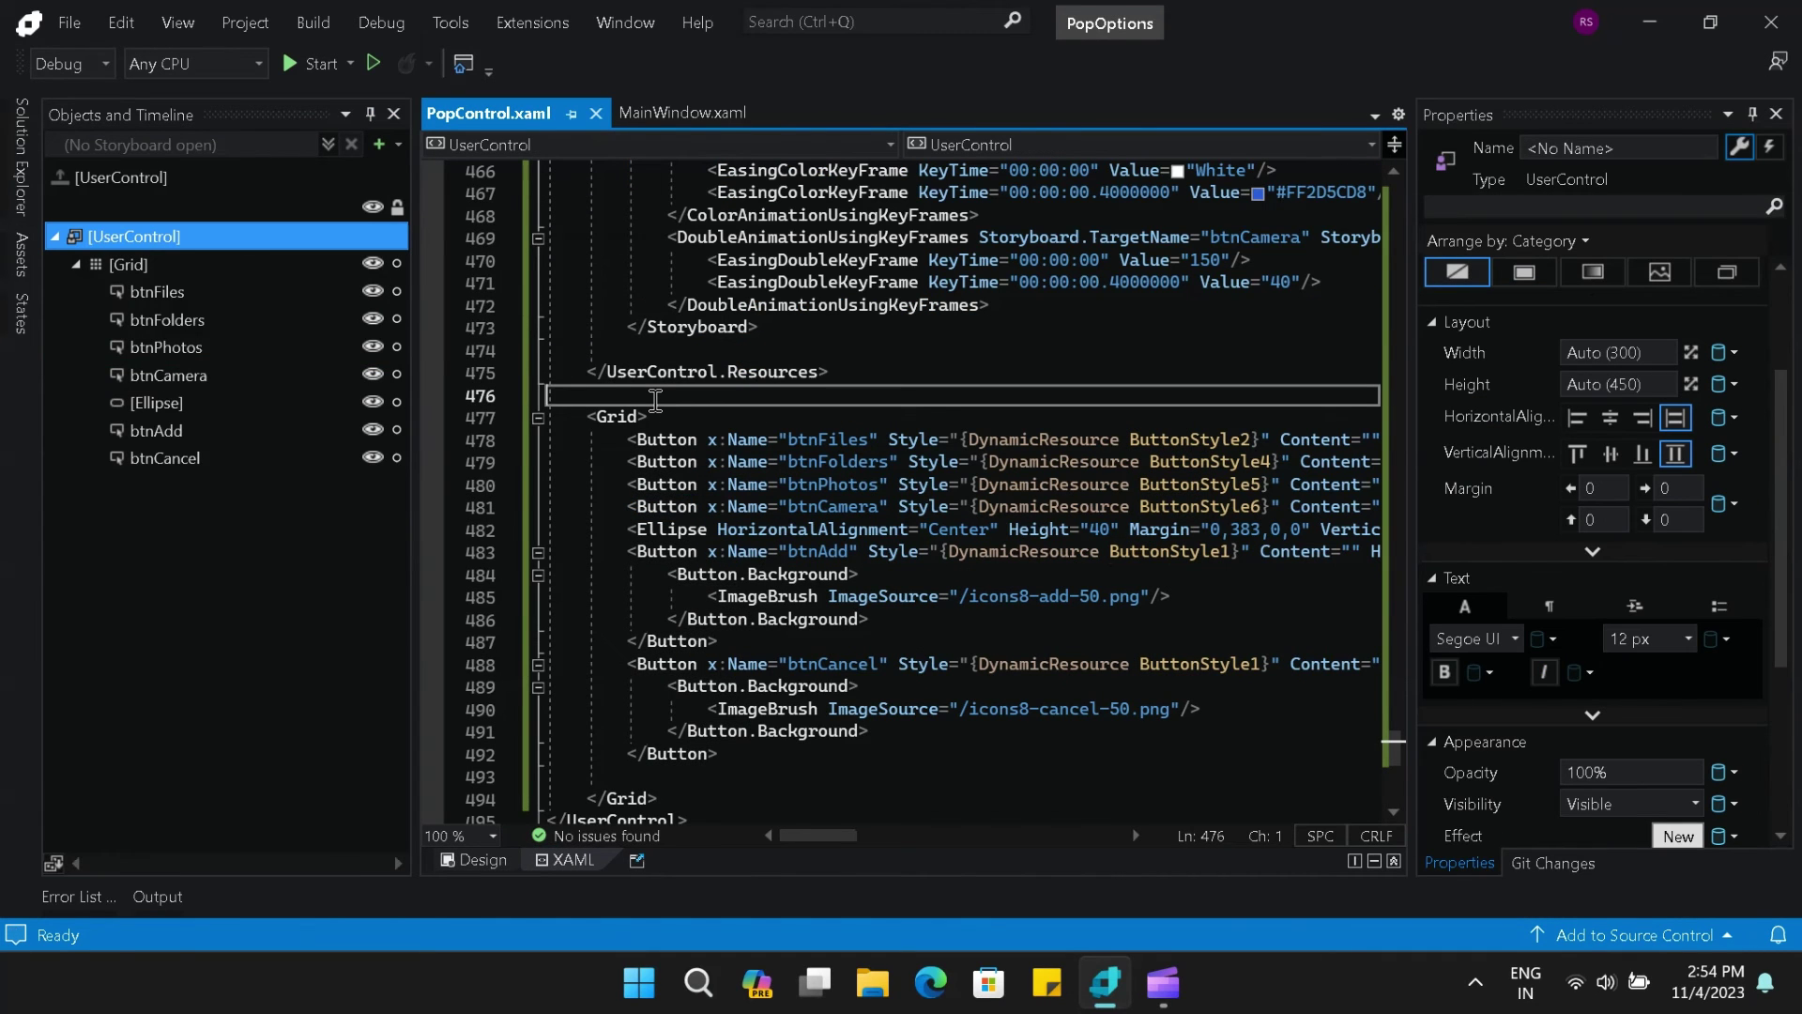
pyautogui.write('<Use')
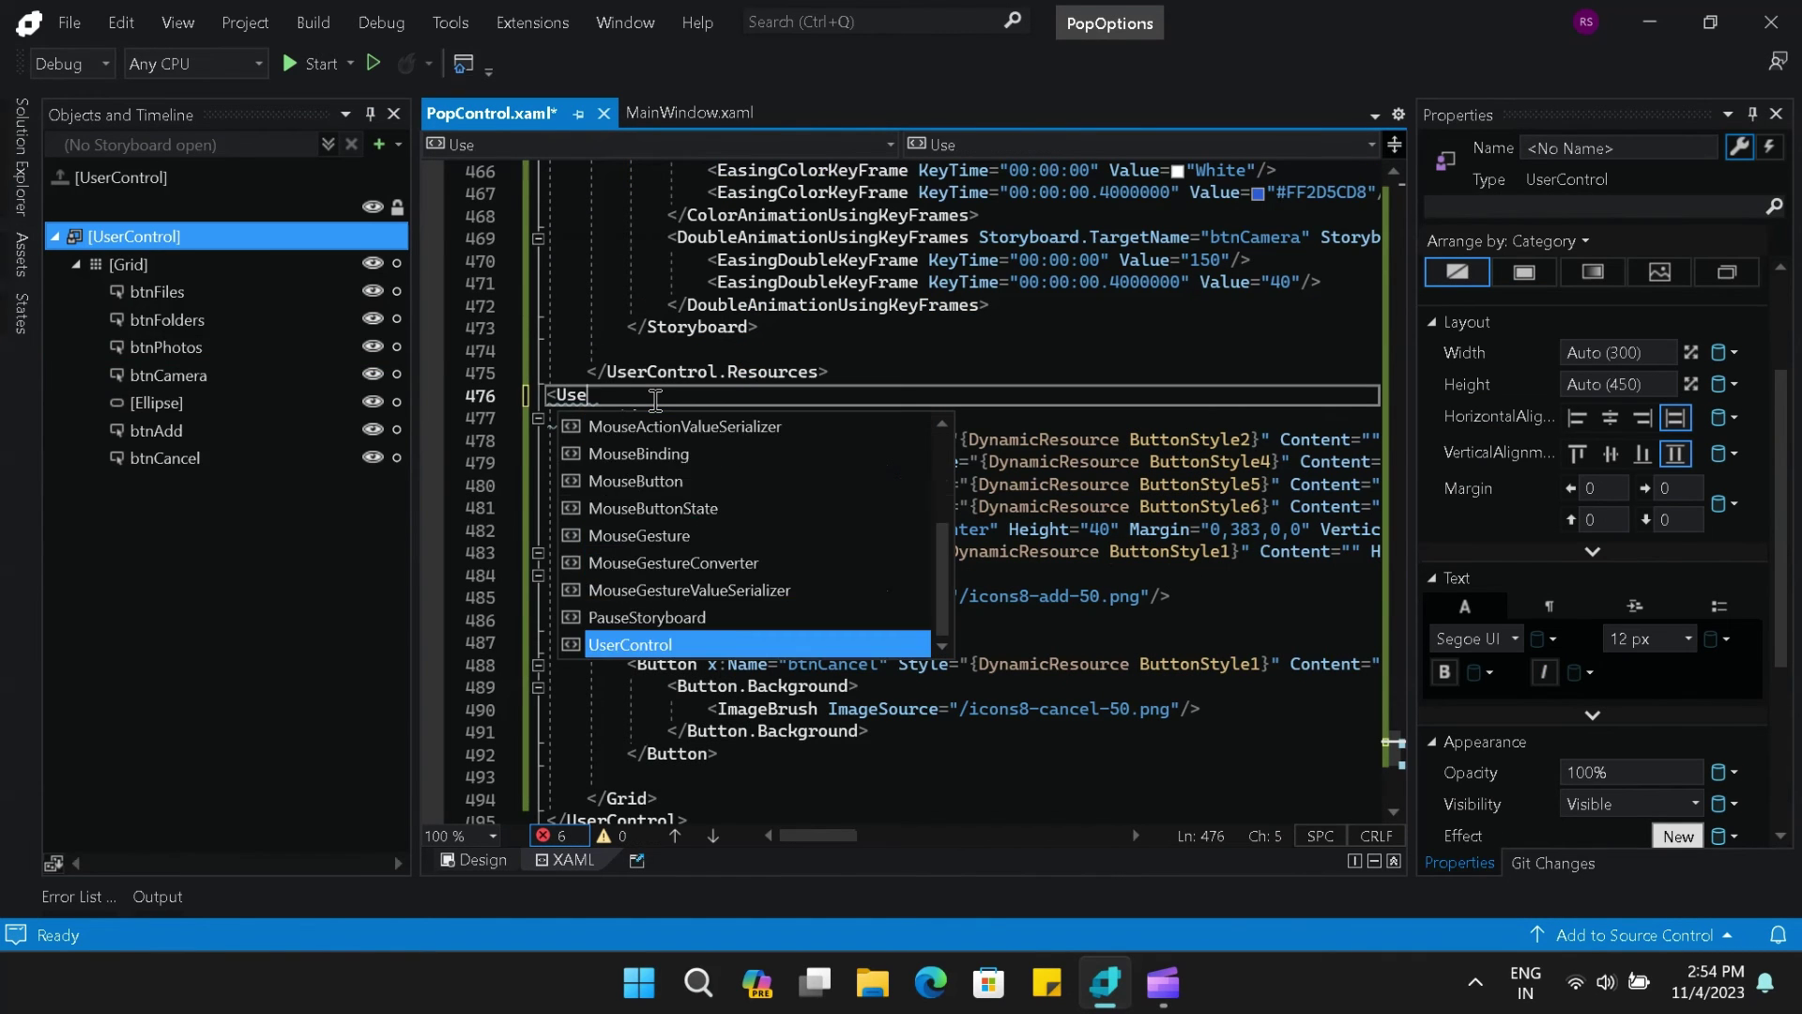
pyautogui.press('Tab')
pyautogui.write('.tr')
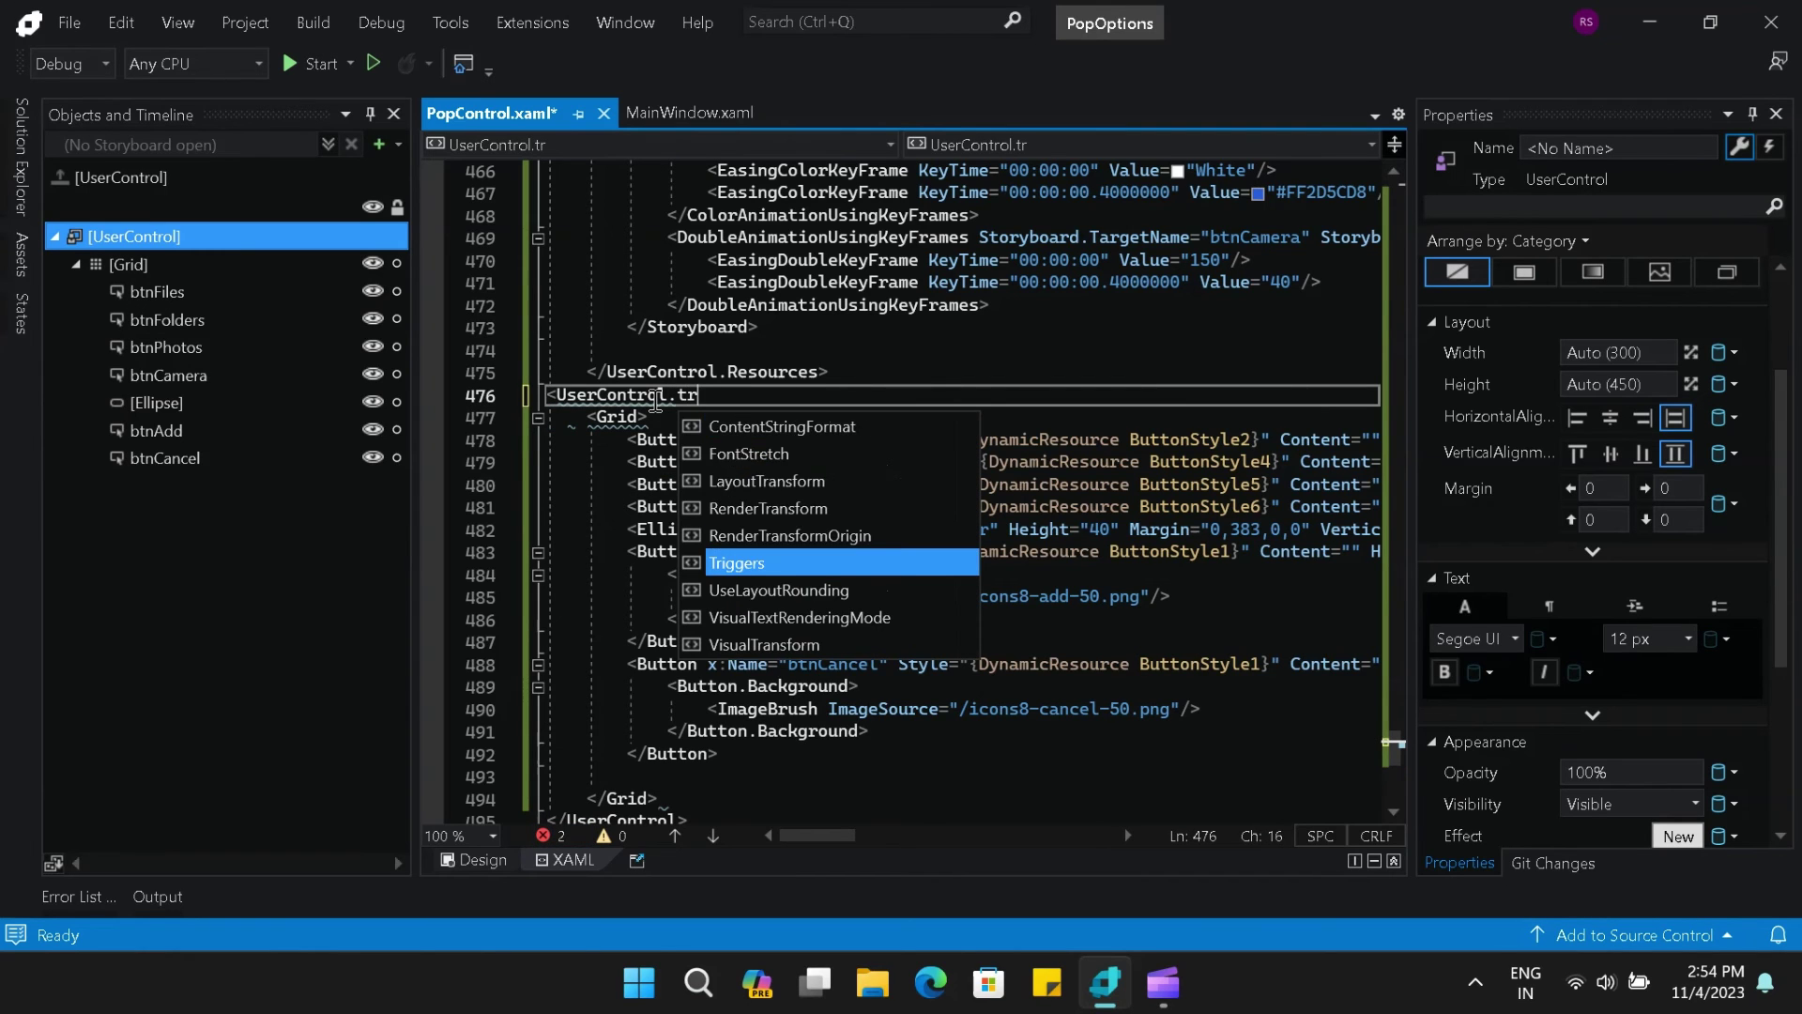
pyautogui.press('Tab')
pyautogui.write('>')
pyautogui.press('Return')
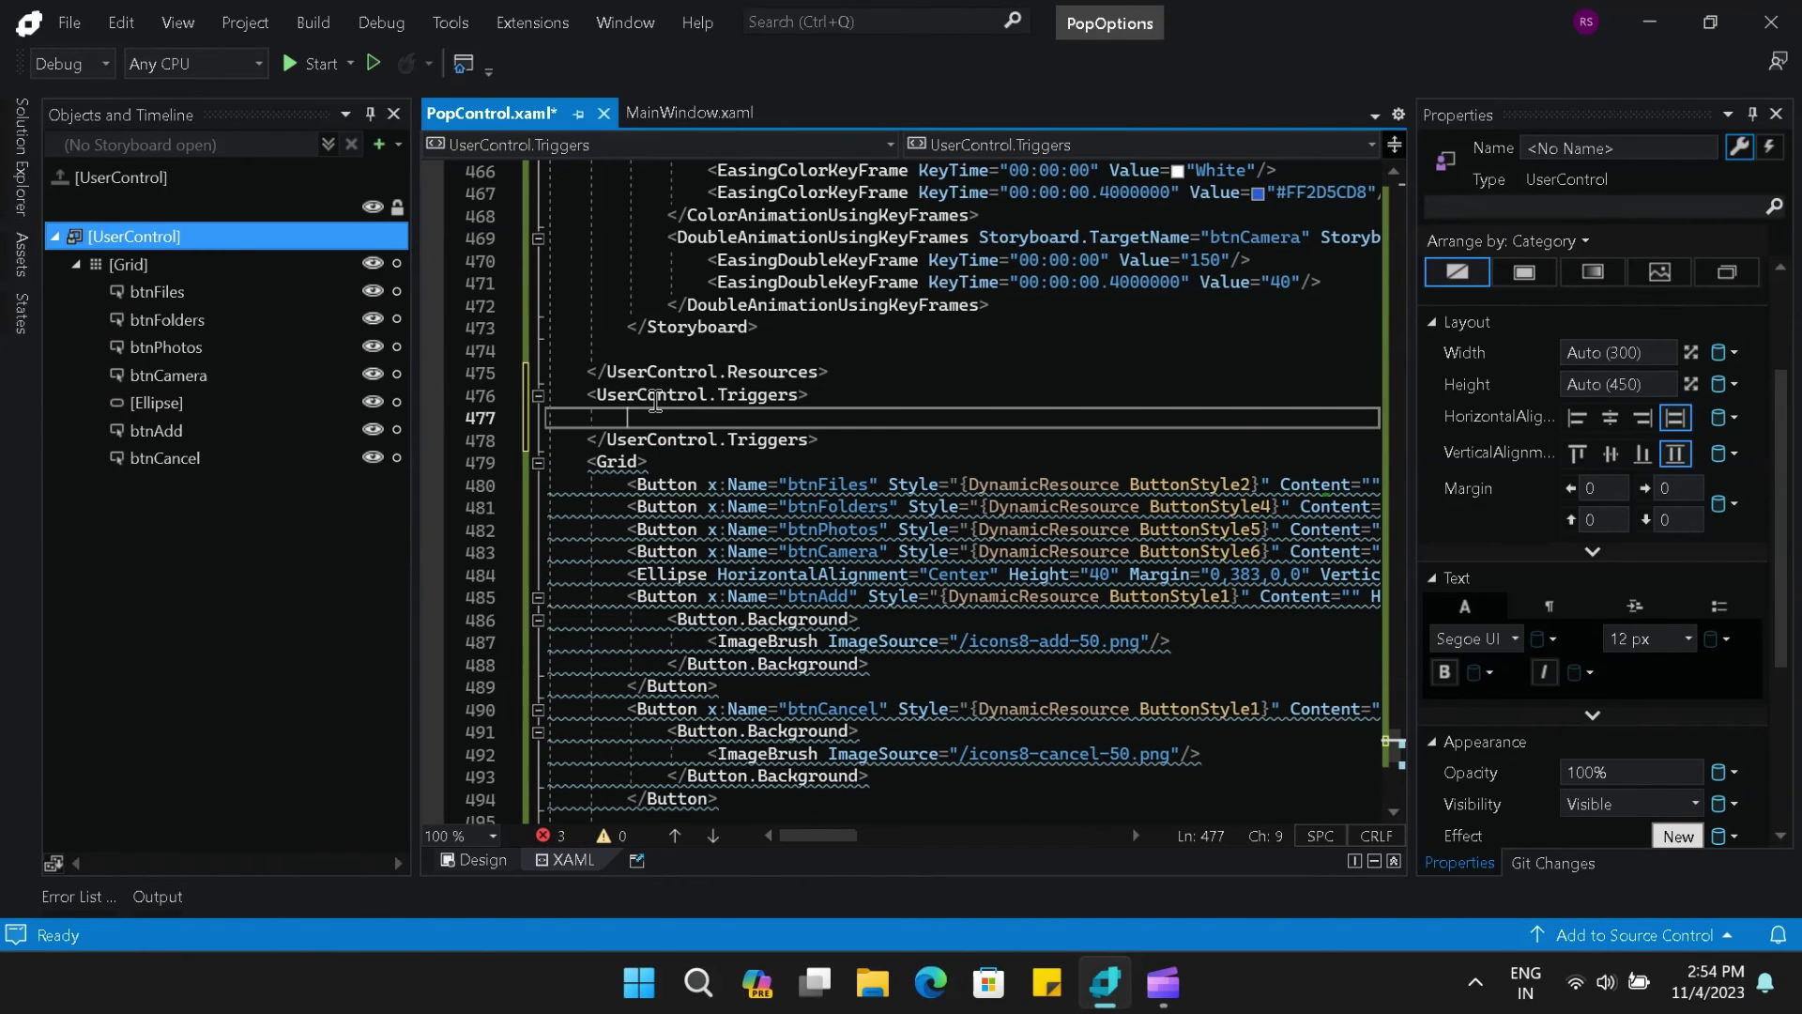
# - Start an EventTrigger inside UserControl.Triggers with its RoutedEvent set to ButtonBase.Click
pyautogui.write('<e')
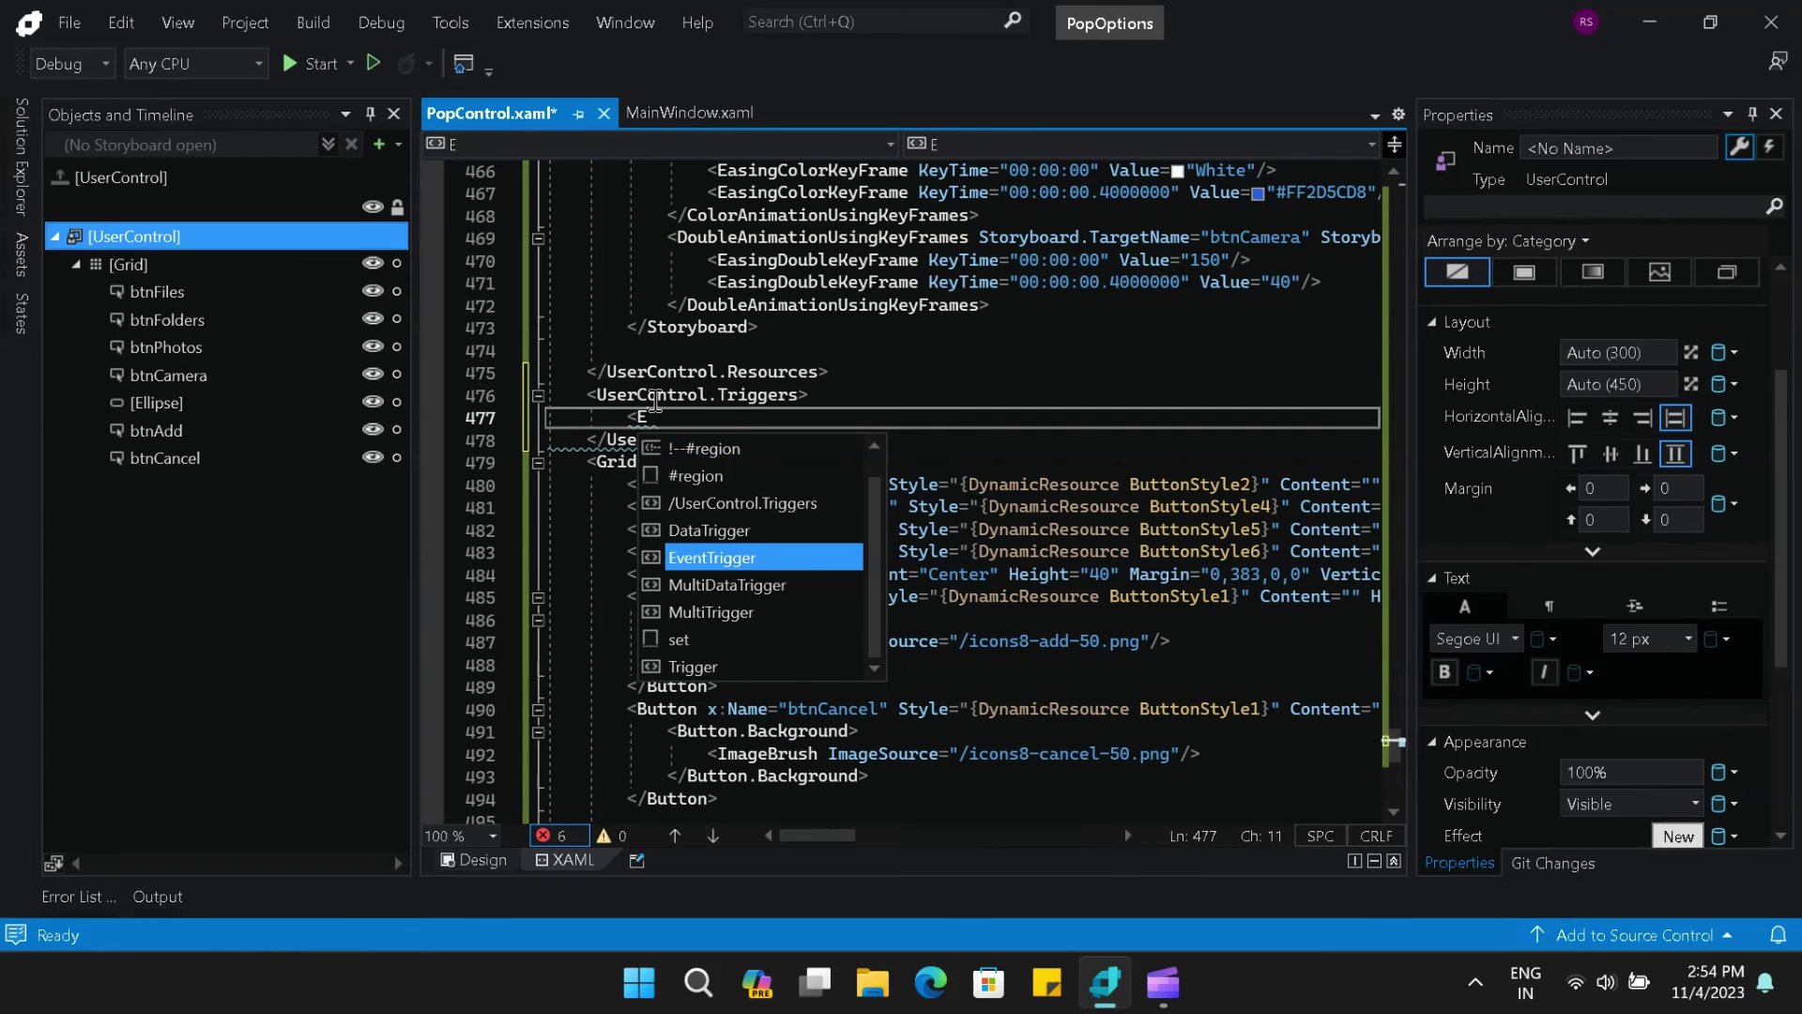
pyautogui.press('Tab')
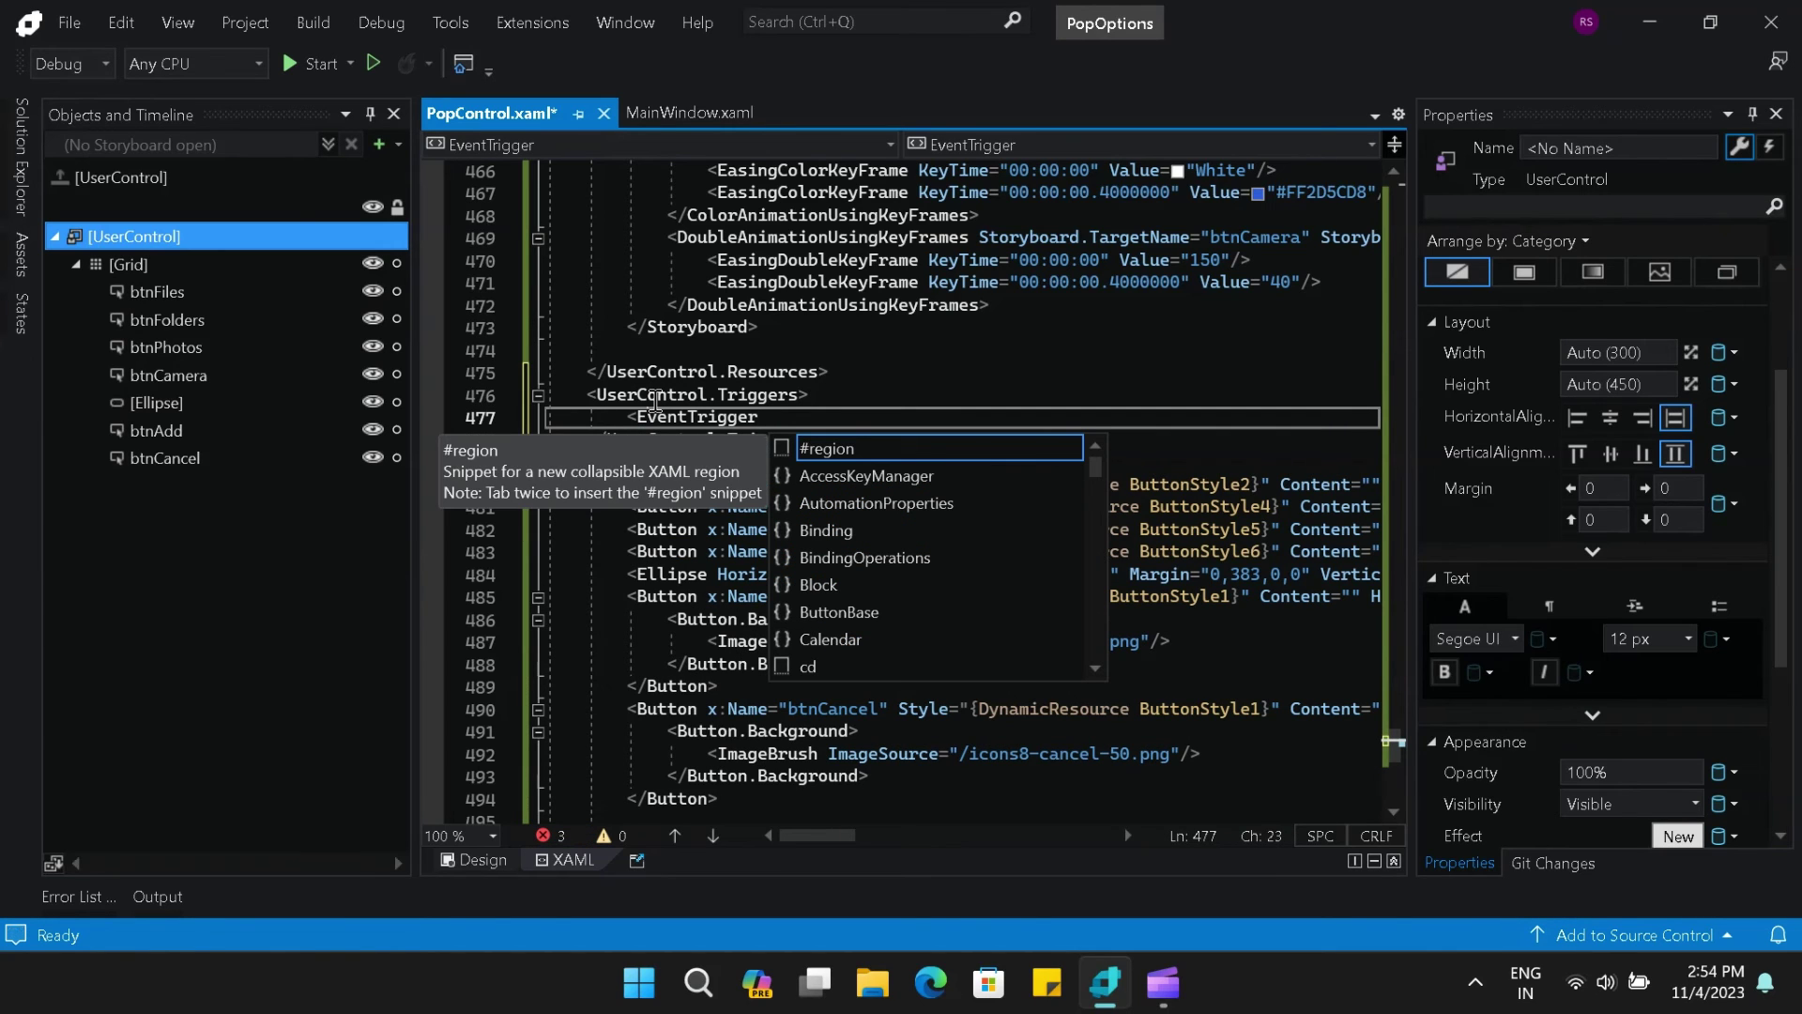
pyautogui.write('rou')
pyautogui.press('Tab')
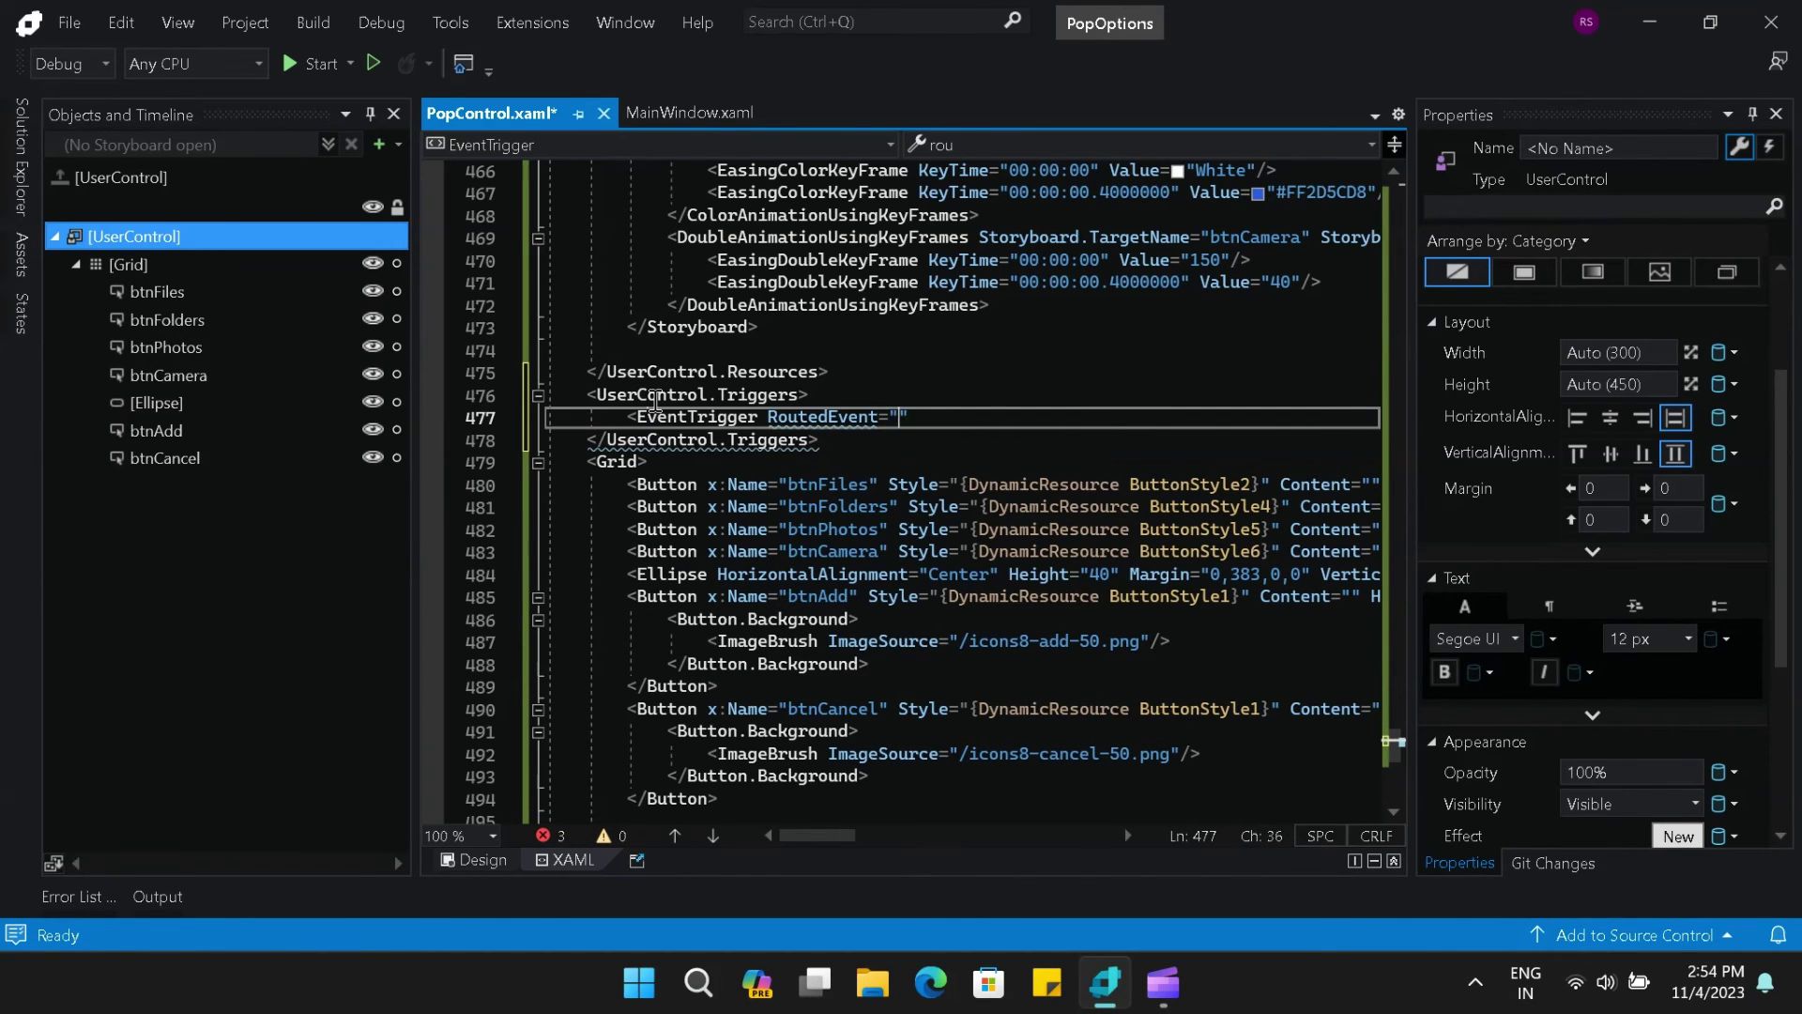
pyautogui.write('Butto')
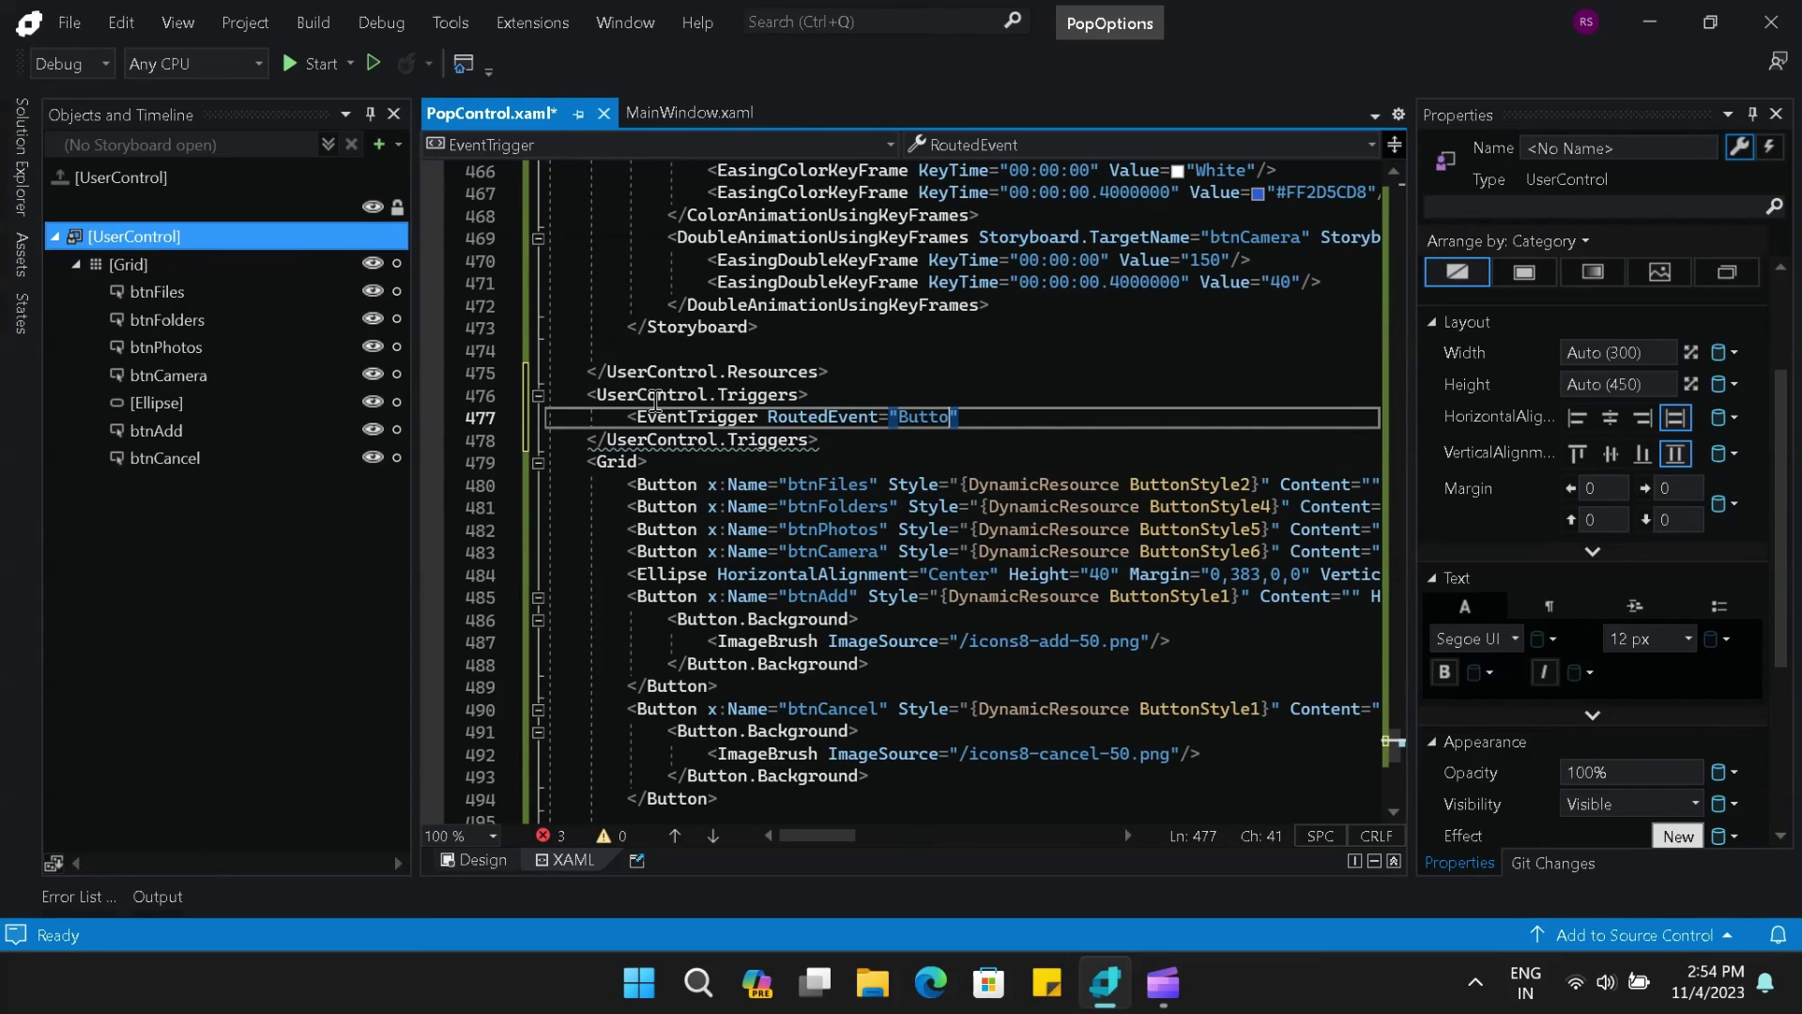
pyautogui.write('nBase.Click" S')
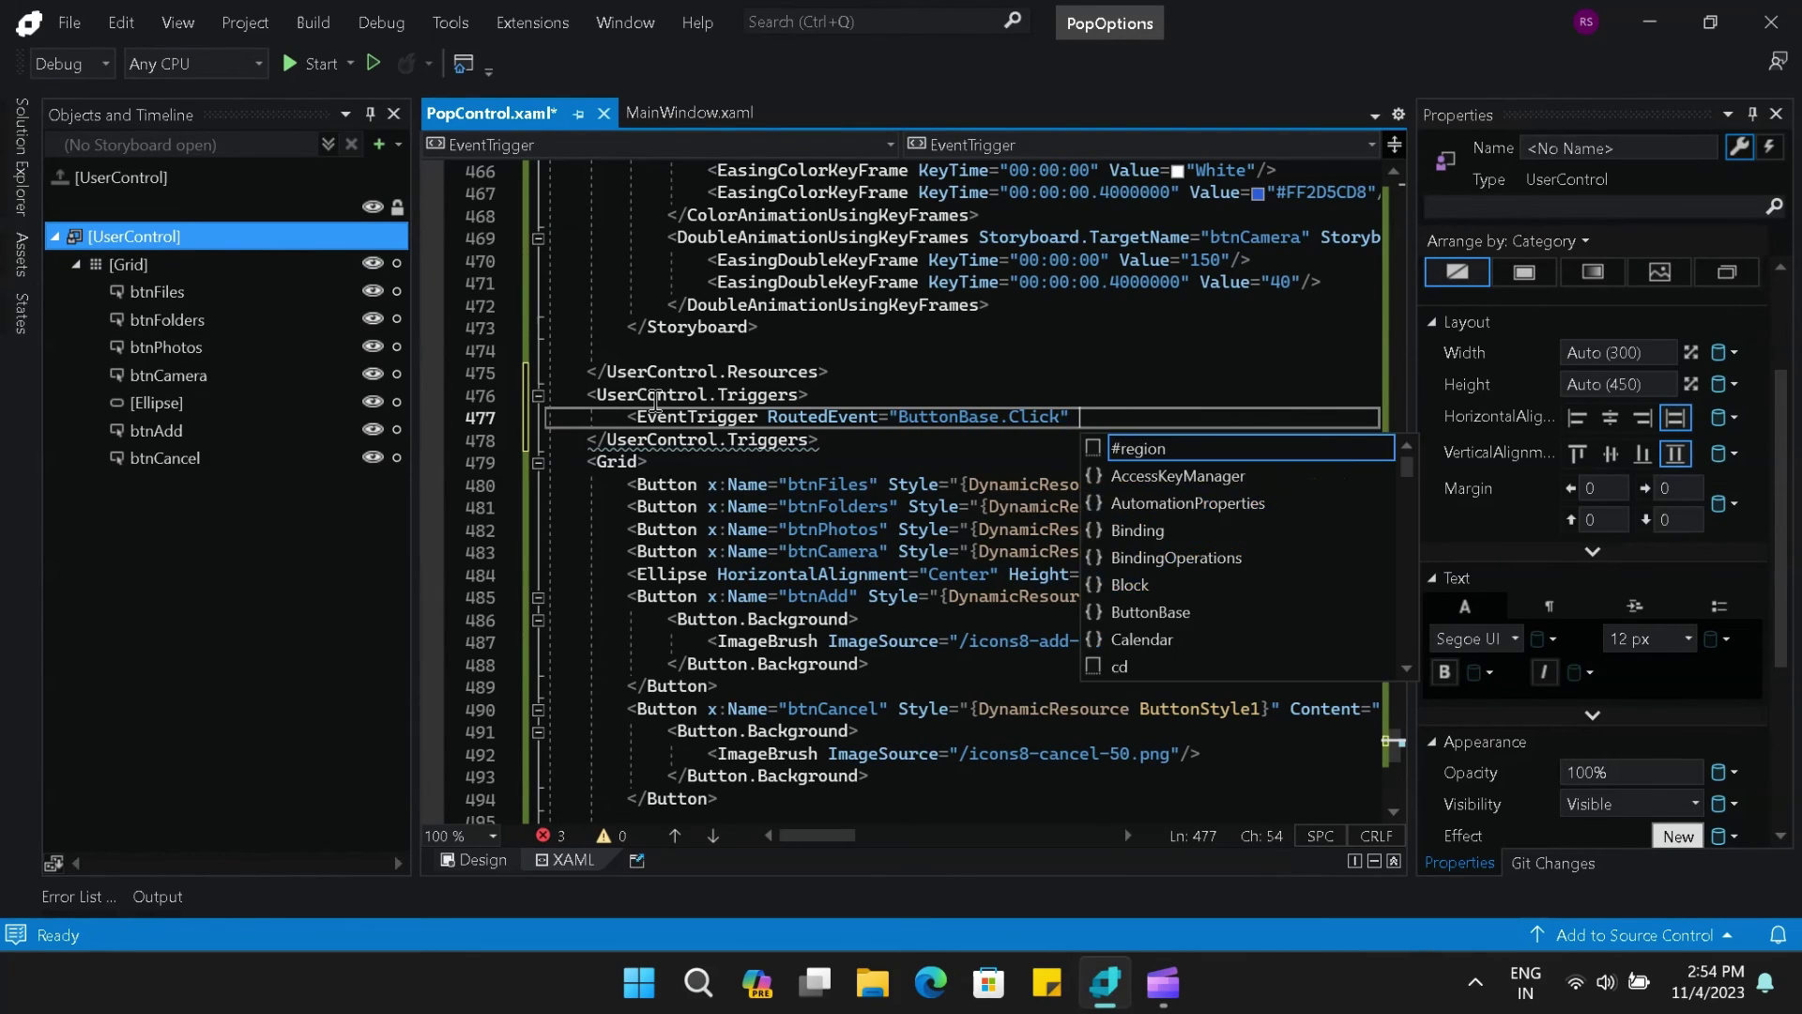
# - Set the event trigger's SourceName to btnAdd and open its element body for content
pyautogui.write('ou')
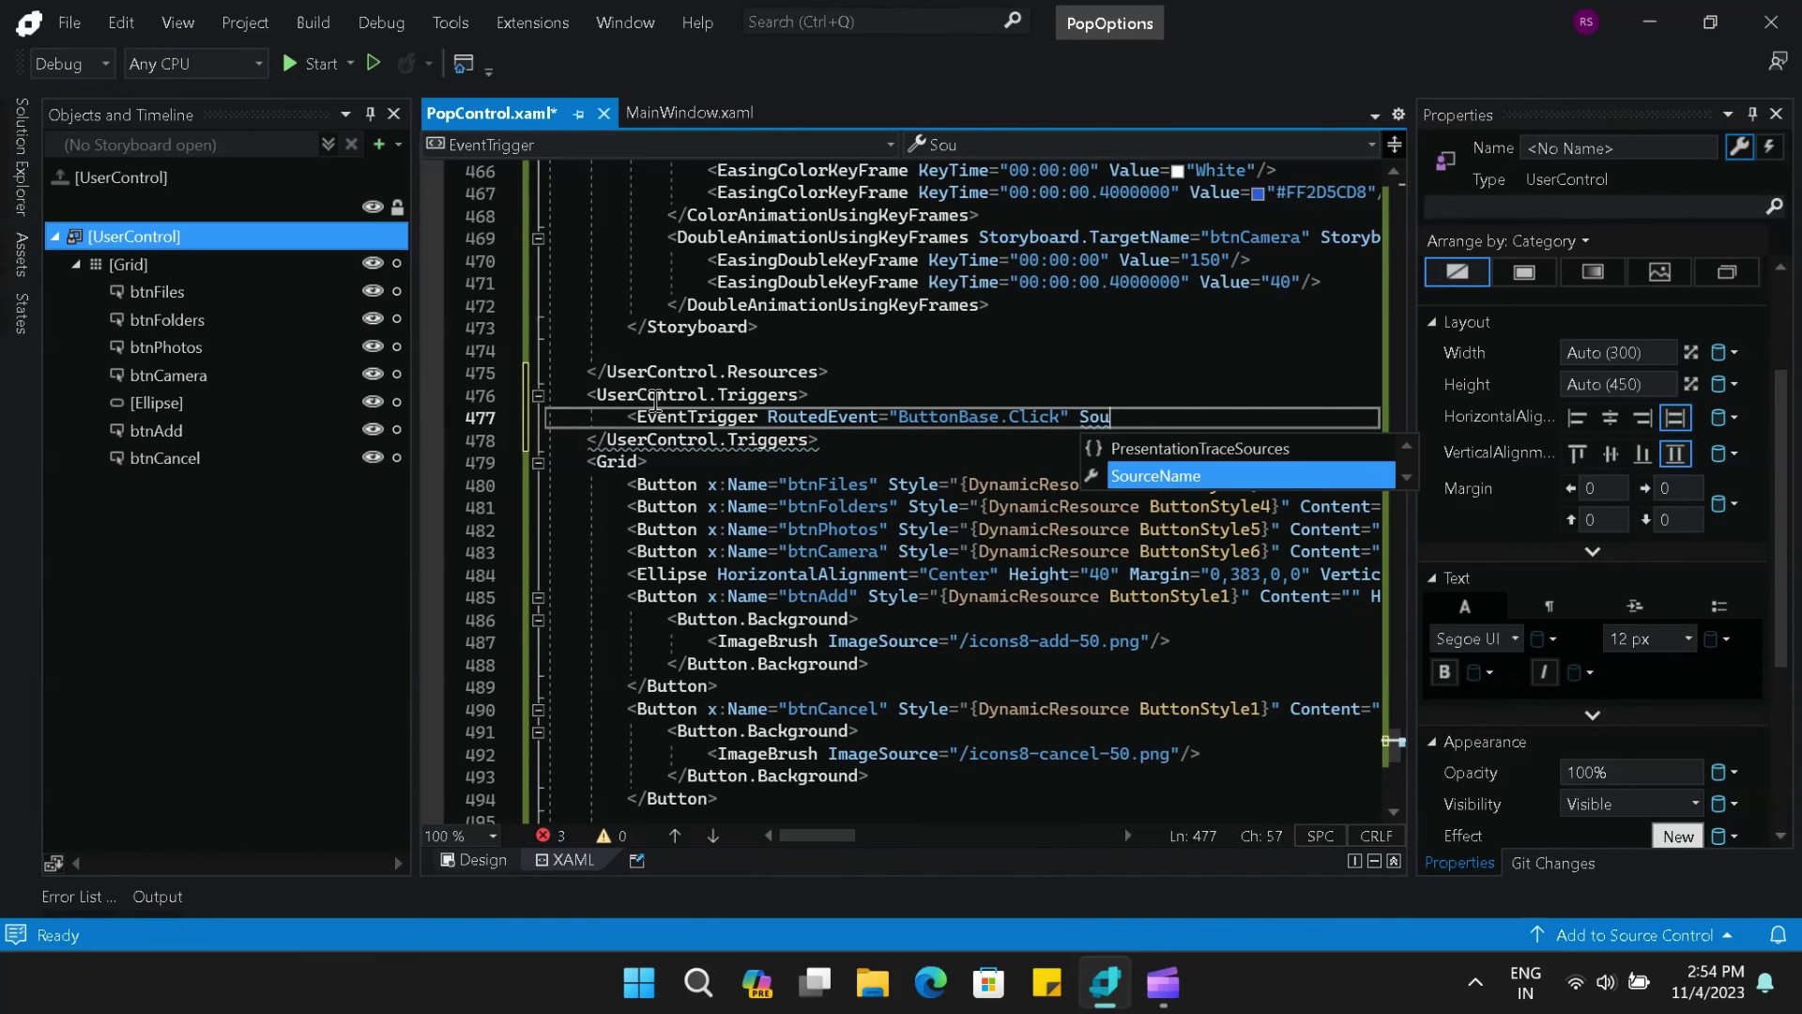
pyautogui.press('Tab')
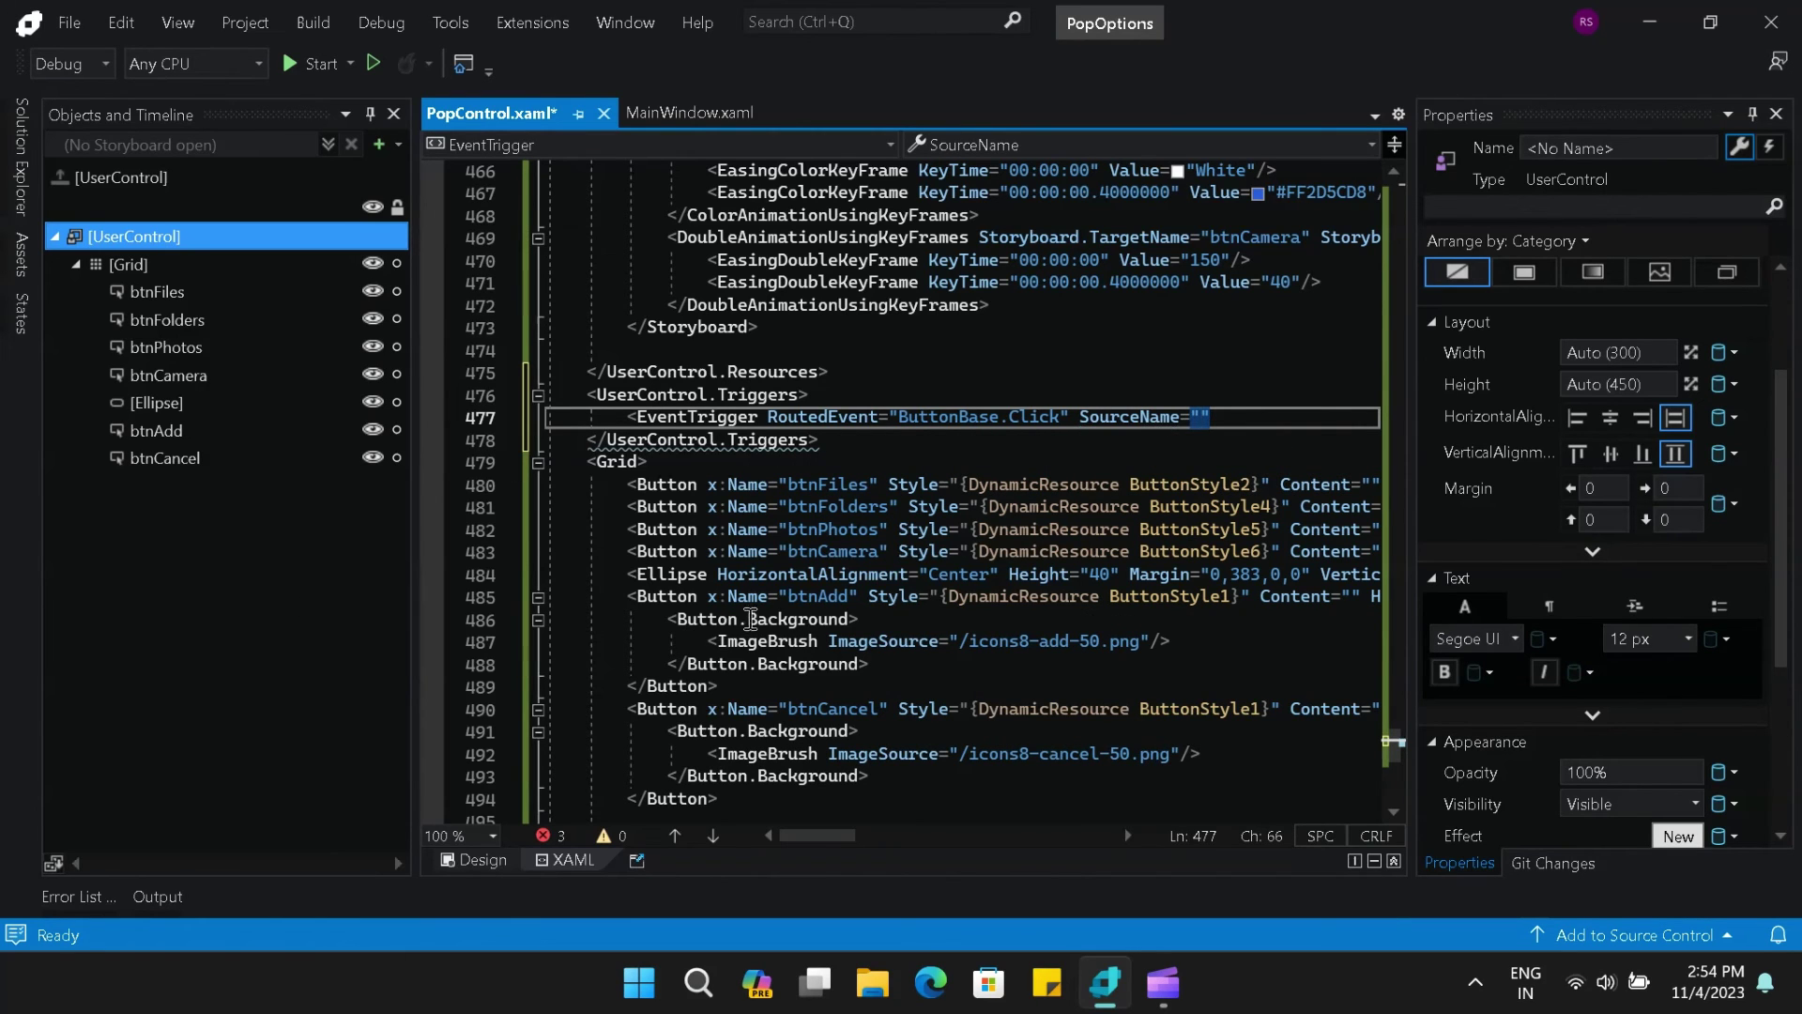
pyautogui.doubleClick(814, 598)
pyautogui.hotkey('ctrl', 'c')
pyautogui.click(1201, 416)
pyautogui.hotkey('ctrl', 'v')
pyautogui.click(1298, 414)
pyautogui.write('>')
pyautogui.press('Return')
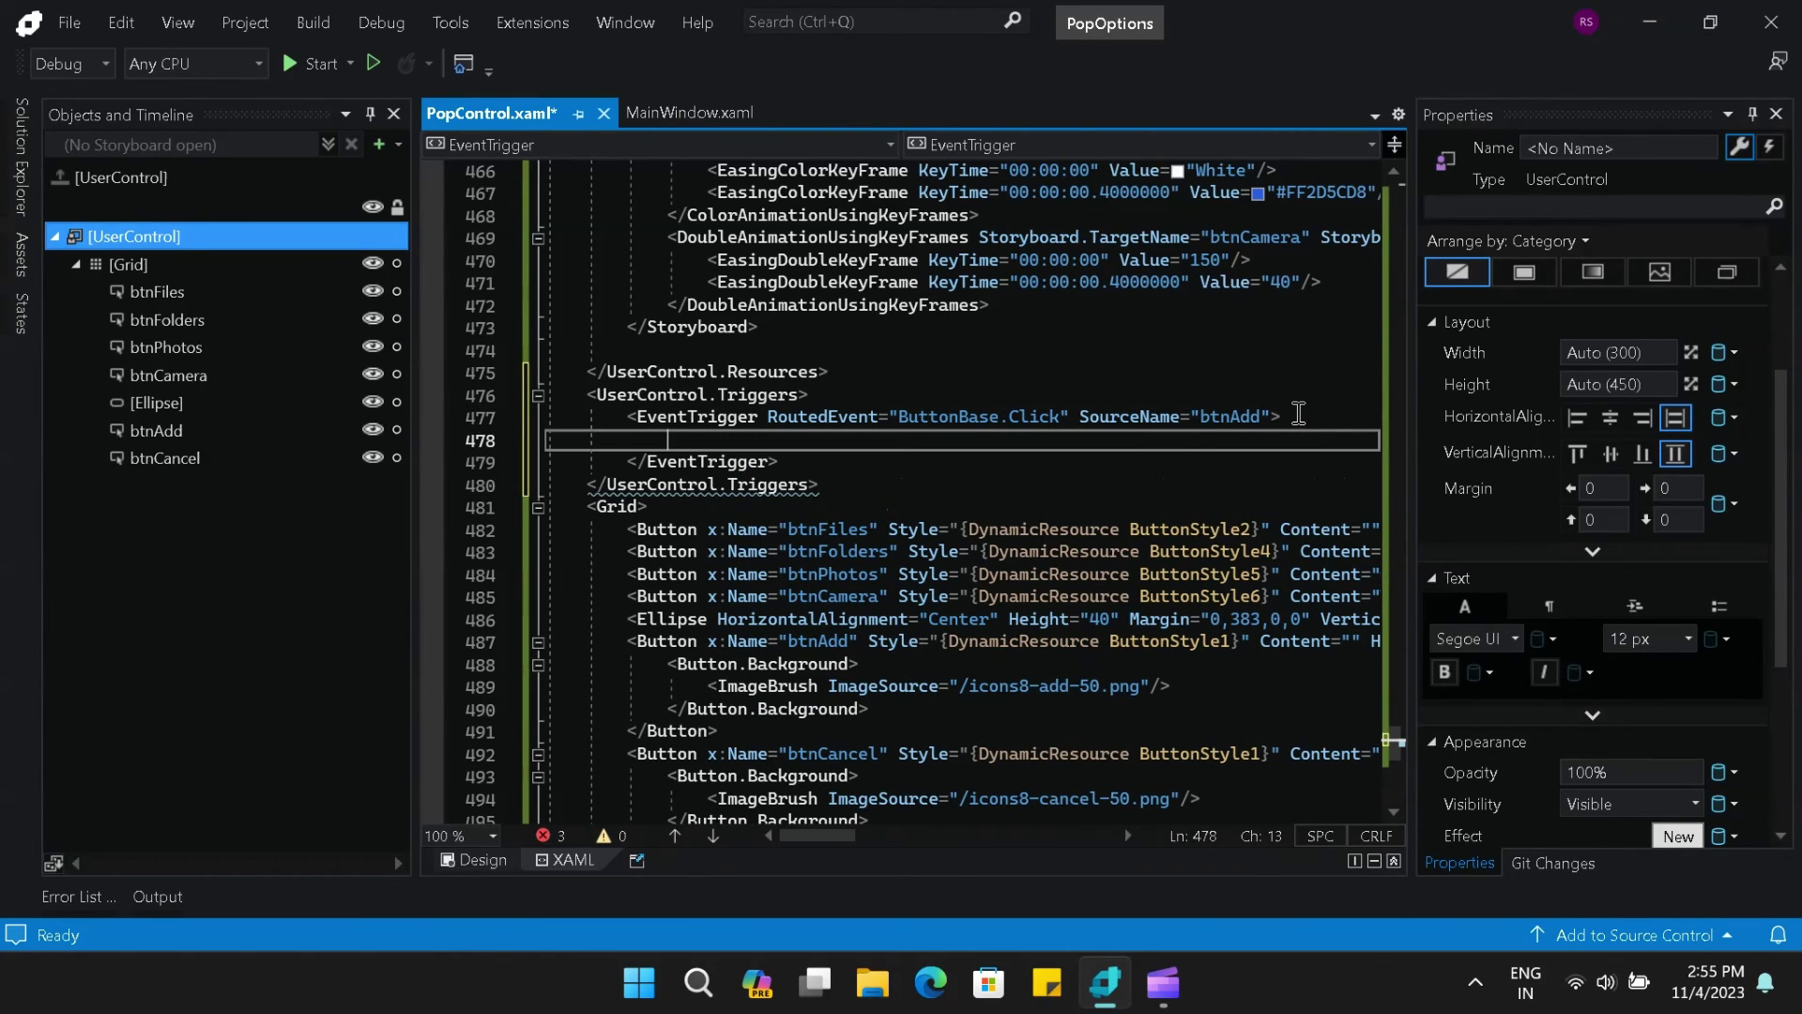
# - Add a BeginStoryboard inside the btnAdd trigger with Storyboard set to {StaticResource Storyboard1}
pyautogui.write('<BeginStoryboard ')
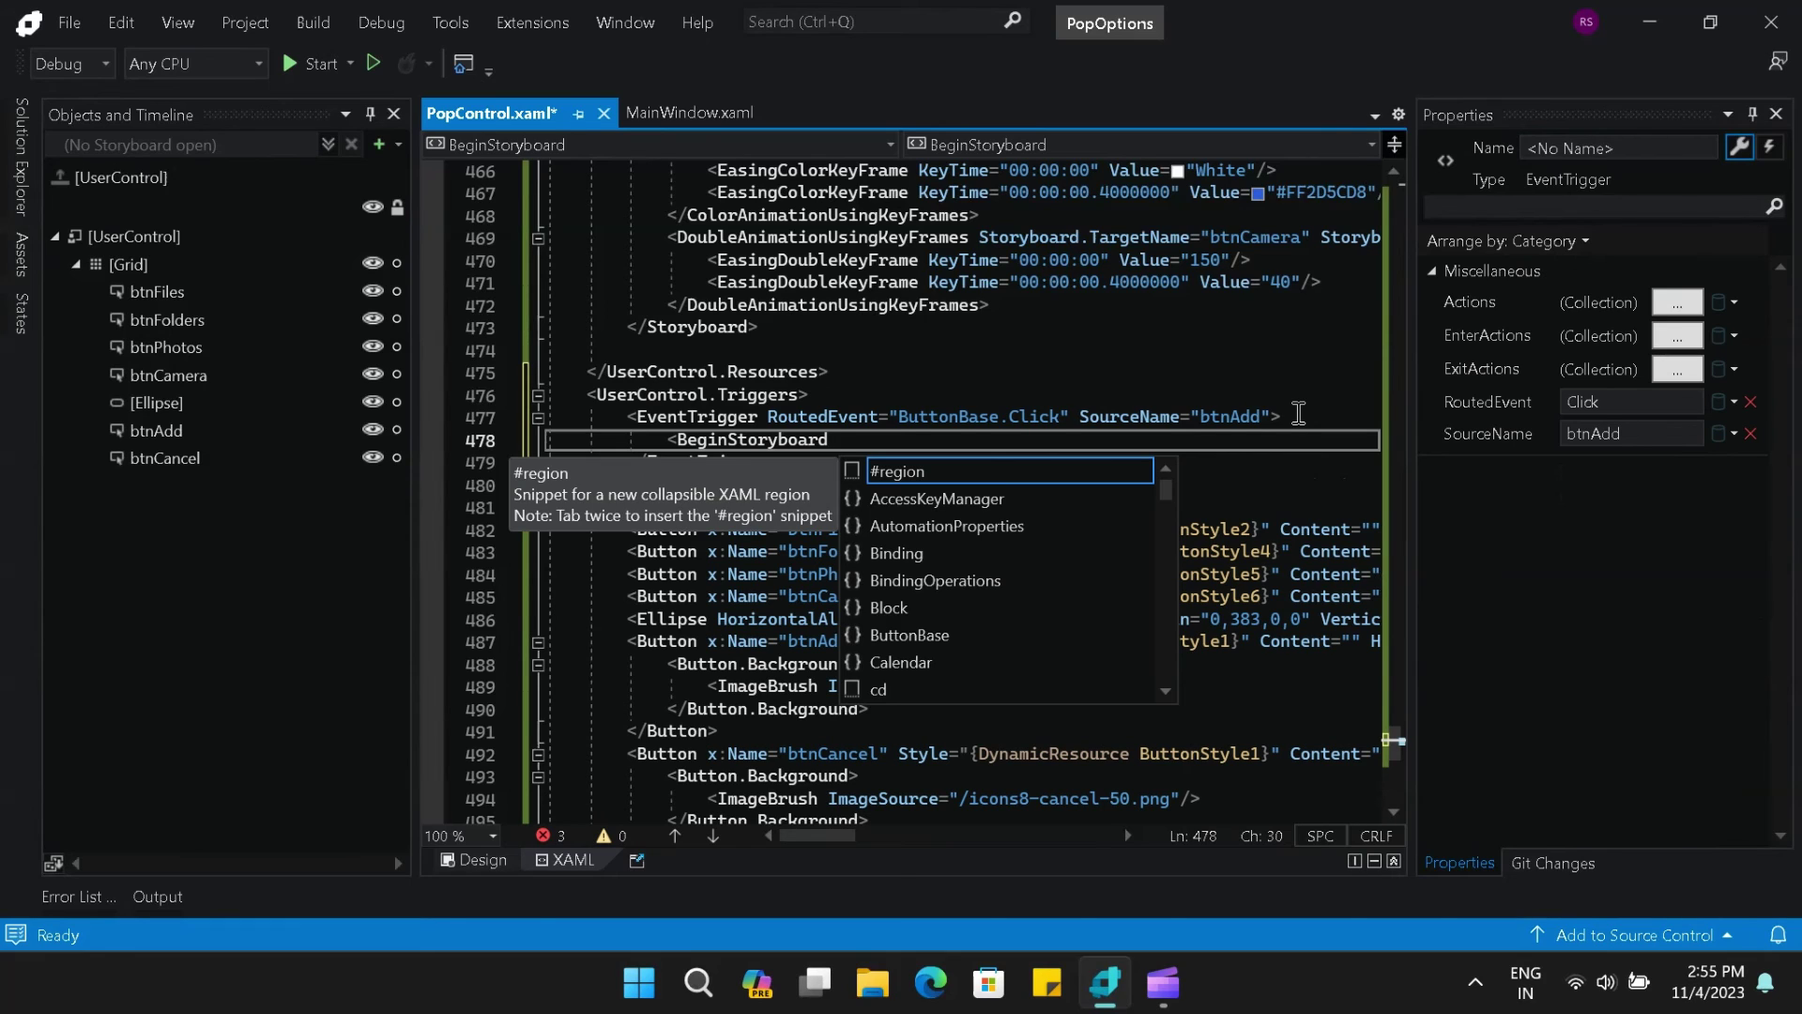
pyautogui.write('St')
pyautogui.press('Tab')
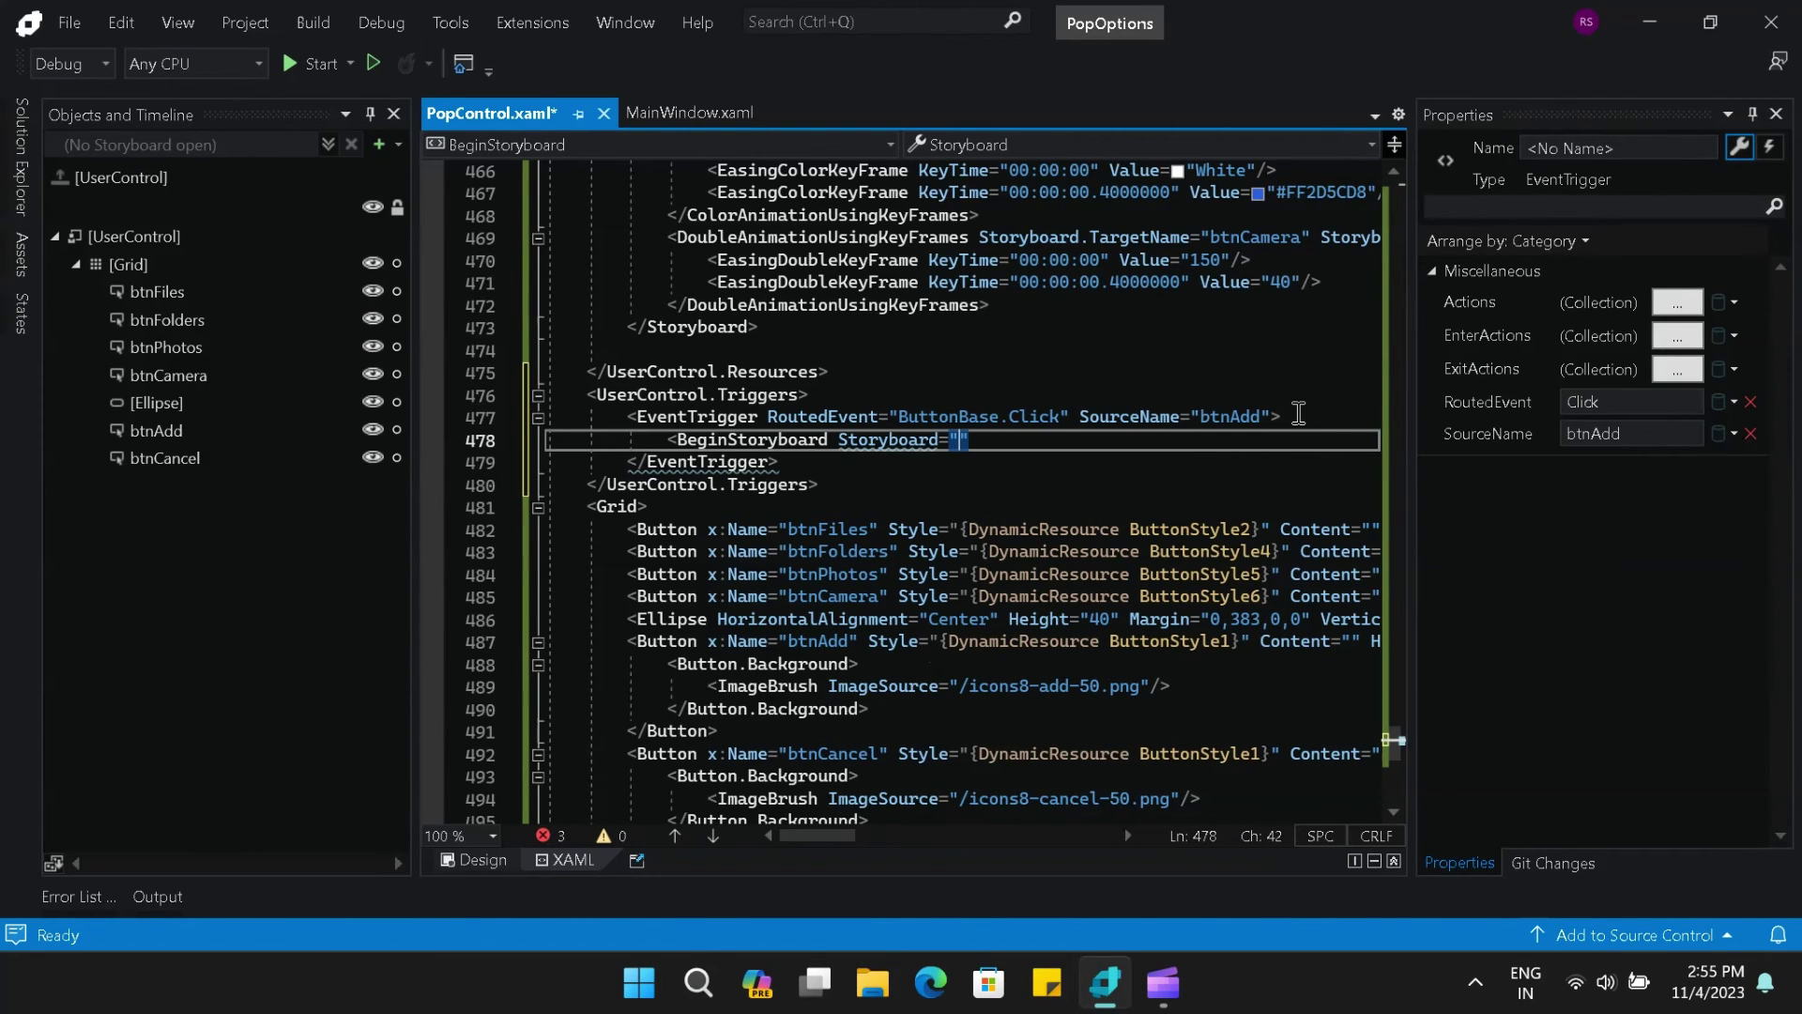
pyautogui.write('{S')
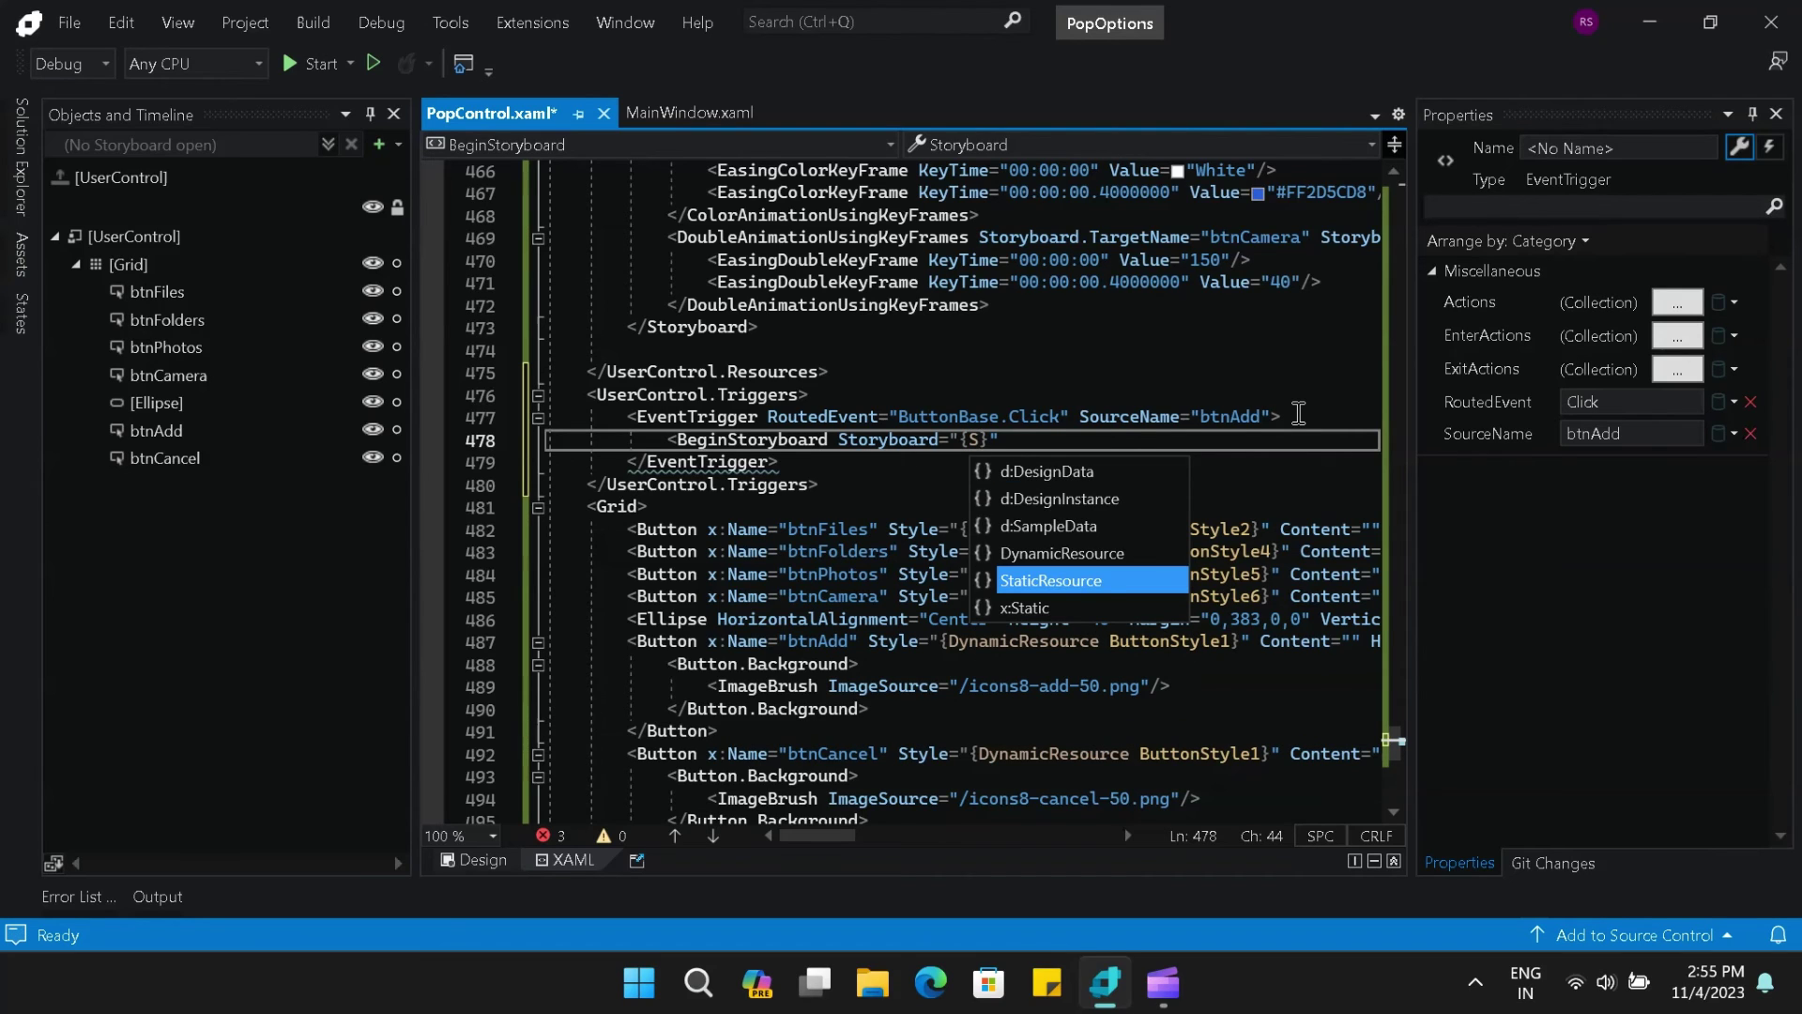
pyautogui.press('Tab')
pyautogui.press('Down')
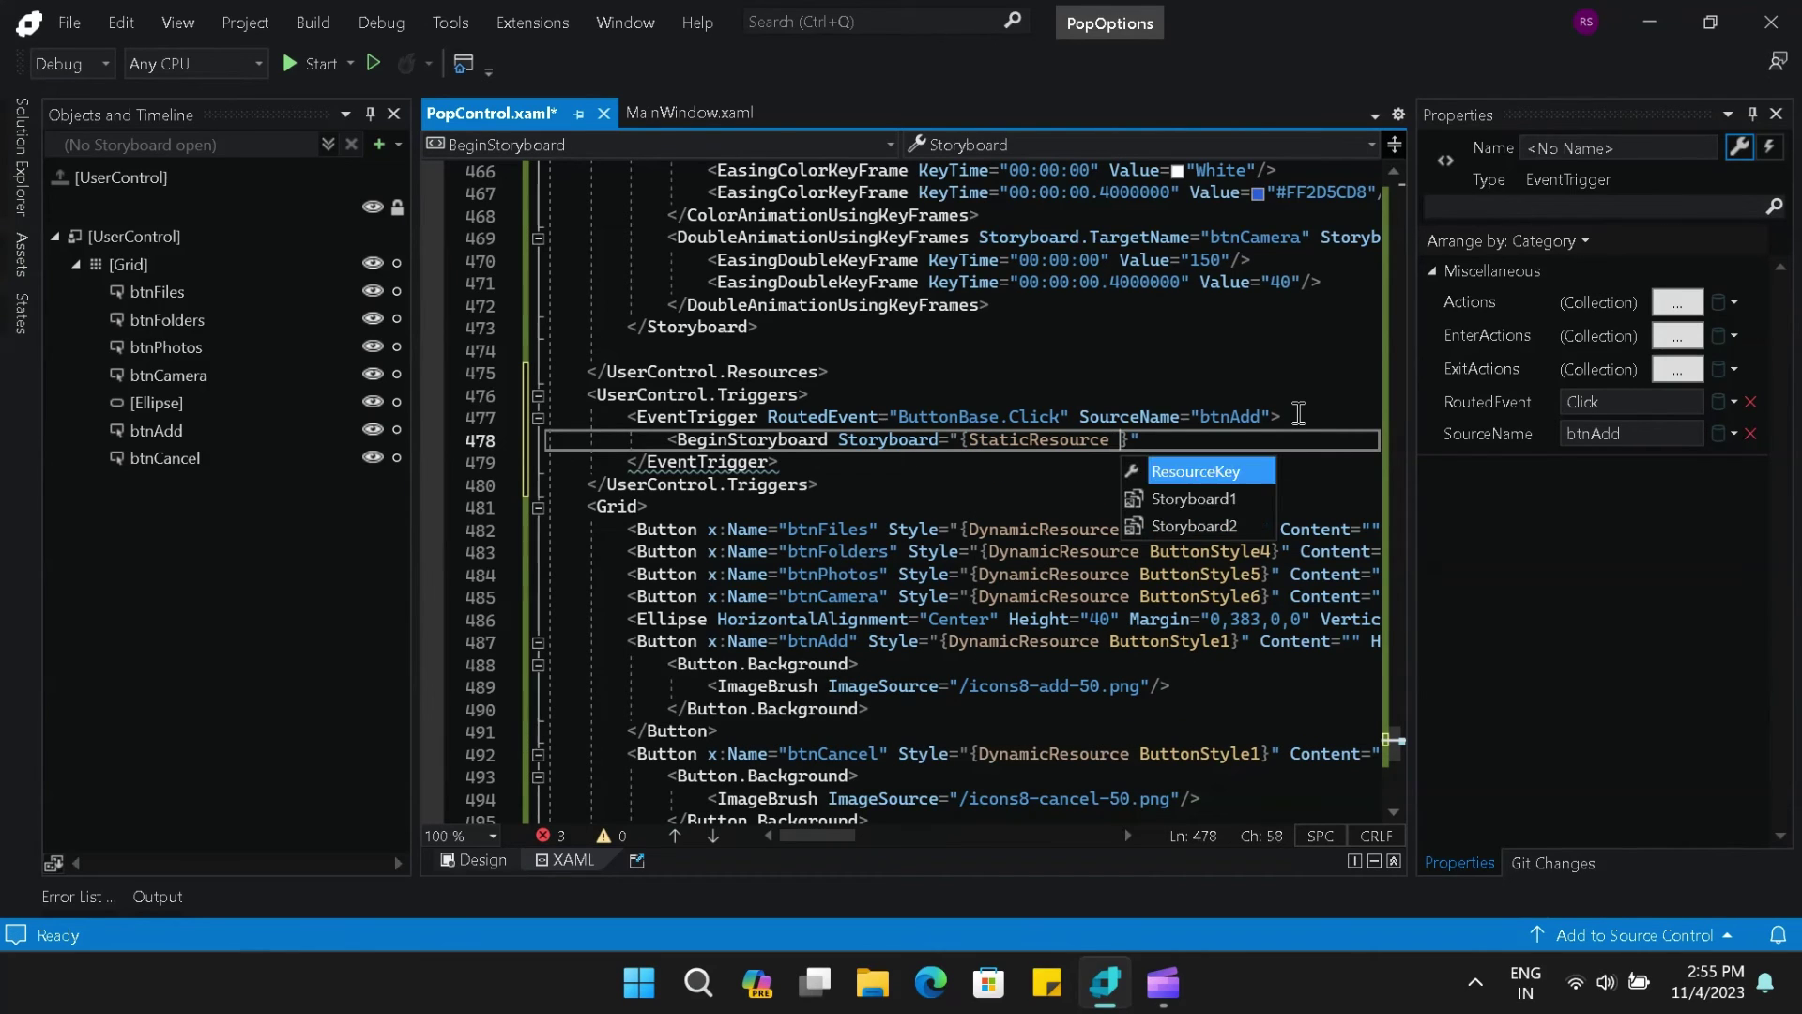
pyautogui.press('Tab')
pyautogui.press('Right')
pyautogui.write('>')
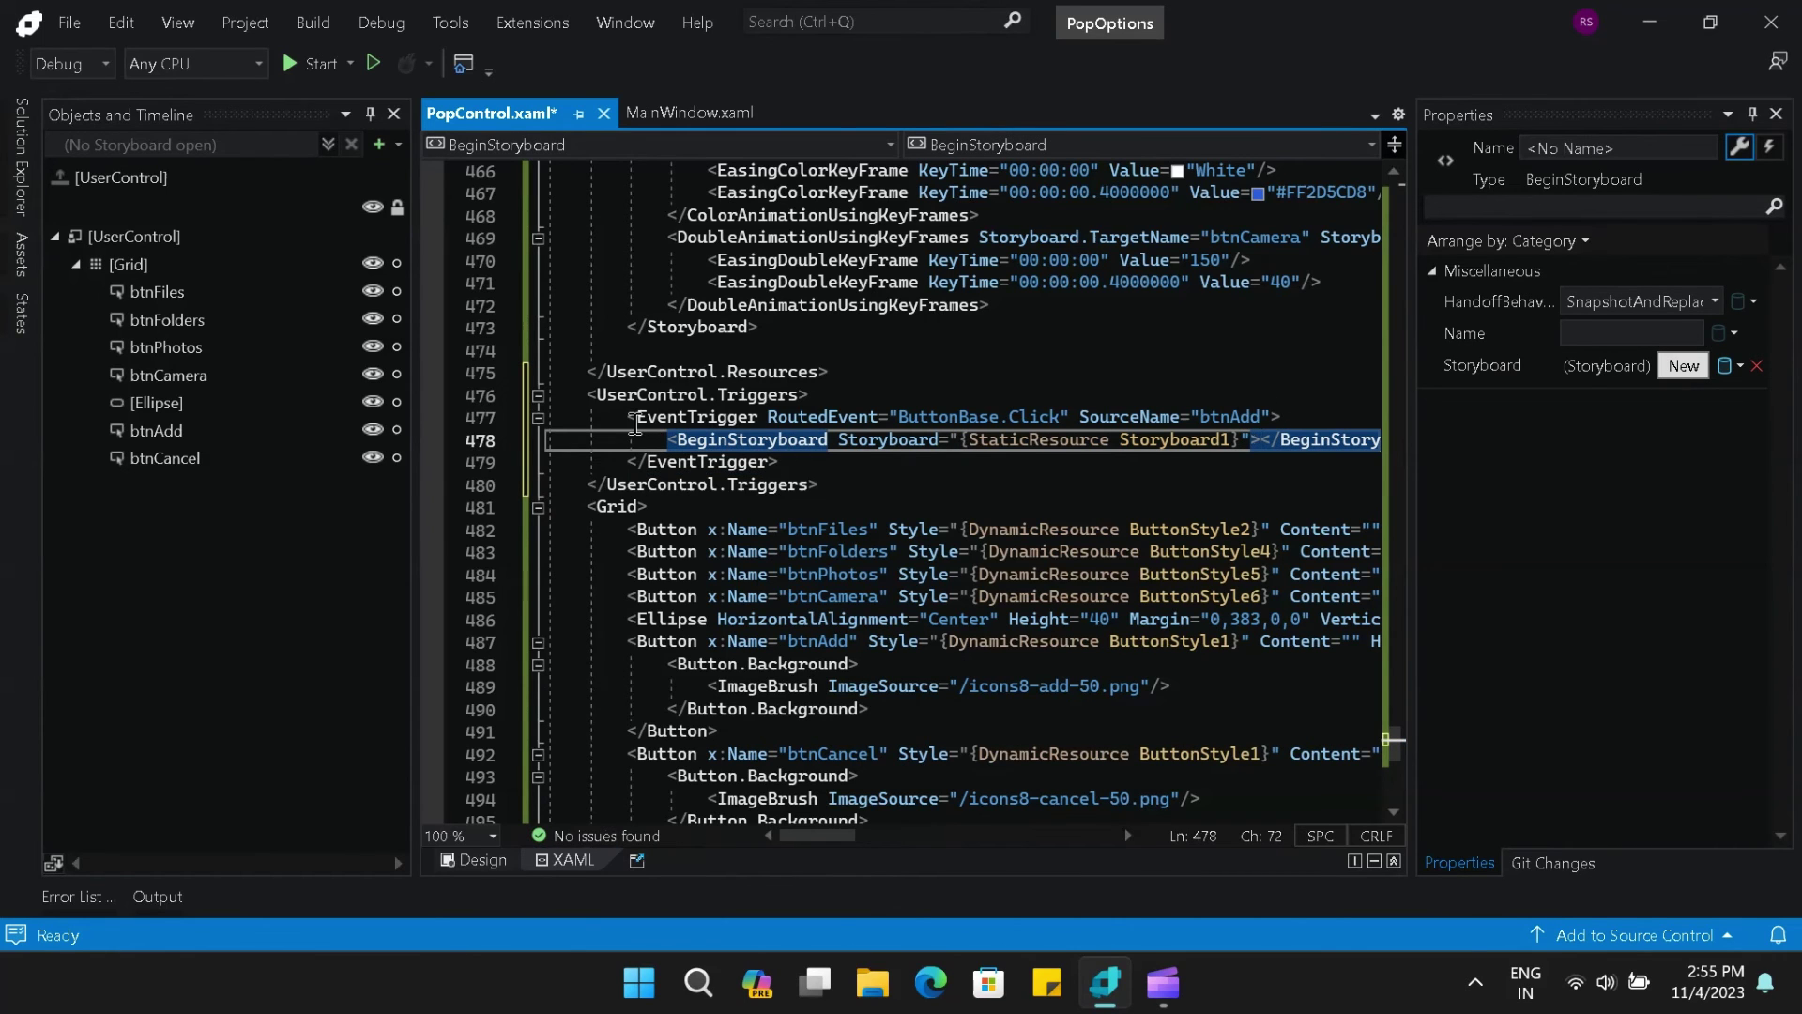
# - Duplicate the whole btnAdd EventTrigger block directly below the original
pyautogui.moveTo(628, 416); pyautogui.dragTo(799, 464)
pyautogui.hotkey('ctrl', 'c')
pyautogui.press('Return')
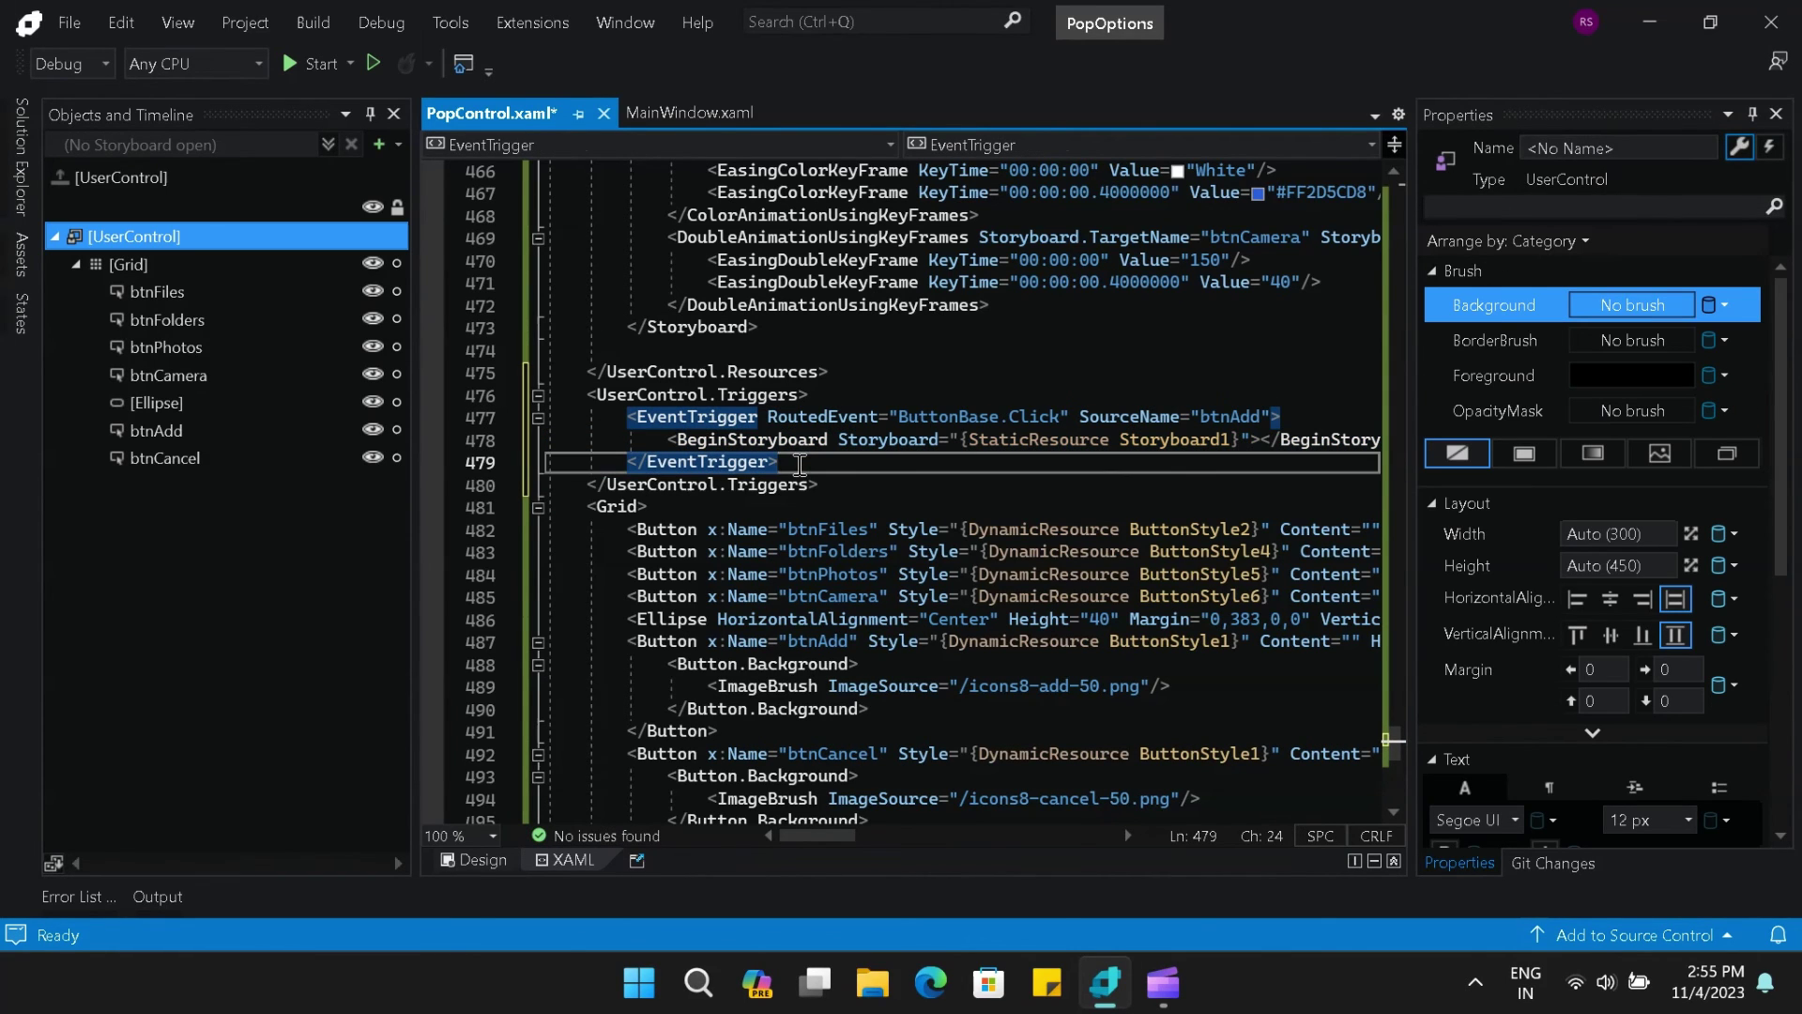
pyautogui.hotkey('ctrl', 'v')
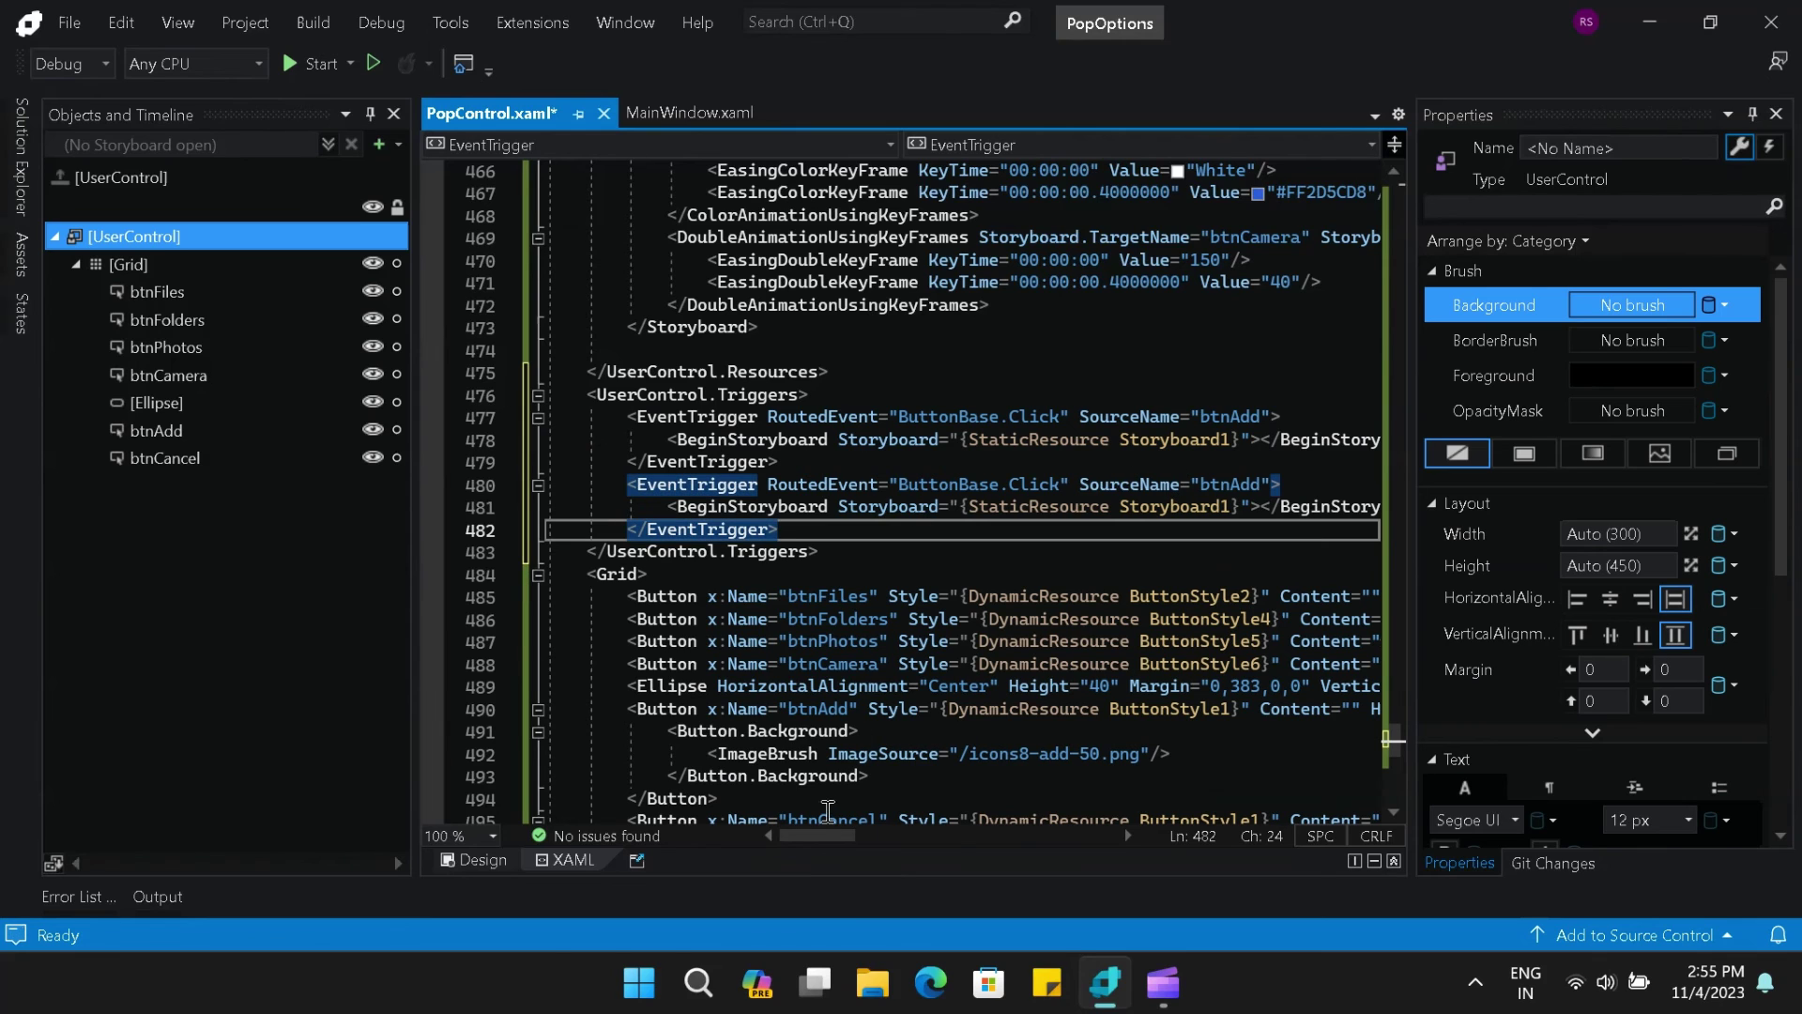
# - Change the copied trigger's SourceName to btnCancel and its storyboard to Storyboard2, and save the file
pyautogui.doubleClick(830, 818)
pyautogui.doubleClick(1230, 475)
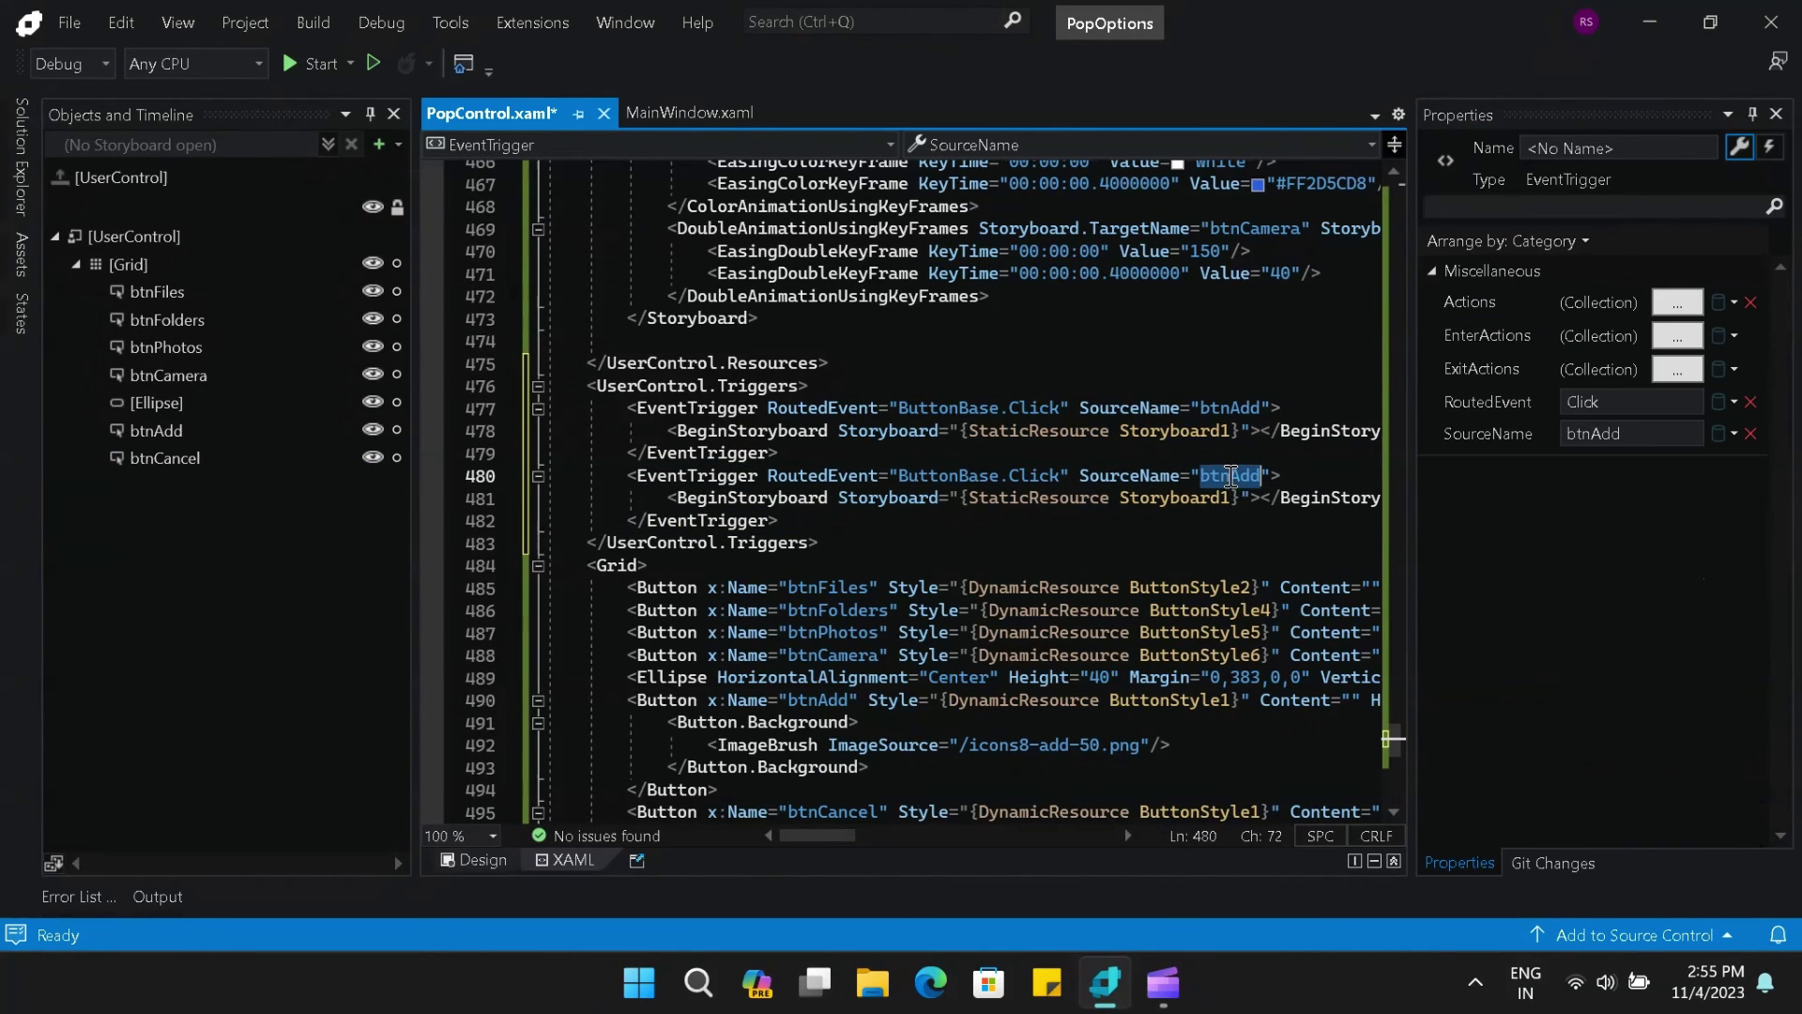
pyautogui.hotkey('ctrl', 'v')
pyautogui.click(1233, 497)
pyautogui.press('BackSpace')
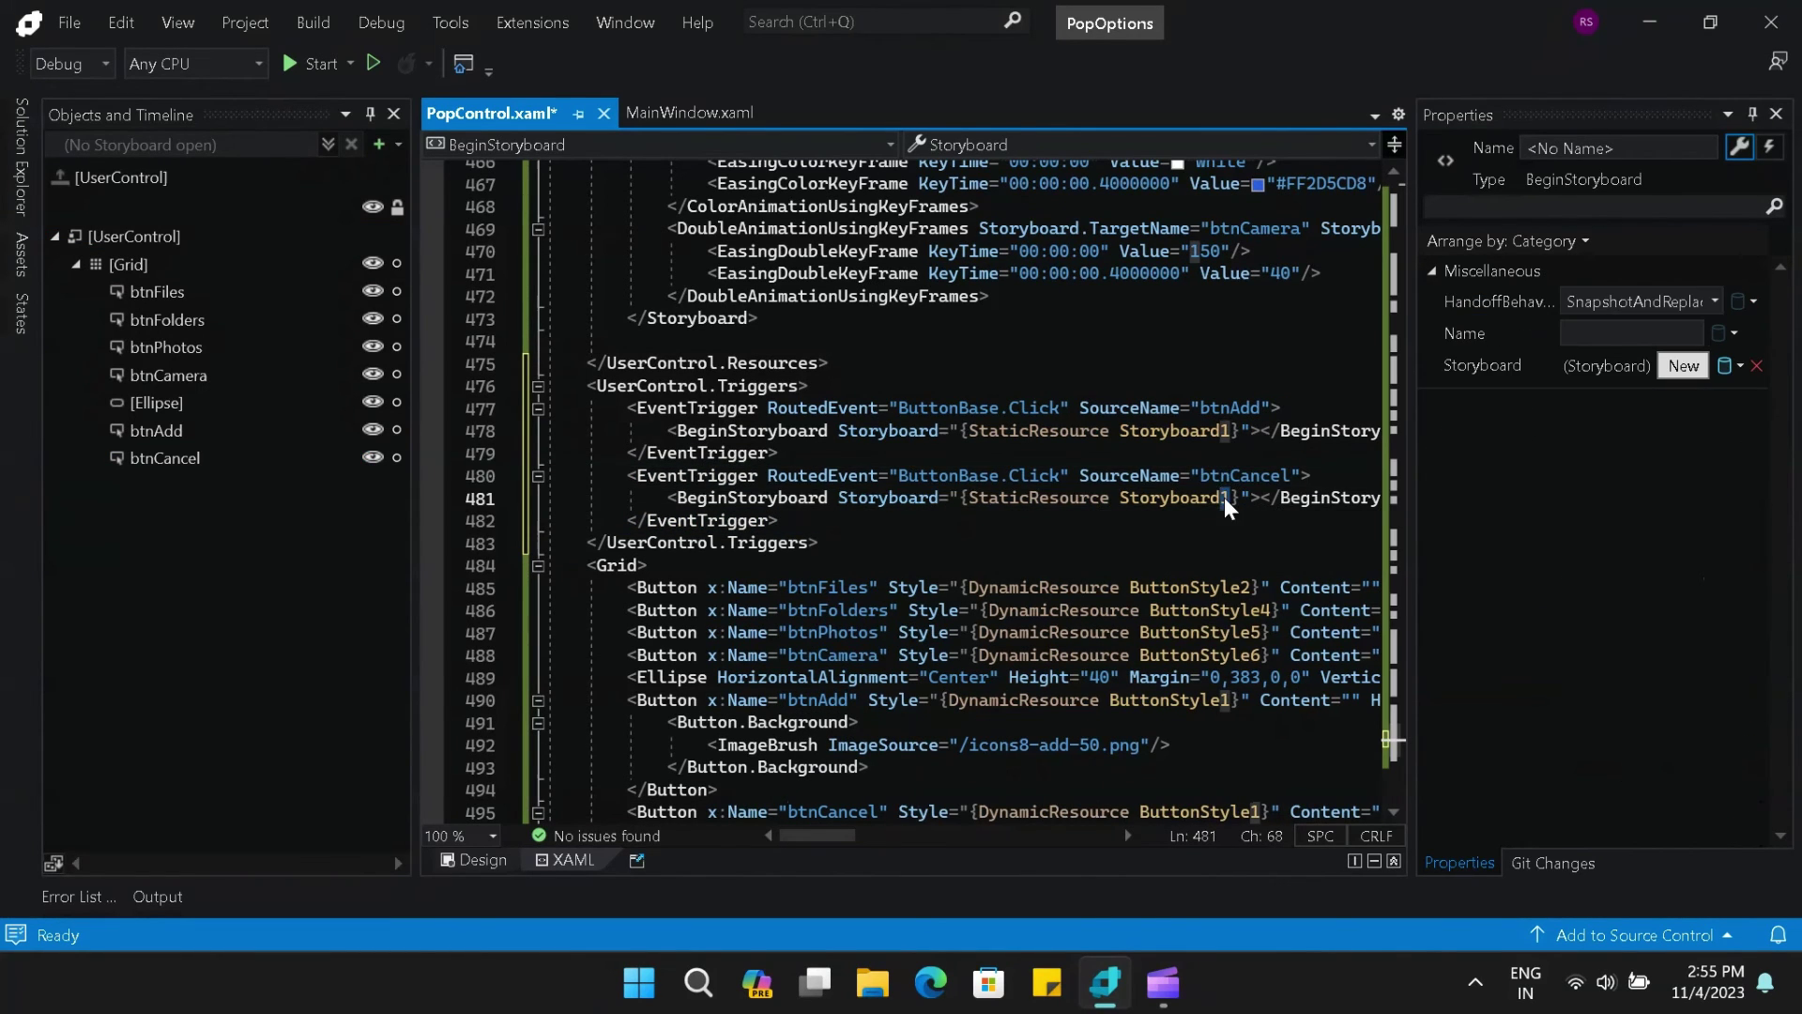
pyautogui.write('2')
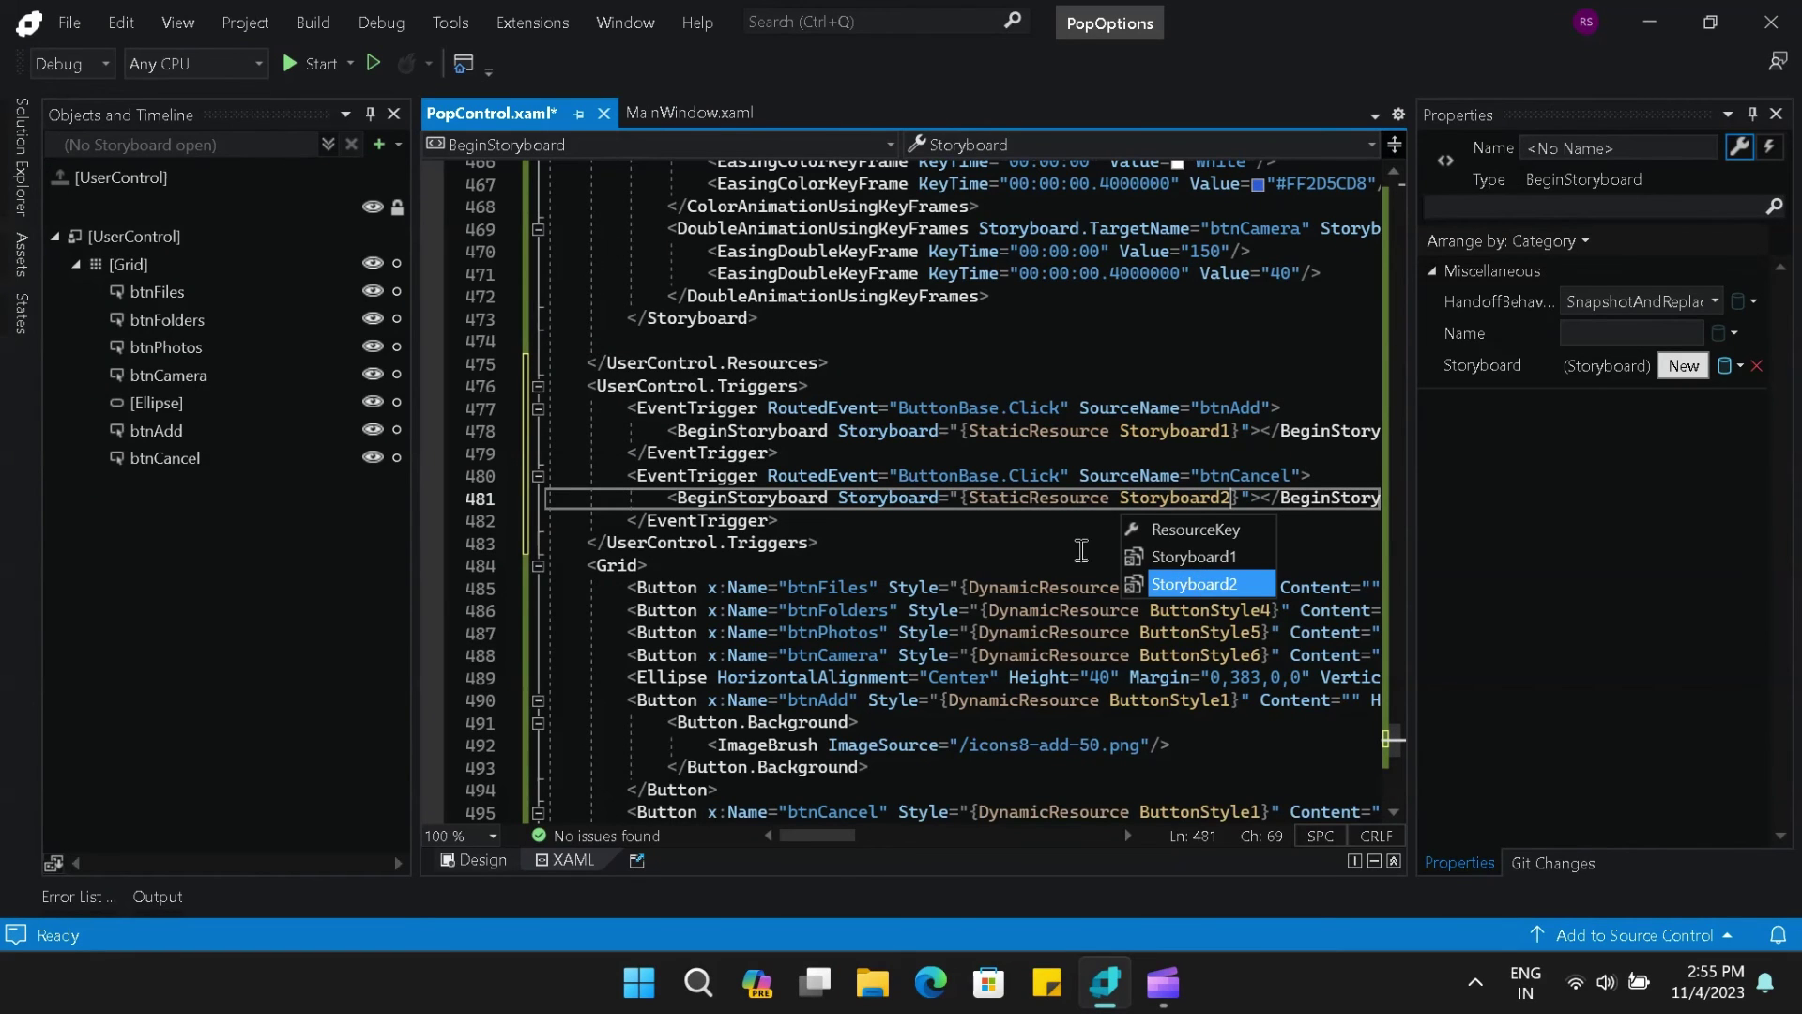
pyautogui.hotkey('ctrl', 's')
pyautogui.click(1077, 541)
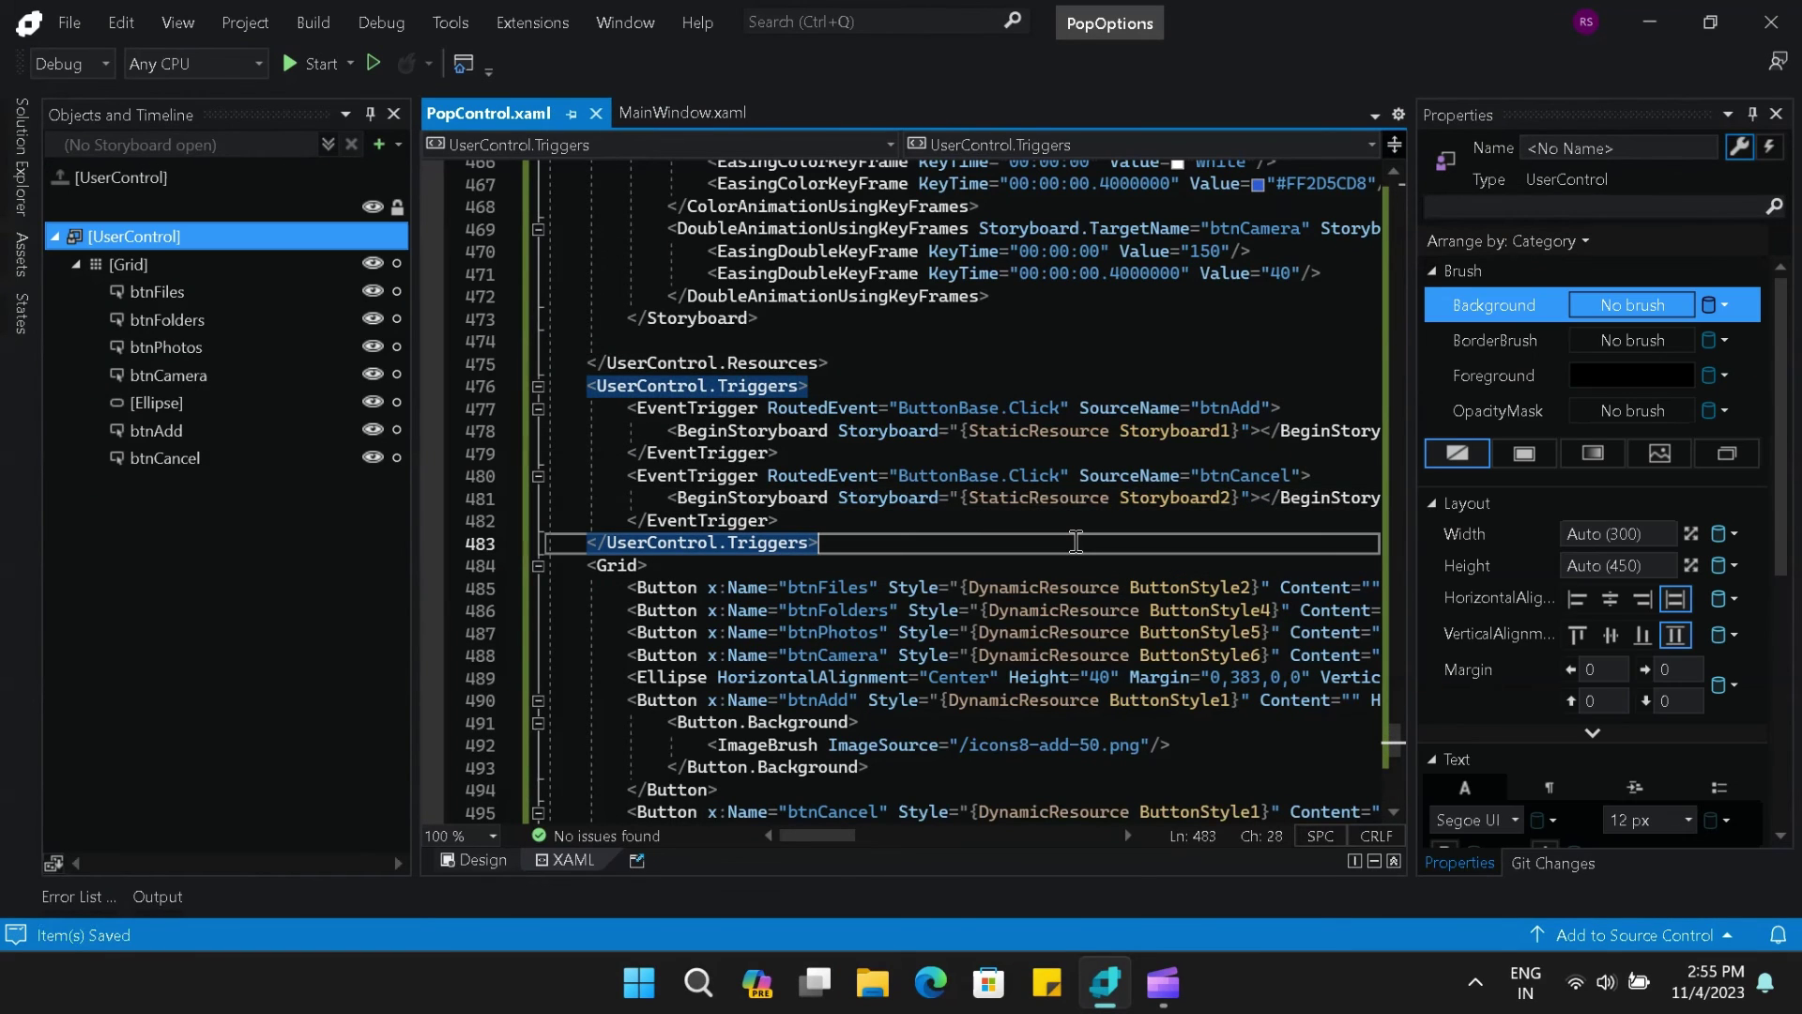
# - Clean the solution and rebuild it with the new triggers
pyautogui.click(312, 23)
pyautogui.click(233, 90)
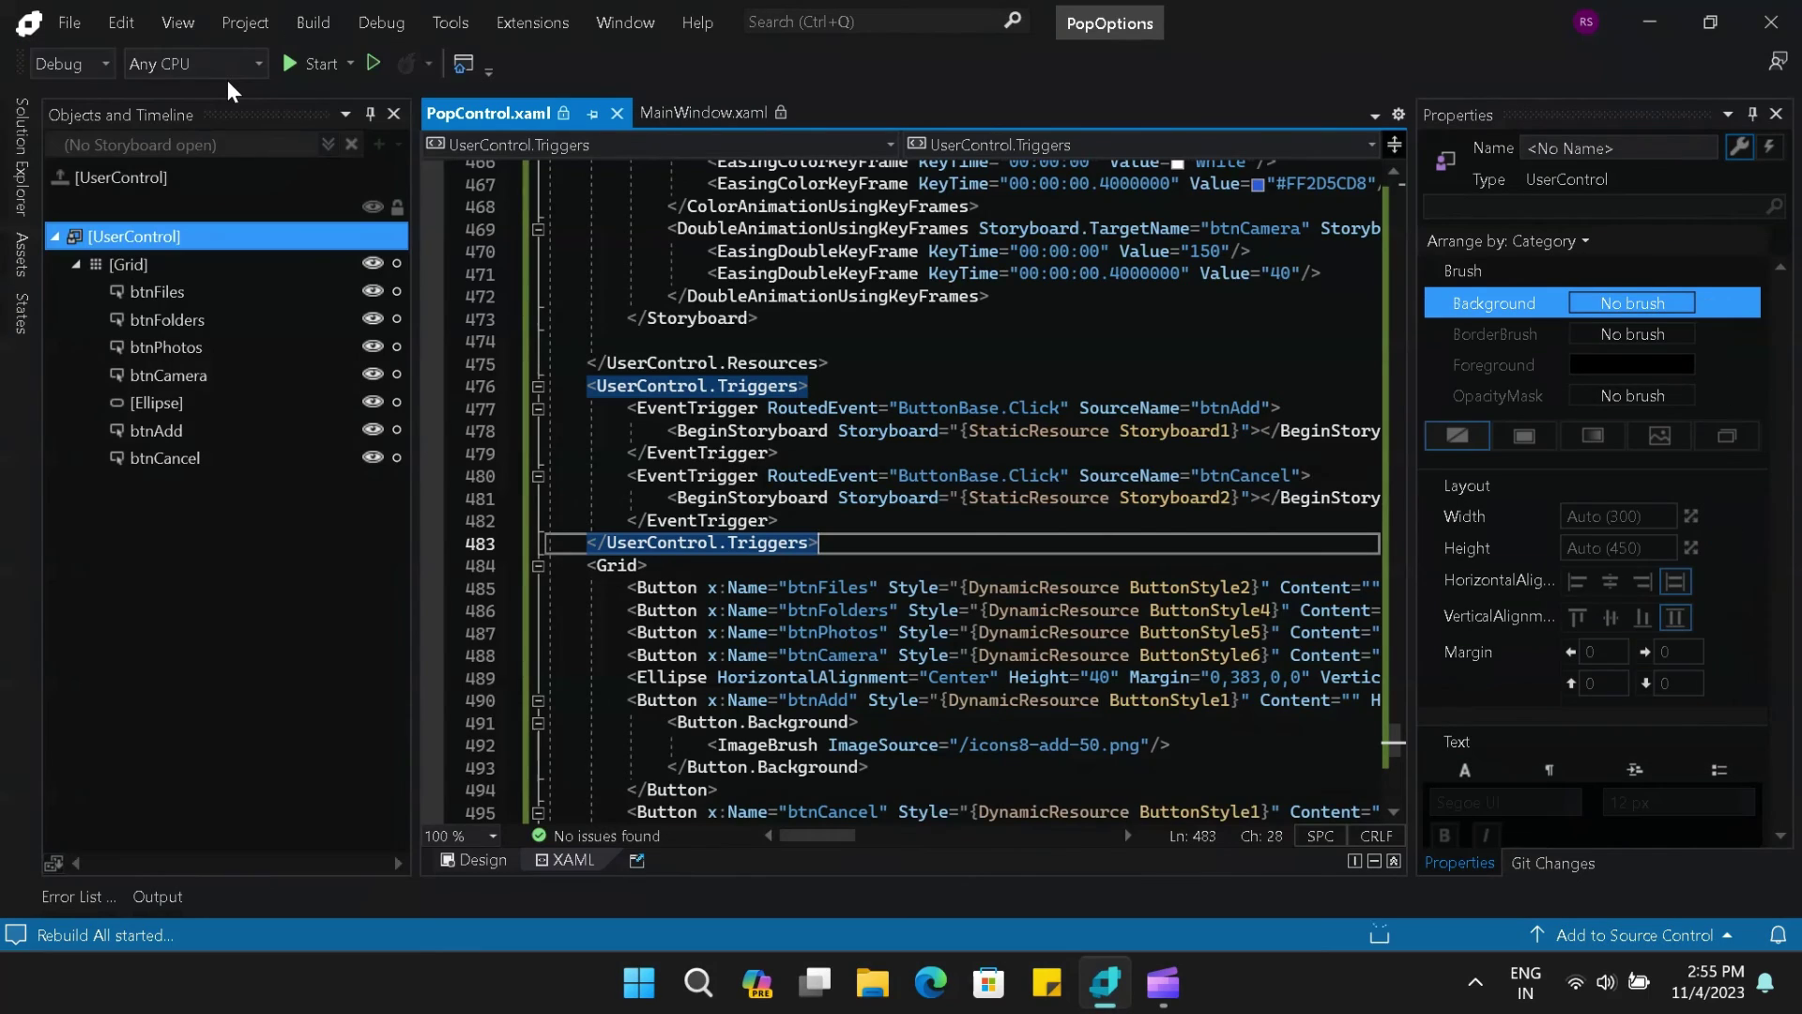
pyautogui.click(308, 28)
pyautogui.click(194, 112)
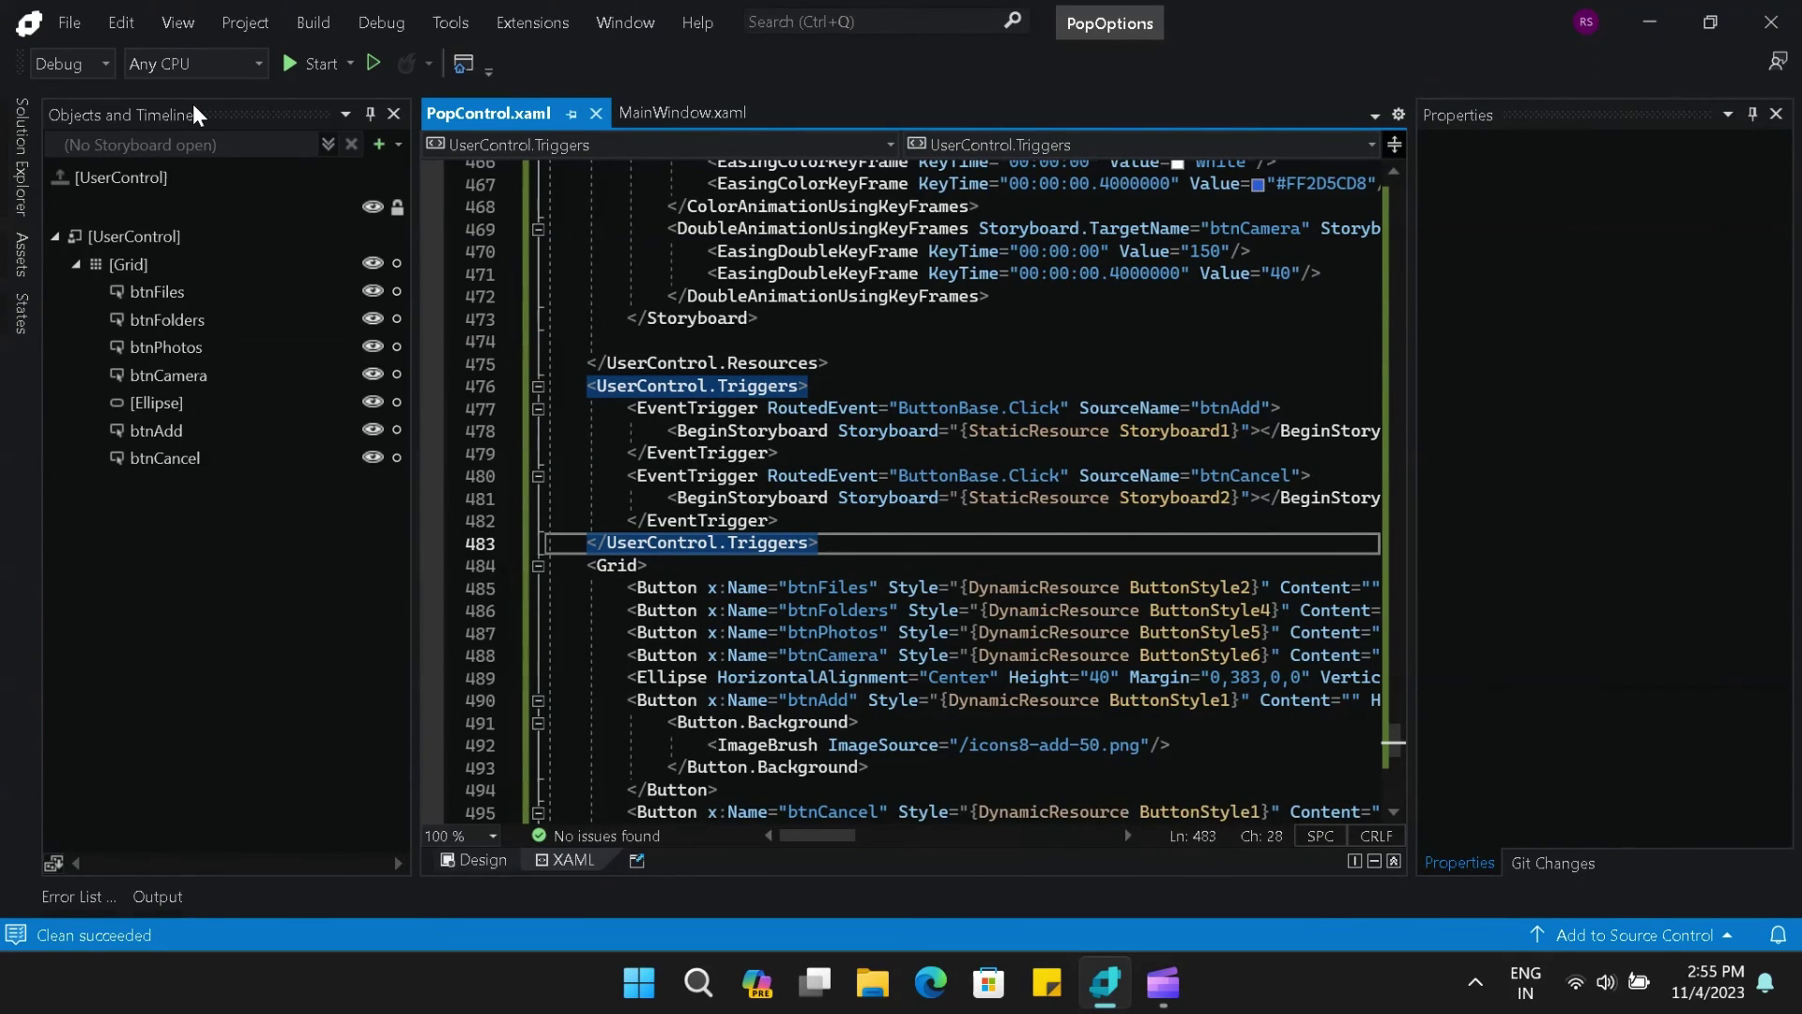
pyautogui.click(313, 22)
pyautogui.click(231, 90)
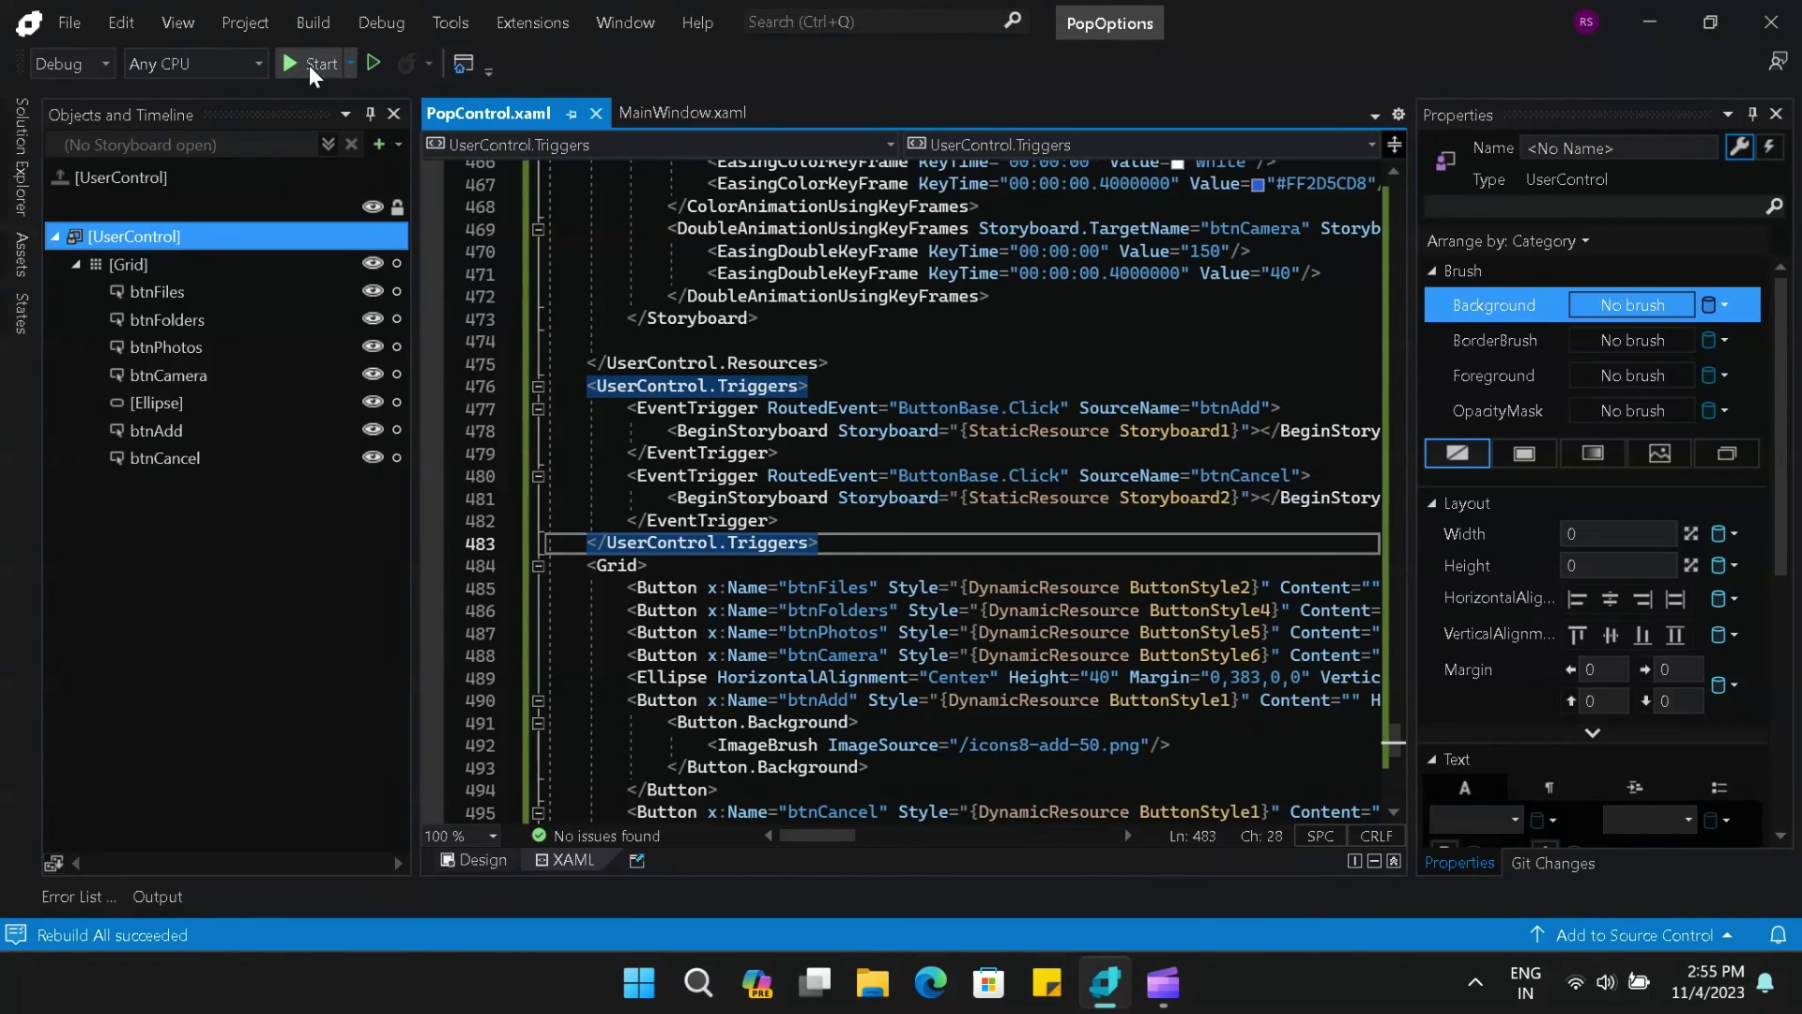
# - Set the Window's background in MainWindow.xaml to solid gray, #FF808080
pyautogui.click(681, 115)
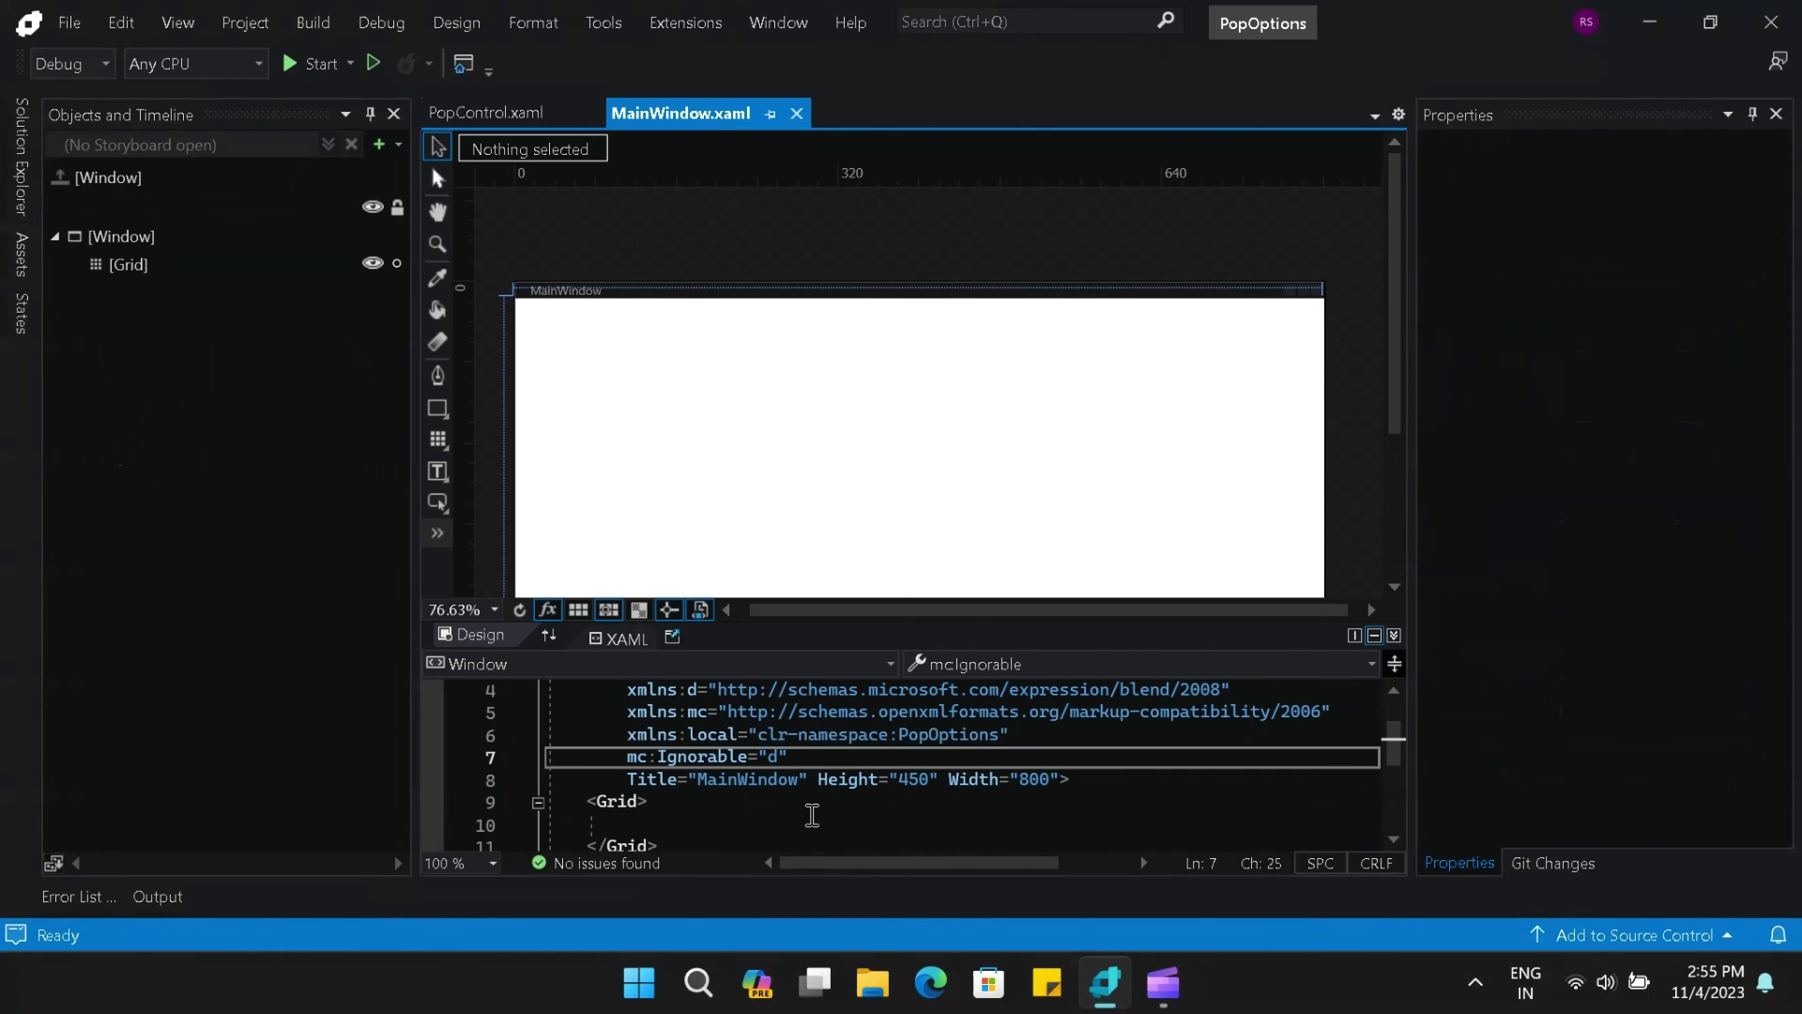
pyautogui.click(824, 491)
pyautogui.click(122, 236)
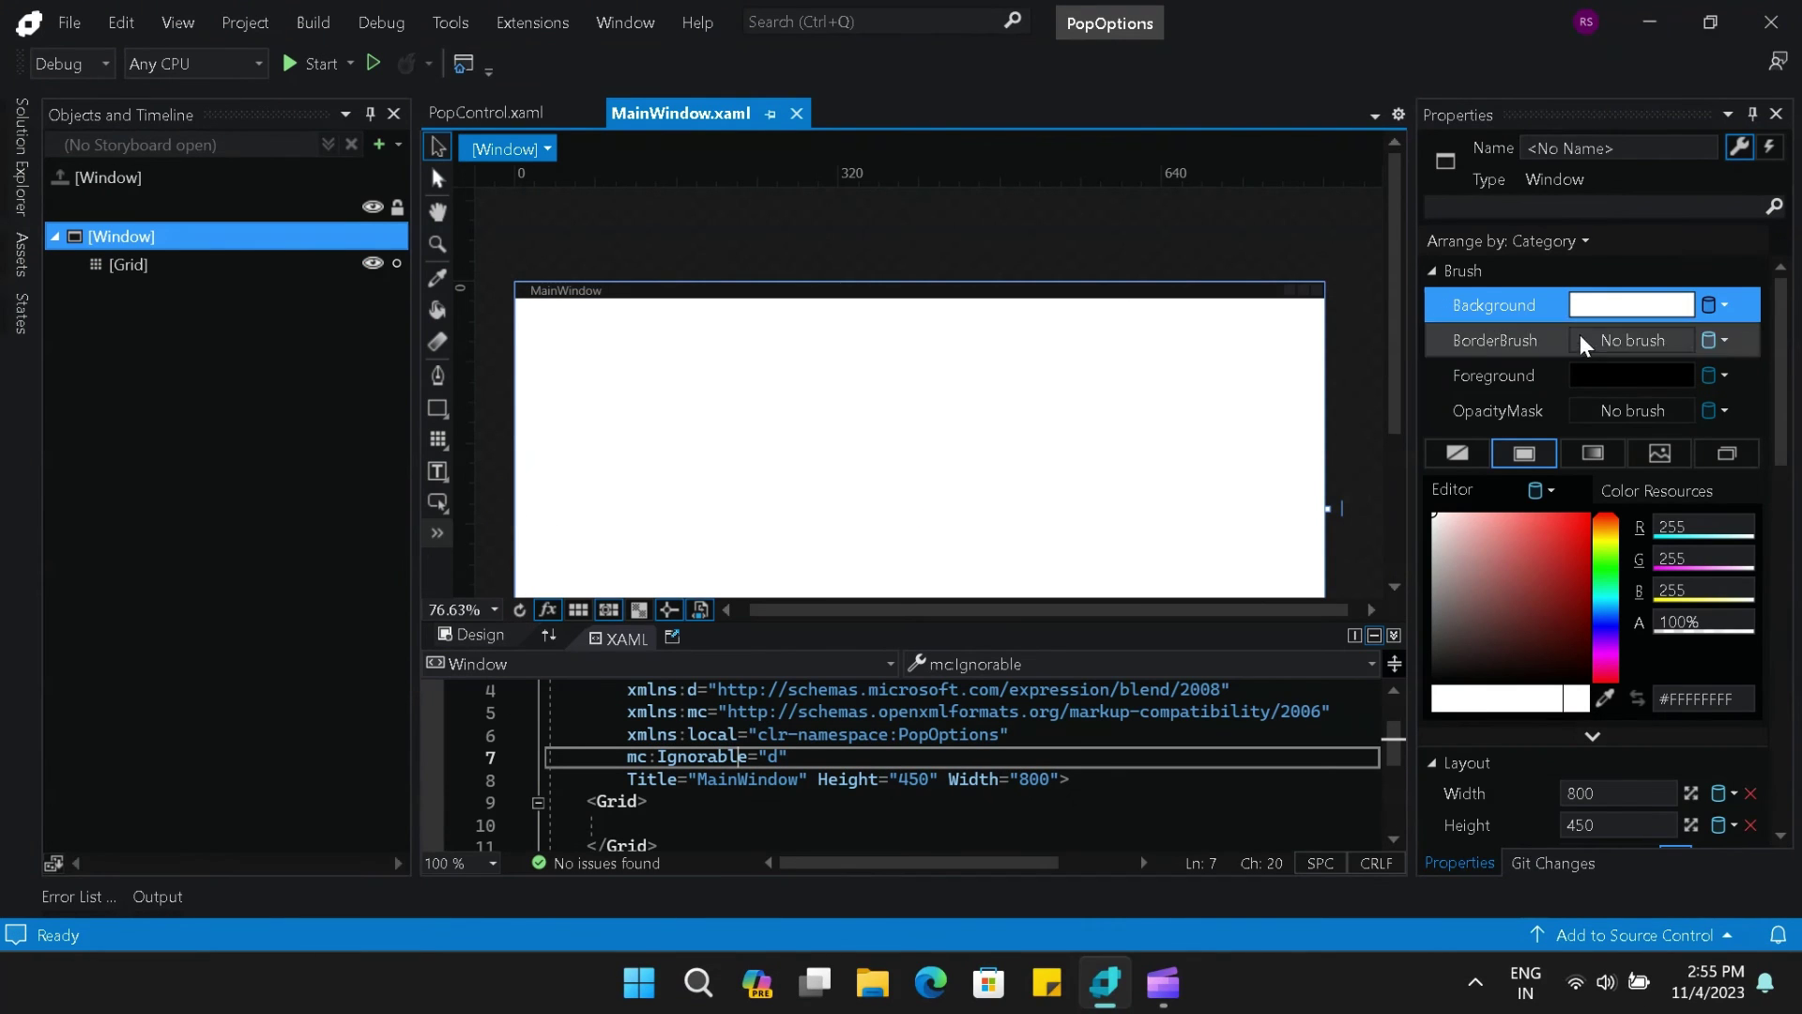
pyautogui.moveTo(1492, 551)
pyautogui.mouseDown()
pyautogui.moveTo(1417, 563)
pyautogui.moveTo(1390, 607)
pyautogui.mouseUp()
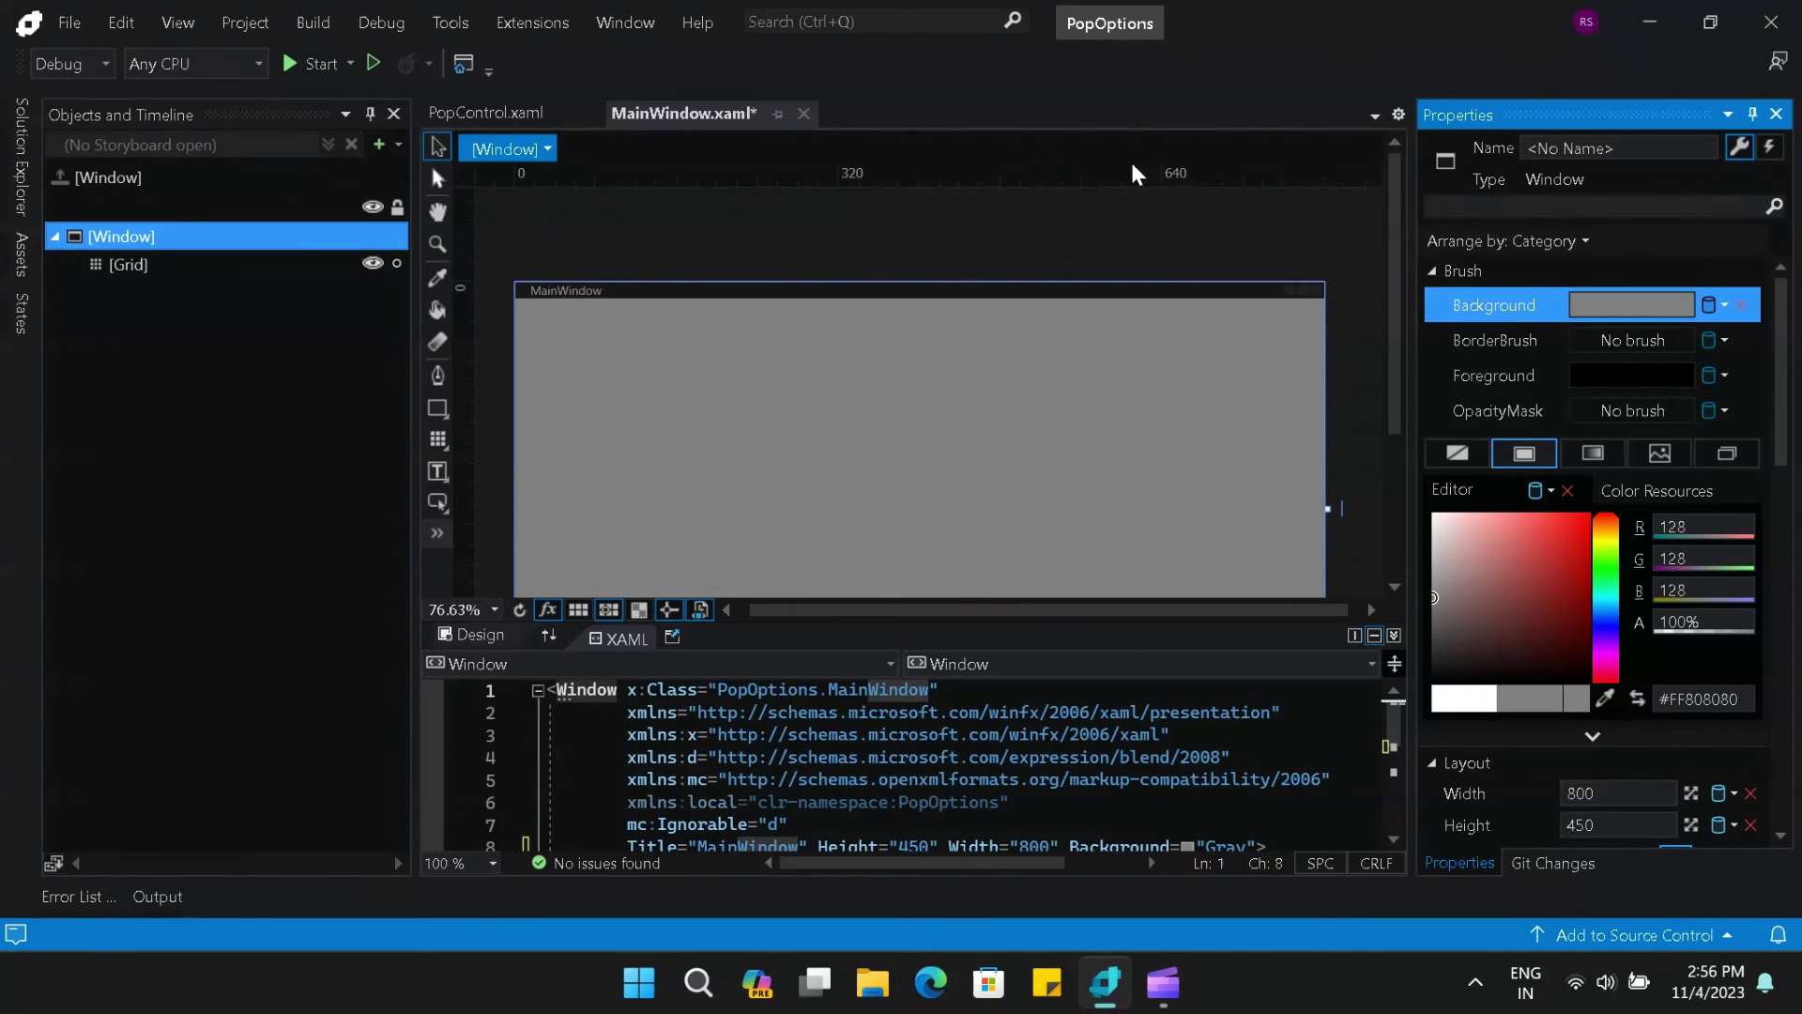
# - Add a local:PopControl element with Width 300 and Height 450 inside the Grid of MainWindow.xaml
pyautogui.scroll(-2, 1220, 375)
pyautogui.click(939, 802)
pyautogui.scroll(-3, 991, 793)
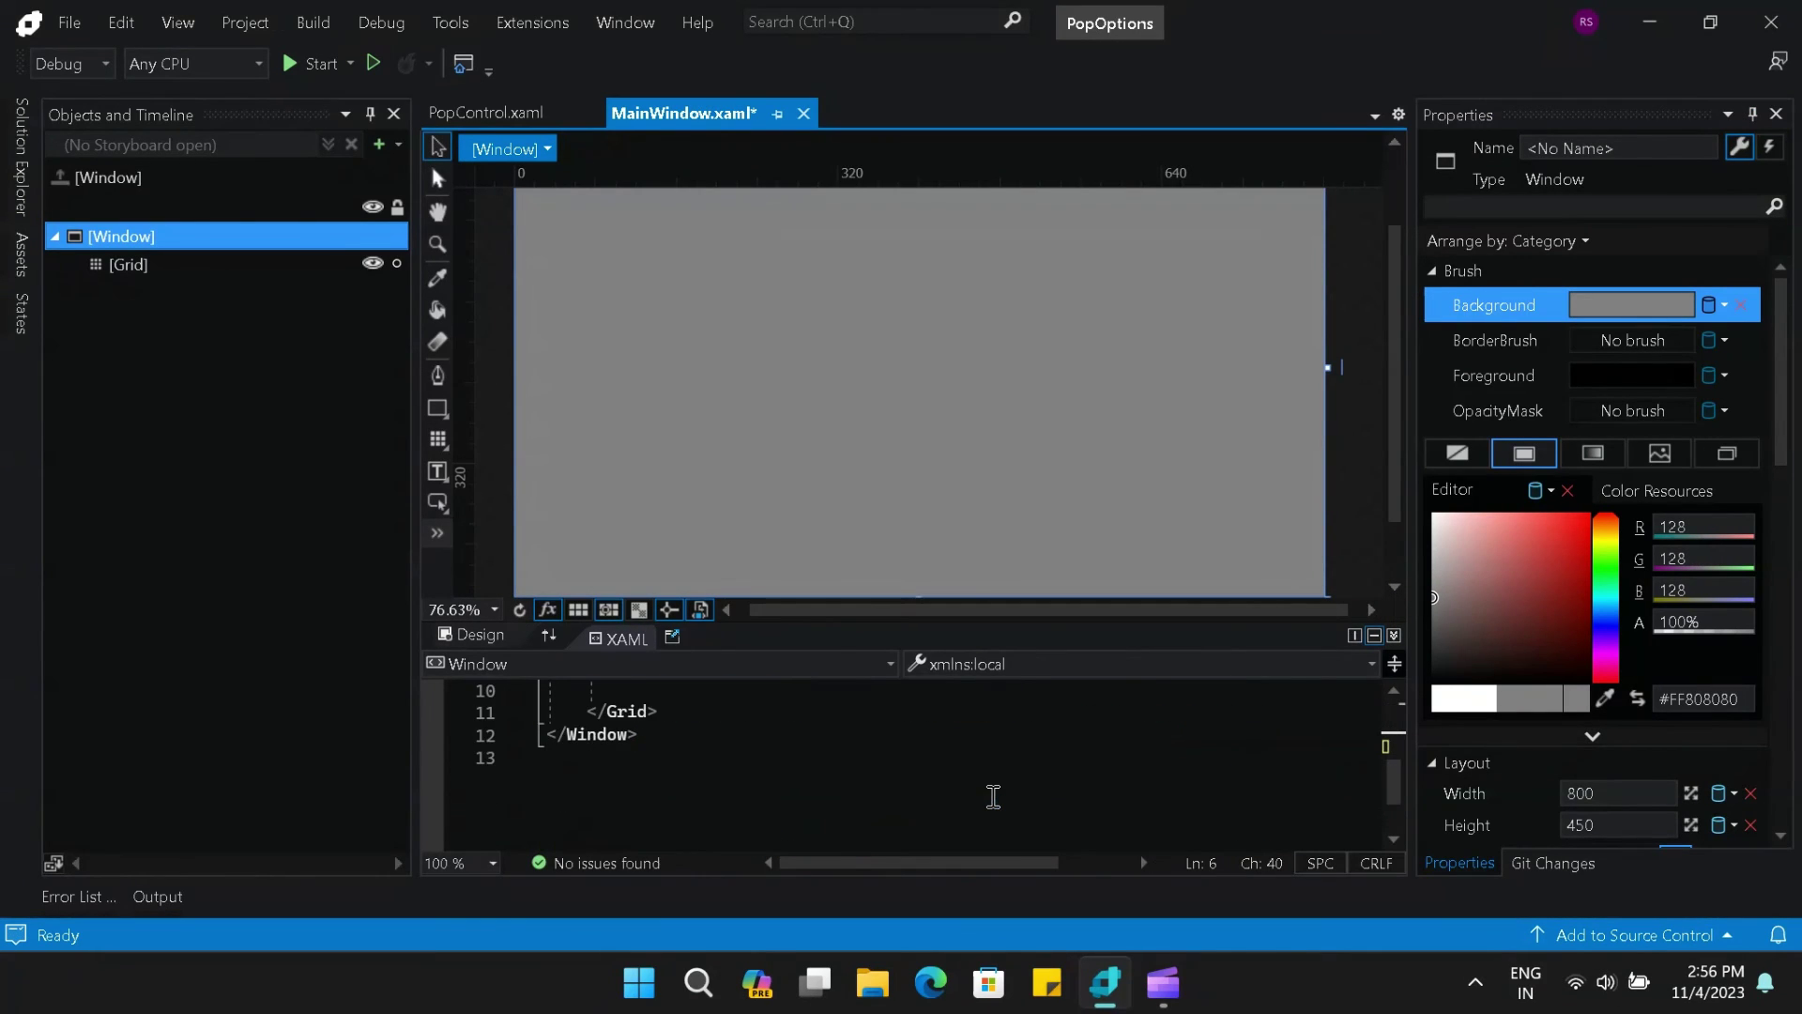
pyautogui.scroll(2, 986, 796)
pyautogui.moveTo(627, 735); pyautogui.dragTo(1009, 735)
pyautogui.click(690, 820)
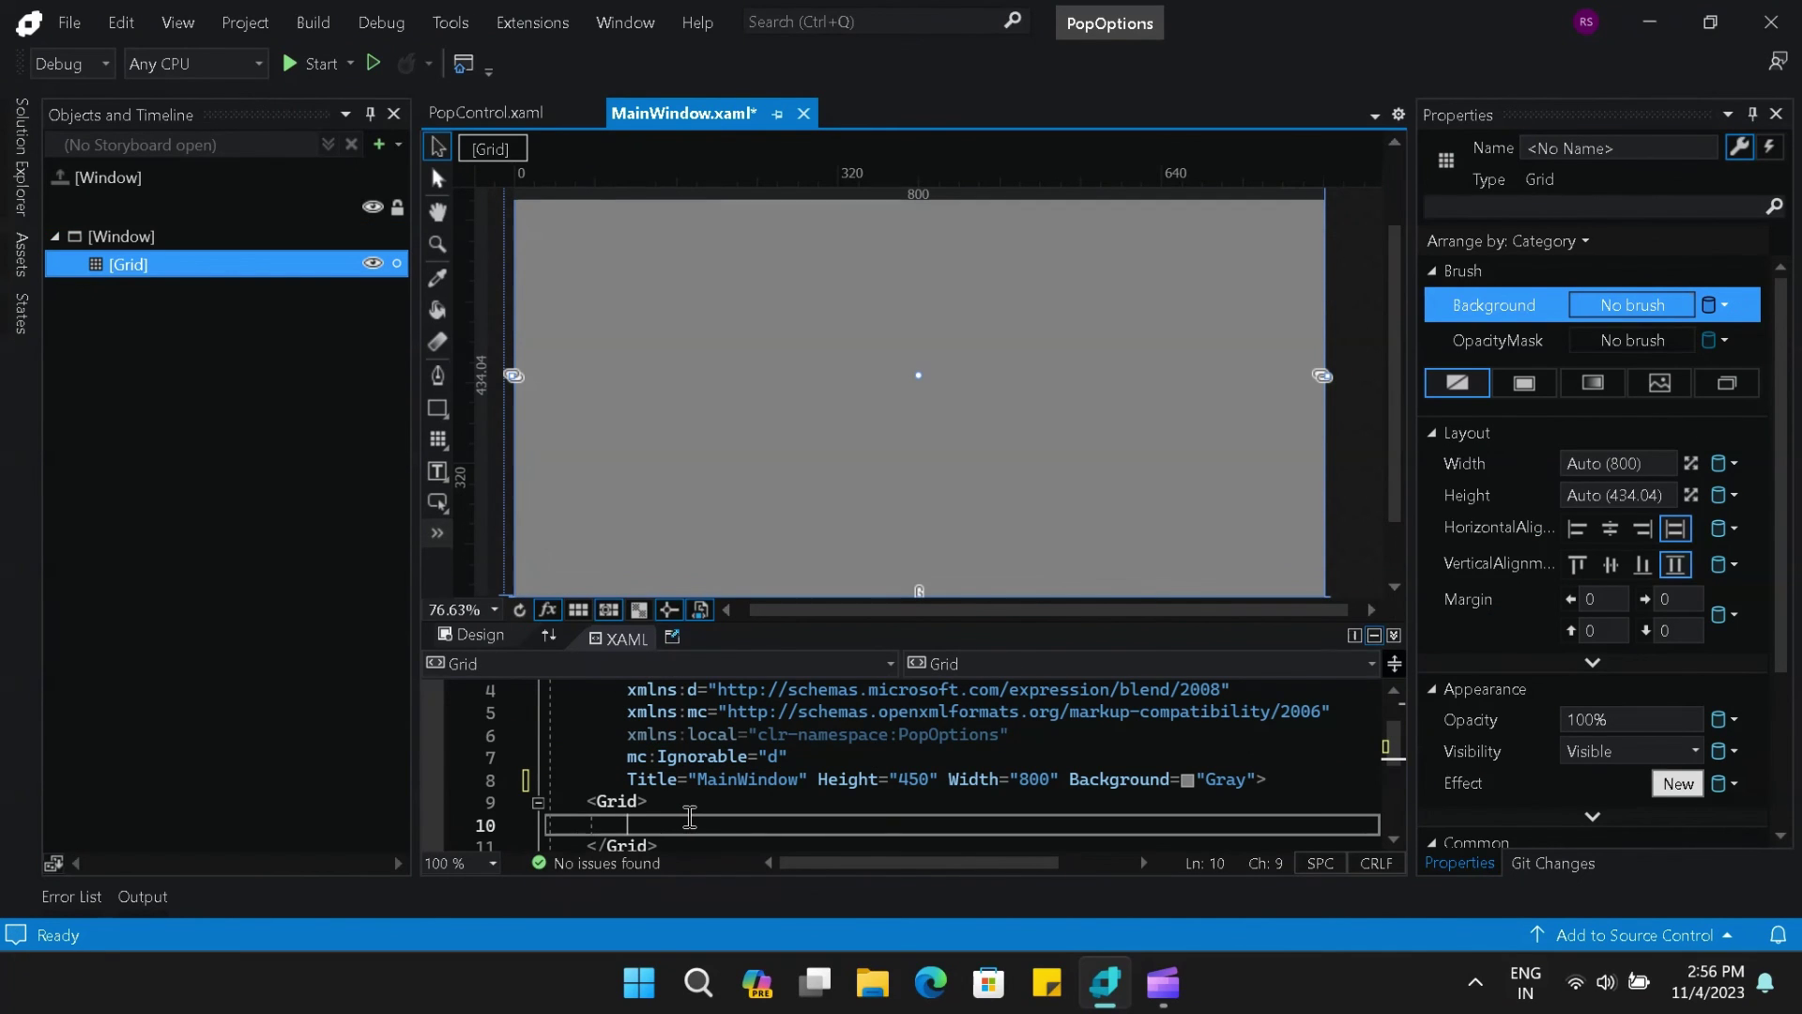
pyautogui.write('<local:')
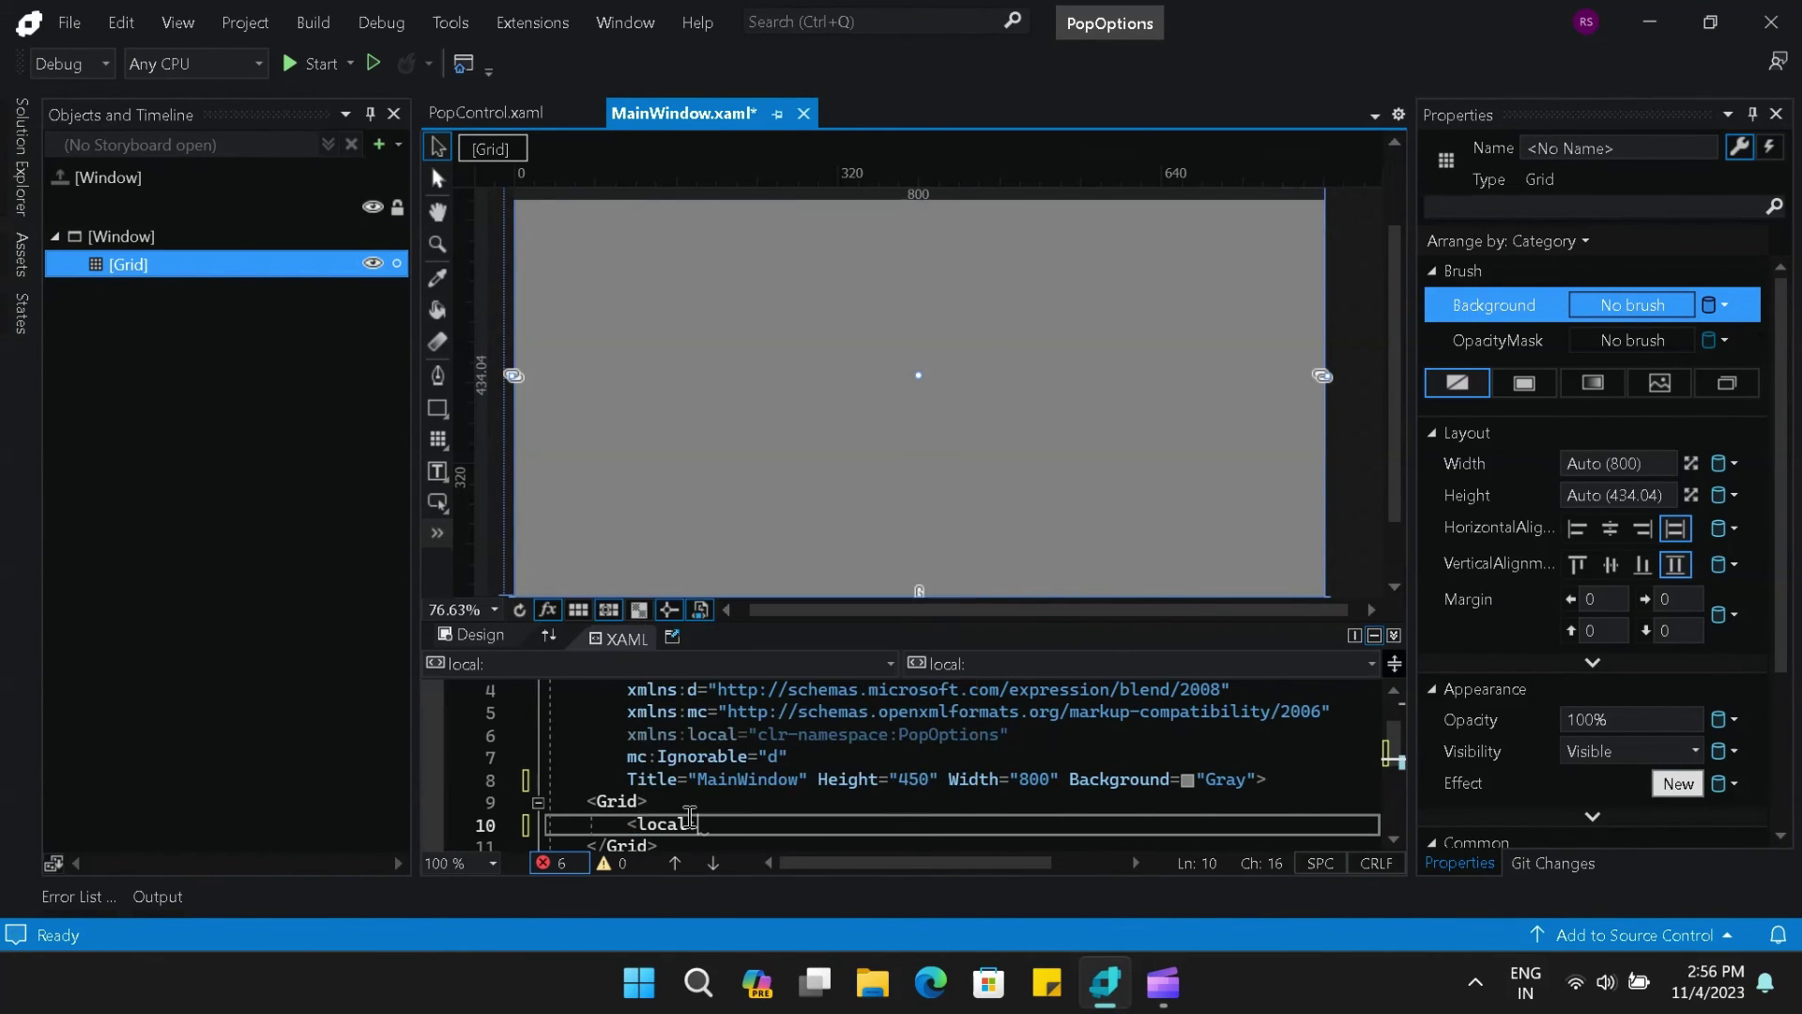
pyautogui.write('PopControl Width="')
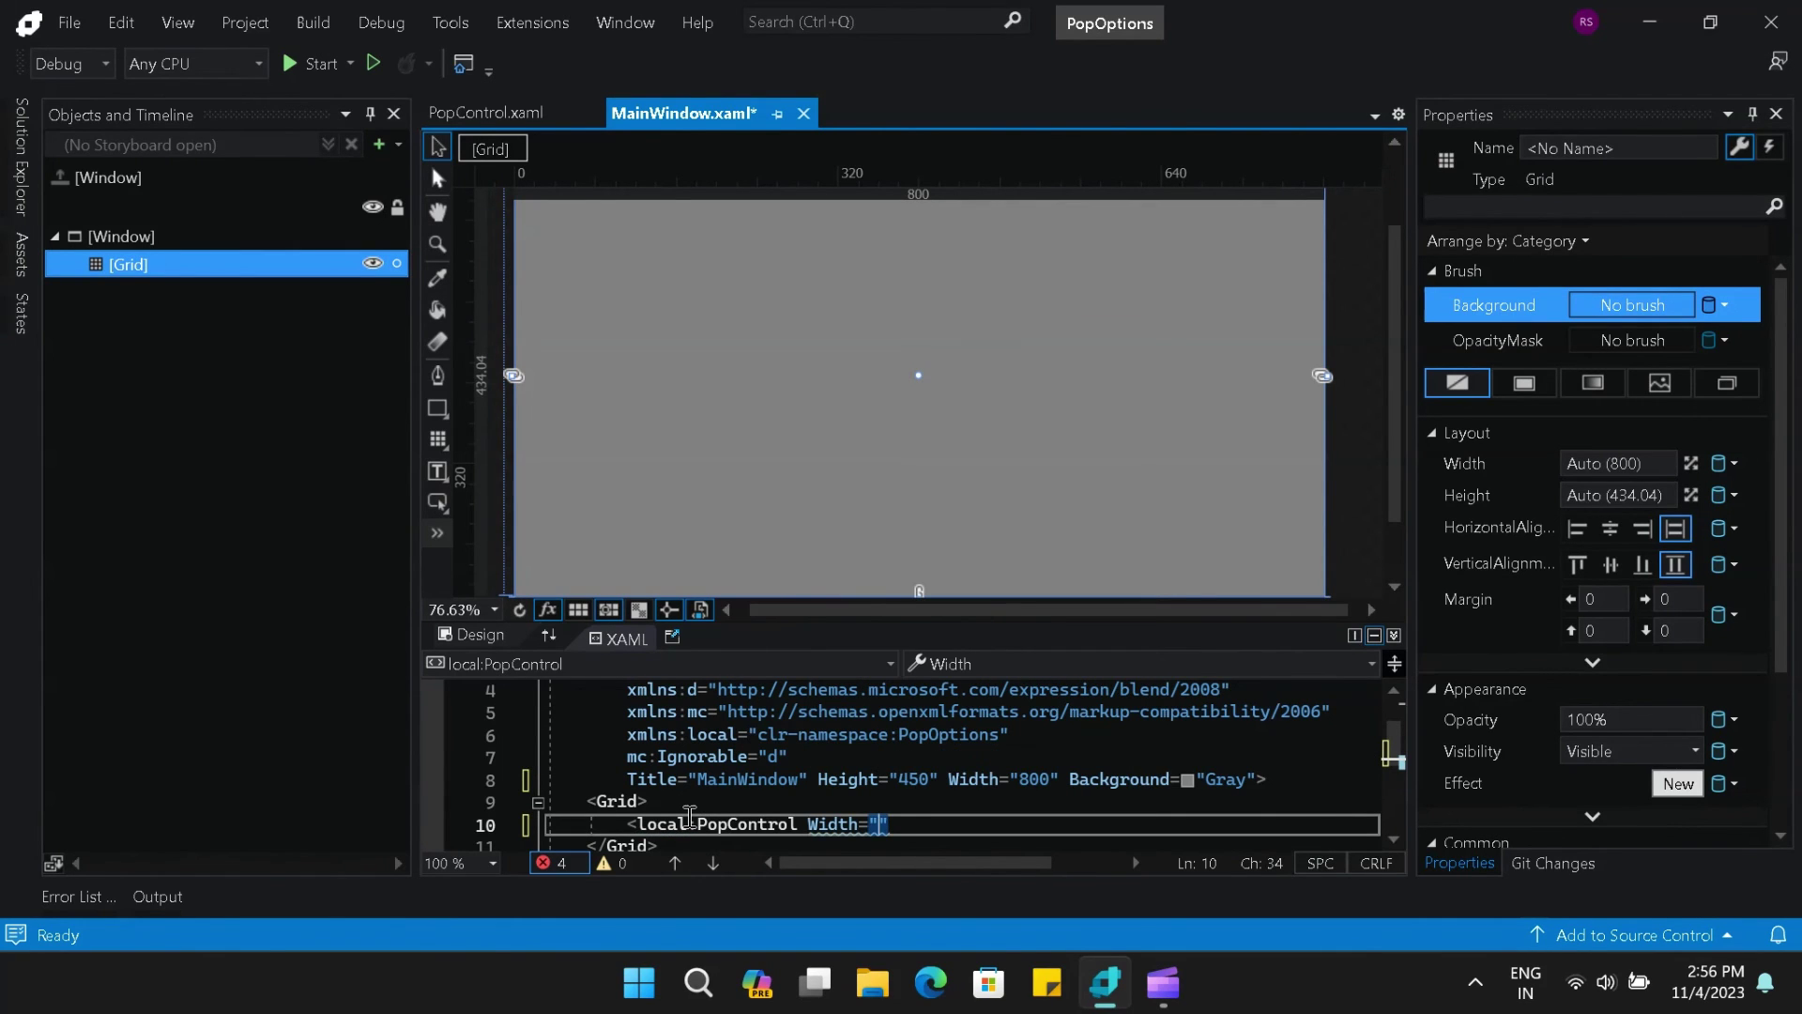
pyautogui.write('300"')
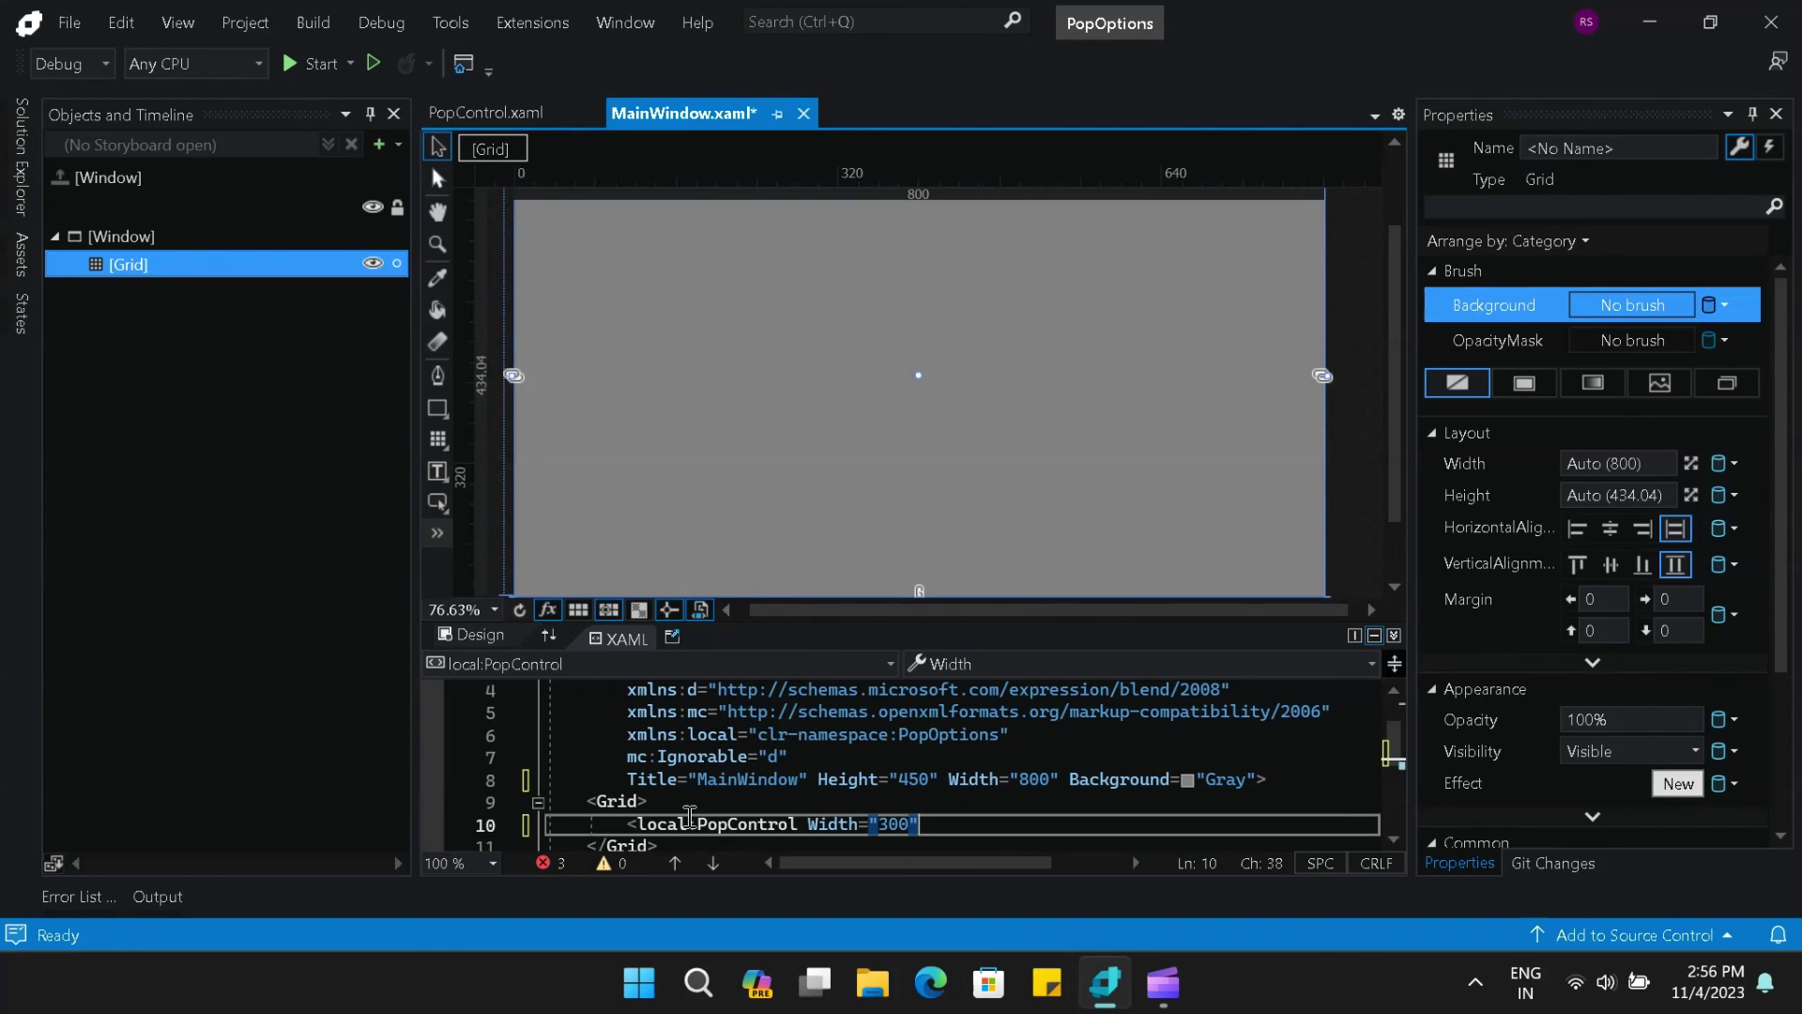
pyautogui.write(' Height="')
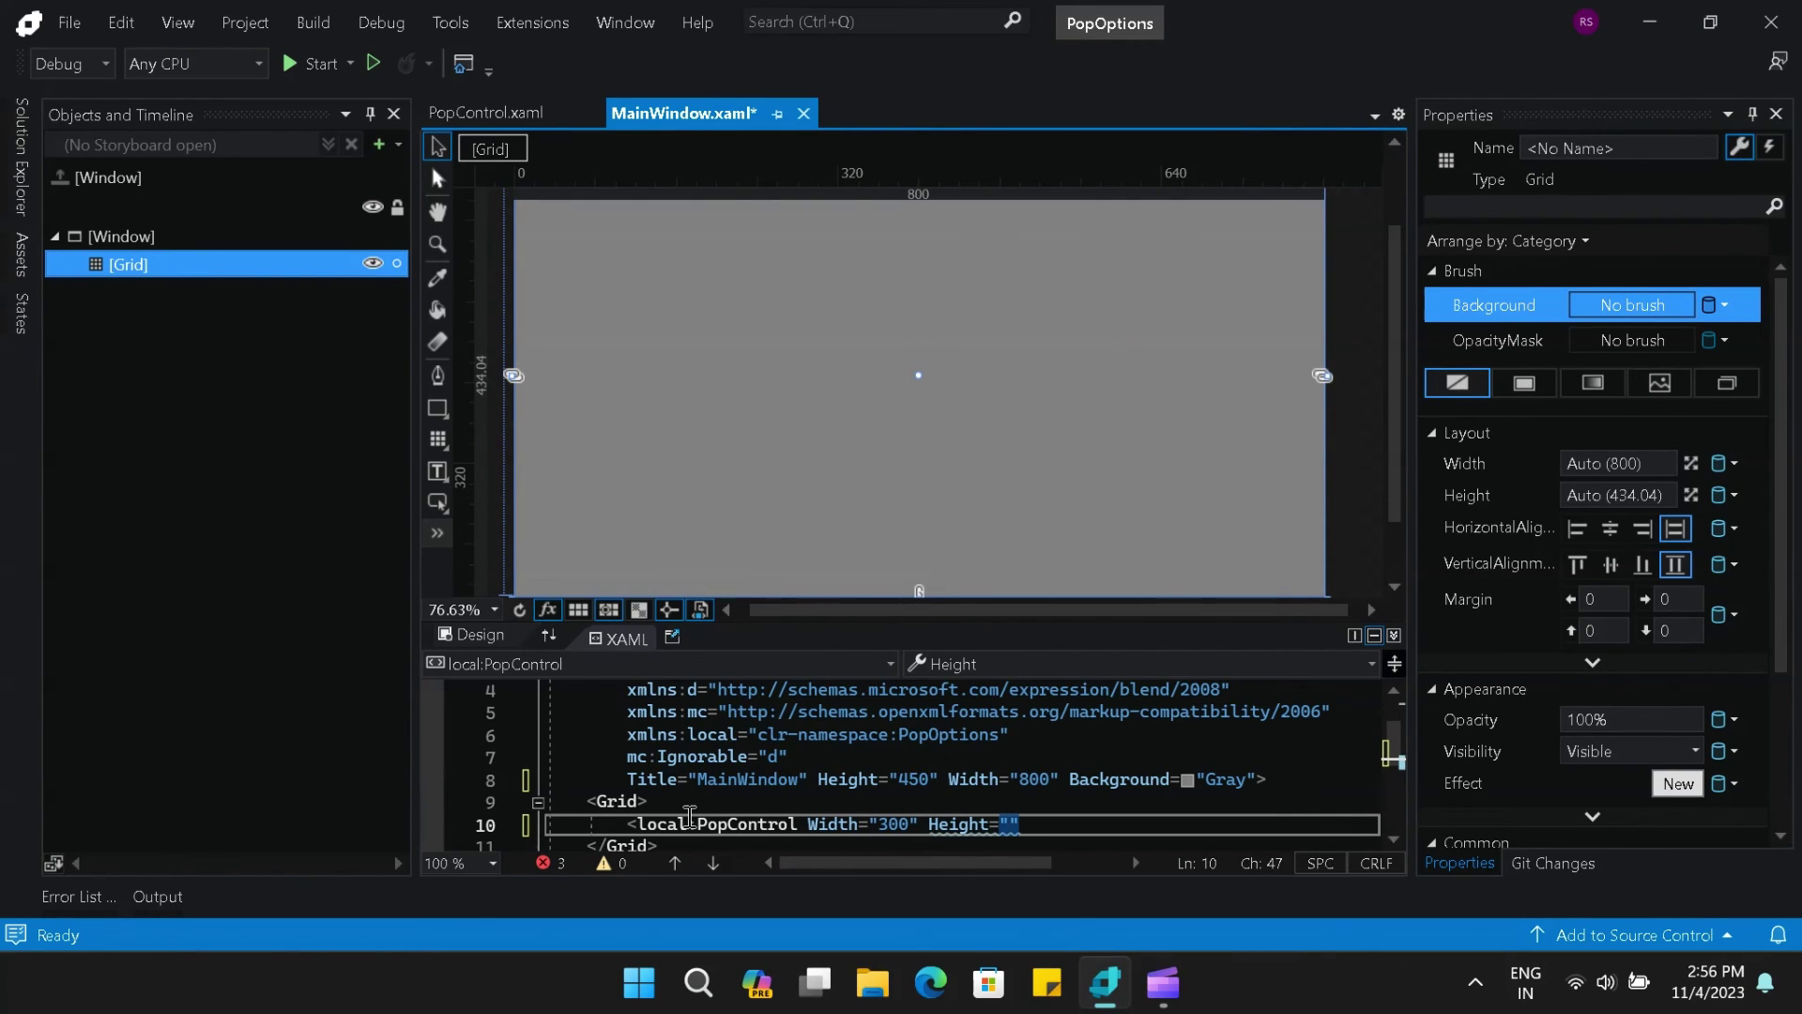
pyautogui.write('450"')
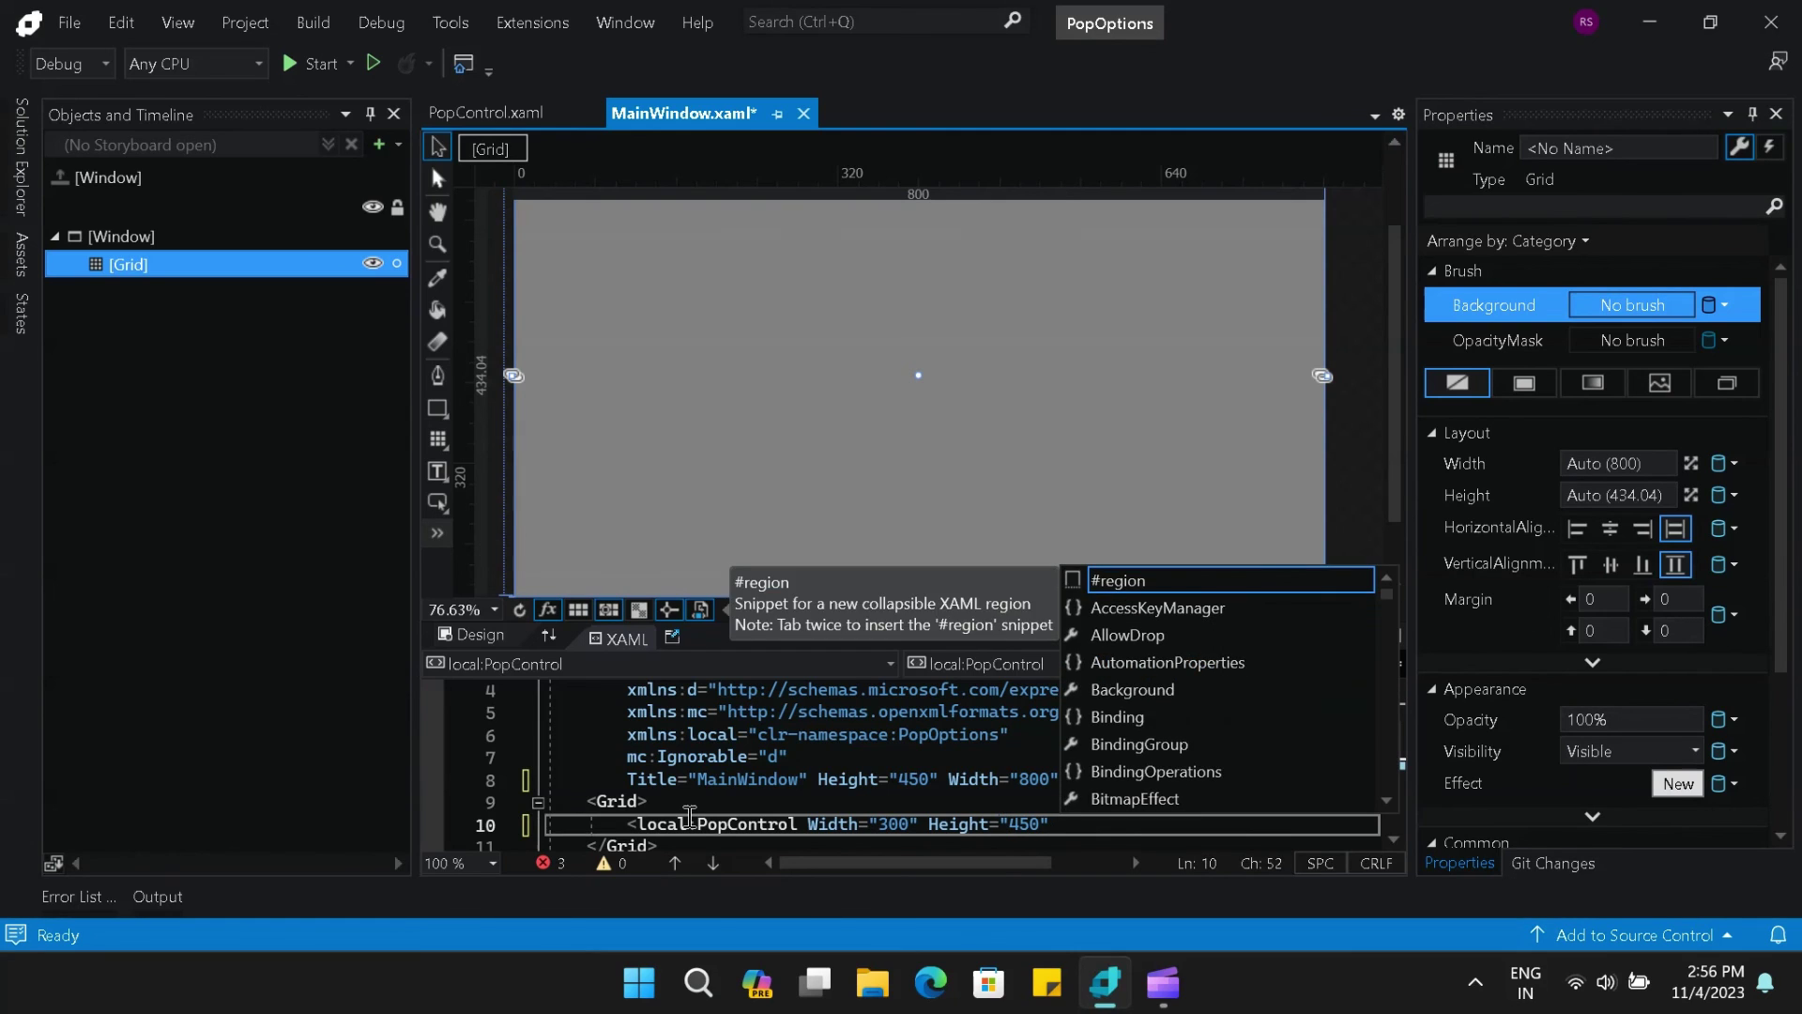
pyautogui.press('Escape')
pyautogui.write('></local:PopControl>')
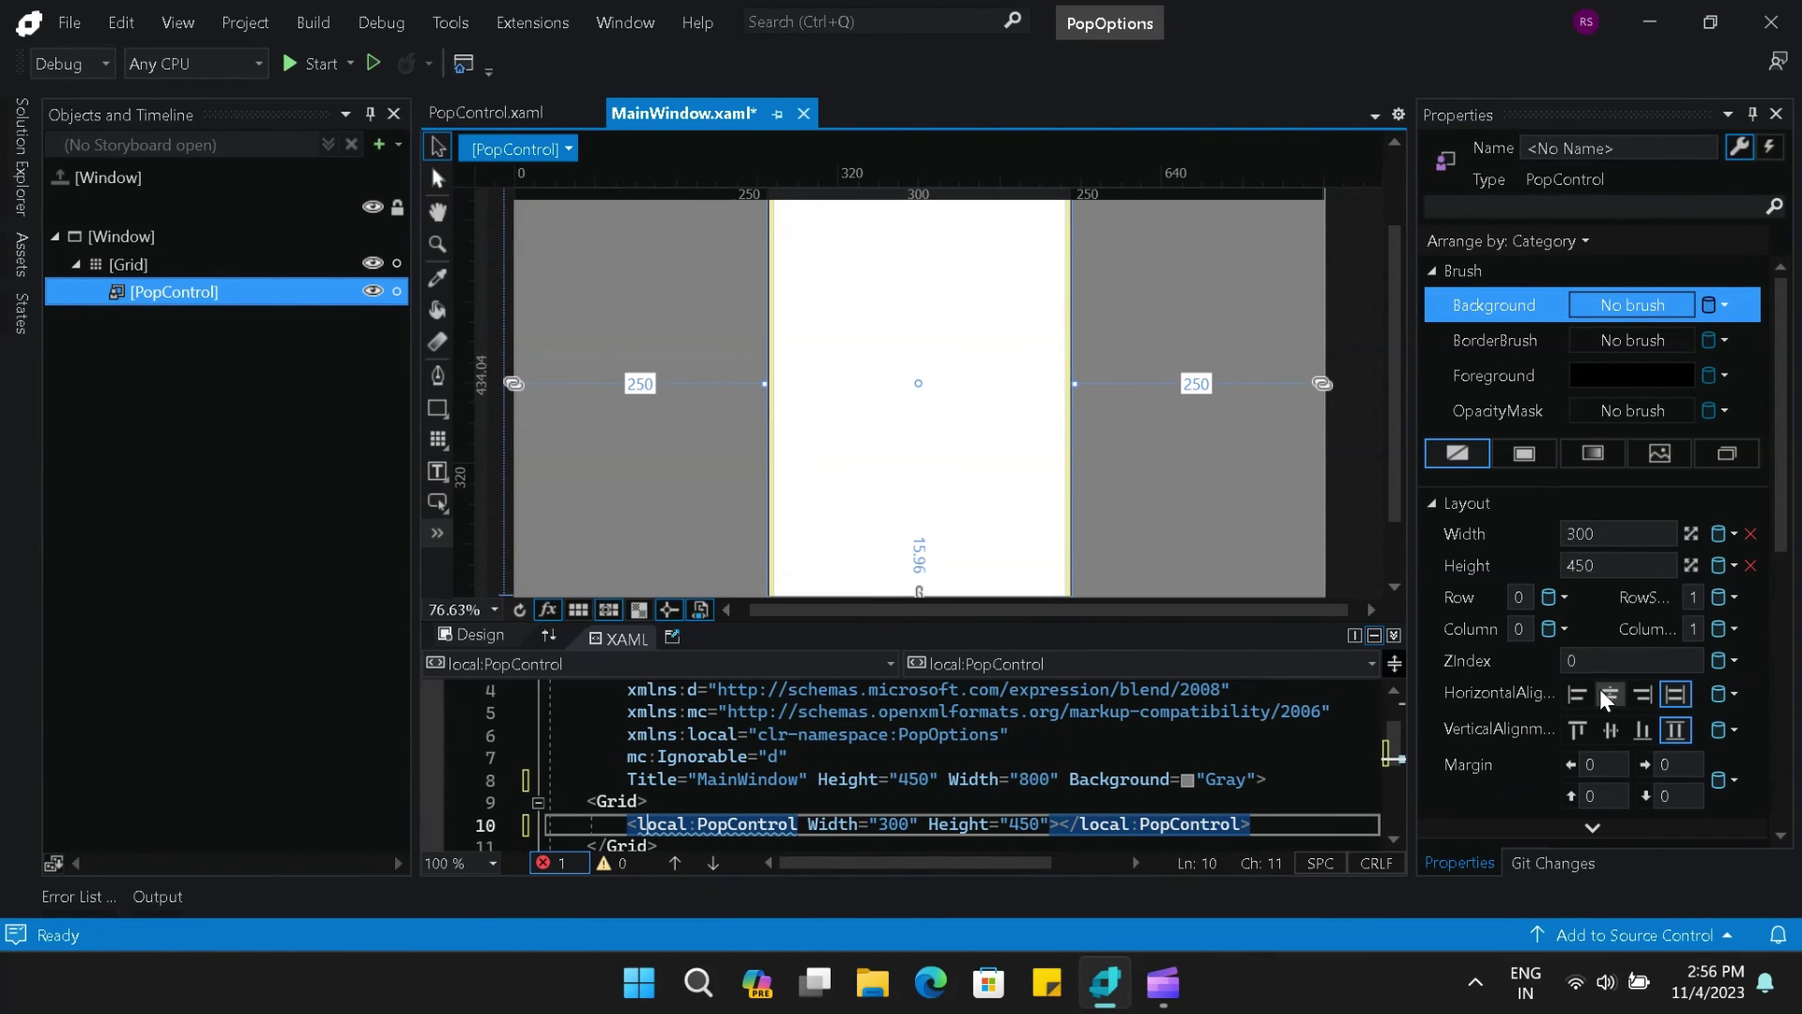
pyautogui.scroll(-1, 1608, 571)
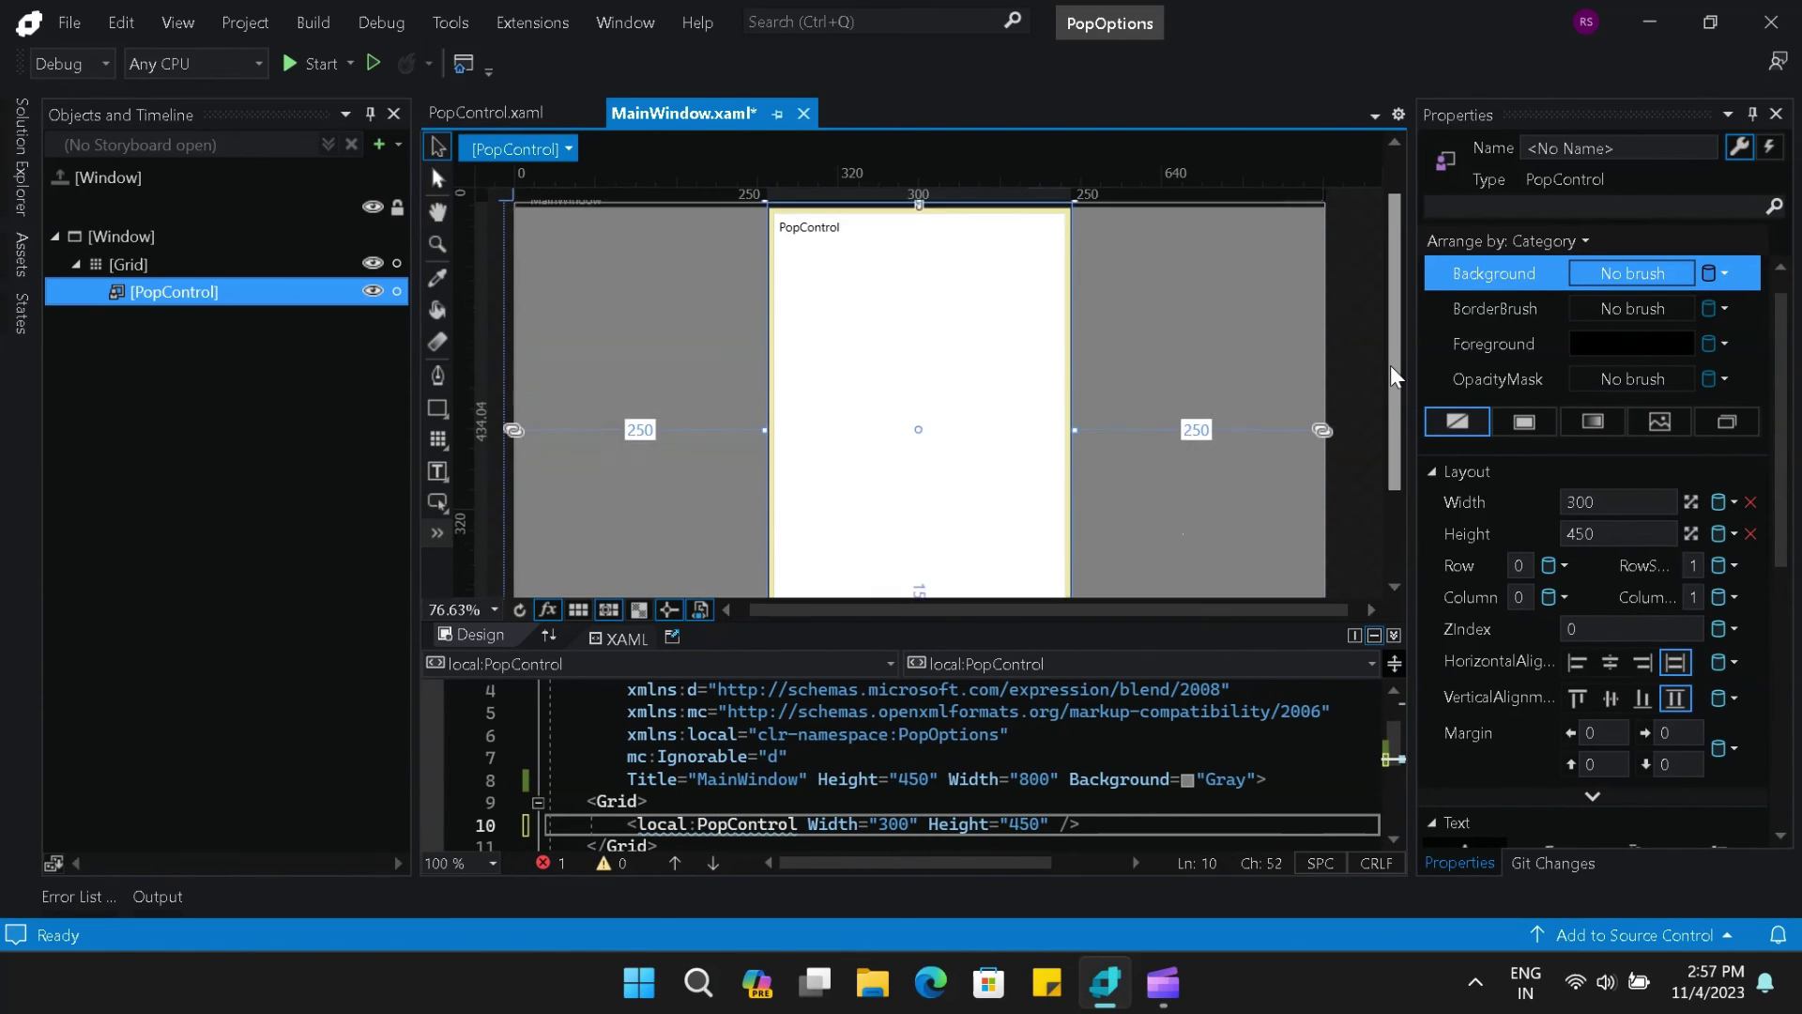
# - Set the Window's Height attribute in MainWindow.xaml to 500
pyautogui.doubleClick(901, 782)
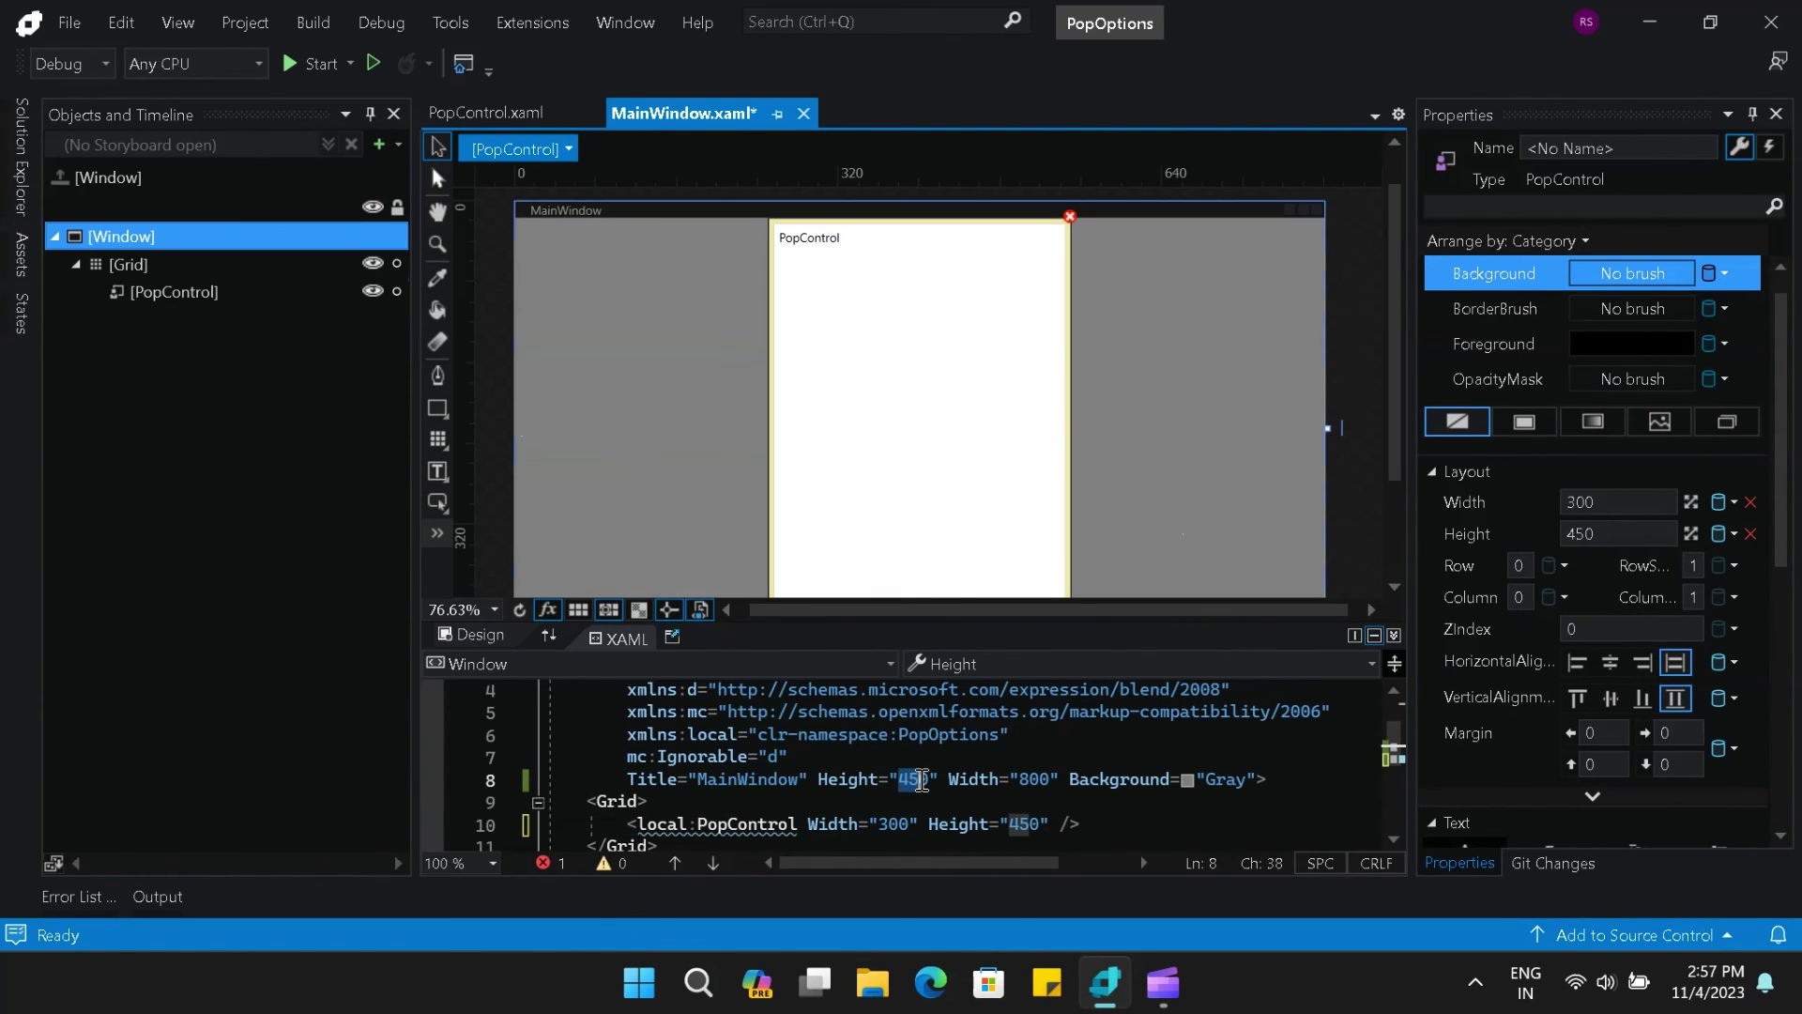
pyautogui.write('50')
pyautogui.write('0')
pyautogui.click(974, 758)
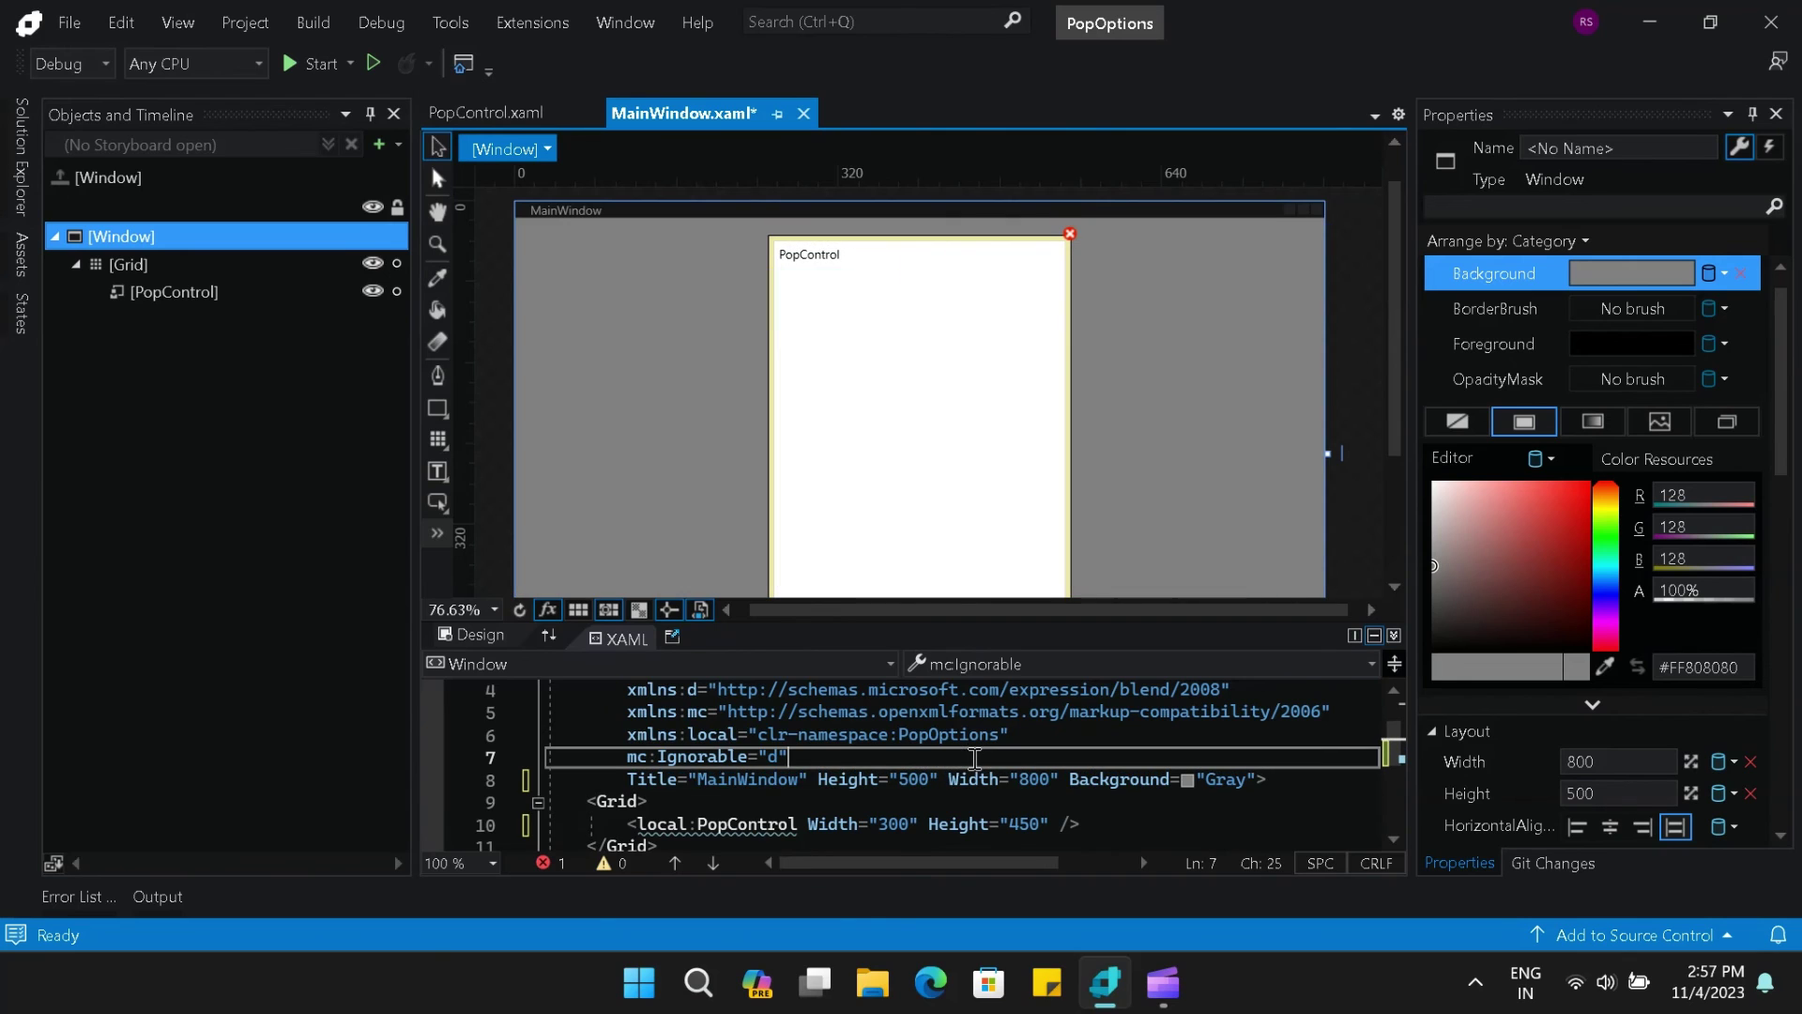
# - Run the project, test opening and closing the pop-up options with the round button, and close the running window
pyautogui.click(313, 64)
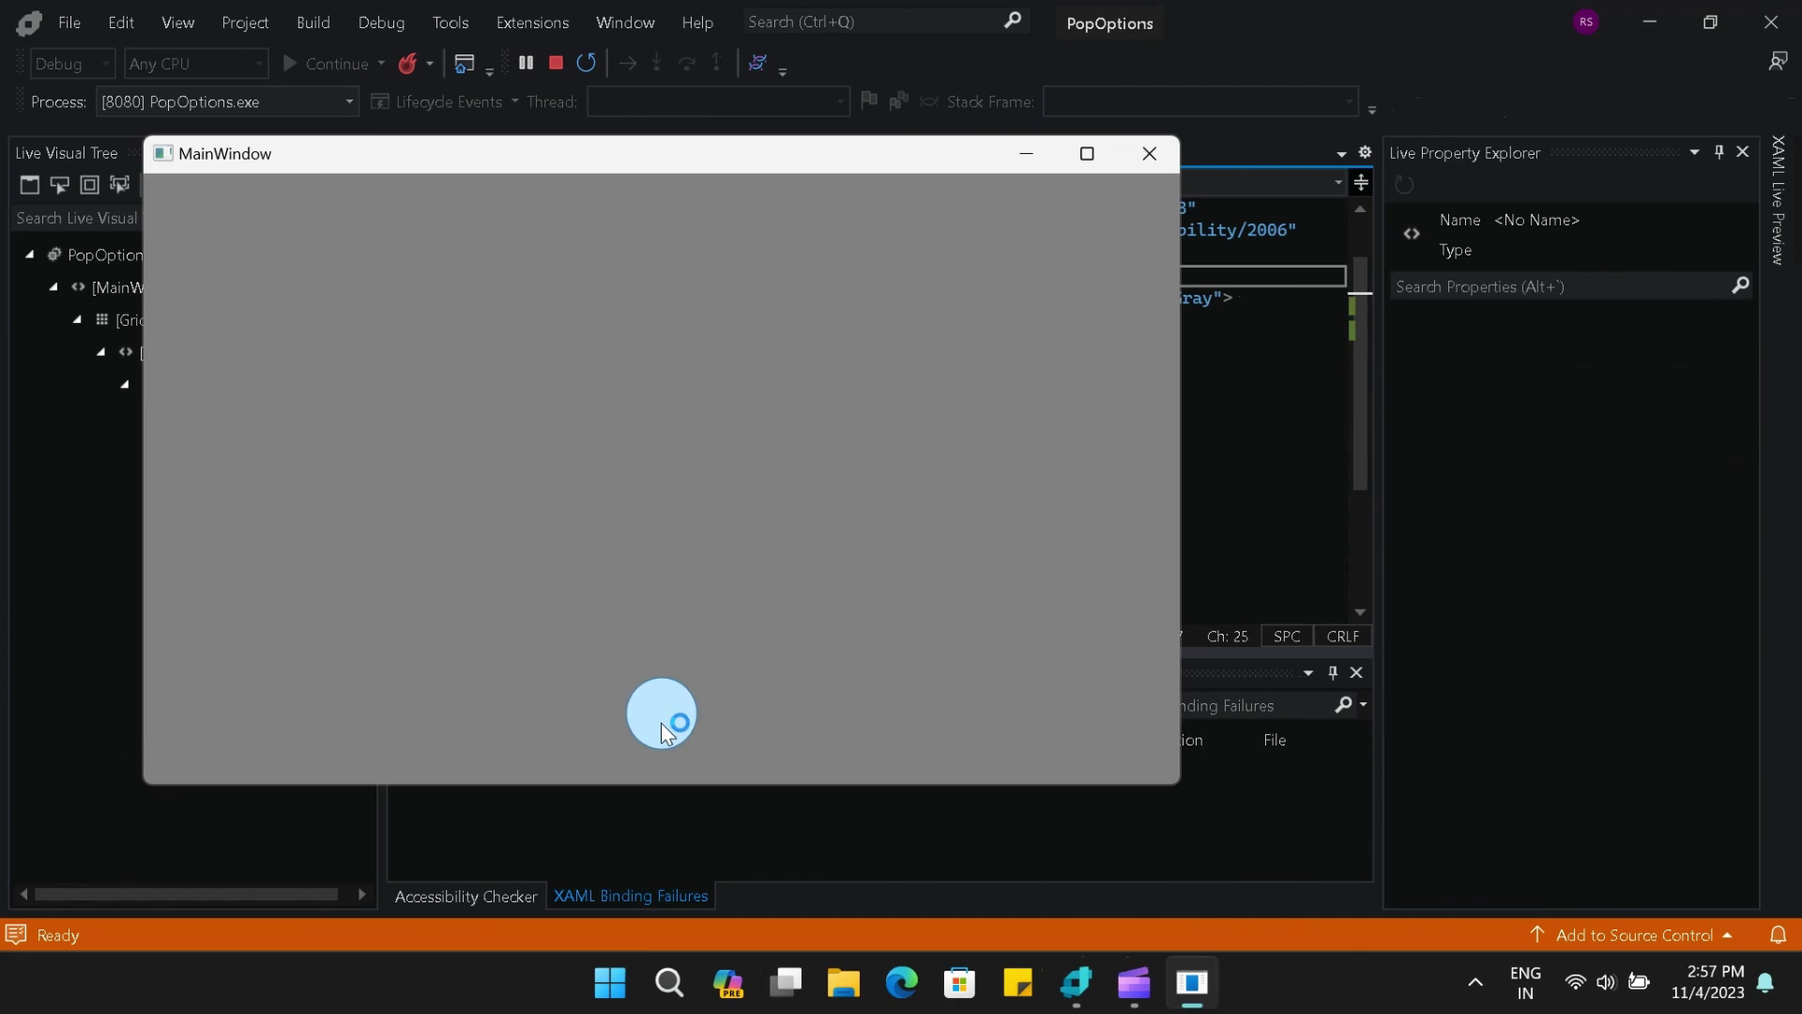
pyautogui.click(662, 722)
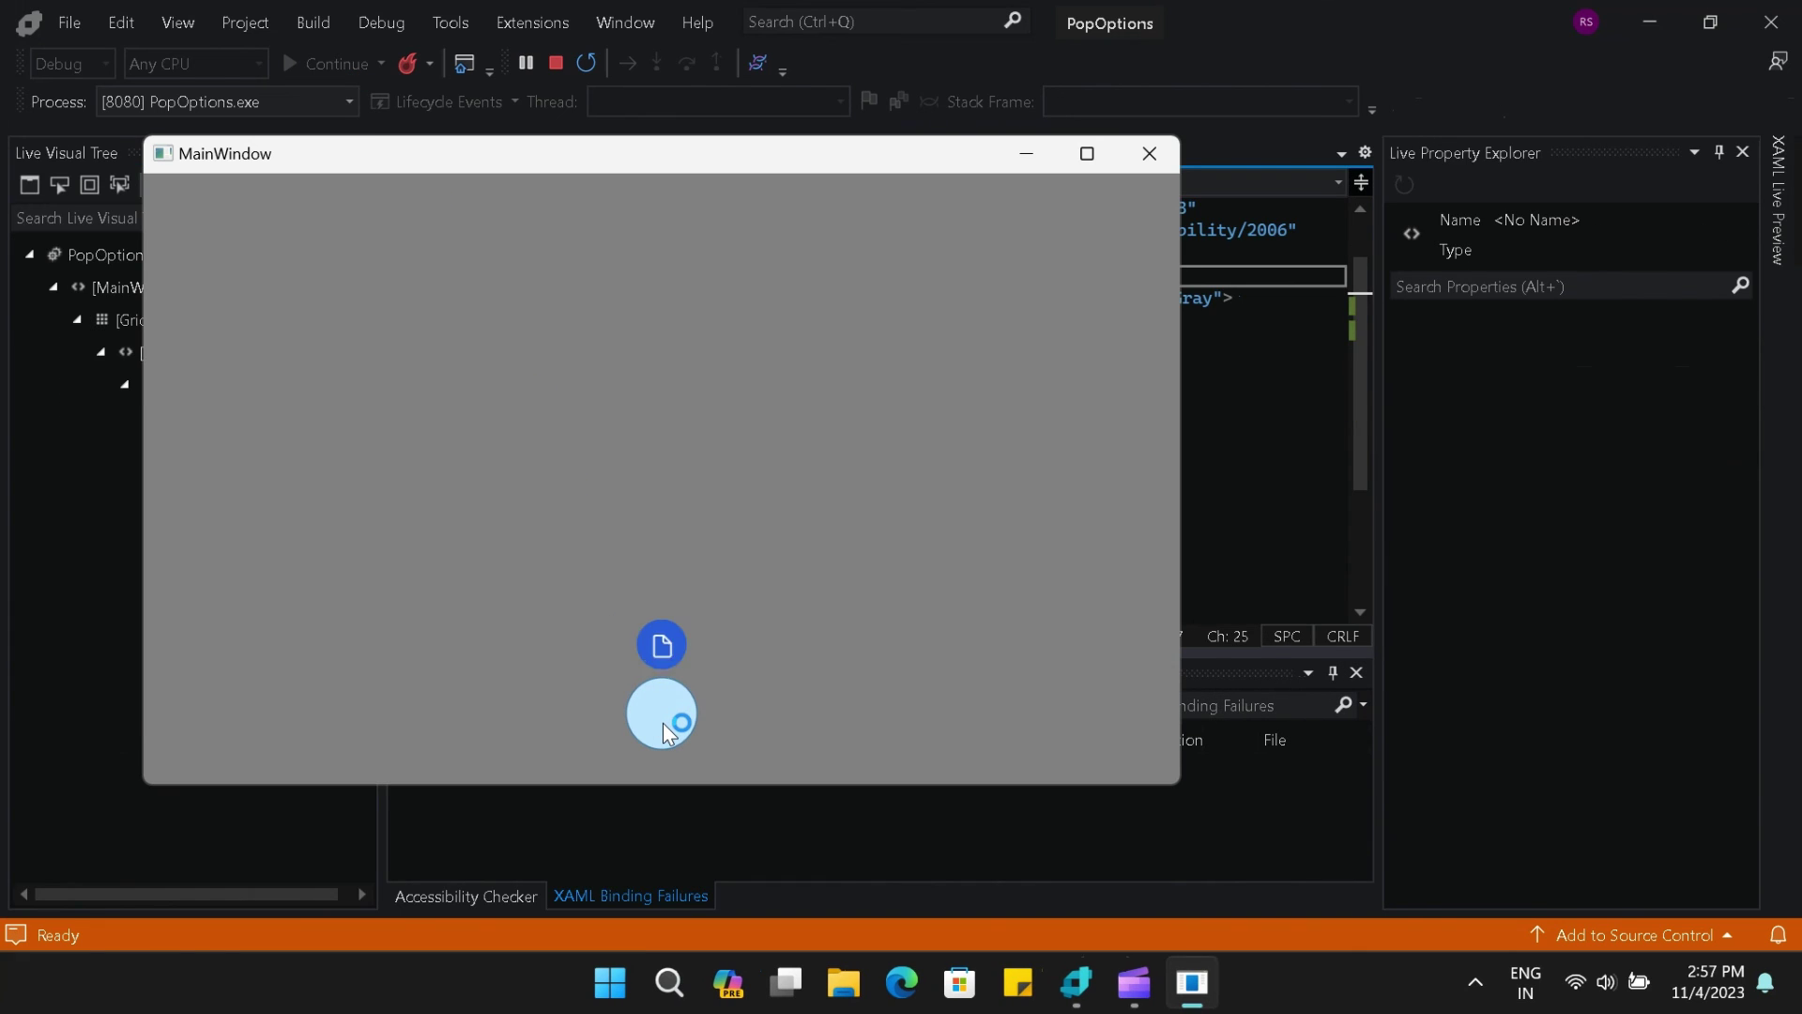
pyautogui.click(663, 722)
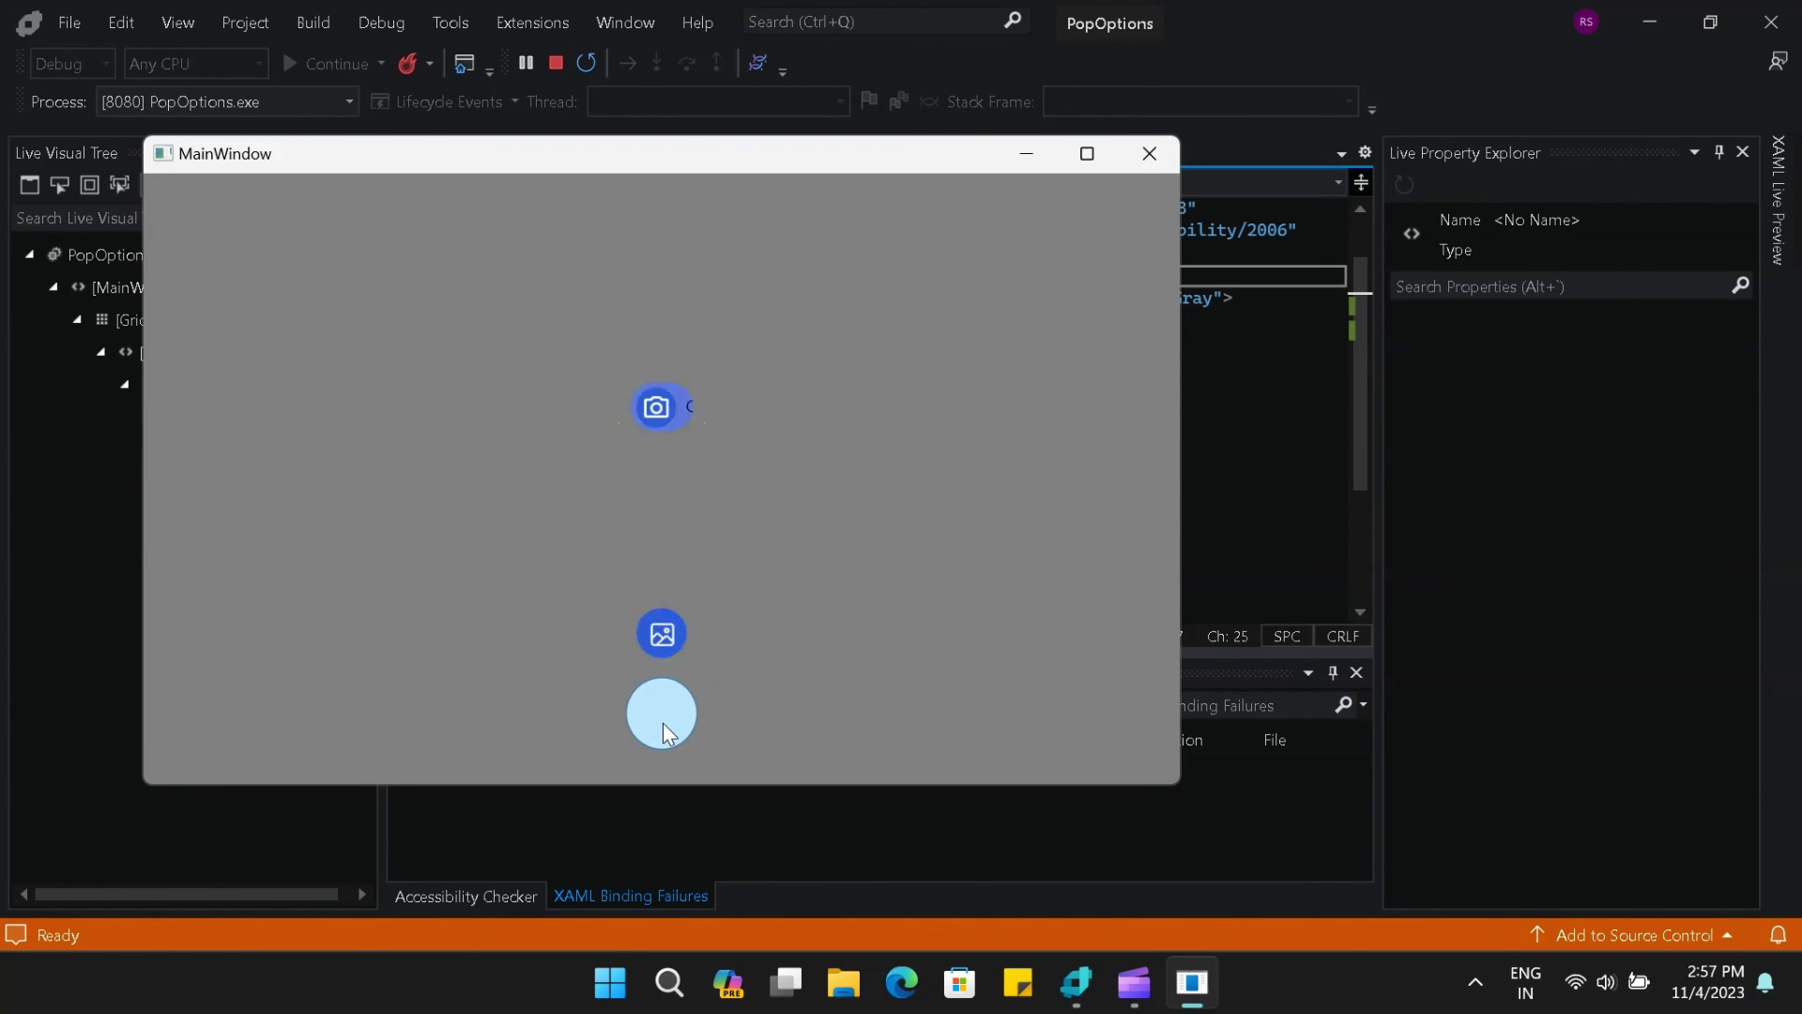
pyautogui.click(668, 724)
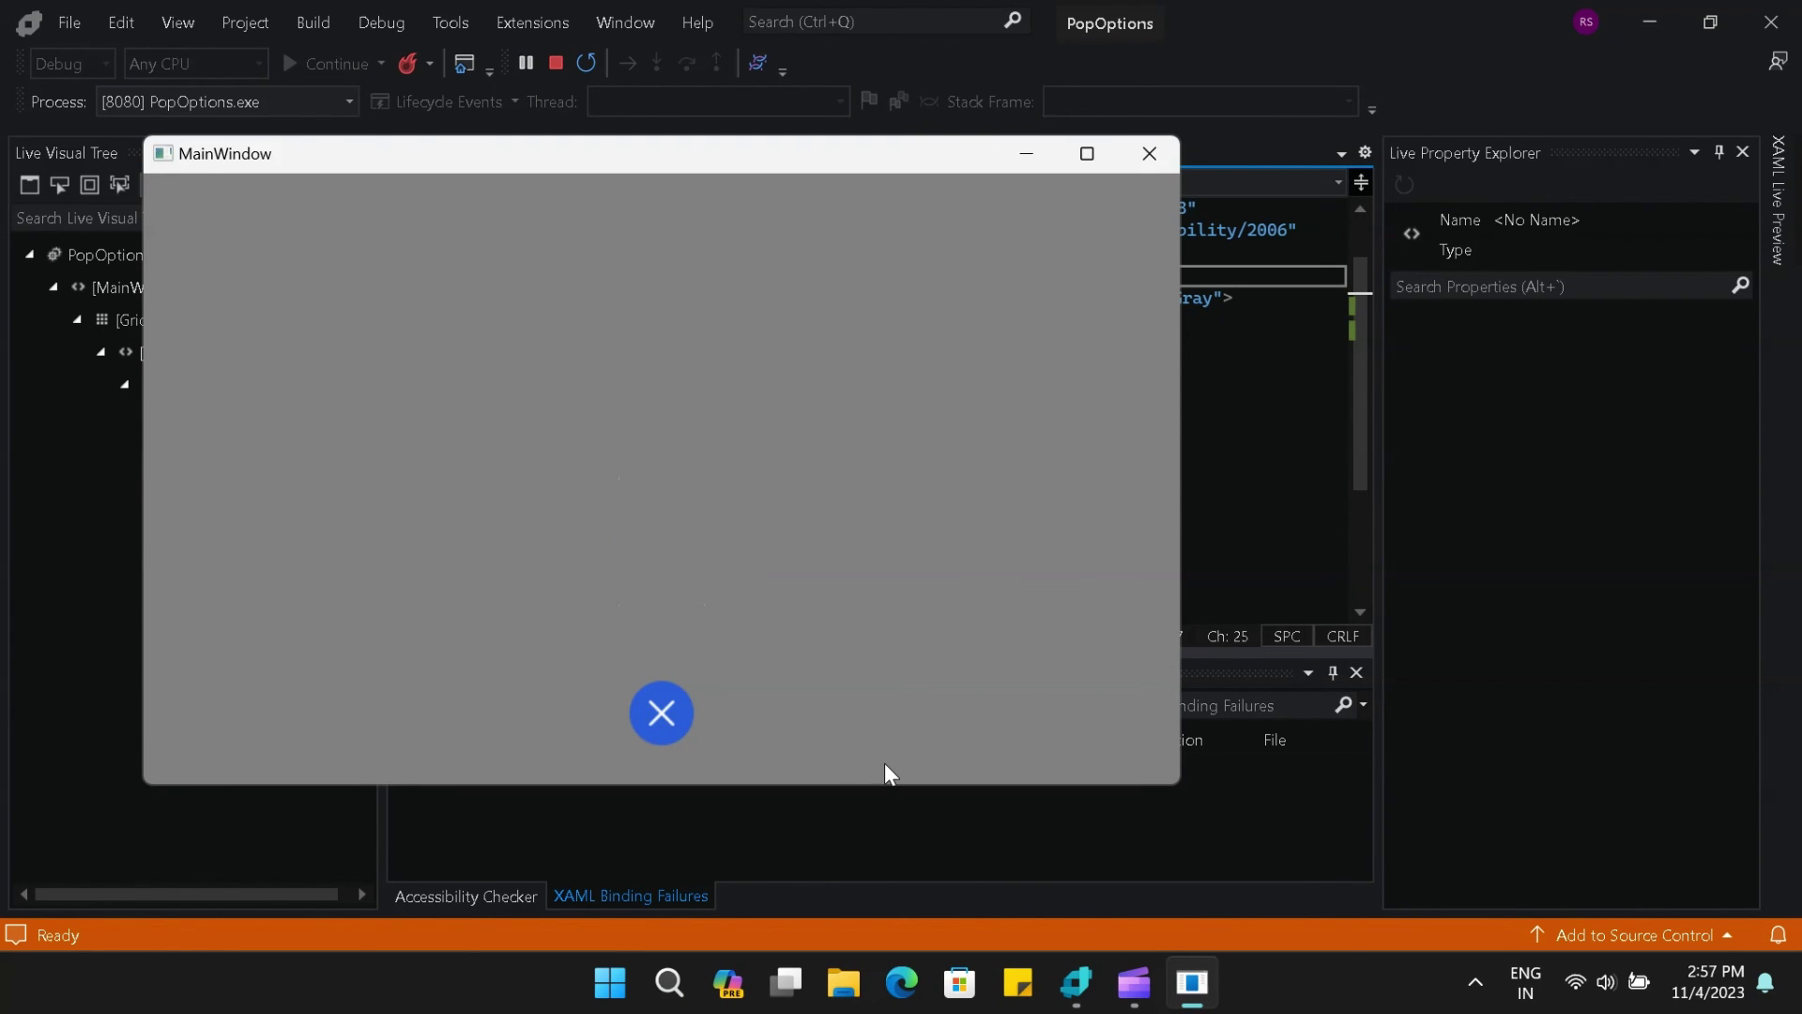
pyautogui.click(672, 716)
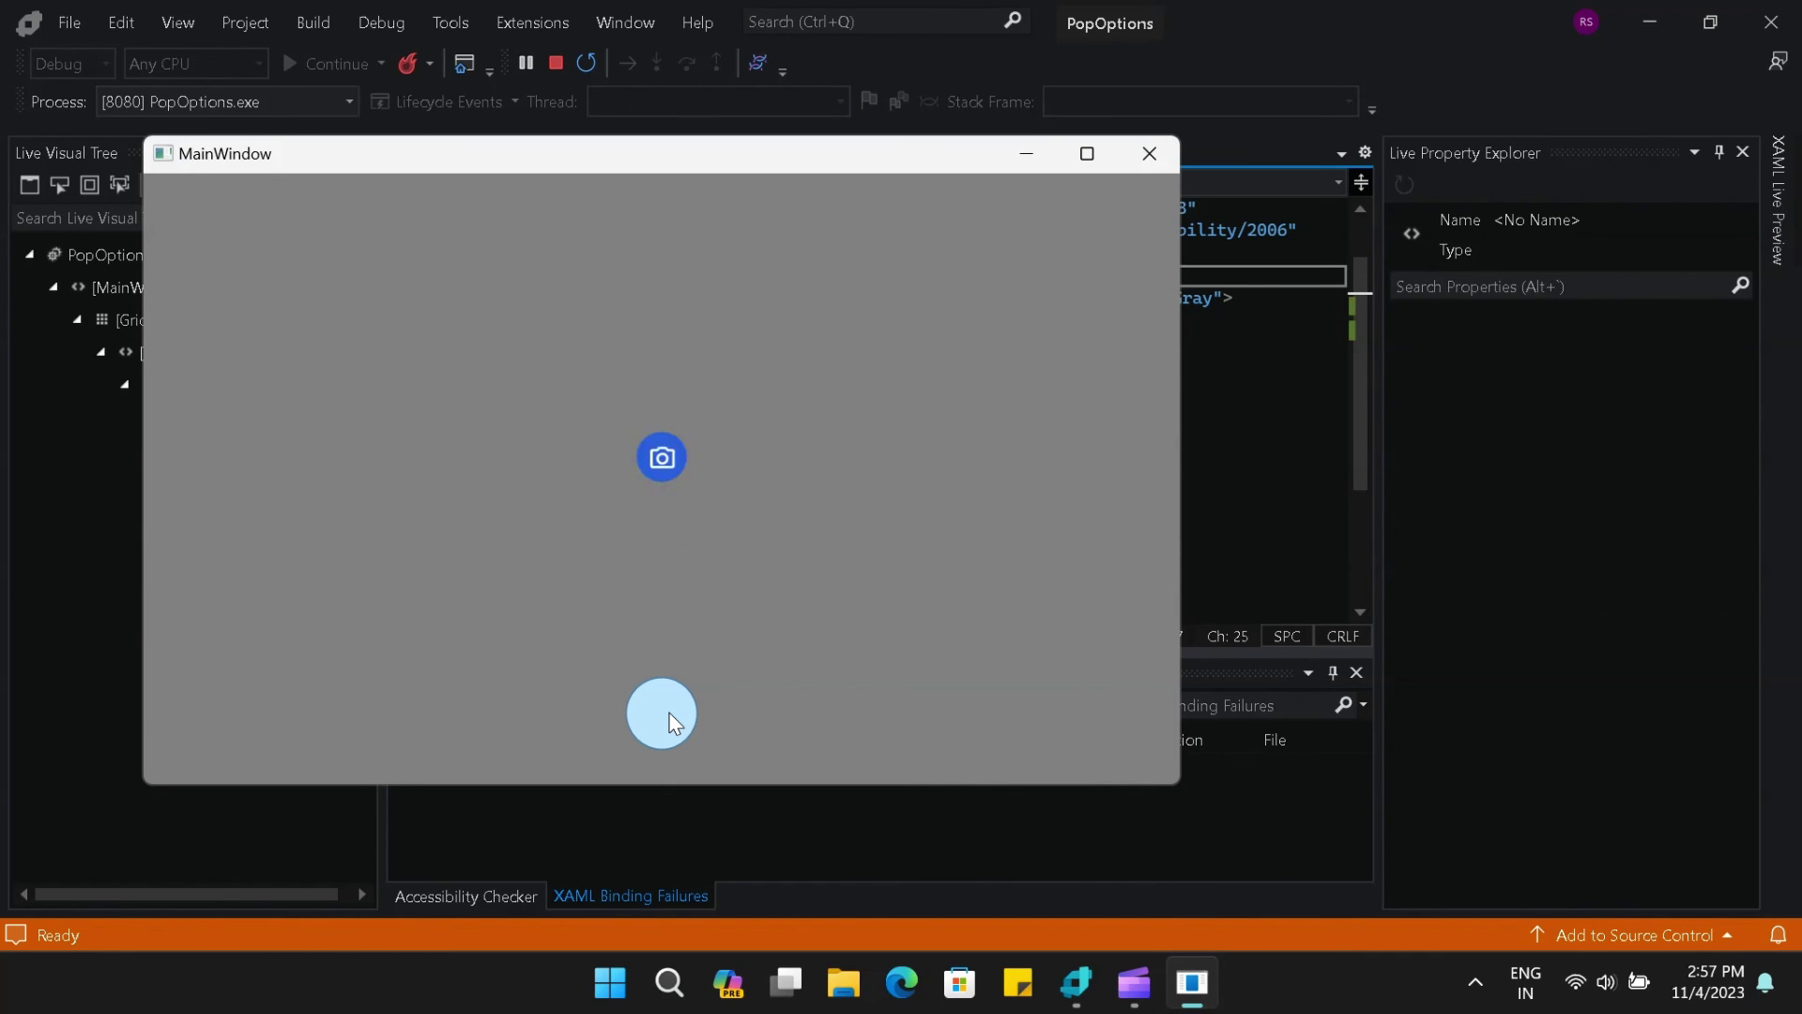
pyautogui.click(1144, 160)
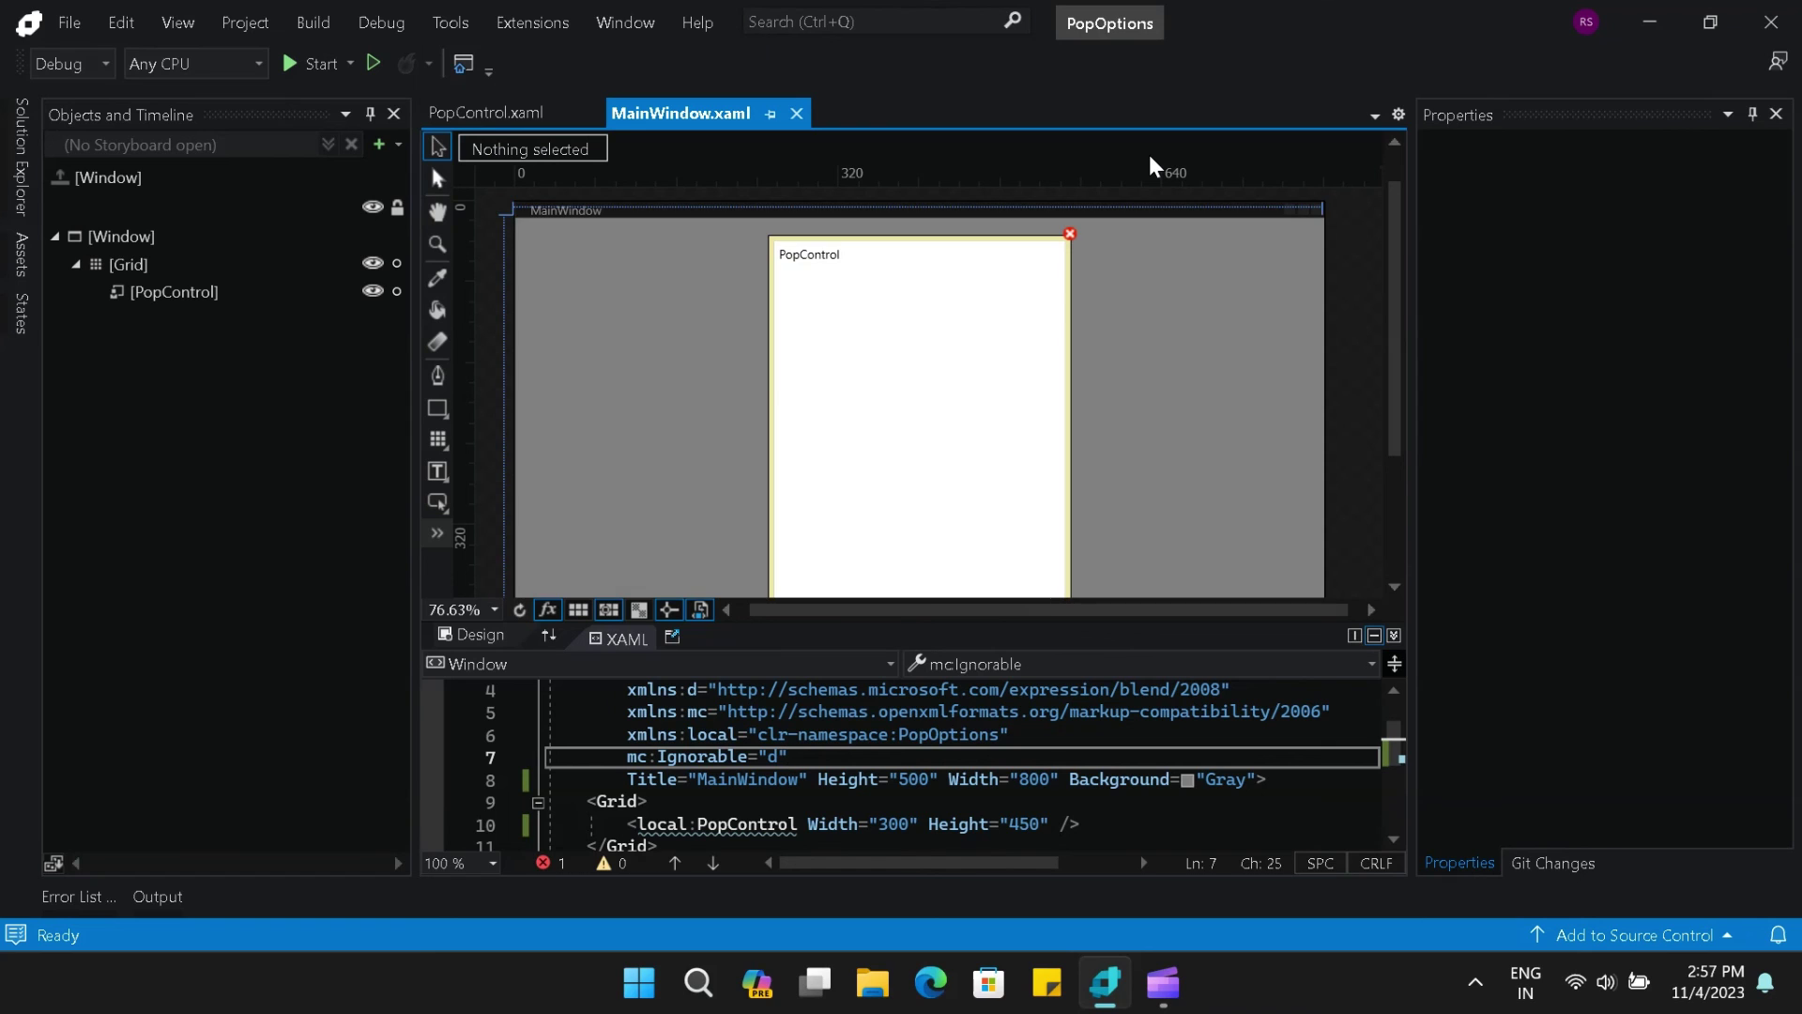
# - Show PopControl.xaml in Design view and open Storyboard2 for timeline recording
pyautogui.click(483, 112)
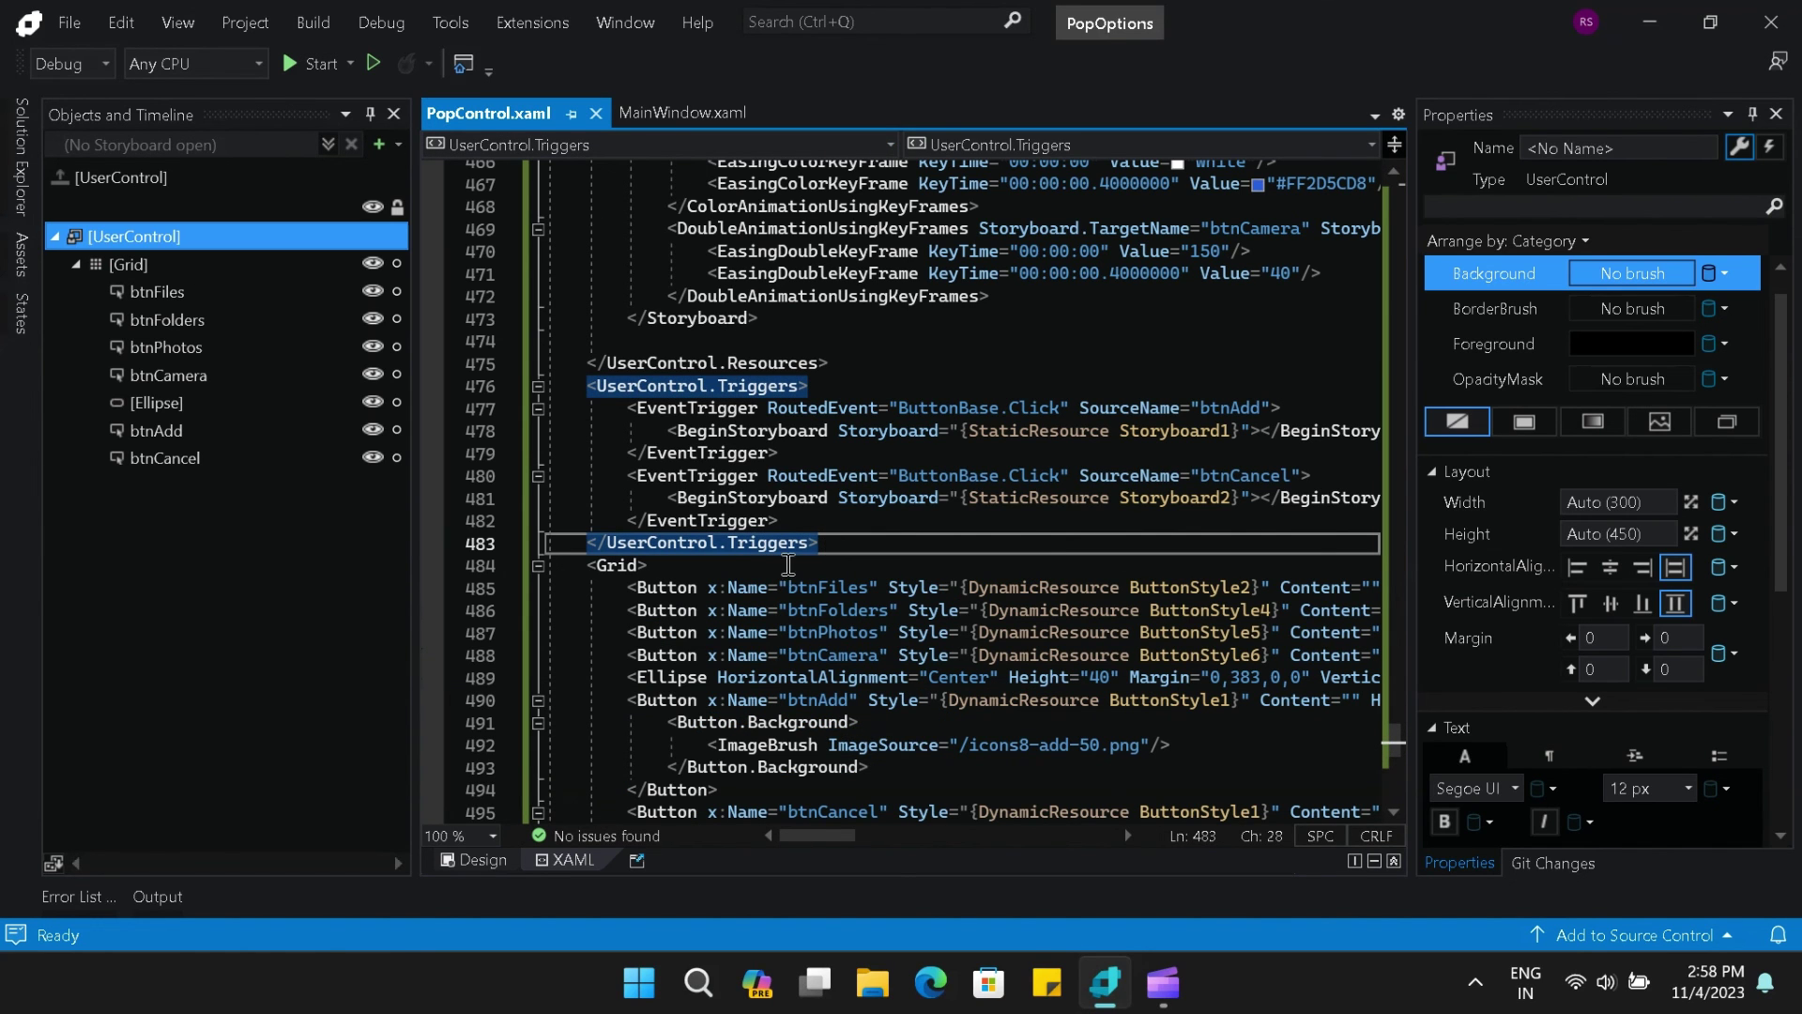
pyautogui.click(484, 860)
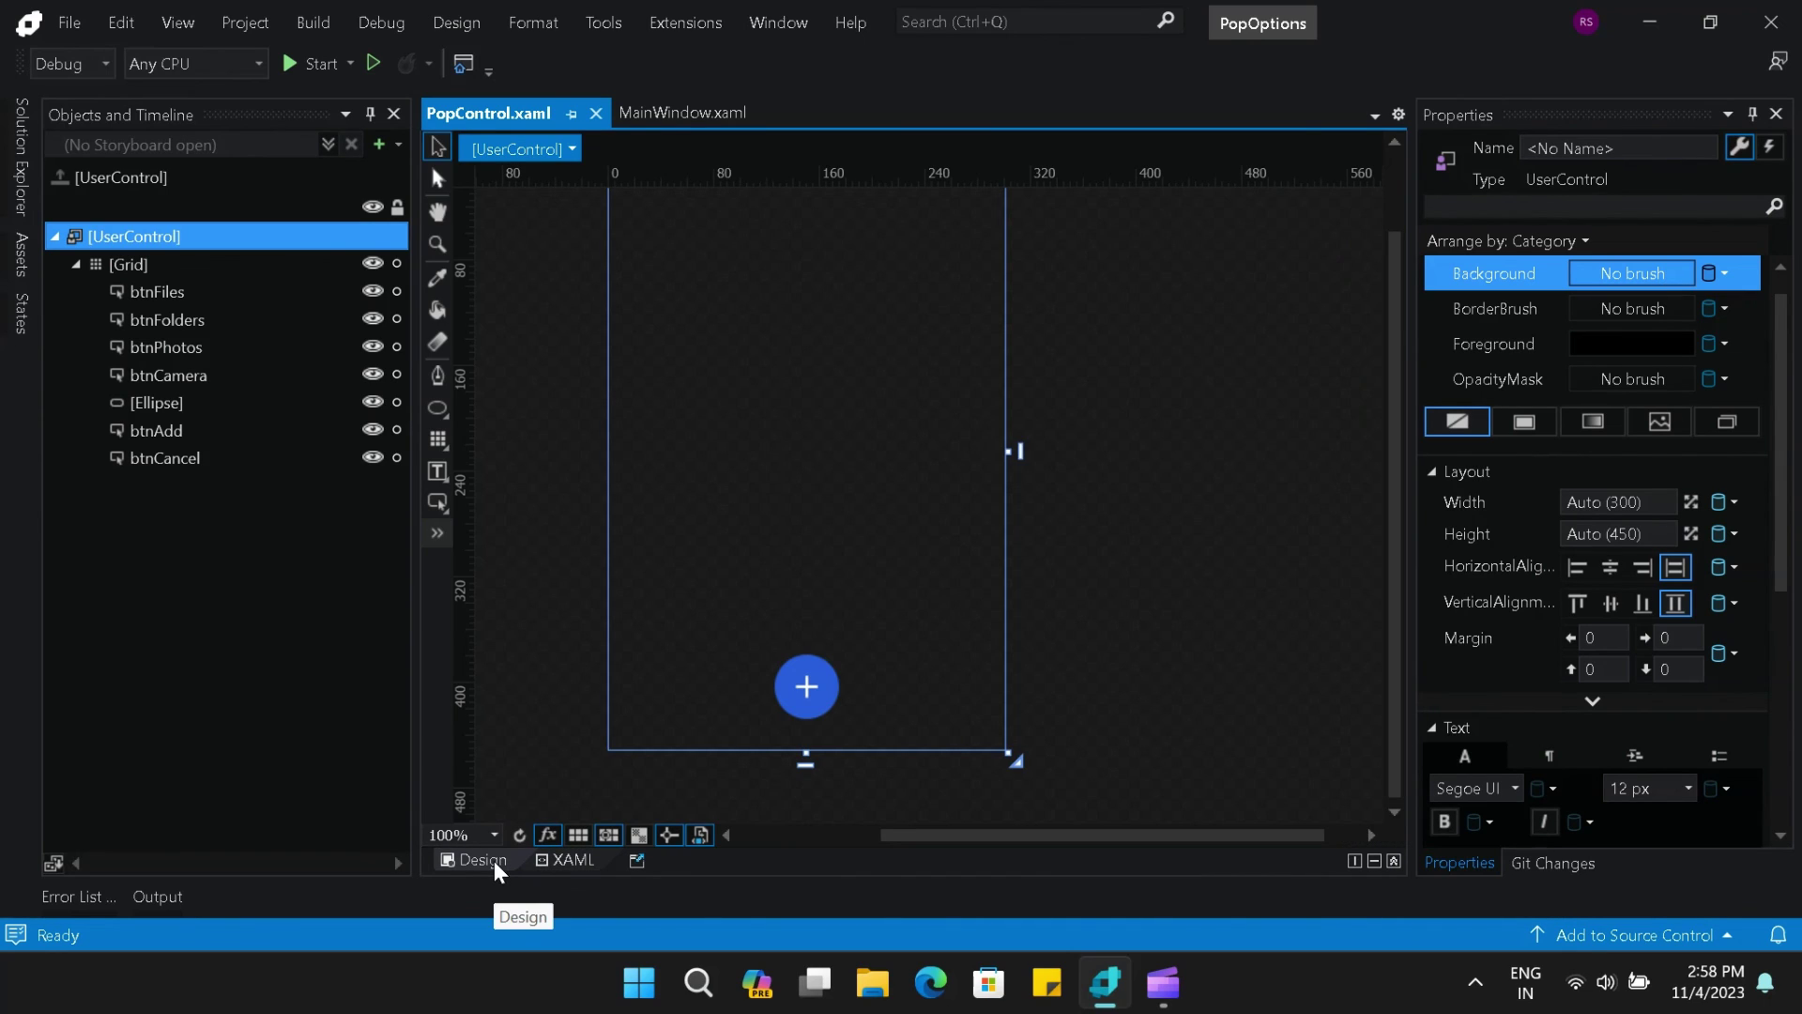
pyautogui.click(70, 235)
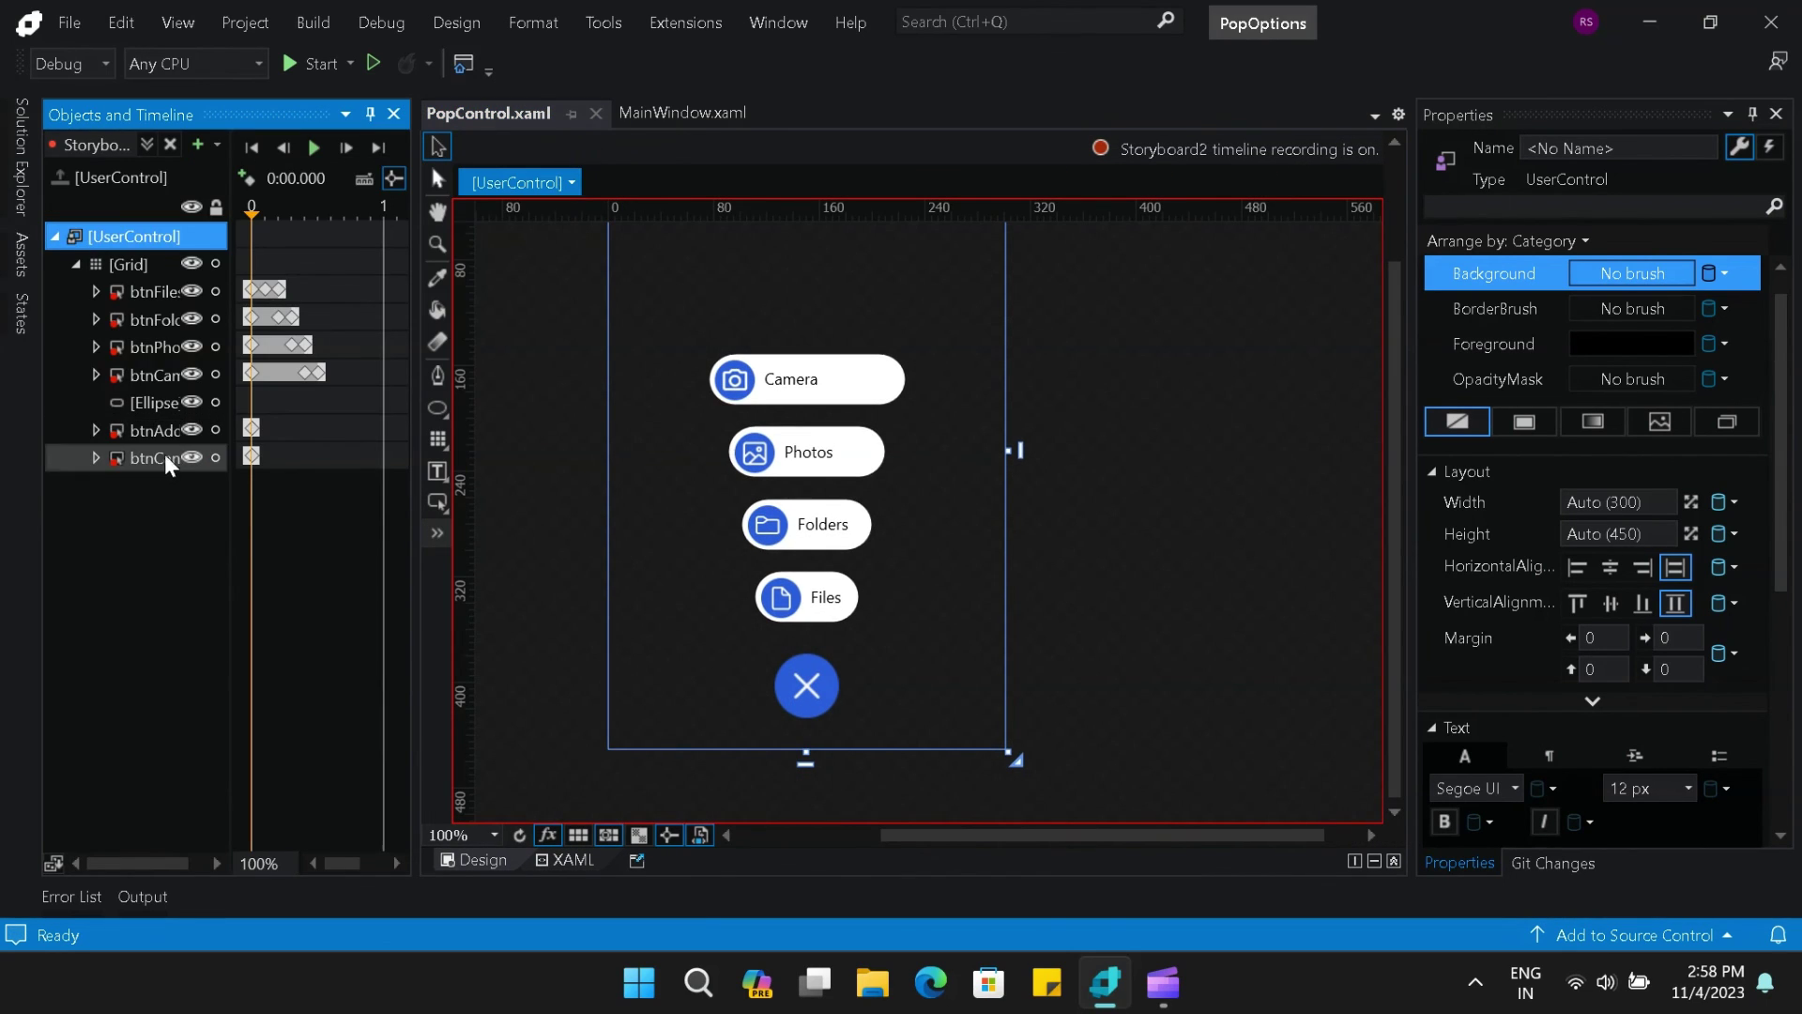
# - Set btnAdd's Visibility to Hidden at the 0.5-second mark of Storyboard2
pyautogui.click(155, 431)
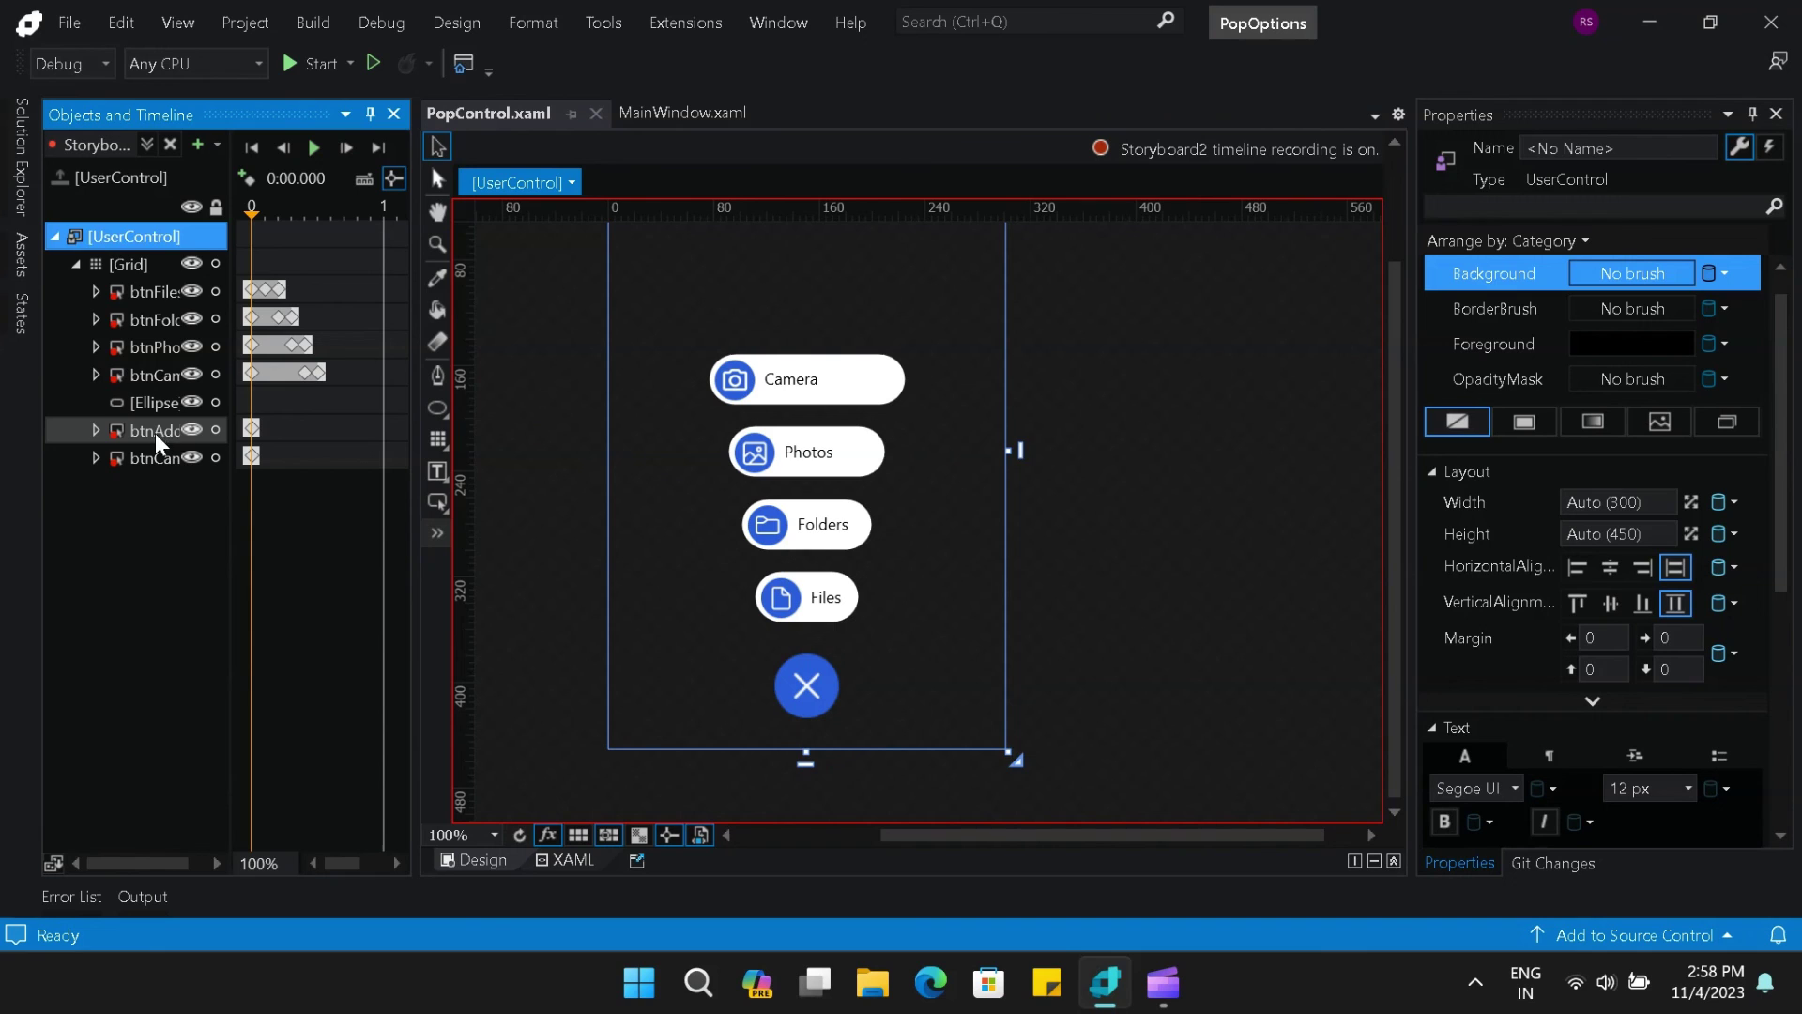
pyautogui.click(318, 214)
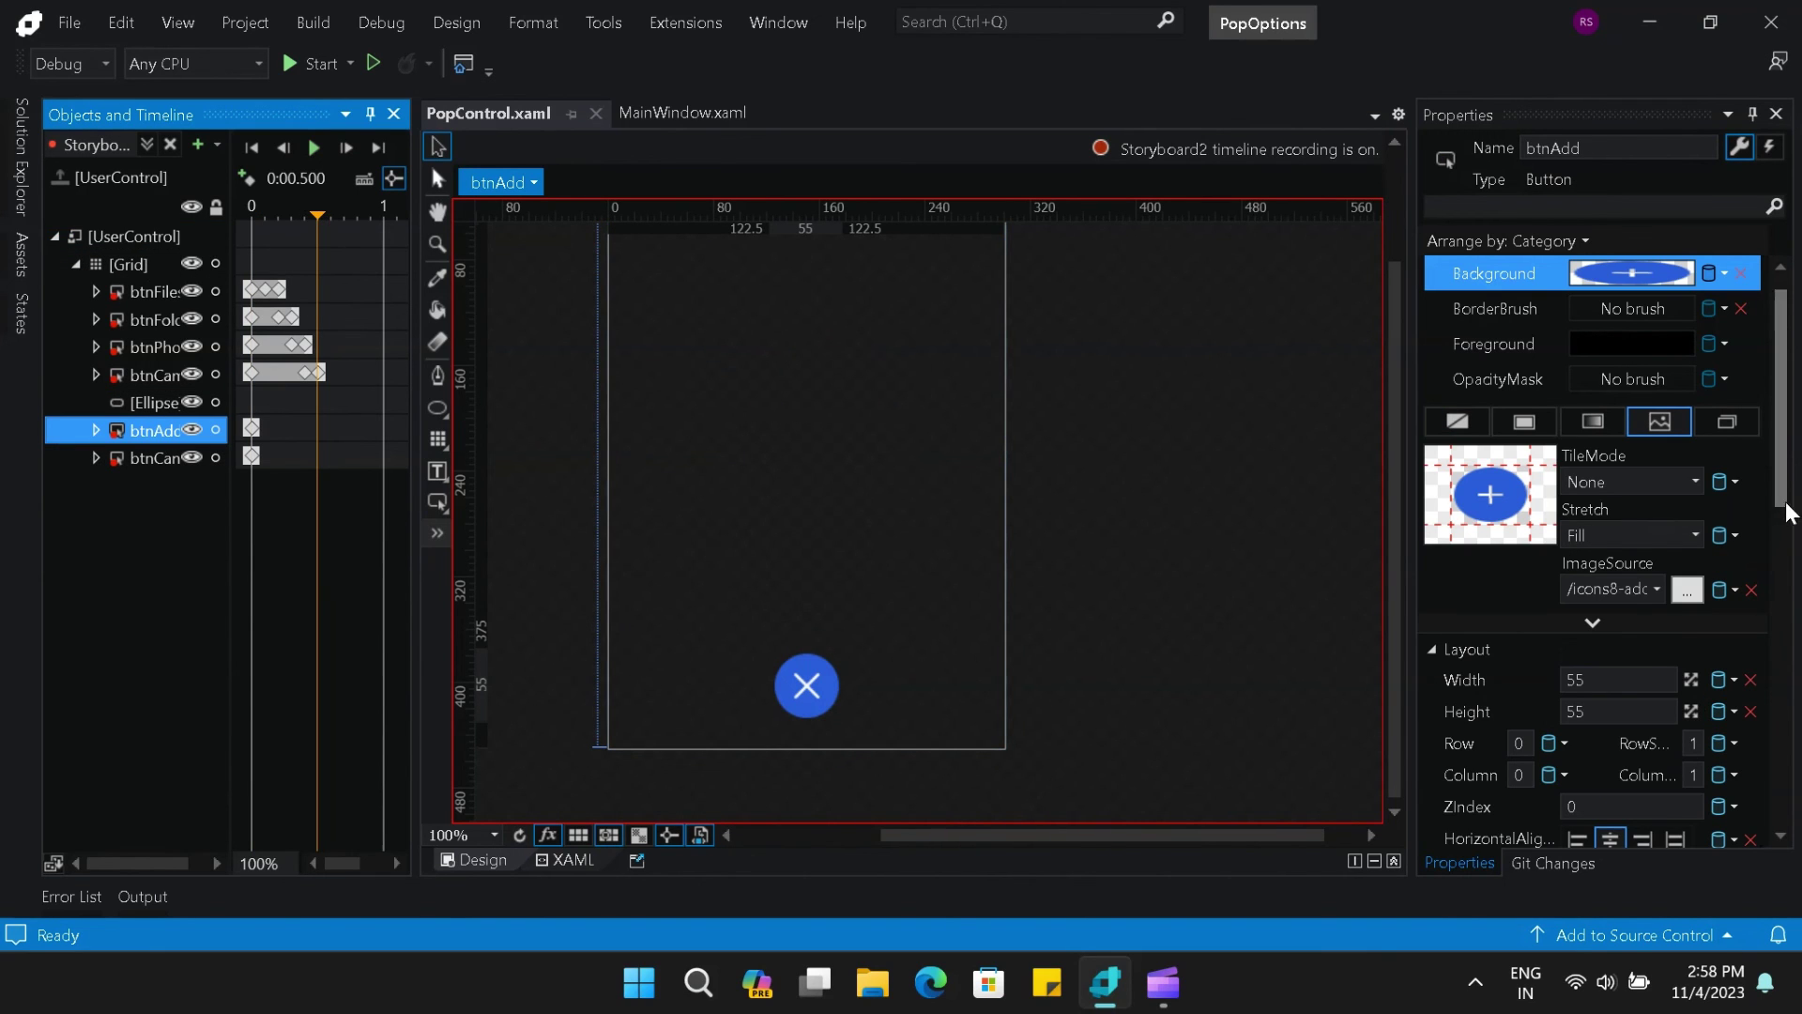
pyautogui.scroll(-6, 1780, 497)
pyautogui.click(1695, 673)
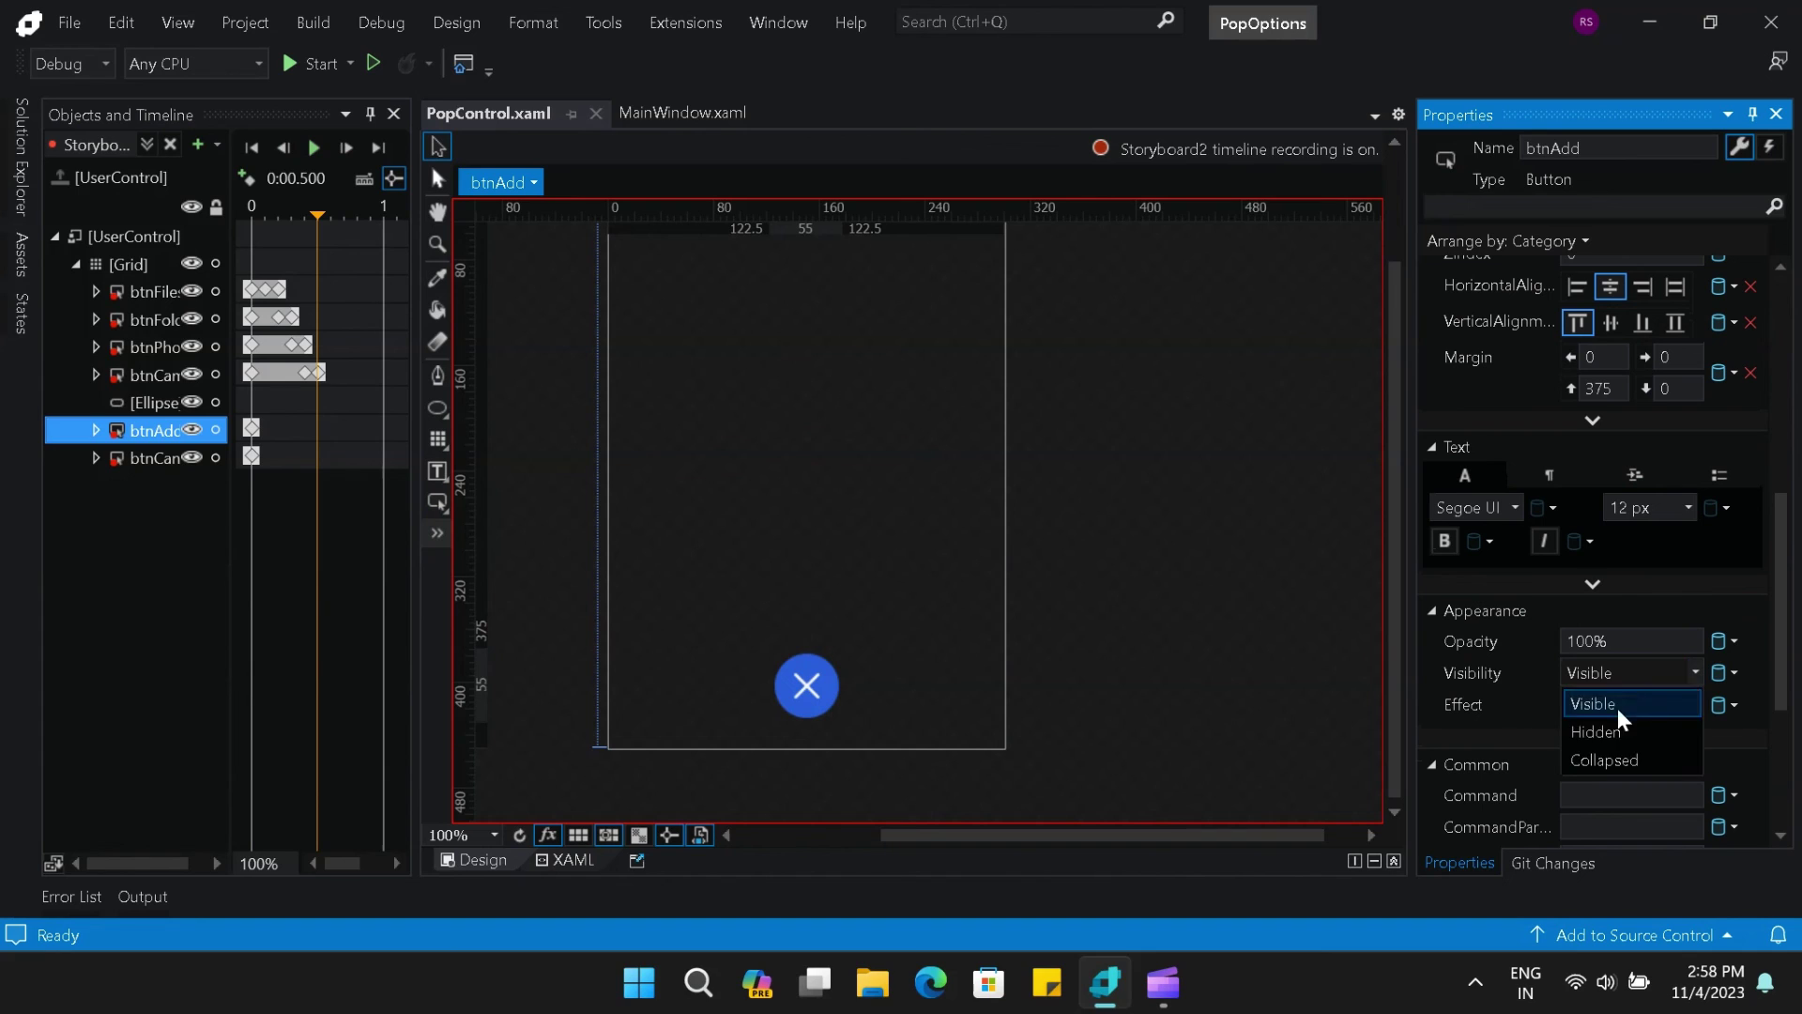
pyautogui.click(1608, 730)
# - Set btnCancel's Visibility to Visible at the 0.5-second mark of Storyboard2
pyautogui.click(176, 460)
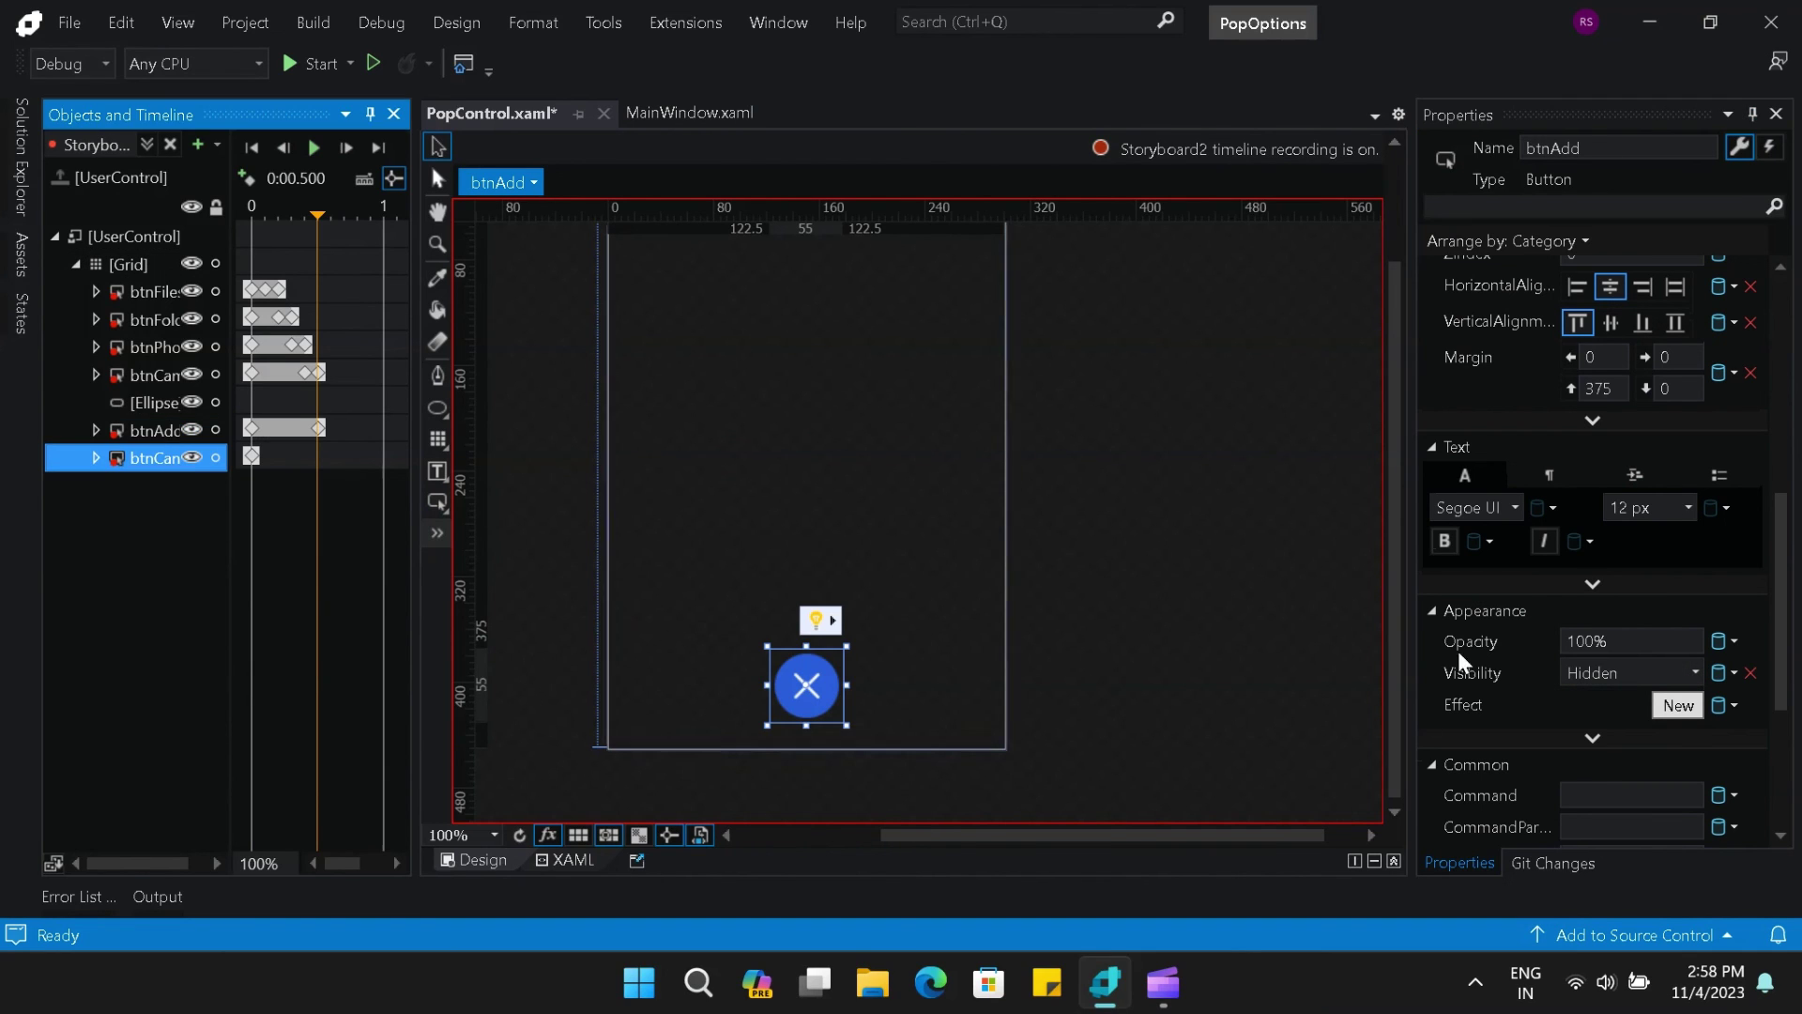
pyautogui.click(1675, 673)
pyautogui.click(1621, 702)
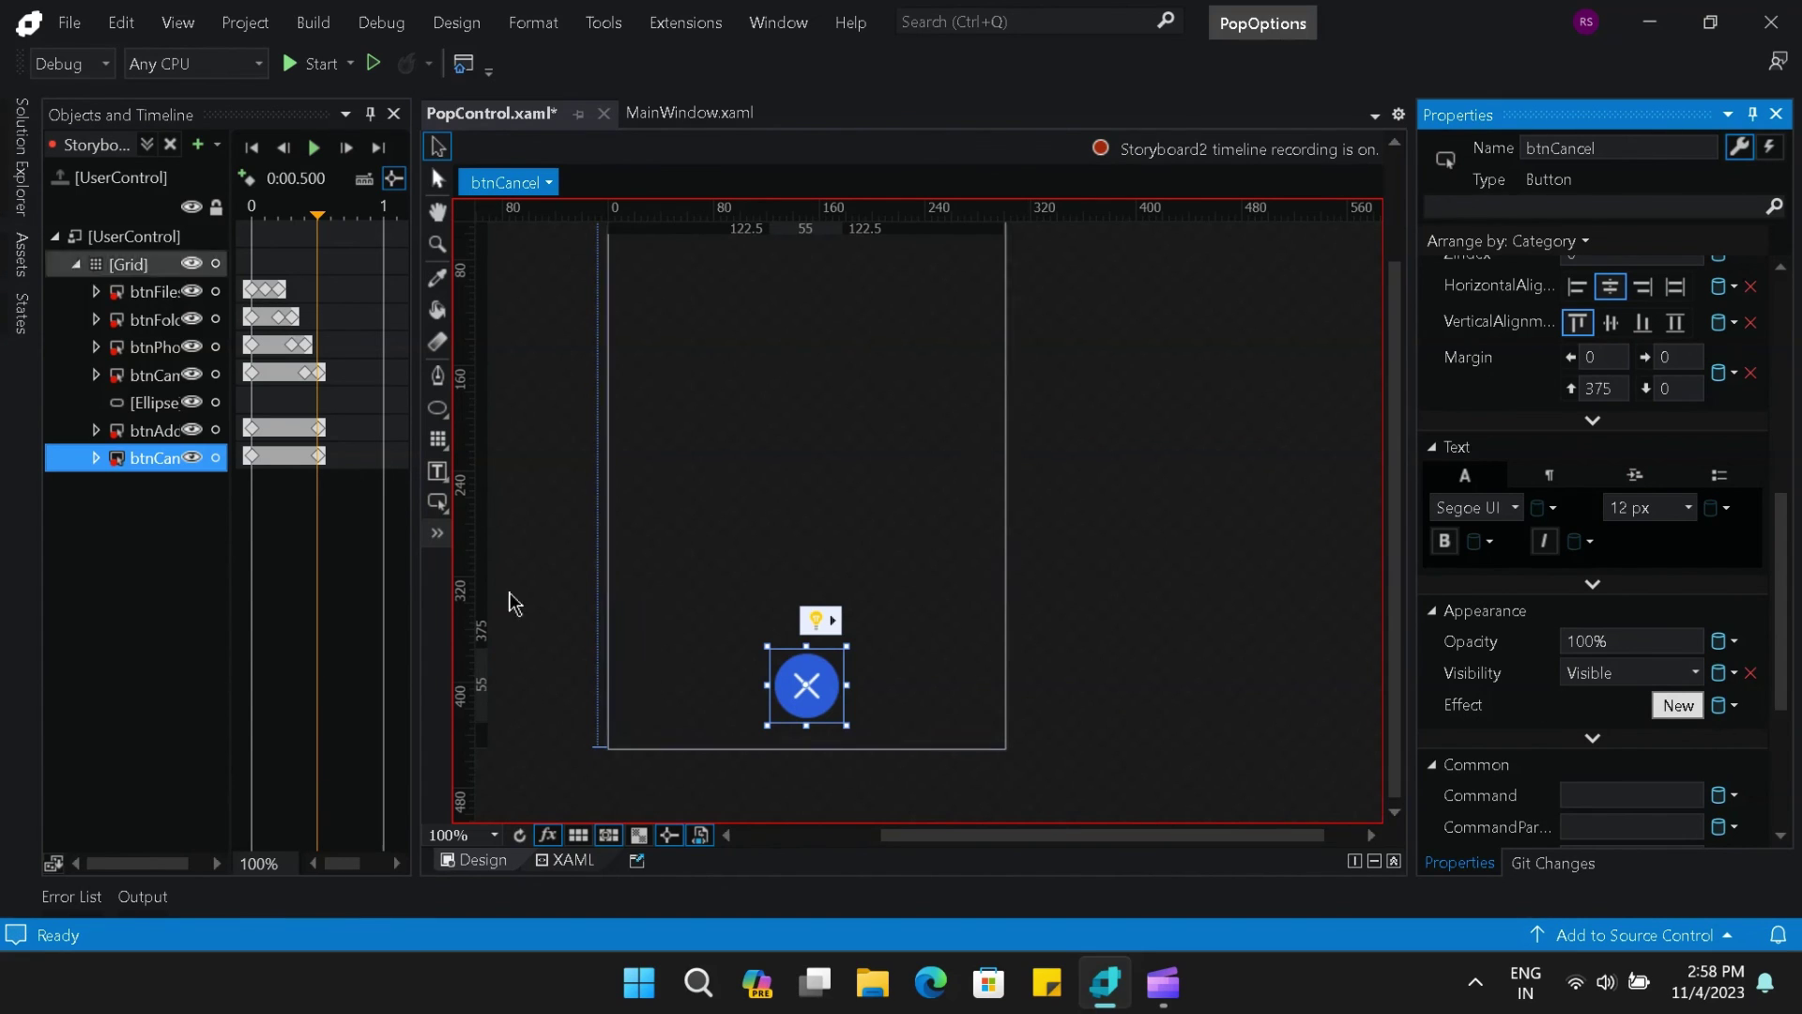
# - Play Storyboard2 and examine the Visibility of btnAdd and btnCancel, including btnAdd's keyframe at 0.5 seconds
pyautogui.click(160, 430)
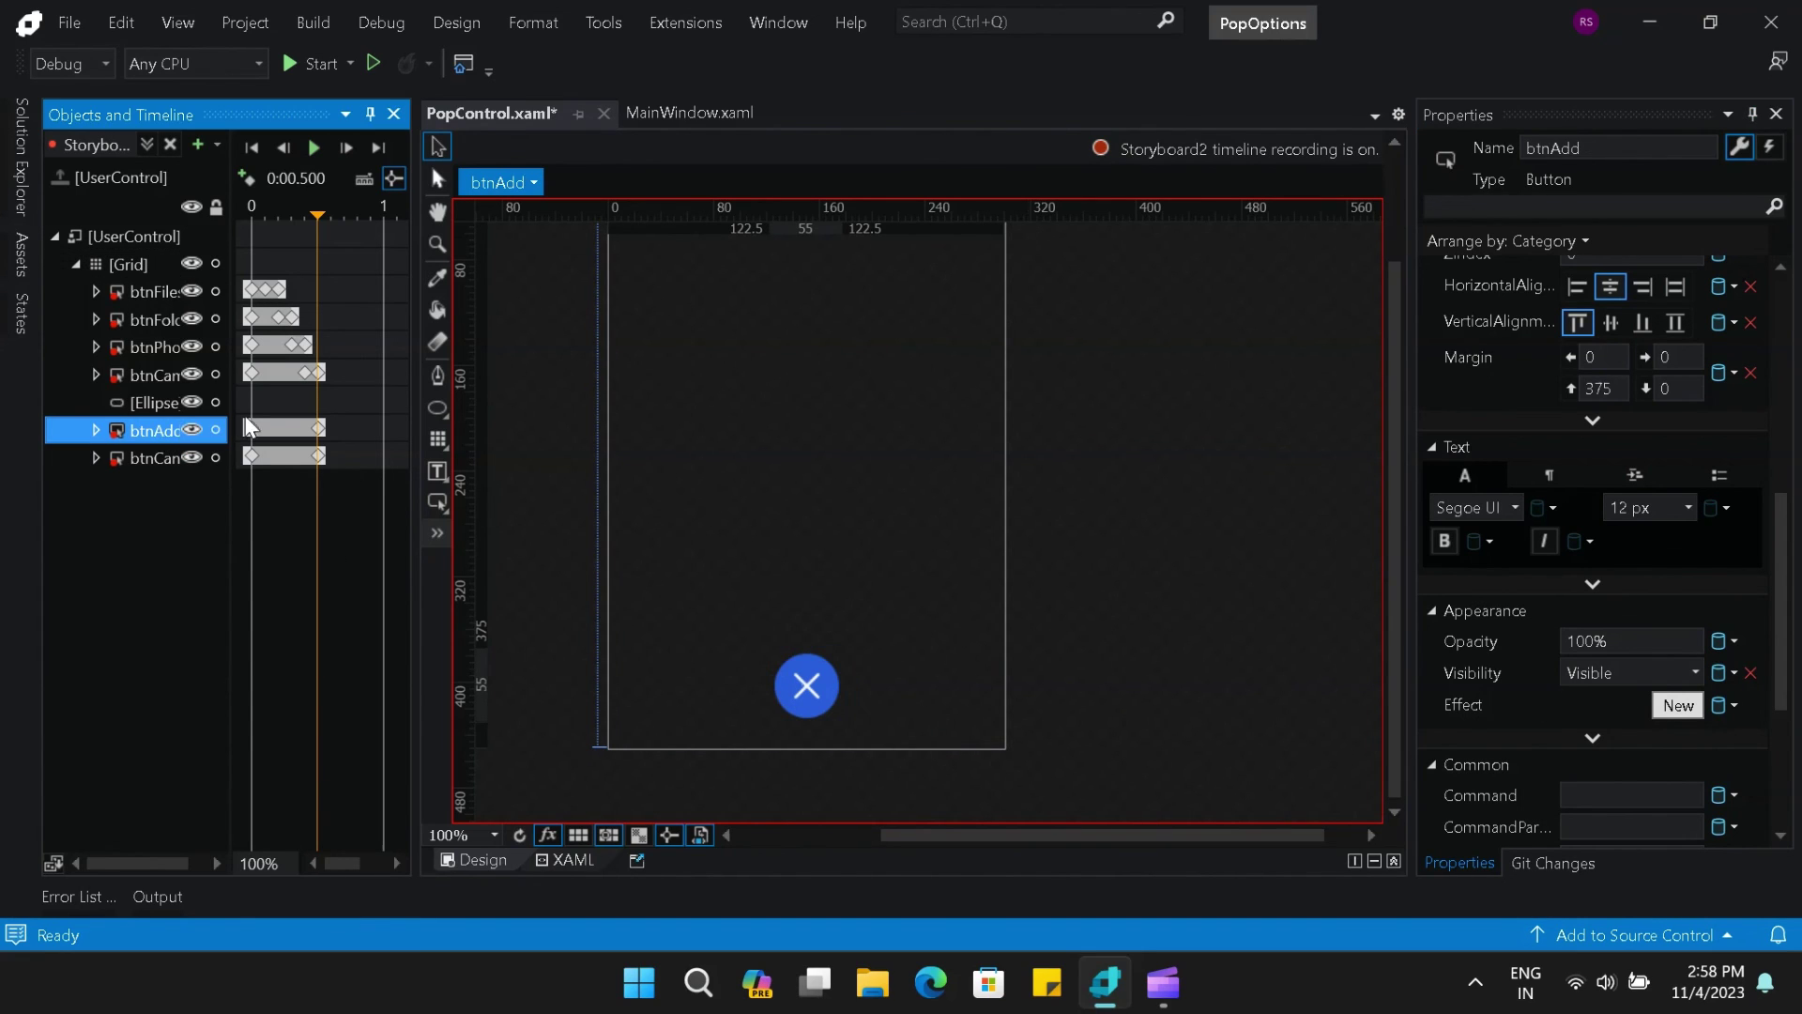
pyautogui.click(1696, 672)
pyautogui.click(1698, 670)
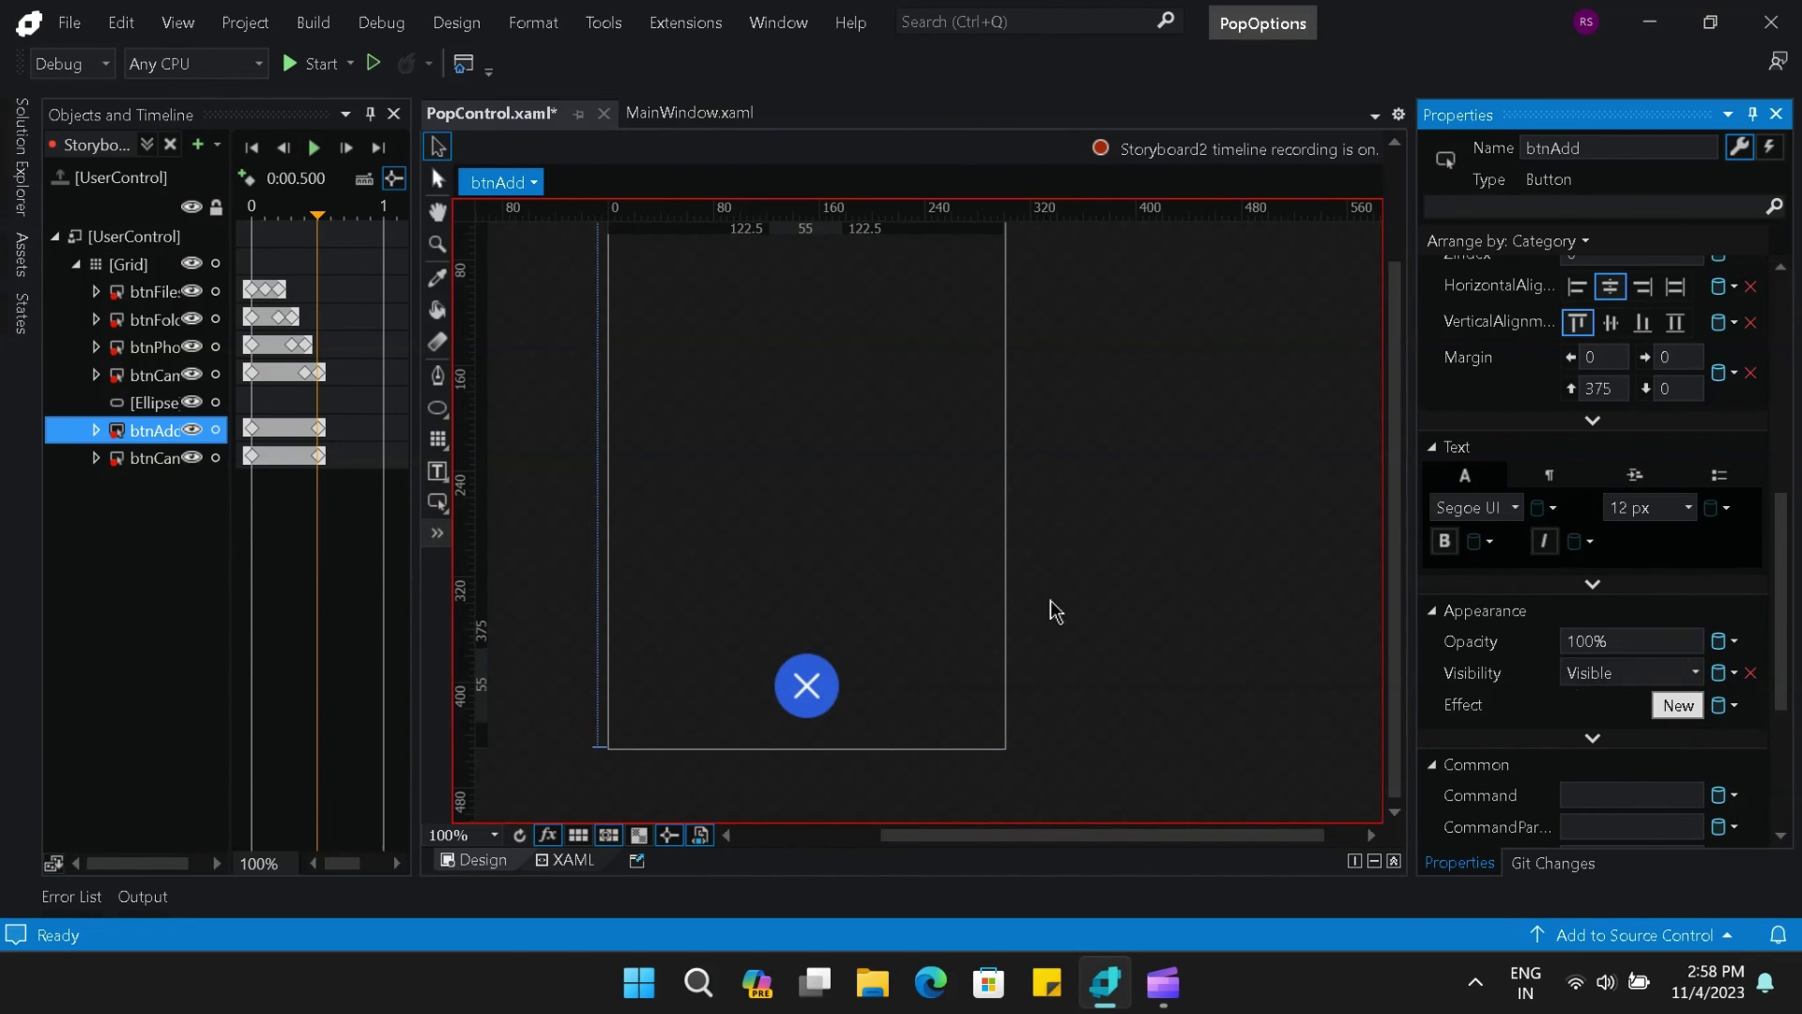
pyautogui.click(120, 460)
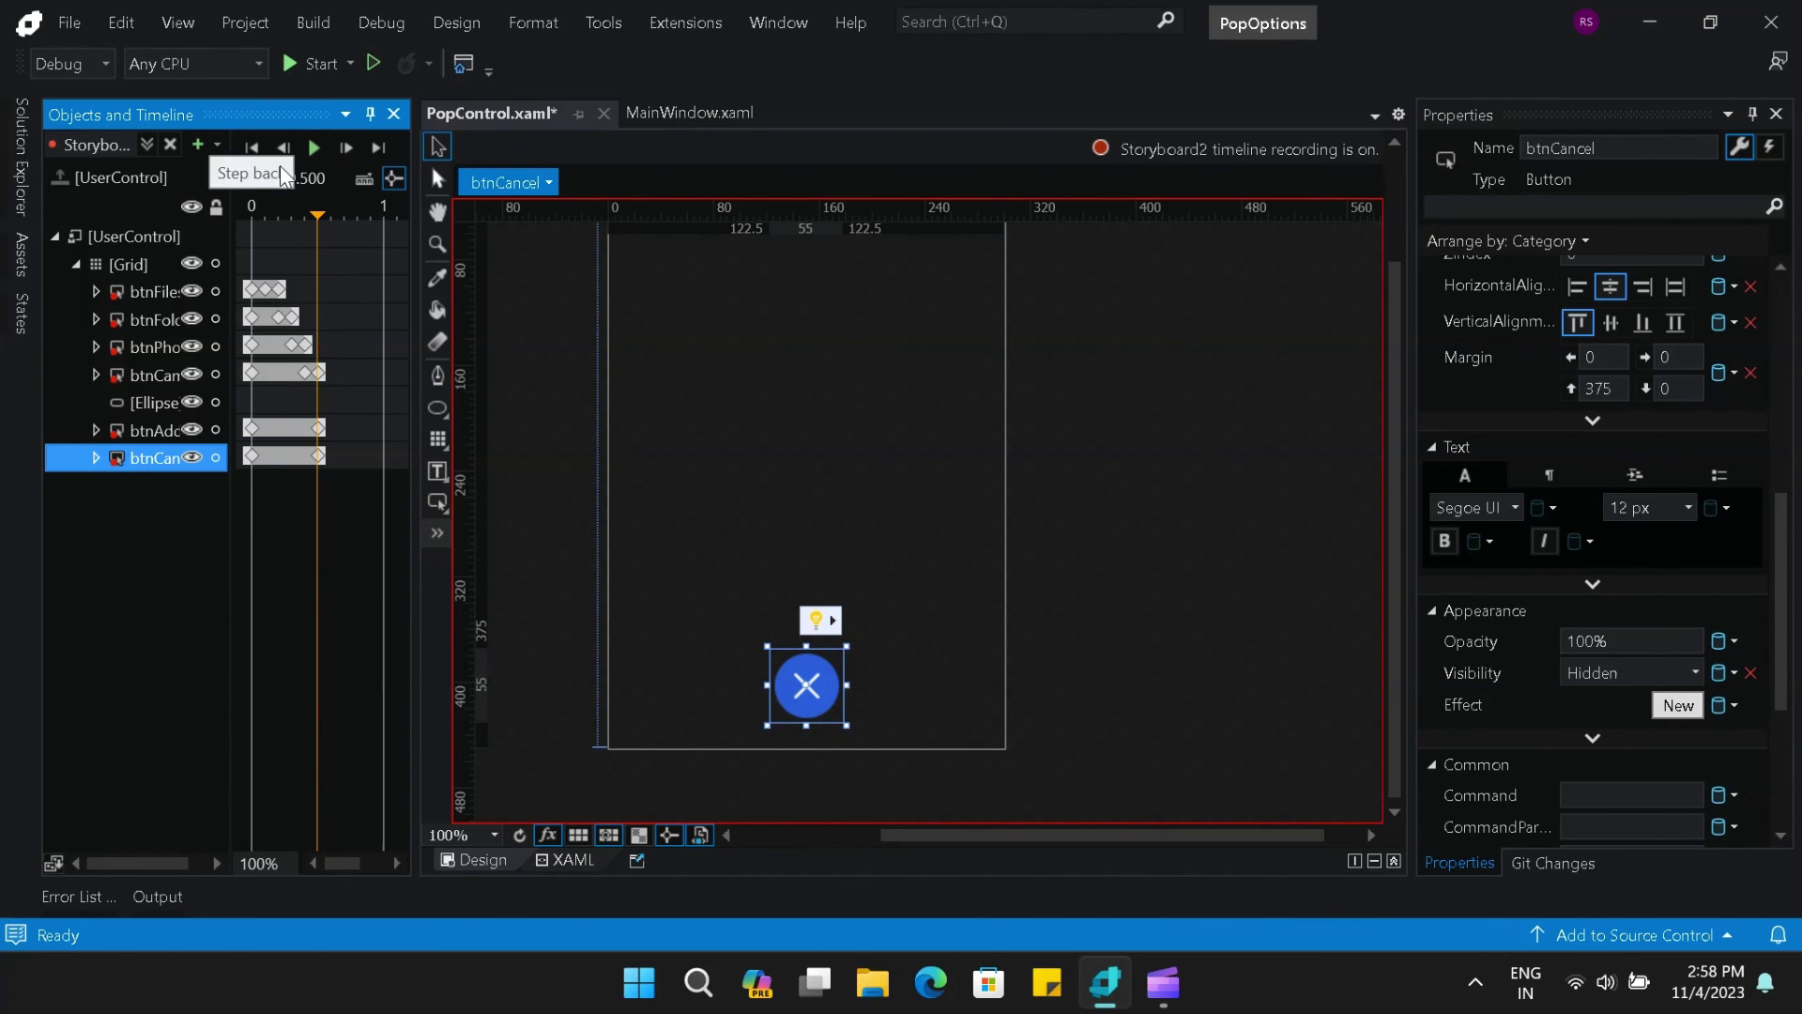
pyautogui.click(315, 147)
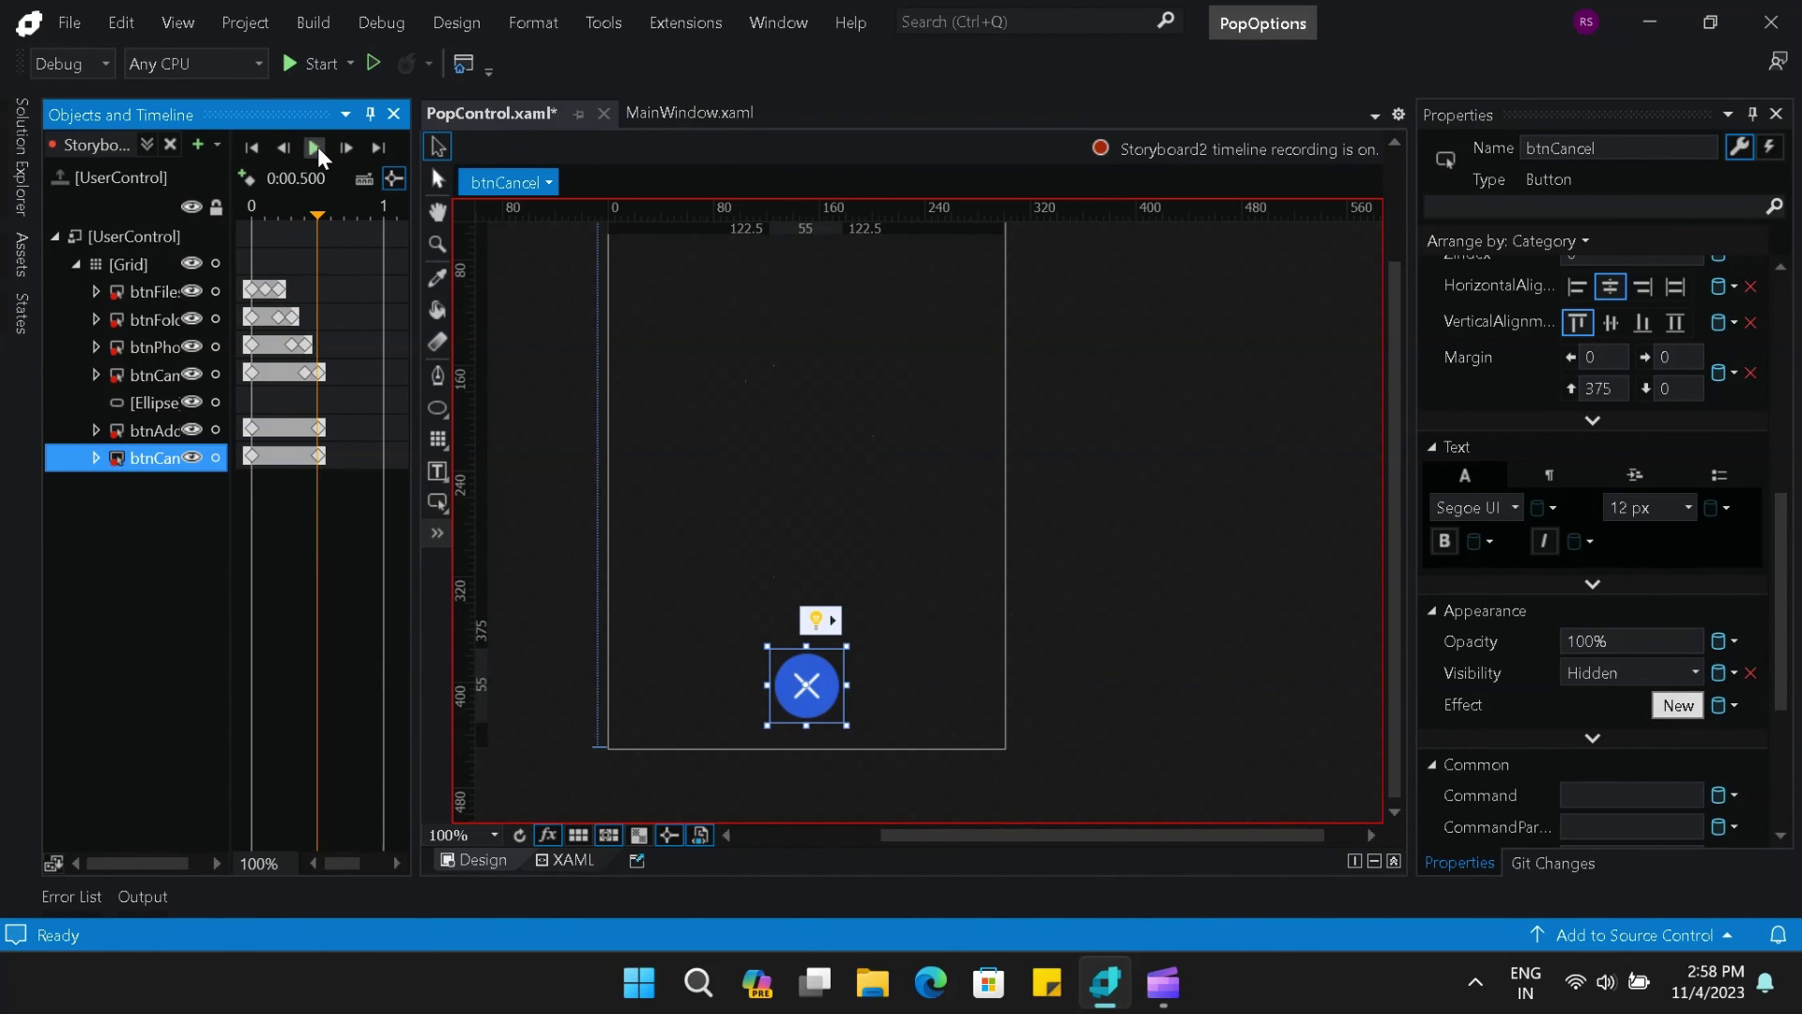
pyautogui.click(154, 428)
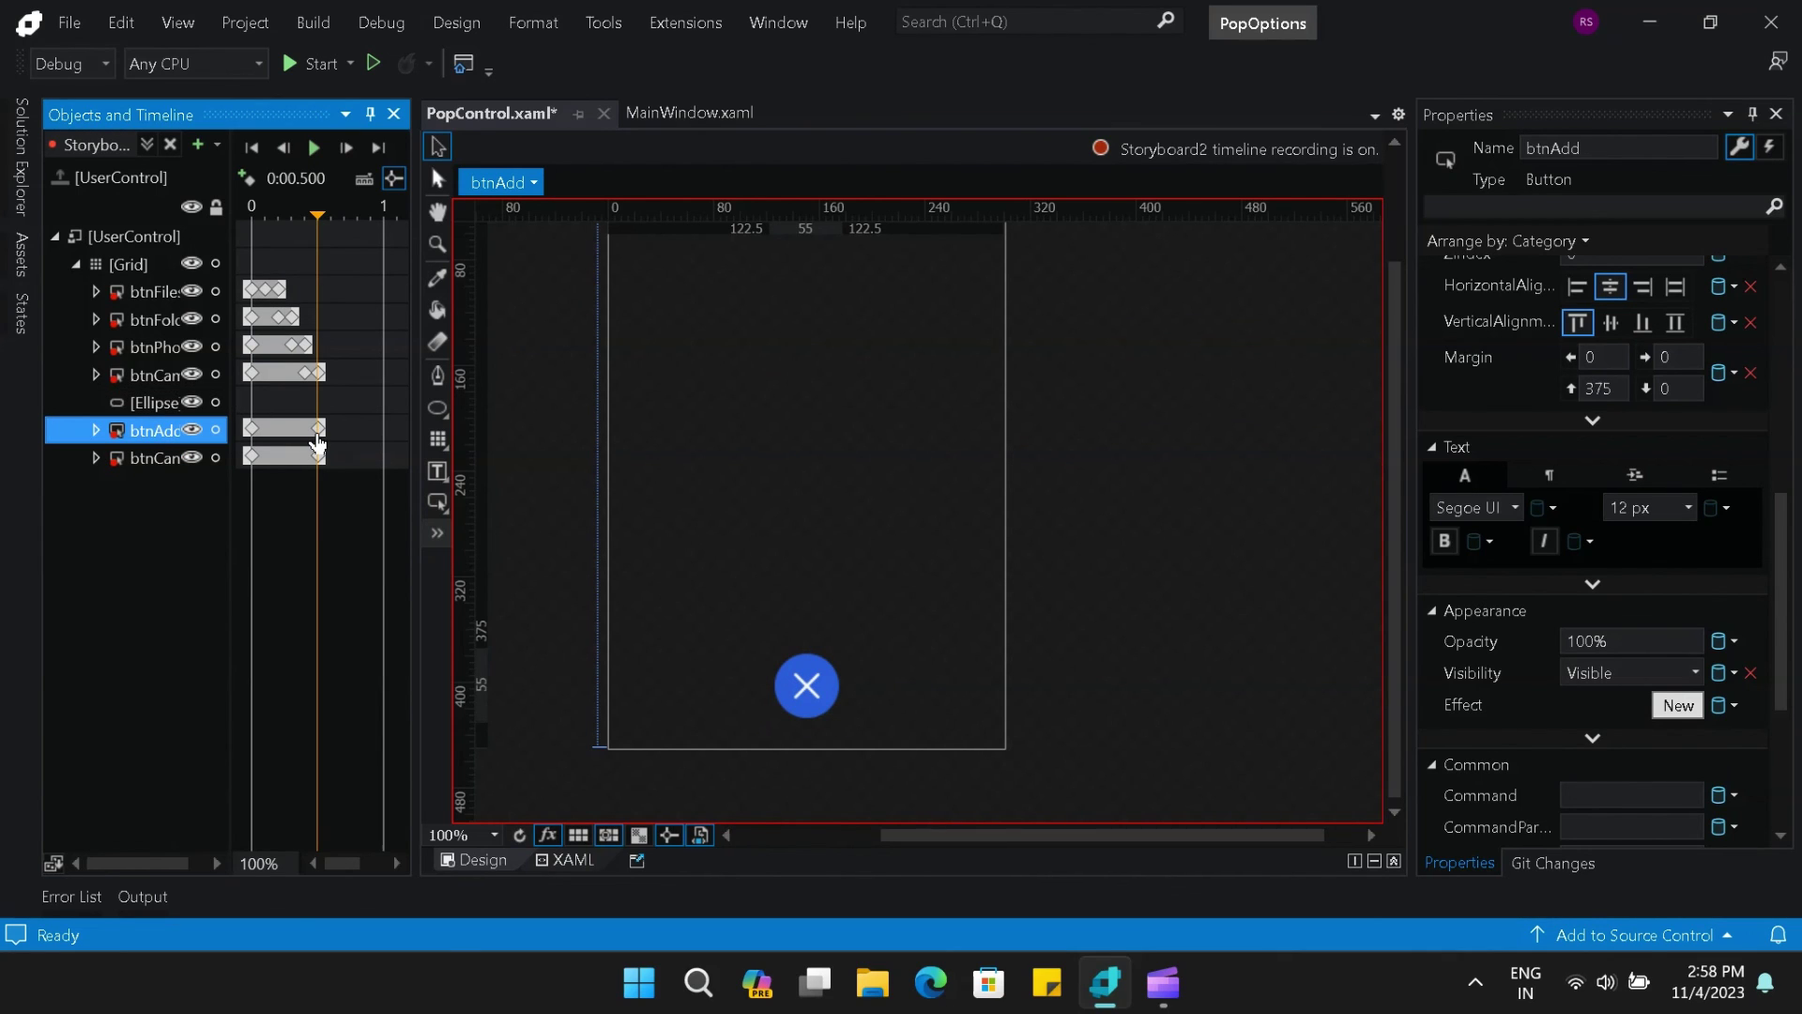
pyautogui.click(1630, 672)
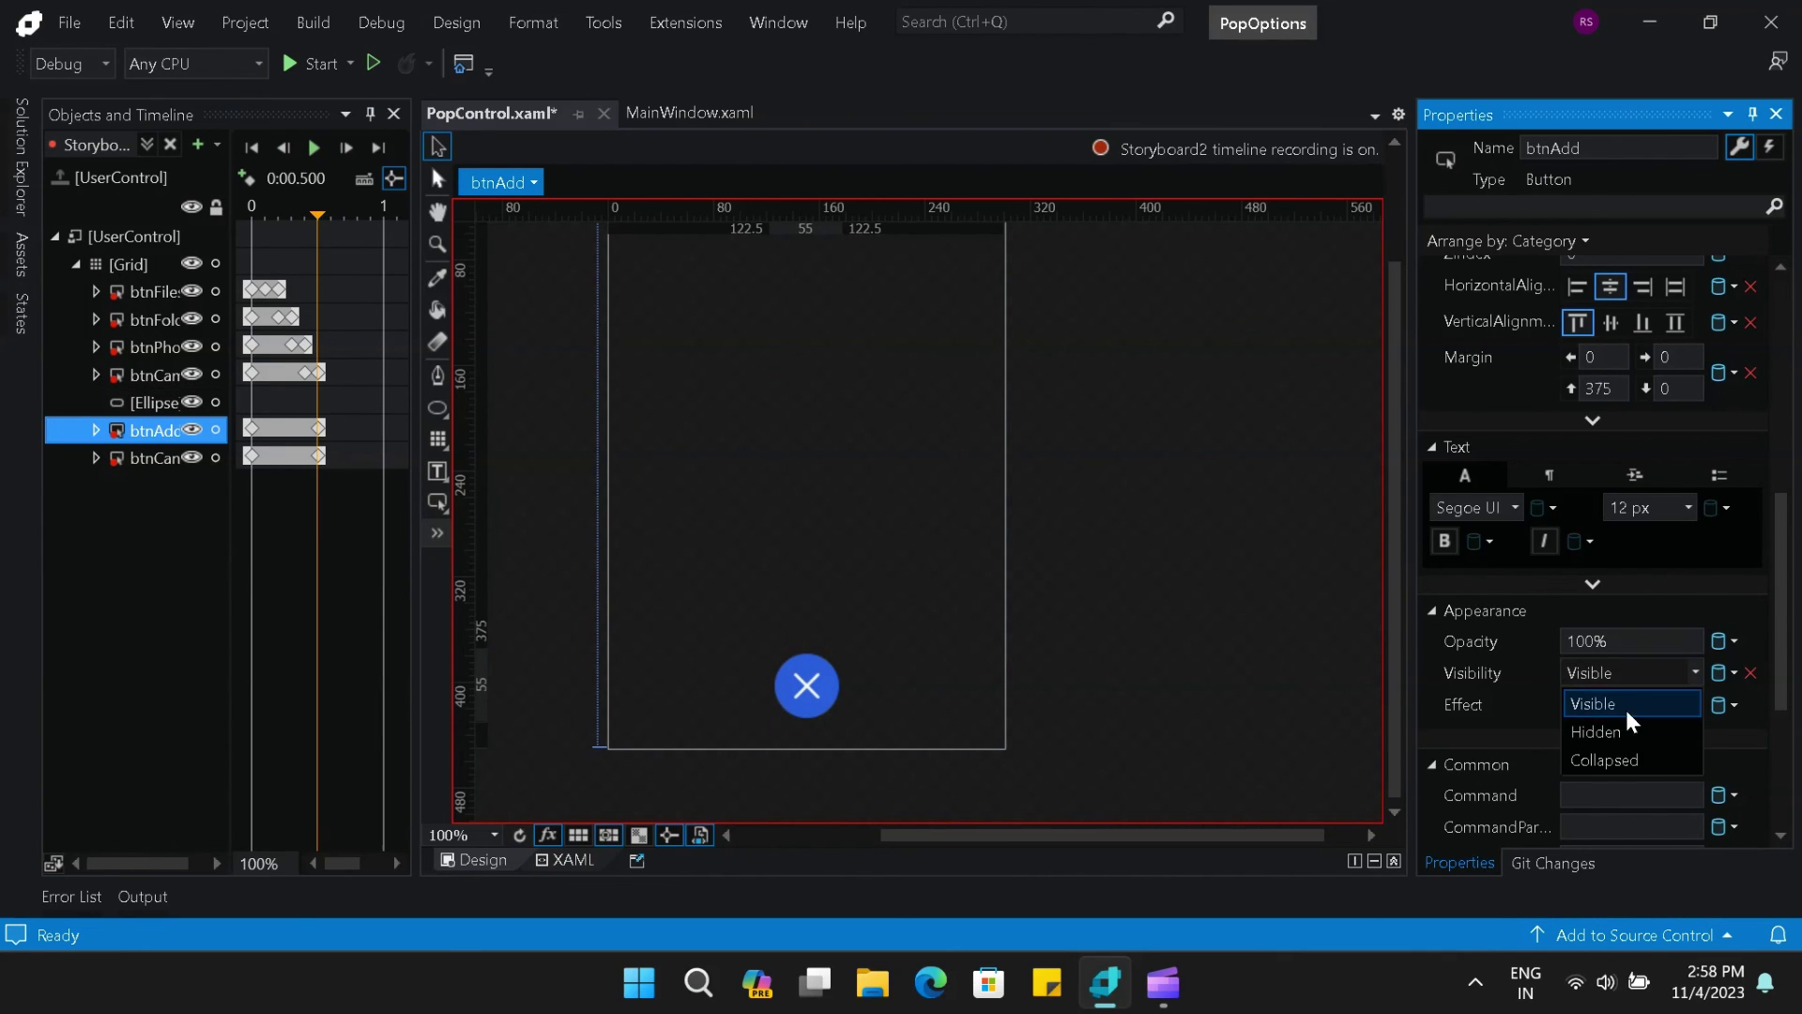
pyautogui.click(250, 398)
pyautogui.click(318, 428)
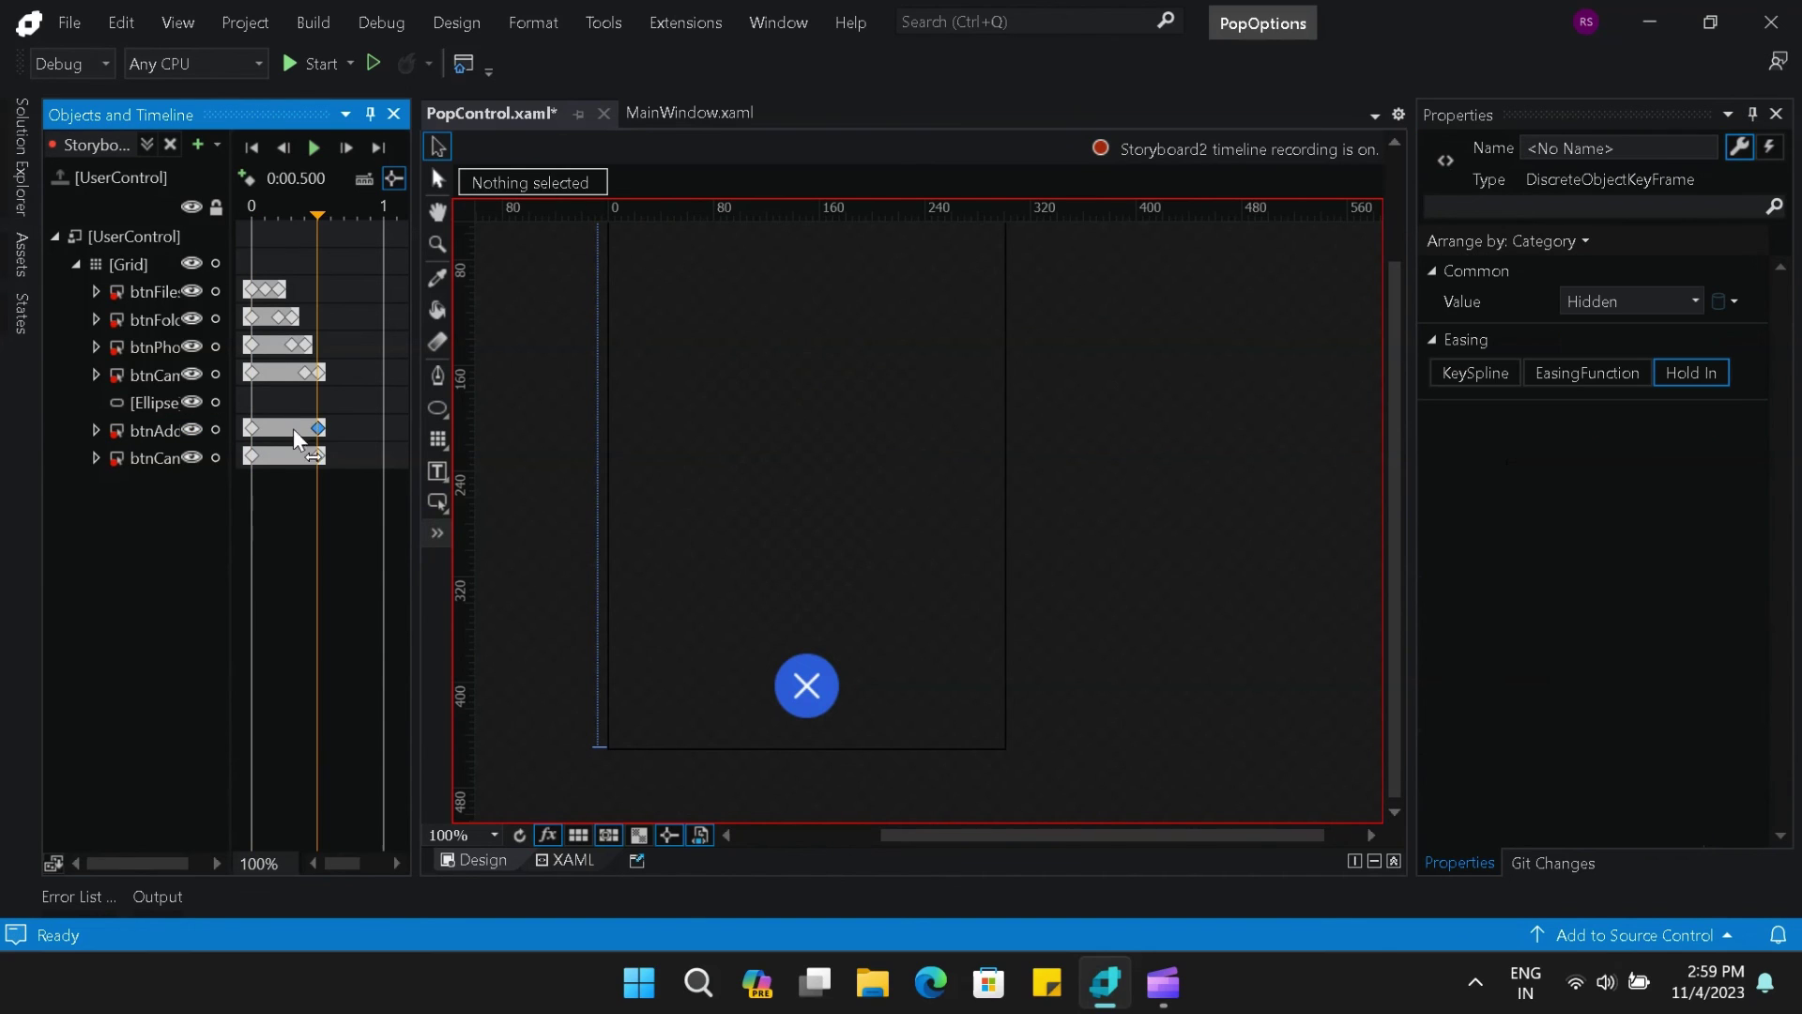
pyautogui.click(161, 430)
pyautogui.moveTo(1786, 497); pyautogui.dragTo(1793, 708)
pyautogui.click(1693, 698)
pyautogui.click(1693, 699)
# - Set btnCancel's Visibility to Hidden at the 0.5-second mark of Storyboard2
pyautogui.click(141, 456)
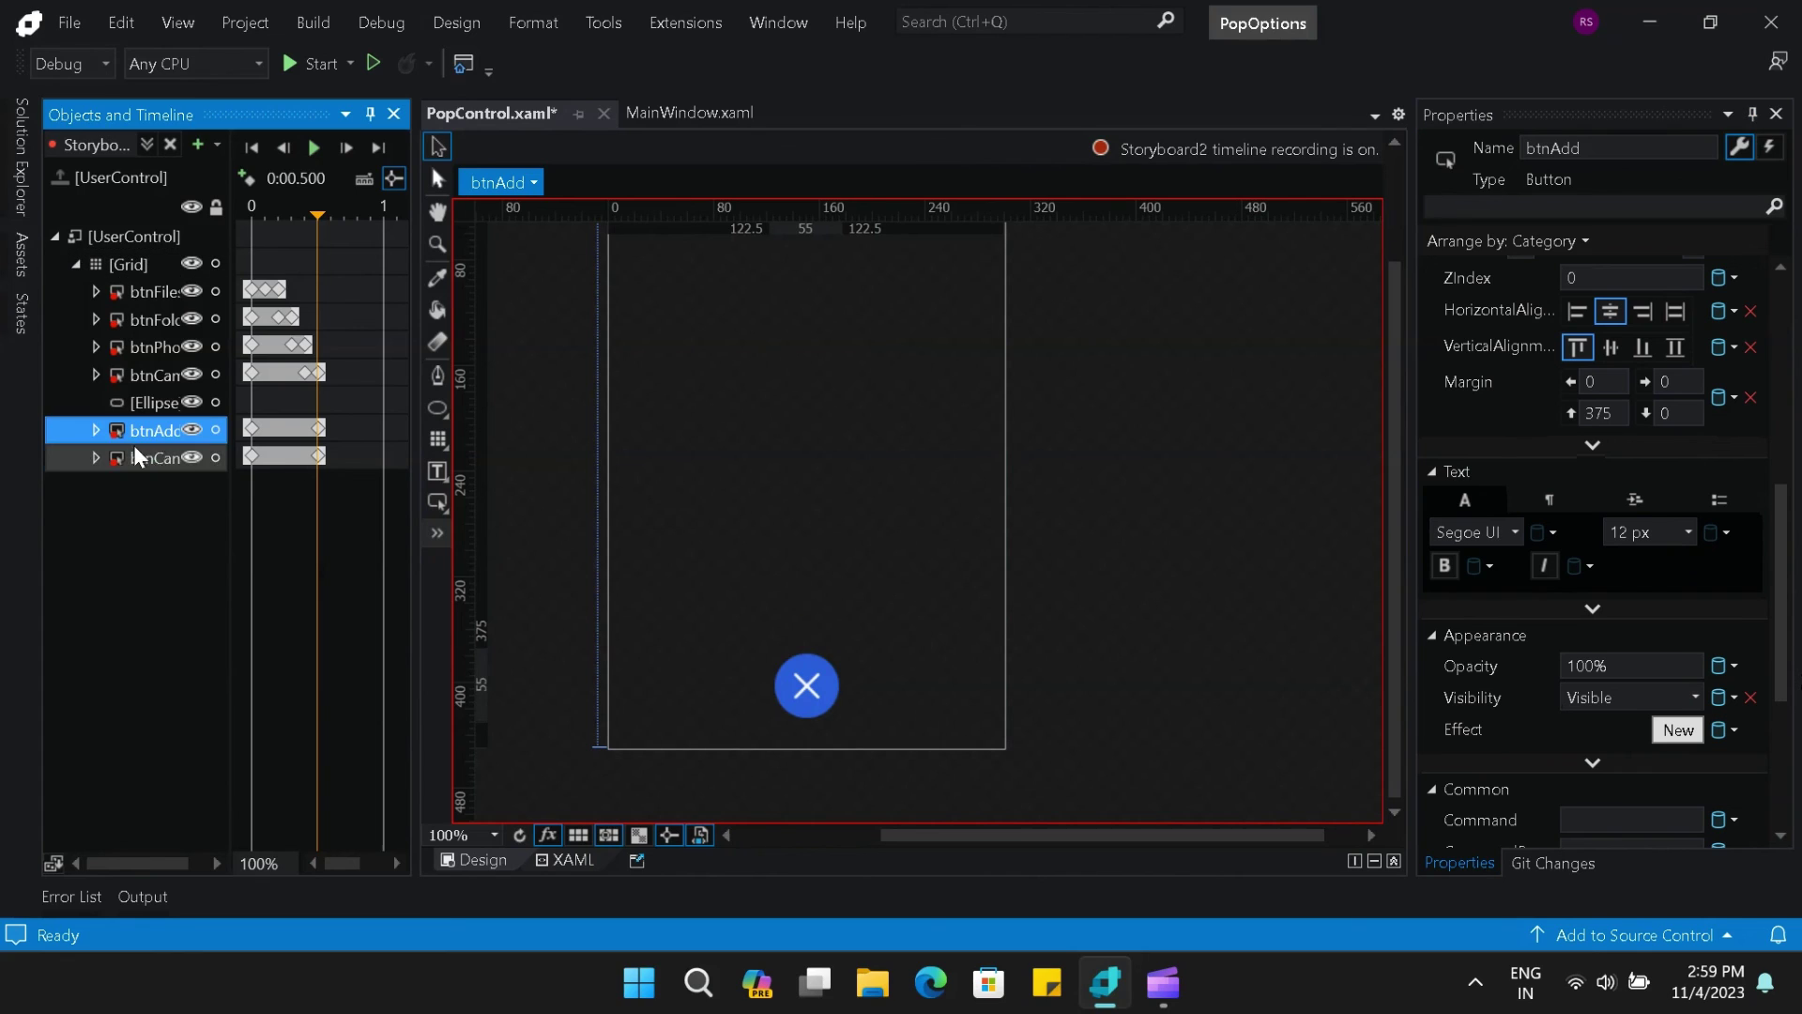
pyautogui.click(1695, 697)
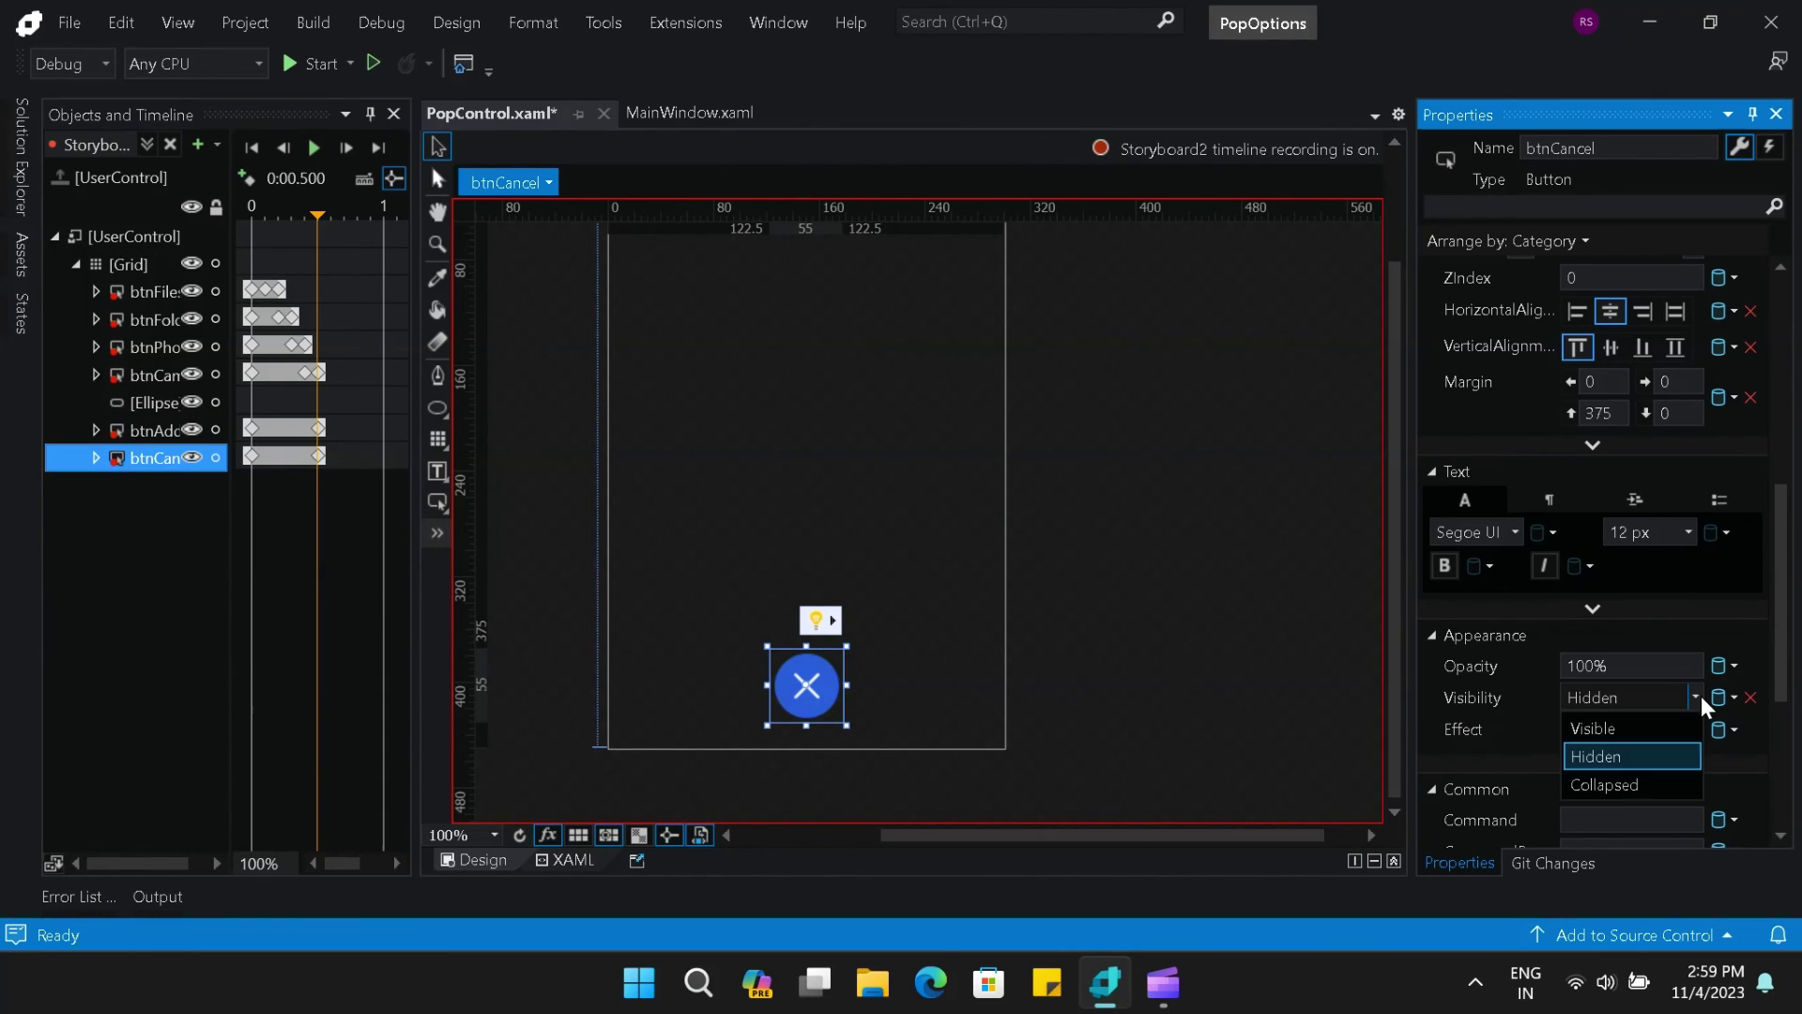
pyautogui.click(1602, 753)
pyautogui.click(1693, 694)
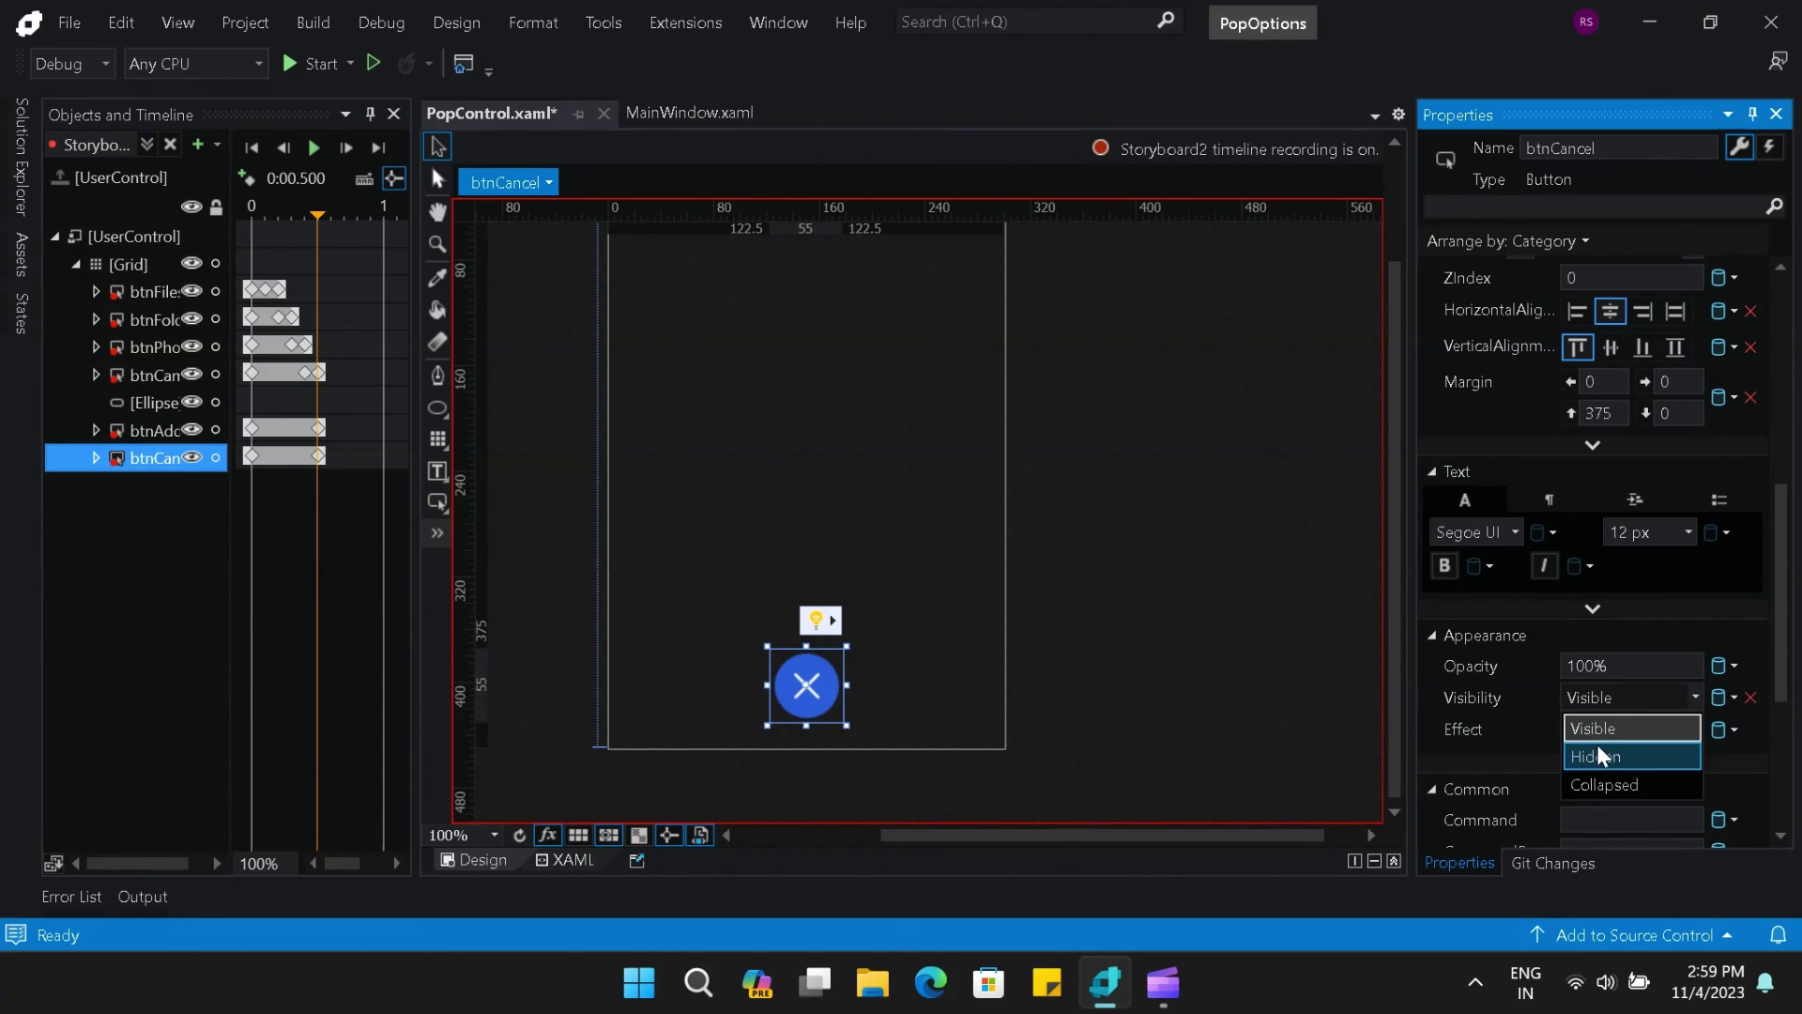
pyautogui.click(1598, 752)
# - Set btnAdd's Visibility to Visible at the 0.5-second mark and play Storyboard2
pyautogui.click(150, 429)
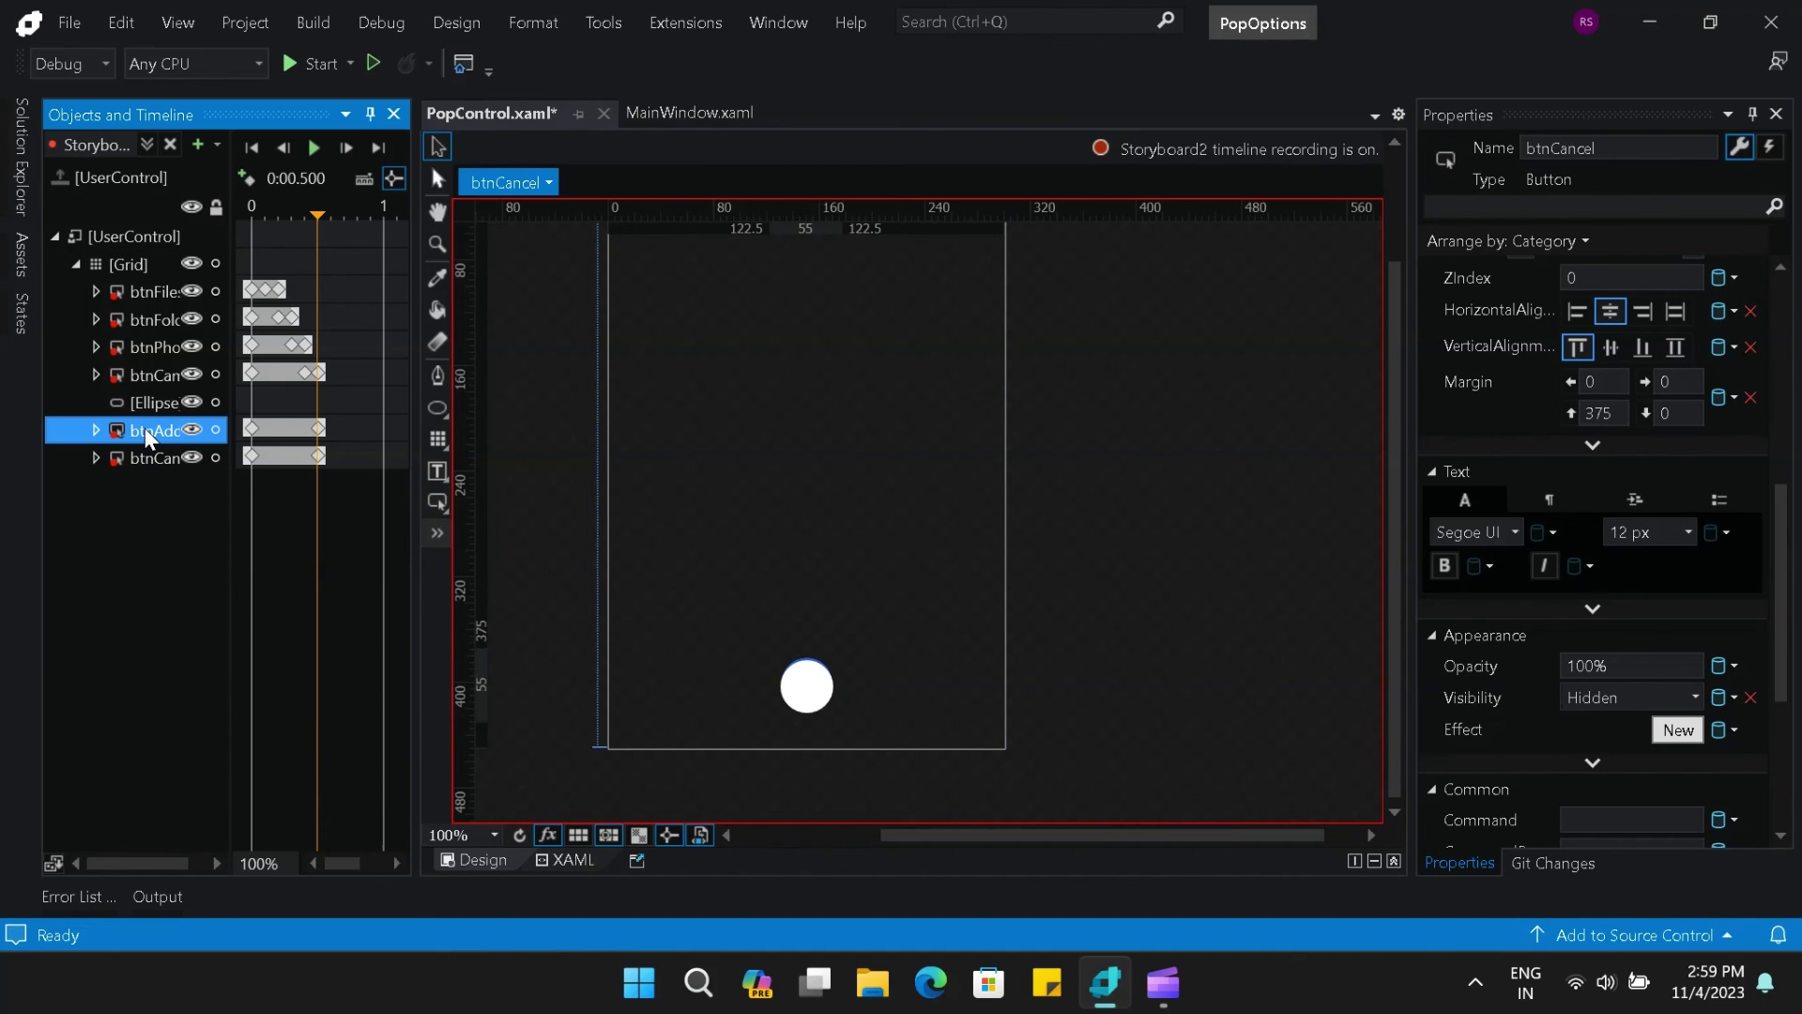
pyautogui.click(1697, 698)
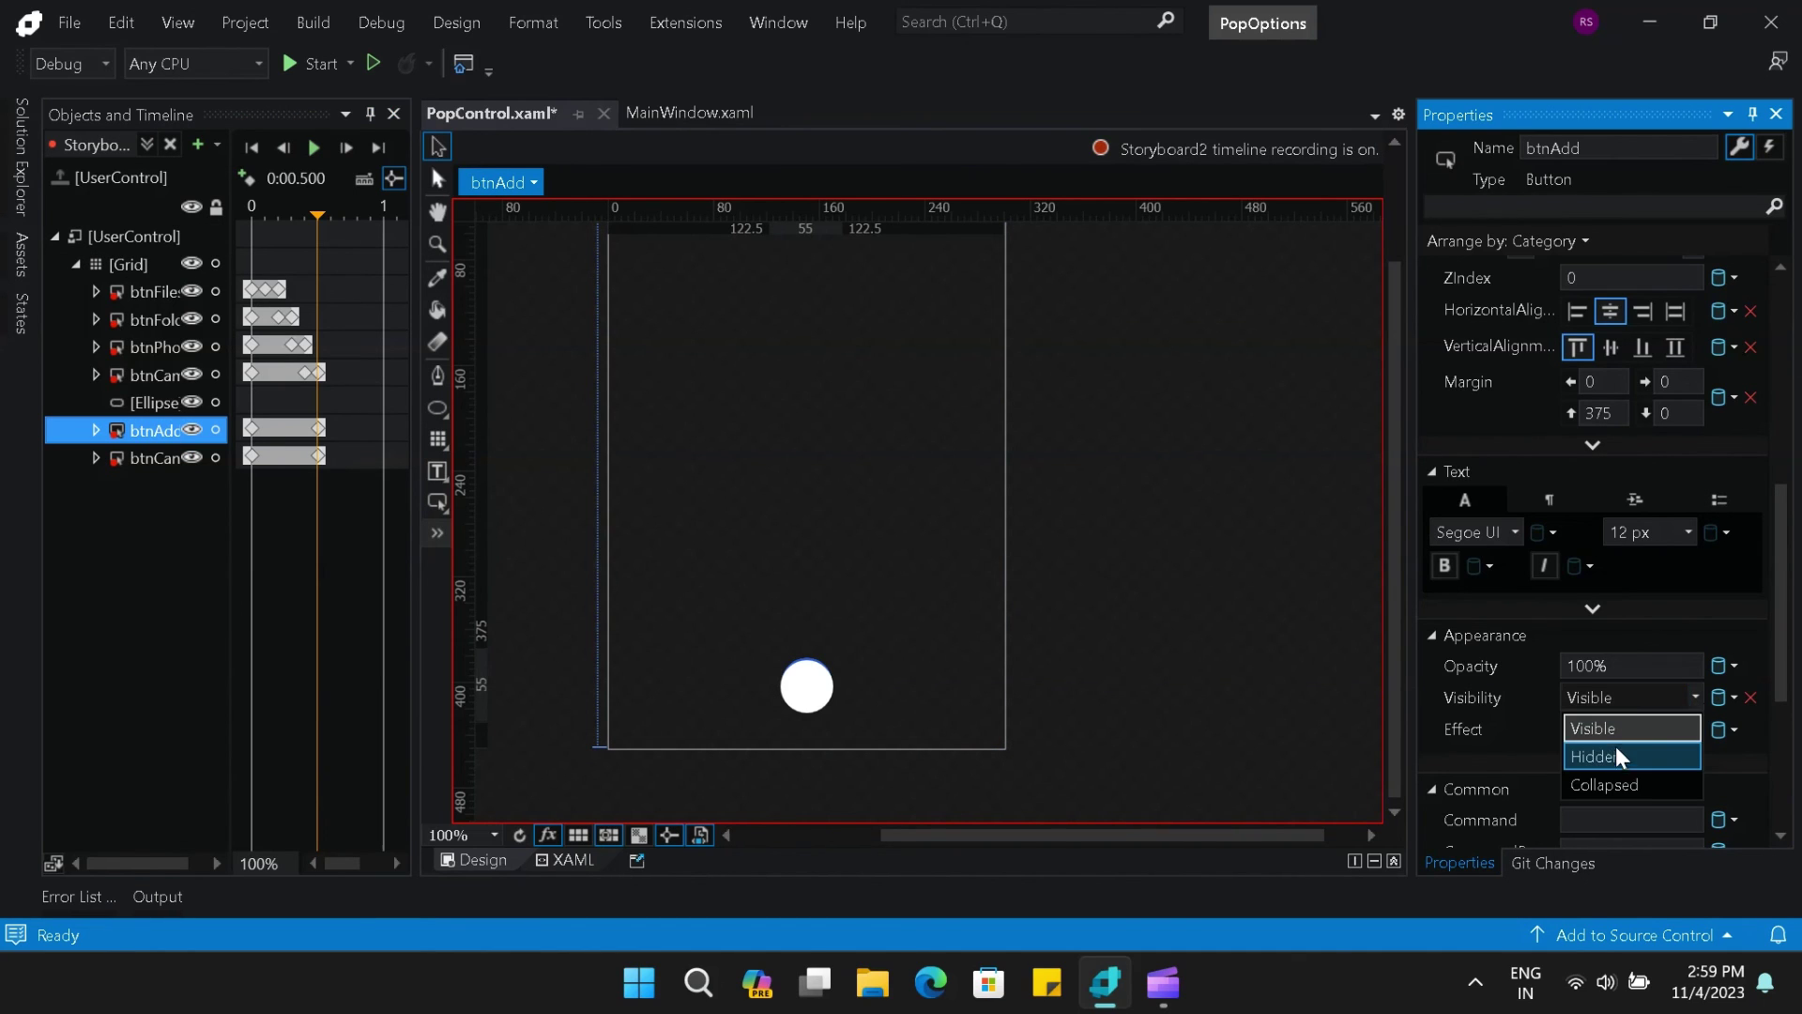
pyautogui.click(1614, 748)
pyautogui.click(1697, 697)
pyautogui.click(1618, 713)
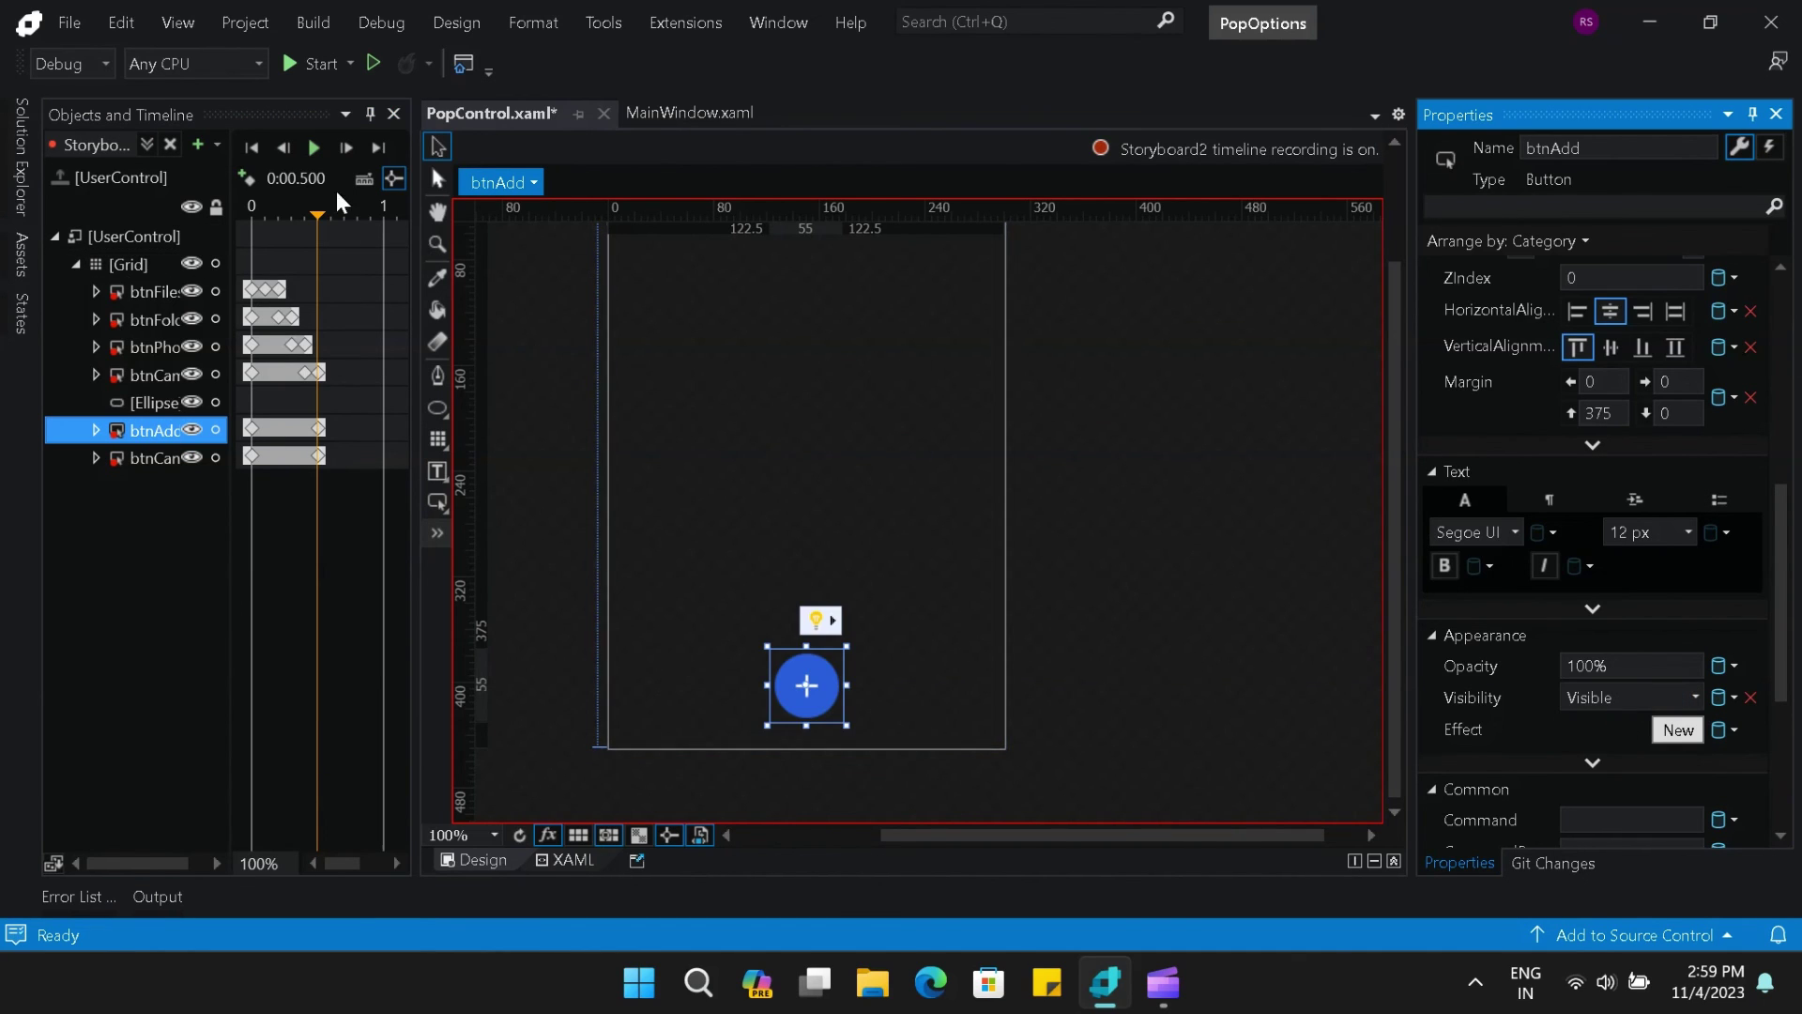
pyautogui.click(318, 154)
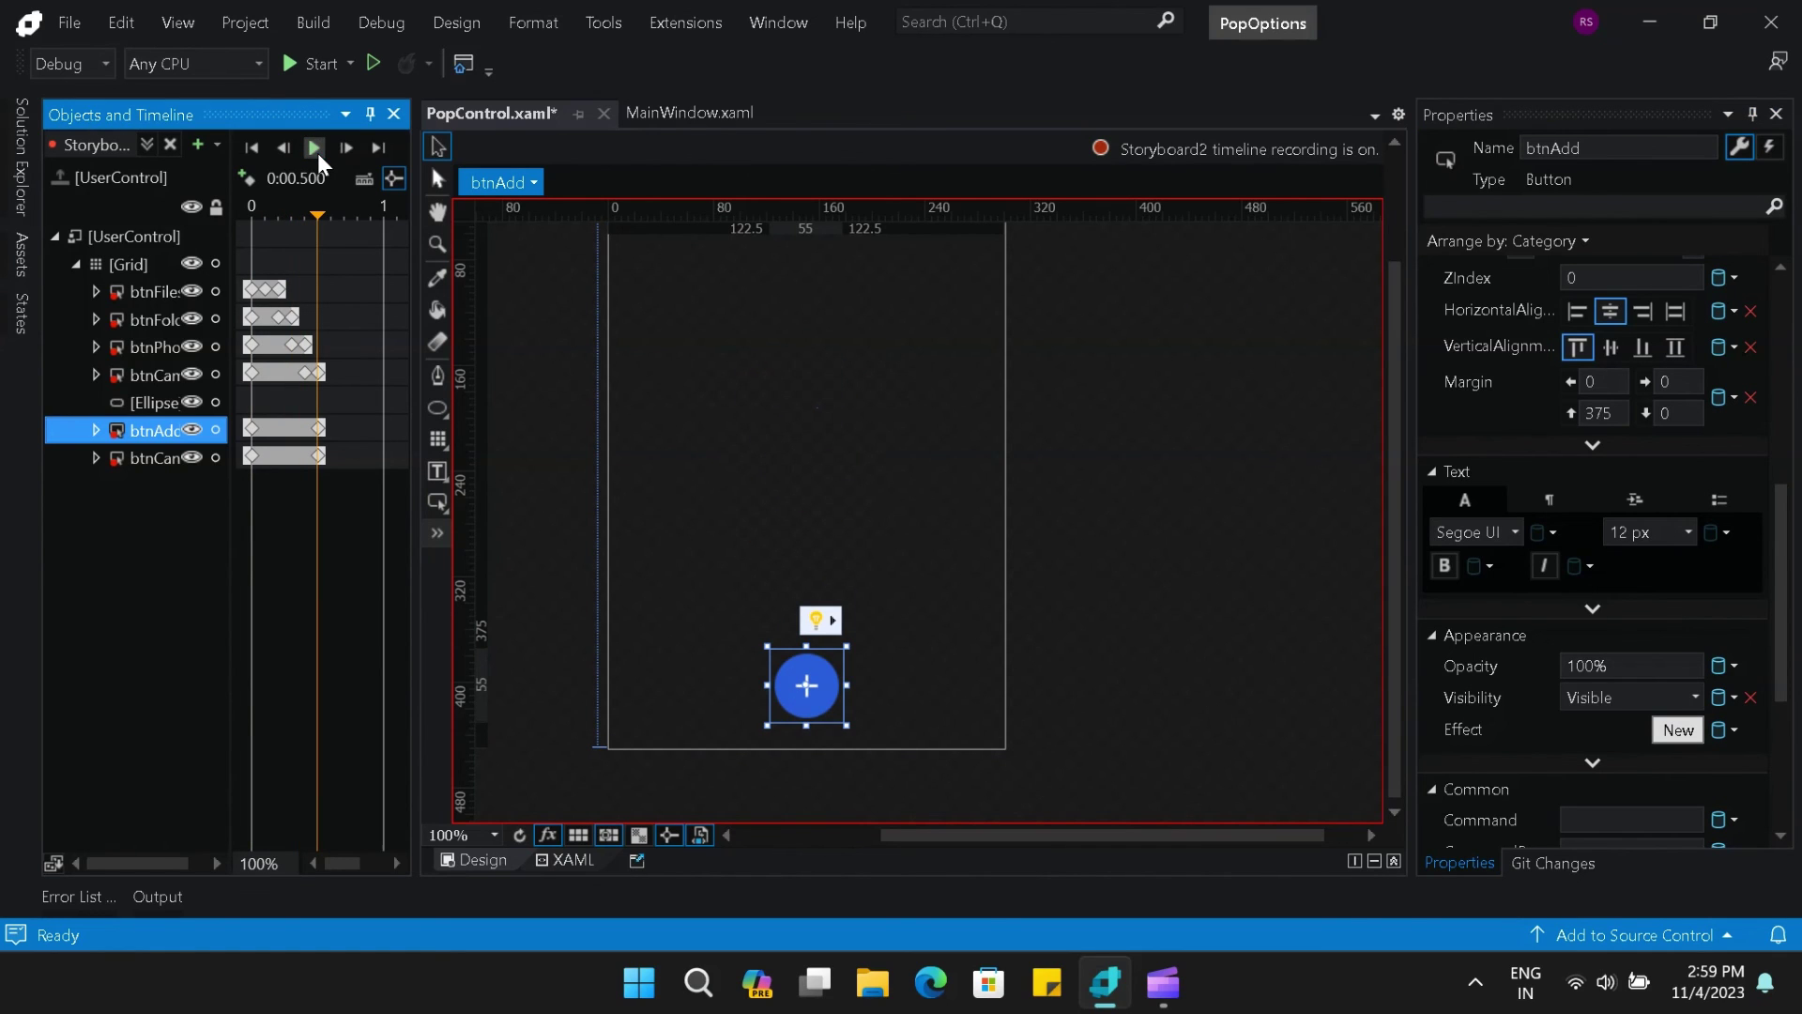
# - Close Storyboard2 and save PopControl.xaml, then run PopOptions from MainWindow.xaml
pyautogui.click(169, 142)
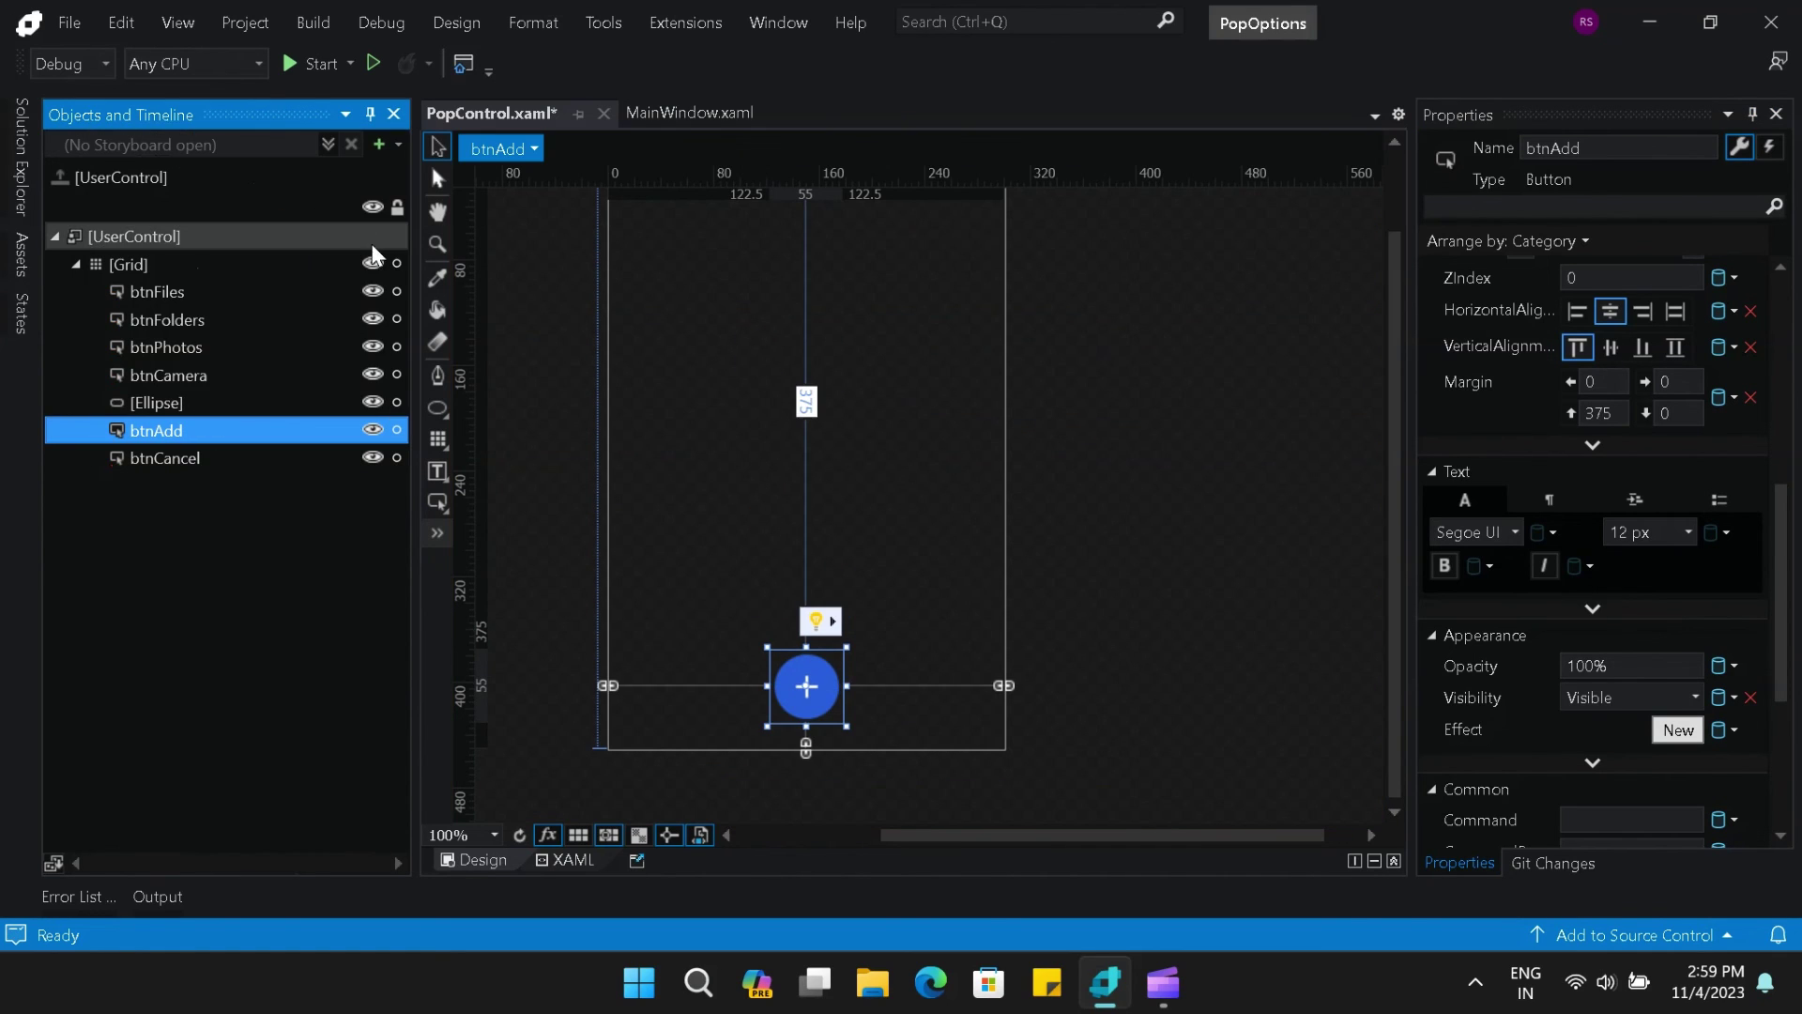
pyautogui.hotkey('ctrl', 's')
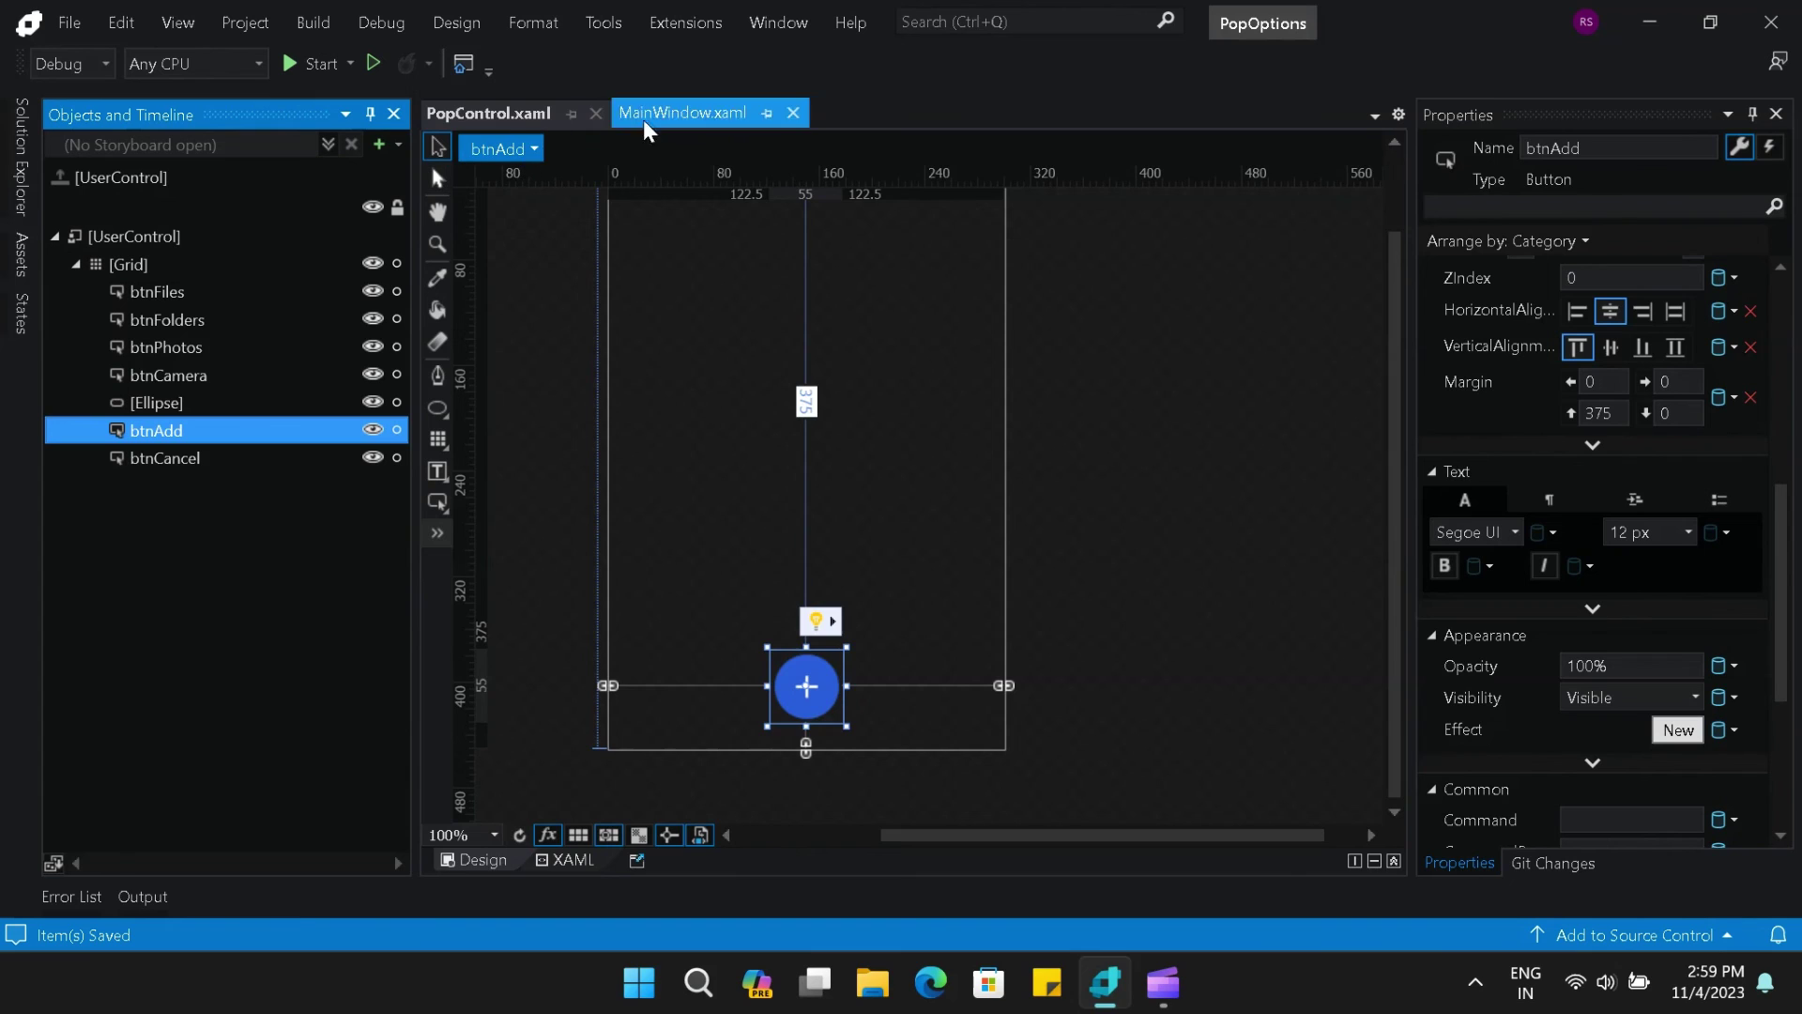
pyautogui.click(683, 112)
pyautogui.click(310, 64)
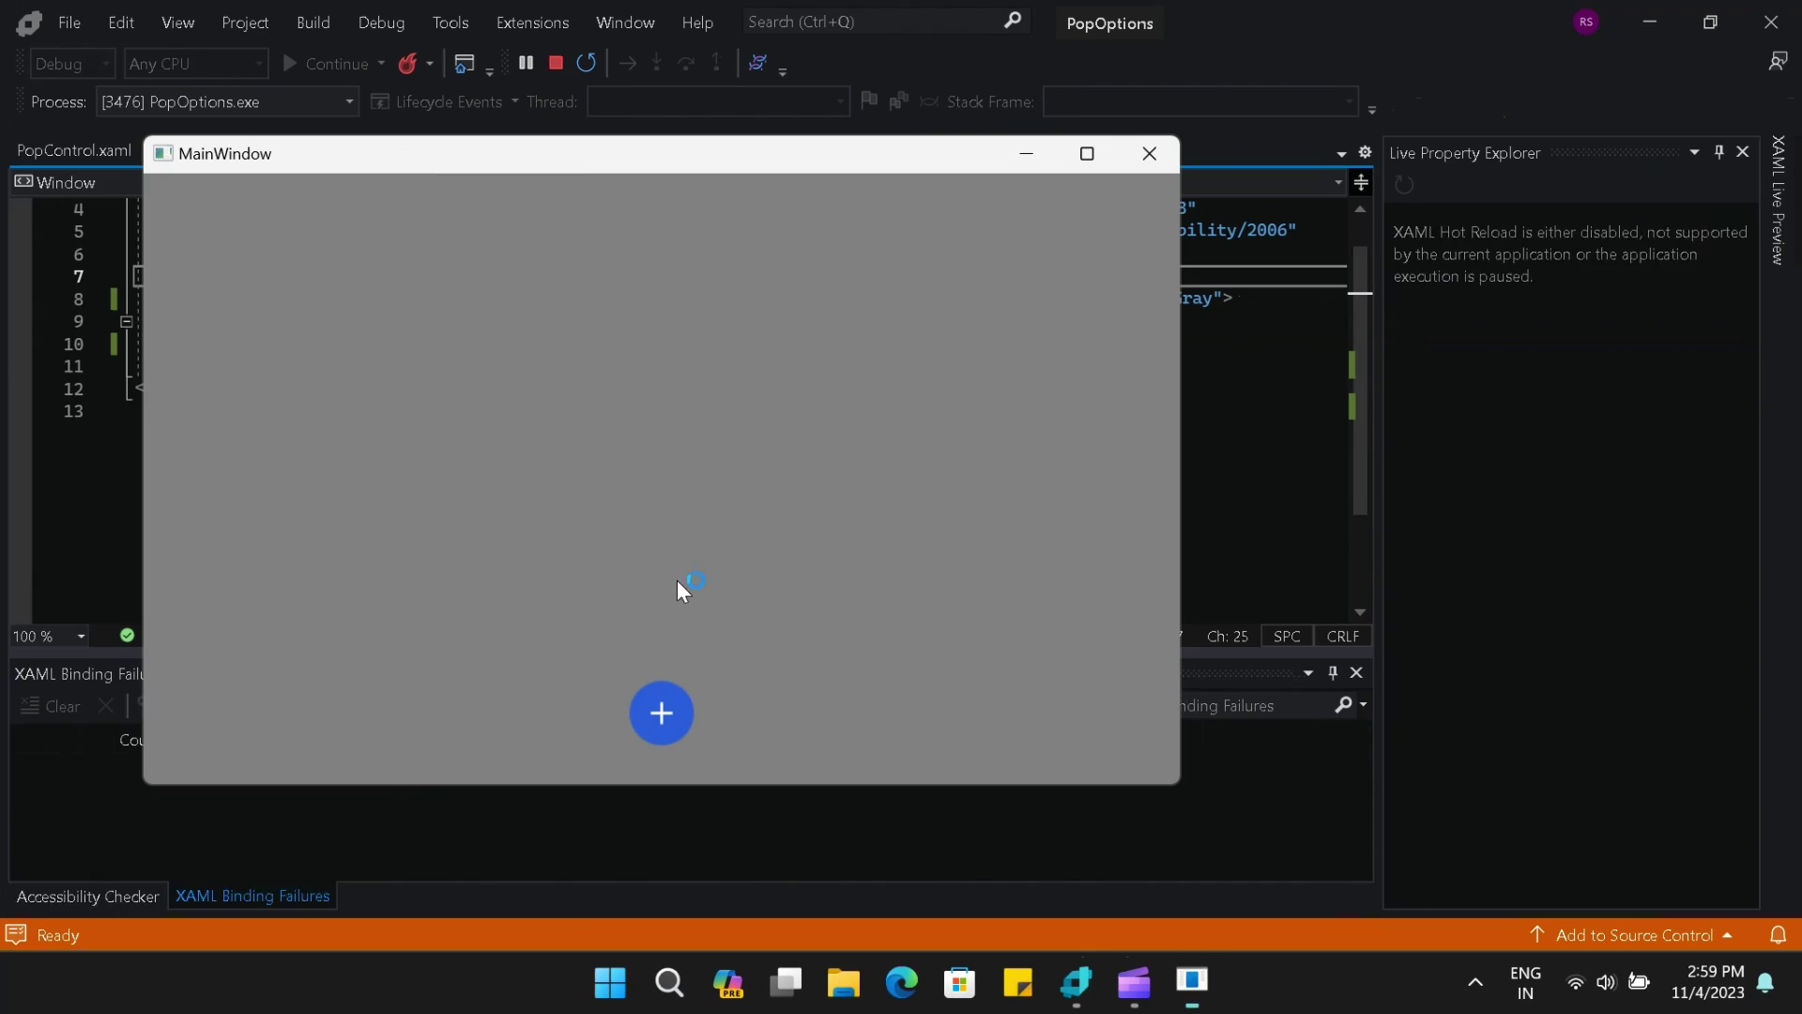
# - Expand and collapse the pop-up options repeatedly in the running MainWindow to check both animations and the add/cancel button swap
pyautogui.click(661, 712)
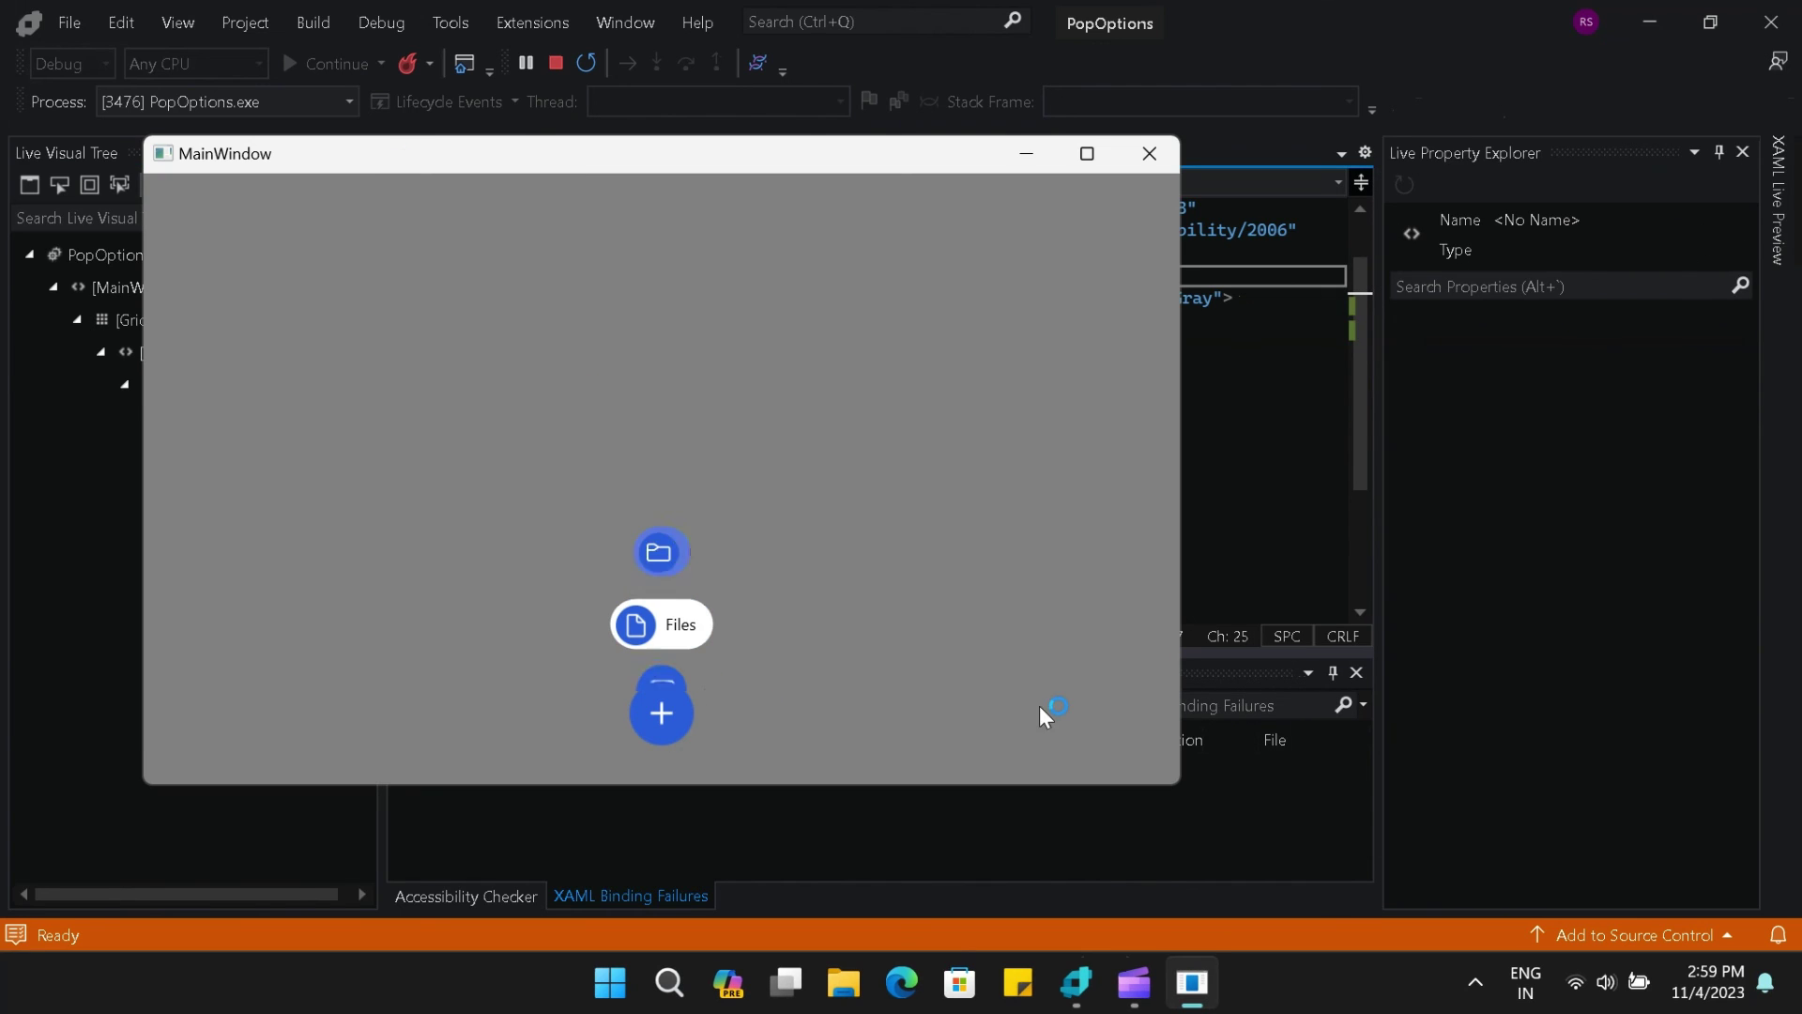
pyautogui.click(662, 712)
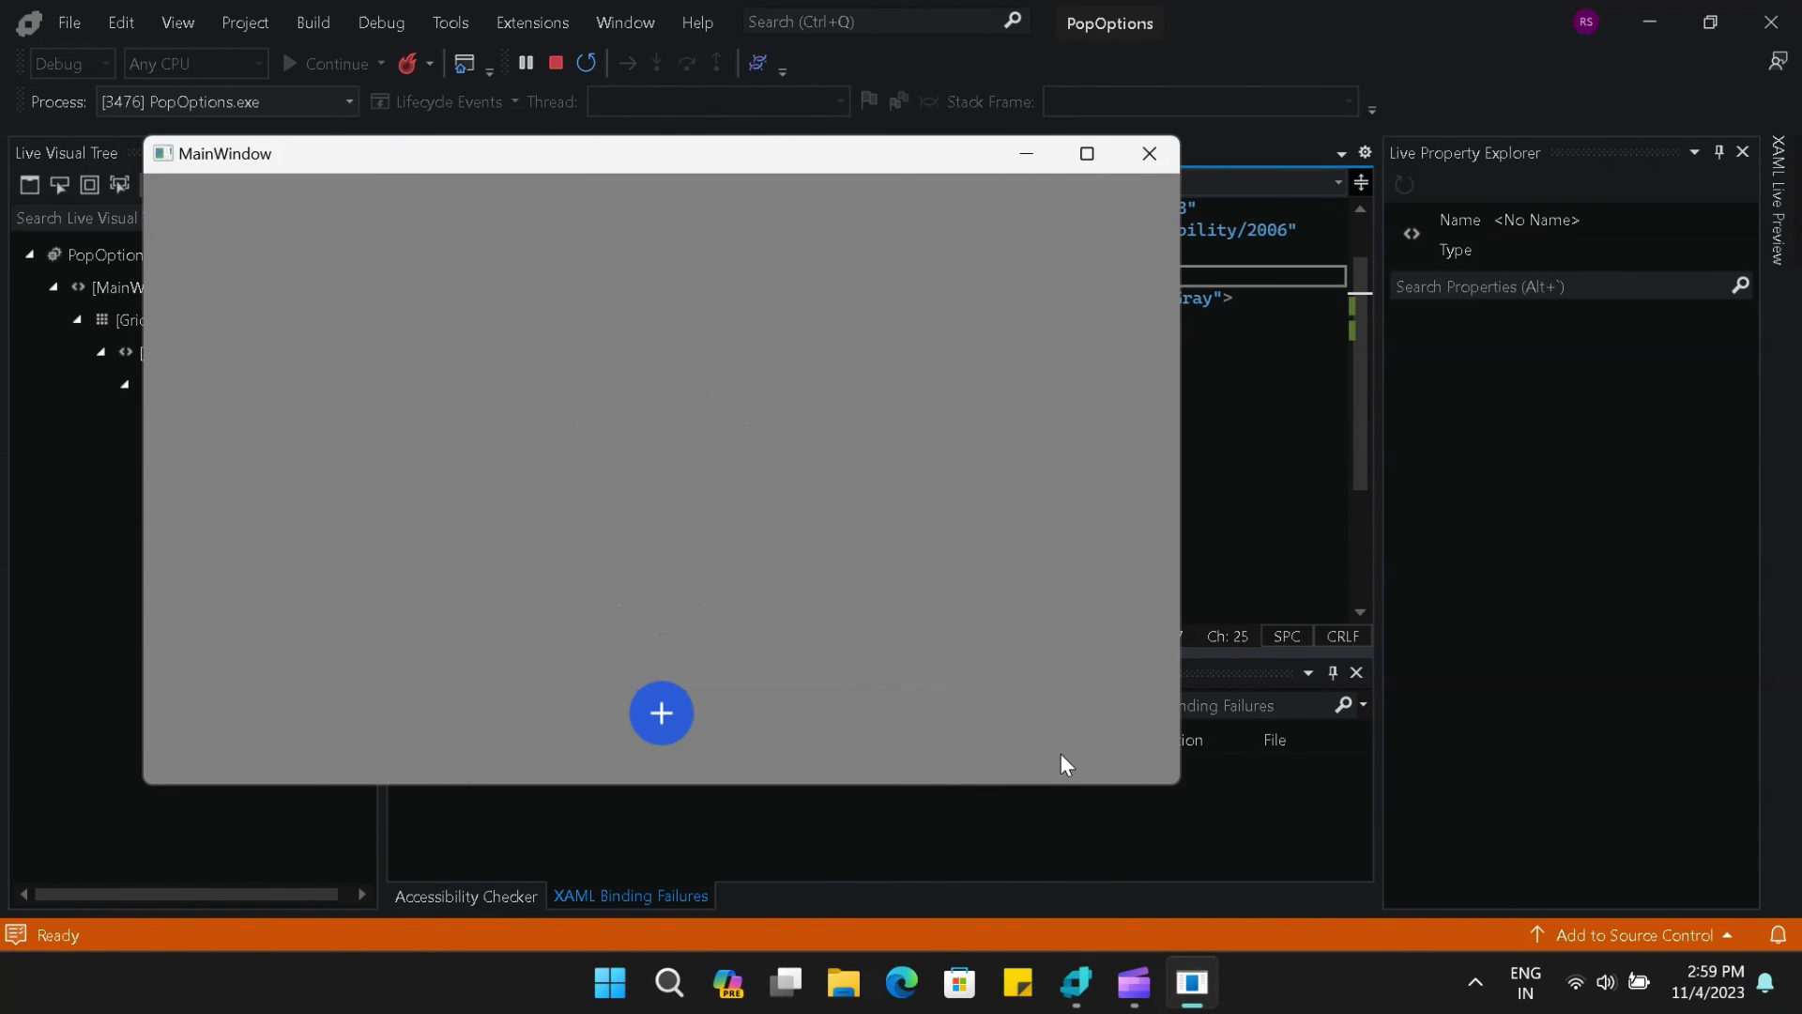
pyautogui.click(683, 718)
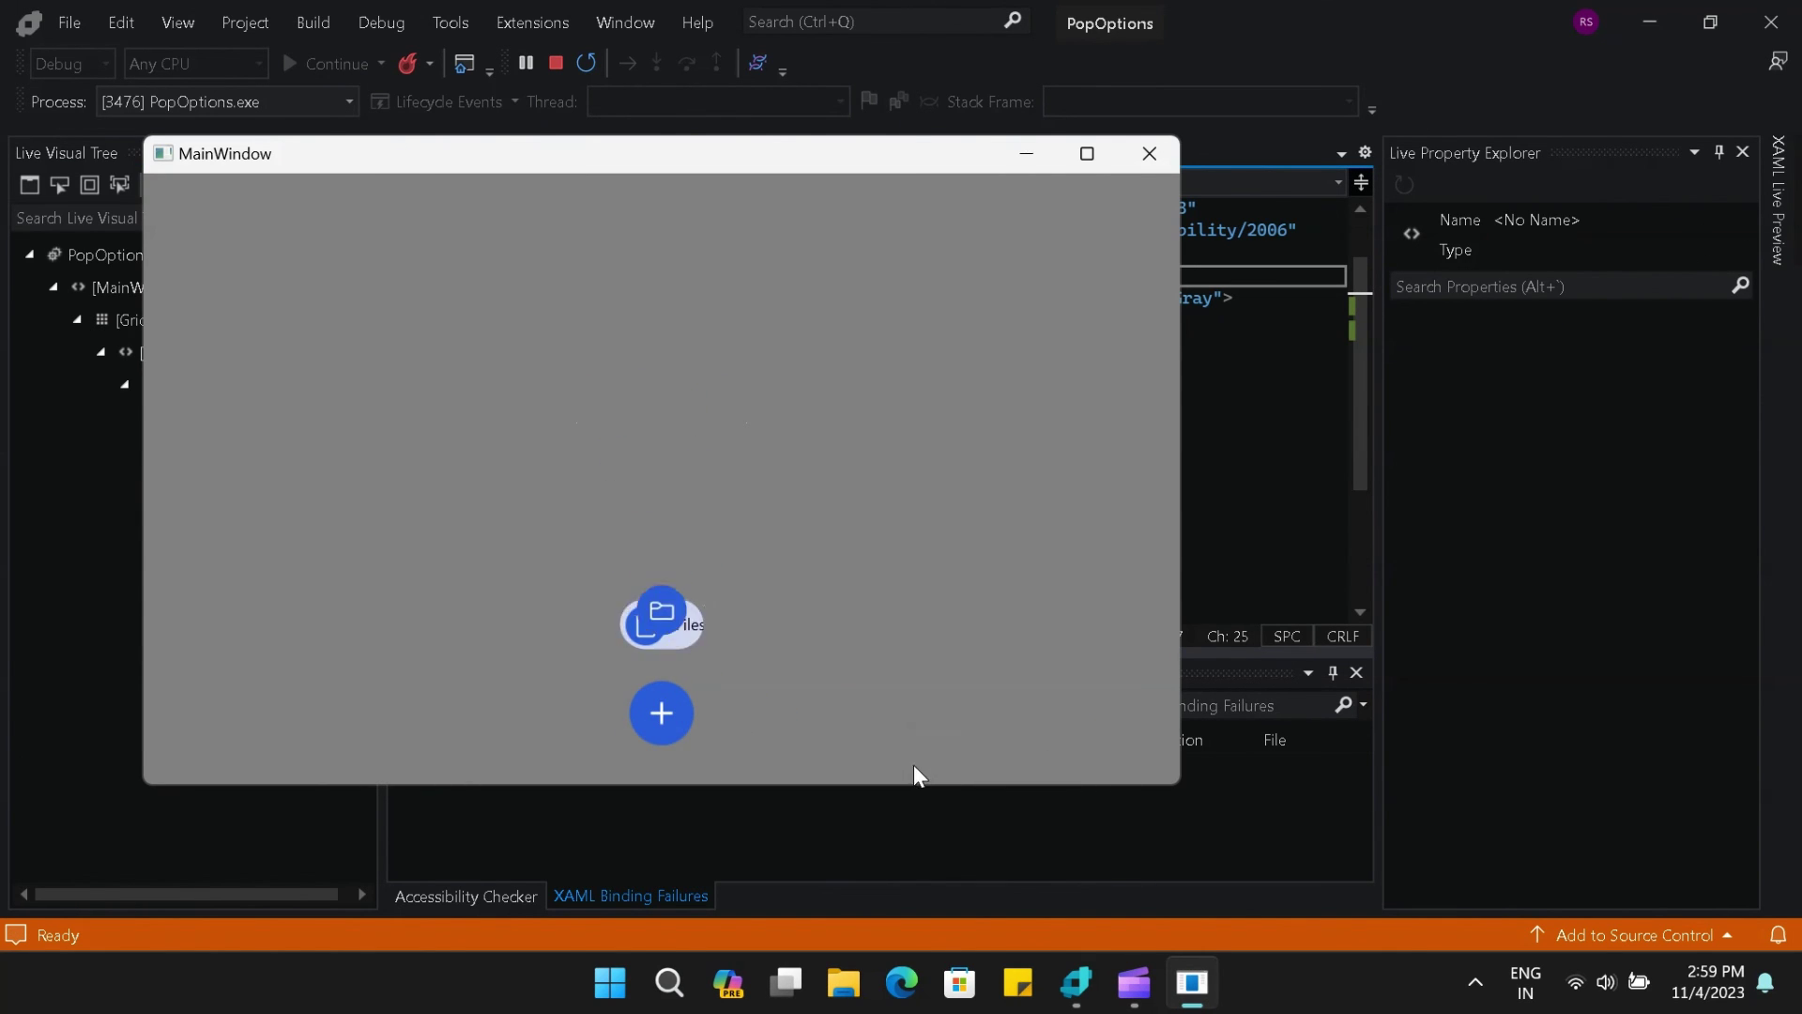
pyautogui.click(685, 717)
pyautogui.click(672, 721)
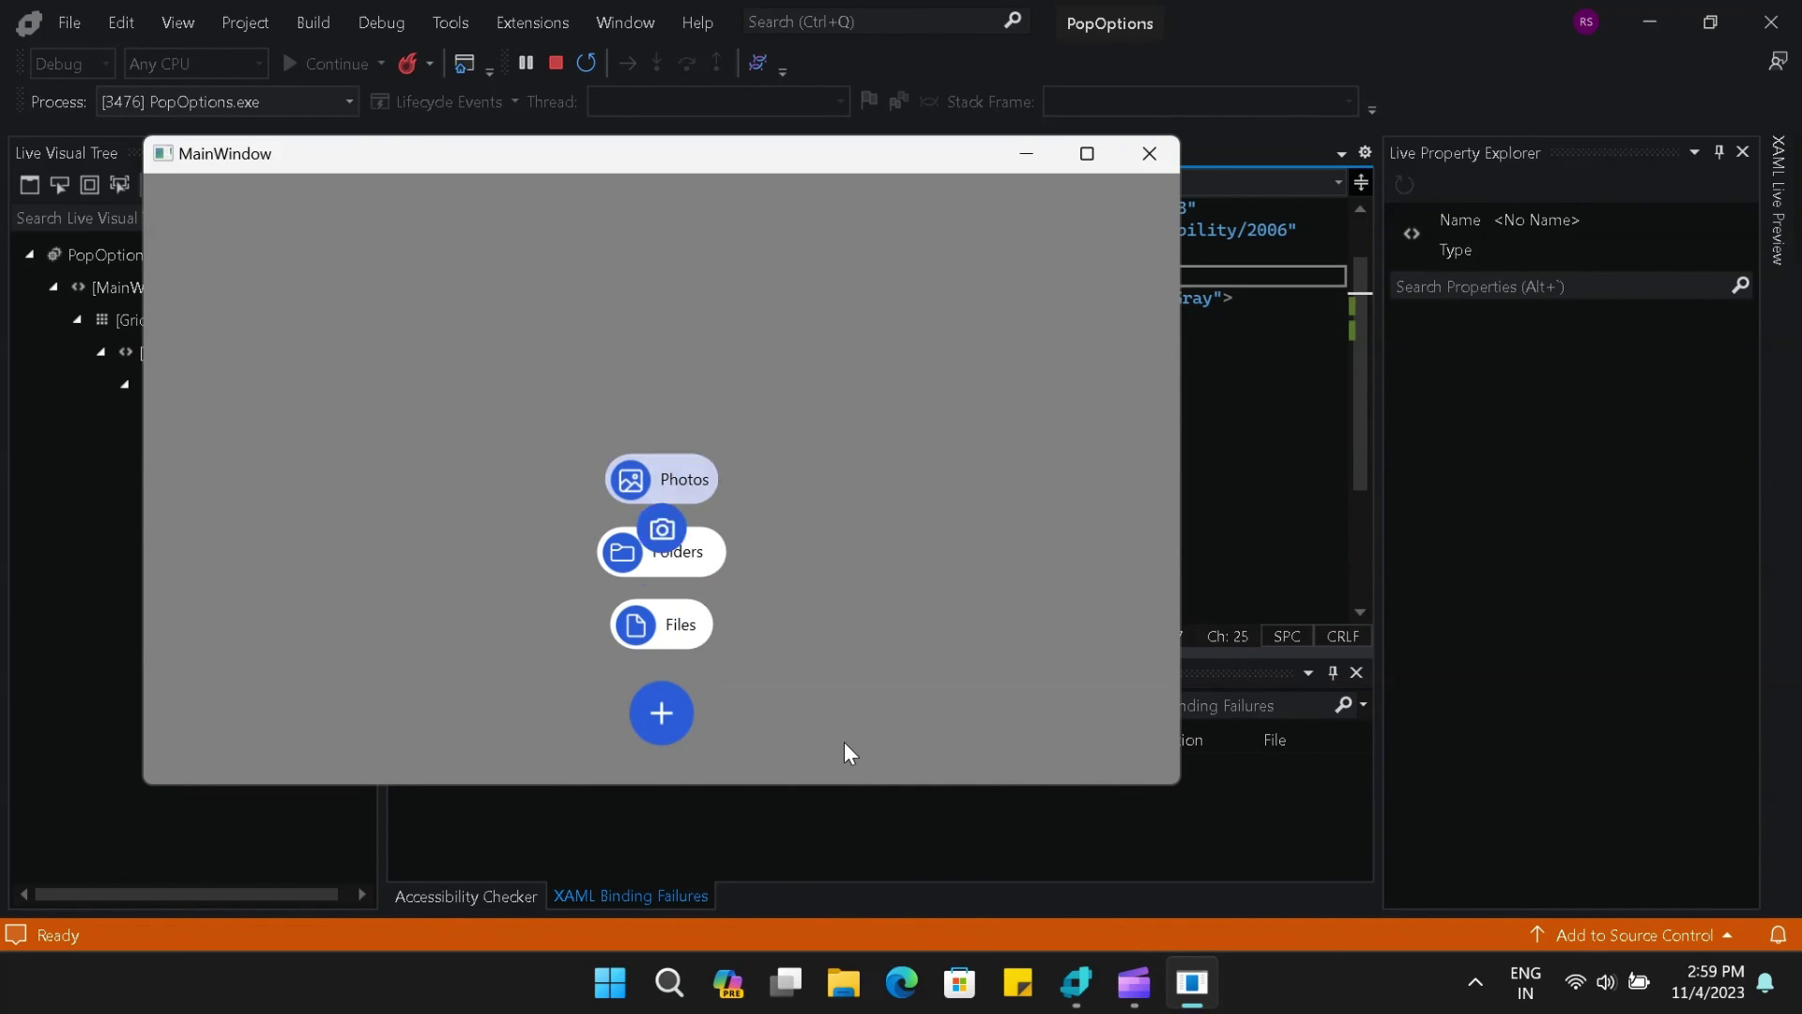
pyautogui.click(684, 719)
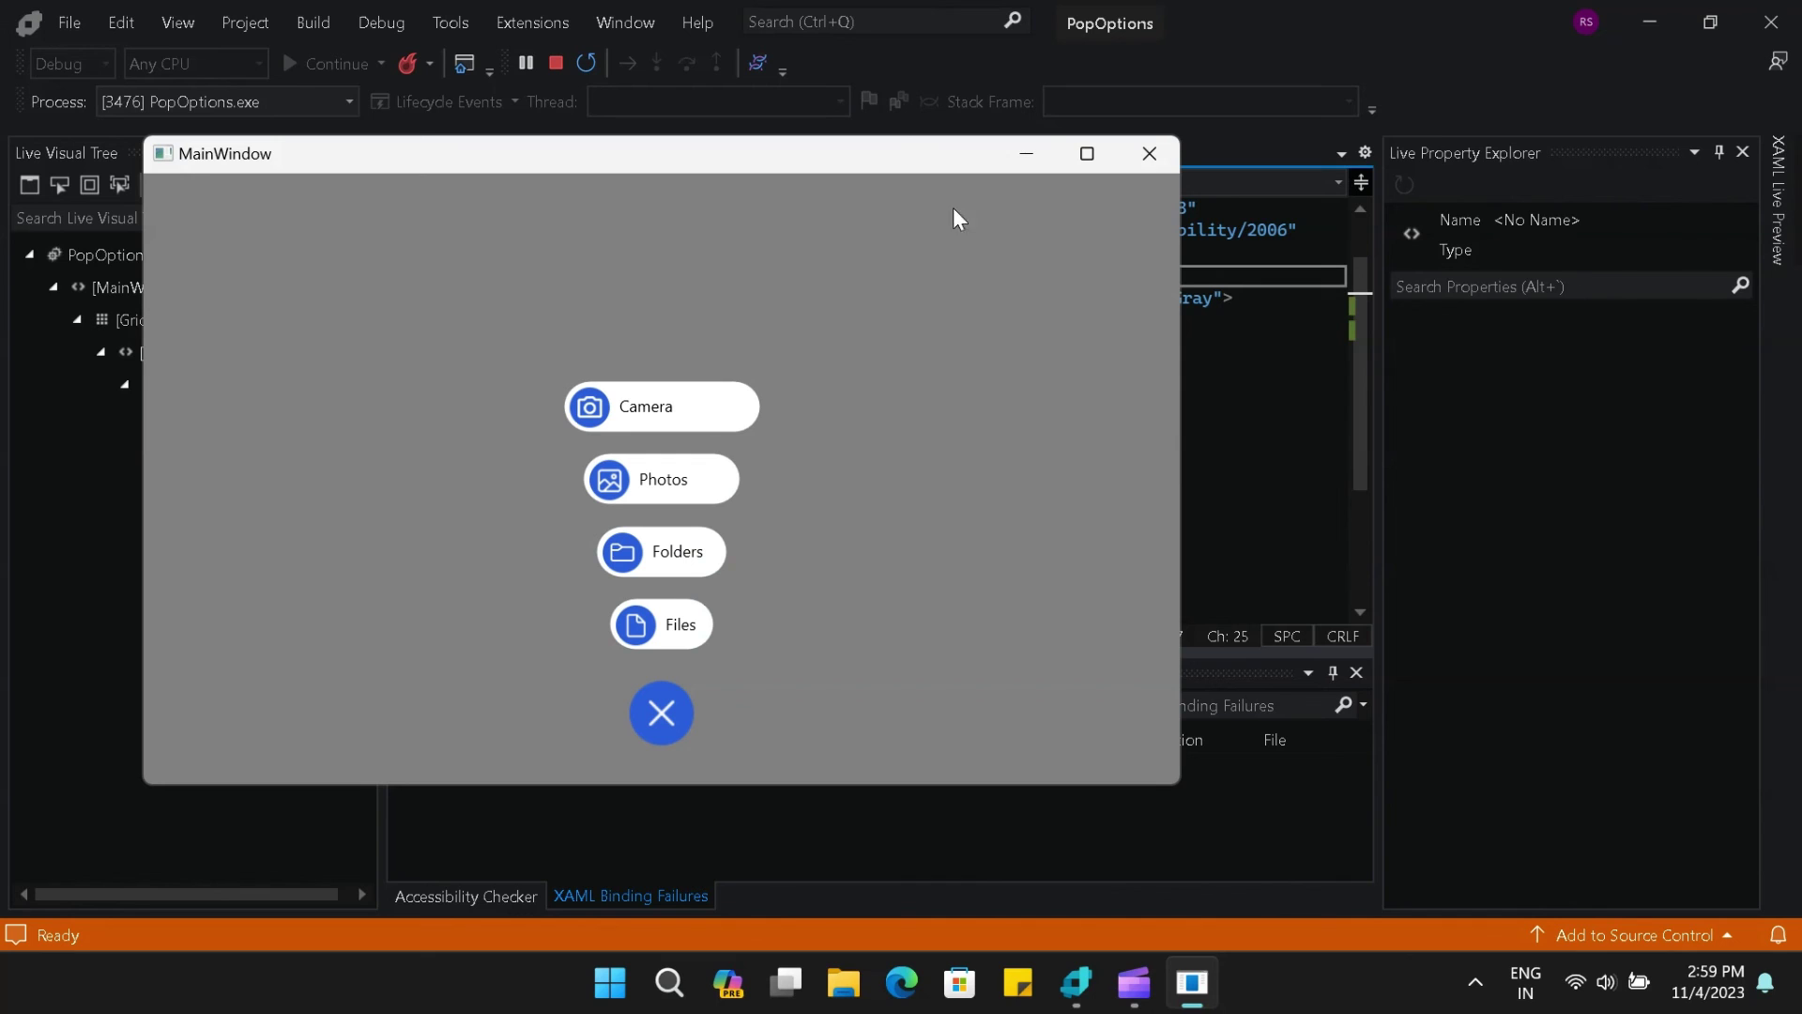
# - Minimize the development environment and reposition the running MainWindow near the upper middle of the desktop
pyautogui.moveTo(934, 160); pyautogui.dragTo(1166, 172)
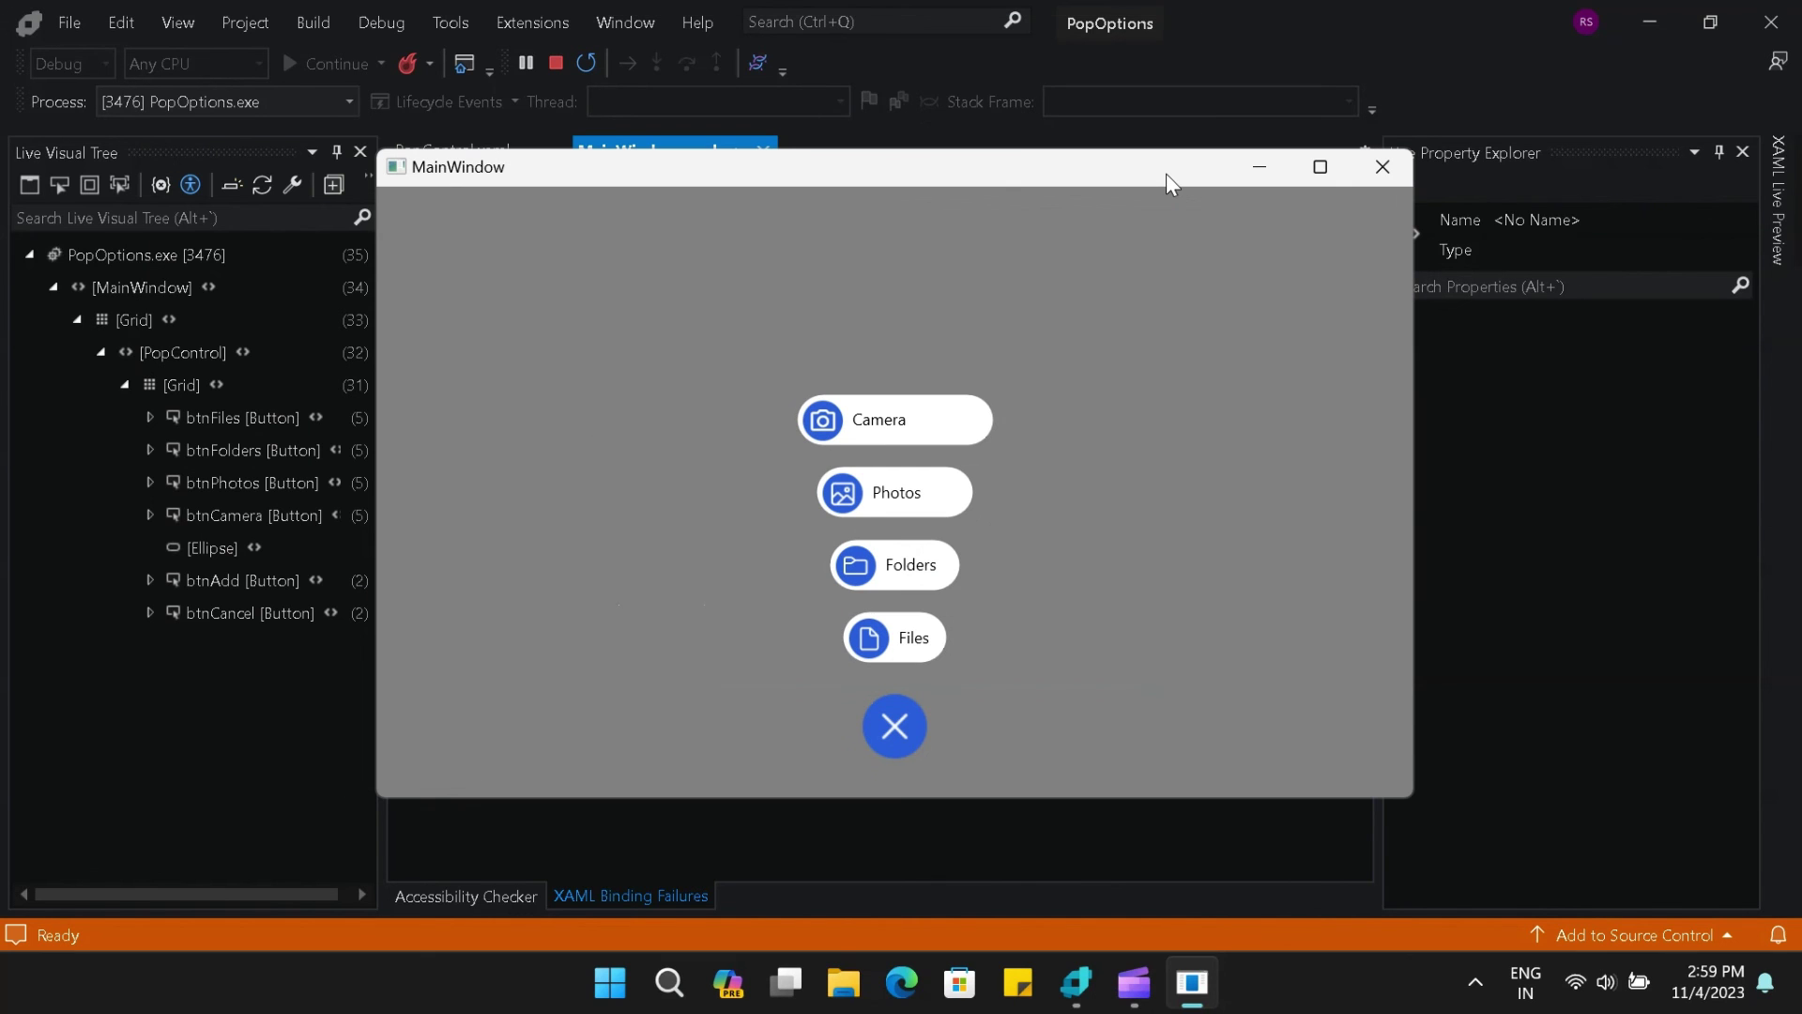
pyautogui.click(1652, 23)
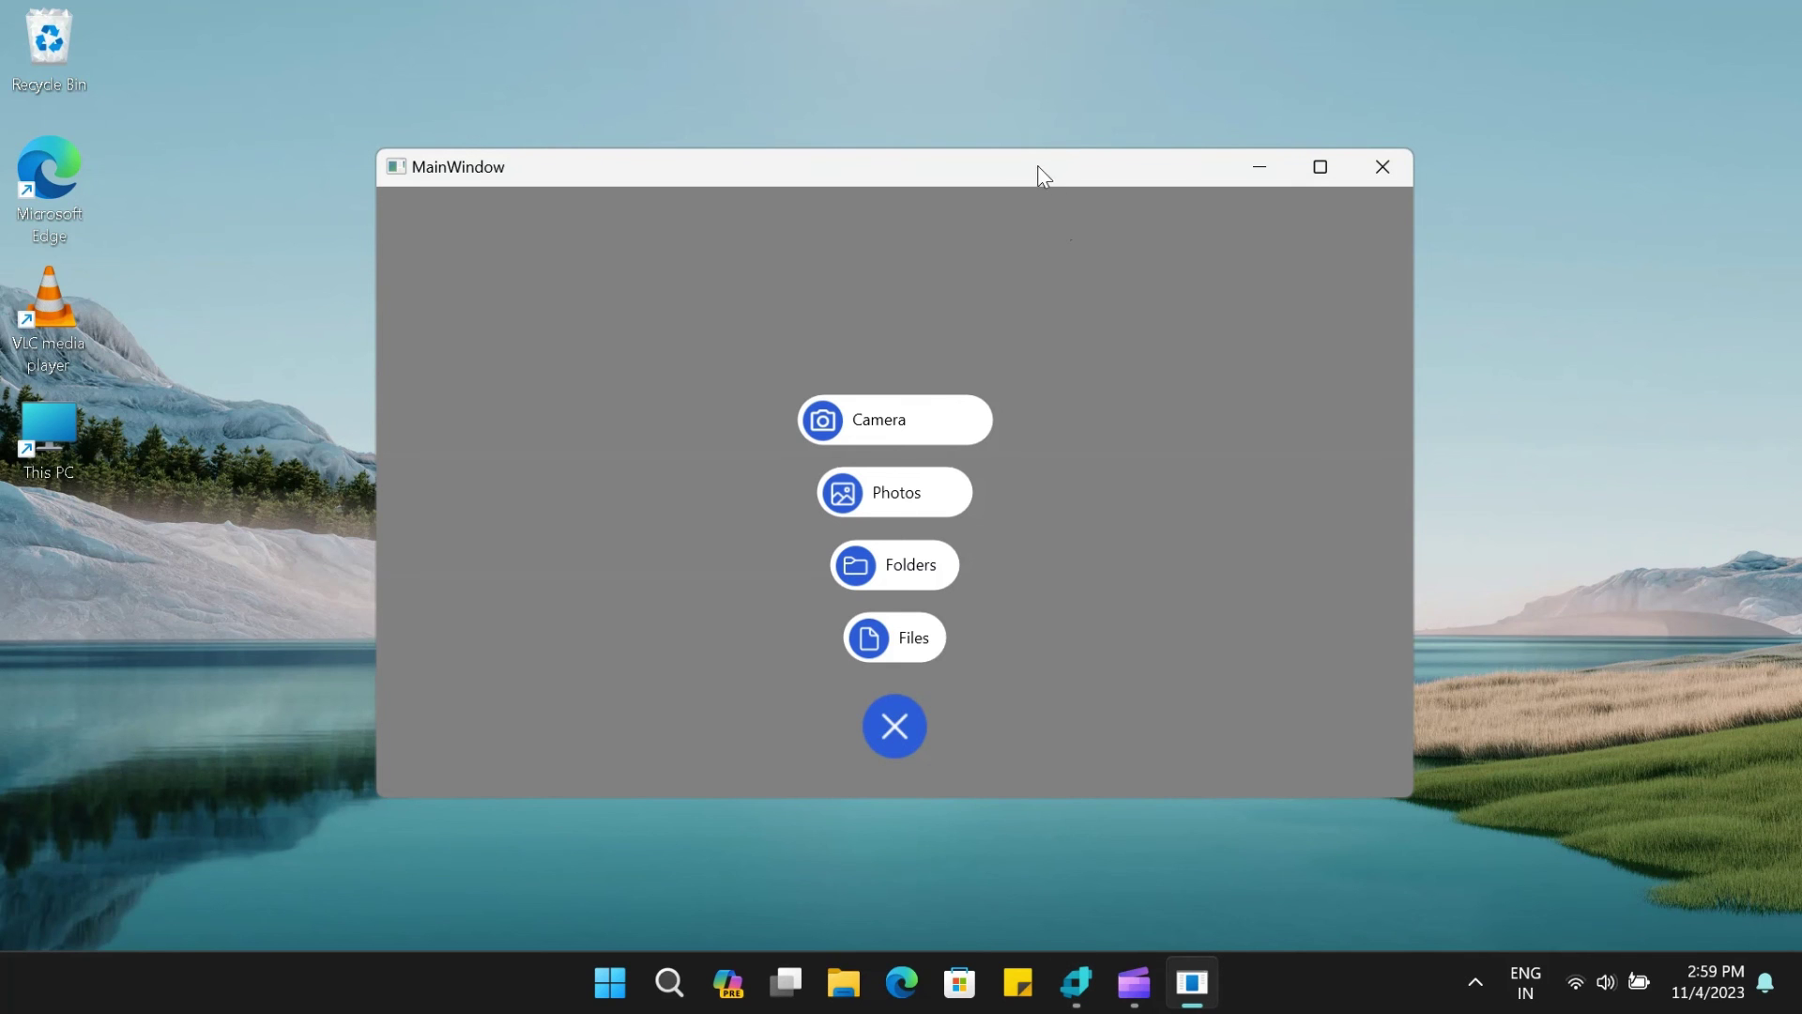
pyautogui.moveTo(1038, 167); pyautogui.dragTo(1011, 49)
# - Test collapsing and expanding the Camera, Photos, Folders and Files options with the app shown over the desktop
pyautogui.click(875, 625)
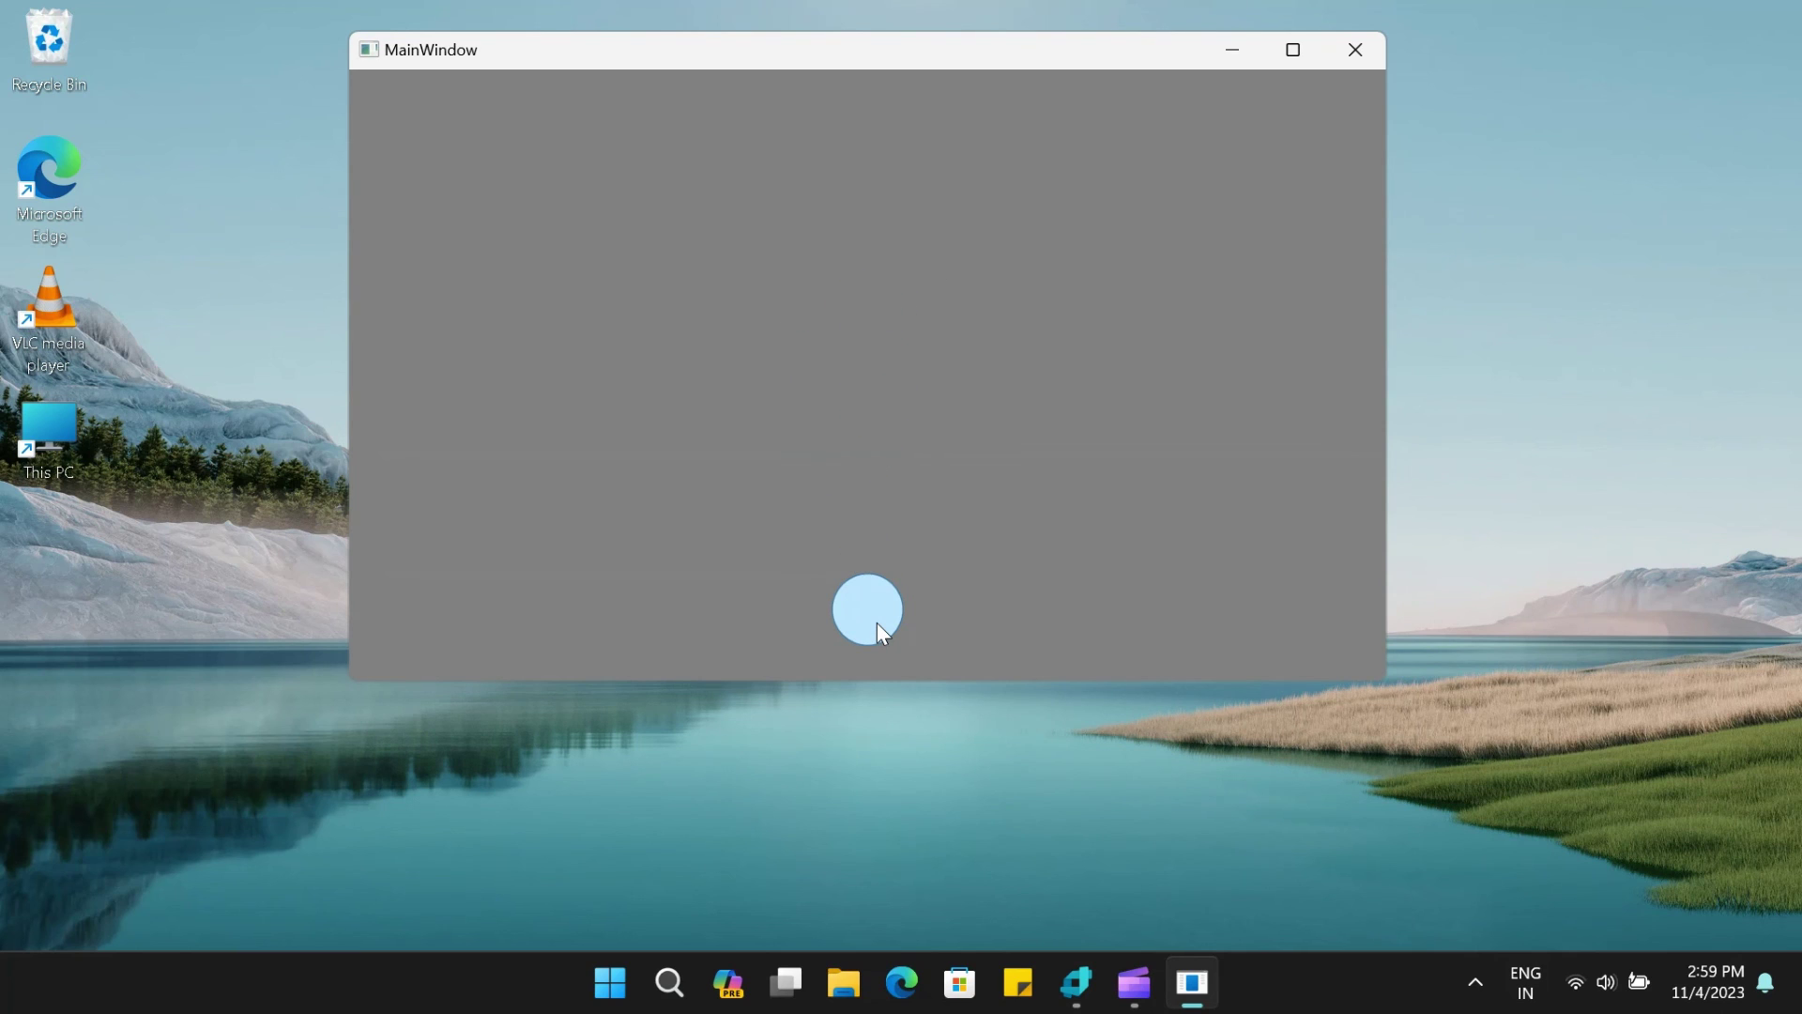
pyautogui.click(877, 622)
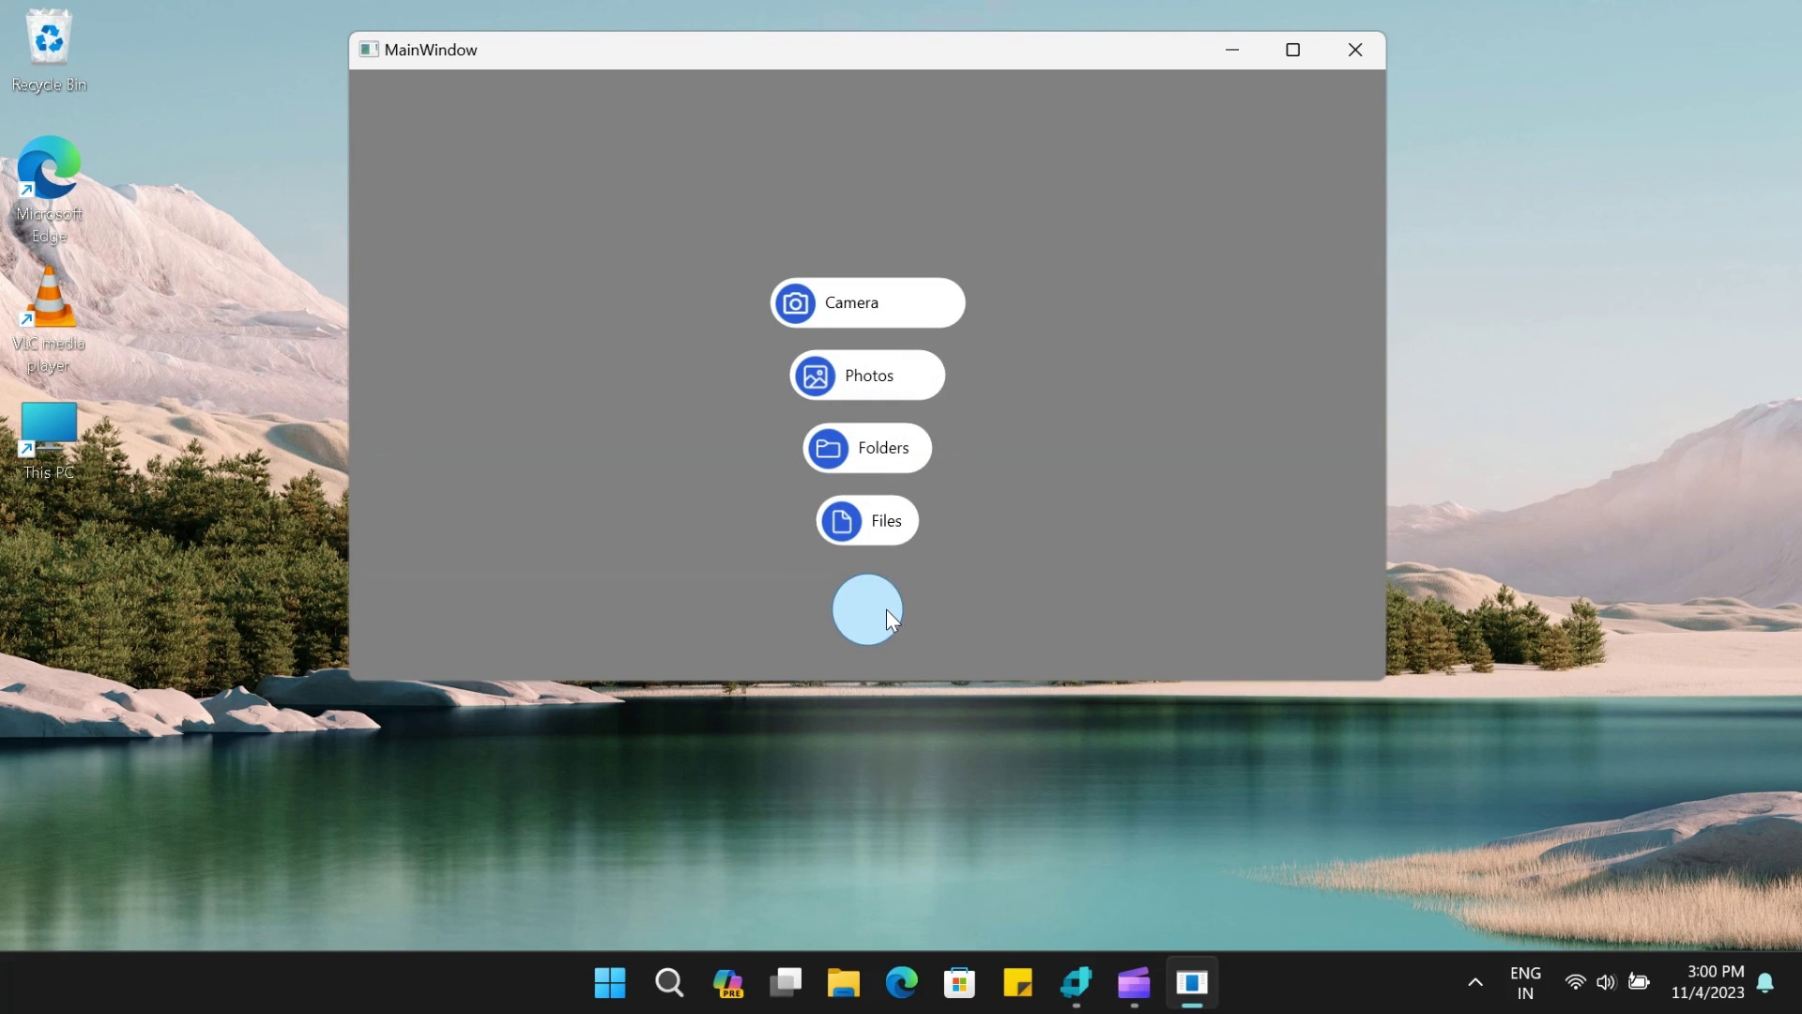
pyautogui.click(887, 617)
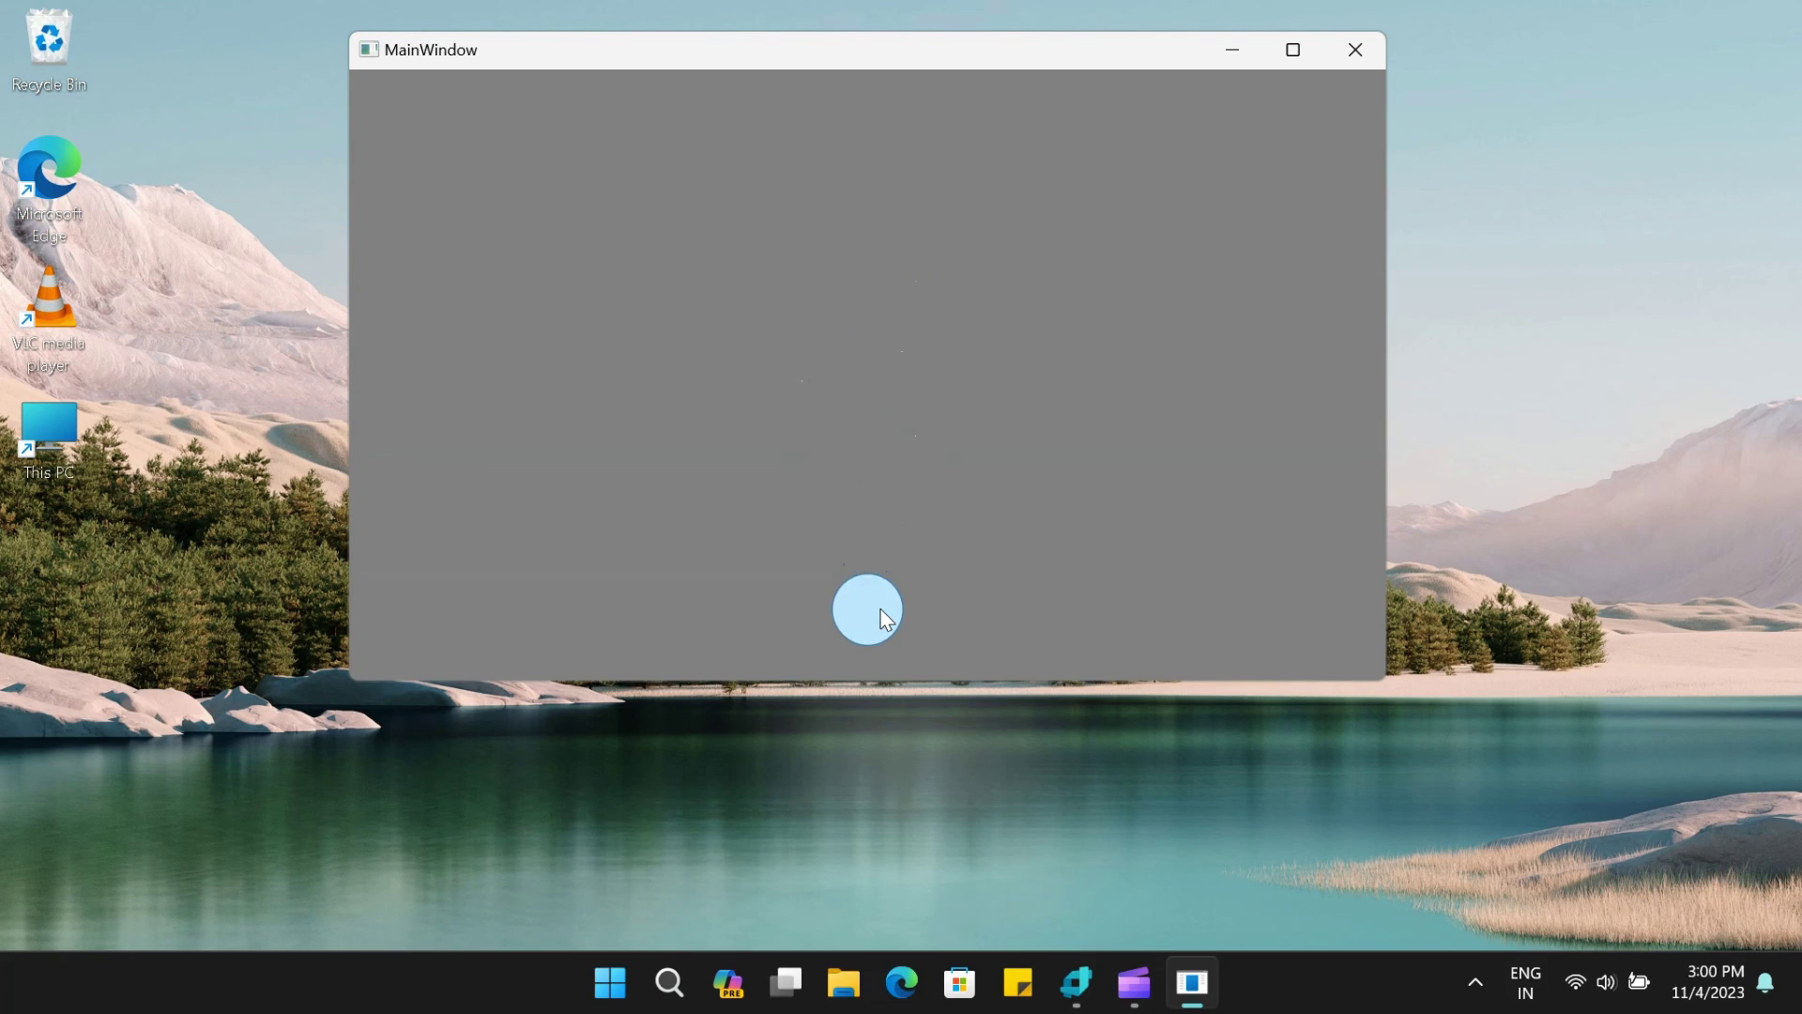
pyautogui.click(868, 619)
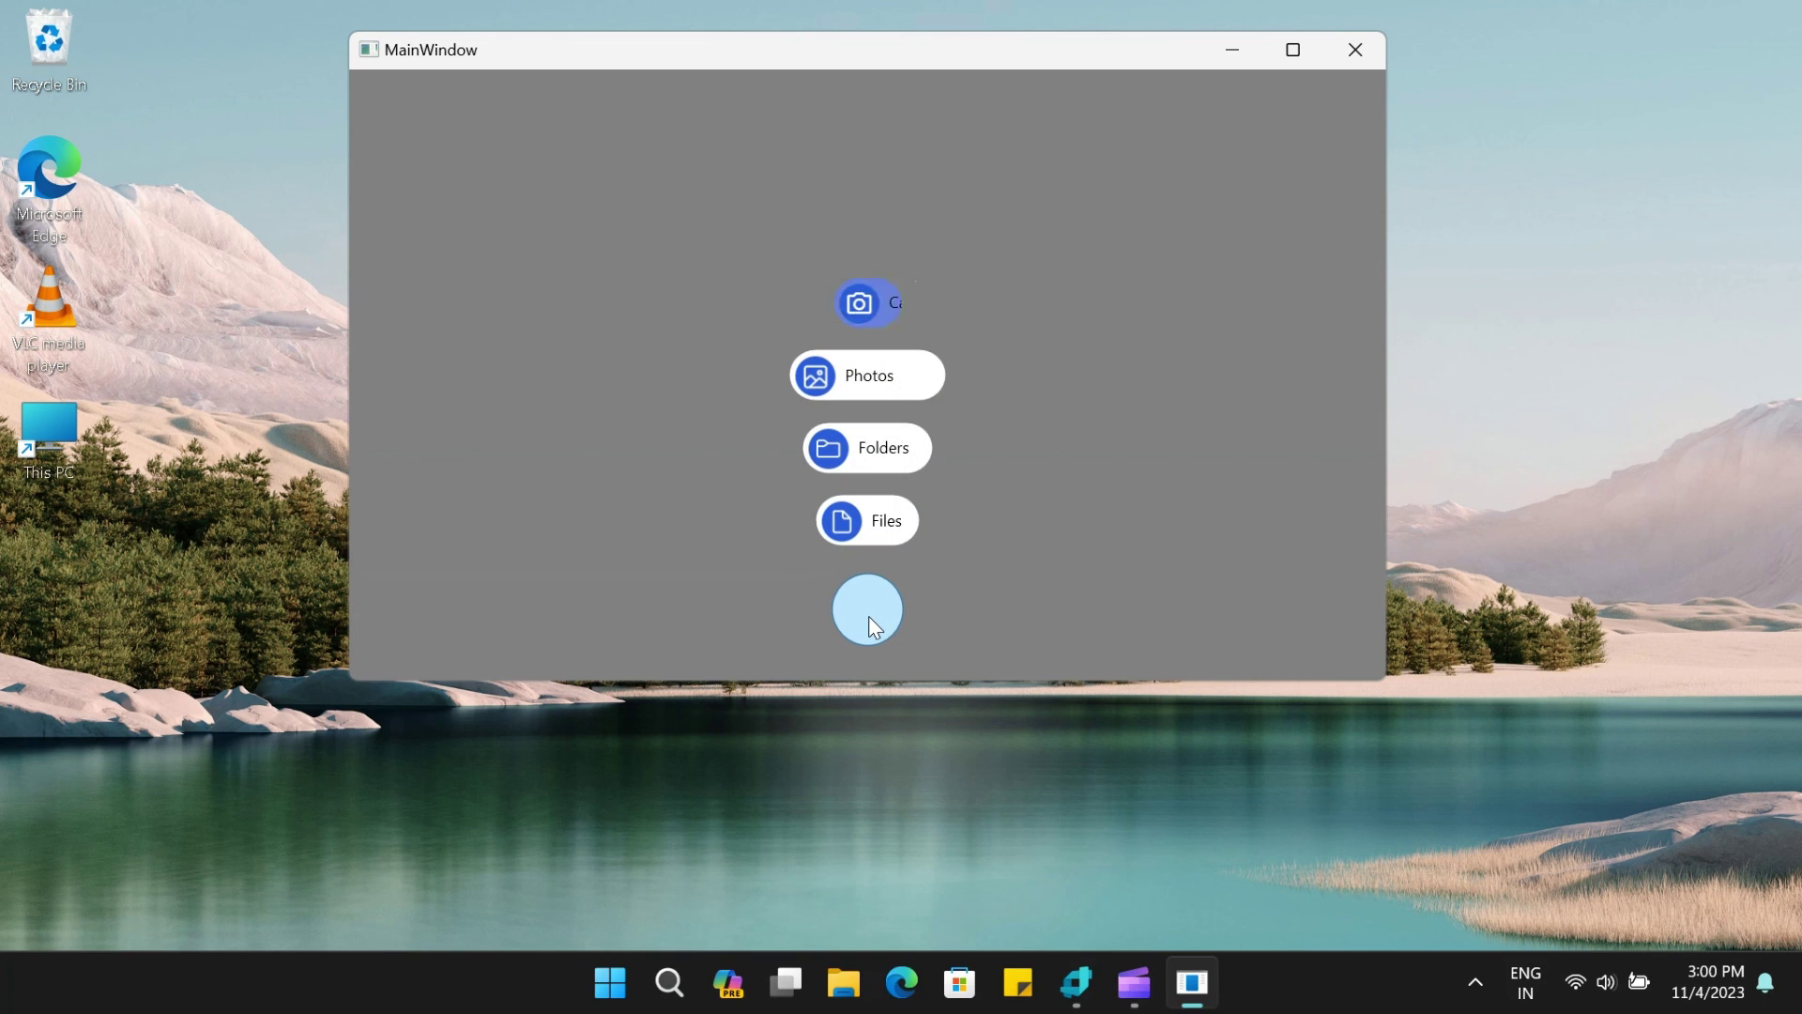